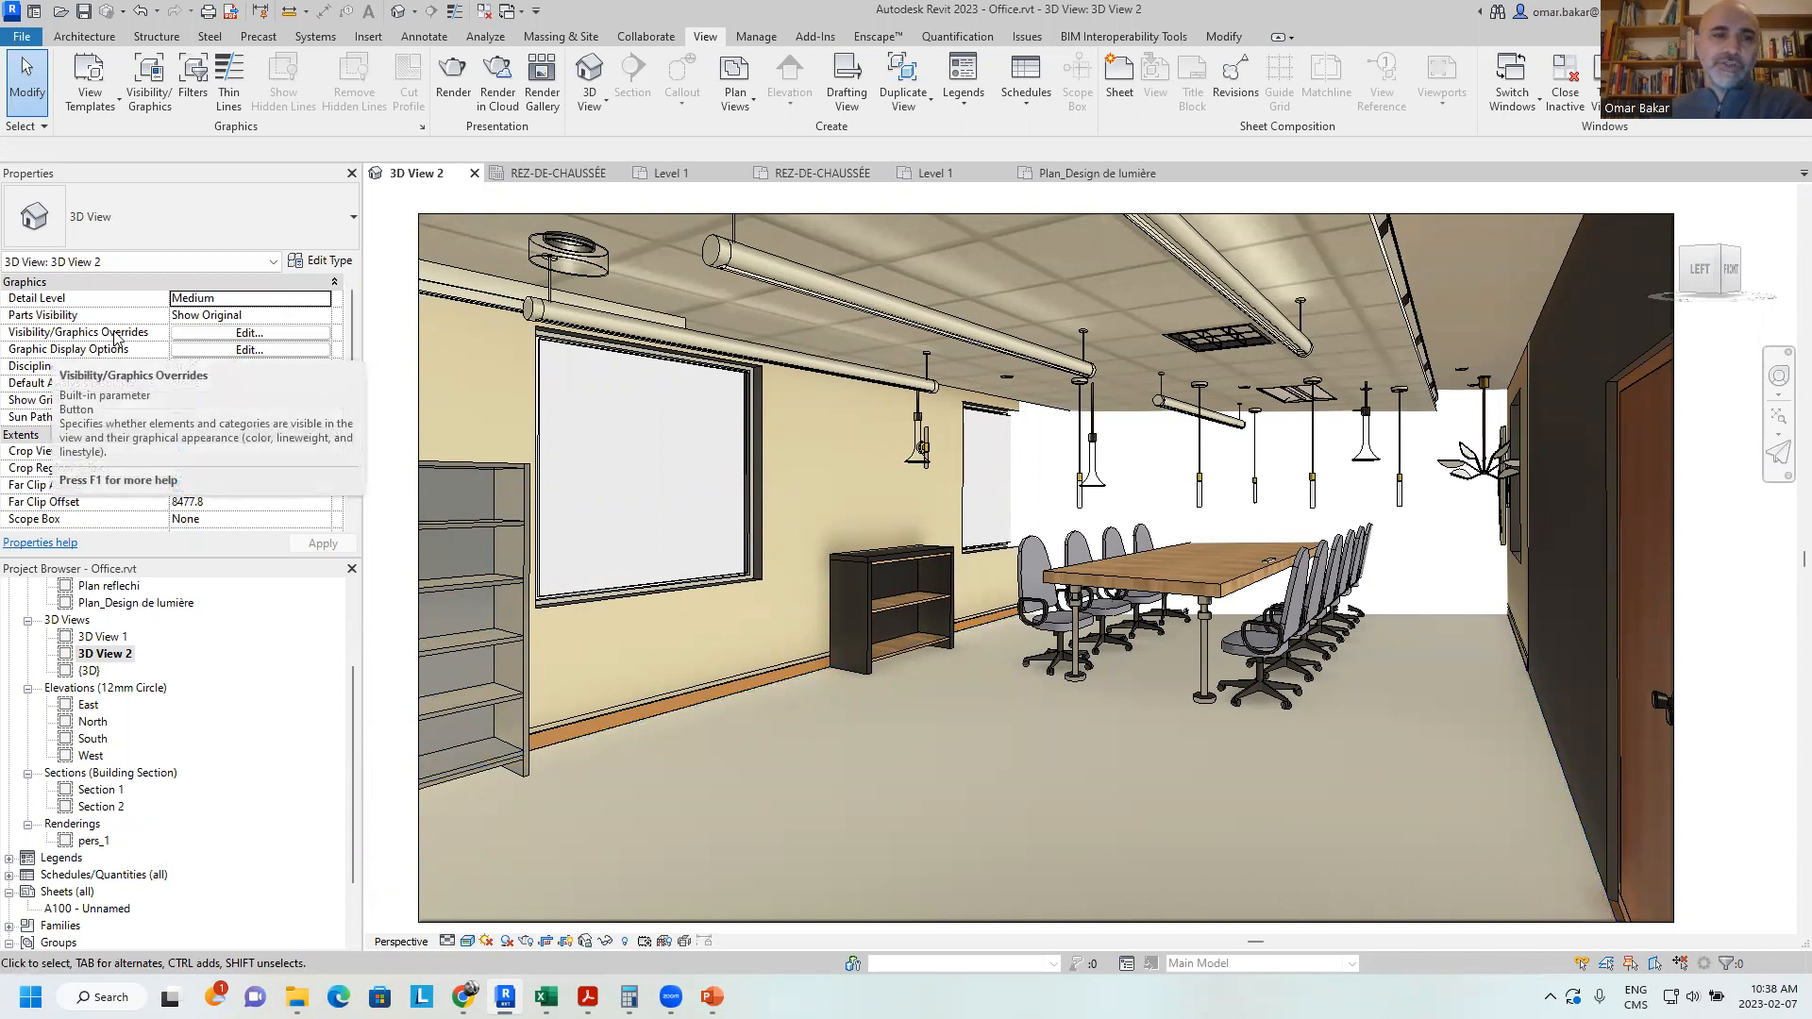
Open the Visibility/Graphic Overrides of 3D View 2, enlarge the dialog and review the model categories
{"action": "left_click", "coordinate": [259, 334]}
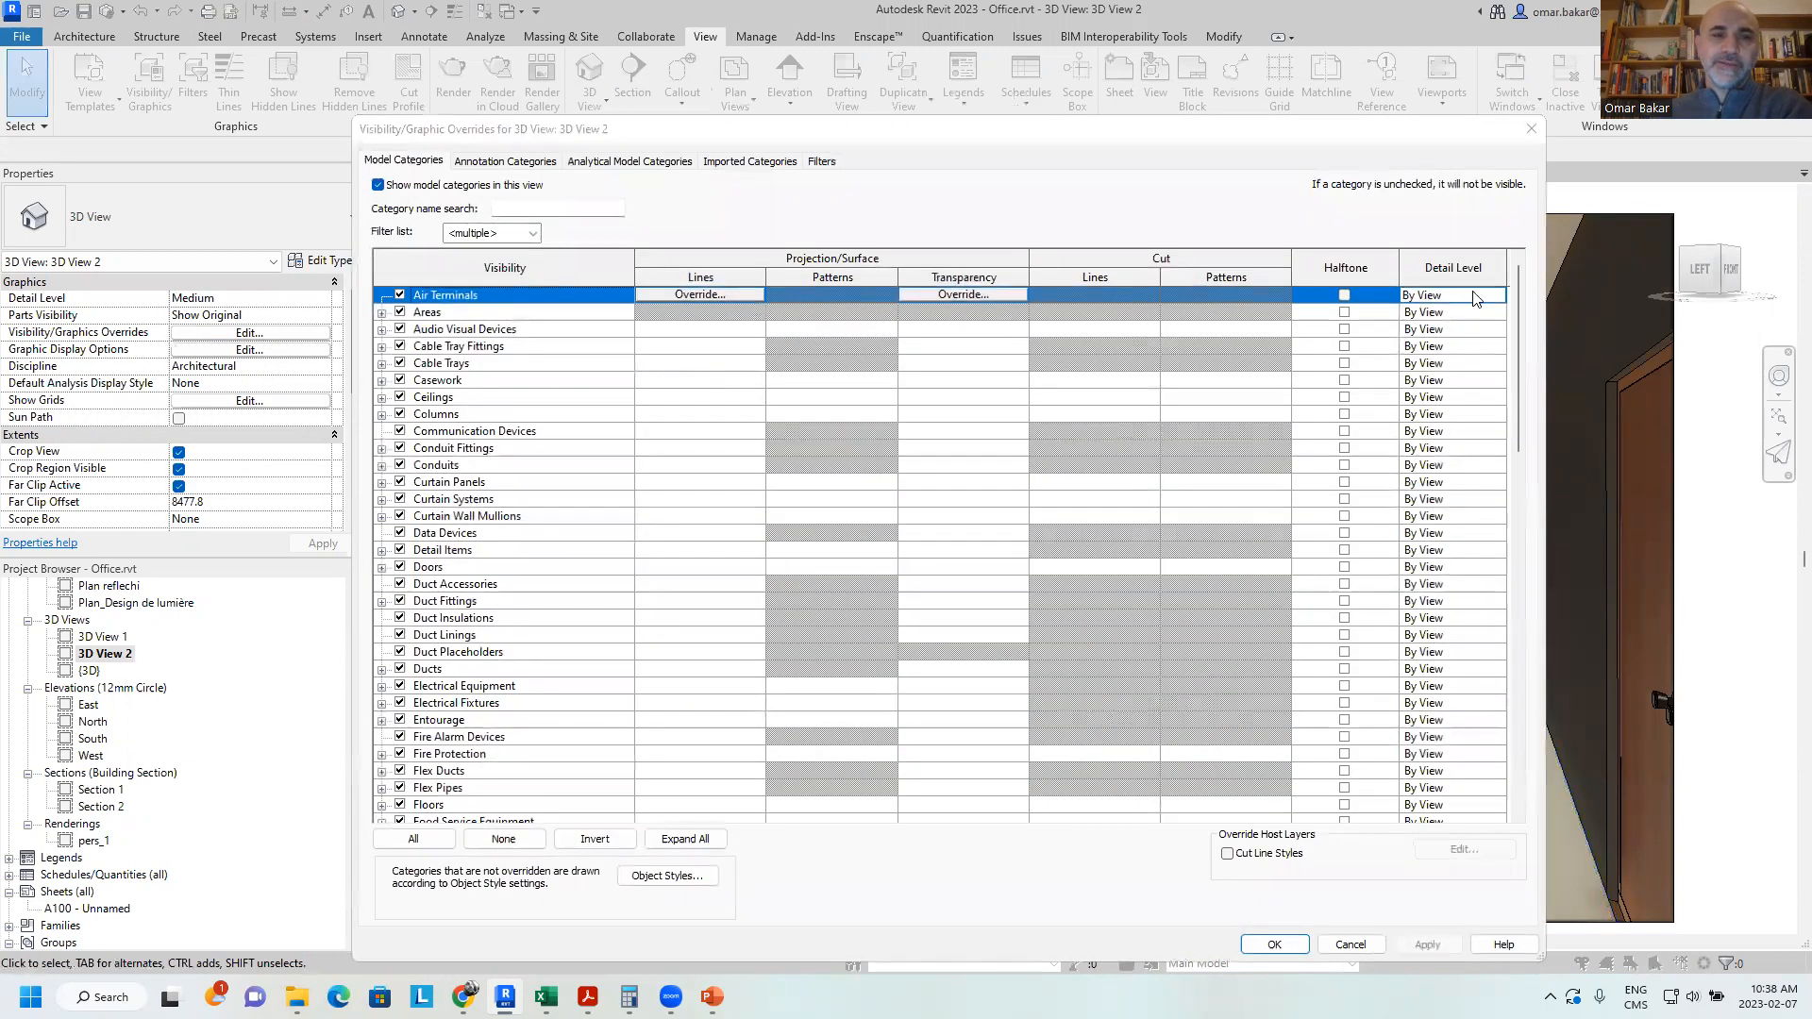
{"action": "left_click_drag", "start_coordinate": [822, 133], "coordinate": [718, 65]}
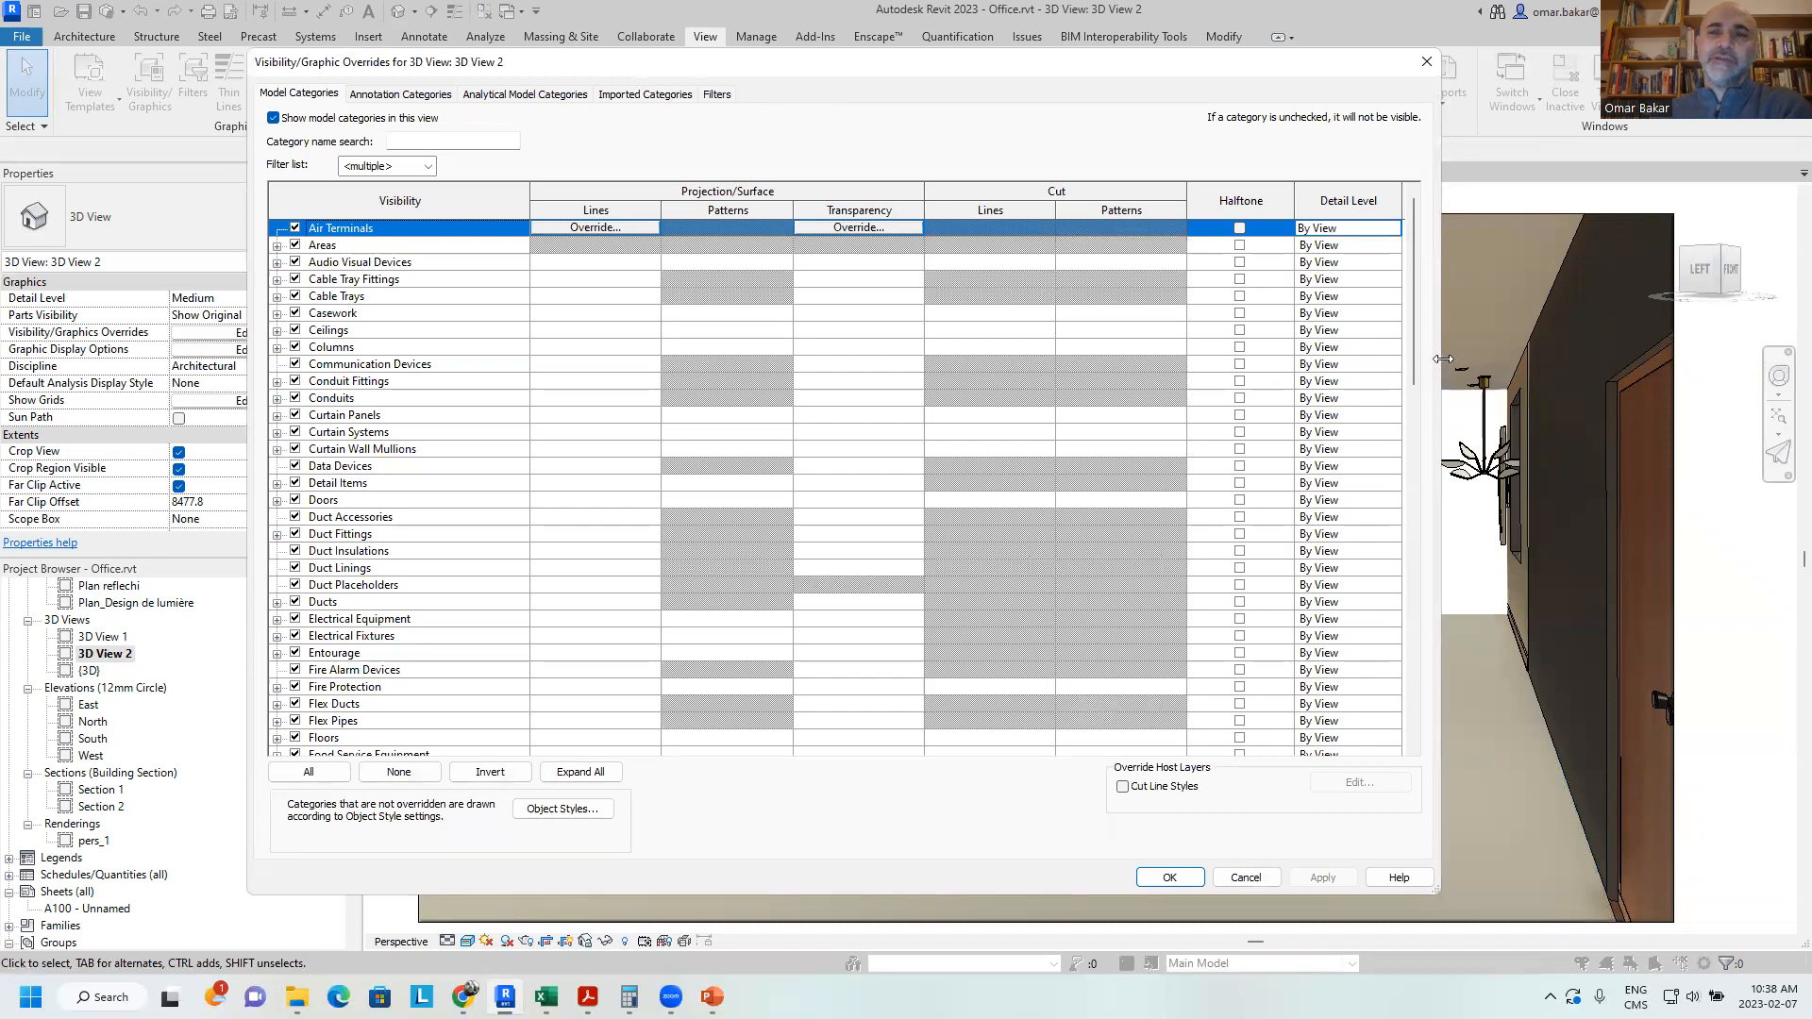
{"action": "left_click_drag", "start_coordinate": [1443, 359], "coordinate": [1615, 362]}
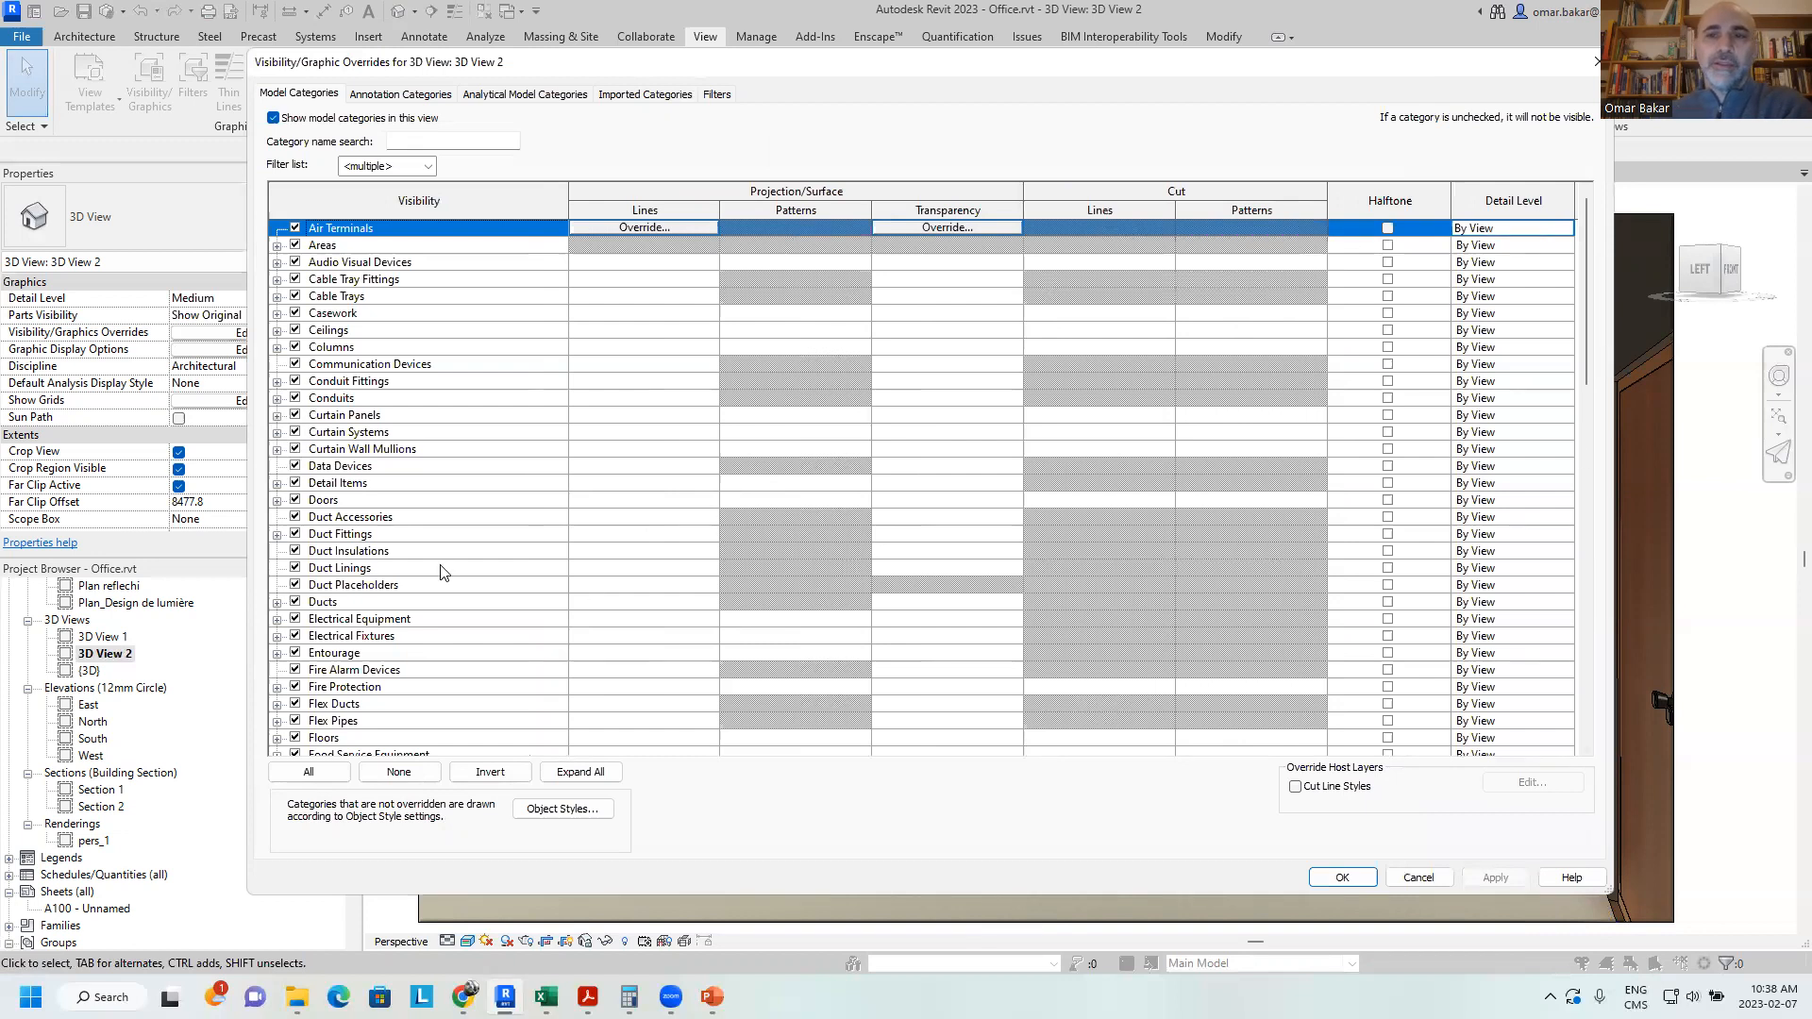
{"action": "scroll", "coordinate": [415, 578], "scroll_direction": "down", "scroll_amount": 12}
{"action": "scroll", "coordinate": [416, 577], "scroll_direction": "down", "scroll_amount": 8}
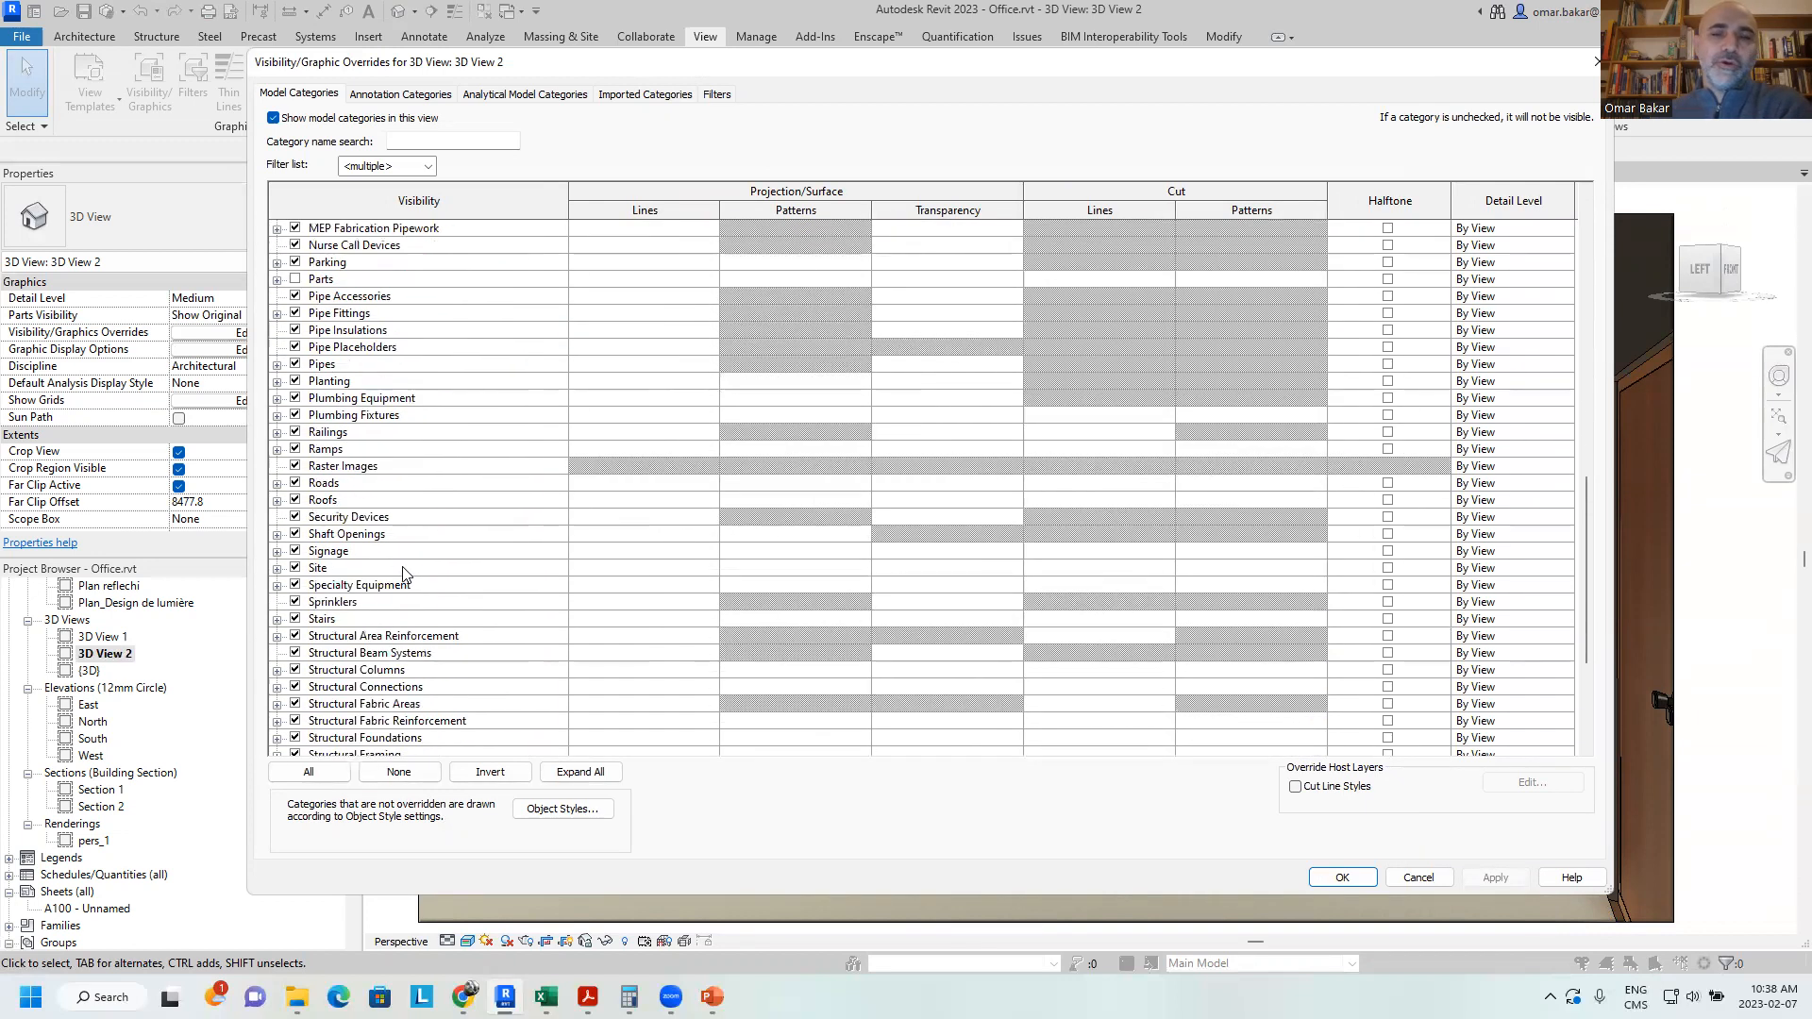
View the Object Styles from the Visibility/Graphic Overrides, and close both dialogs without making changes
{"action": "left_click", "coordinate": [578, 815]}
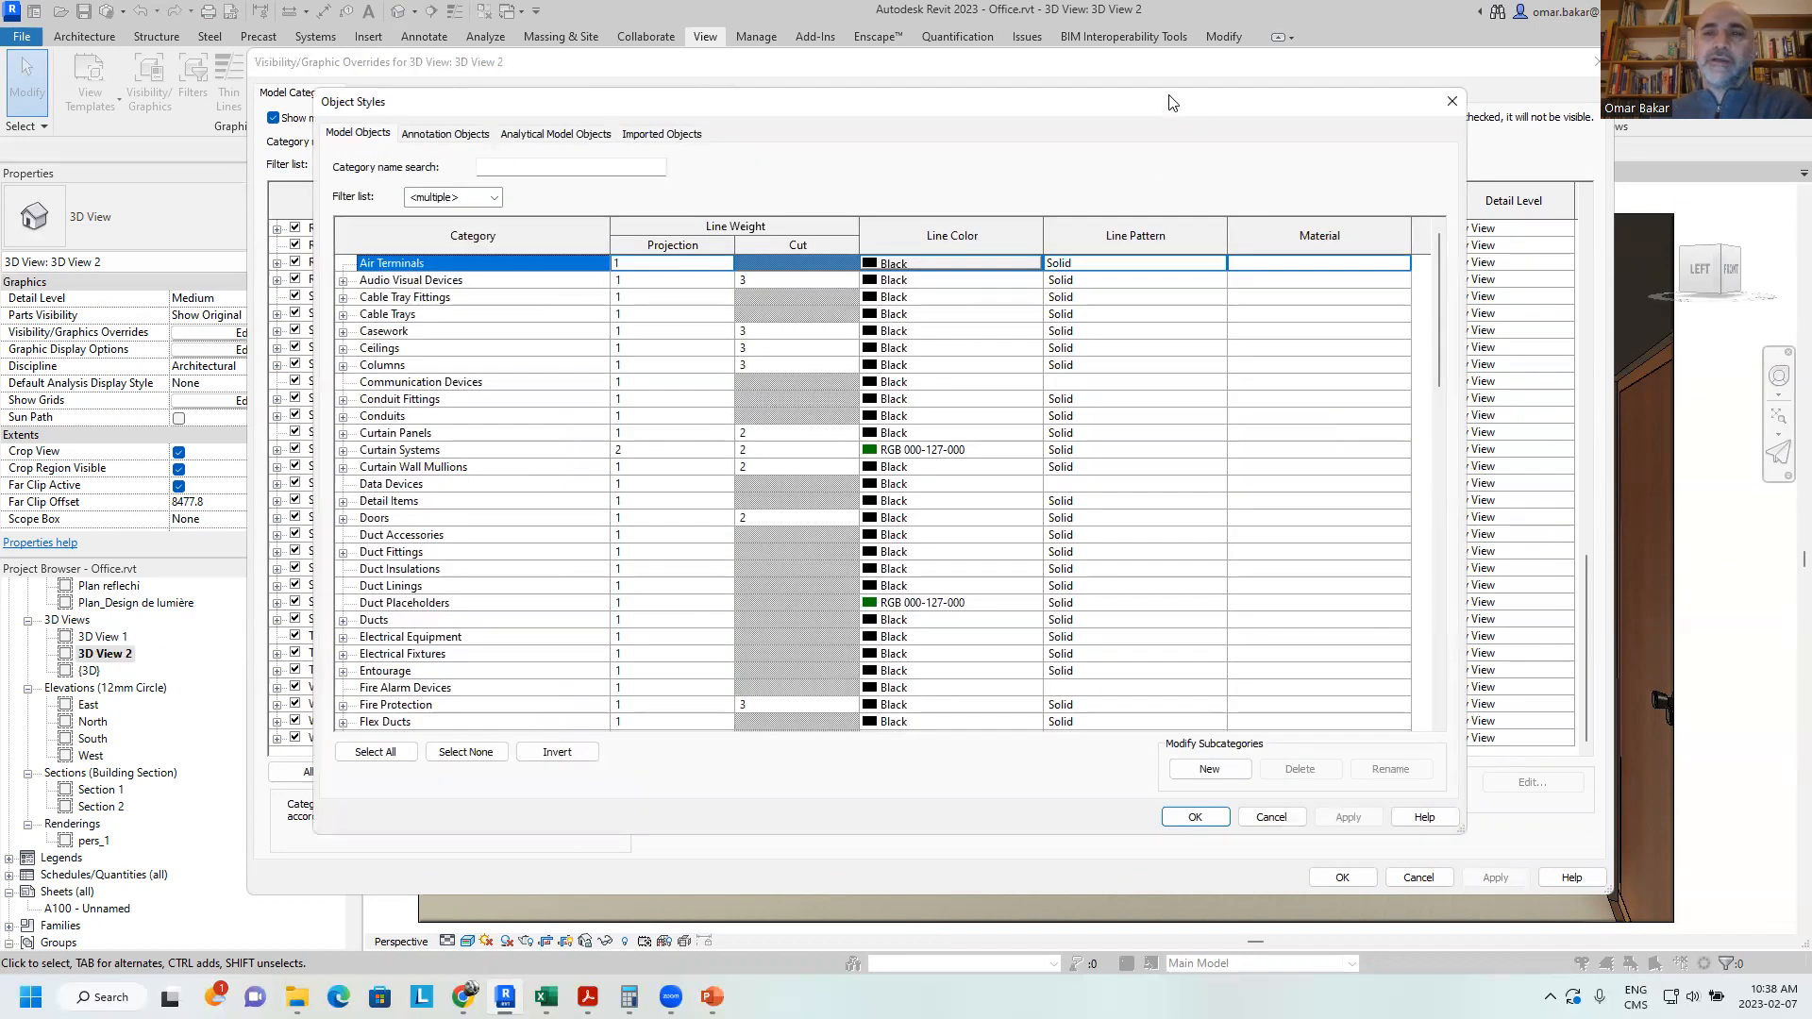
{"action": "left_click_drag", "start_coordinate": [1168, 99], "coordinate": [1213, 54]}
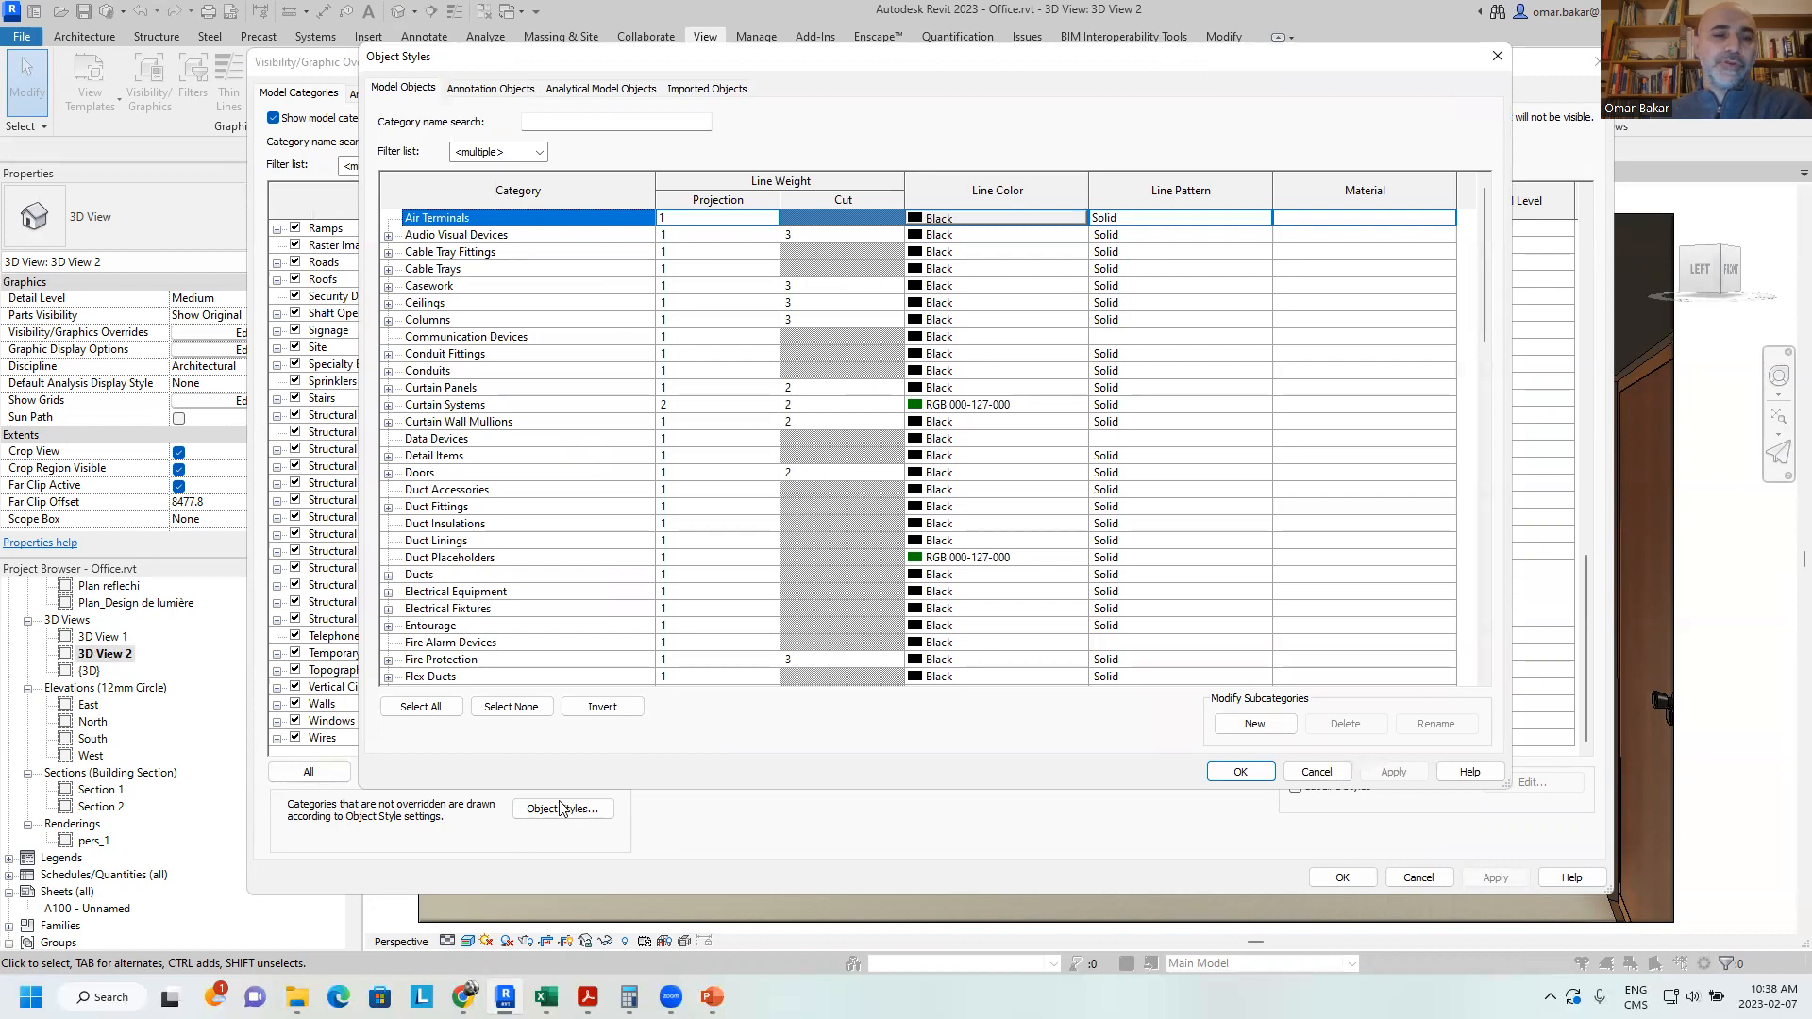
{"action": "left_click", "coordinate": [1316, 771]}
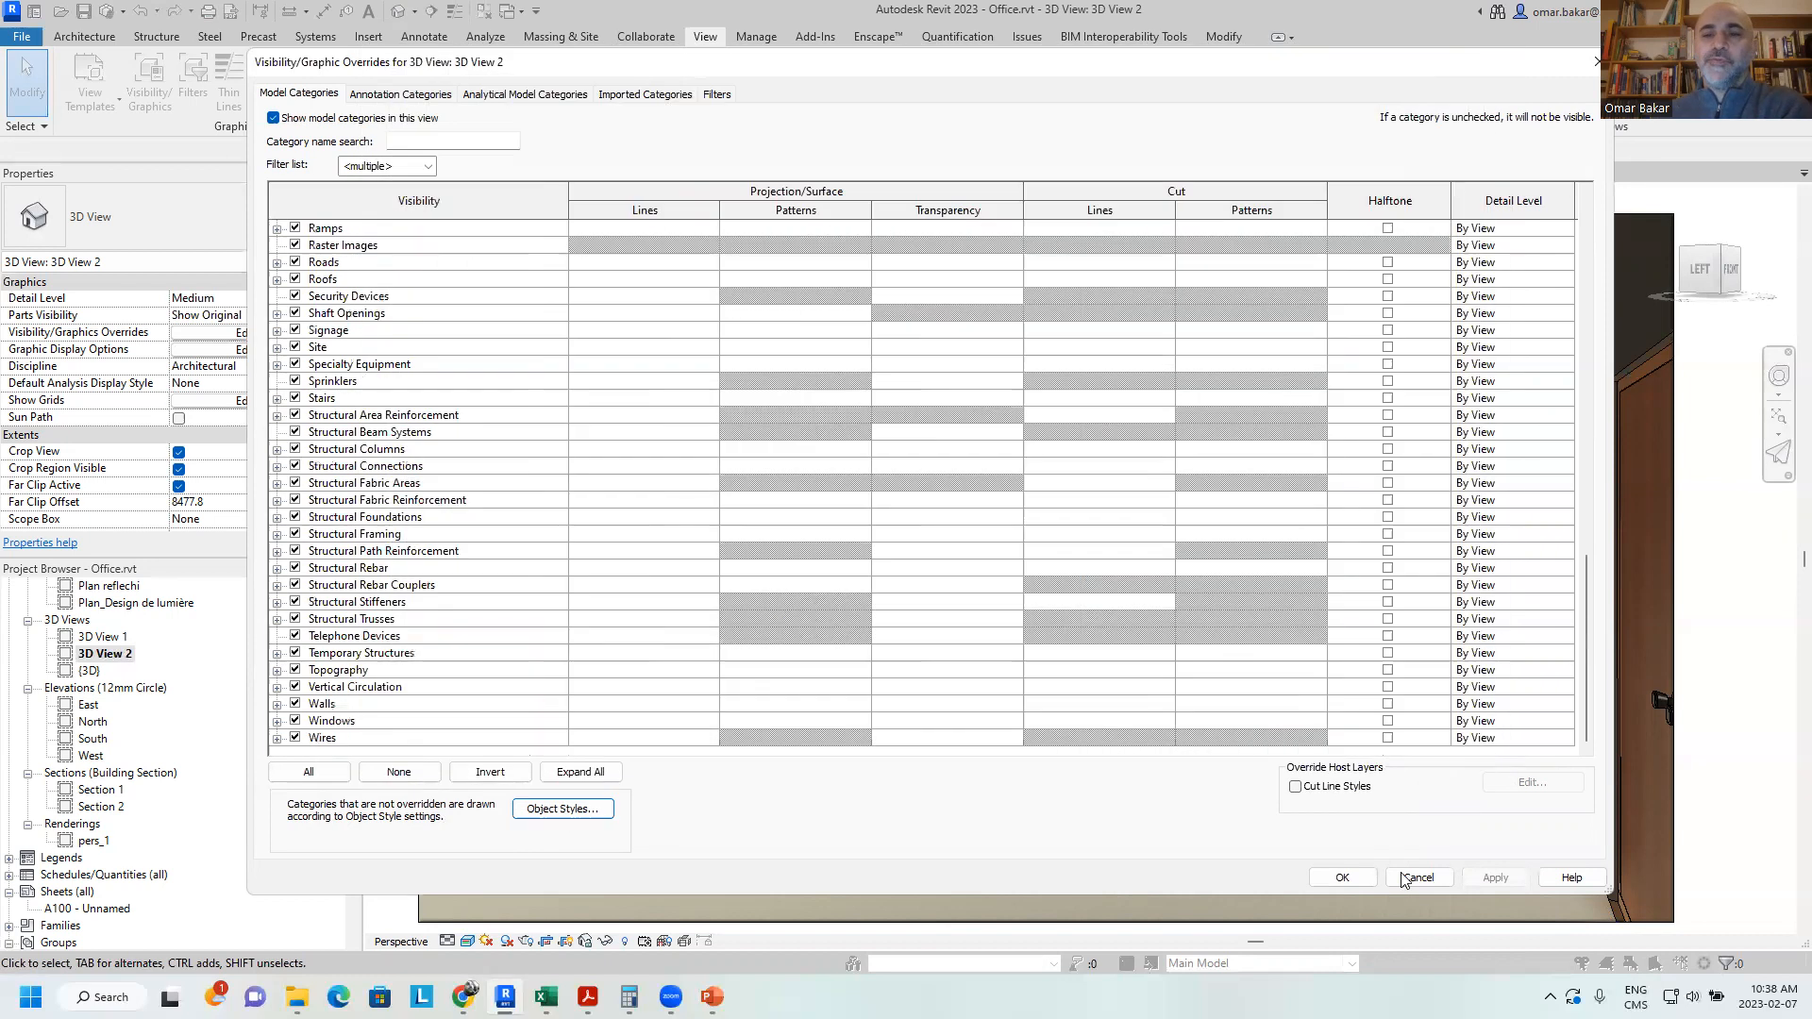
{"action": "left_click", "coordinate": [1418, 877]}
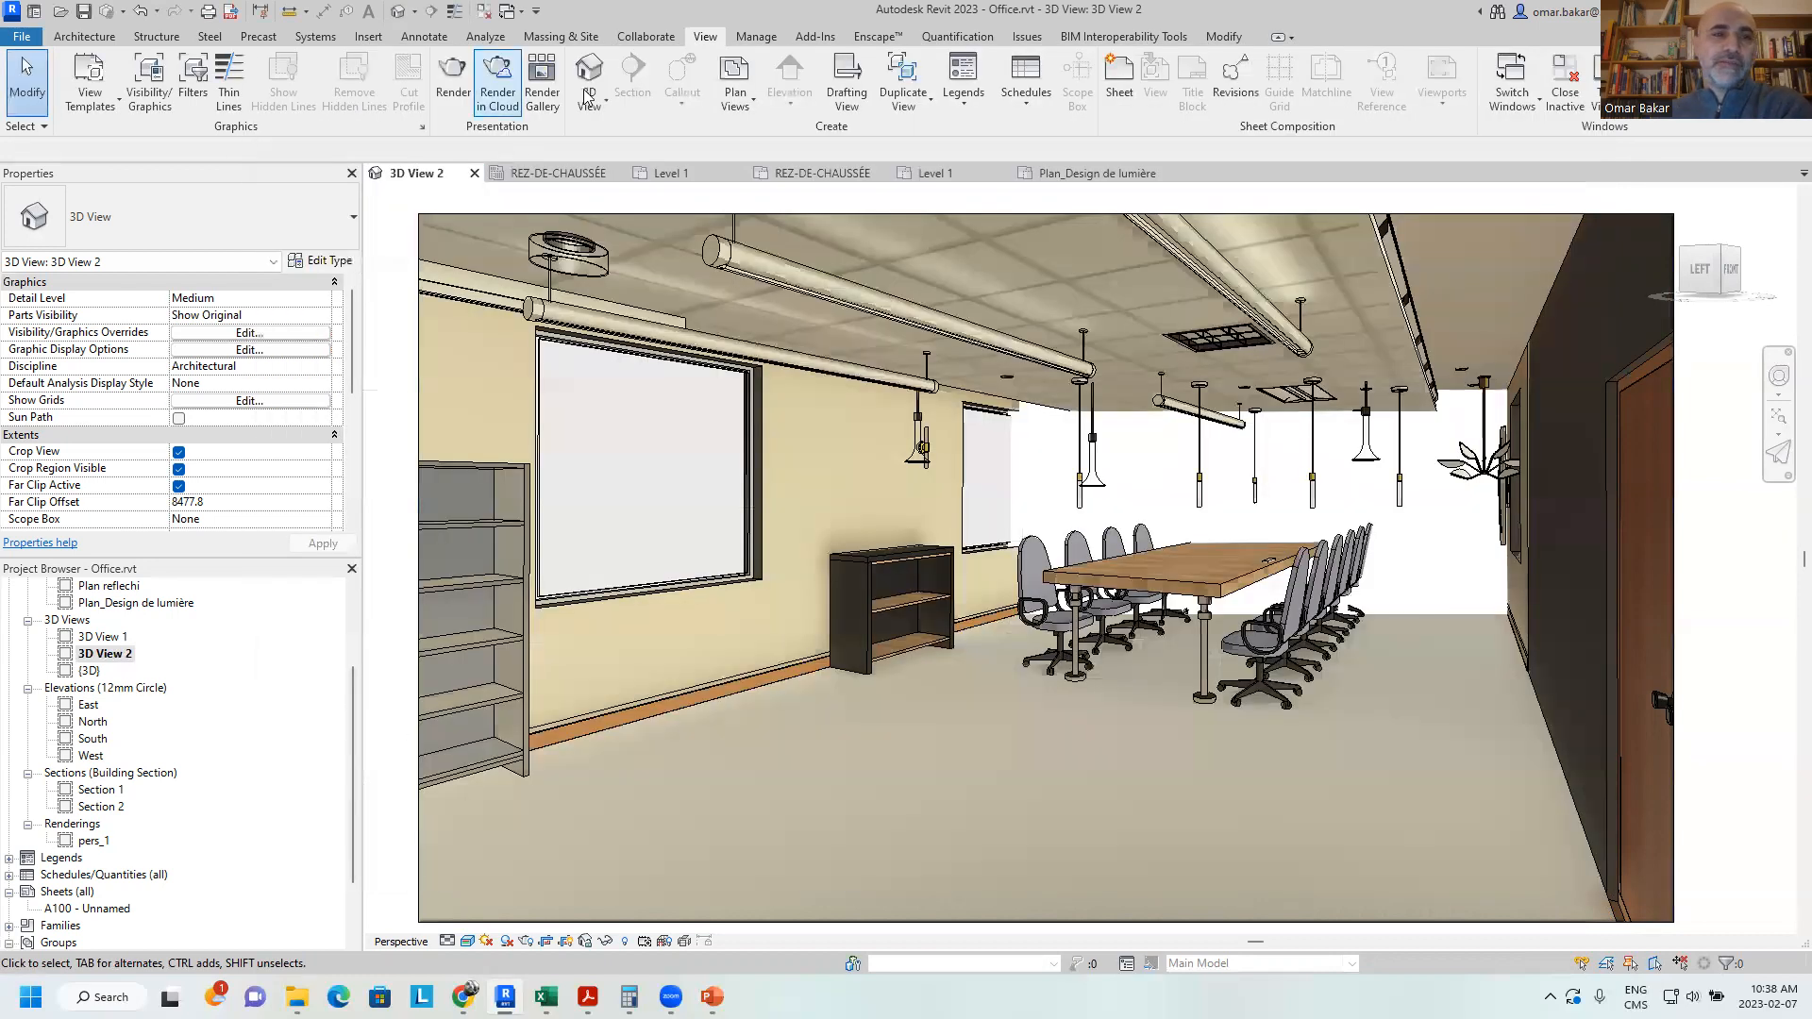
Open the project's Object Styles from the management settings and enlarge the dialog to show more categories
{"action": "left_click", "coordinate": [756, 36]}
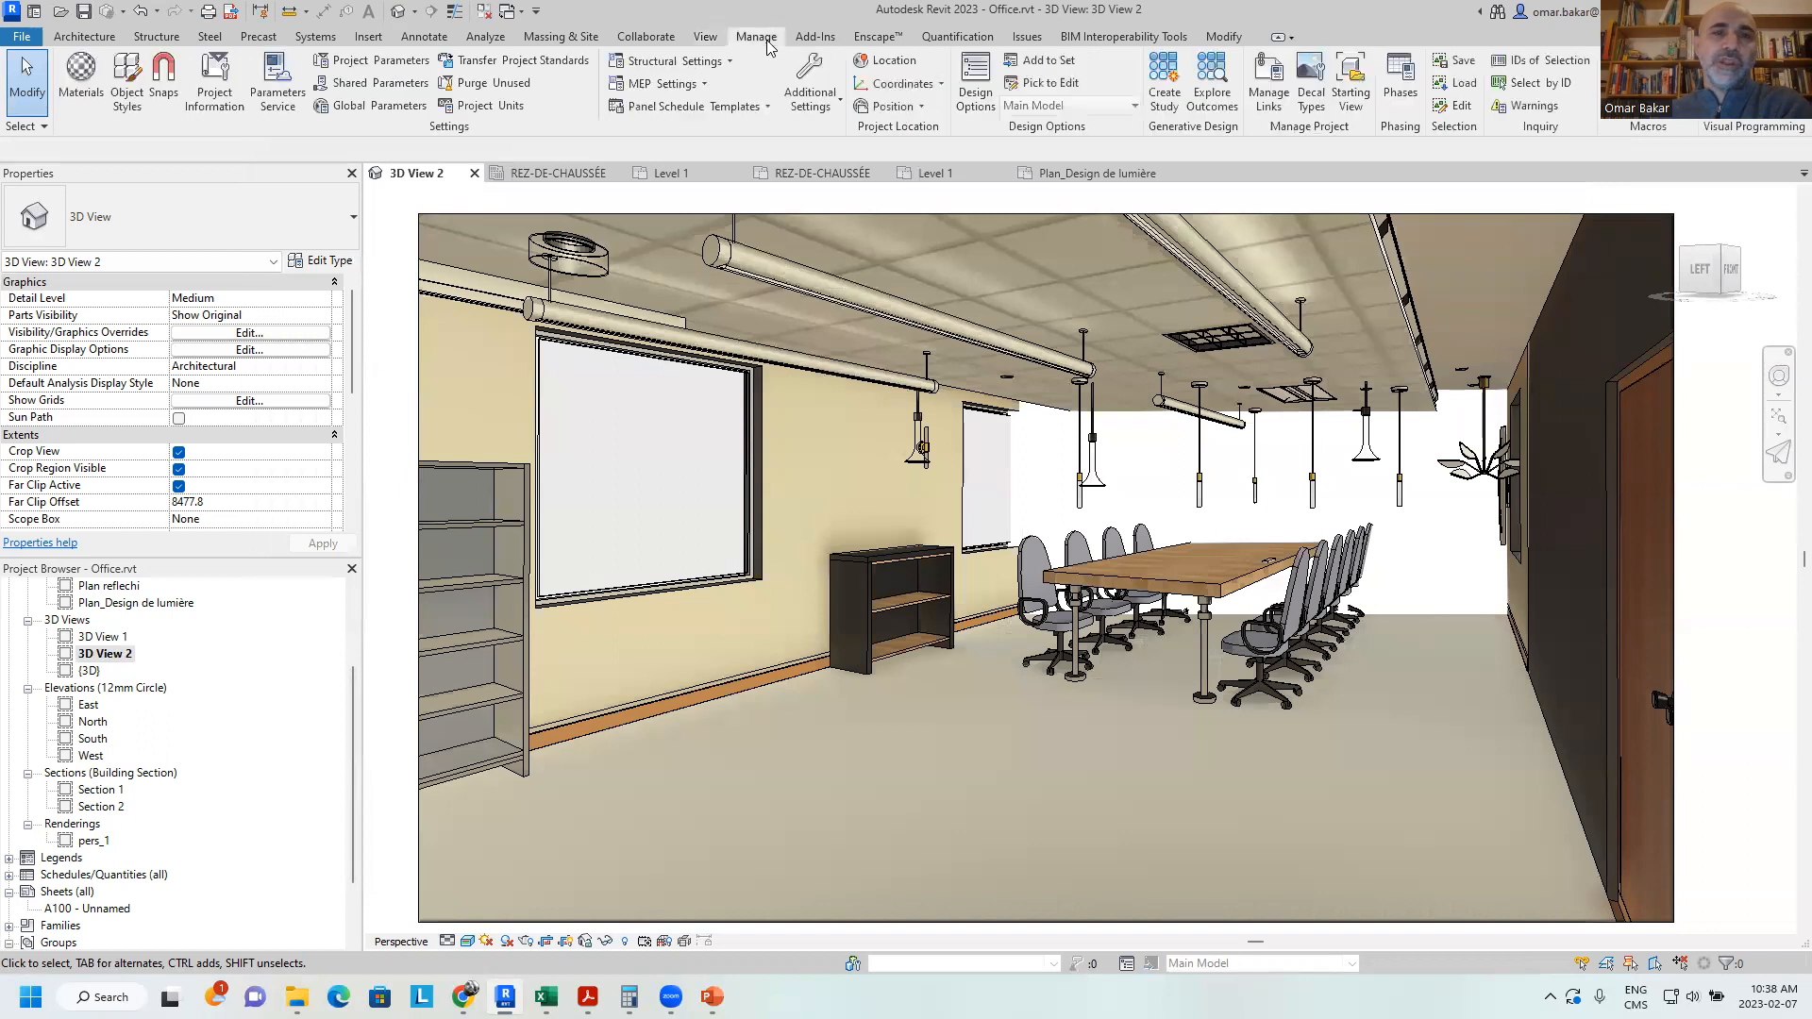
{"action": "left_click", "coordinate": [126, 98]}
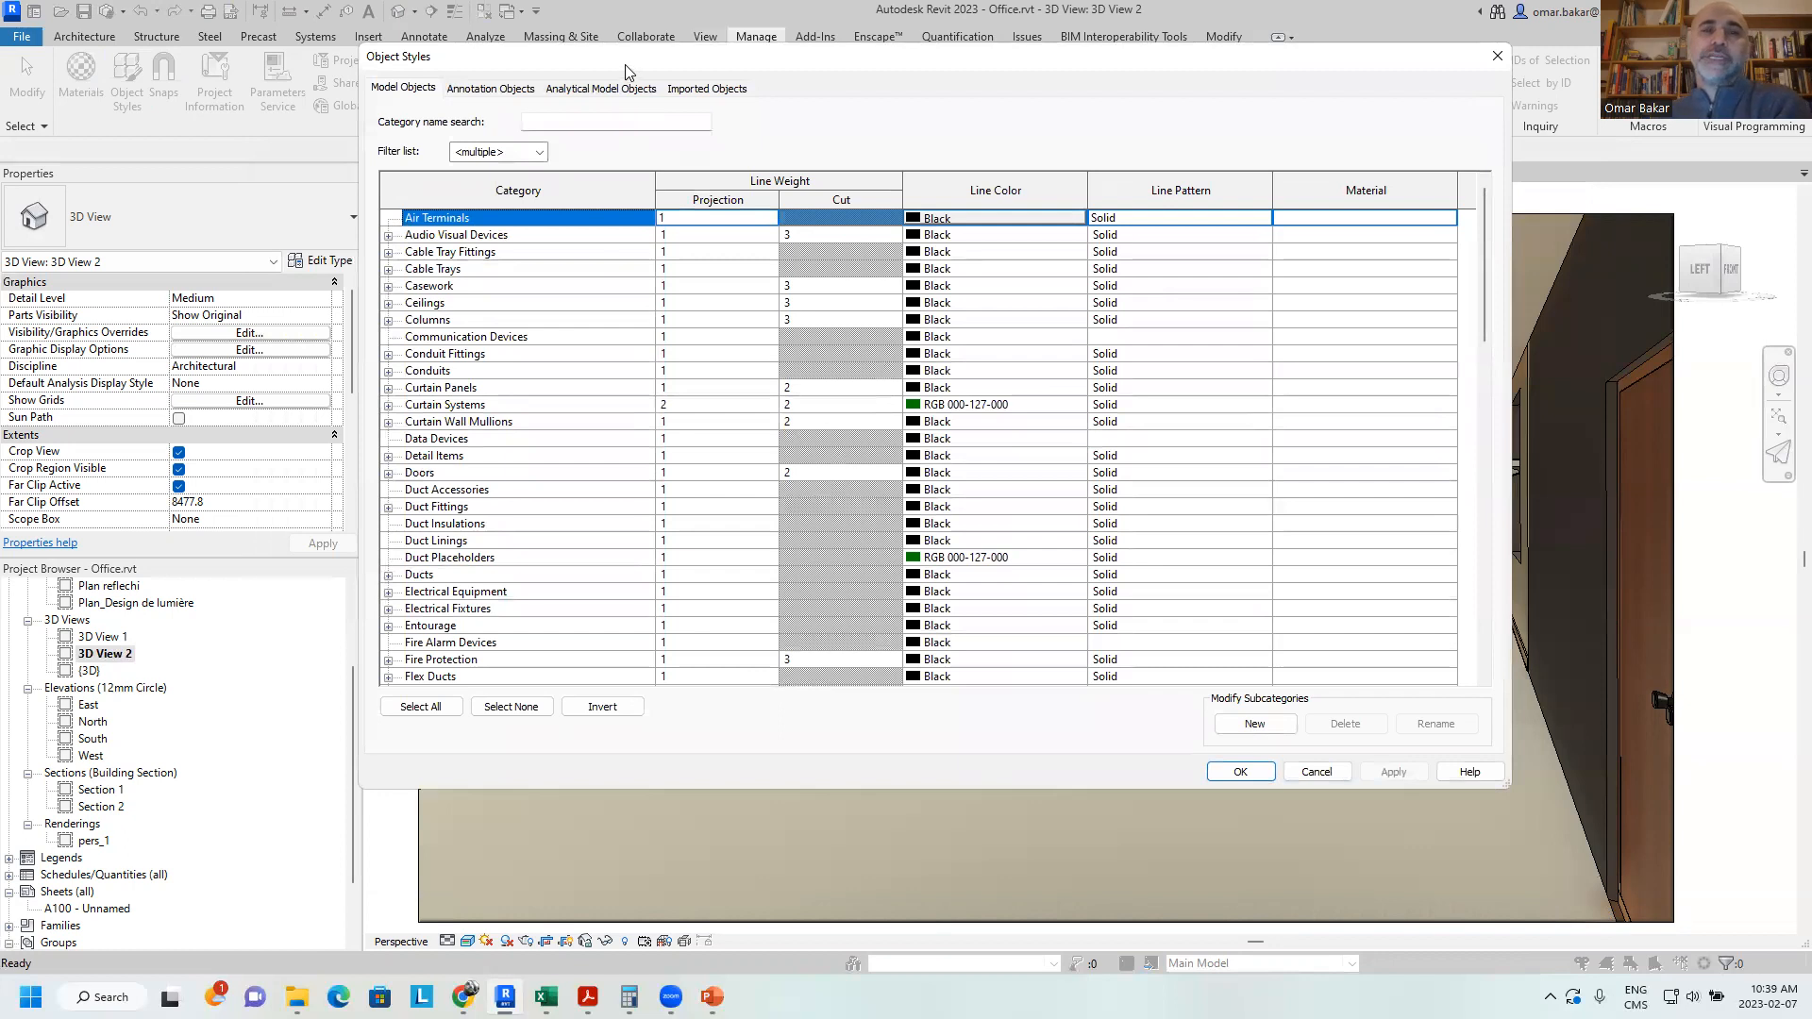
{"action": "left_click_drag", "start_coordinate": [625, 72], "coordinate": [382, 82]}
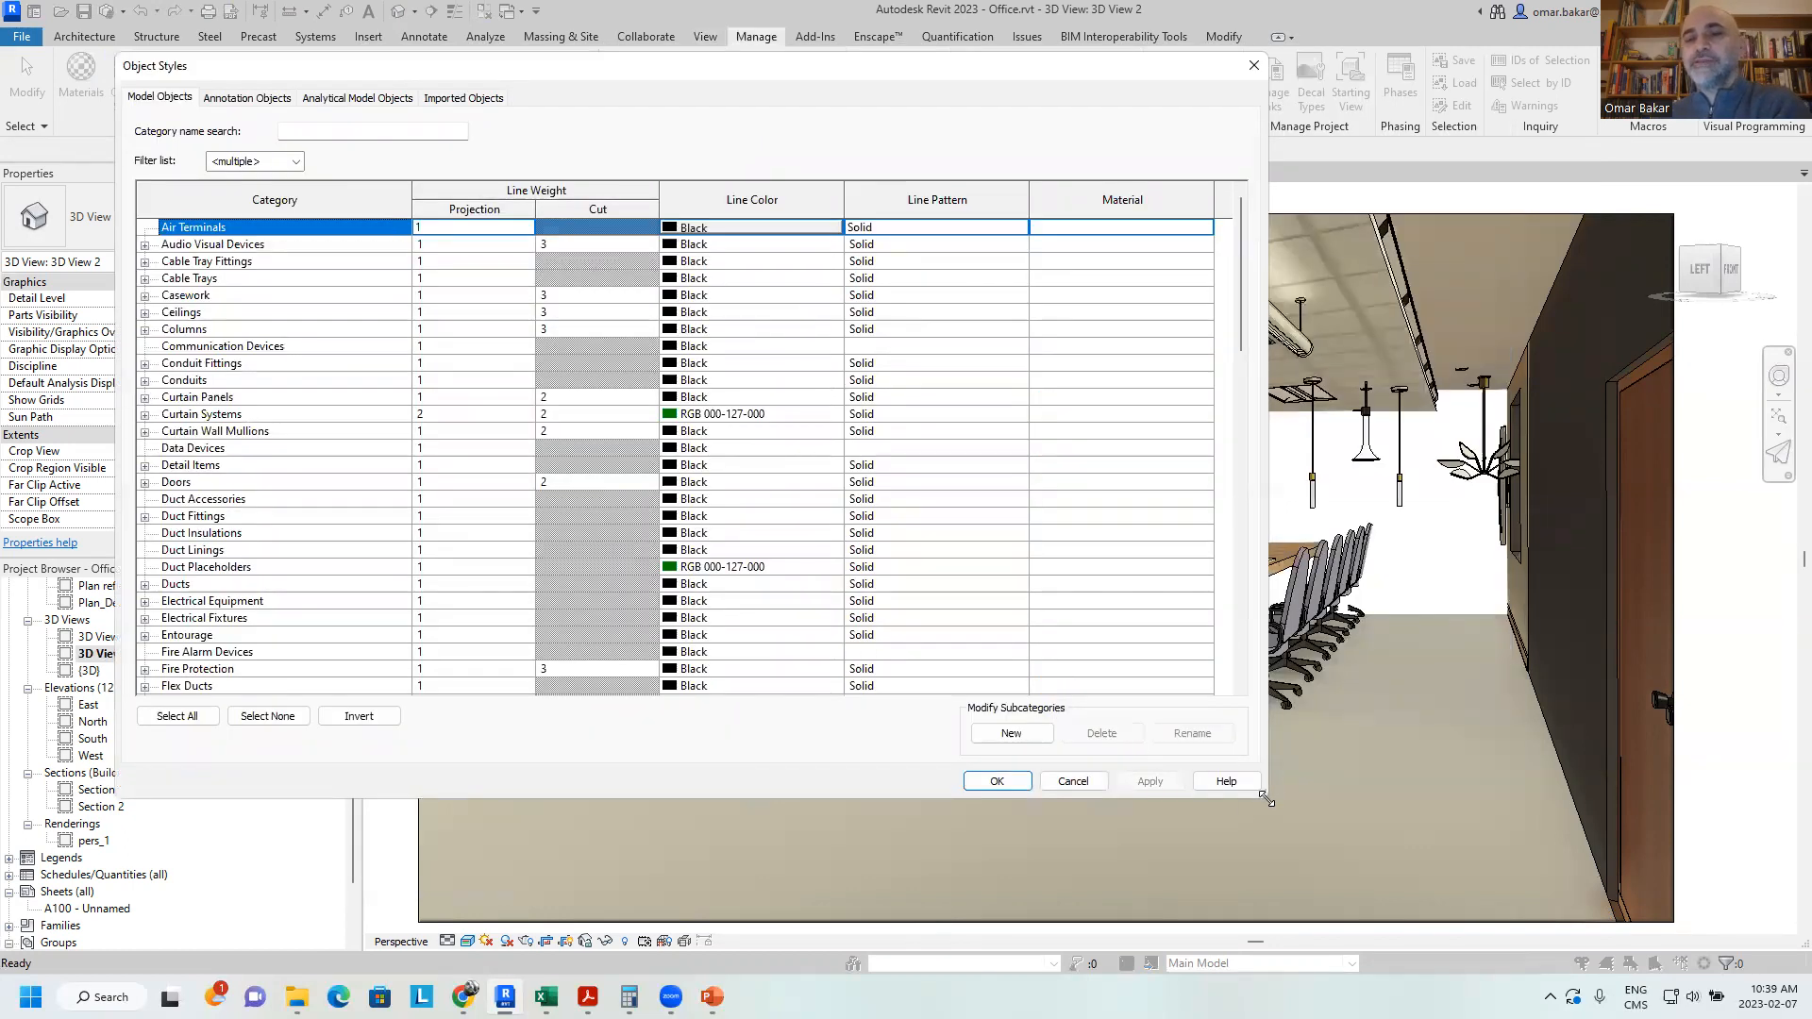
{"action": "left_click_drag", "start_coordinate": [1266, 799], "coordinate": [1716, 979]}
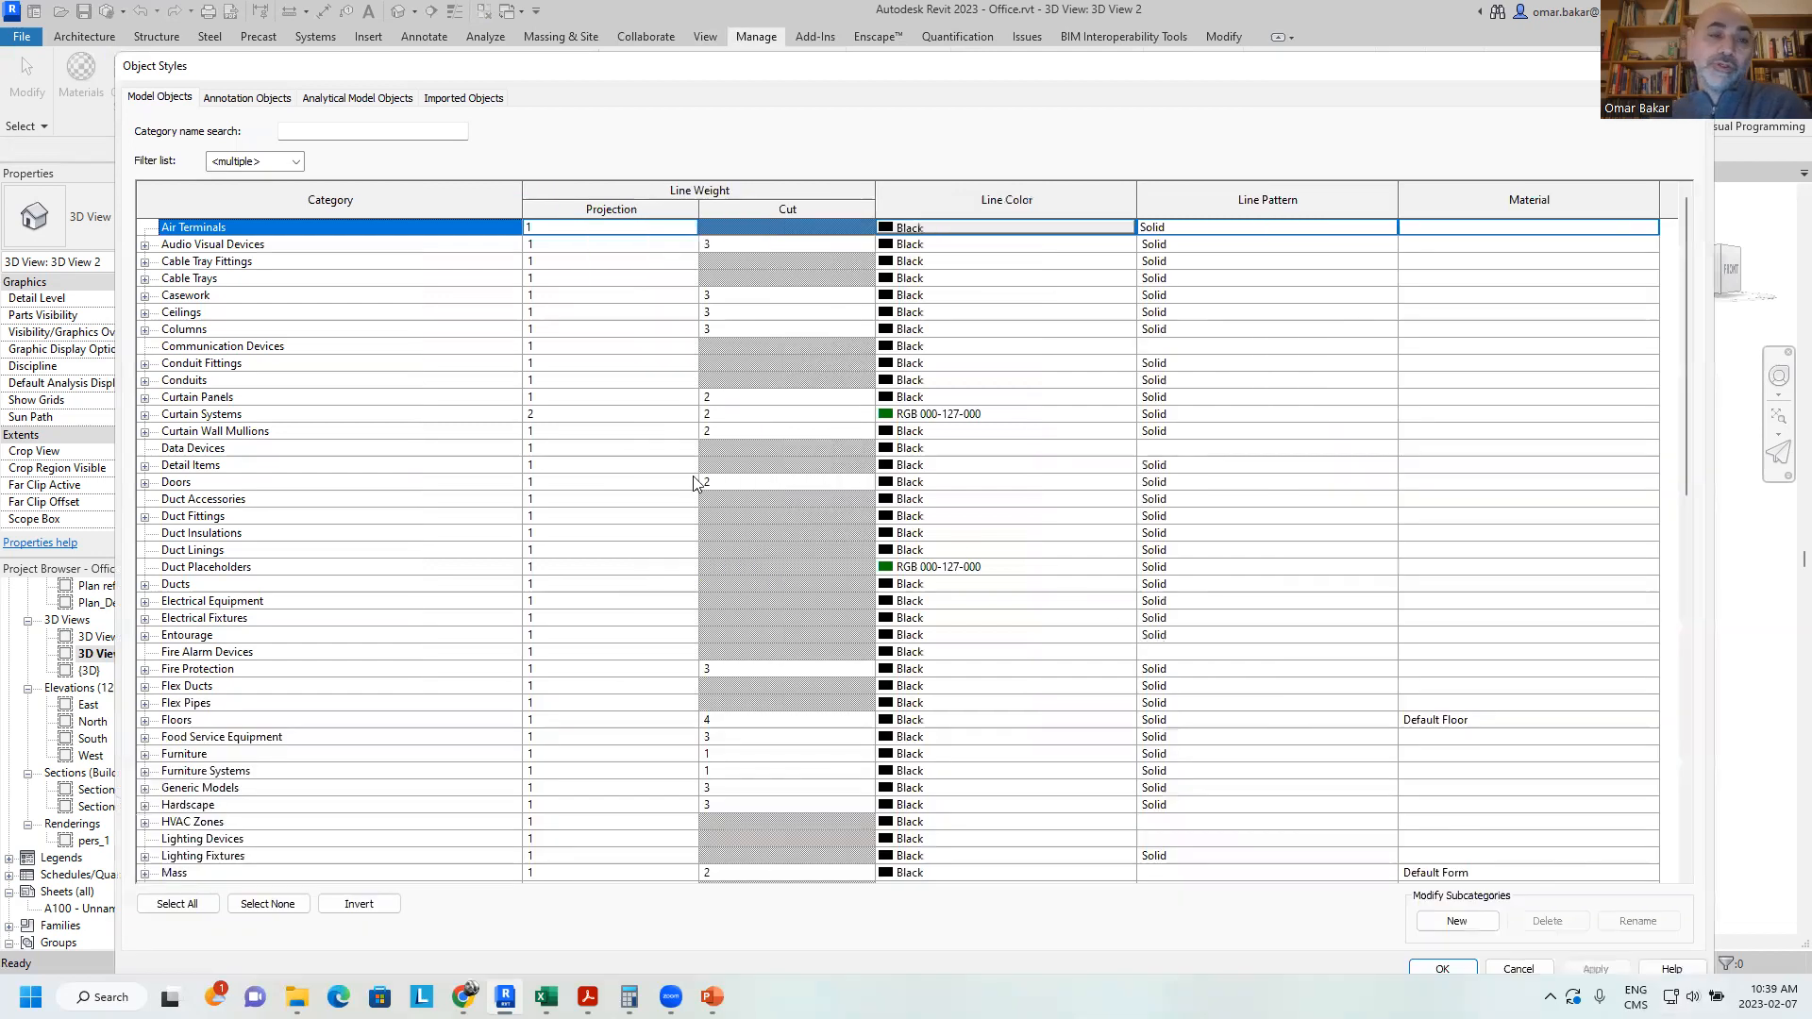
Expand the Ceilings category in the model objects and examine its subcategories and material setting
{"action": "left_click", "coordinate": [182, 314]}
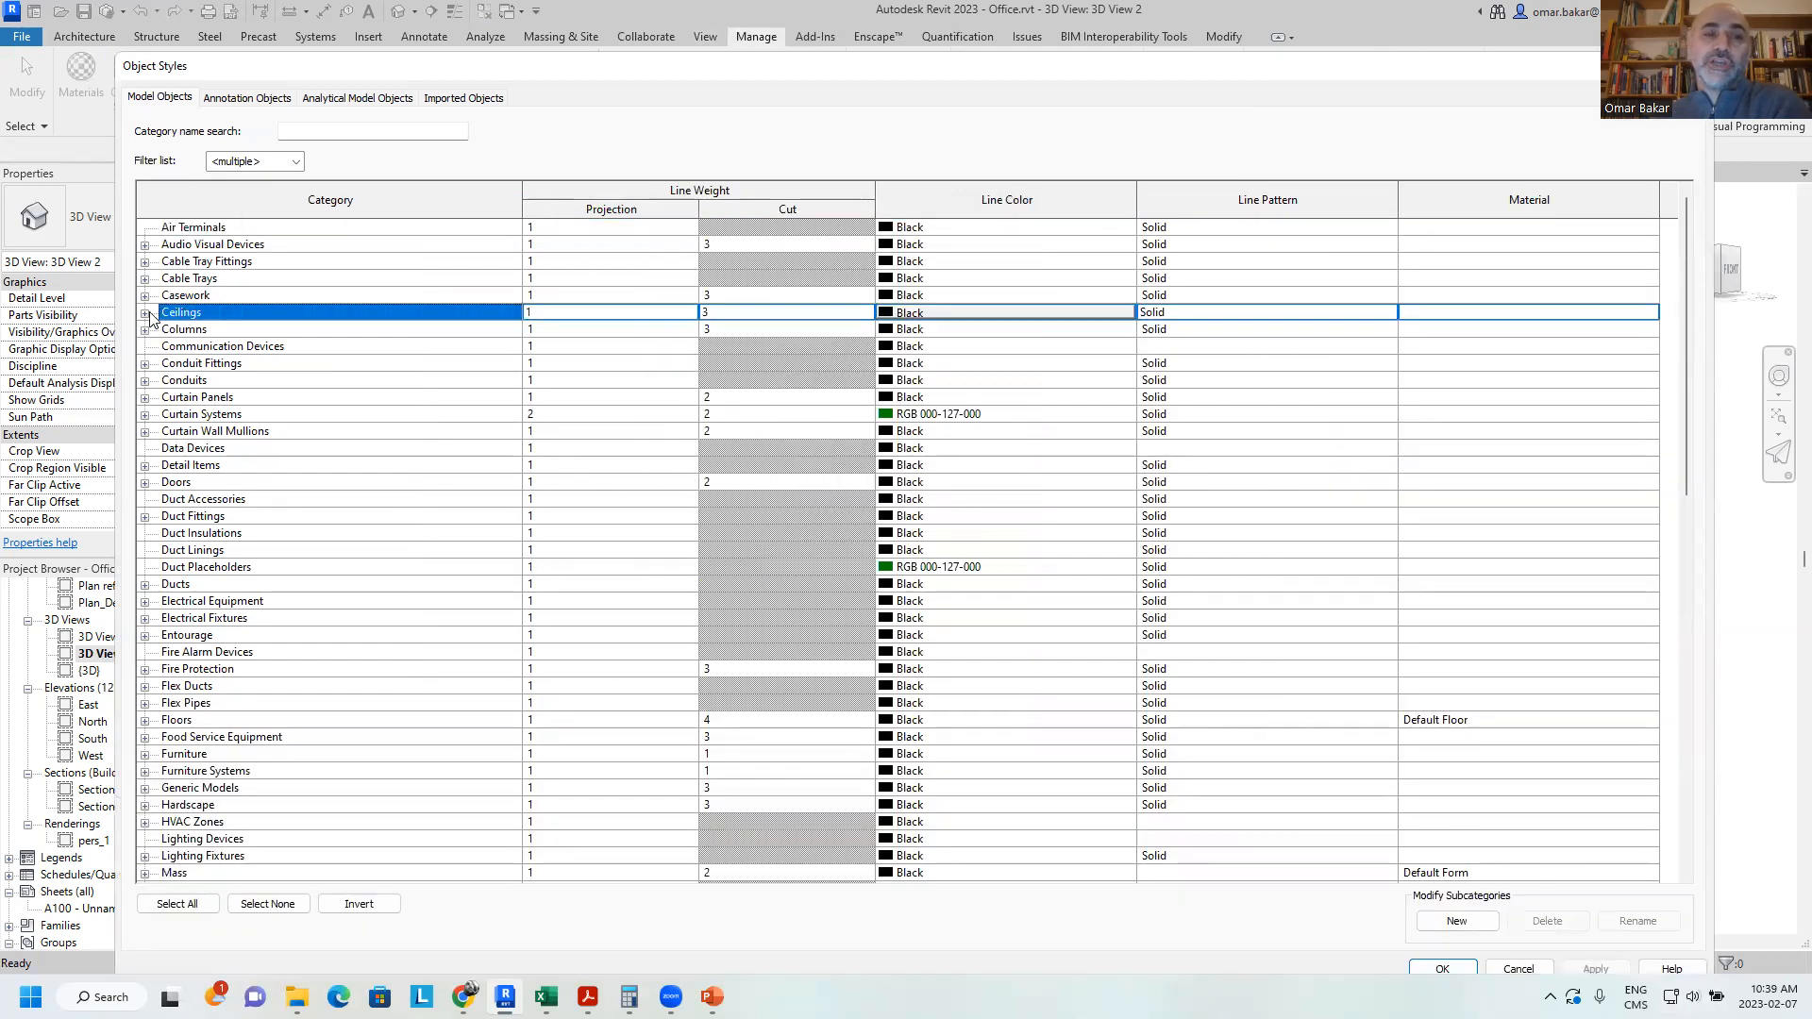
{"action": "left_click", "coordinate": [145, 312]}
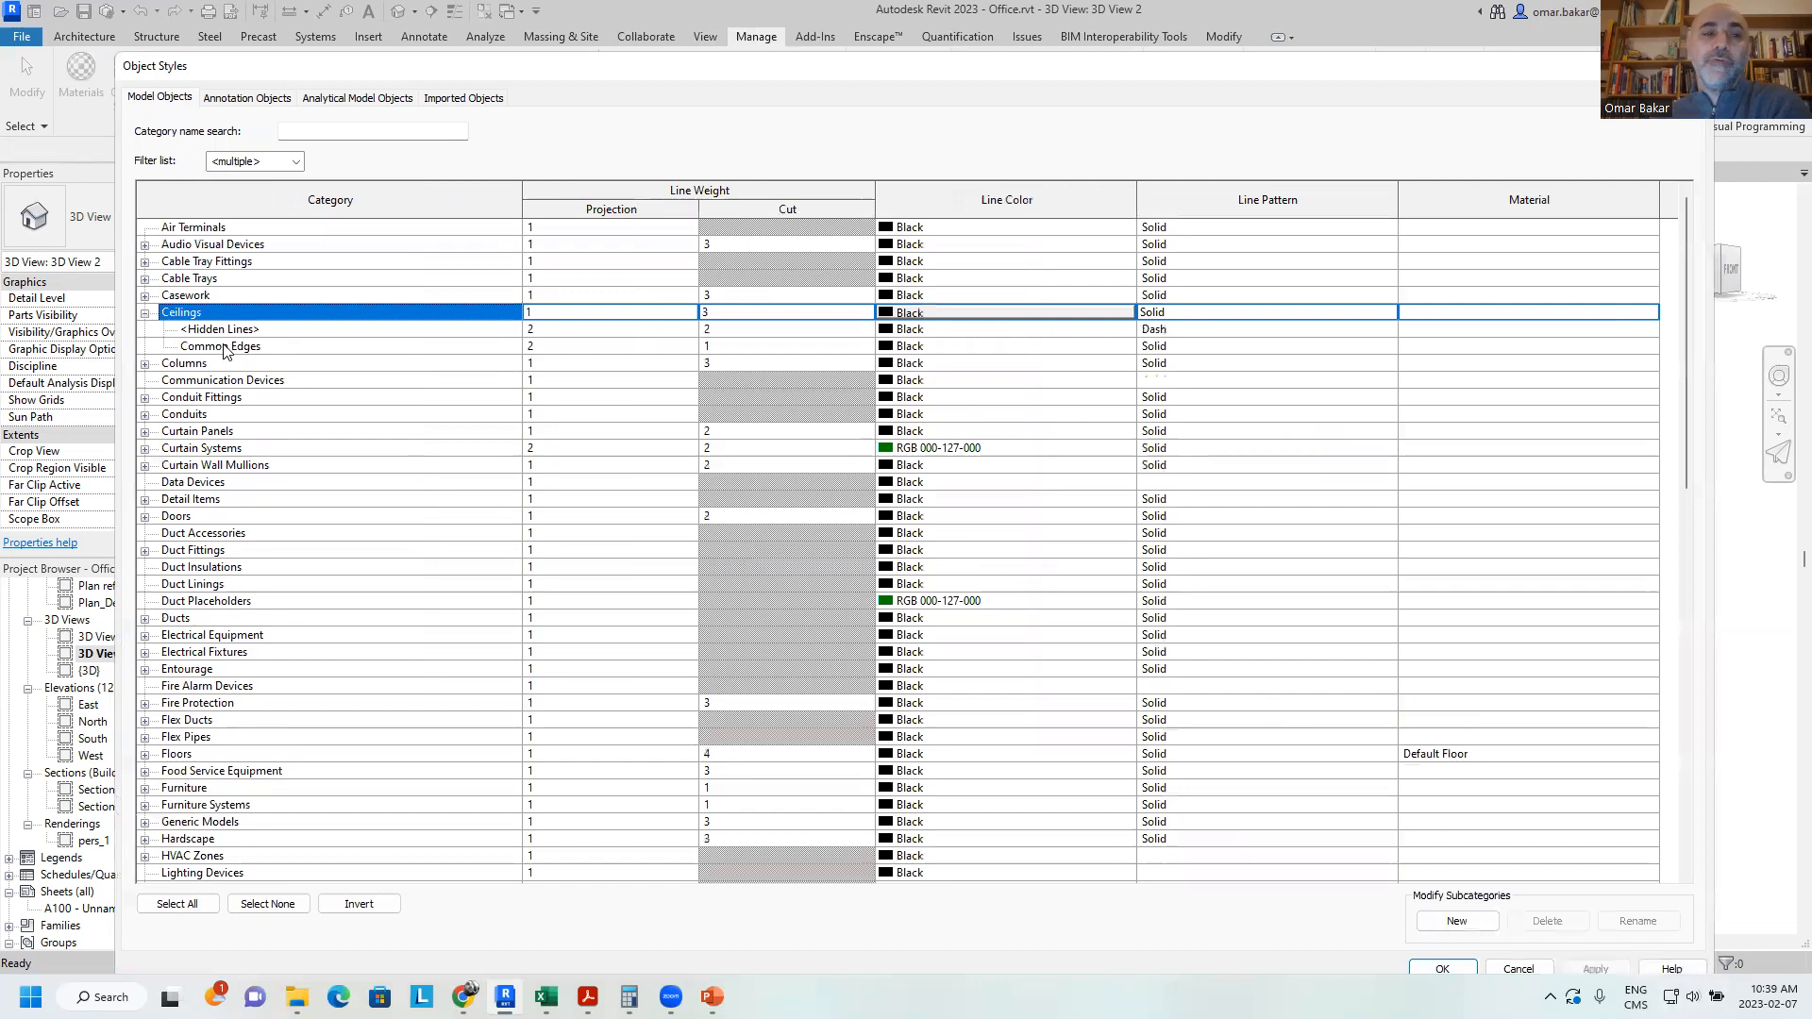
{"action": "left_click", "coordinate": [1492, 315]}
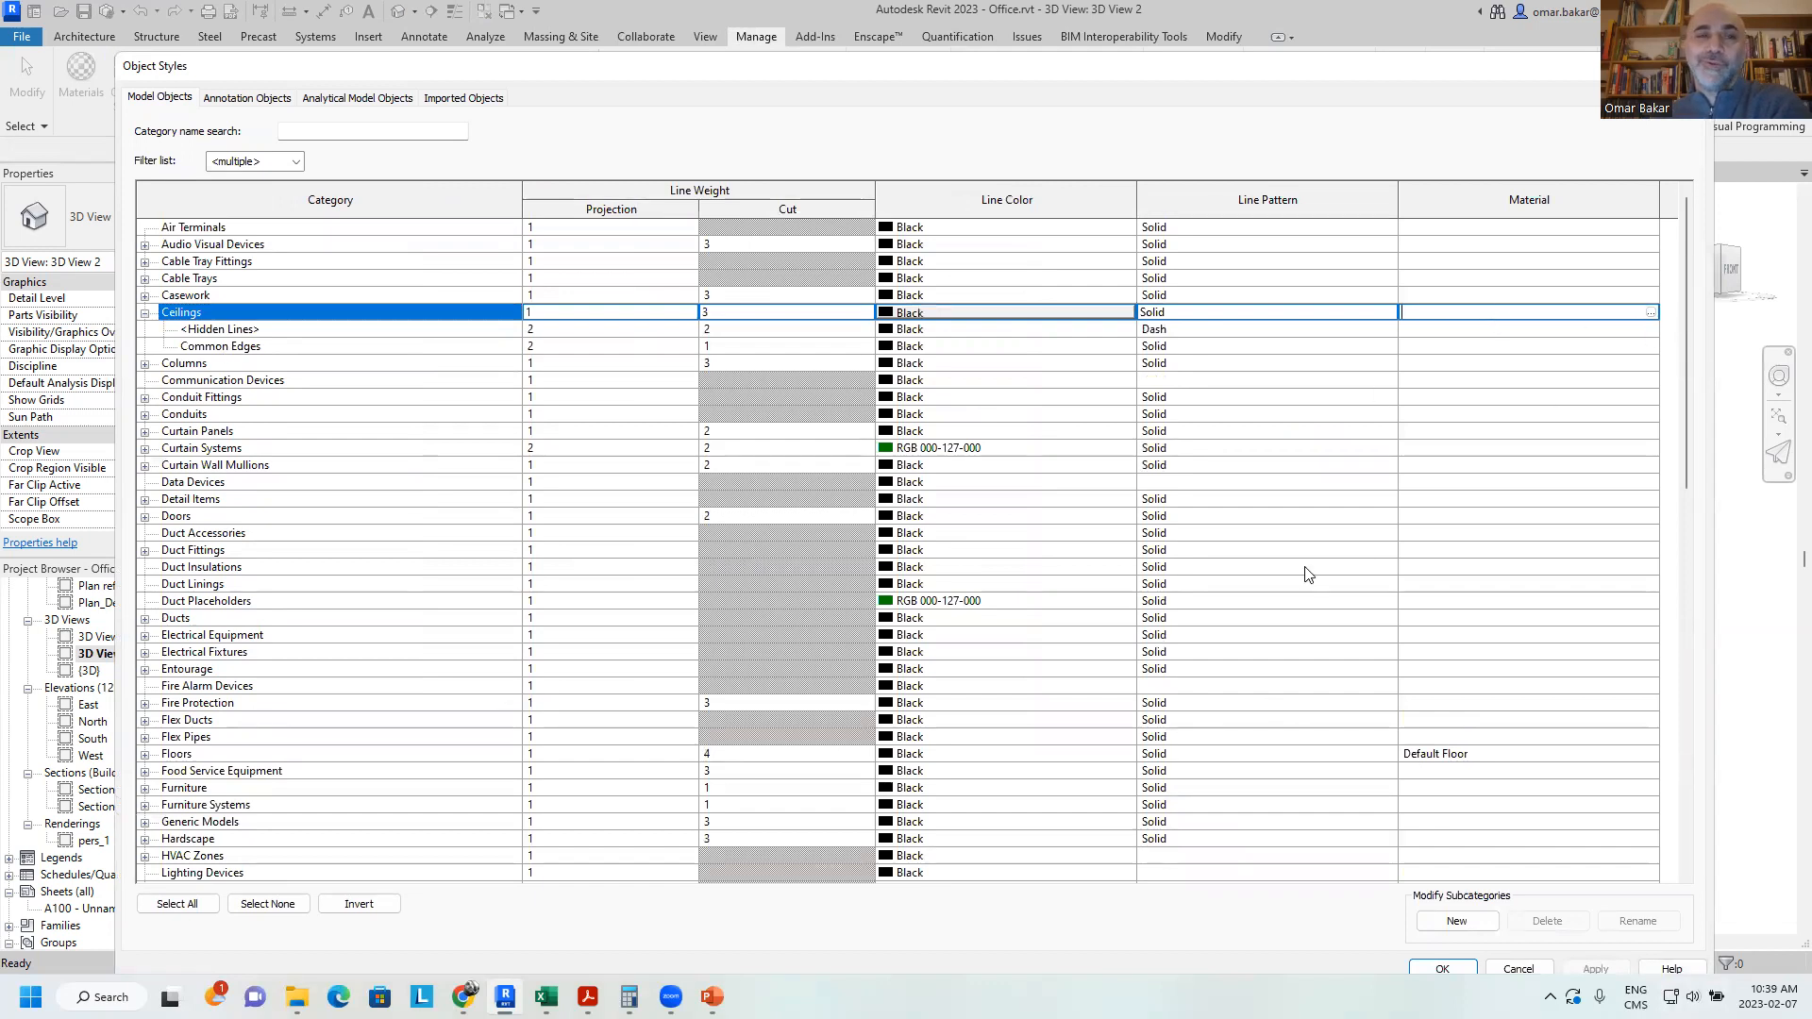
Expand the Windows category in the model objects and select its Glass subcategory
{"action": "scroll", "coordinate": [519, 708], "scroll_direction": "down", "scroll_amount": 8}
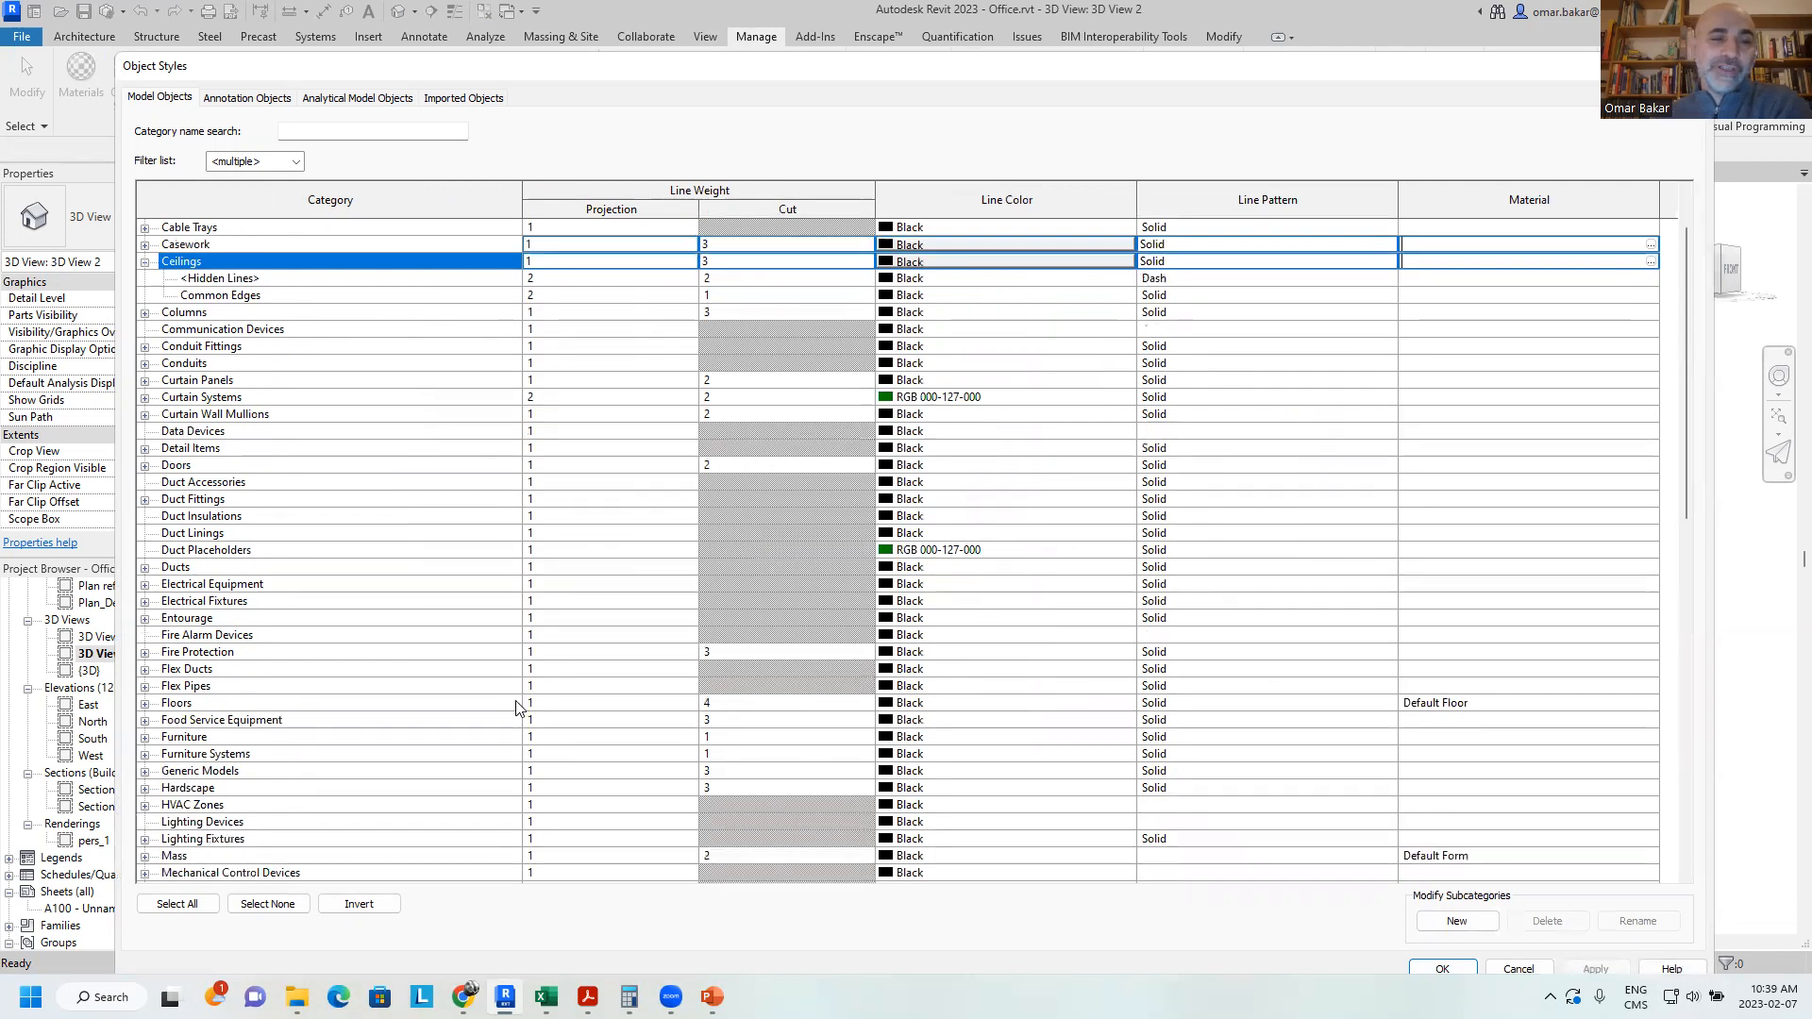
{"action": "scroll", "coordinate": [519, 710], "scroll_direction": "down", "scroll_amount": 10}
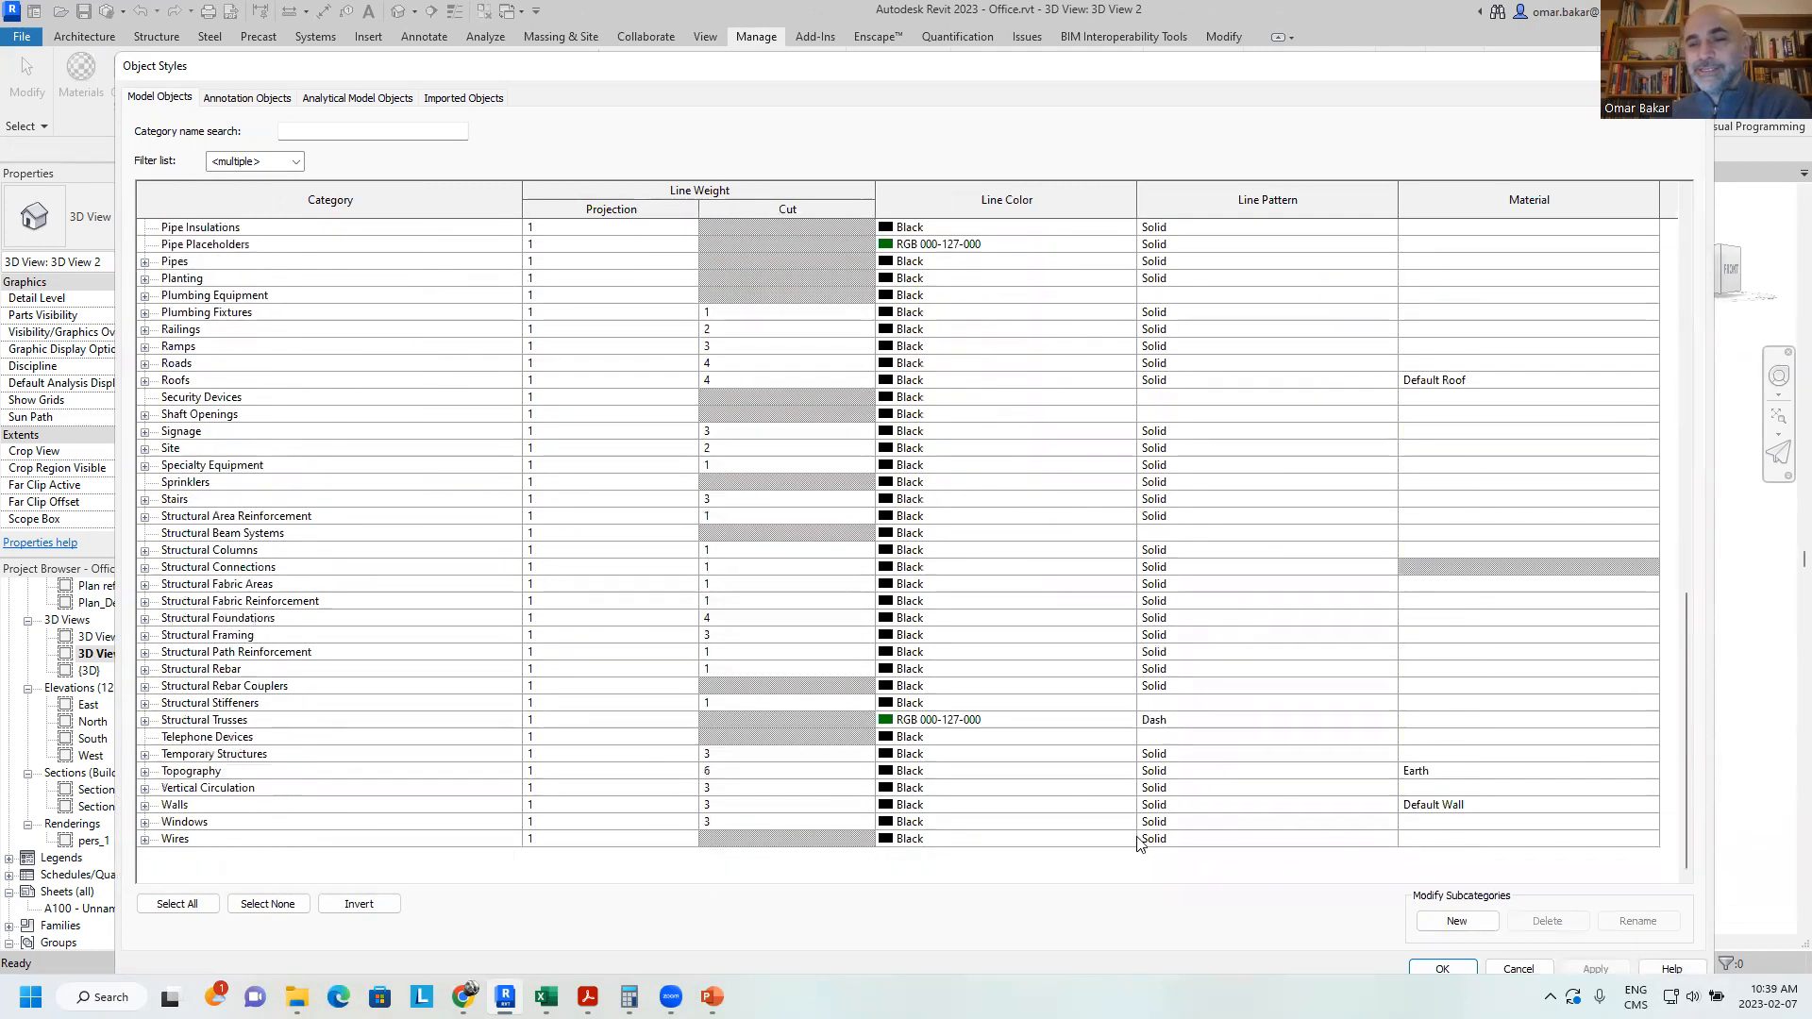
{"action": "left_click", "coordinate": [146, 823]}
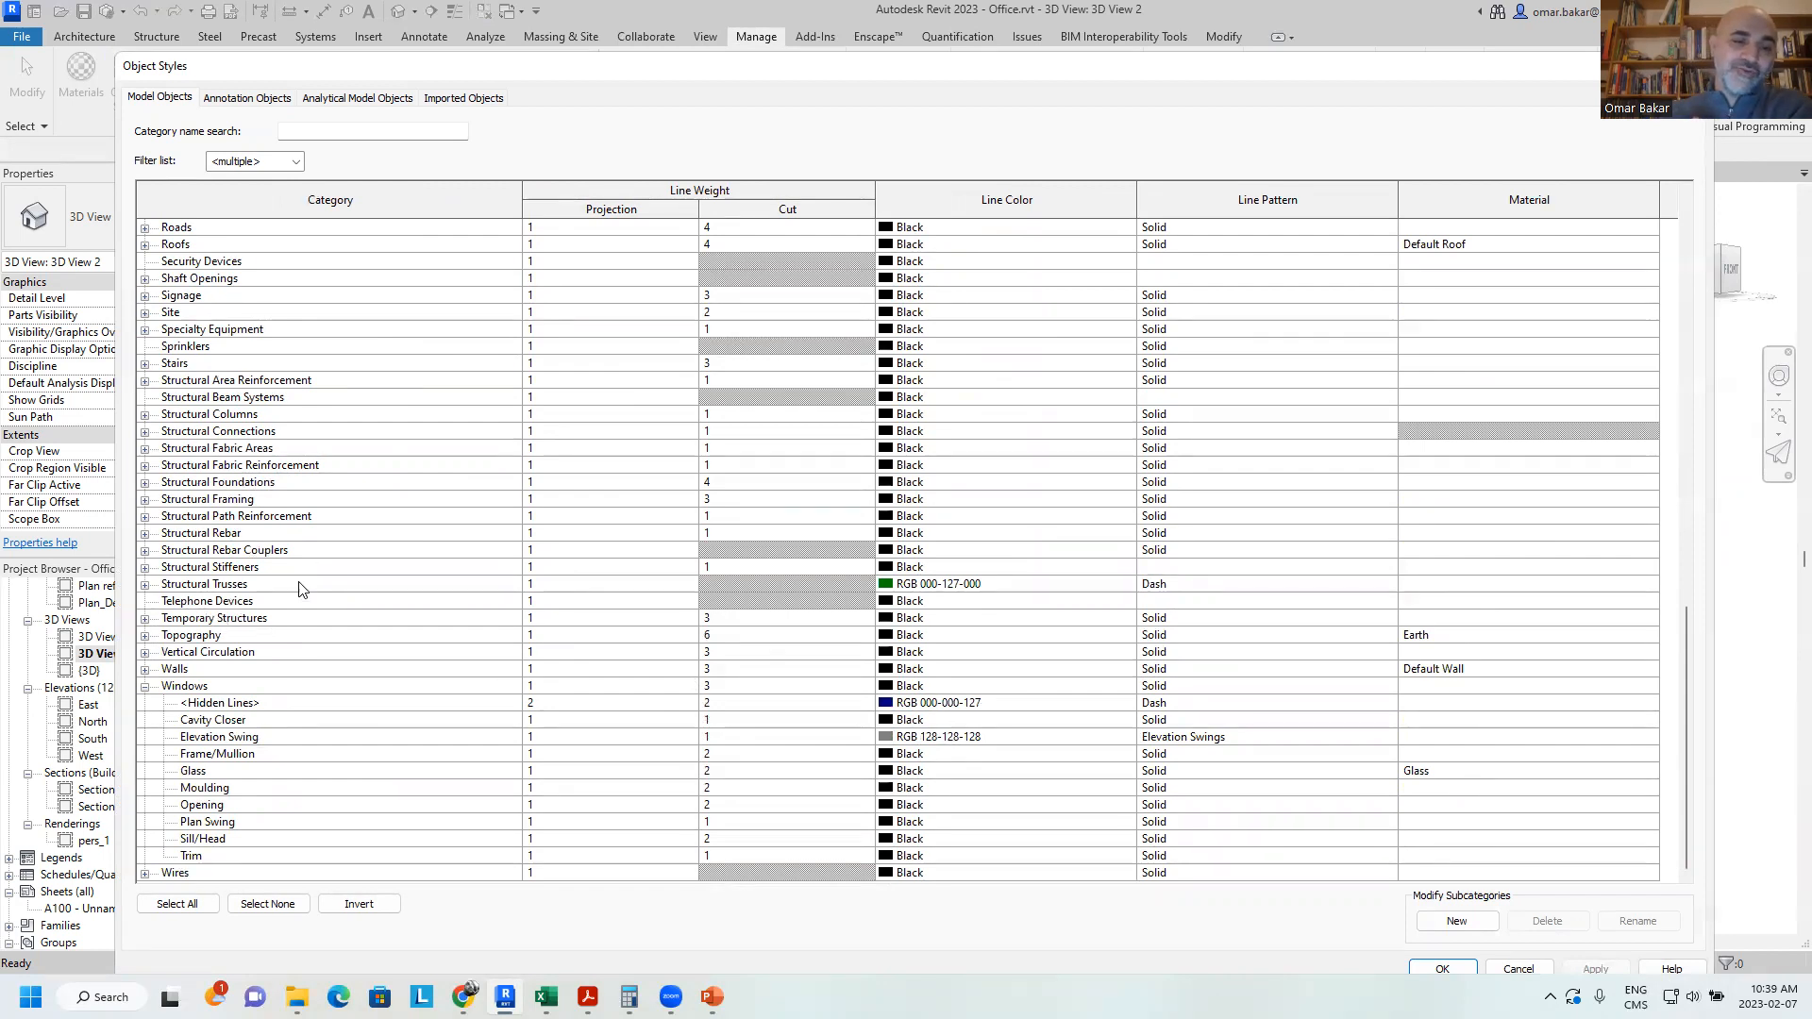
{"action": "left_click", "coordinate": [197, 772]}
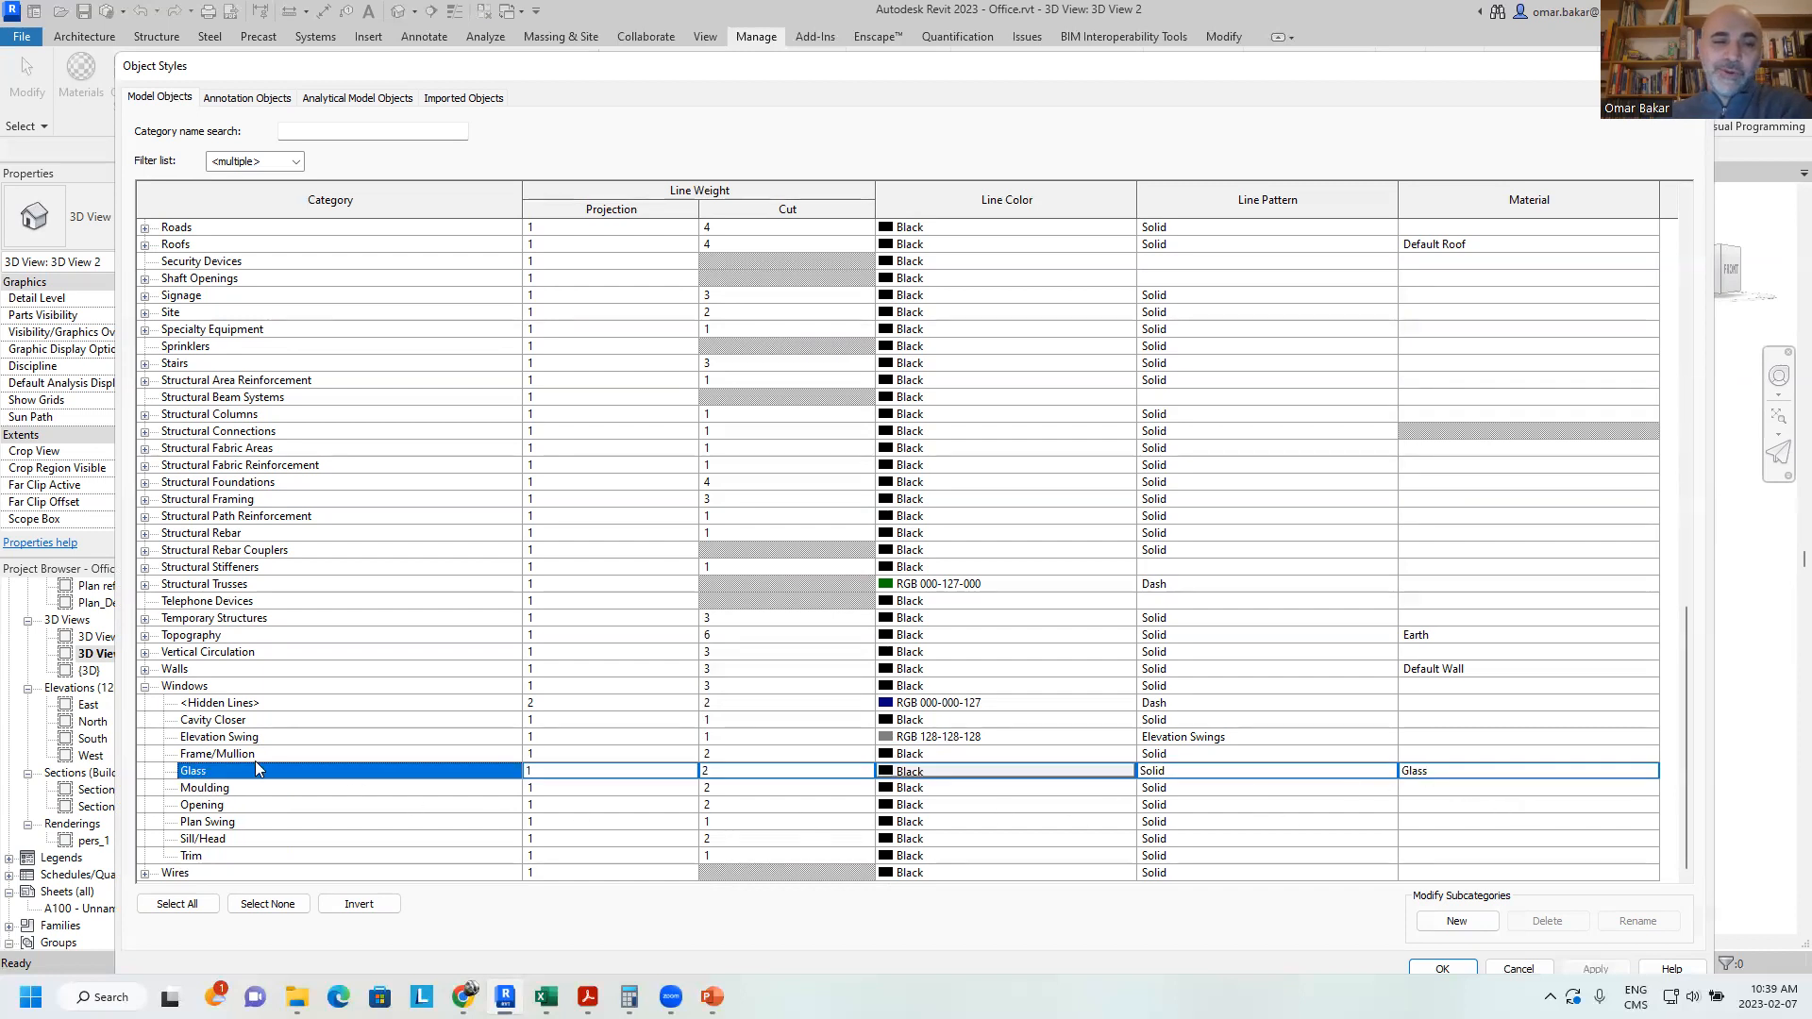
Open the material selection for the Windows category's Frame/Mullion subcategory and search the materials for "Alumi"
{"action": "left_click", "coordinate": [219, 754]}
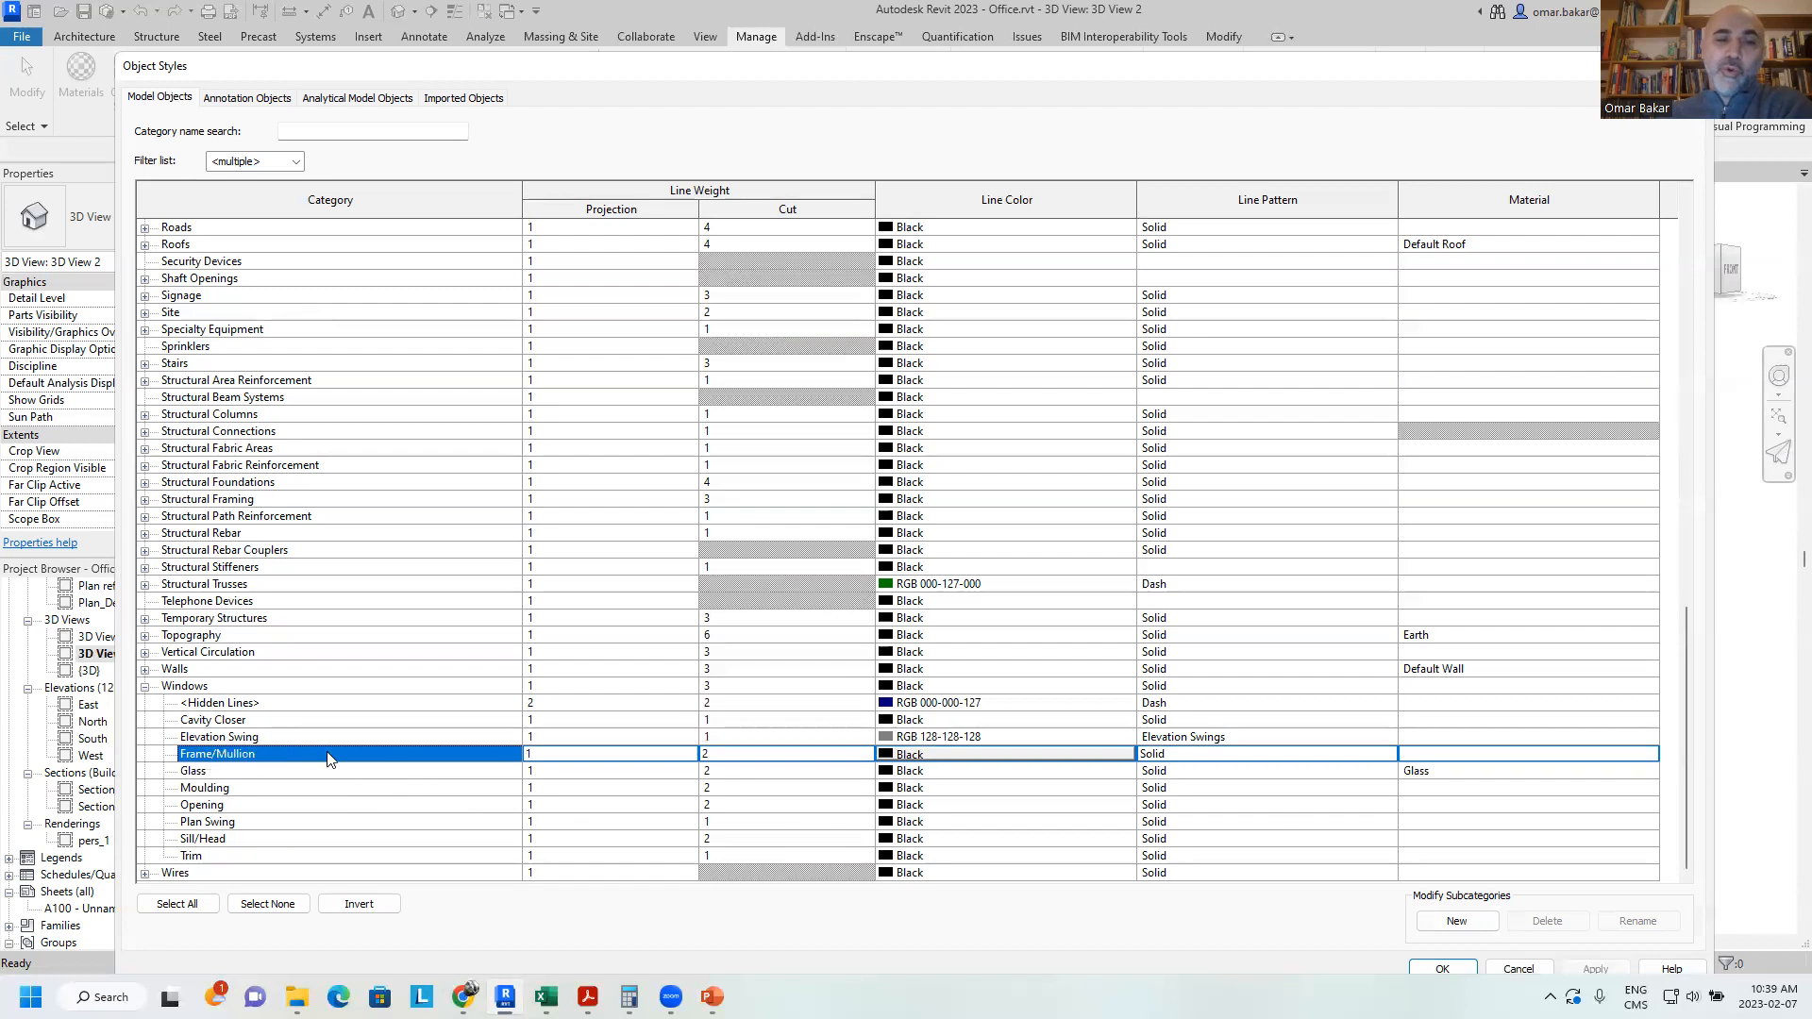
{"action": "left_click", "coordinate": [1613, 754]}
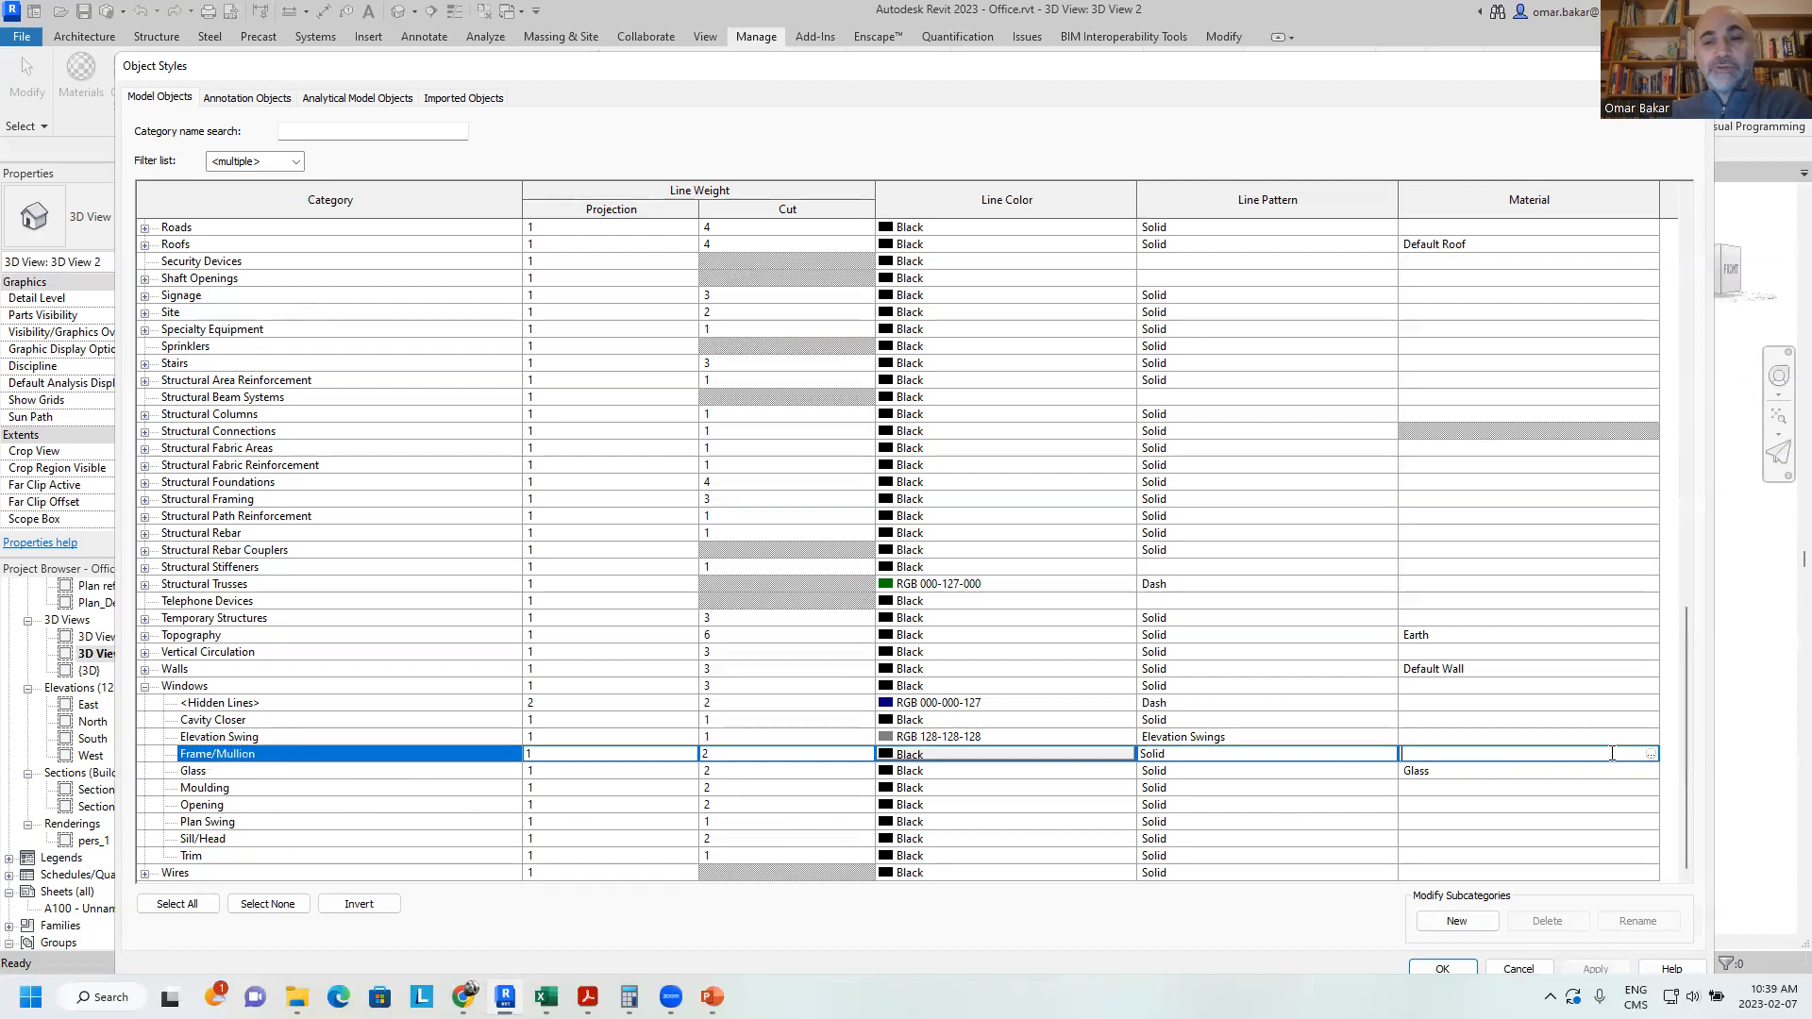
{"action": "left_click", "coordinate": [1651, 754]}
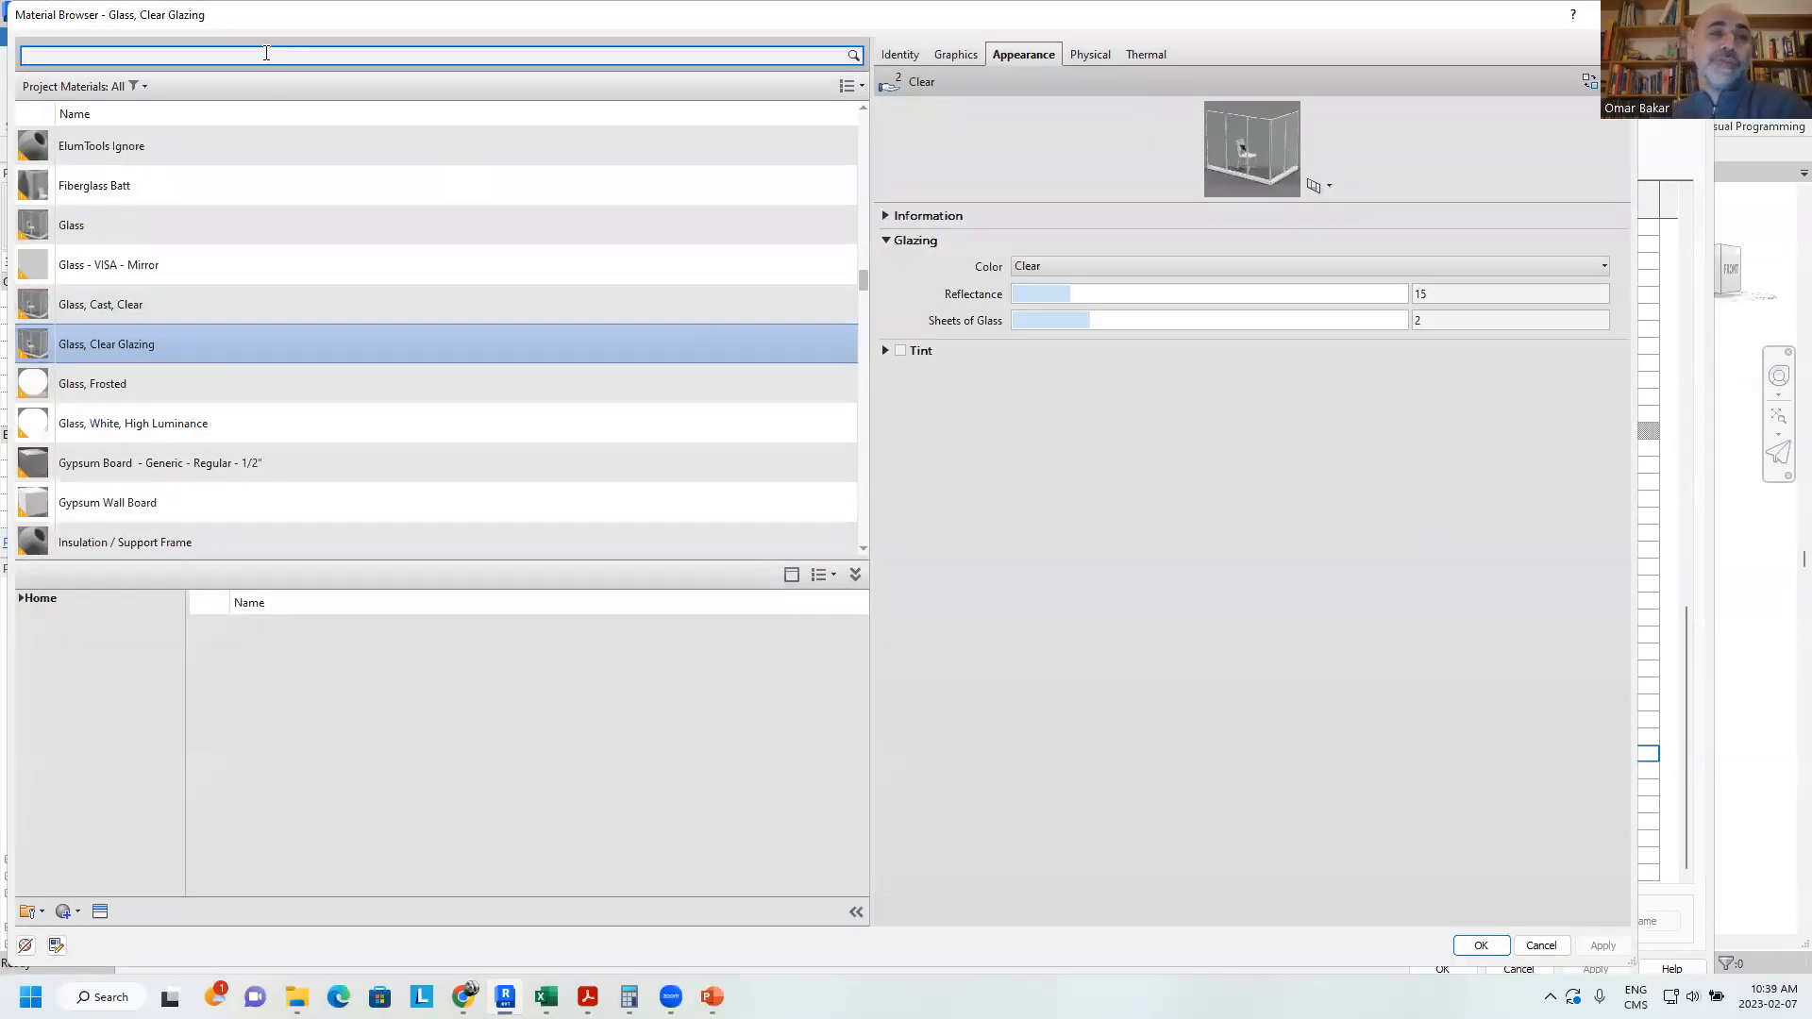
{"action": "type", "text": "Alu"}
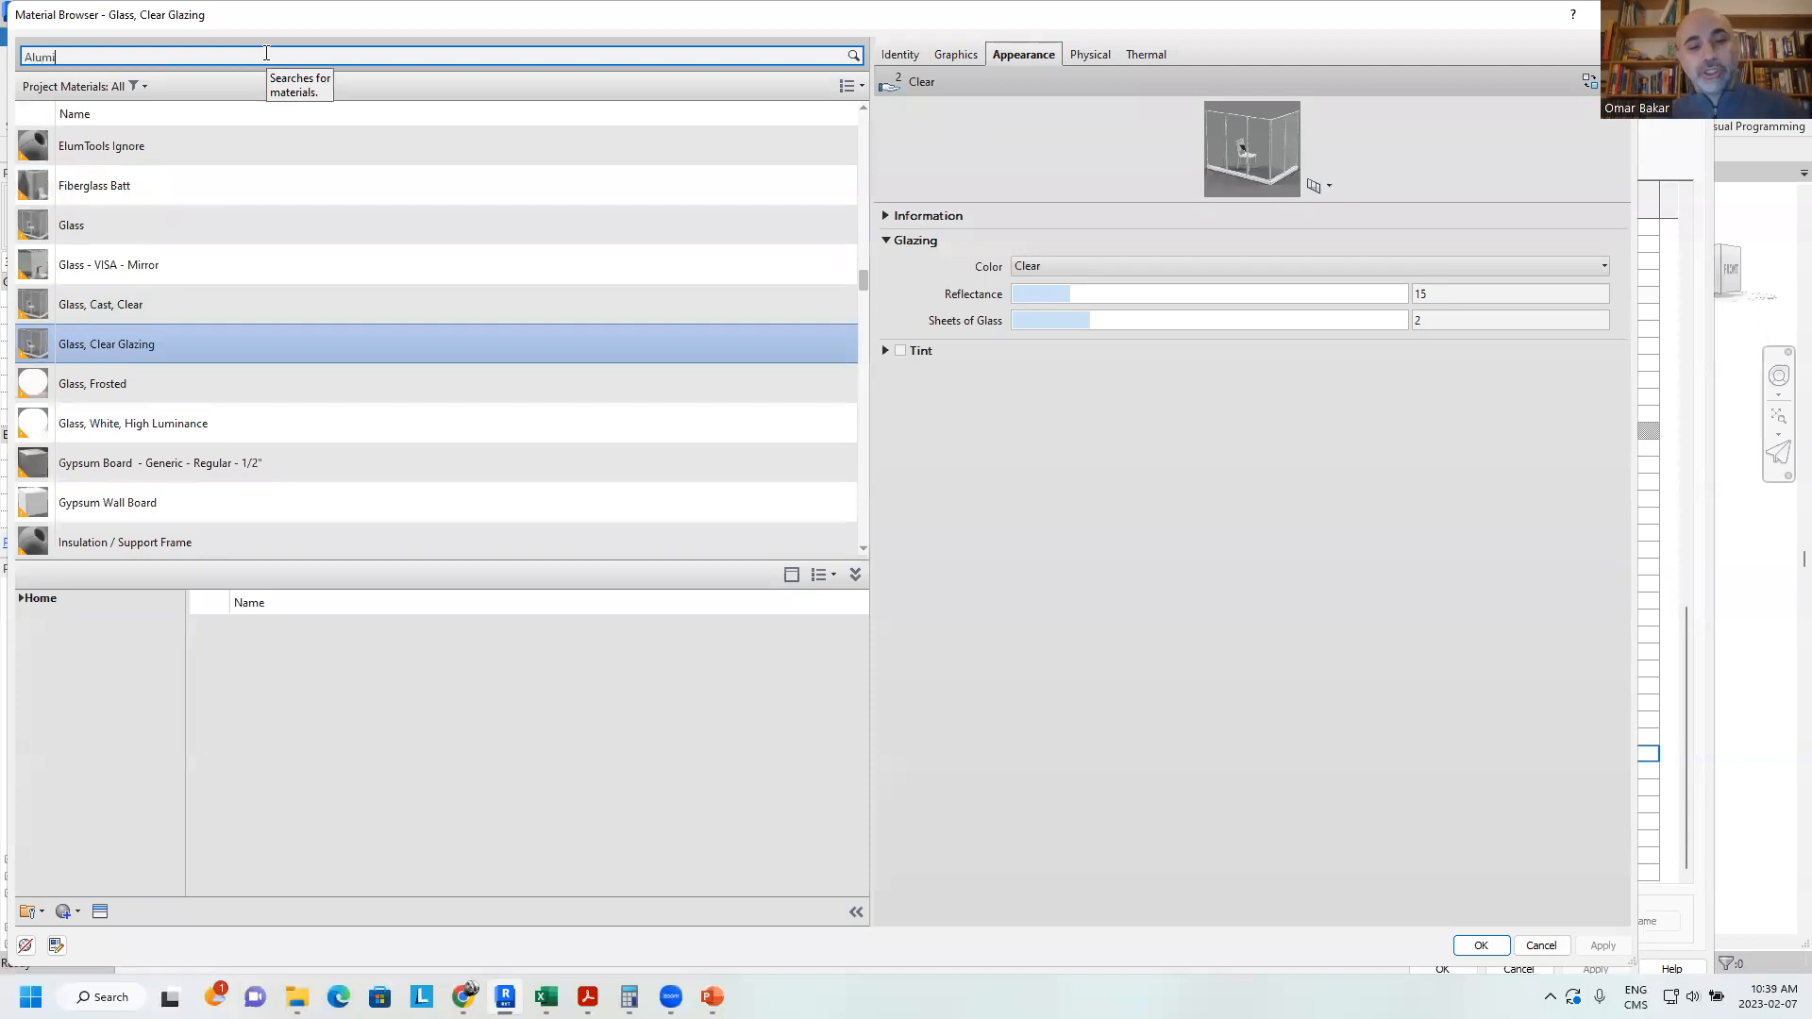
{"action": "type", "text": "mi"}
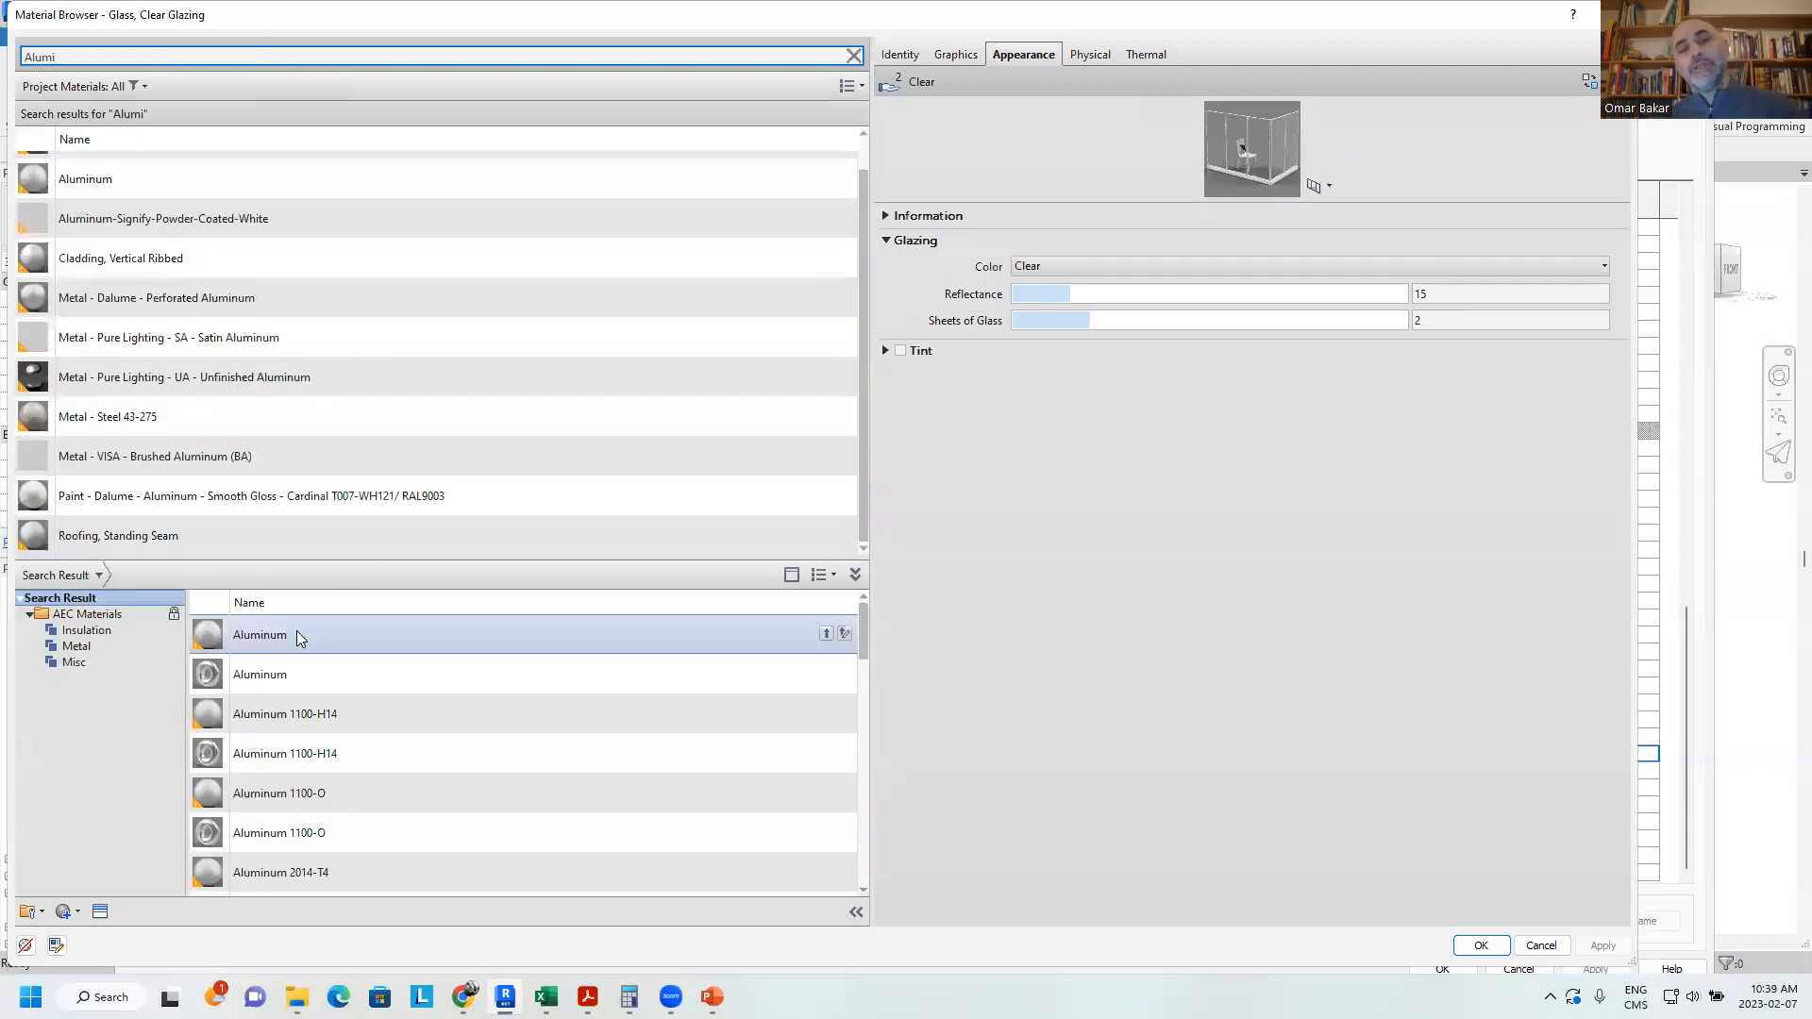
Add the library's Aluminum material to the project, replacing the existing appearance, assign it to Frame/Mullion and accept the object styles
{"action": "left_click", "coordinate": [296, 632]}
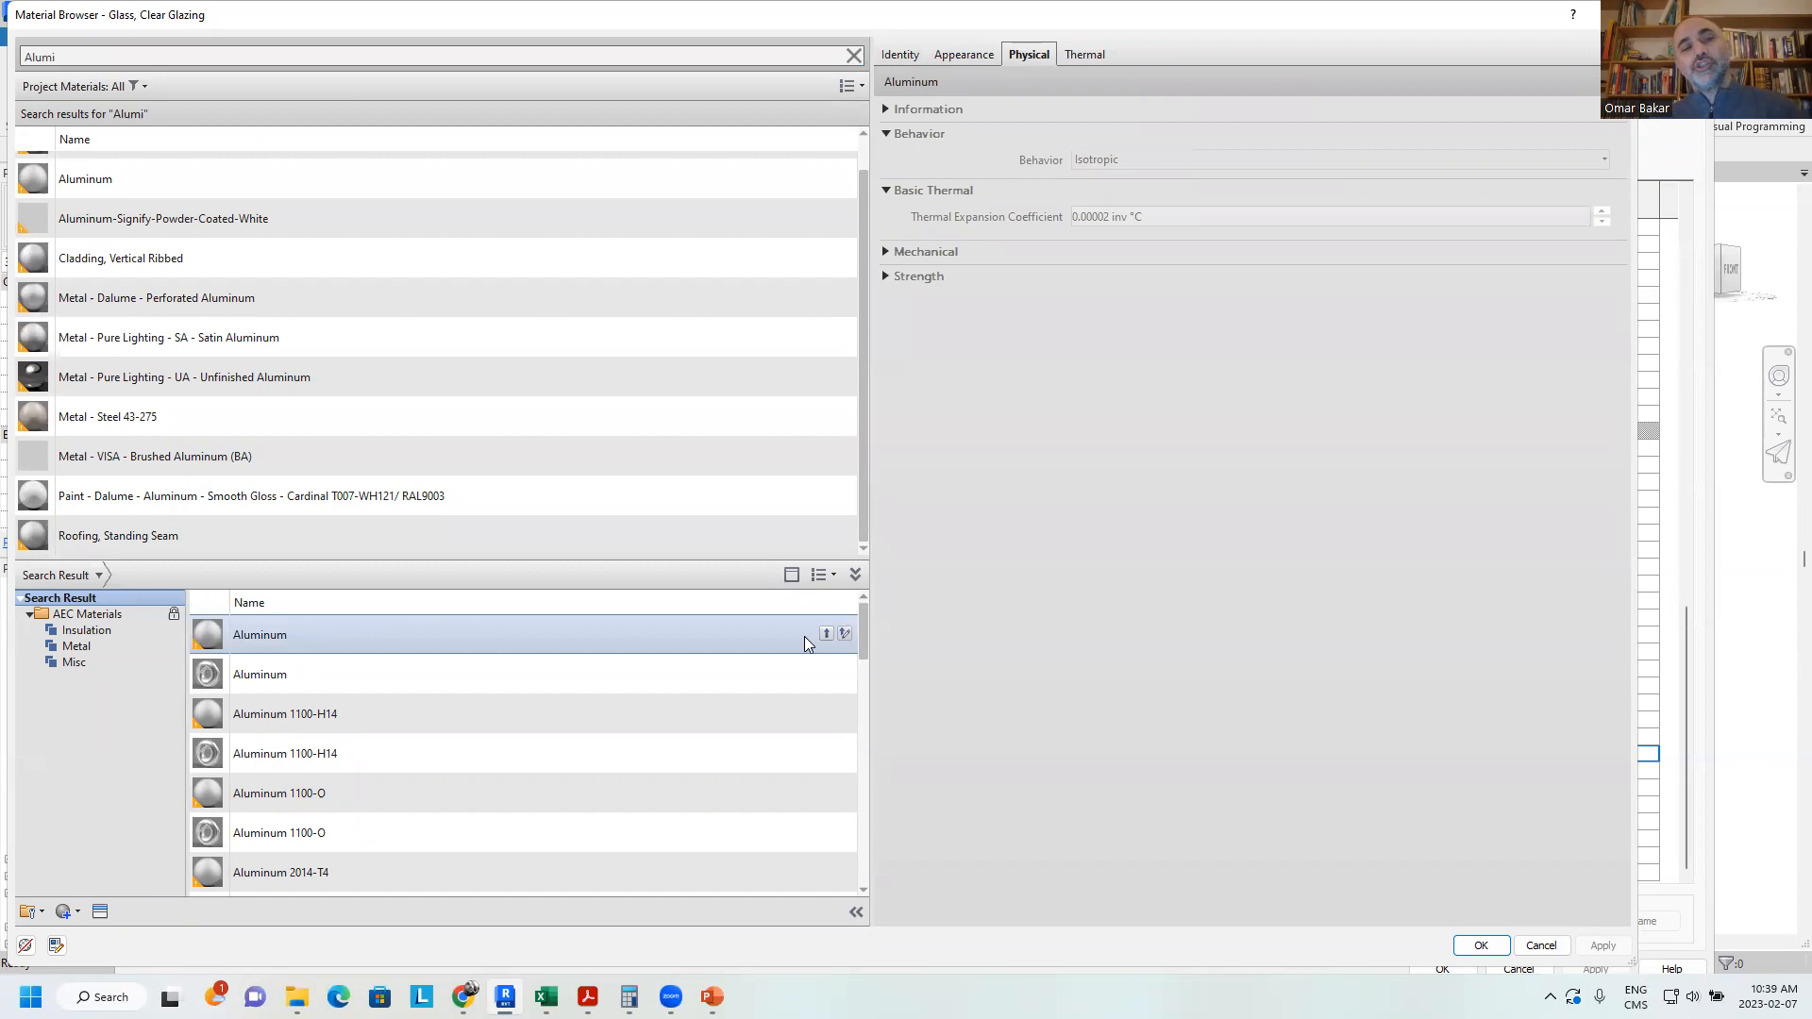
{"action": "left_click", "coordinate": [828, 633]}
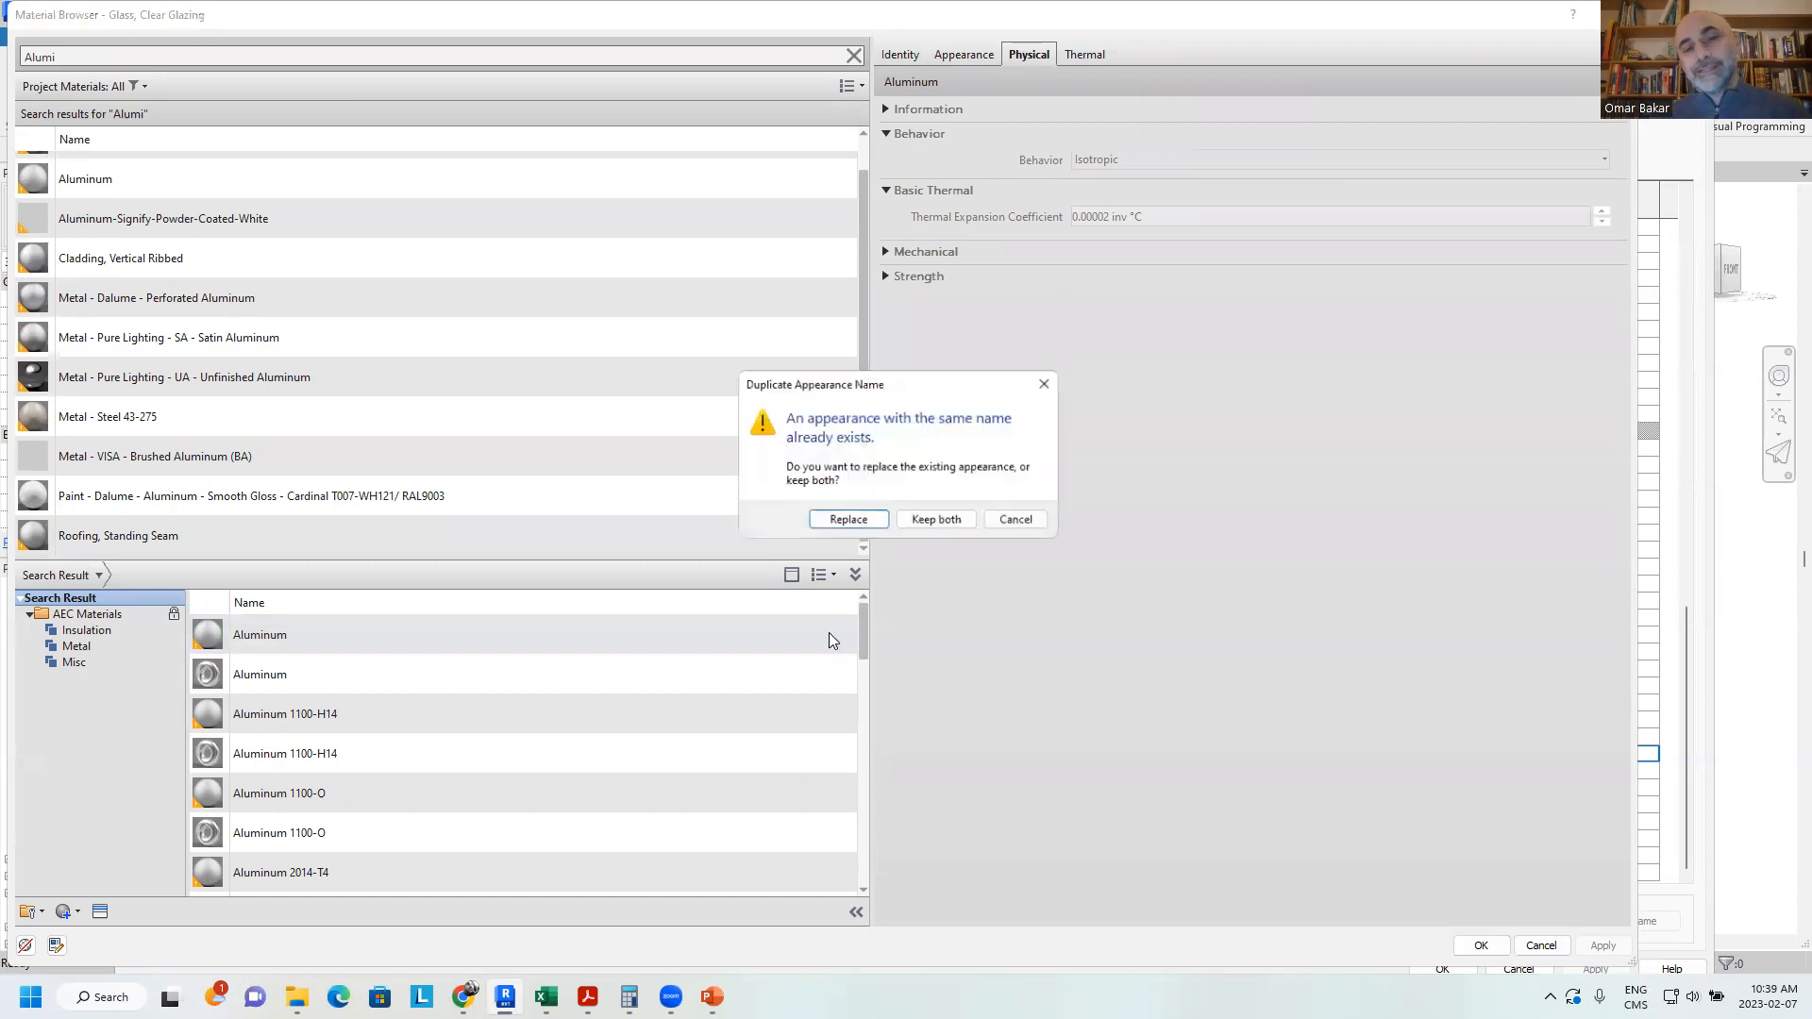
{"action": "left_click", "coordinate": [845, 522]}
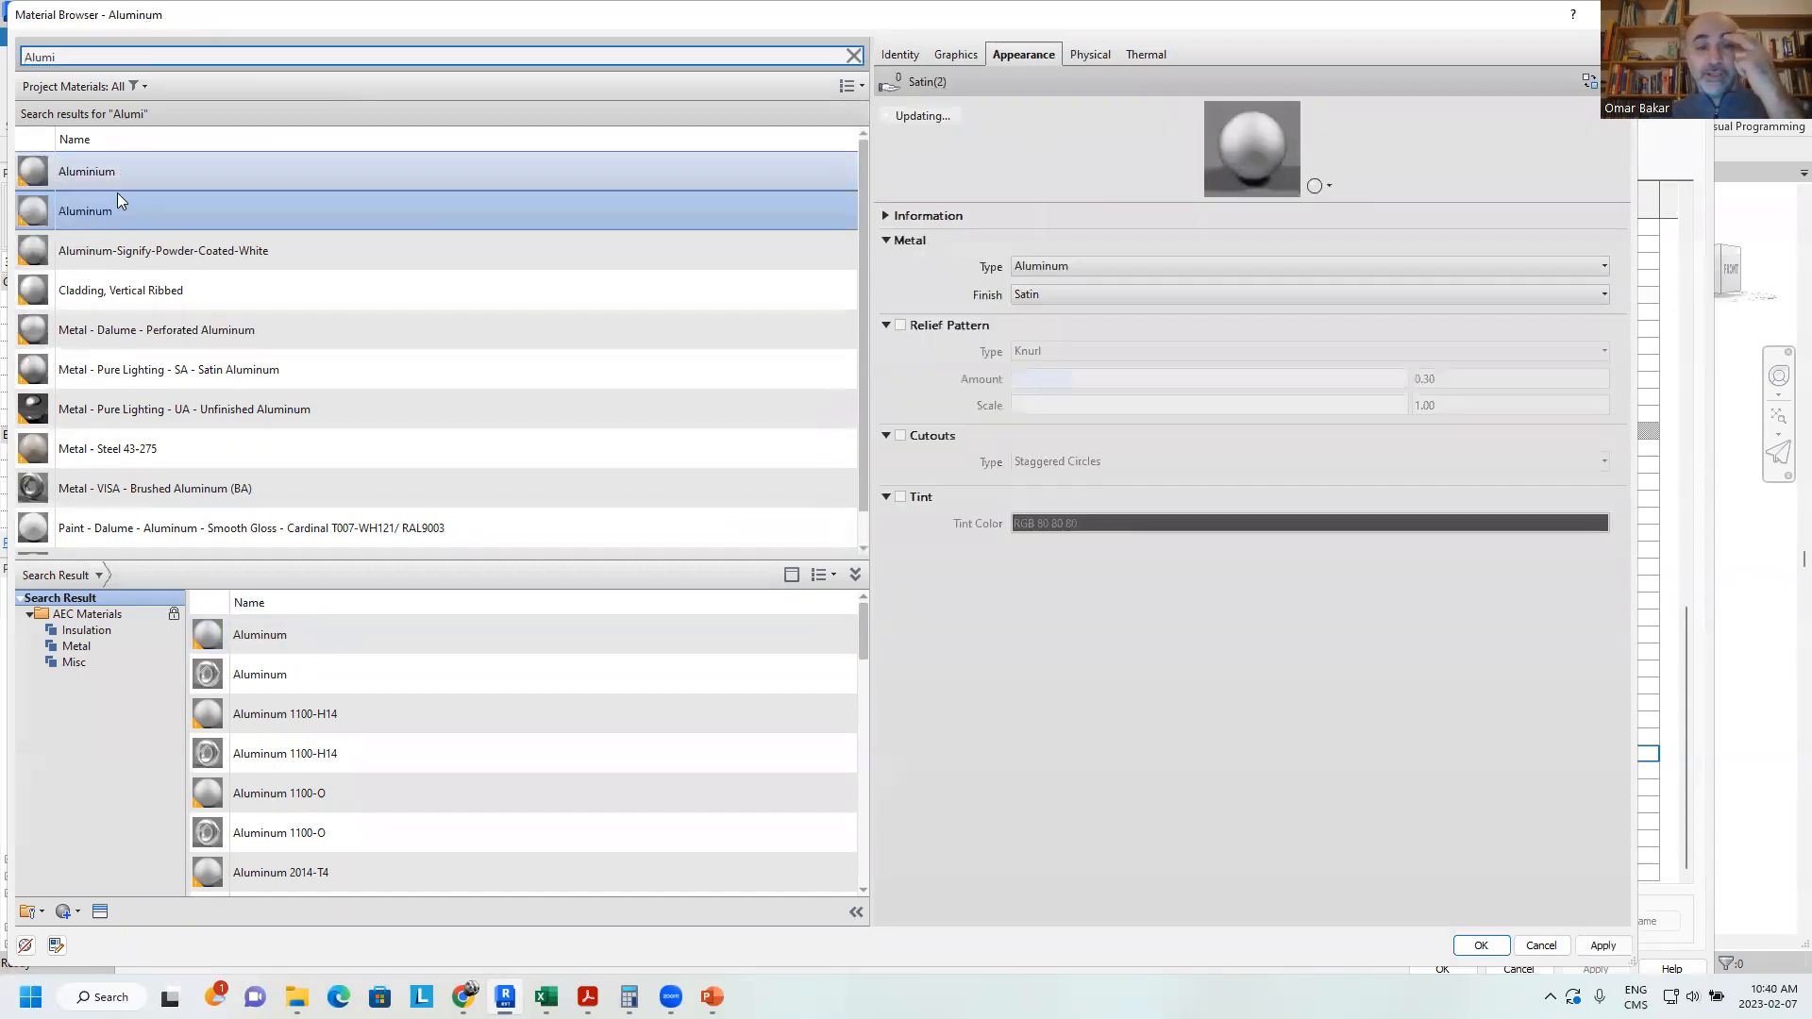
{"action": "left_click", "coordinate": [1481, 946]}
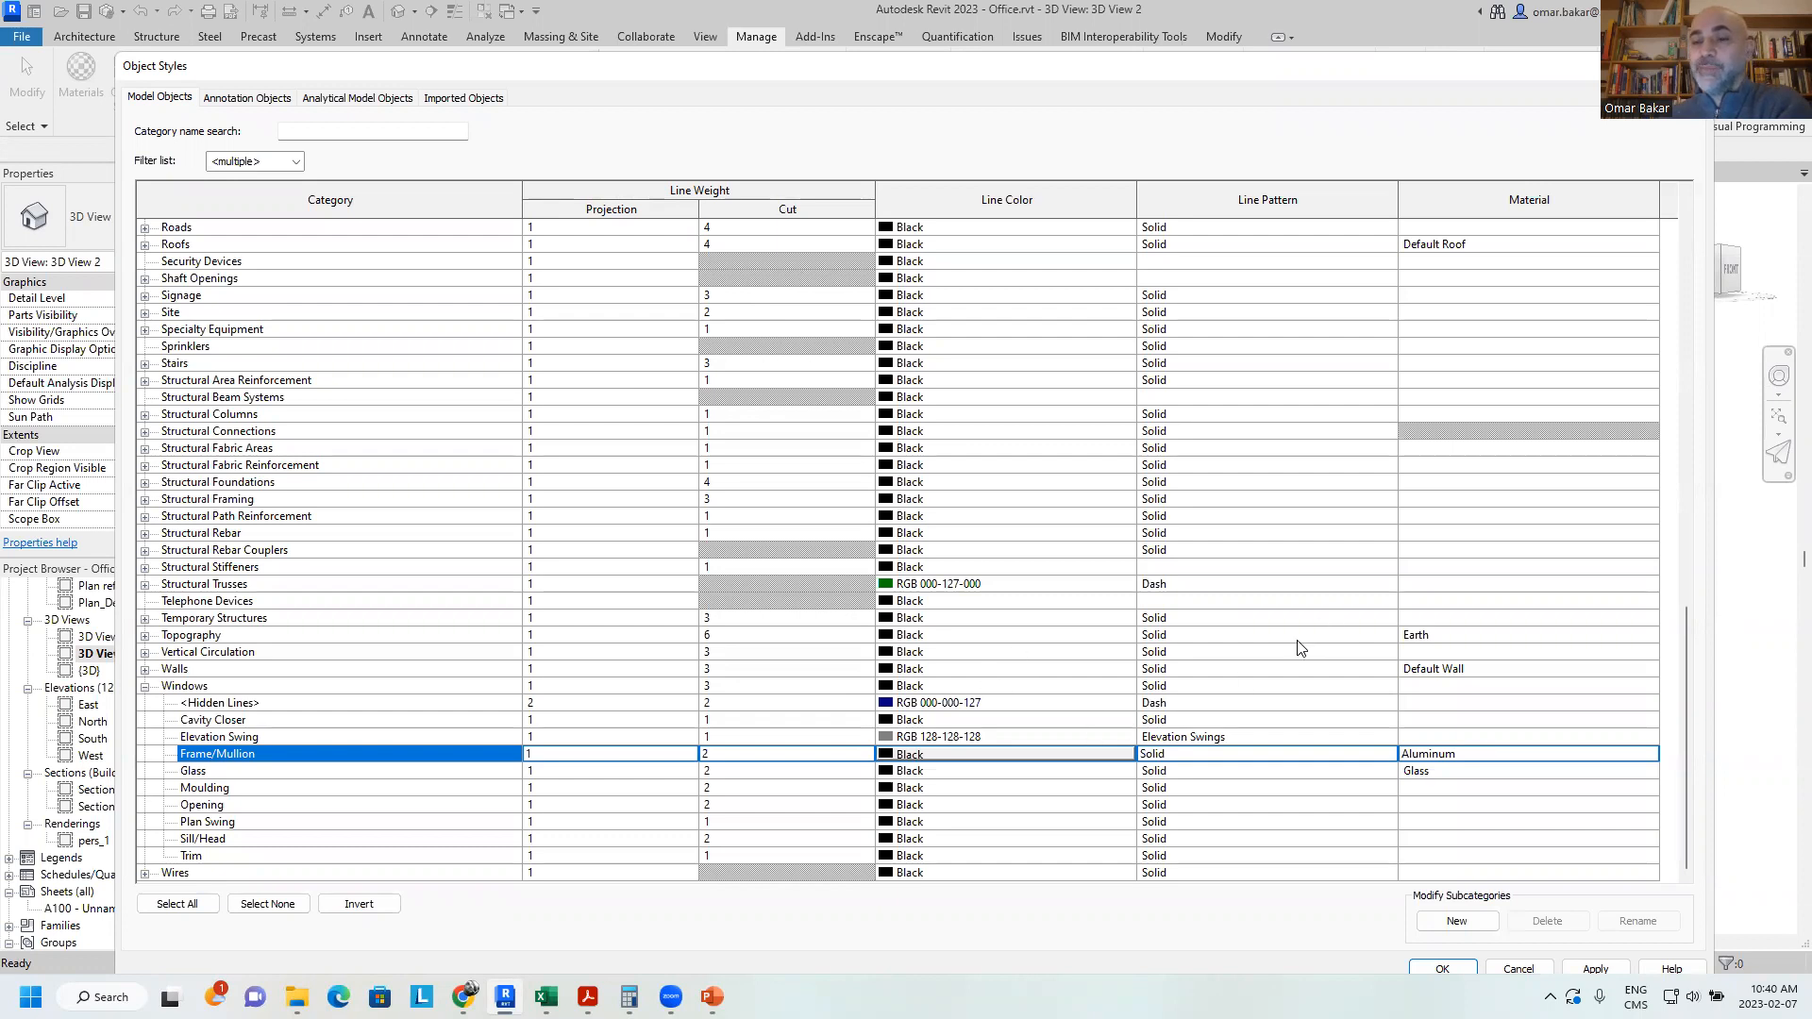
{"action": "left_click", "coordinate": [336, 774]}
{"action": "scroll", "coordinate": [336, 773], "scroll_direction": "up", "scroll_amount": 9}
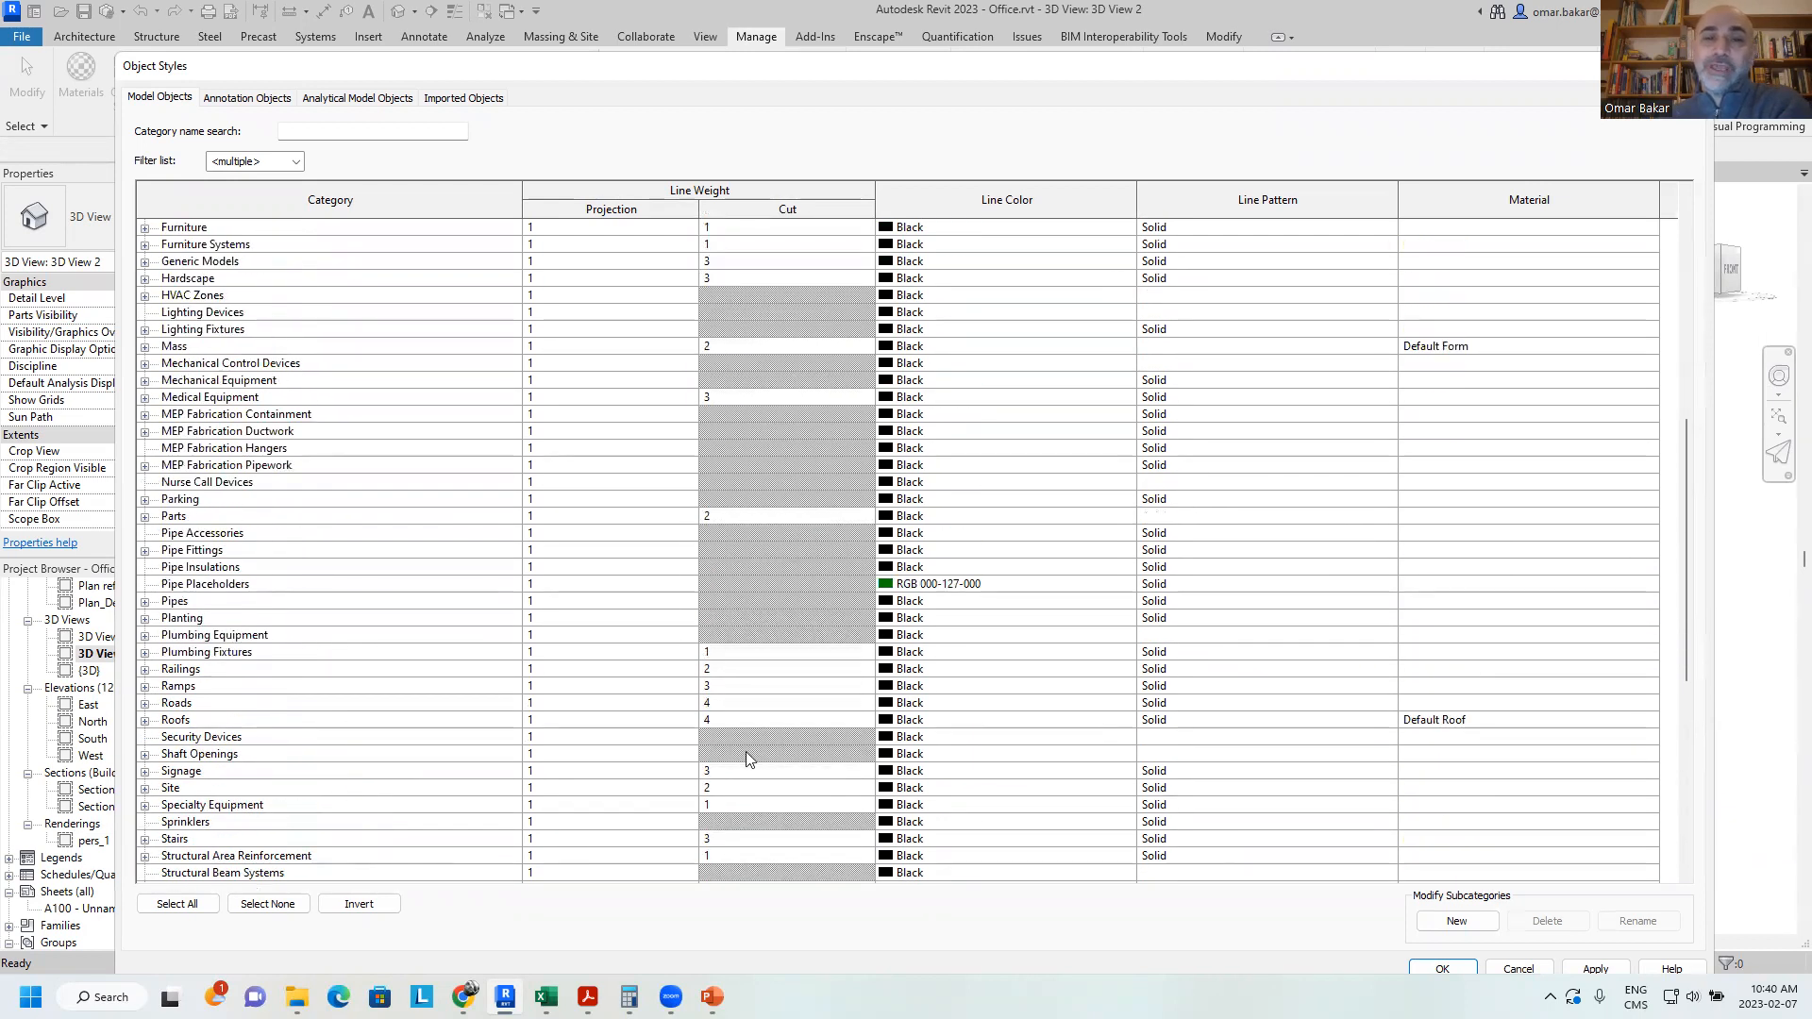
{"action": "left_click", "coordinate": [1441, 969]}
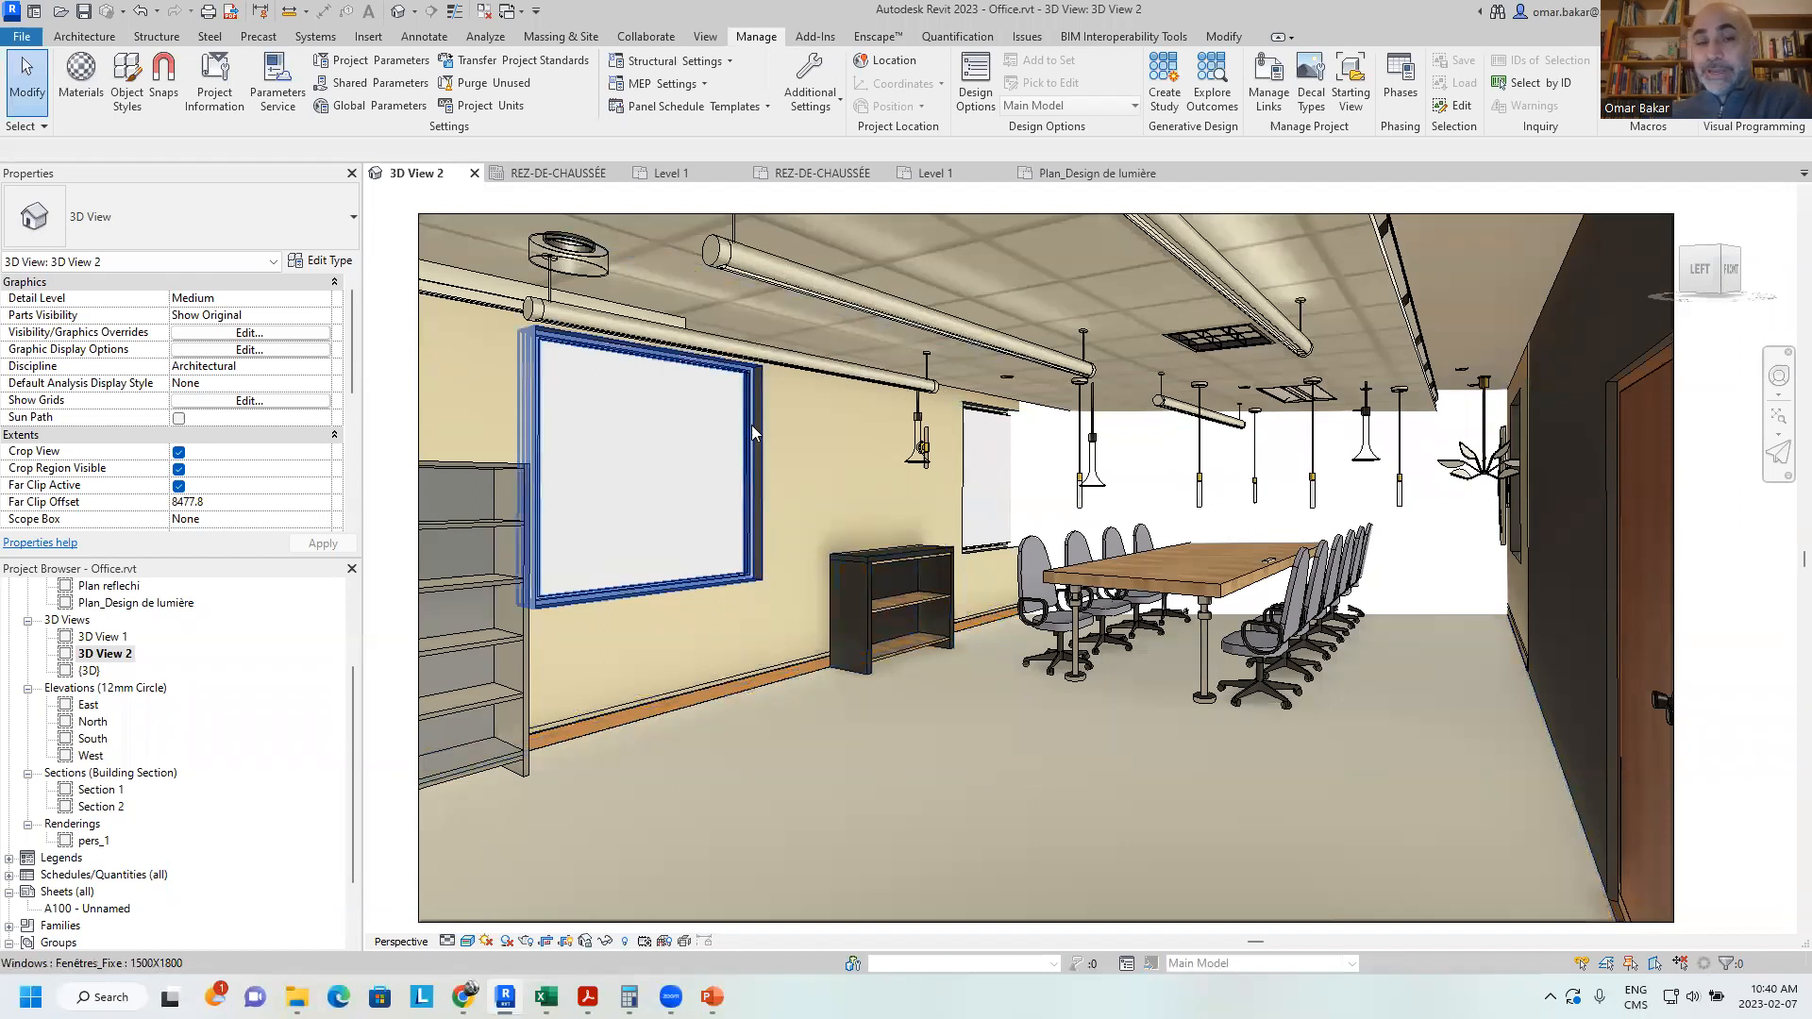
Open the layer structure of the RevealPanel System wall containing the windows, and widen the assembly dialog to read the material names
{"action": "left_click", "coordinate": [855, 538]}
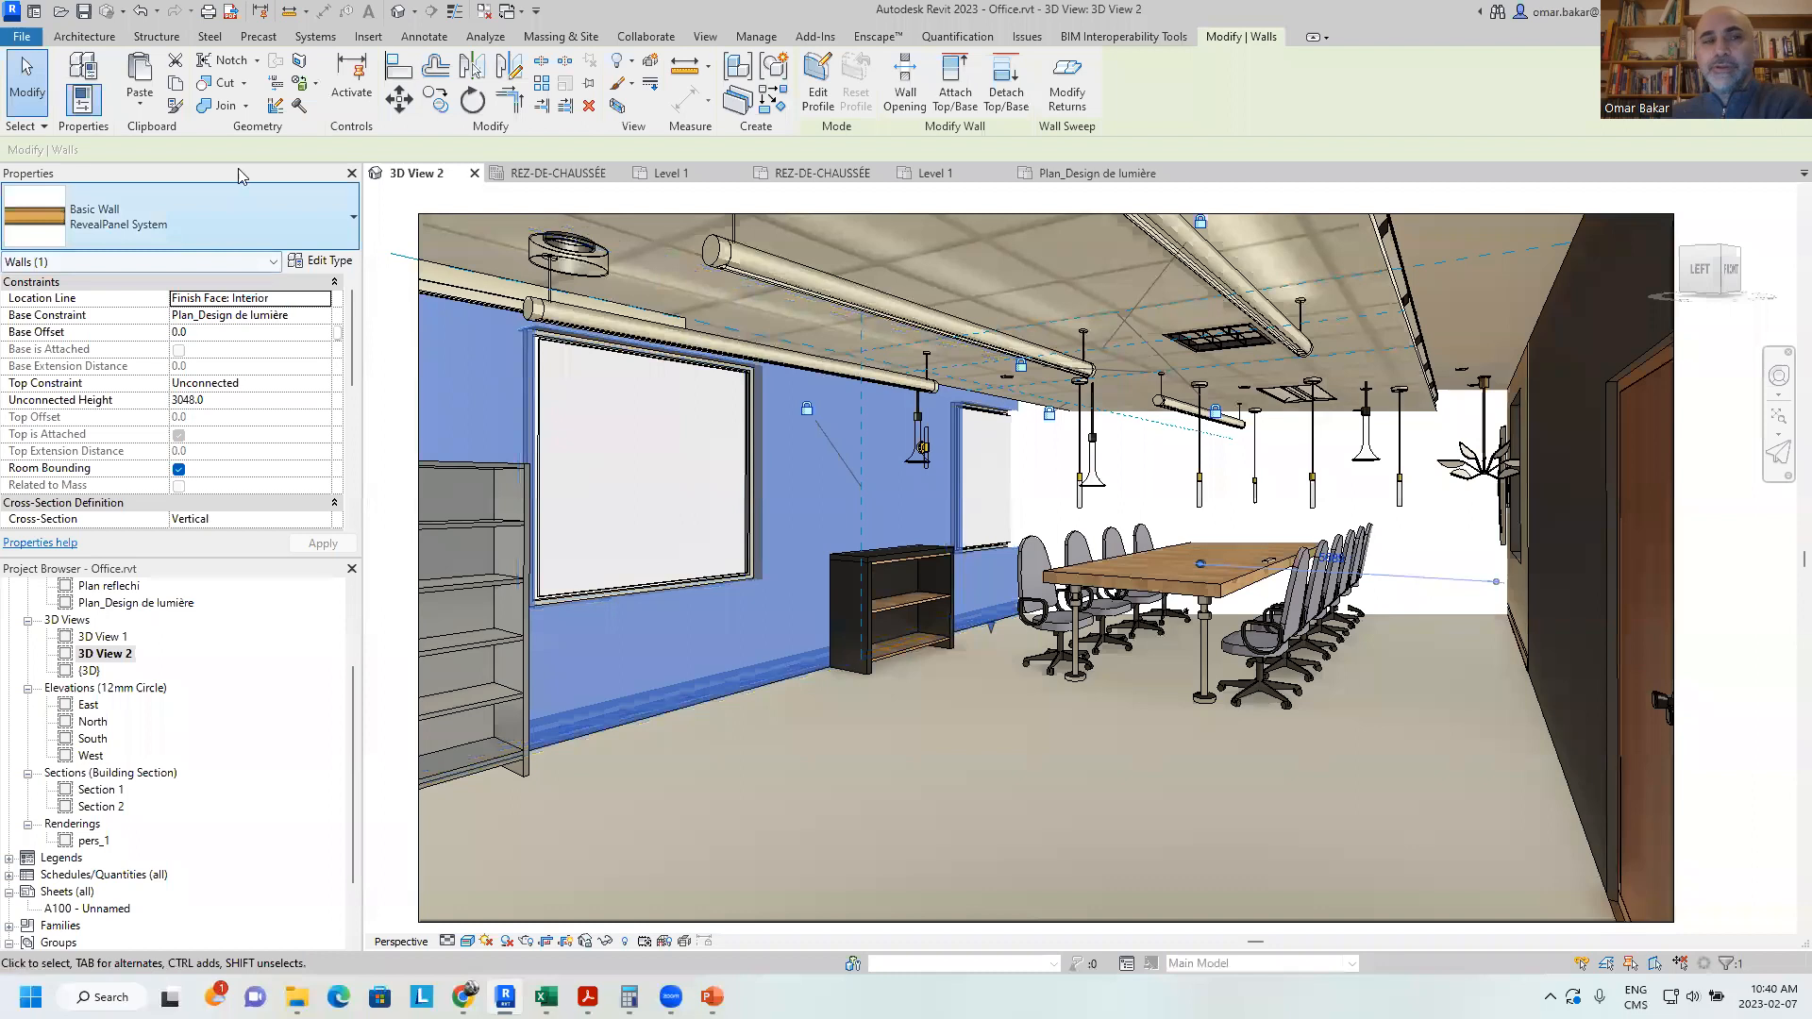
{"action": "left_click", "coordinate": [321, 262]}
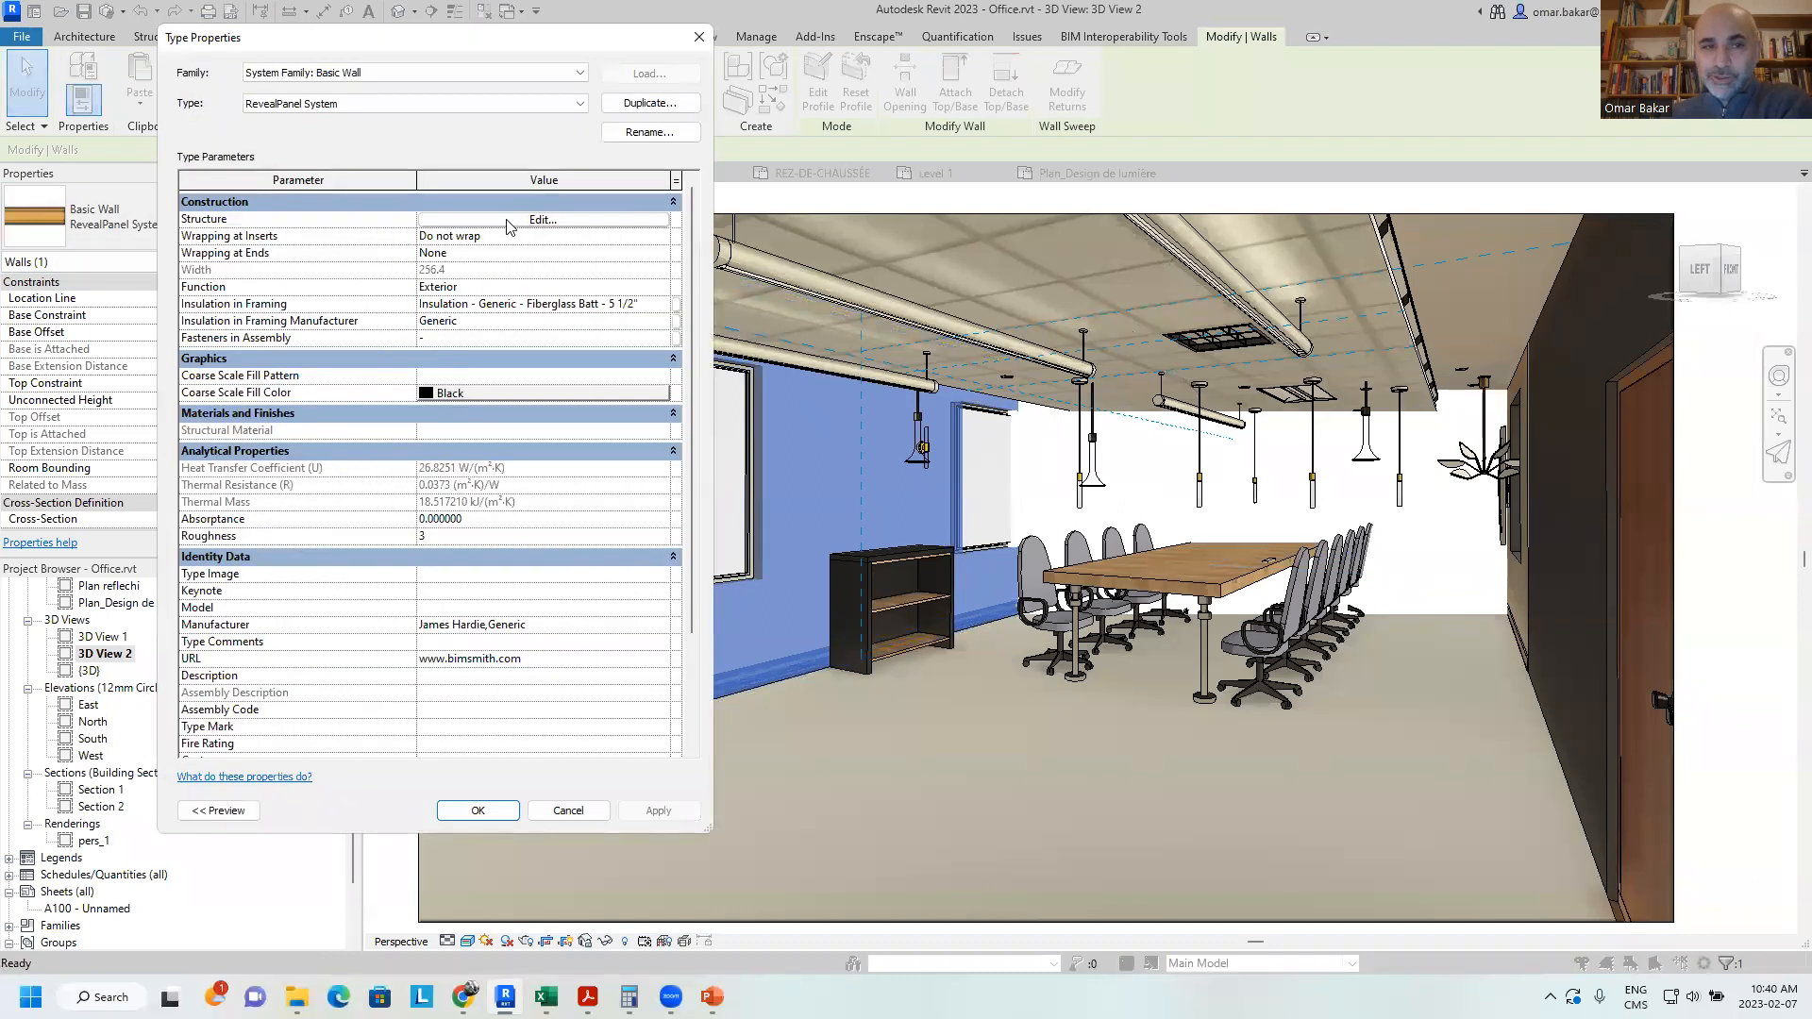
{"action": "left_click", "coordinate": [474, 223]}
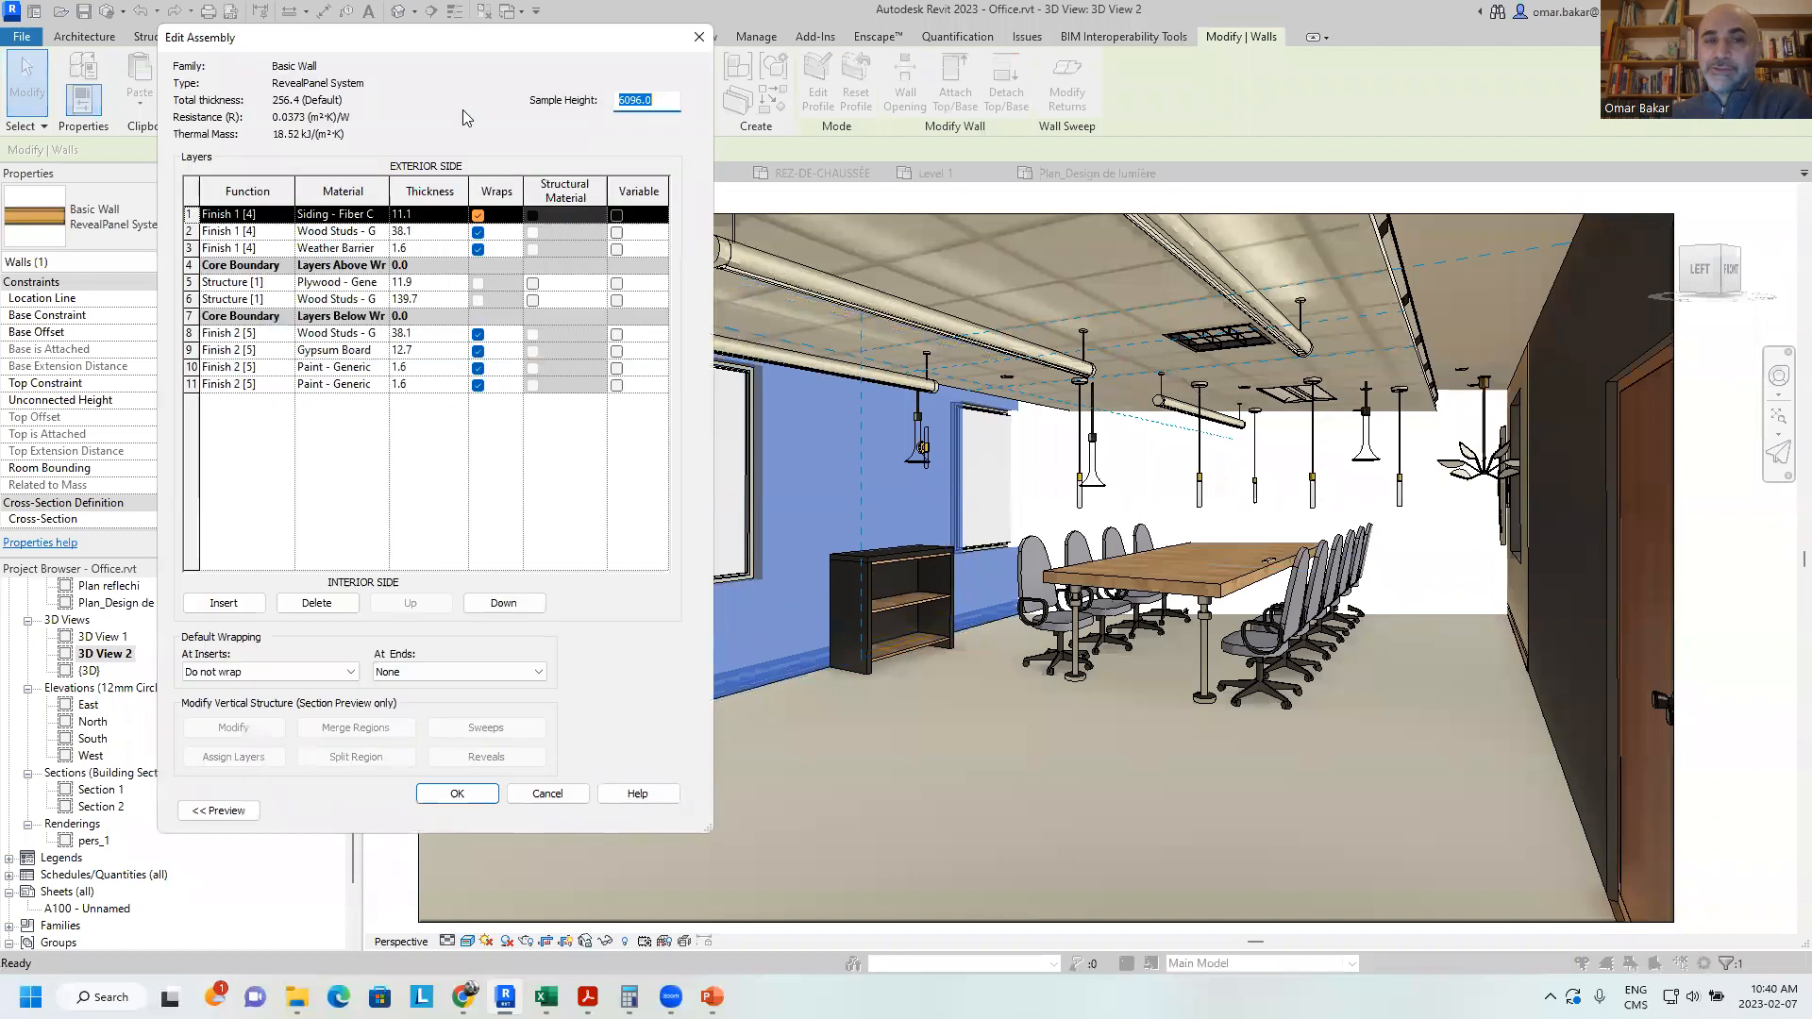
{"action": "left_click_drag", "start_coordinate": [448, 49], "coordinate": [1111, 127]}
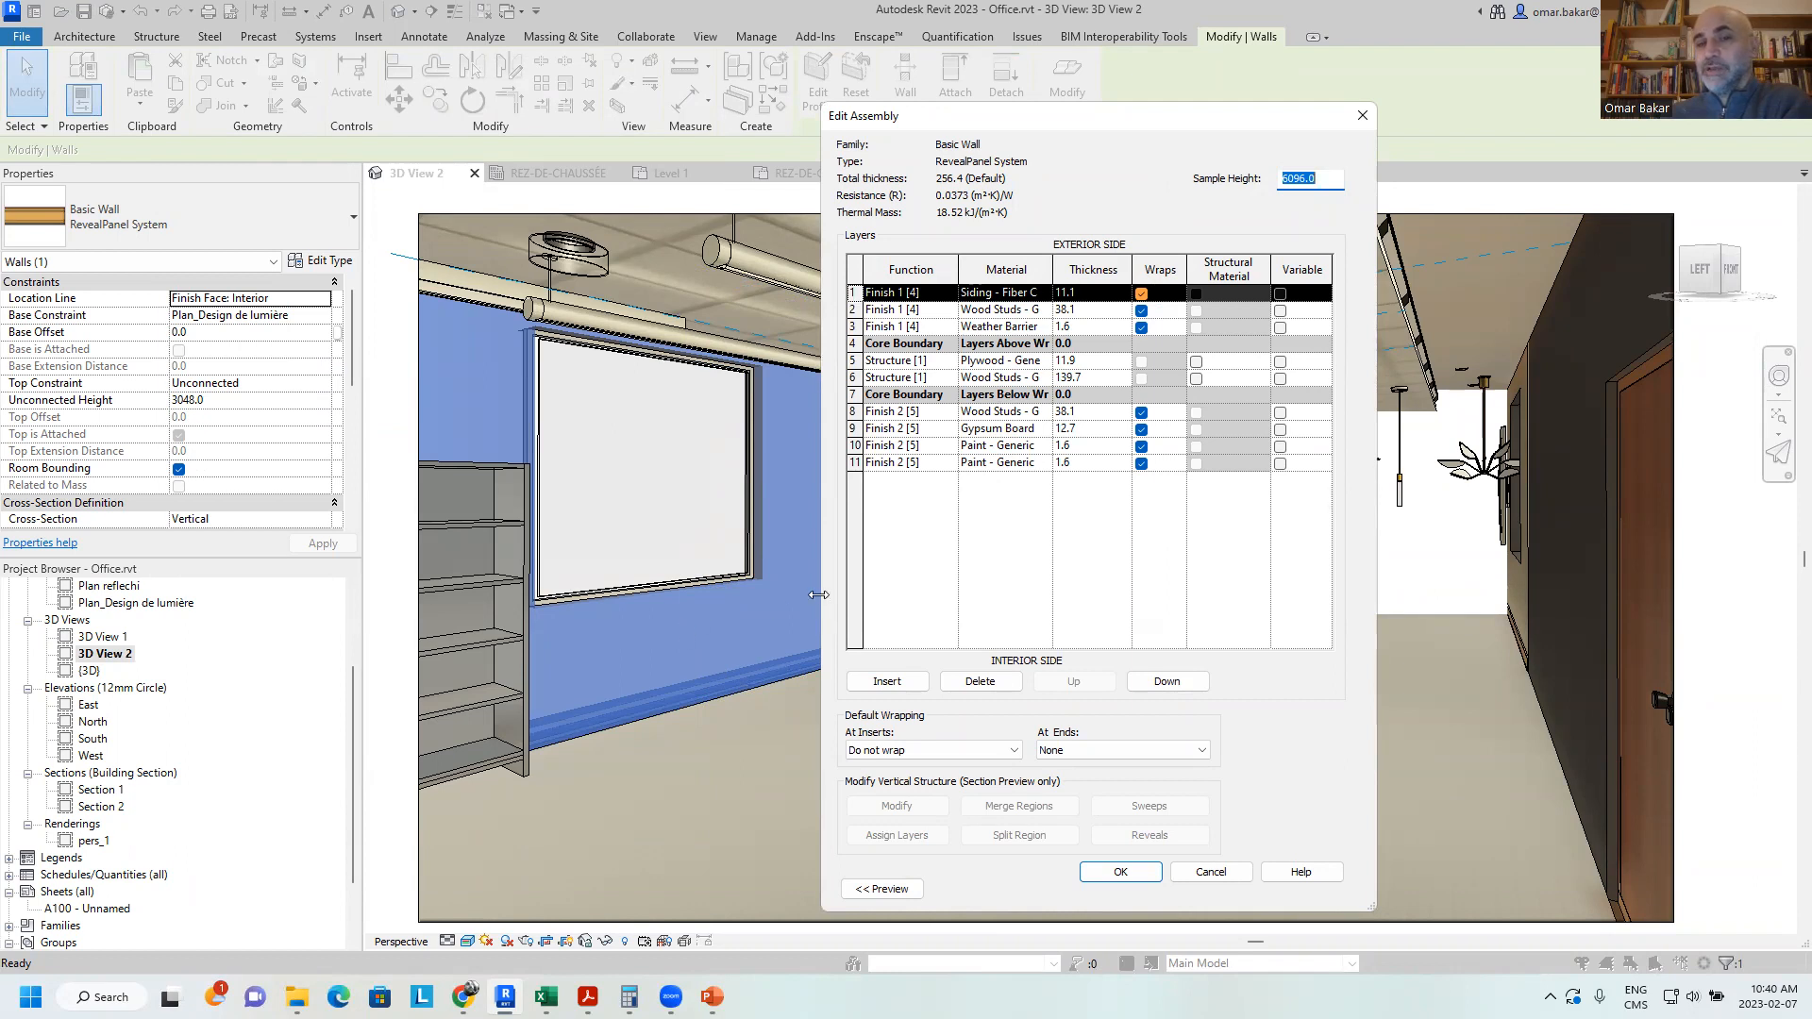
{"action": "left_click_drag", "start_coordinate": [816, 594], "coordinate": [519, 594]}
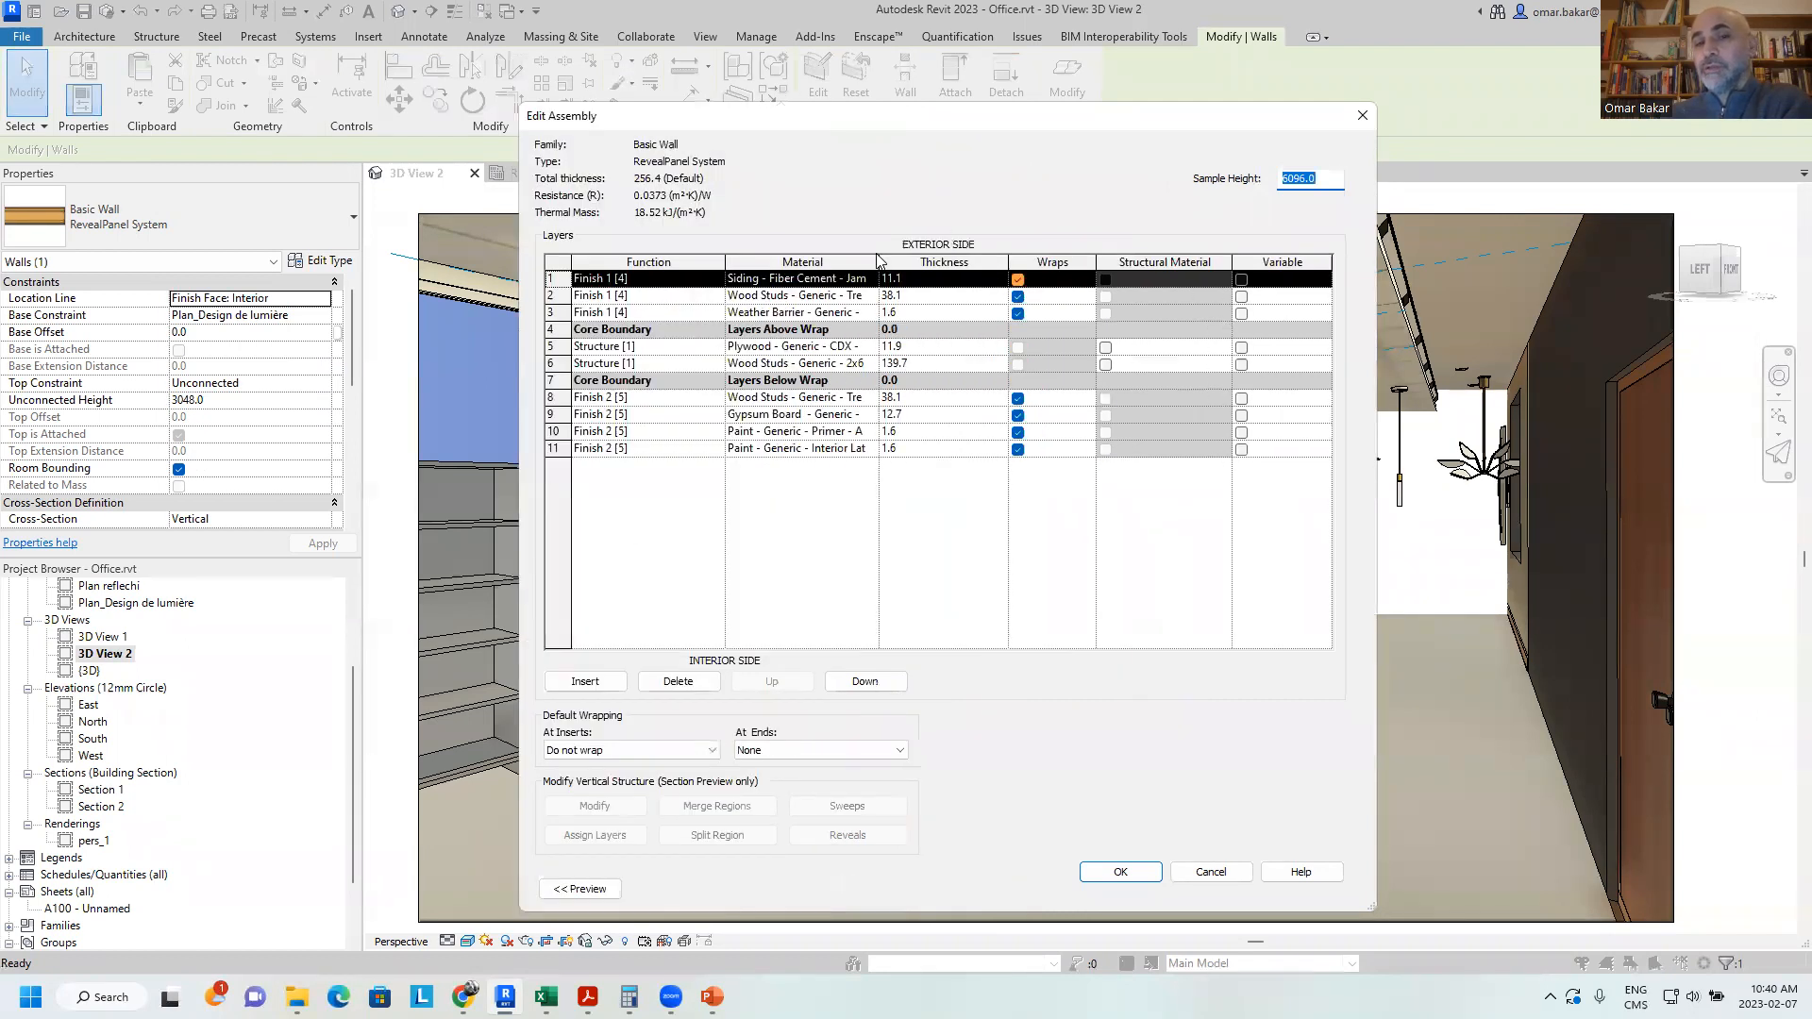
Examine the appearance of the innermost interior latex paint layer's material in the RevealPanel System wall, leaving the wall type unchanged
{"action": "left_click_drag", "start_coordinate": [880, 262], "coordinate": [962, 263]}
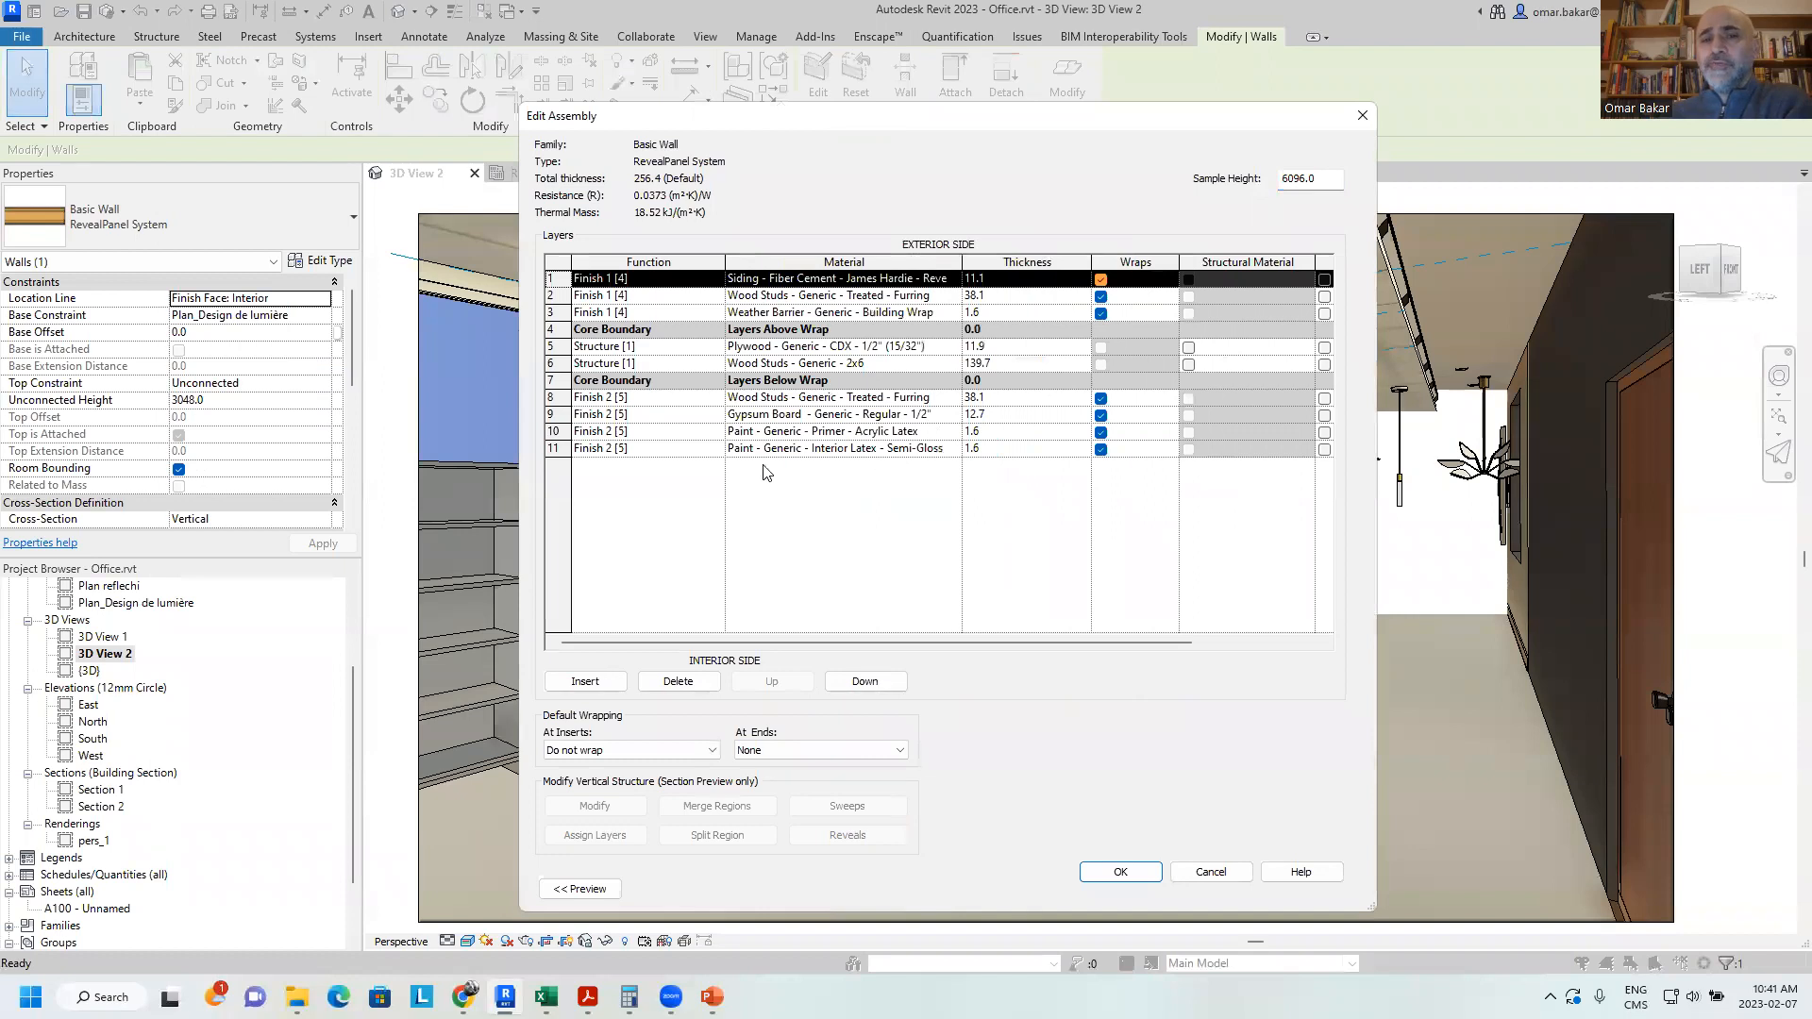
{"action": "left_click", "coordinate": [869, 451]}
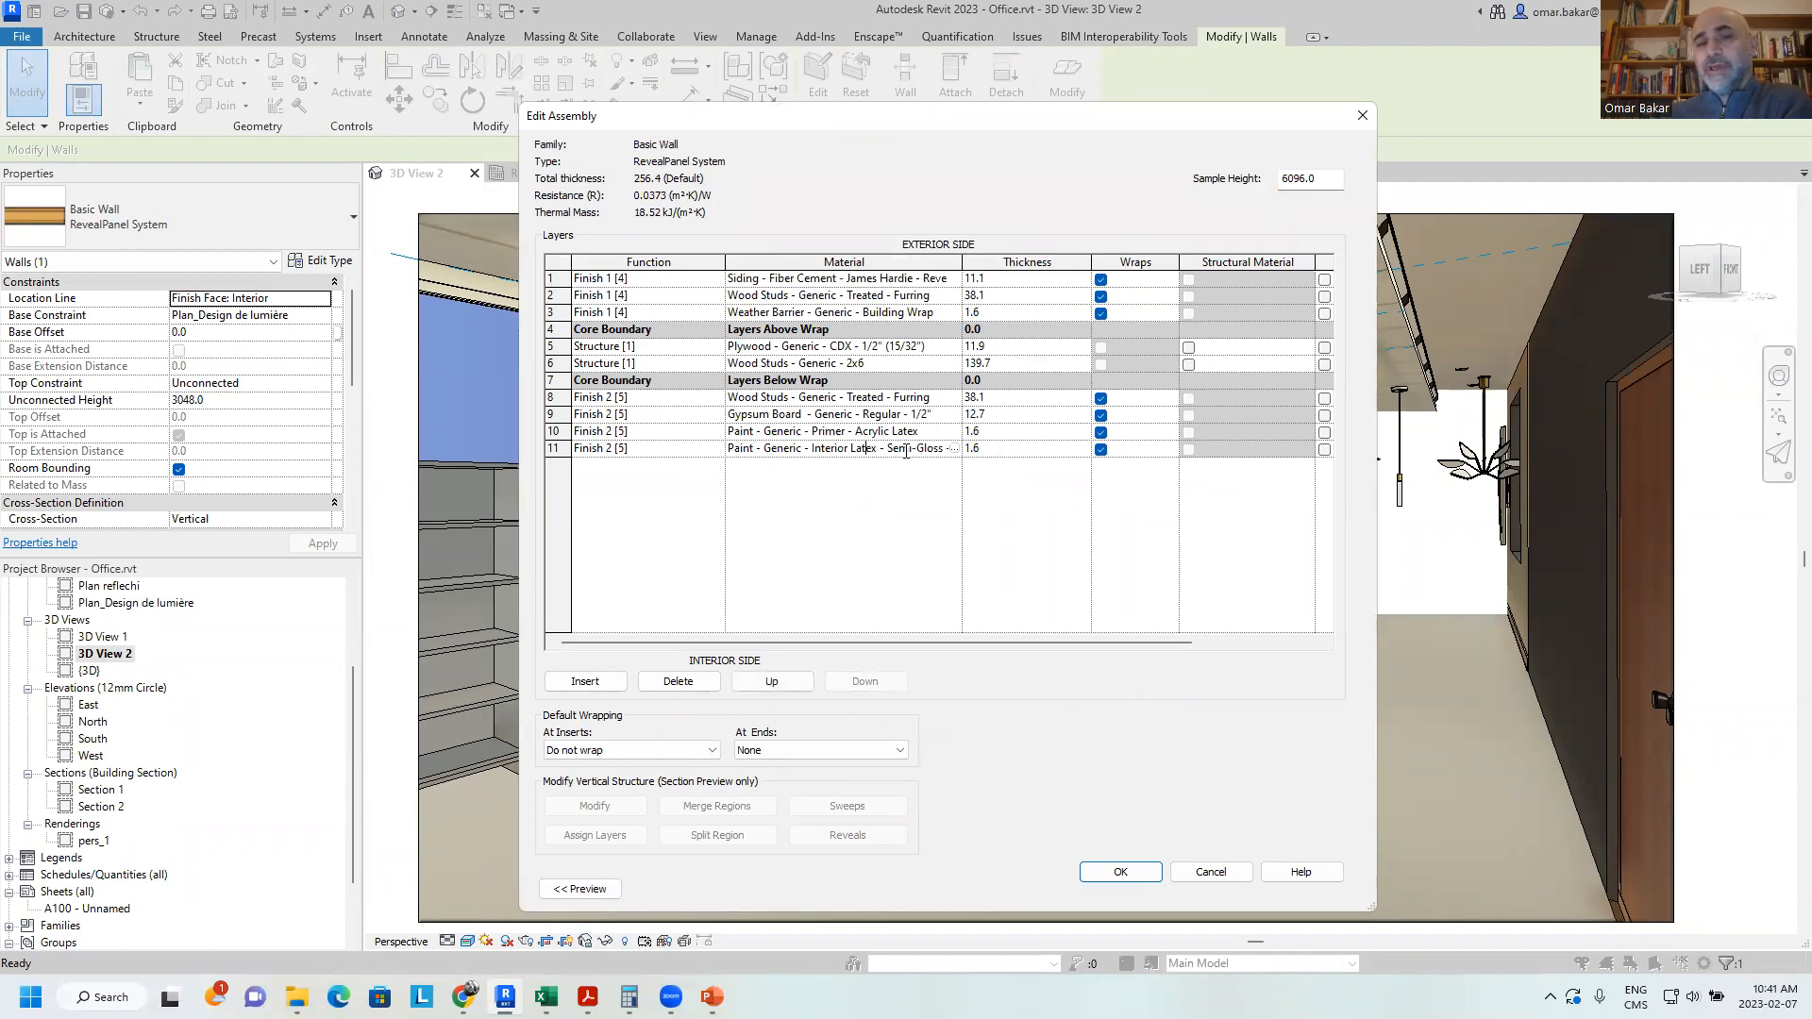
{"action": "left_click", "coordinate": [954, 451]}
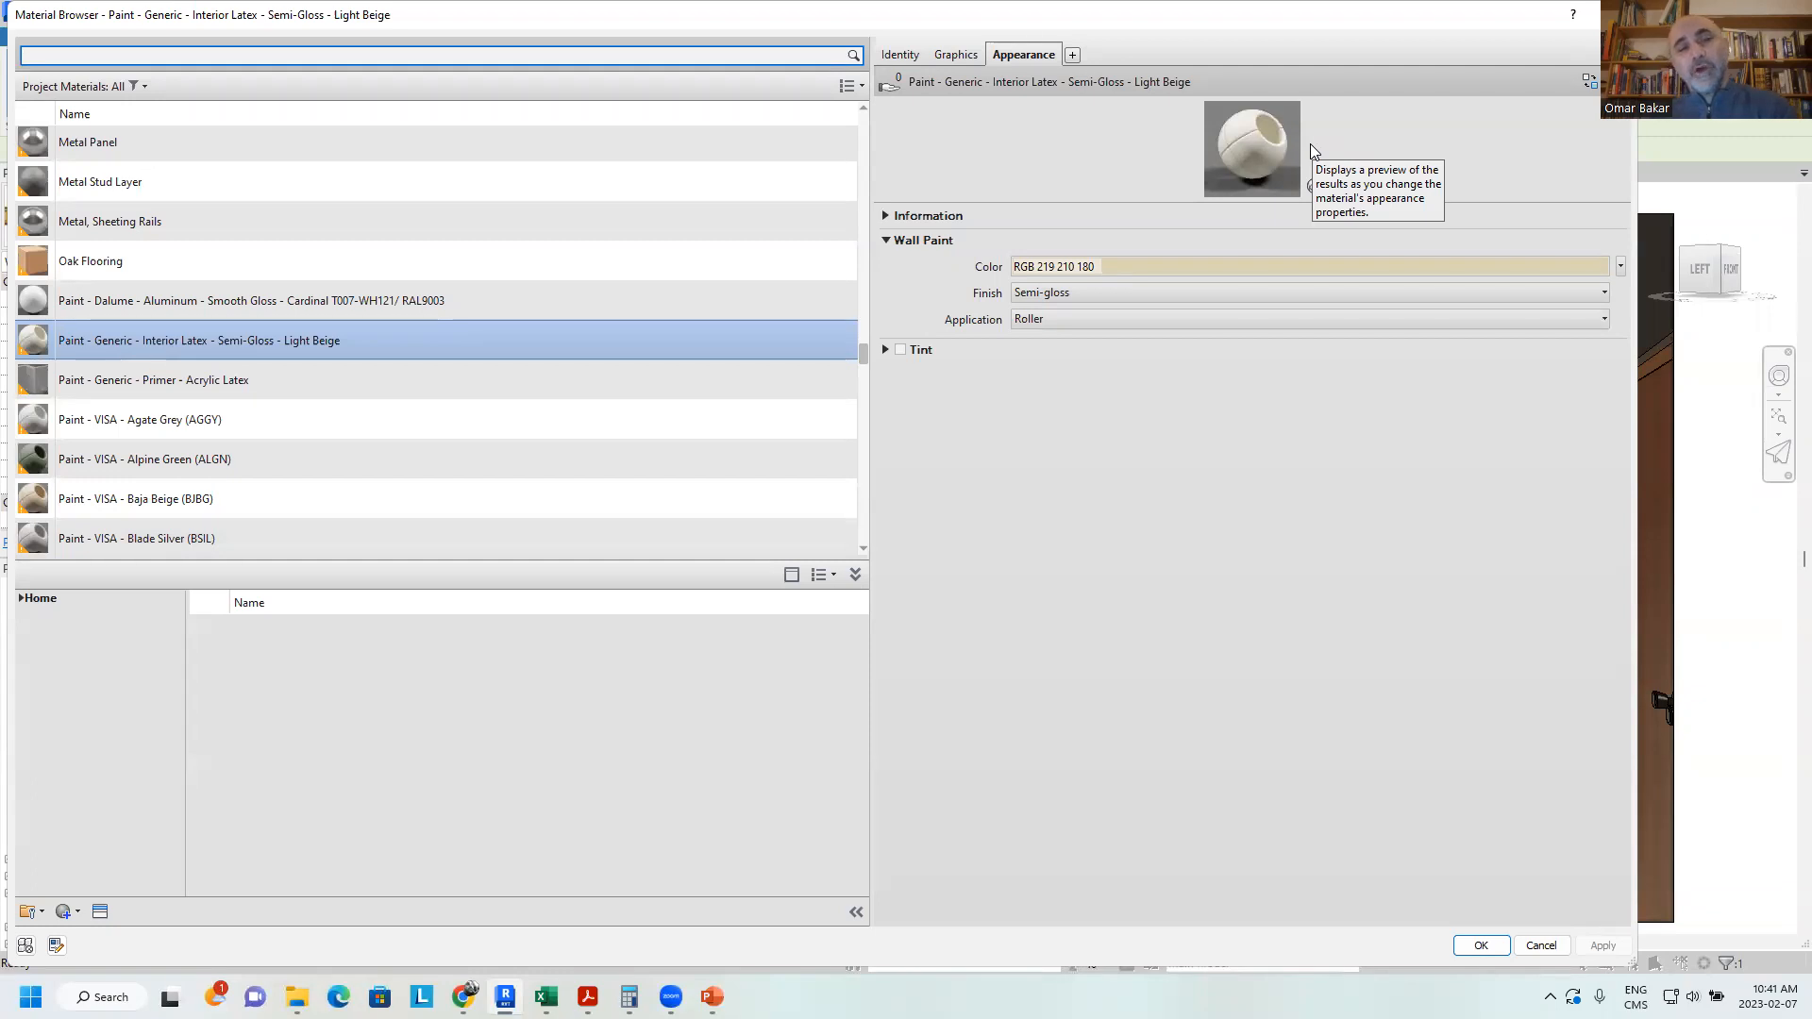
{"action": "left_click", "coordinate": [1541, 945]}
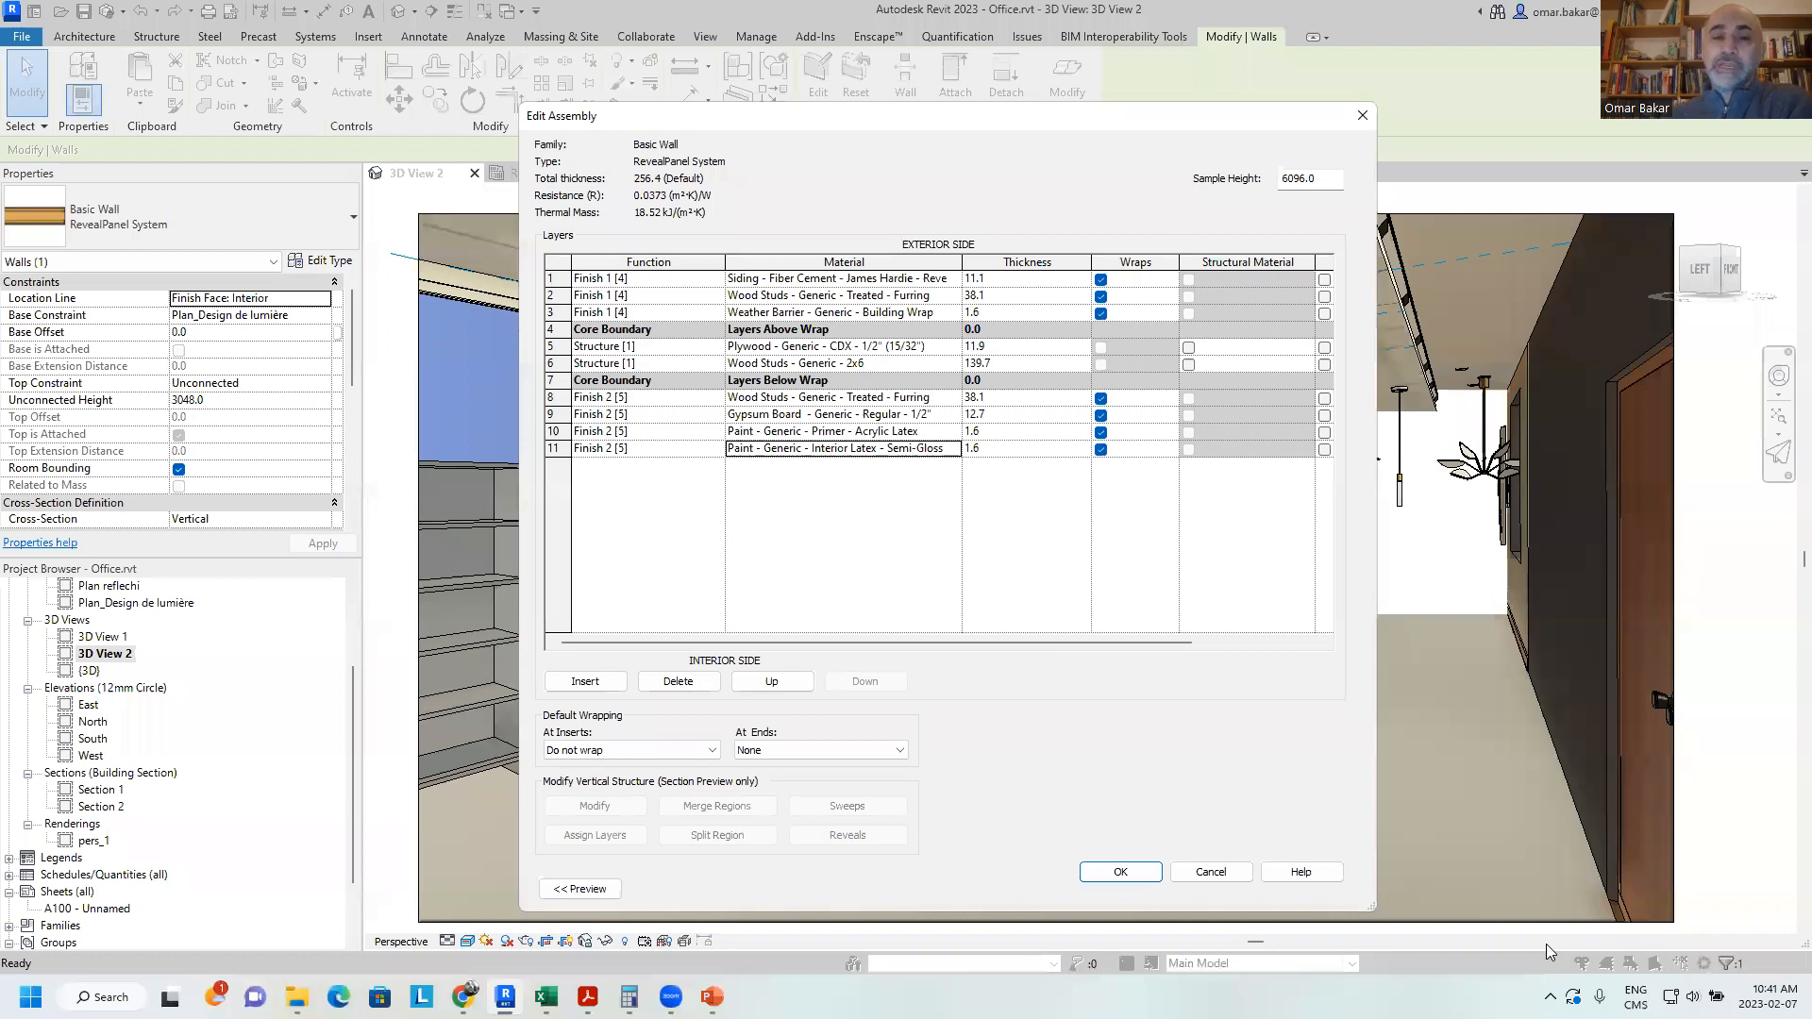
{"action": "left_click", "coordinate": [1226, 875]}
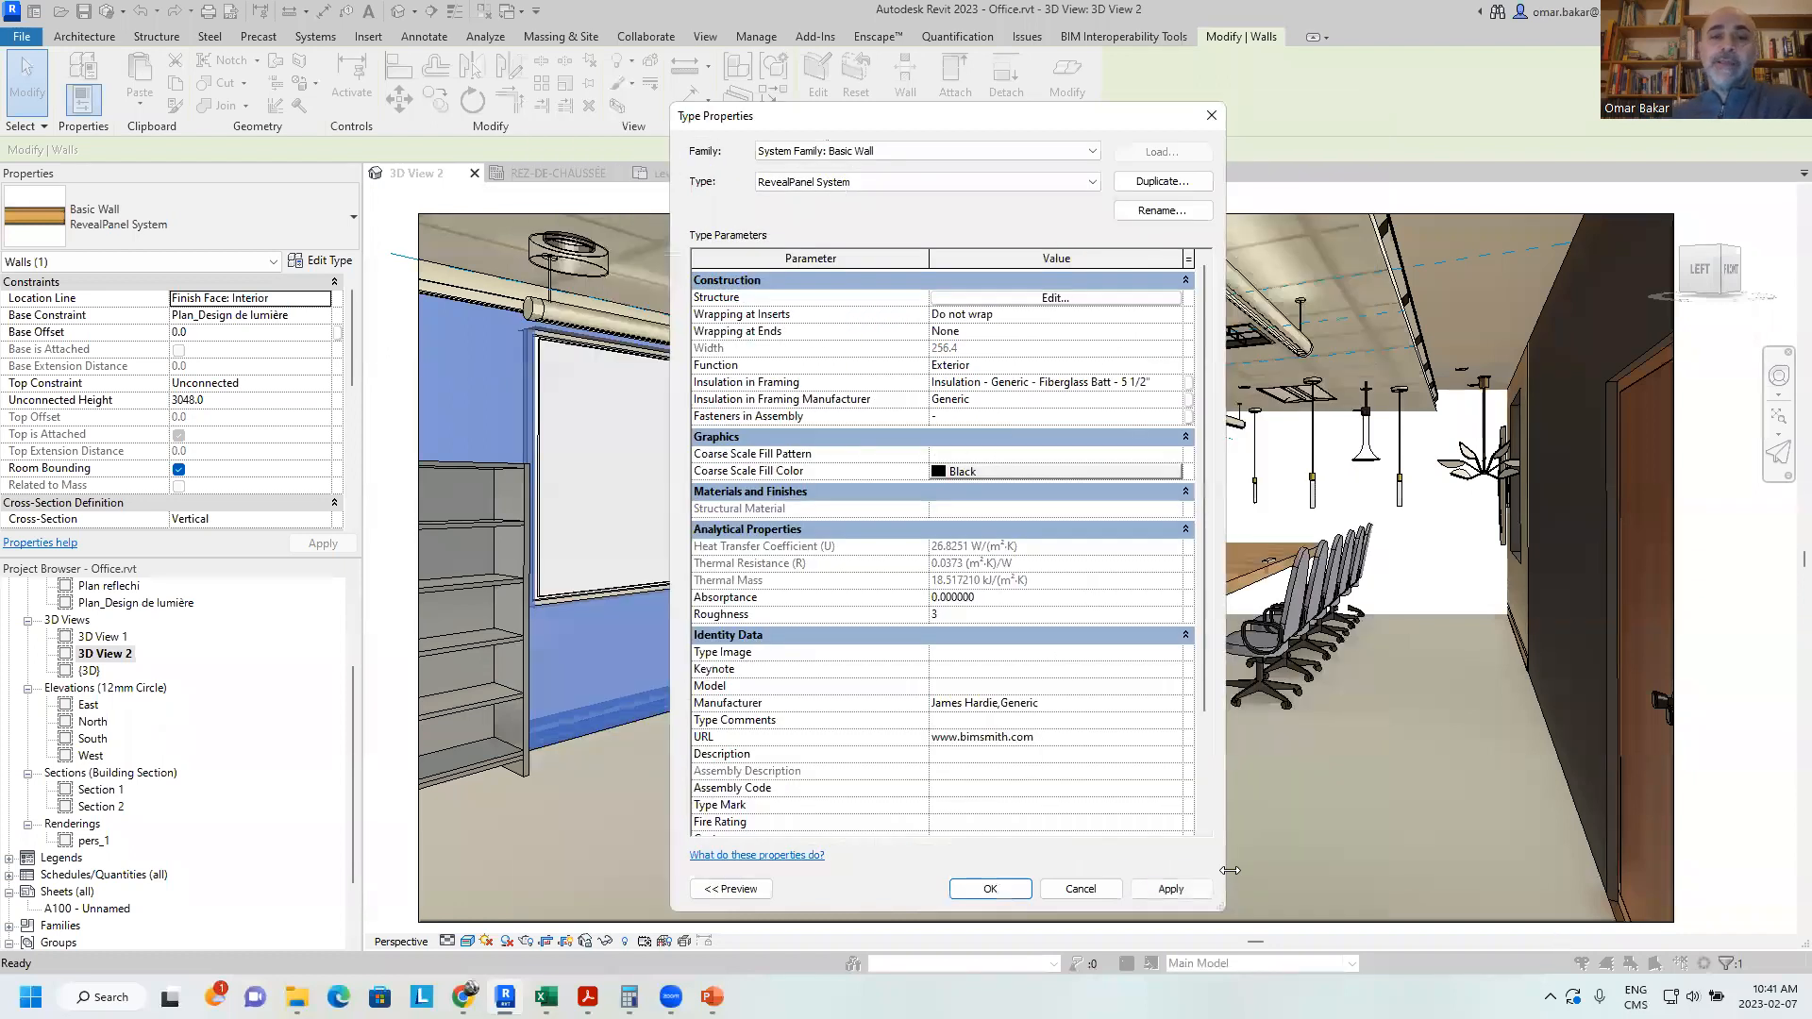
{"action": "left_click", "coordinate": [1080, 888]}
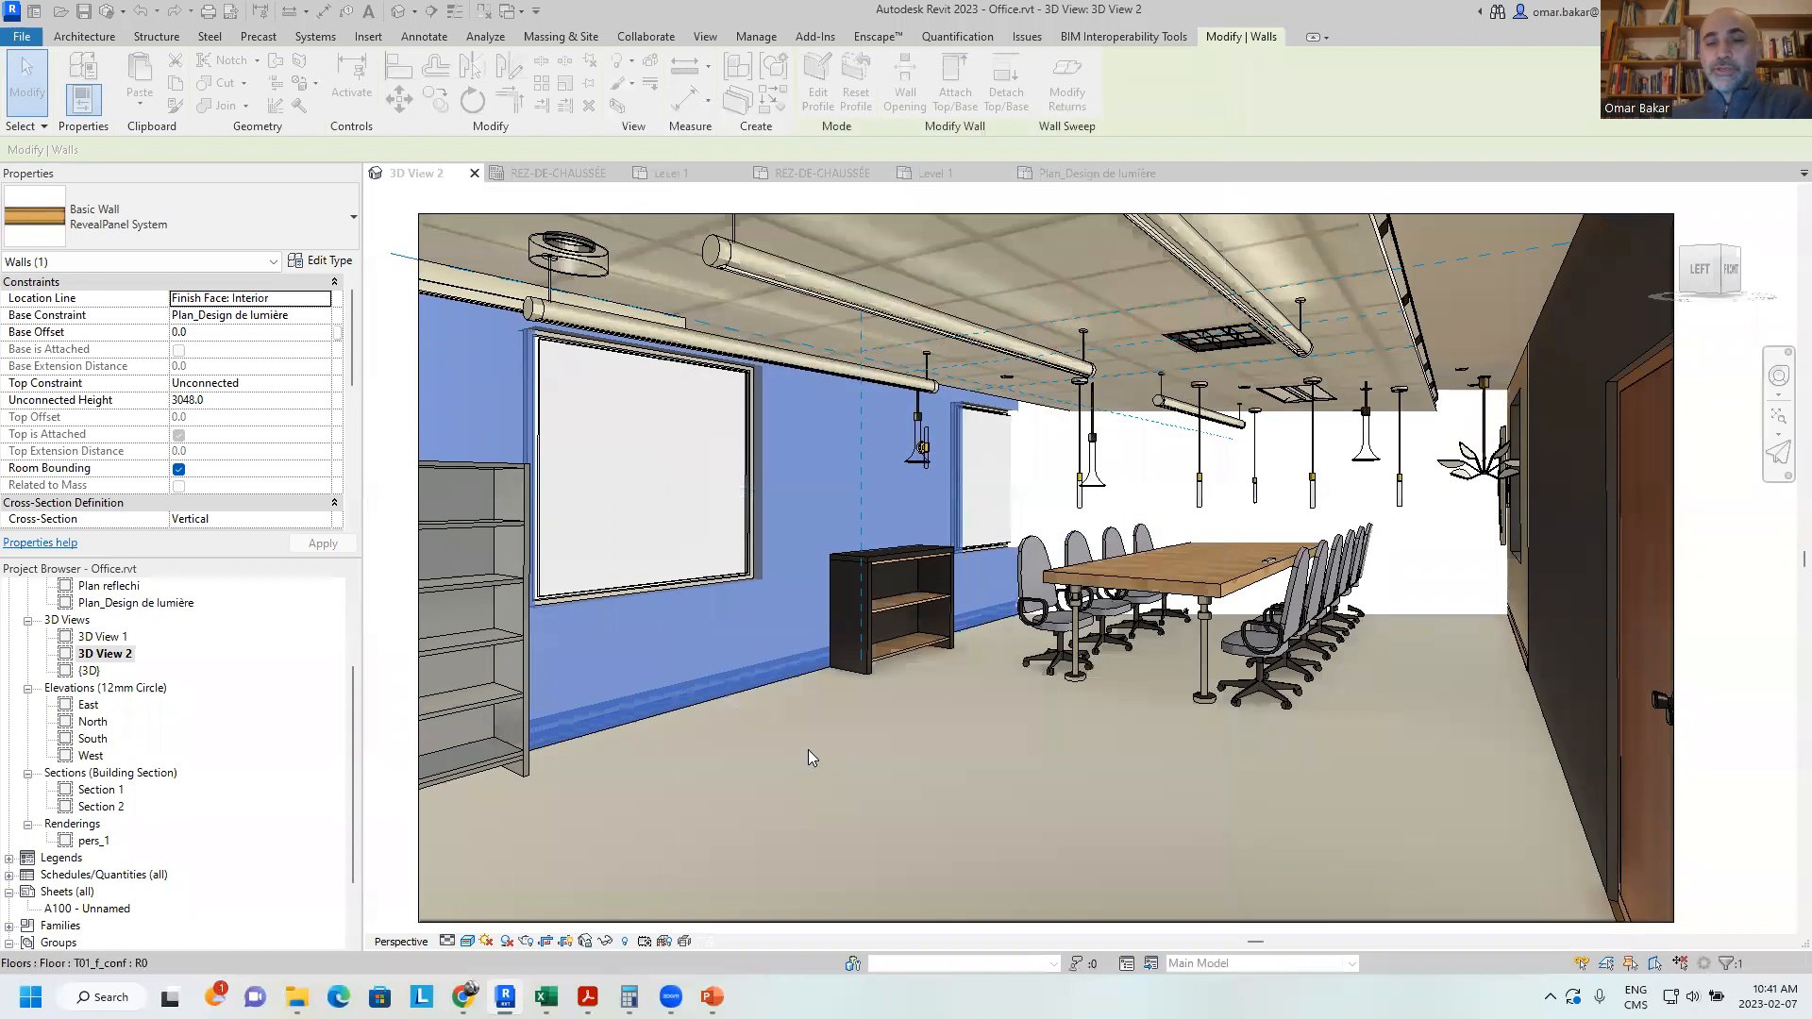
Inspect the material parameters for the tabletop and legs in the conference table's type properties, then dismiss them without changes
{"action": "left_click", "coordinate": [1206, 580]}
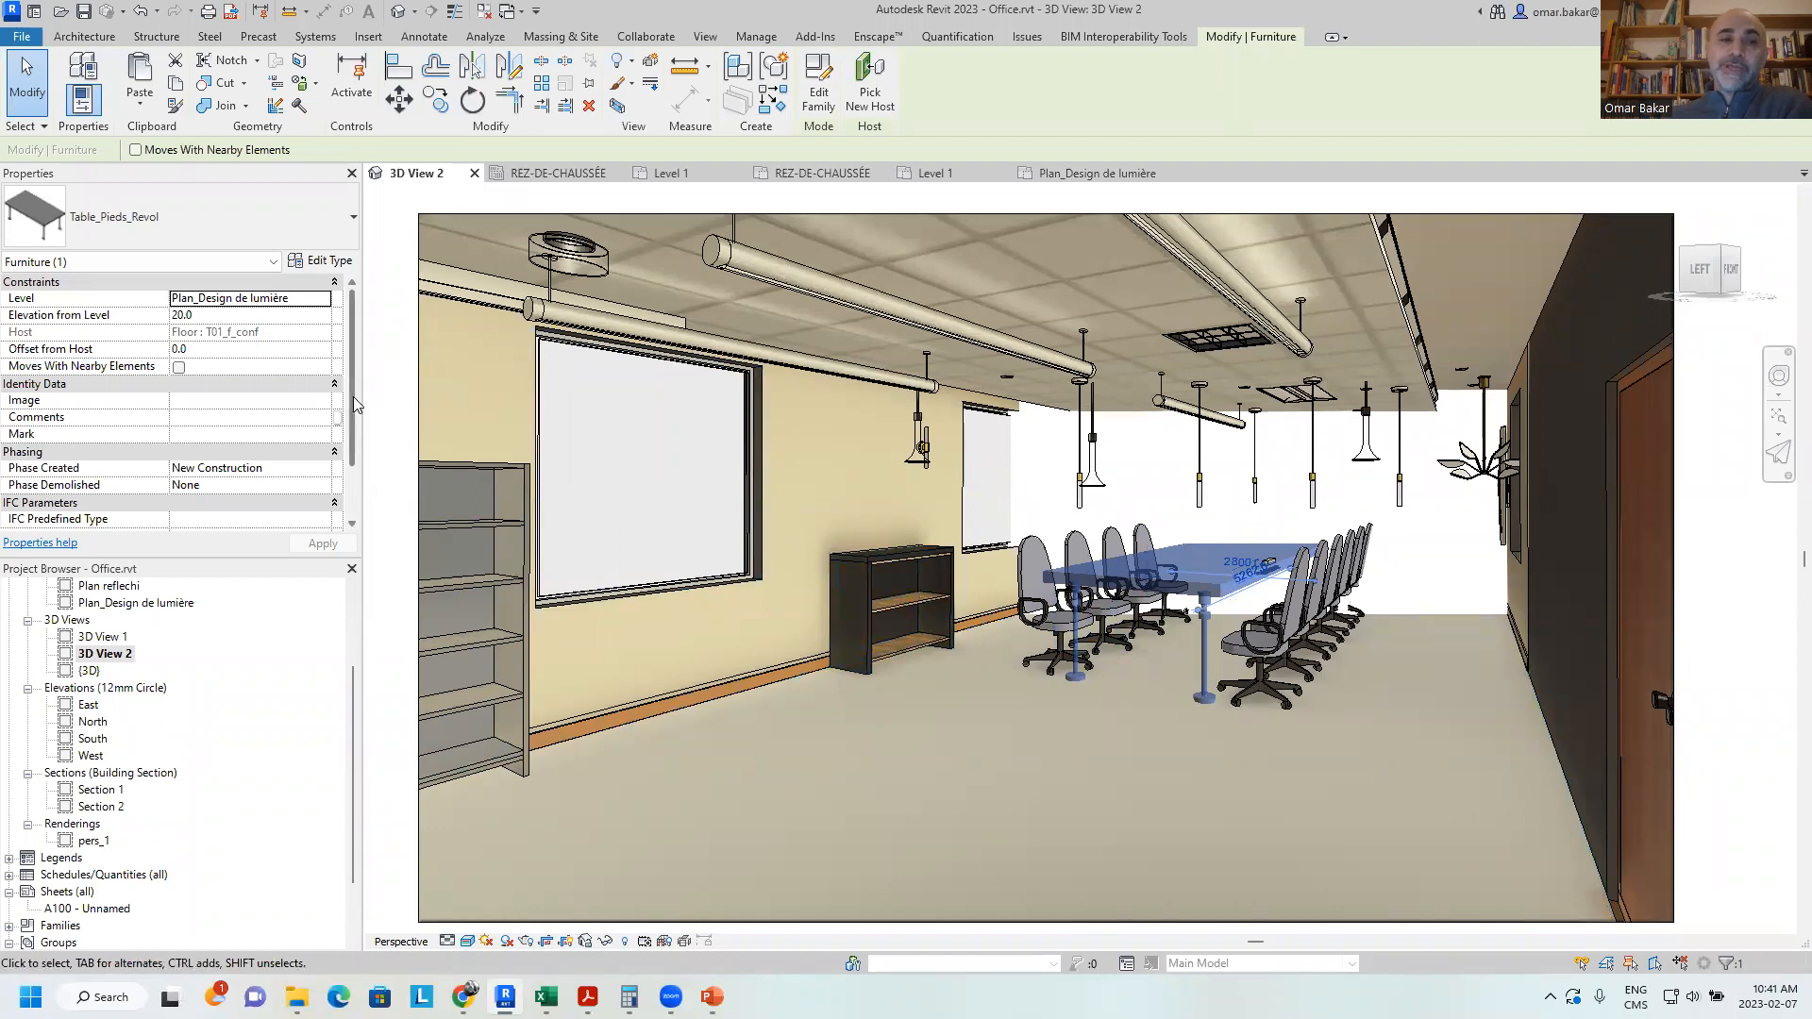
{"action": "scroll", "coordinate": [283, 382], "scroll_direction": "down", "scroll_amount": 3}
{"action": "scroll", "coordinate": [194, 368], "scroll_direction": "up", "scroll_amount": 3}
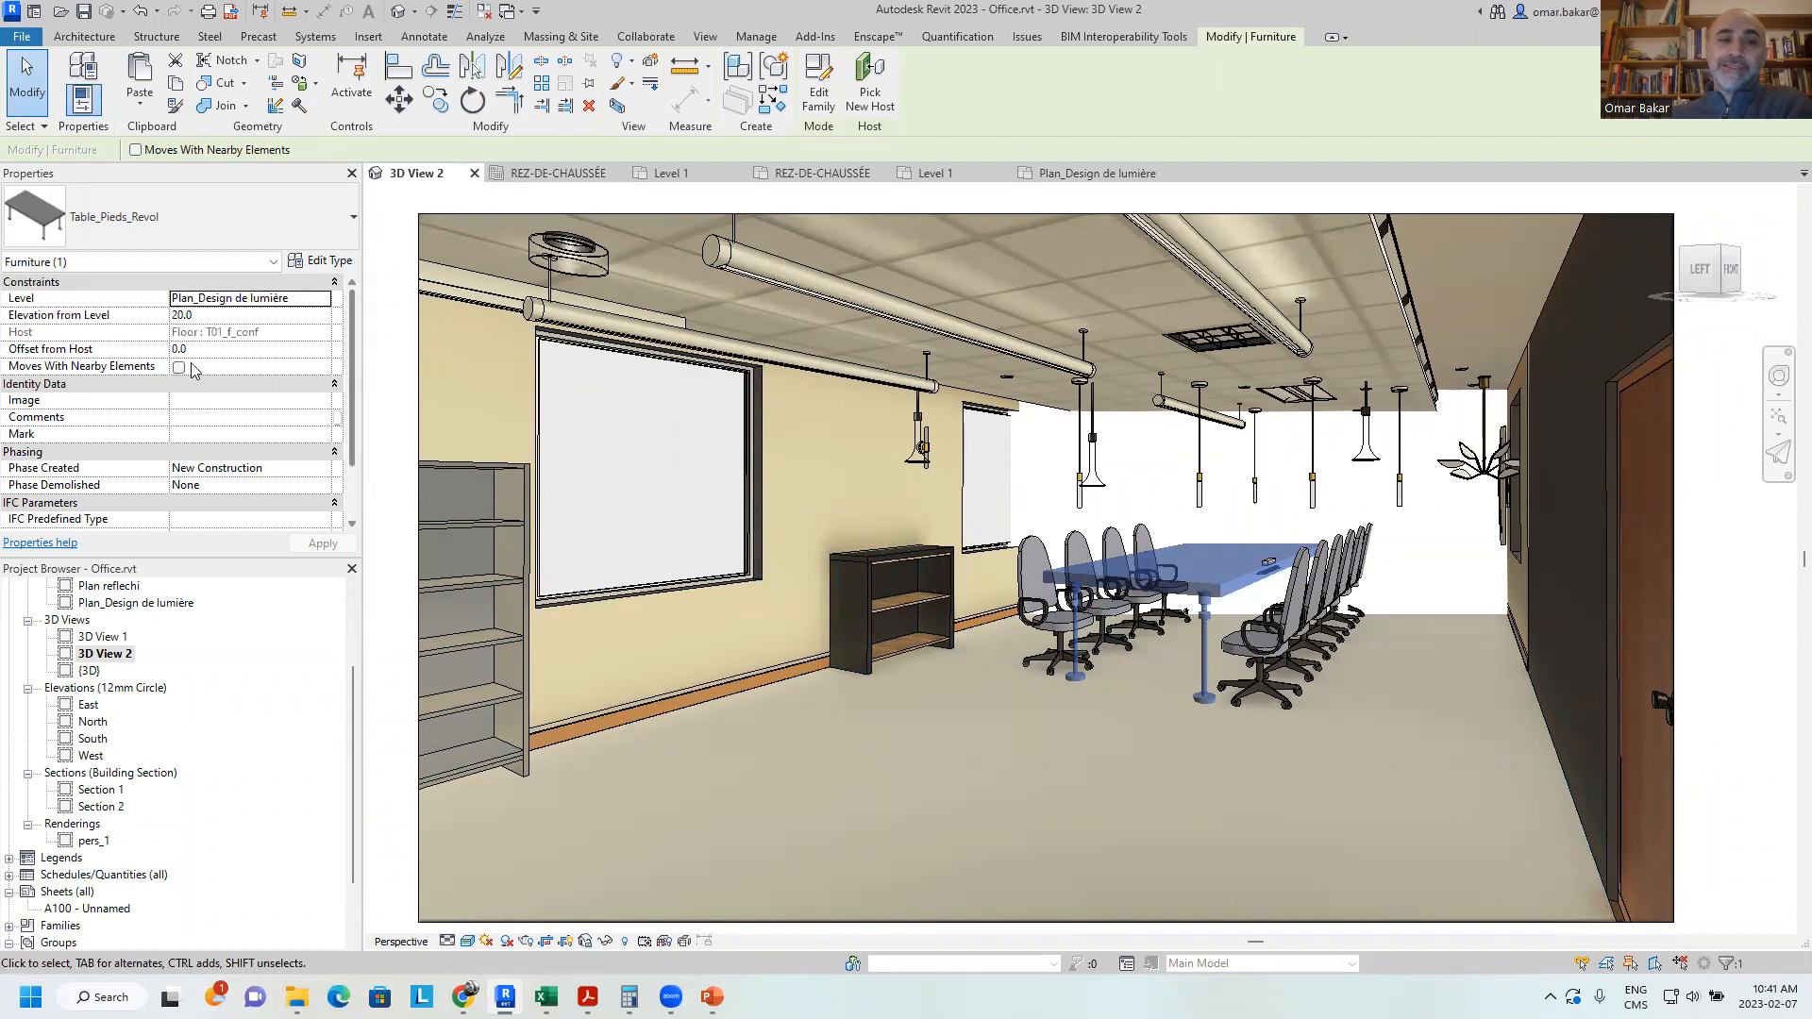
{"action": "left_click", "coordinate": [323, 261]}
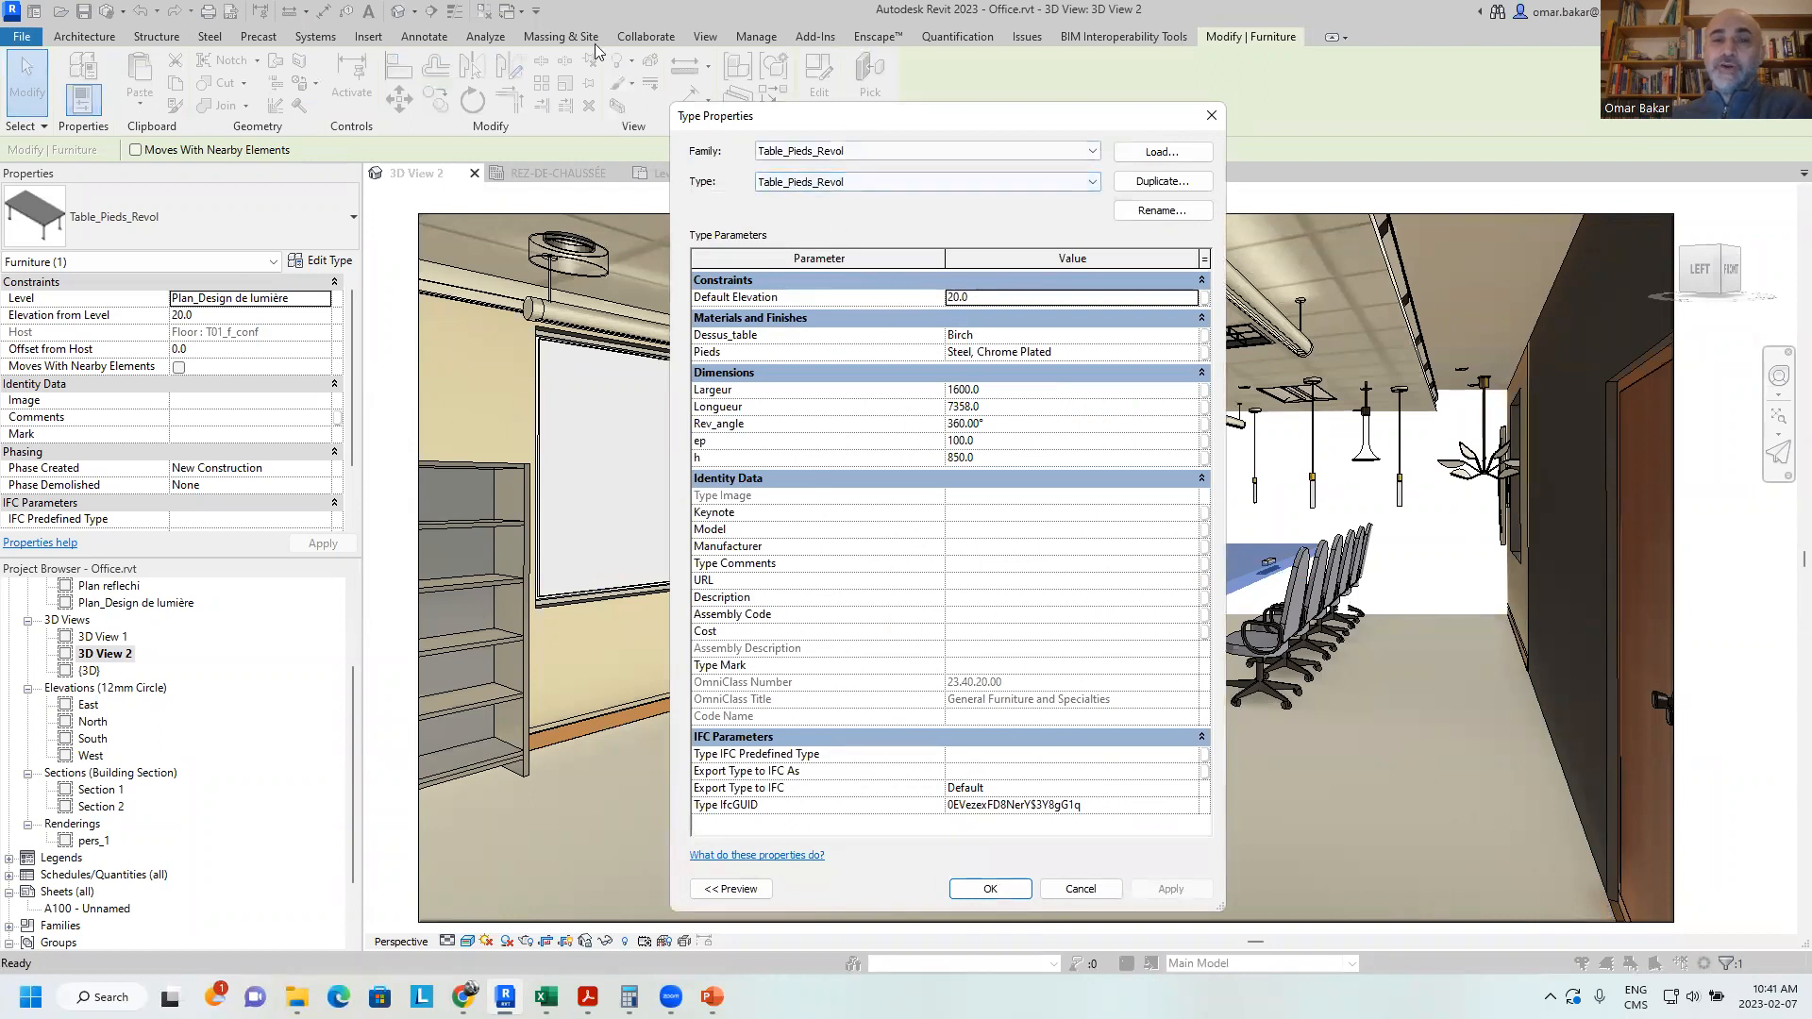
{"action": "left_click_drag", "start_coordinate": [852, 117], "coordinate": [597, 49]}
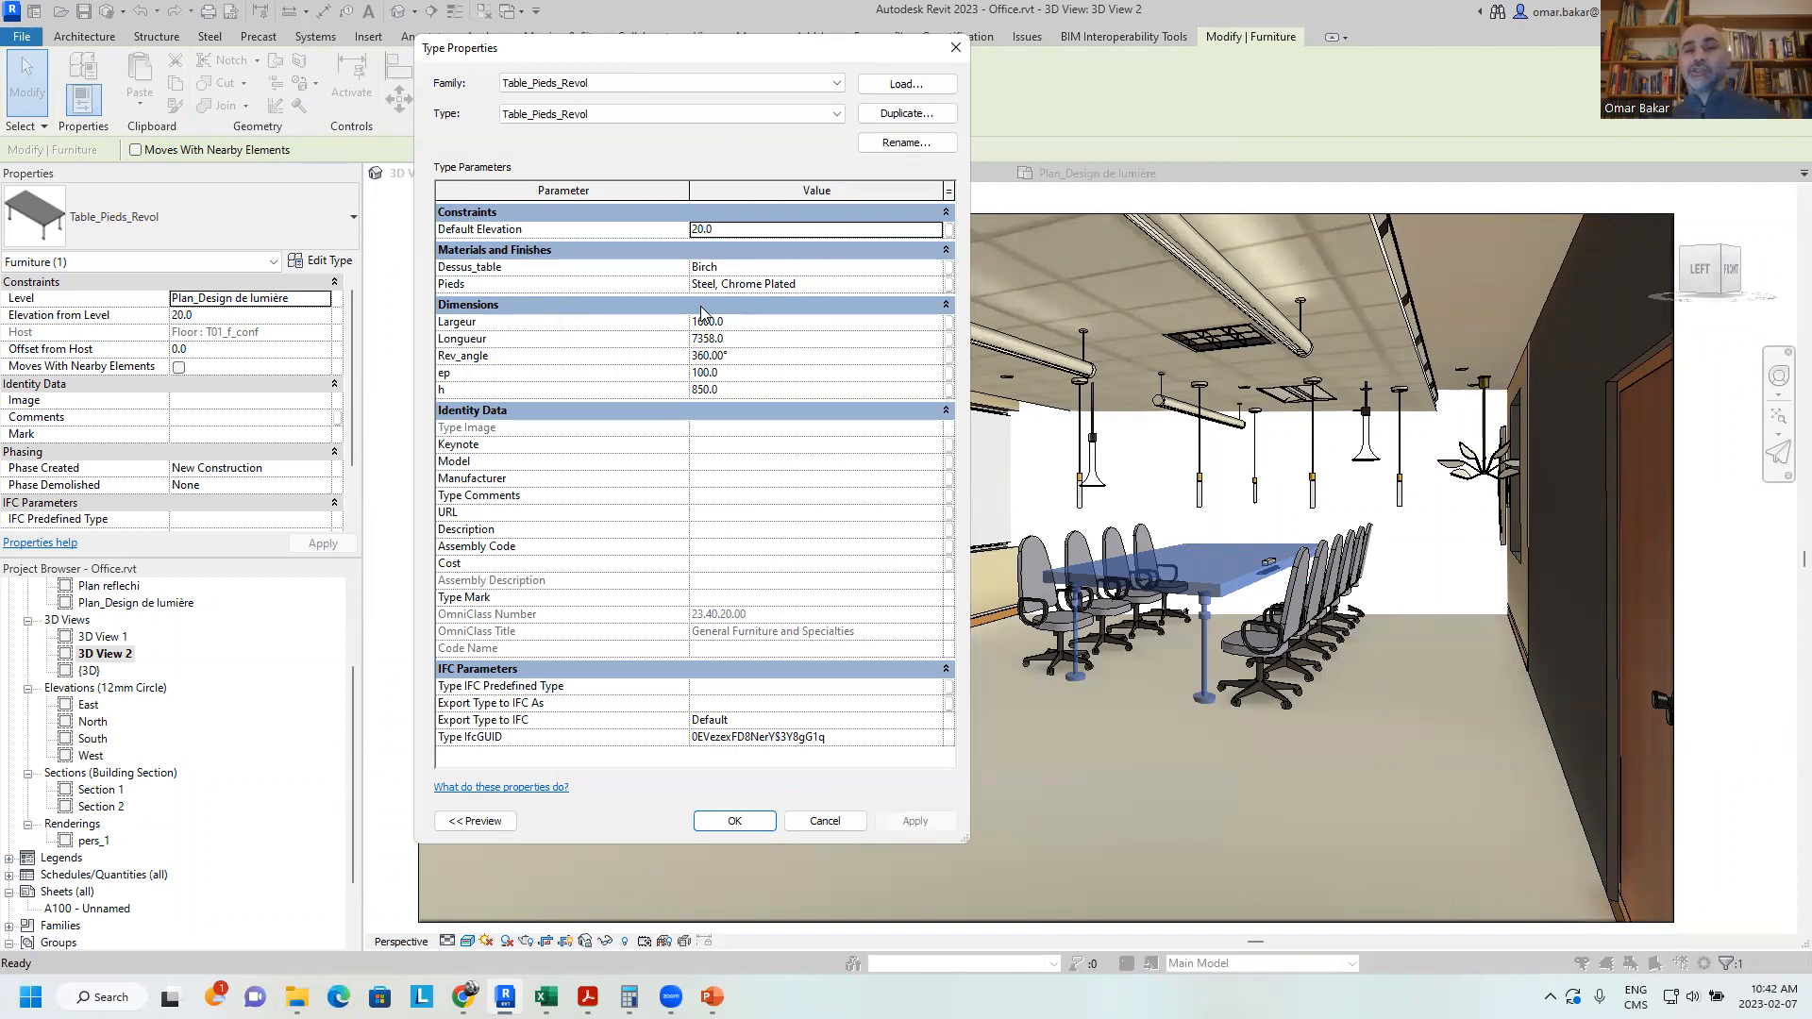
{"action": "left_click", "coordinate": [827, 820]}
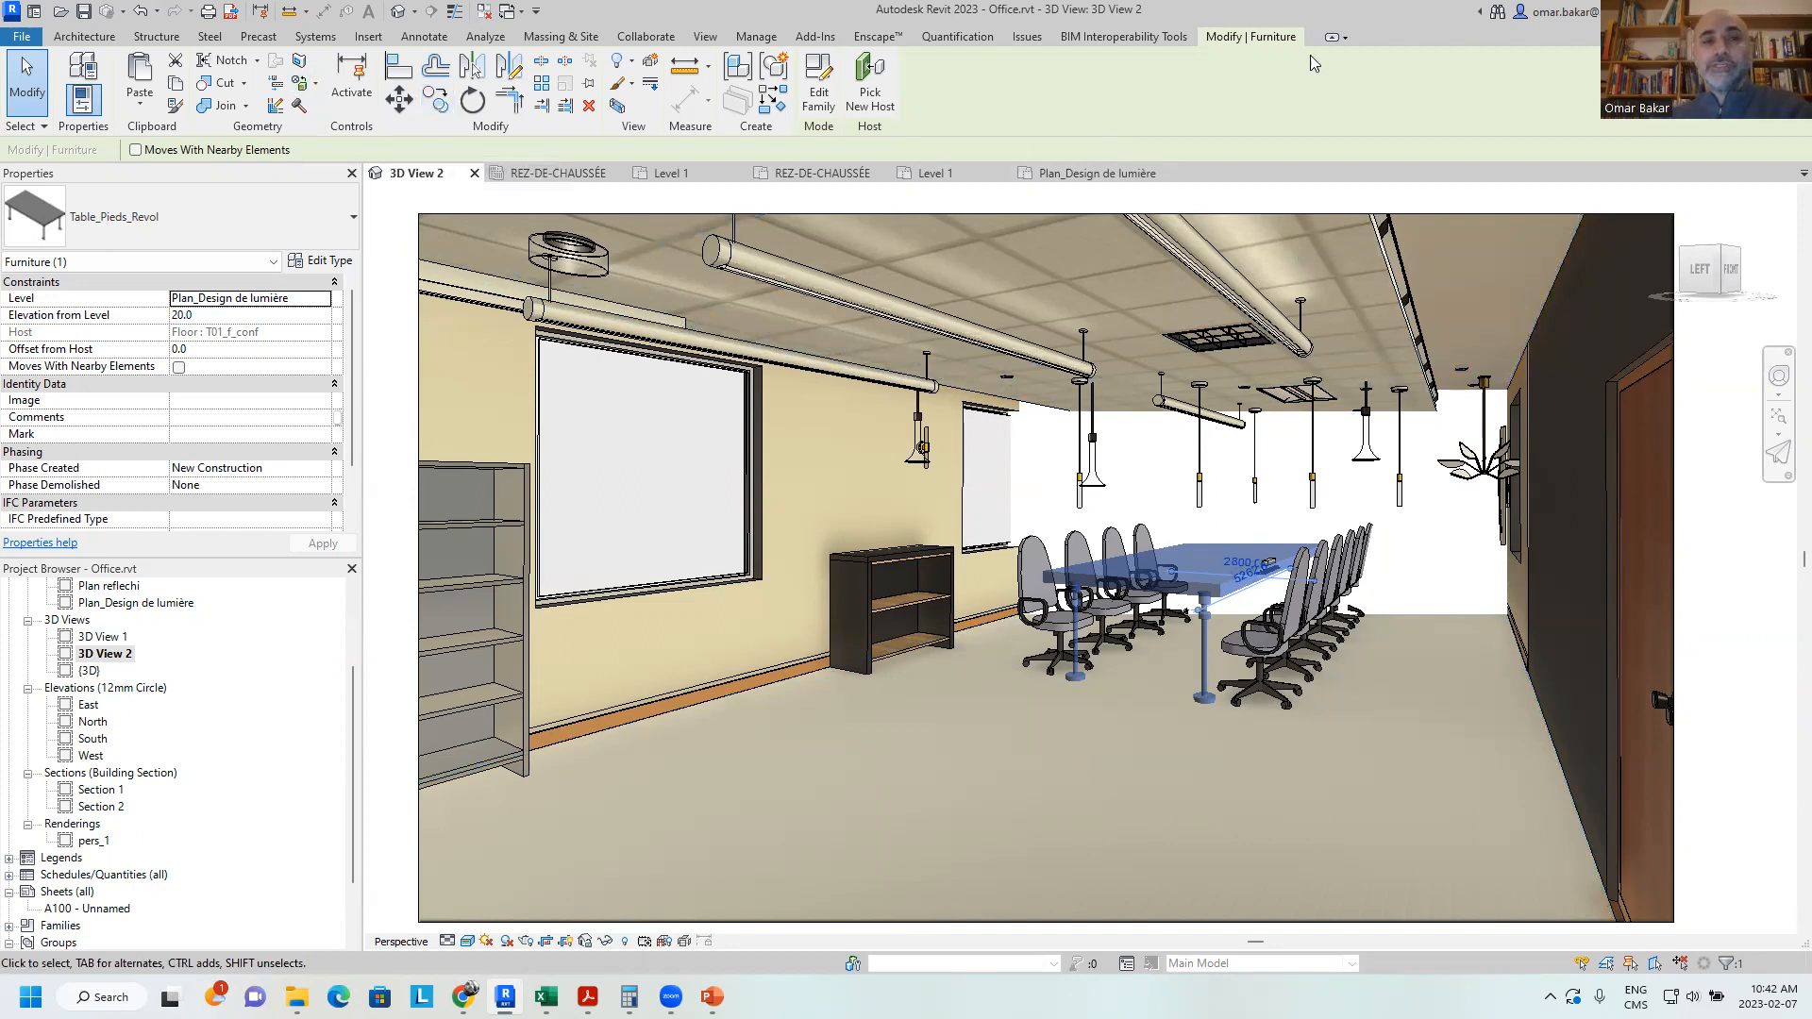
Paint the interior face of the RevealPanel System window wall with the Brick, Soldier Course material
{"action": "left_click", "coordinate": [299, 84]}
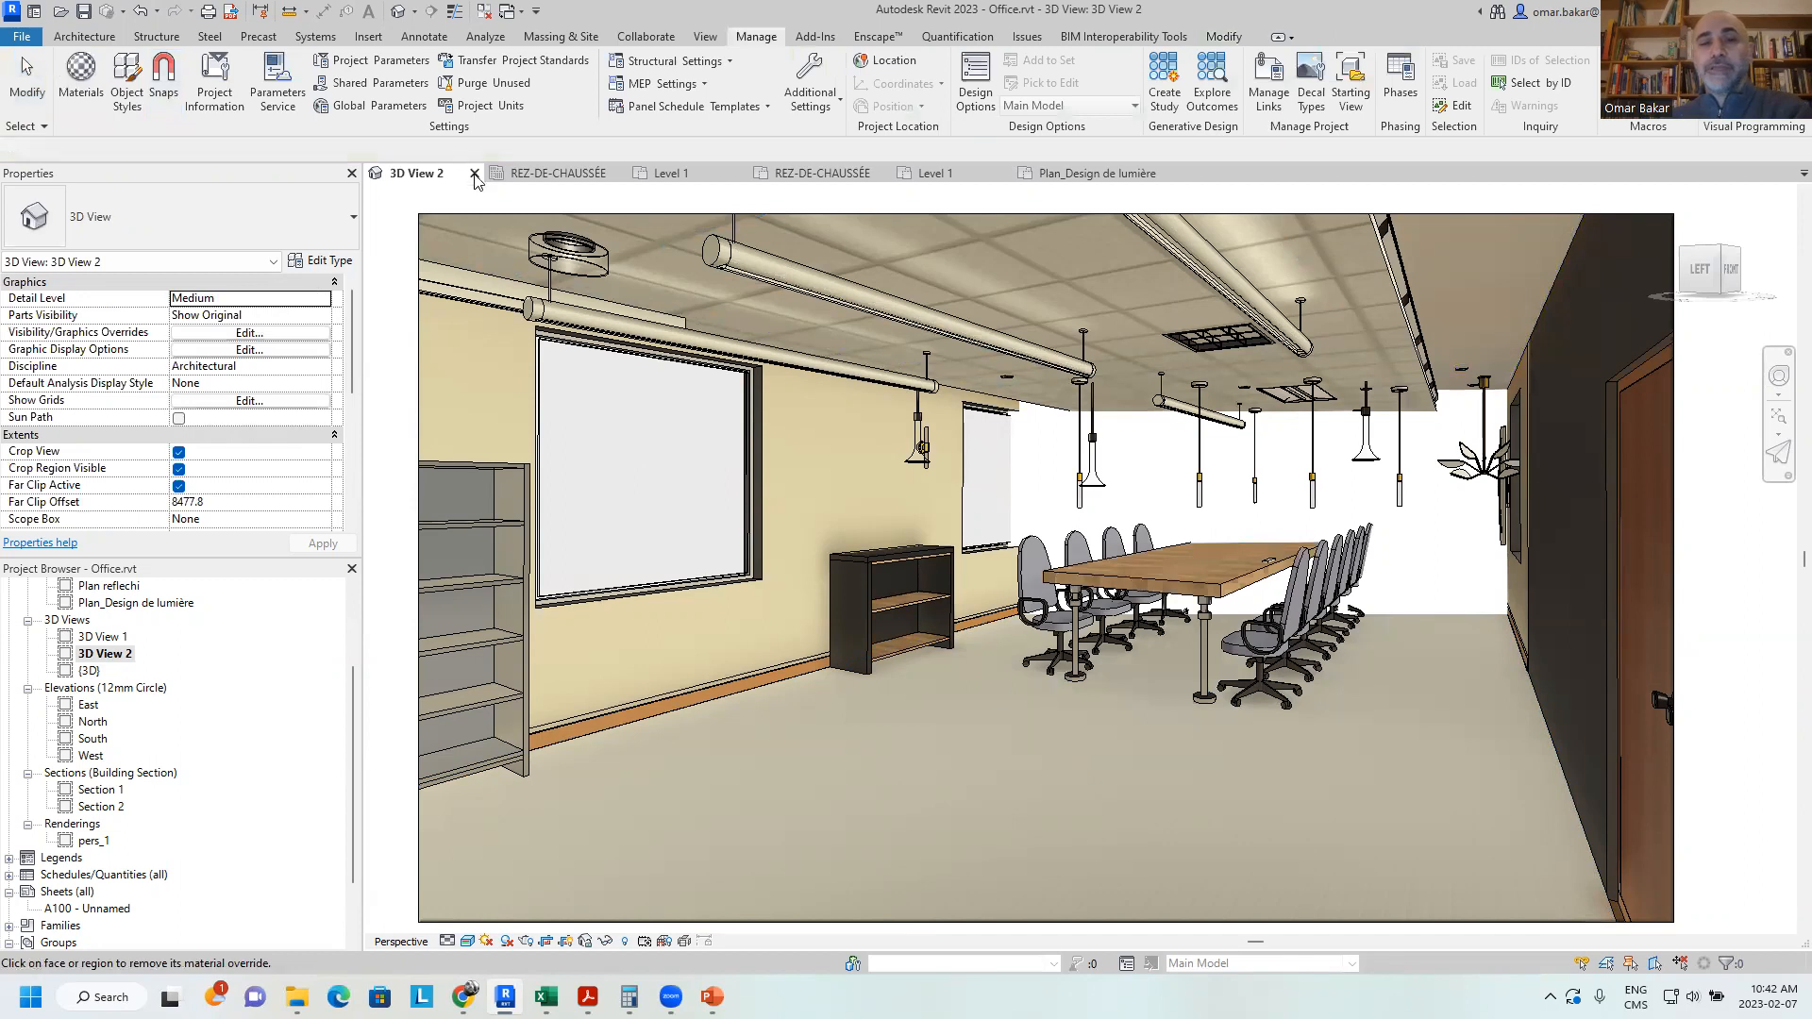
{"action": "left_click", "coordinate": [1231, 38]}
{"action": "left_click", "coordinate": [315, 83]}
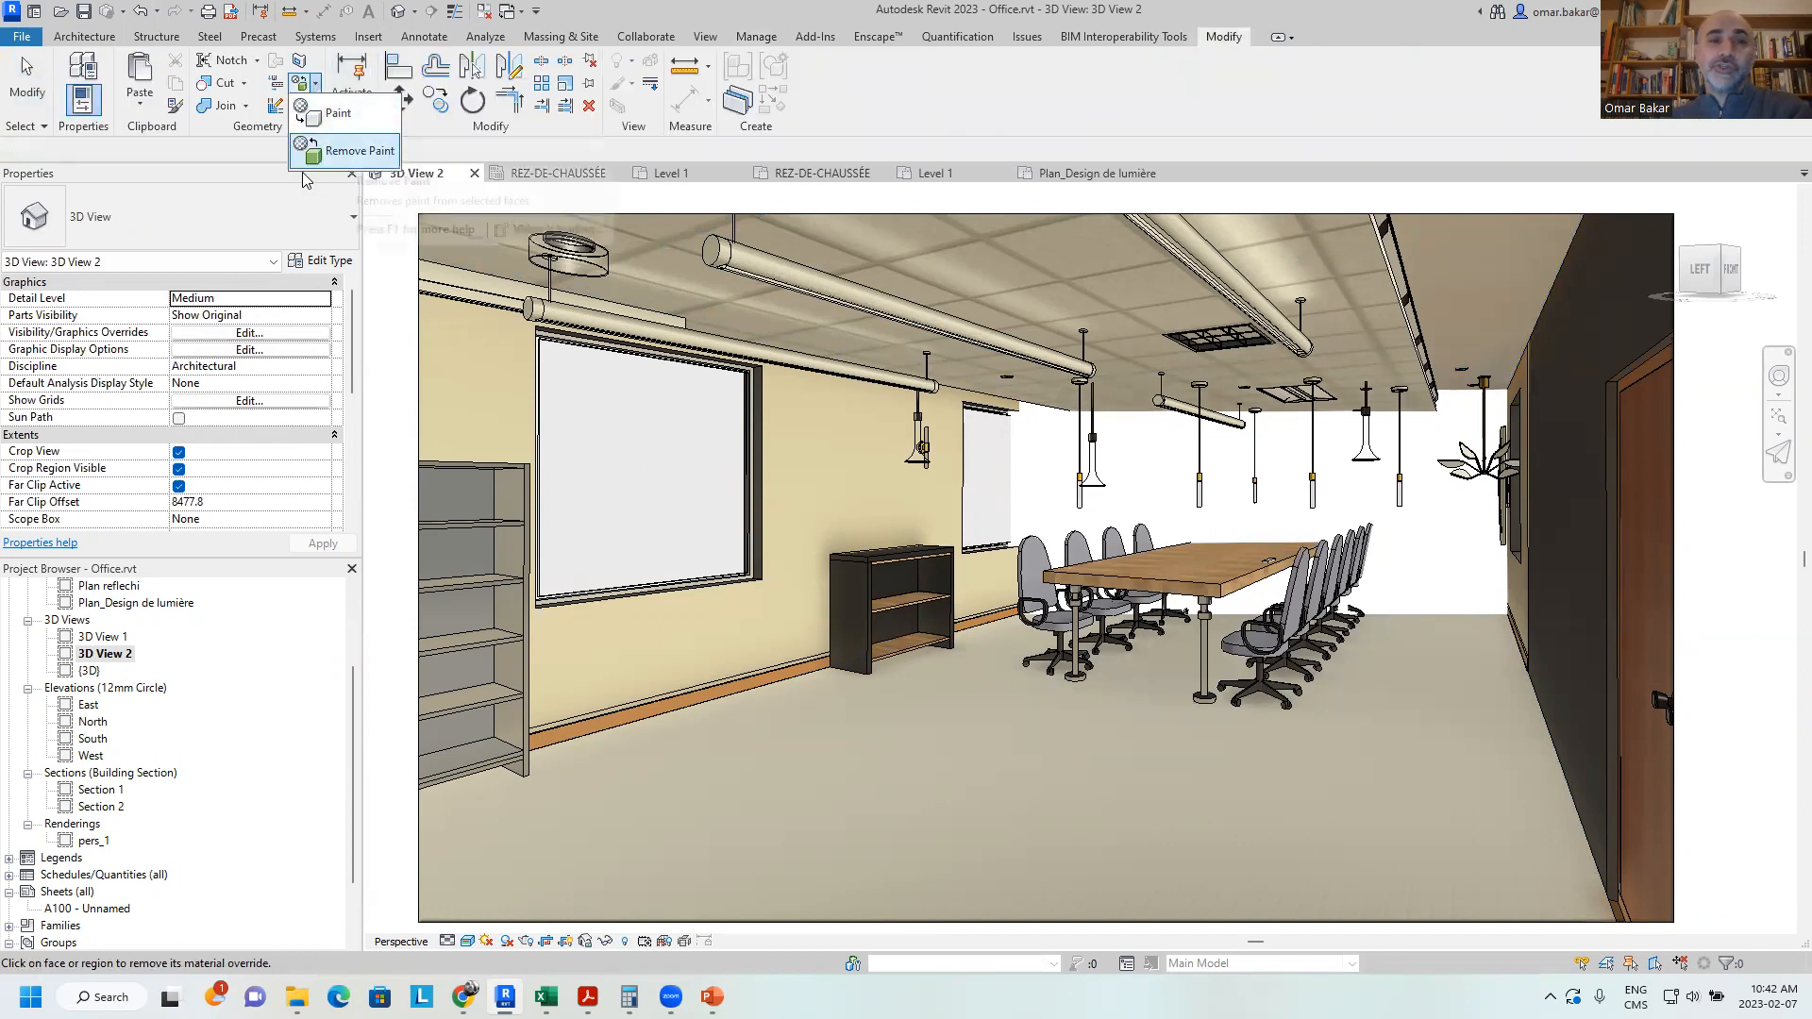
{"action": "left_click", "coordinate": [332, 114]}
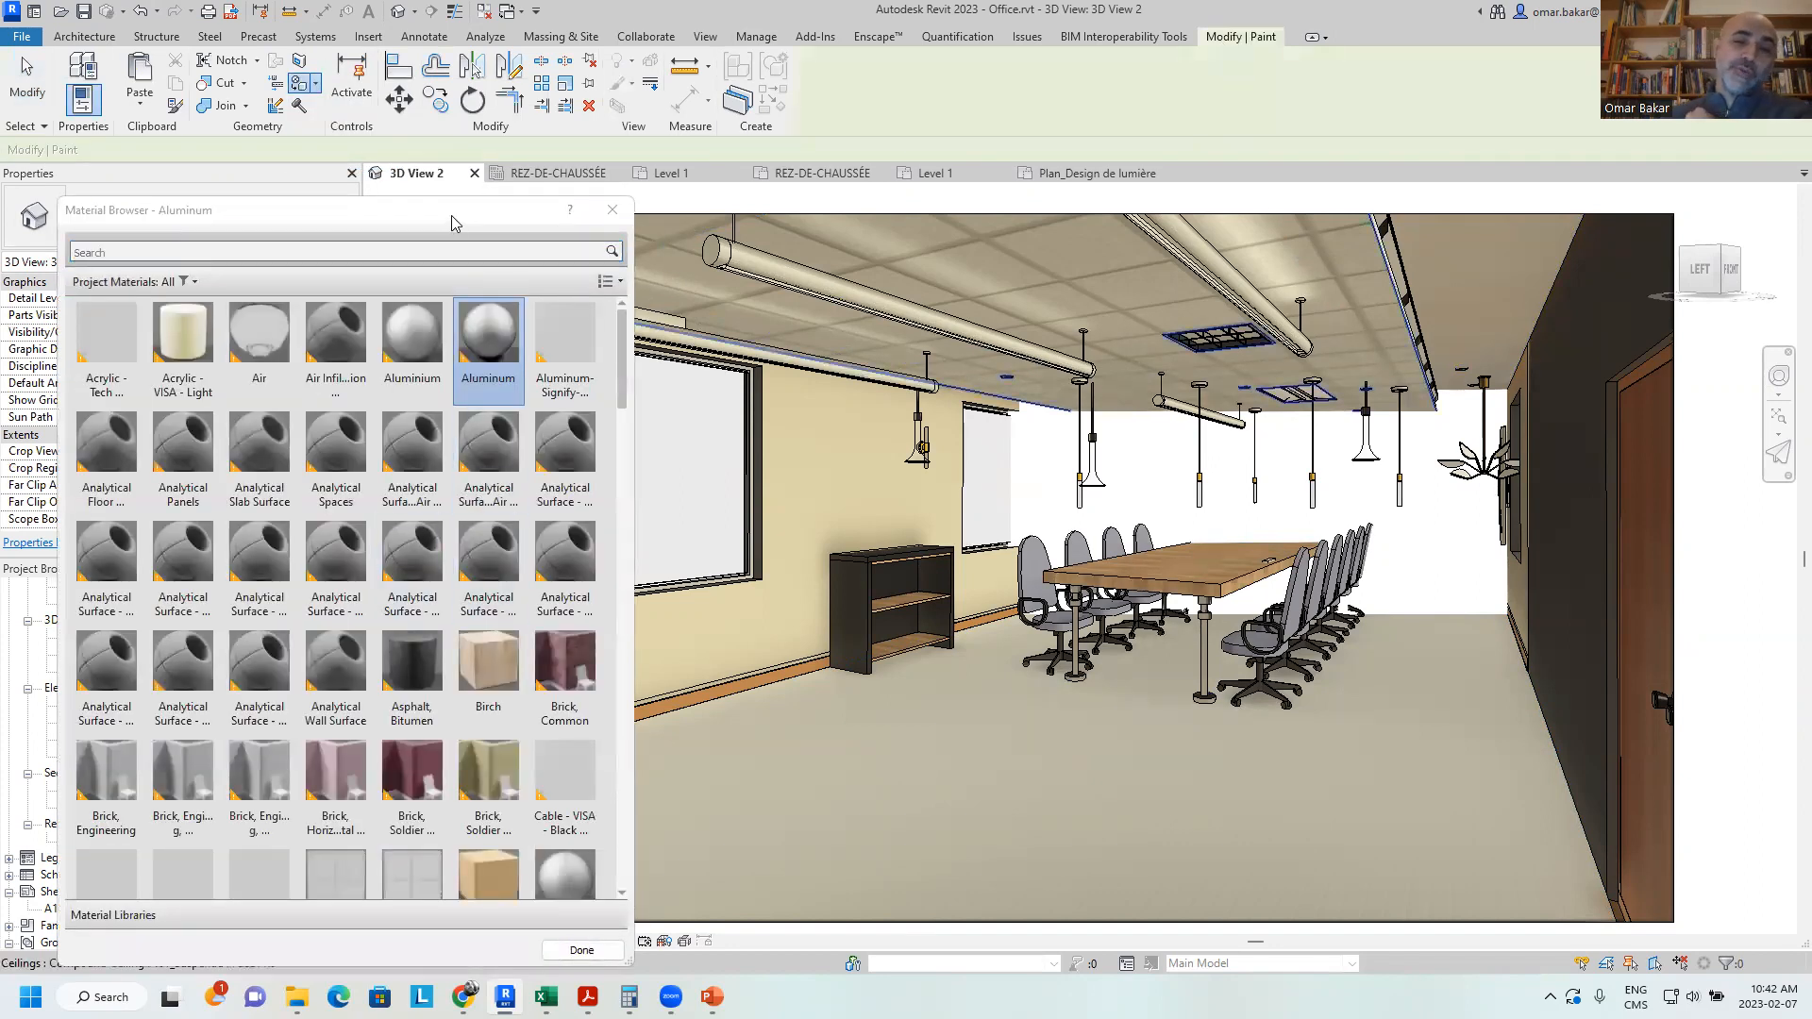
{"action": "left_click_drag", "start_coordinate": [339, 210], "coordinate": [1298, 82]}
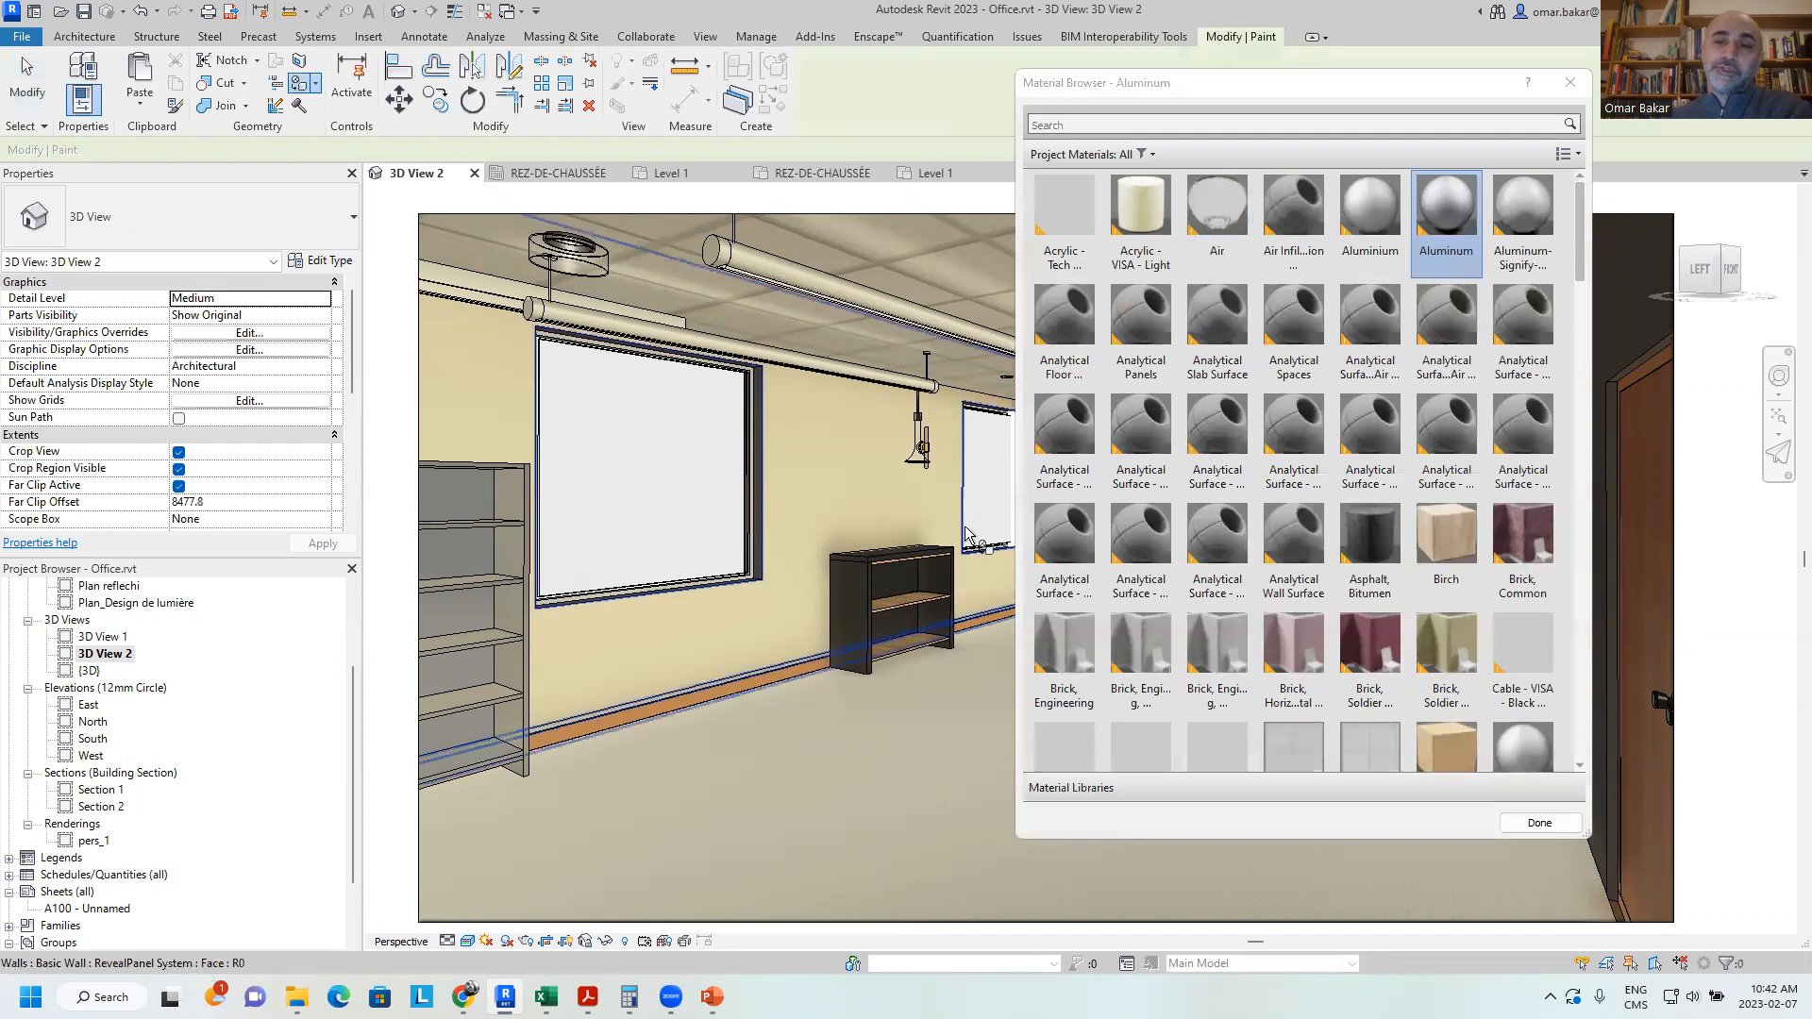
{"action": "left_click", "coordinate": [1391, 639]}
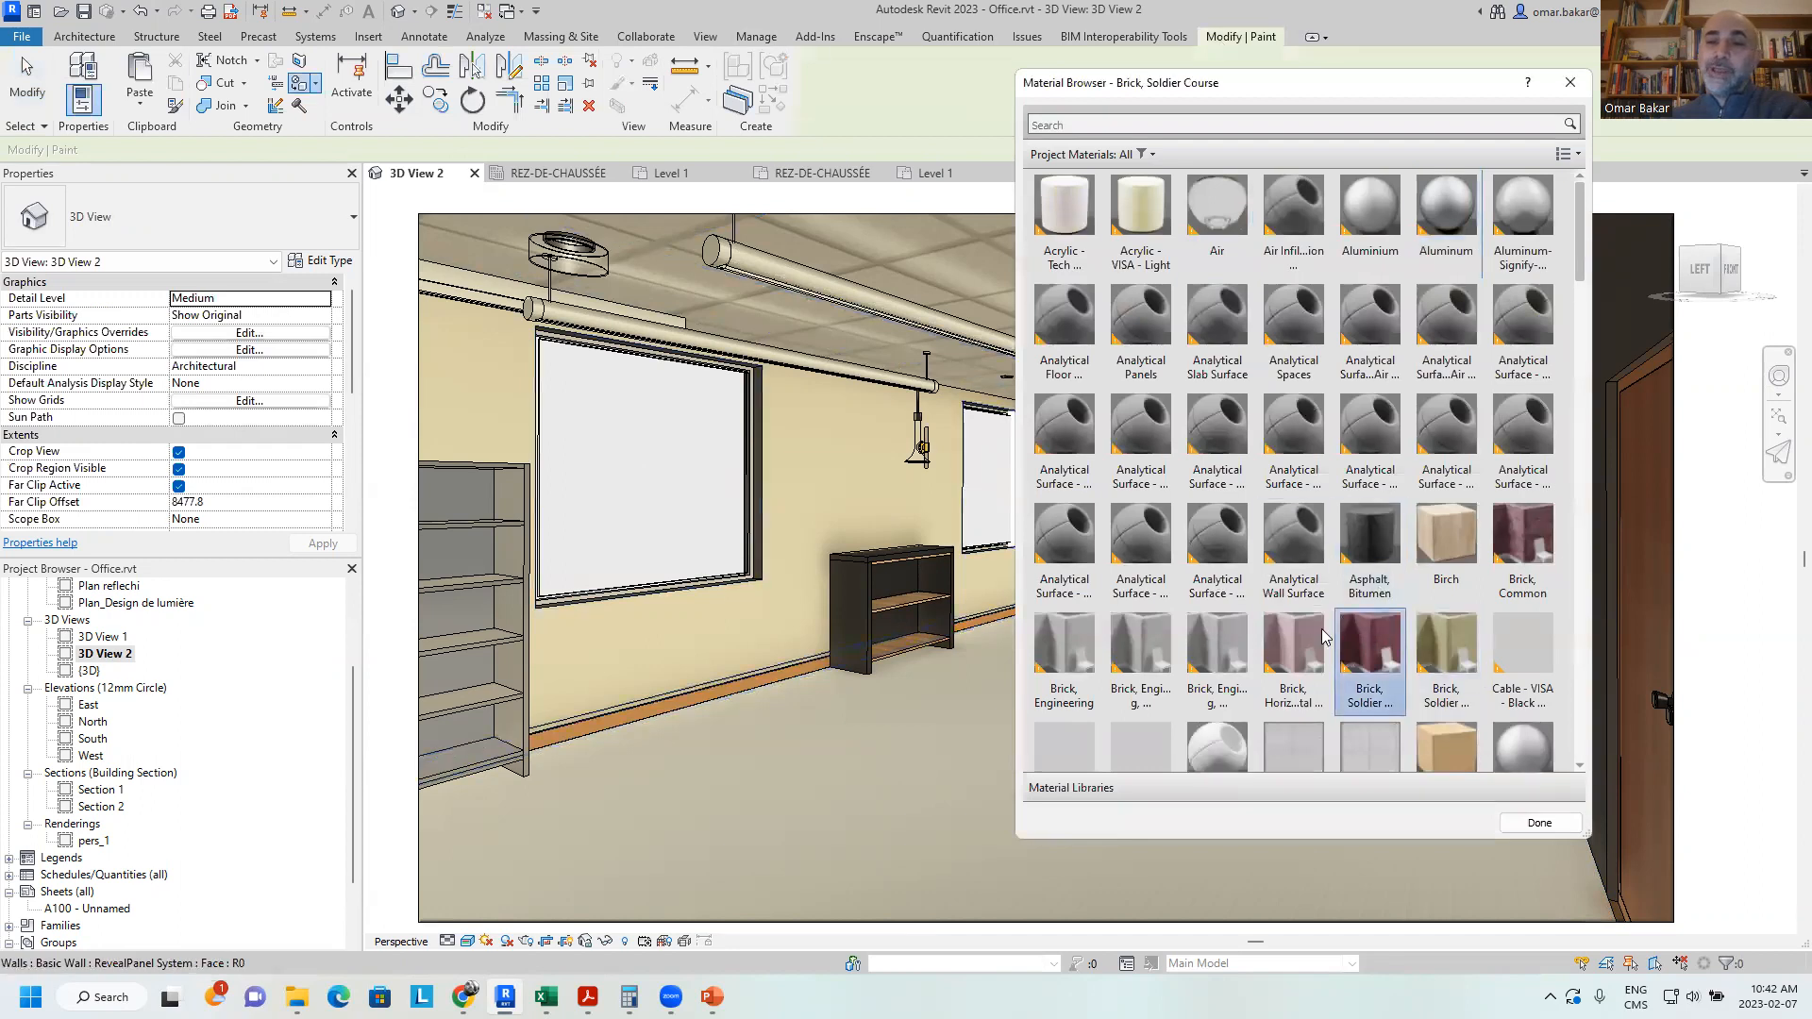
{"action": "left_click", "coordinate": [822, 496]}
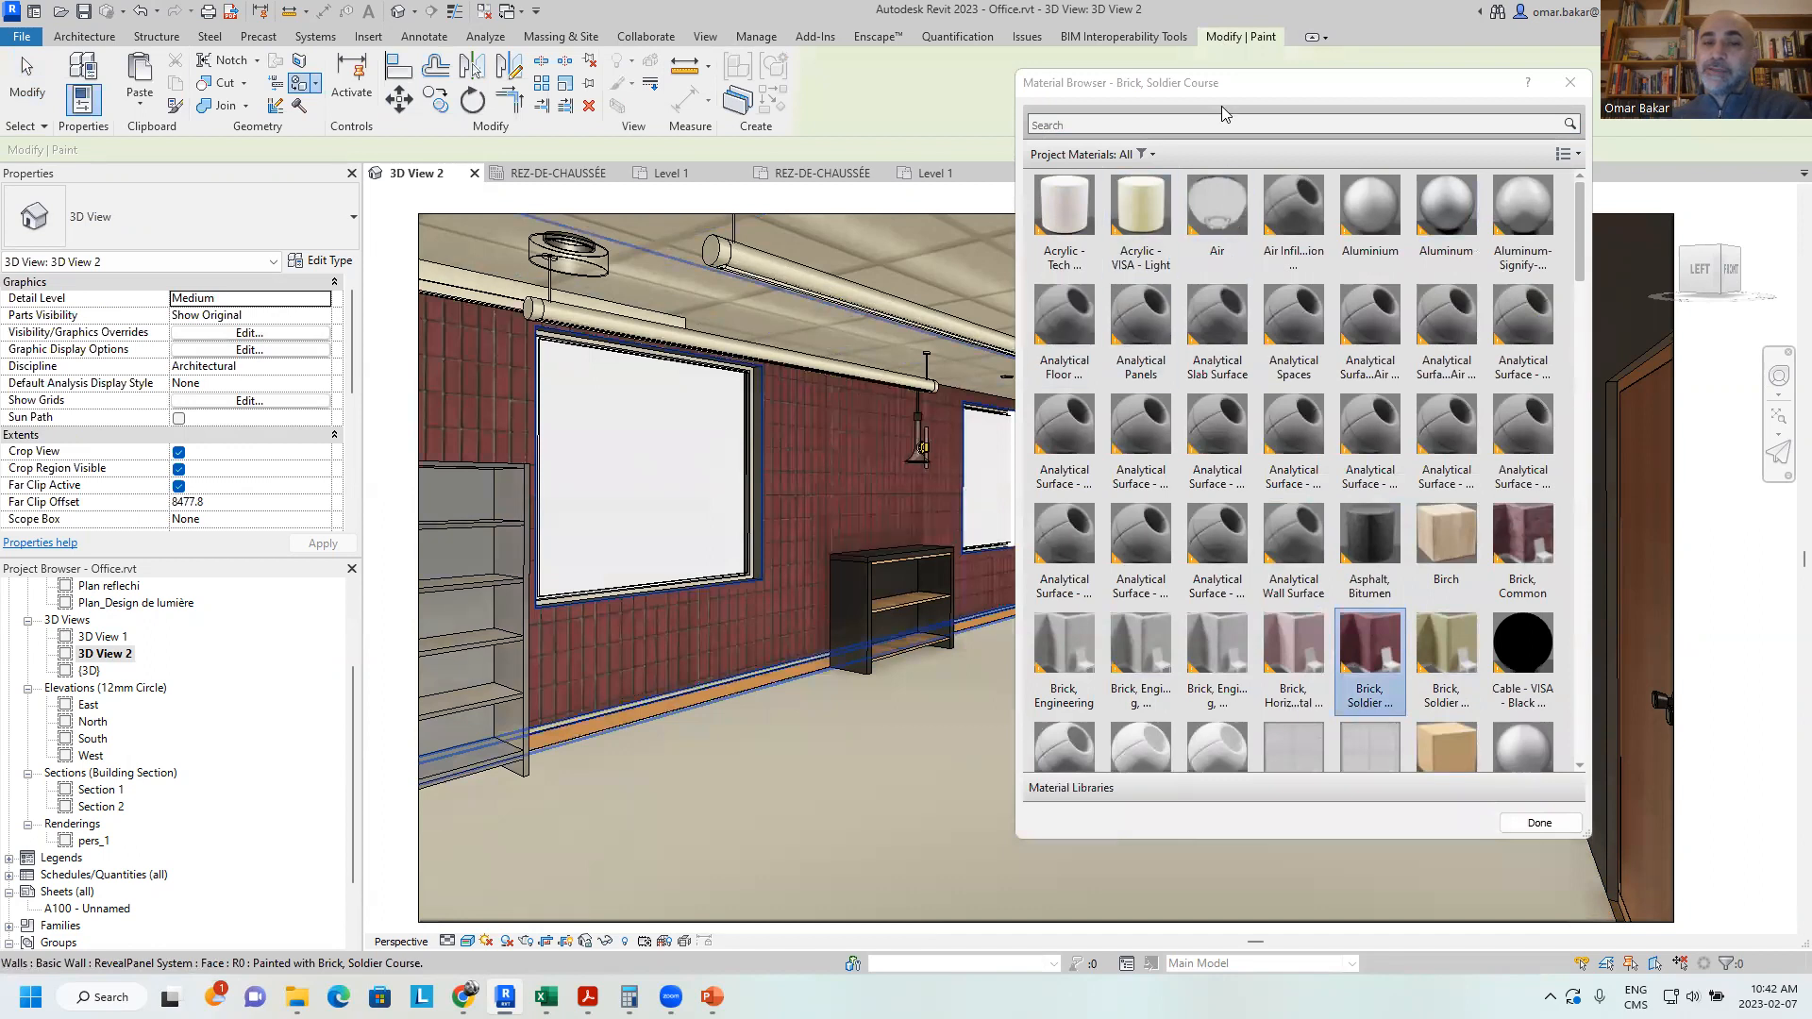
{"action": "left_click_drag", "start_coordinate": [1216, 93], "coordinate": [1130, 206]}
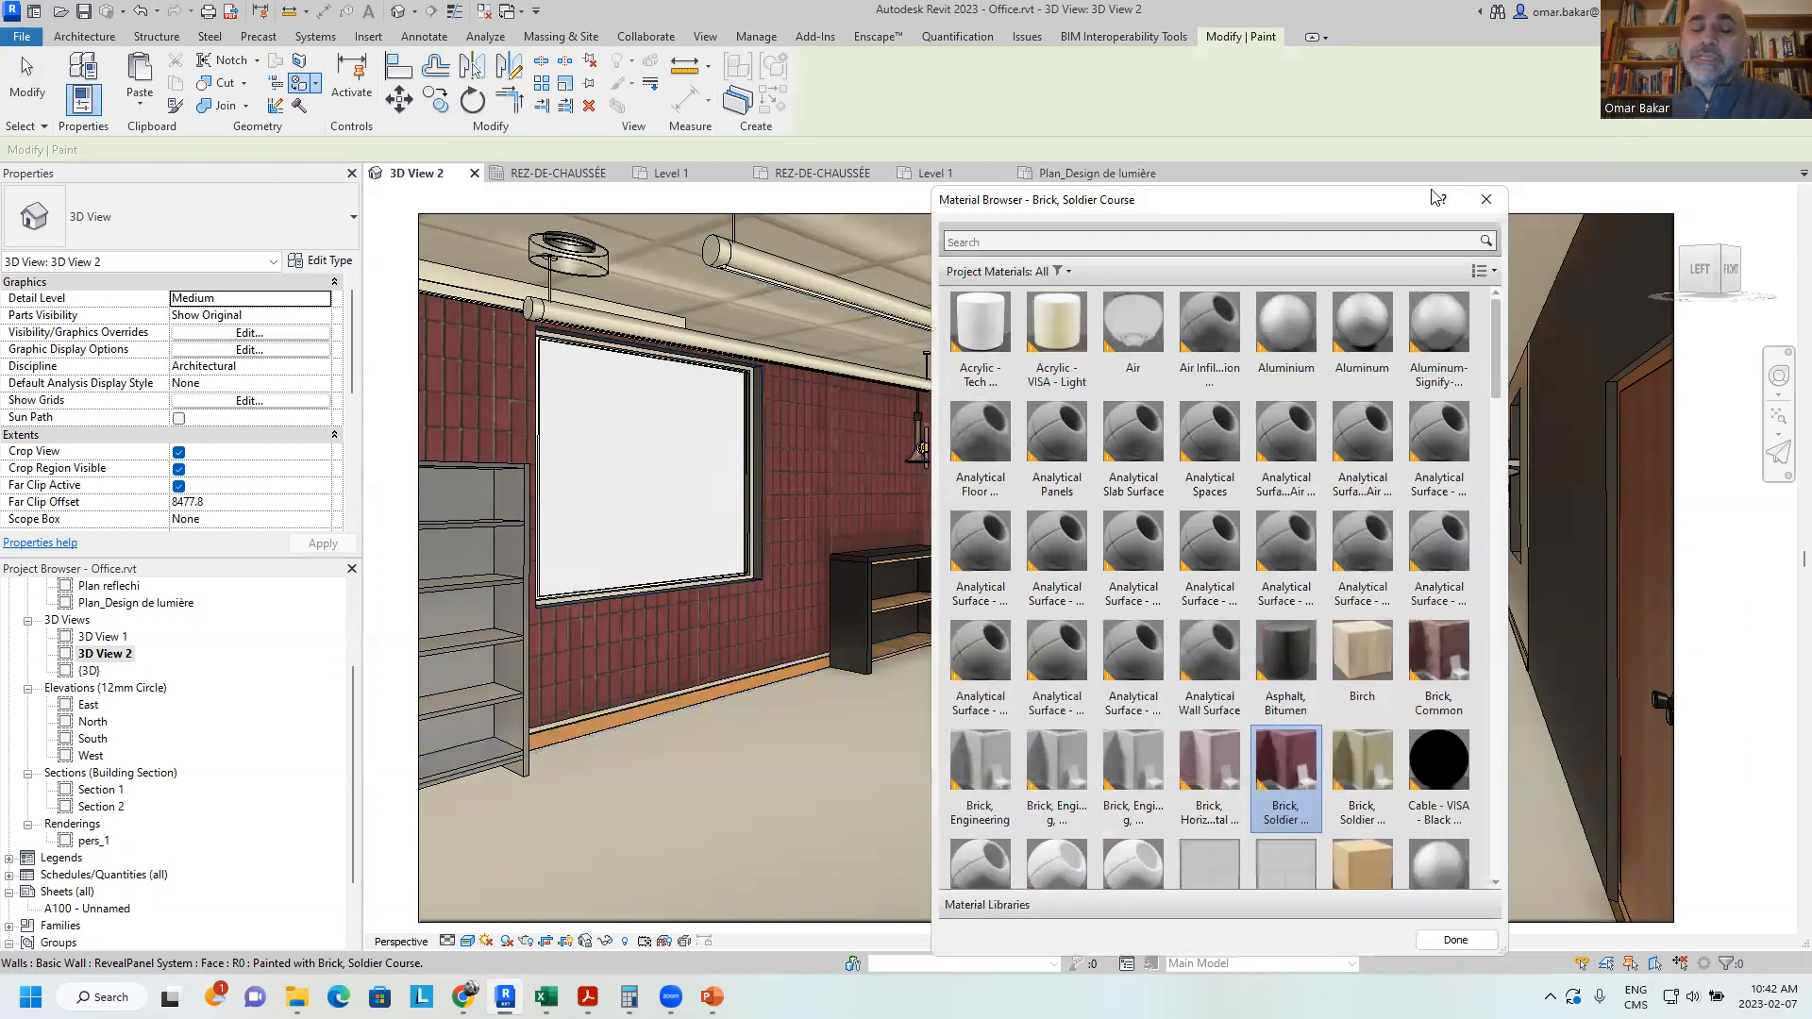
{"action": "left_click", "coordinate": [1483, 195]}
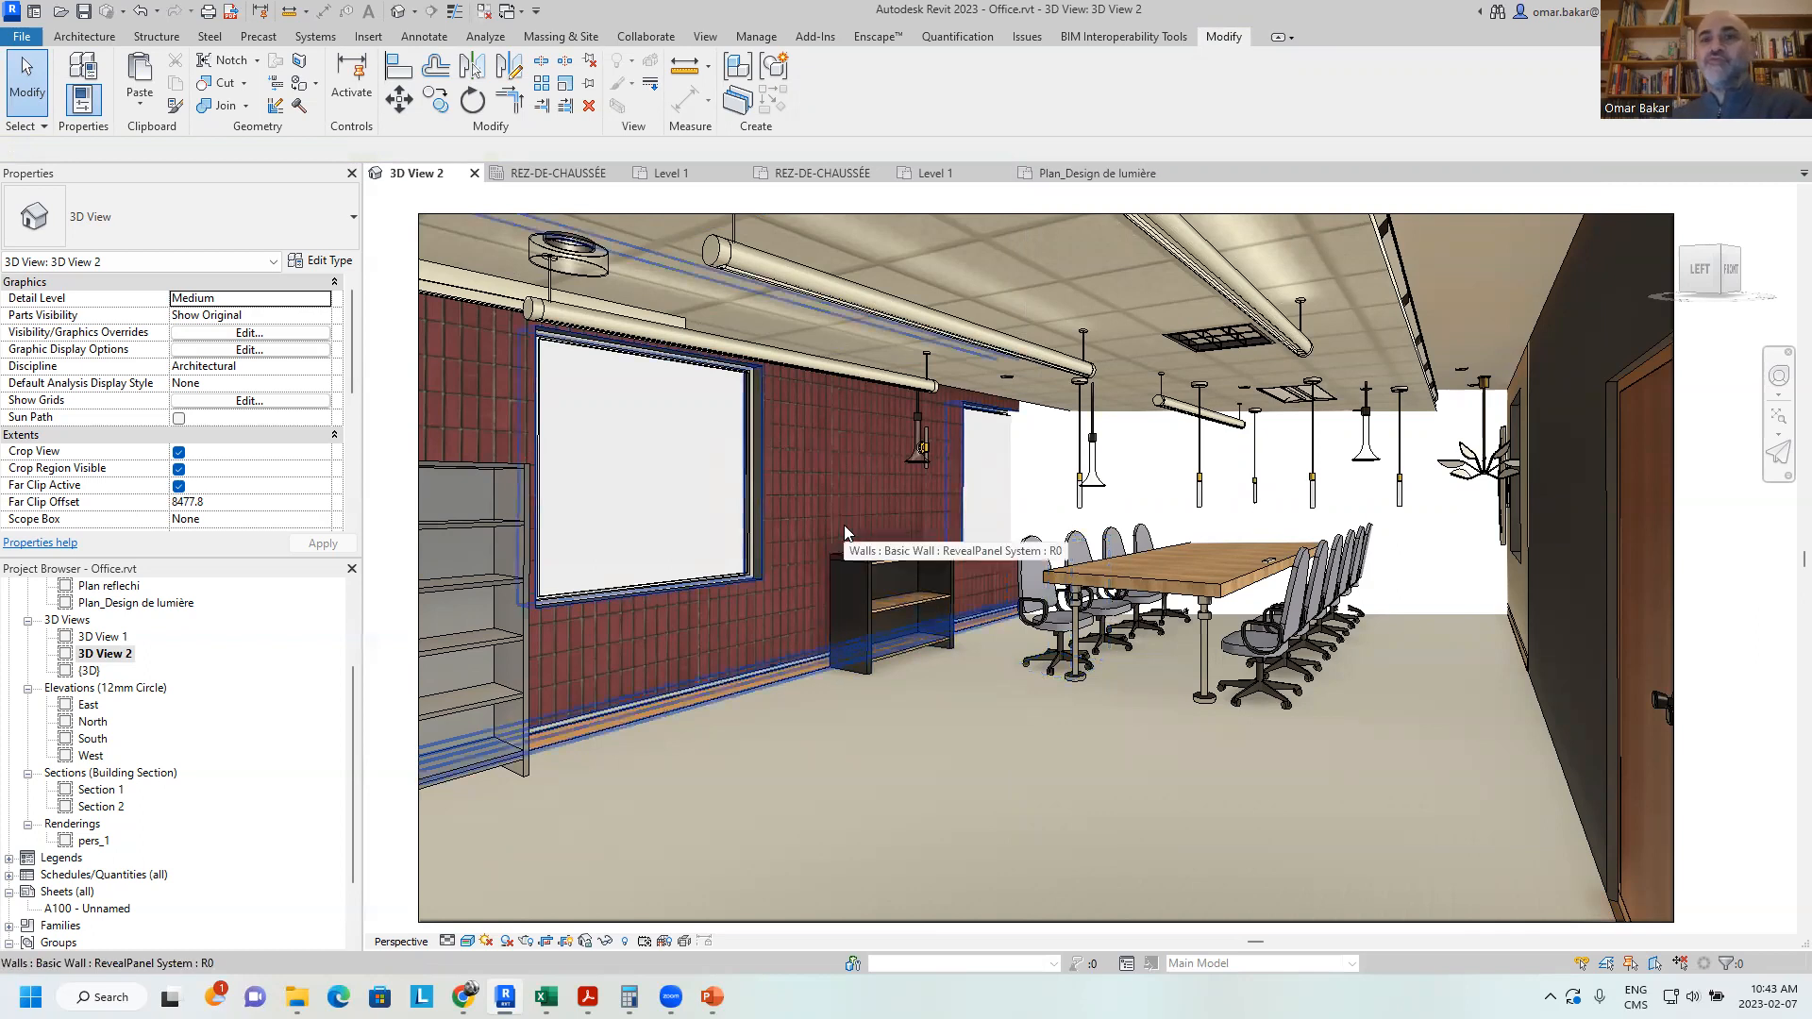
Remove the brick paint from the interior face of the window wall
{"action": "left_click", "coordinate": [315, 83]}
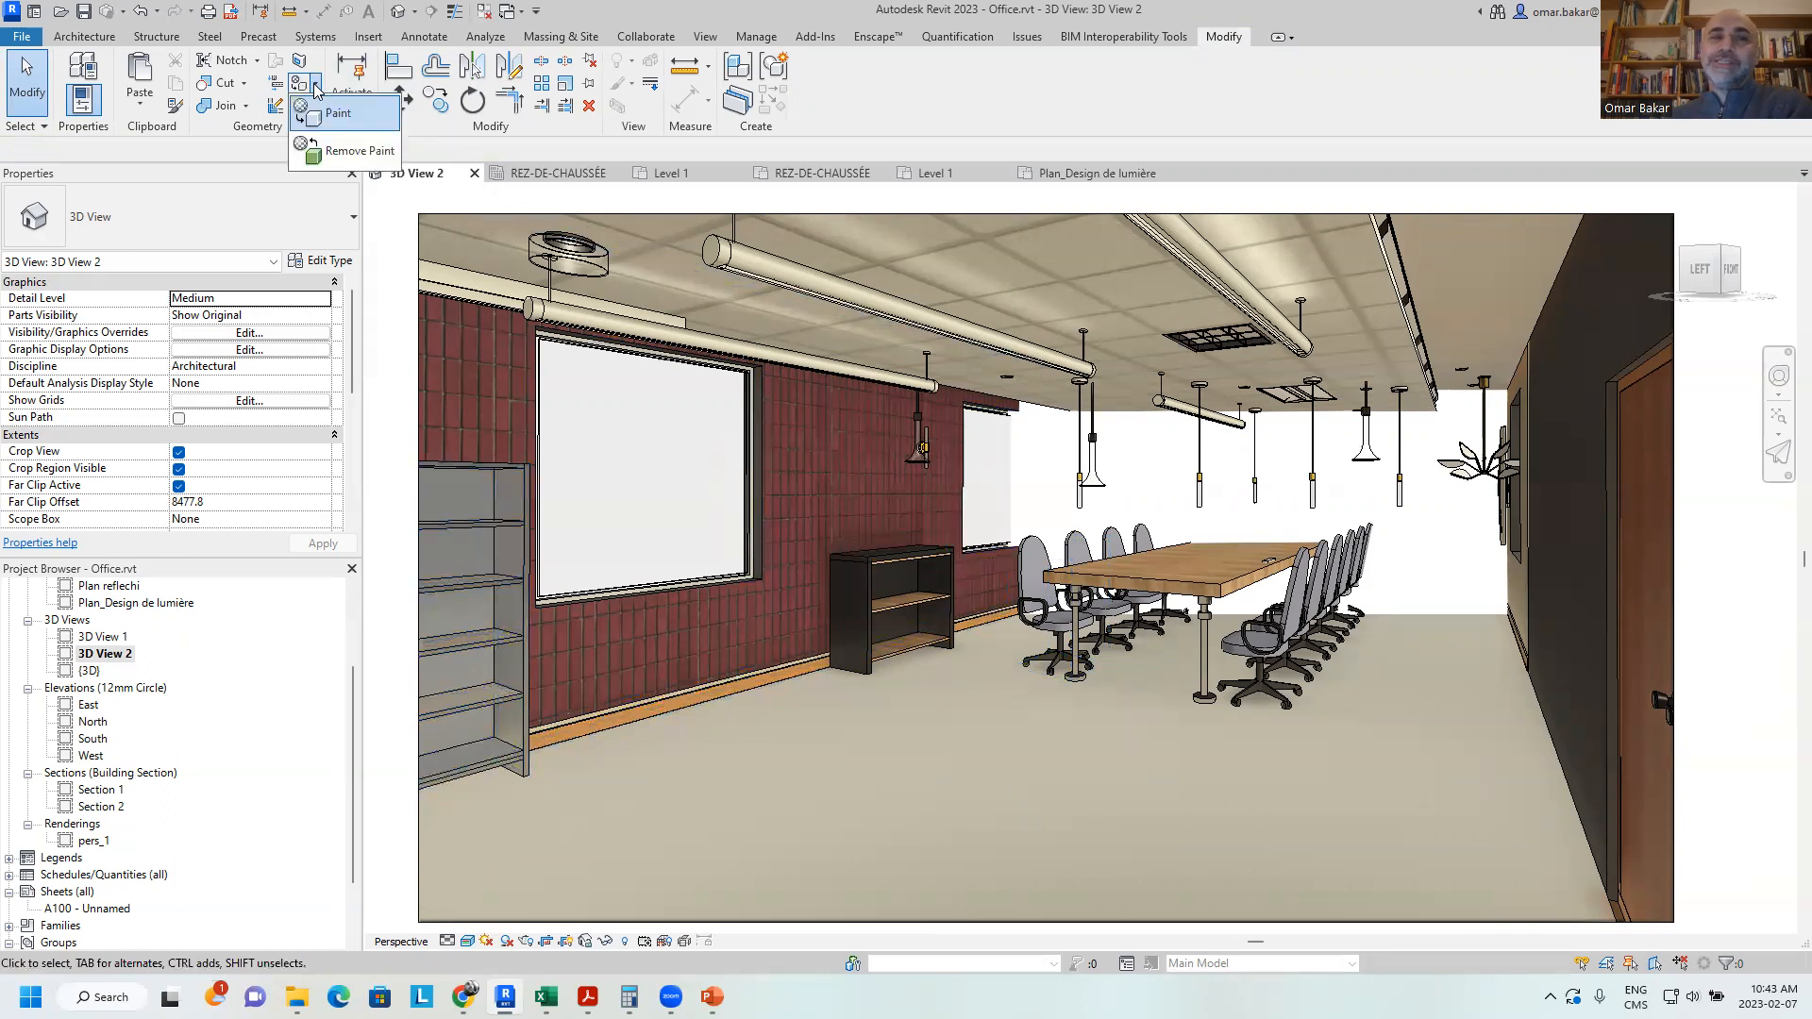
{"action": "left_click", "coordinate": [319, 151]}
{"action": "left_click", "coordinate": [854, 464]}
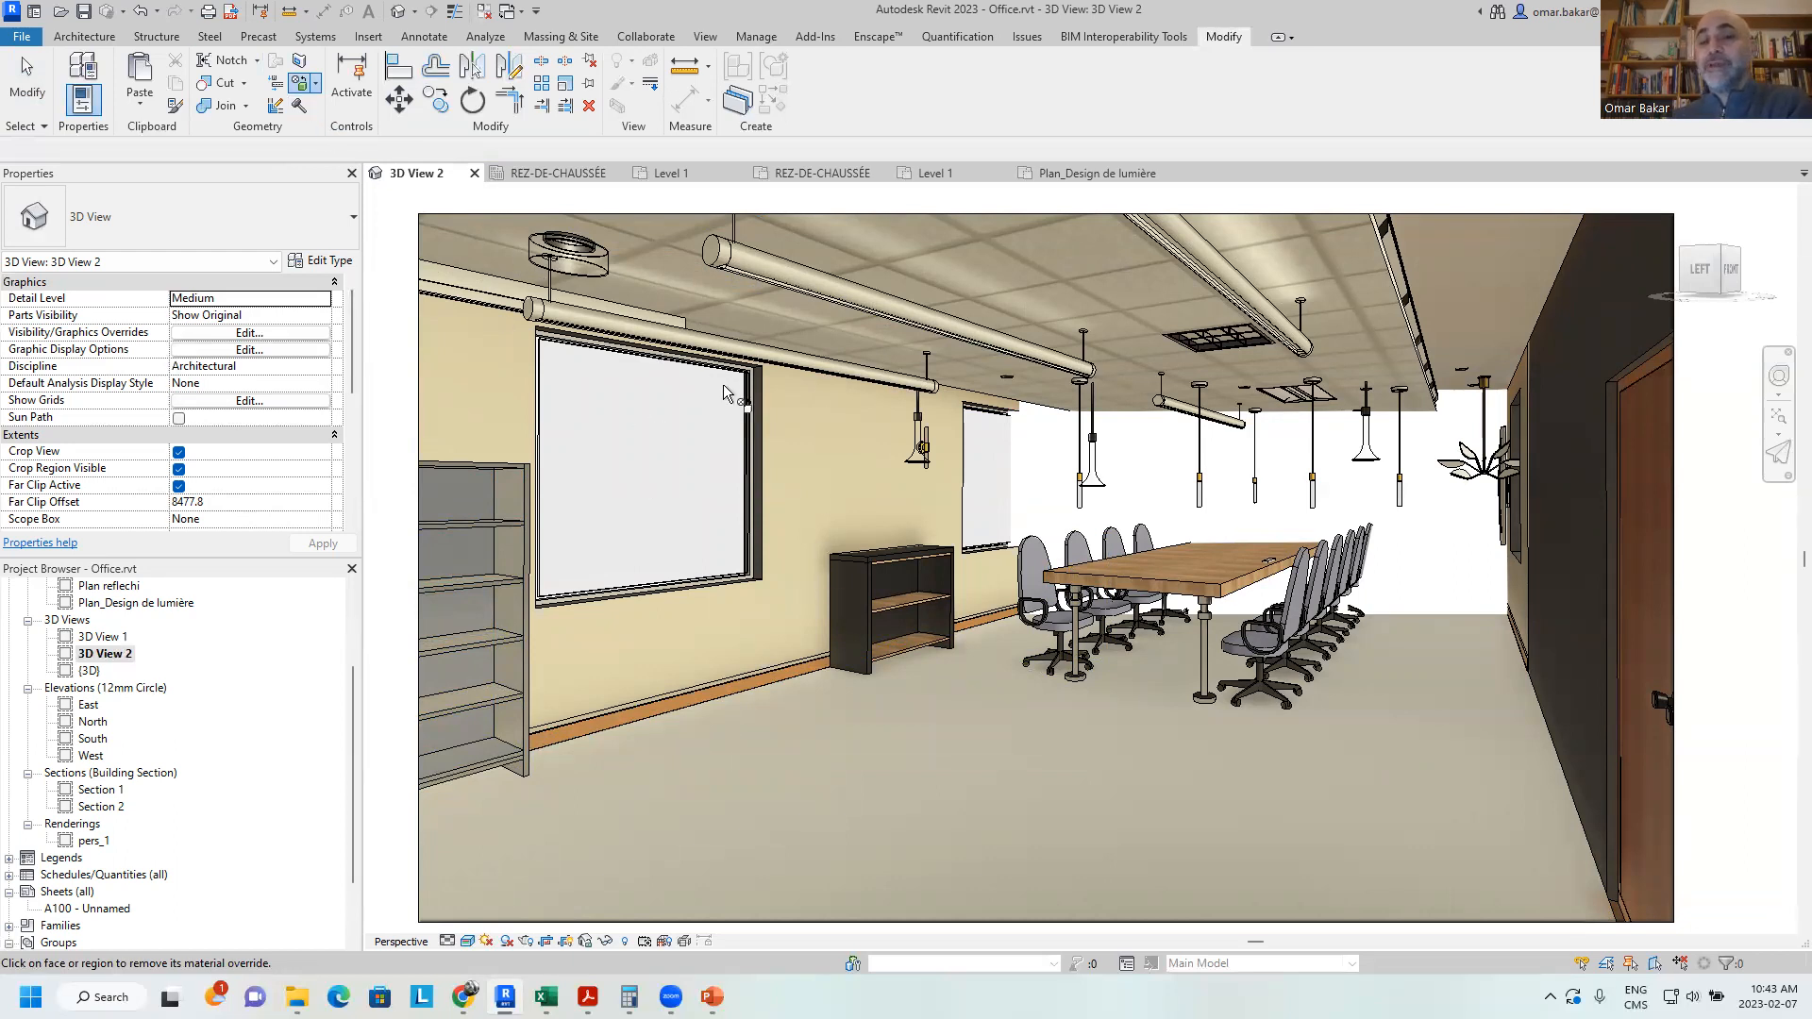
Split the window wall's interior face with a rectangle about 891 by 1100 mm above the black low bookcase
{"action": "left_click", "coordinate": [299, 64]}
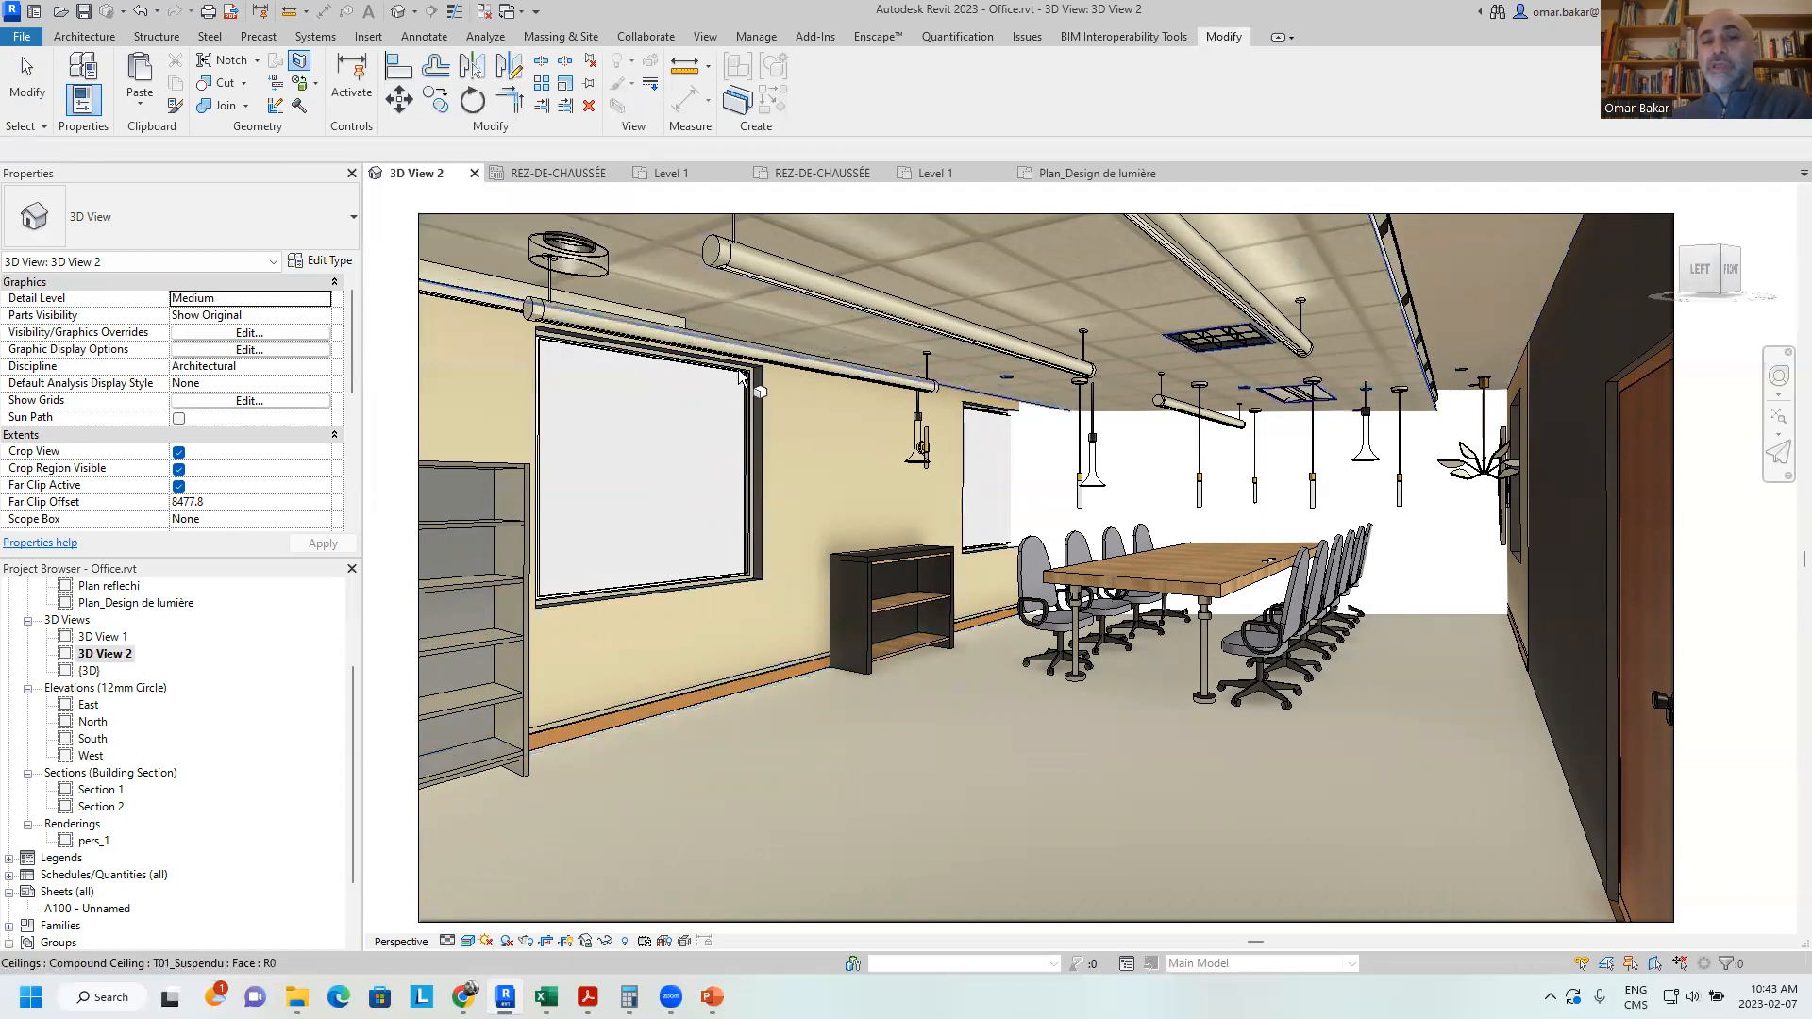
{"action": "left_click", "coordinate": [785, 427]}
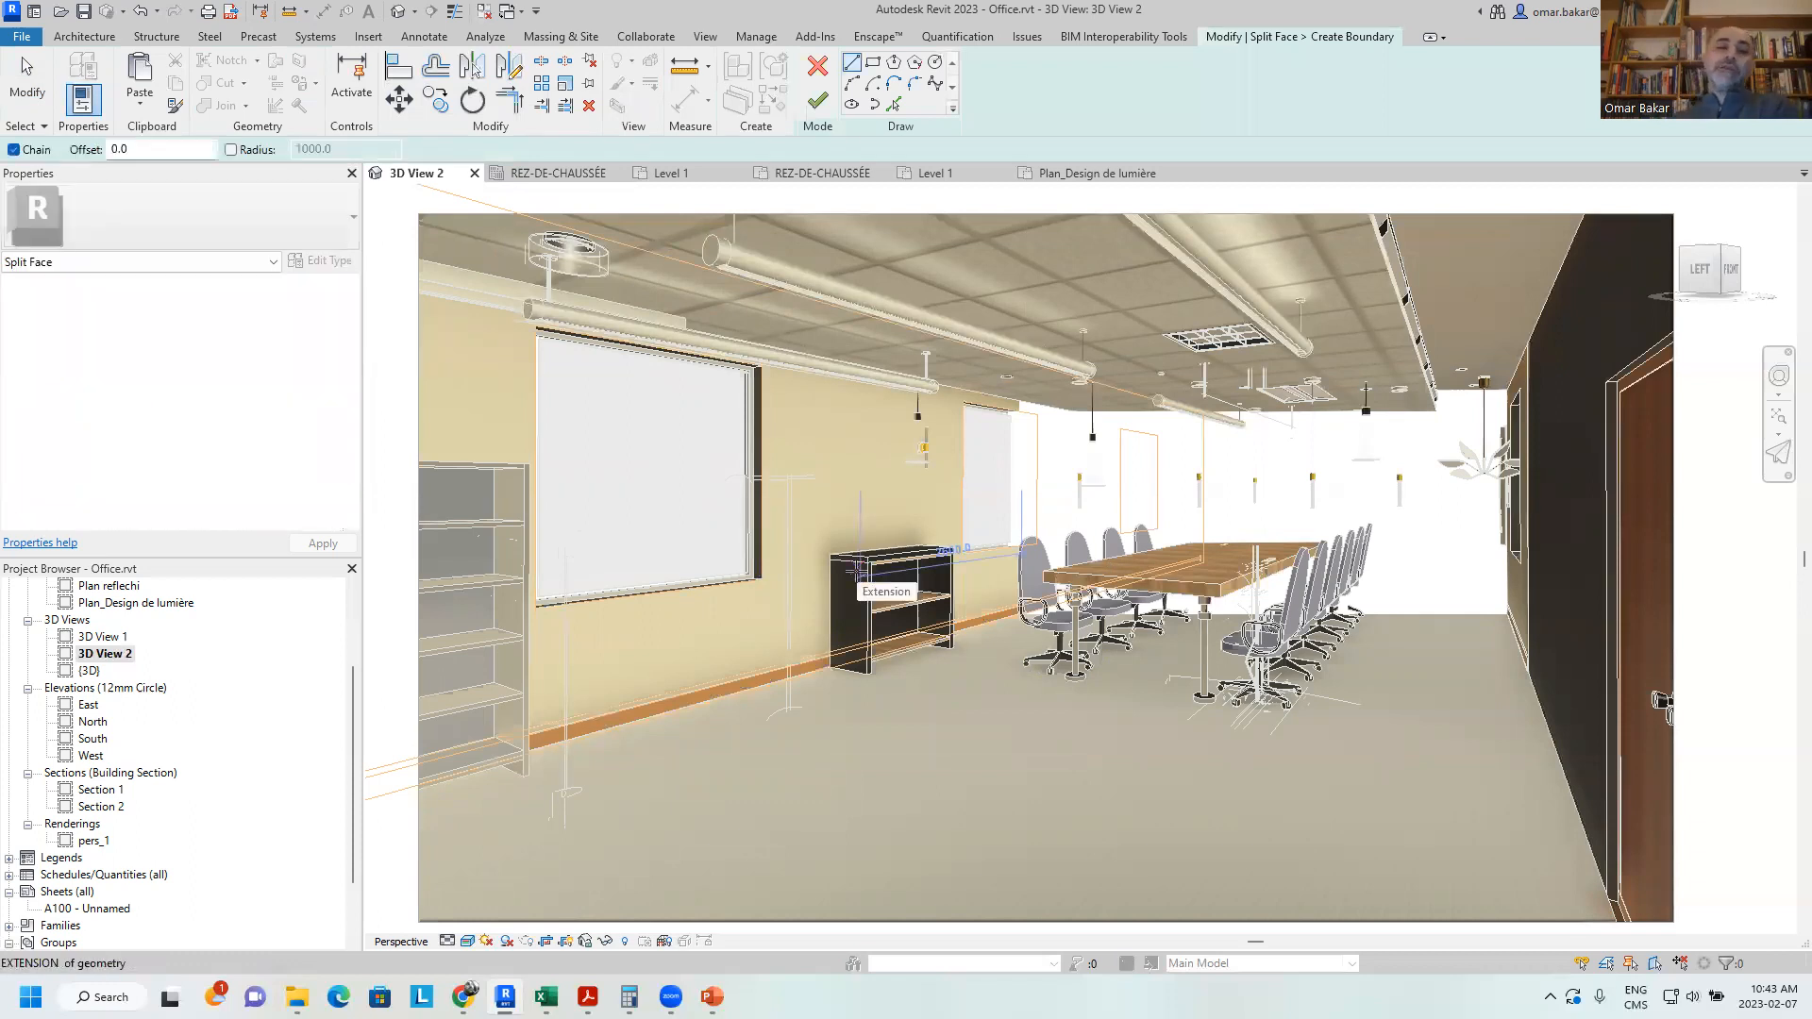
{"action": "left_click", "coordinate": [873, 62]}
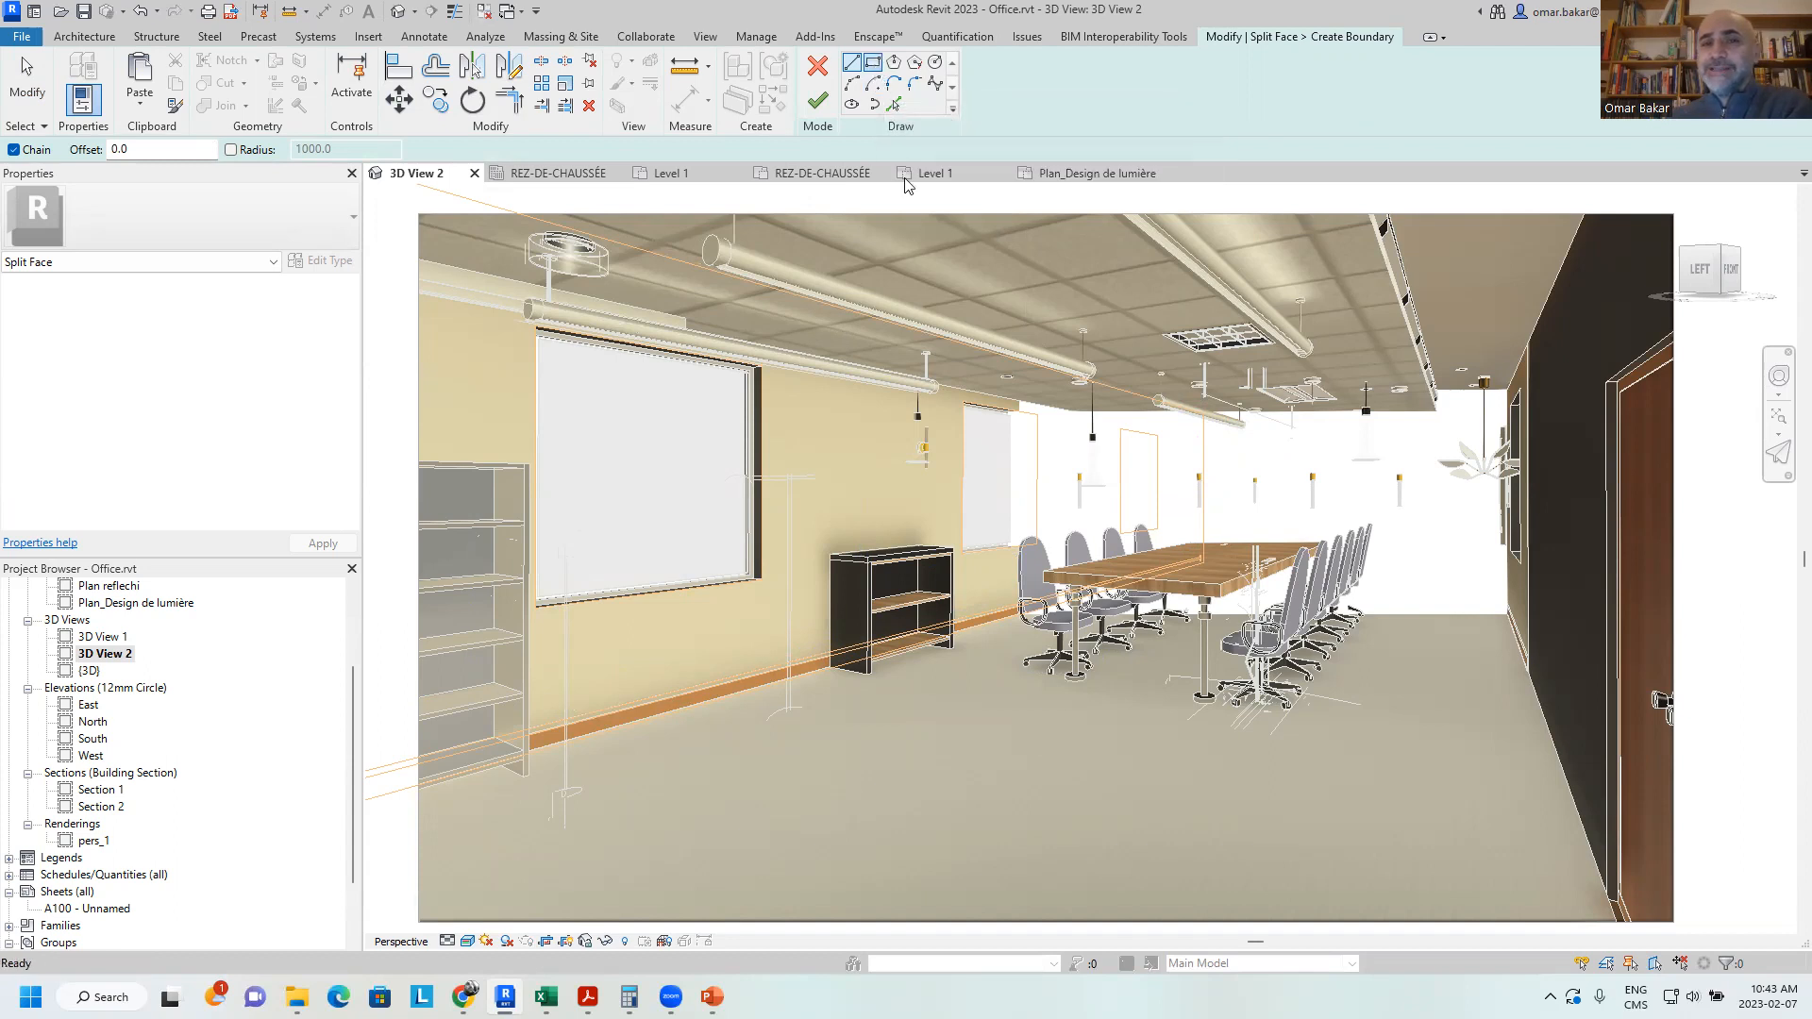
{"action": "left_click", "coordinate": [873, 418]}
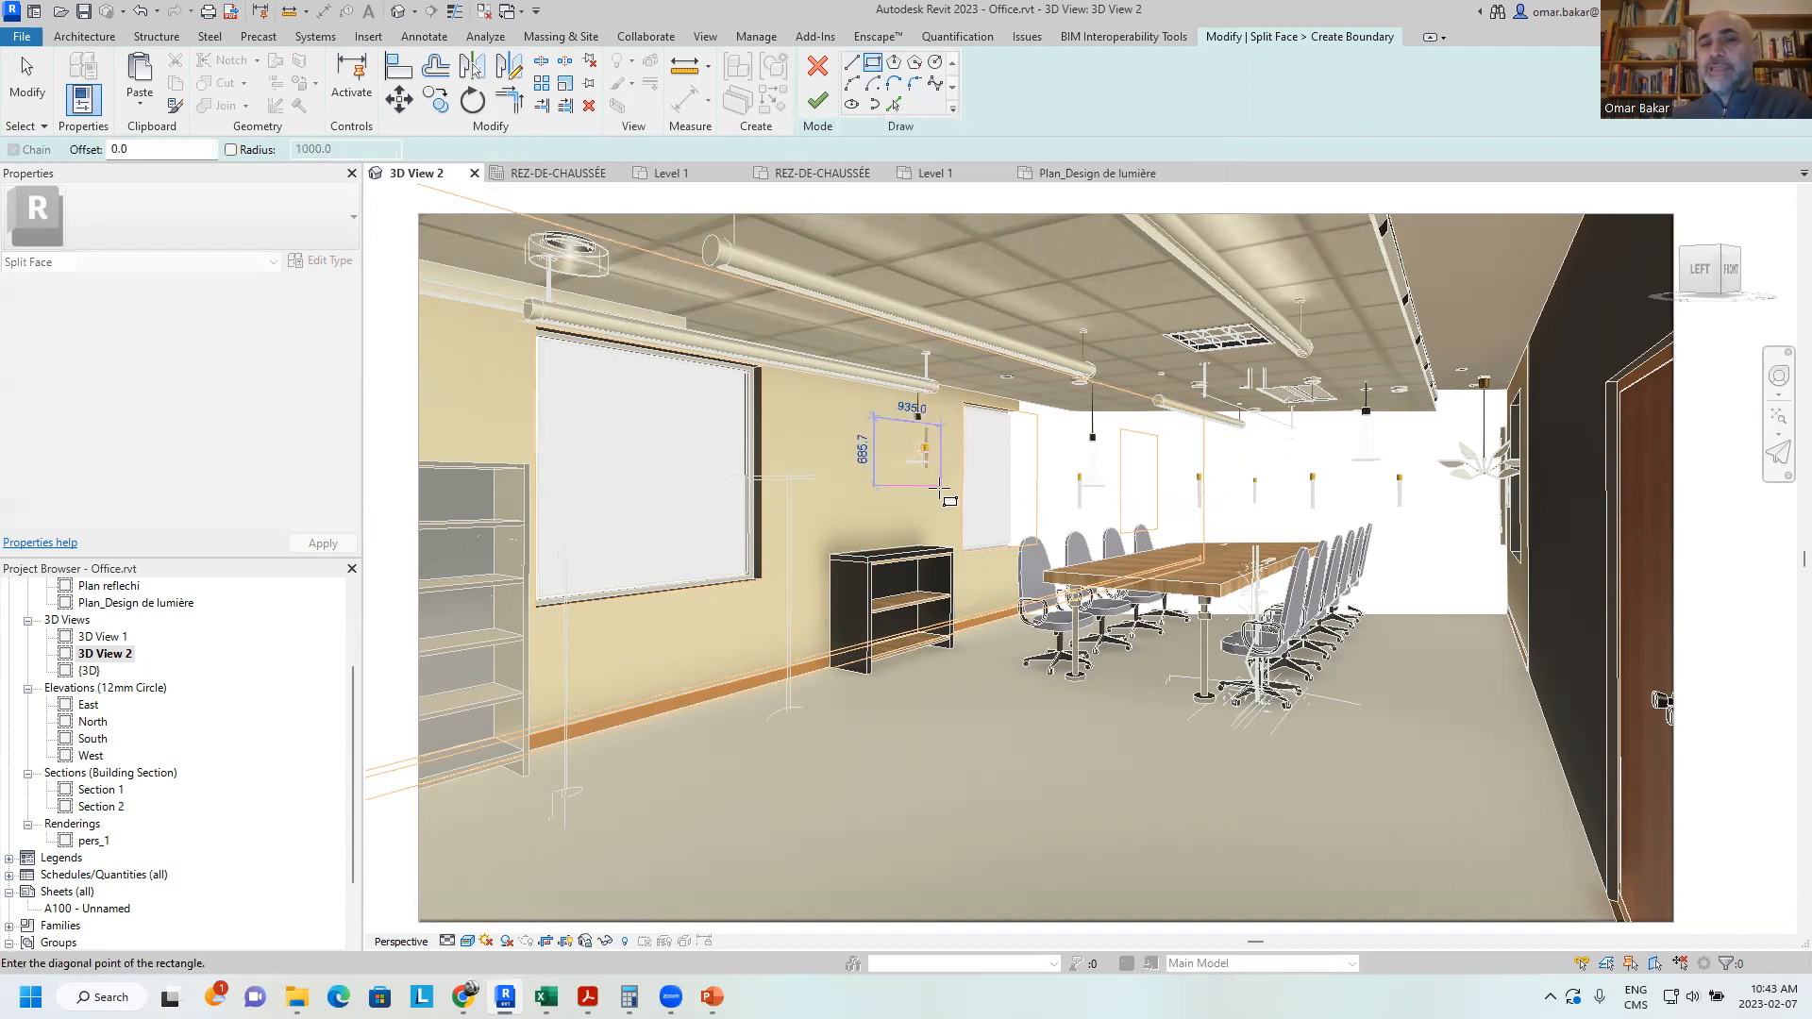
{"action": "left_click", "coordinate": [937, 522]}
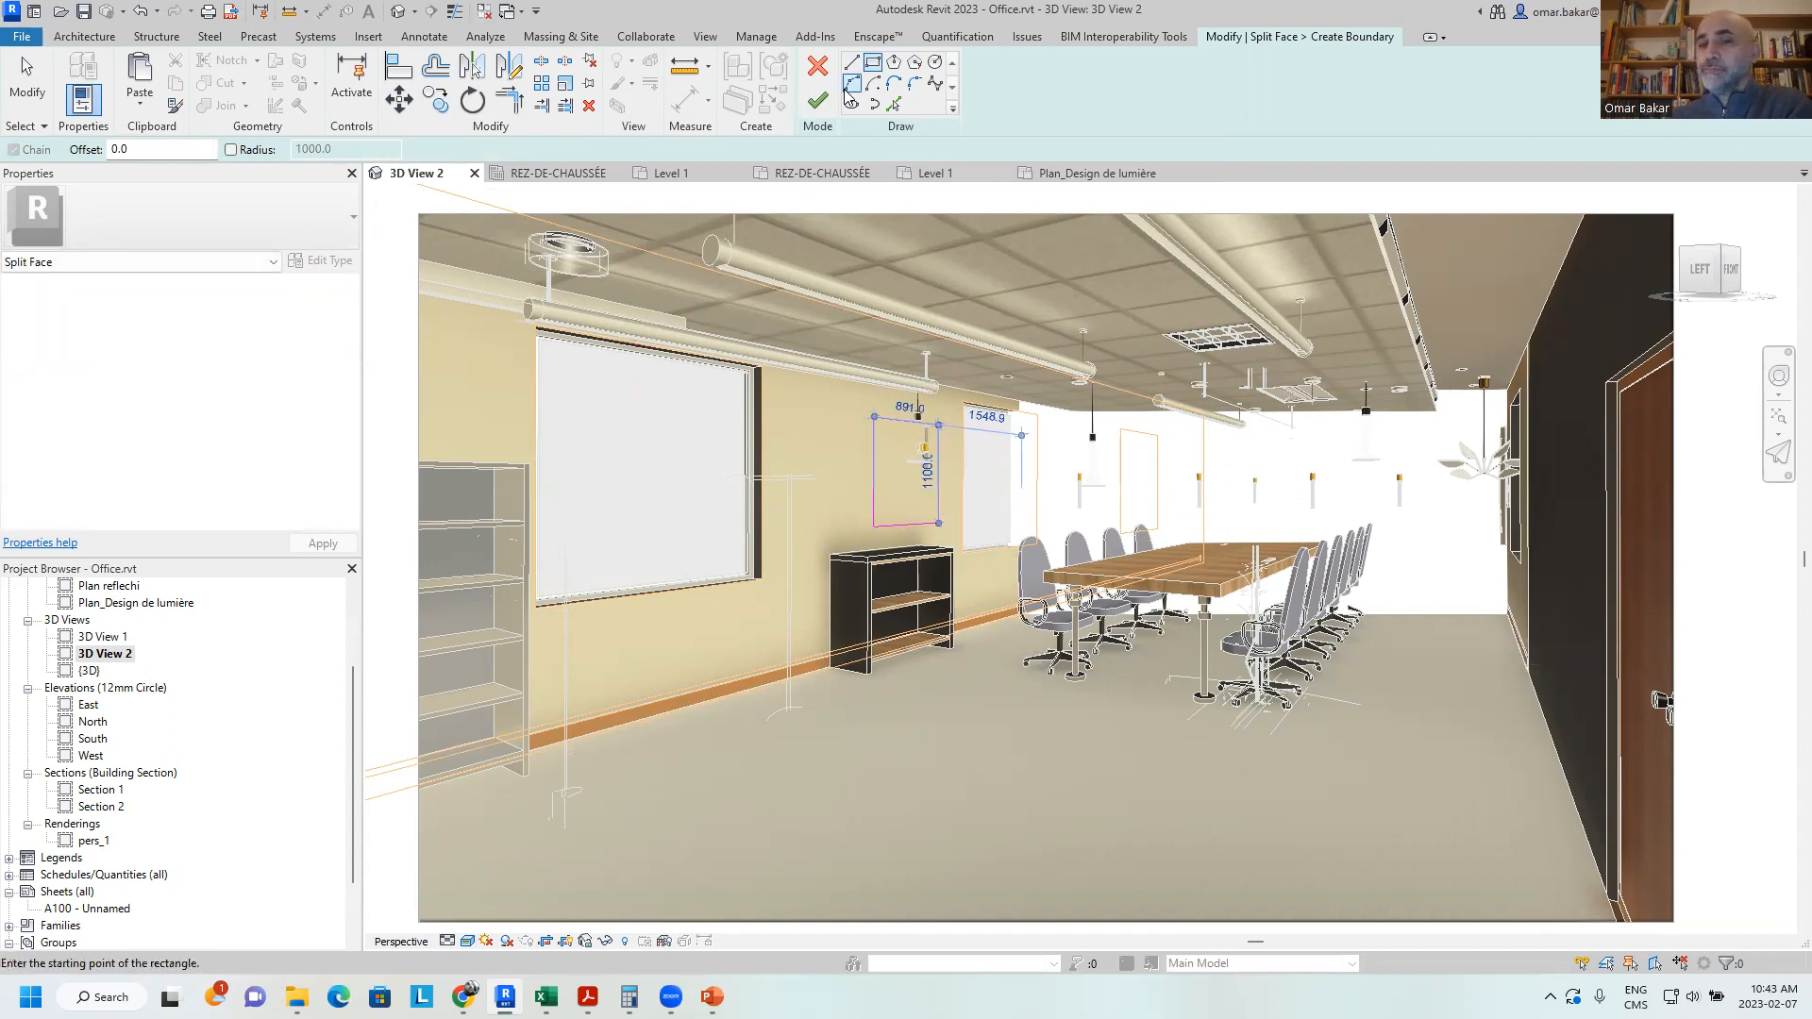
{"action": "left_click", "coordinate": [818, 102]}
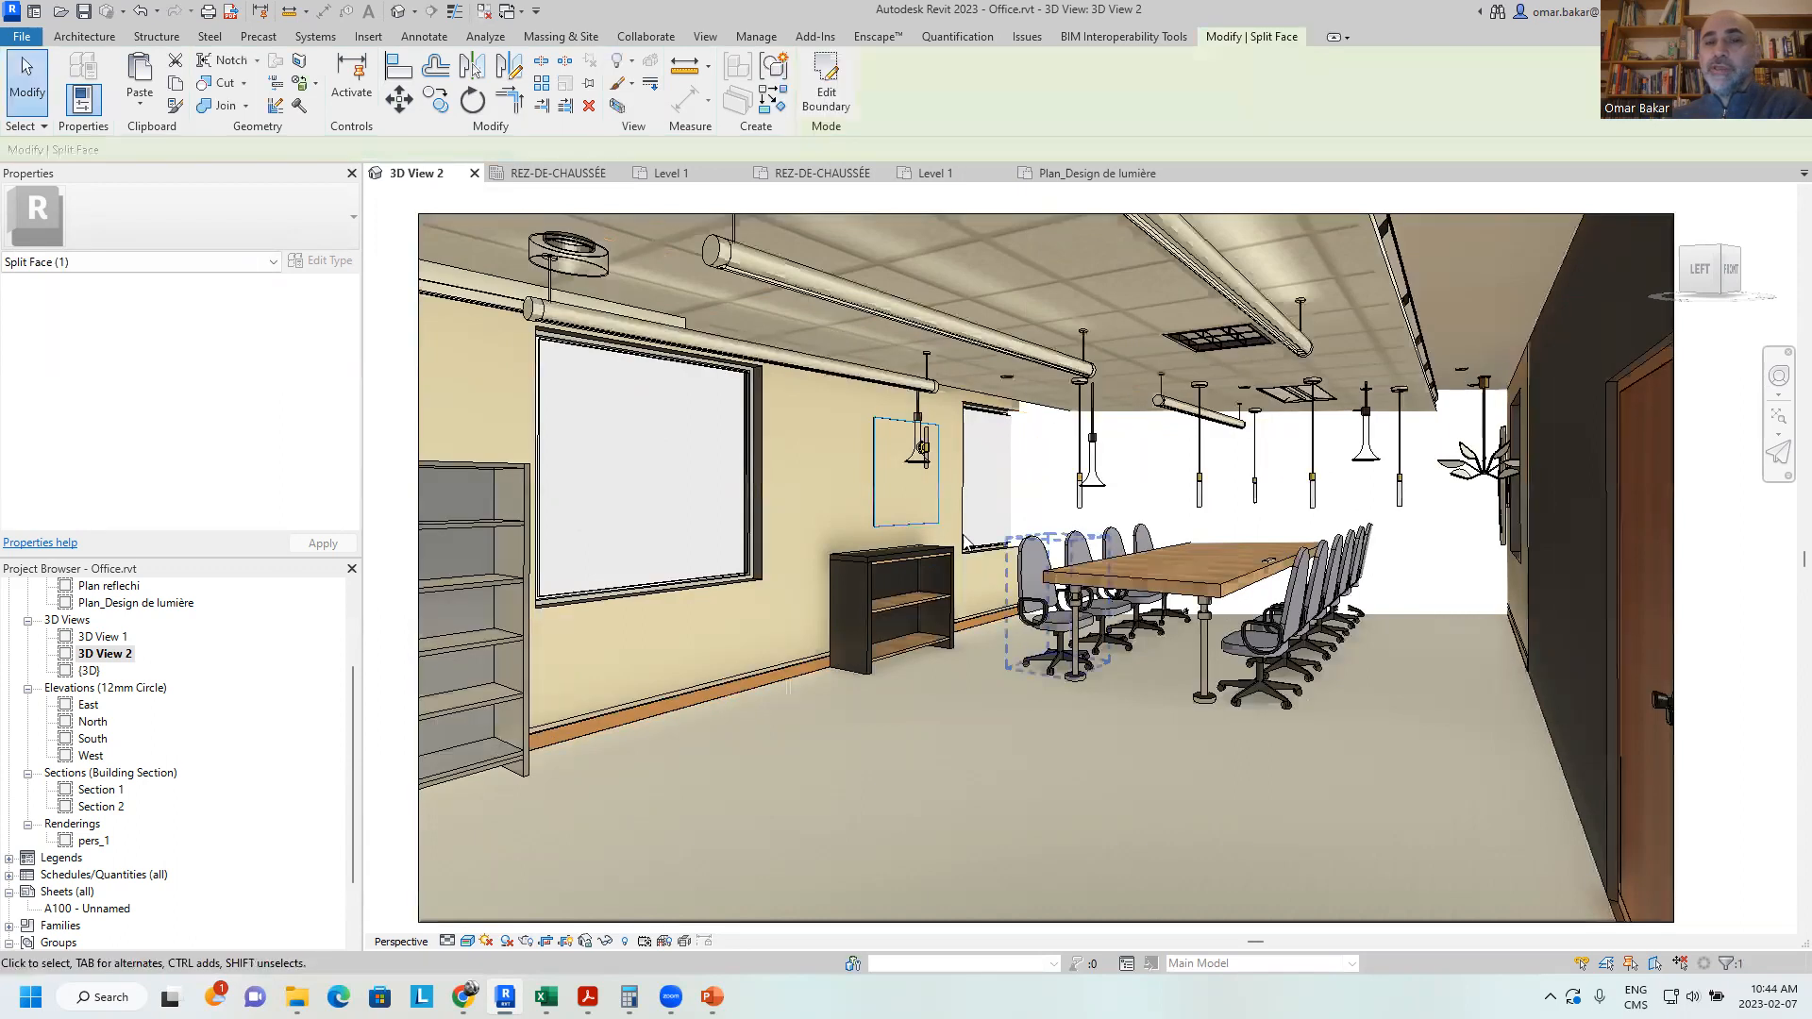
Paint the rectangular split region above the black bookcase with Brick, Soldier Course and end the Paint command
{"action": "left_click", "coordinate": [314, 87]}
{"action": "left_click", "coordinate": [337, 113]}
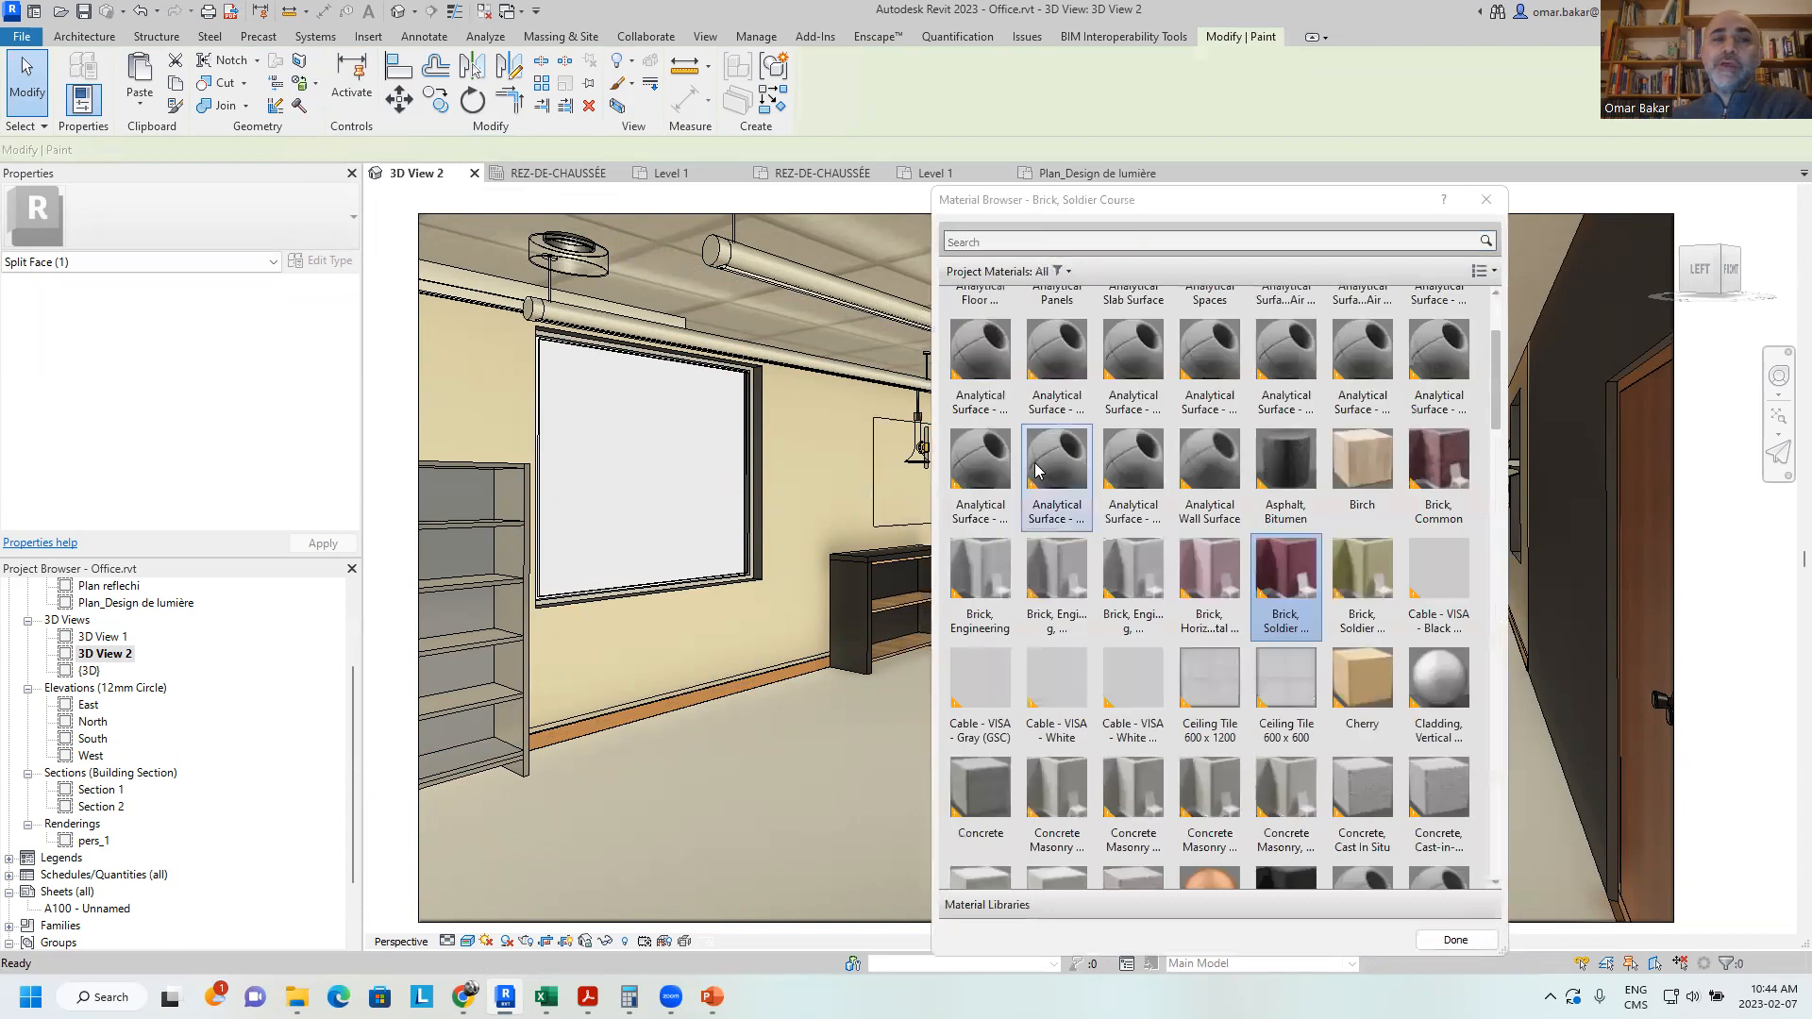
{"action": "left_click", "coordinate": [902, 472]}
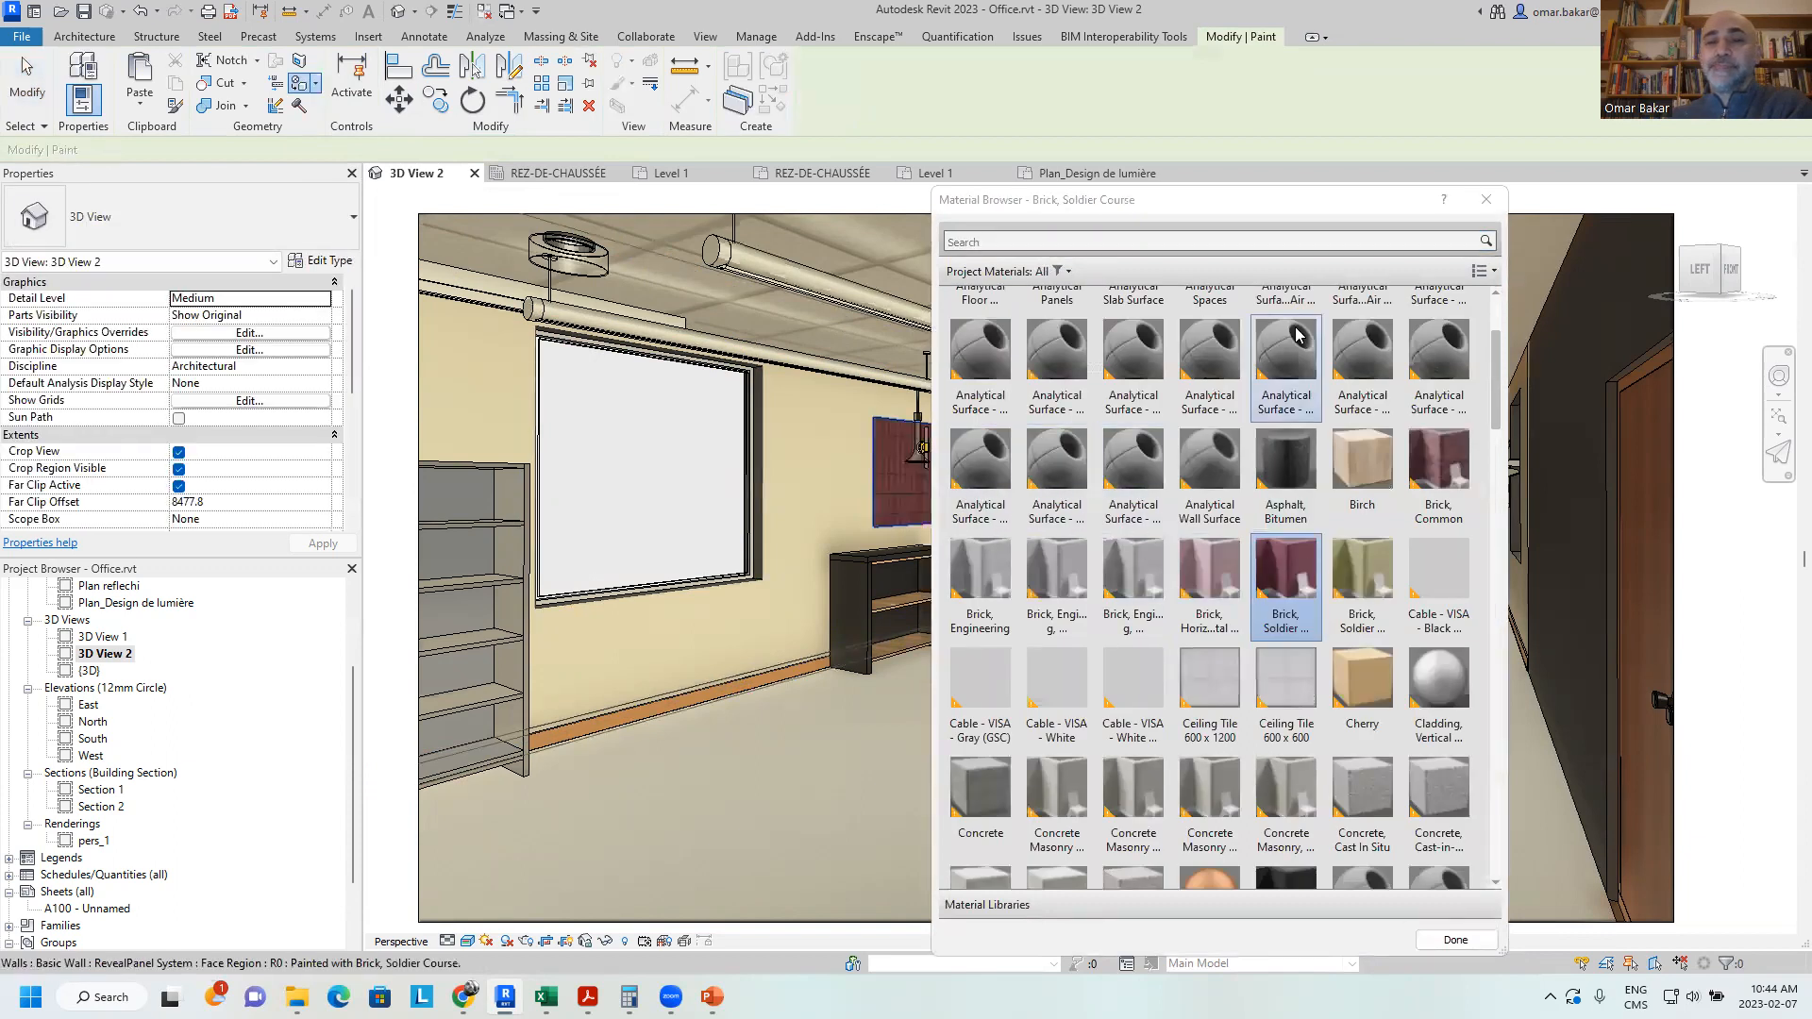
{"action": "left_click", "coordinate": [1486, 200]}
{"action": "key", "text": "Escape"}
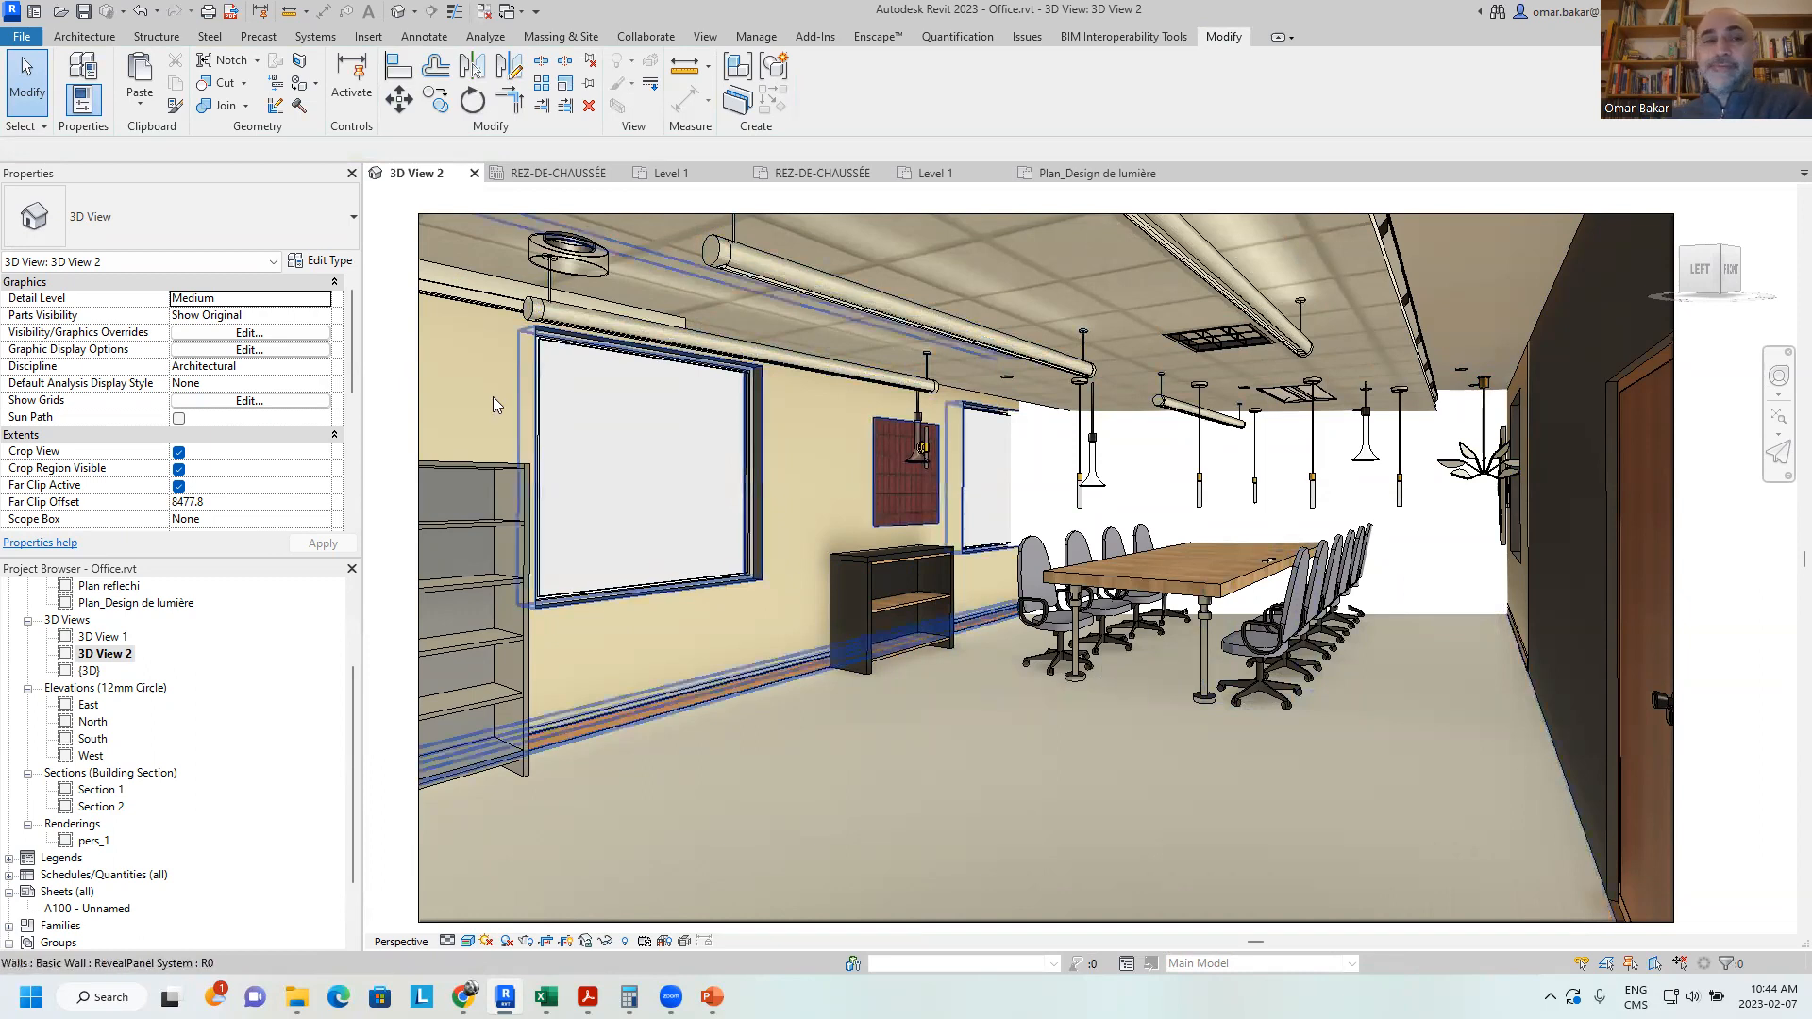
{"action": "left_click", "coordinate": [300, 60]}
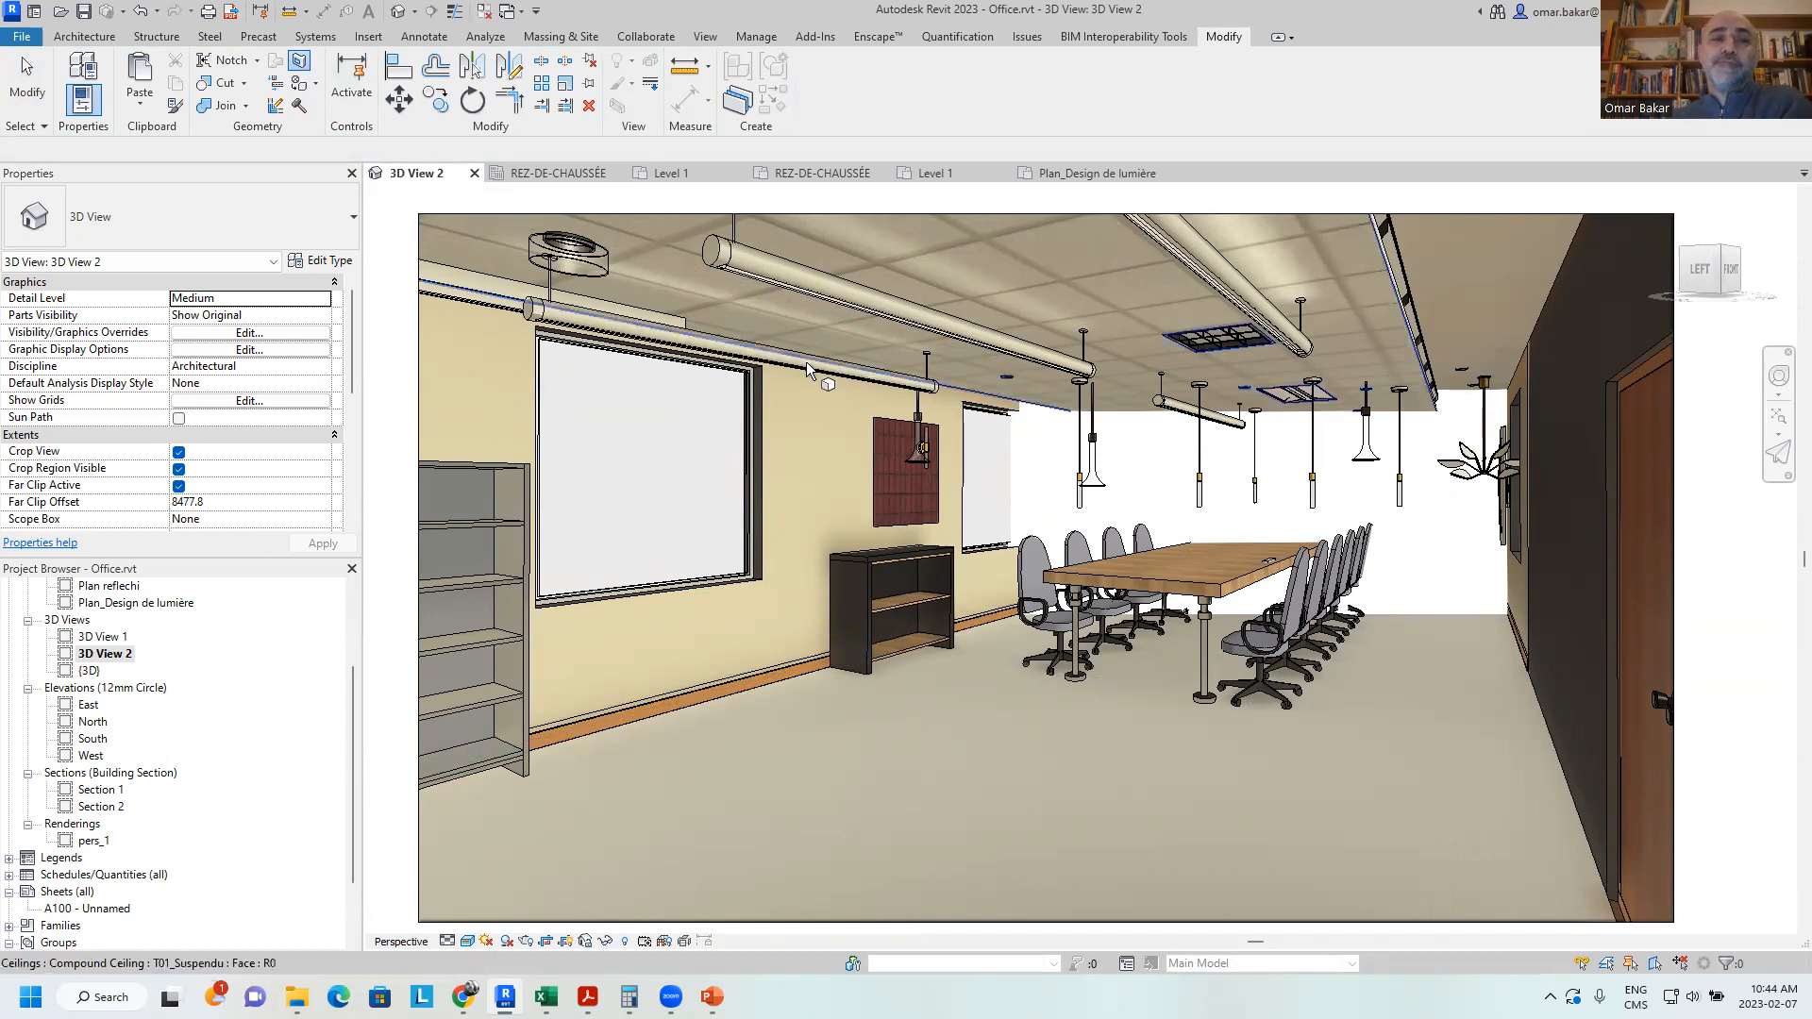
{"action": "left_click", "coordinate": [802, 462]}
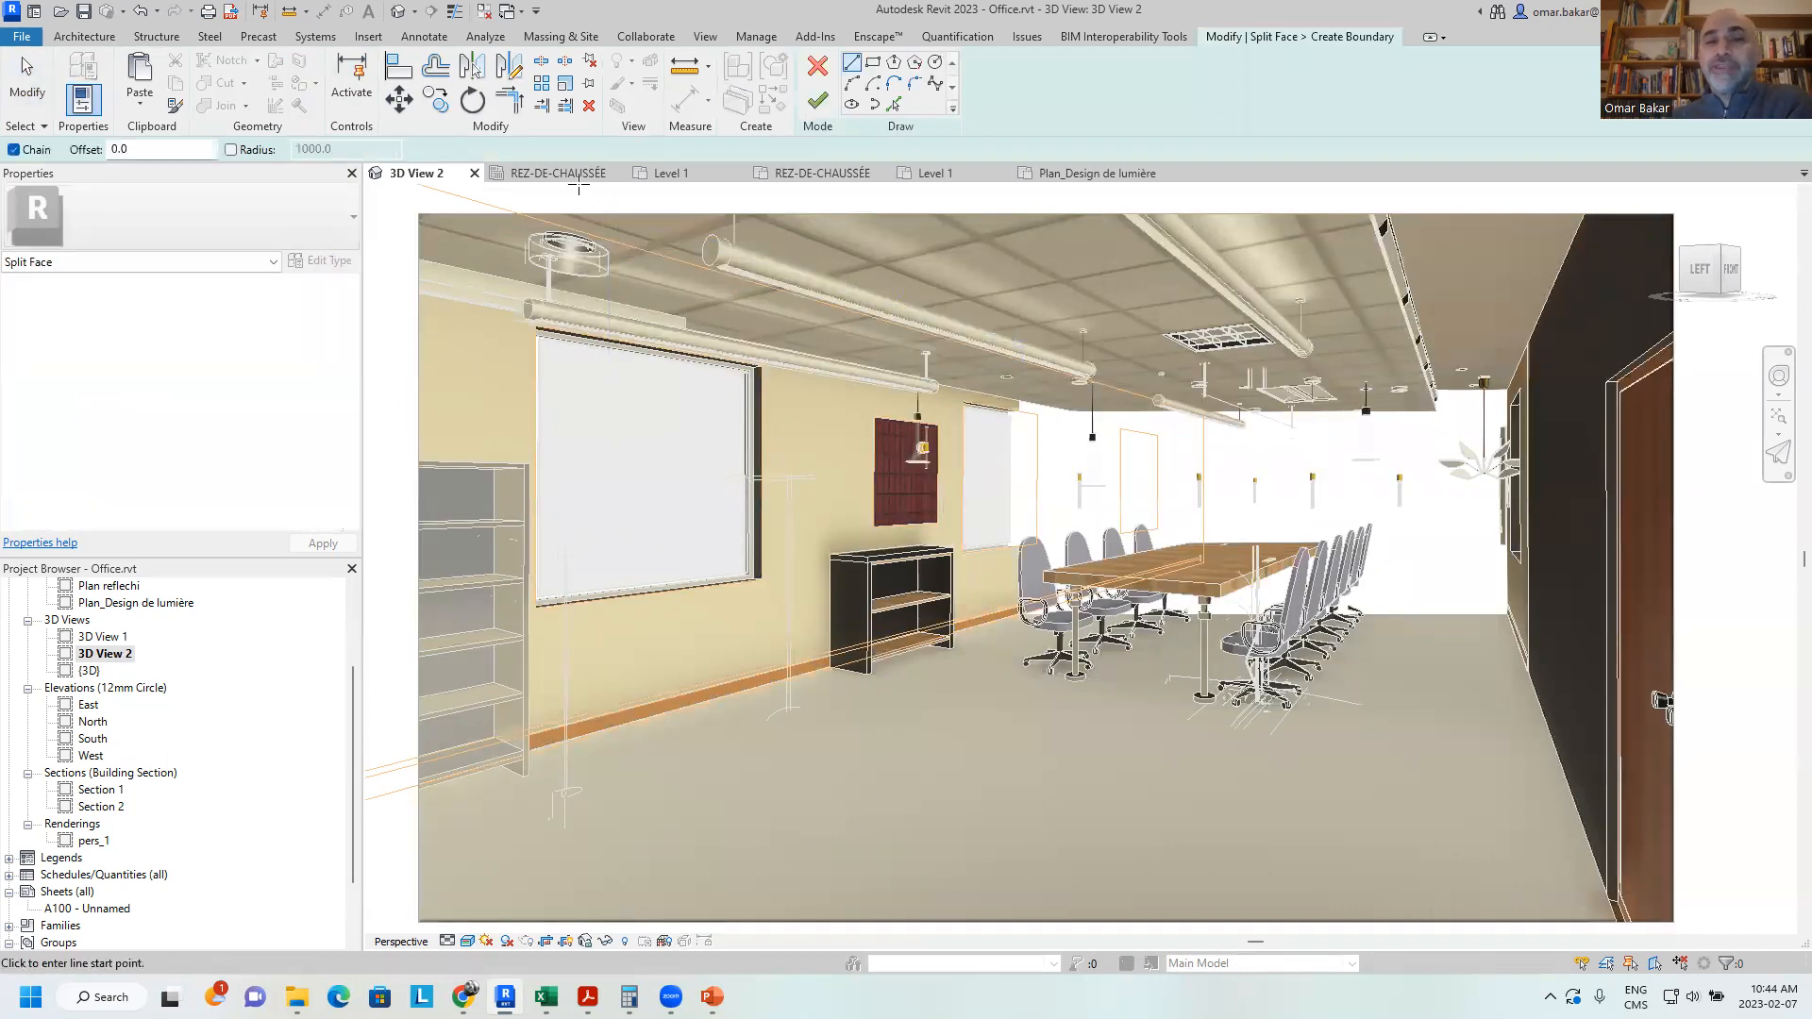
{"action": "left_click", "coordinate": [800, 304]}
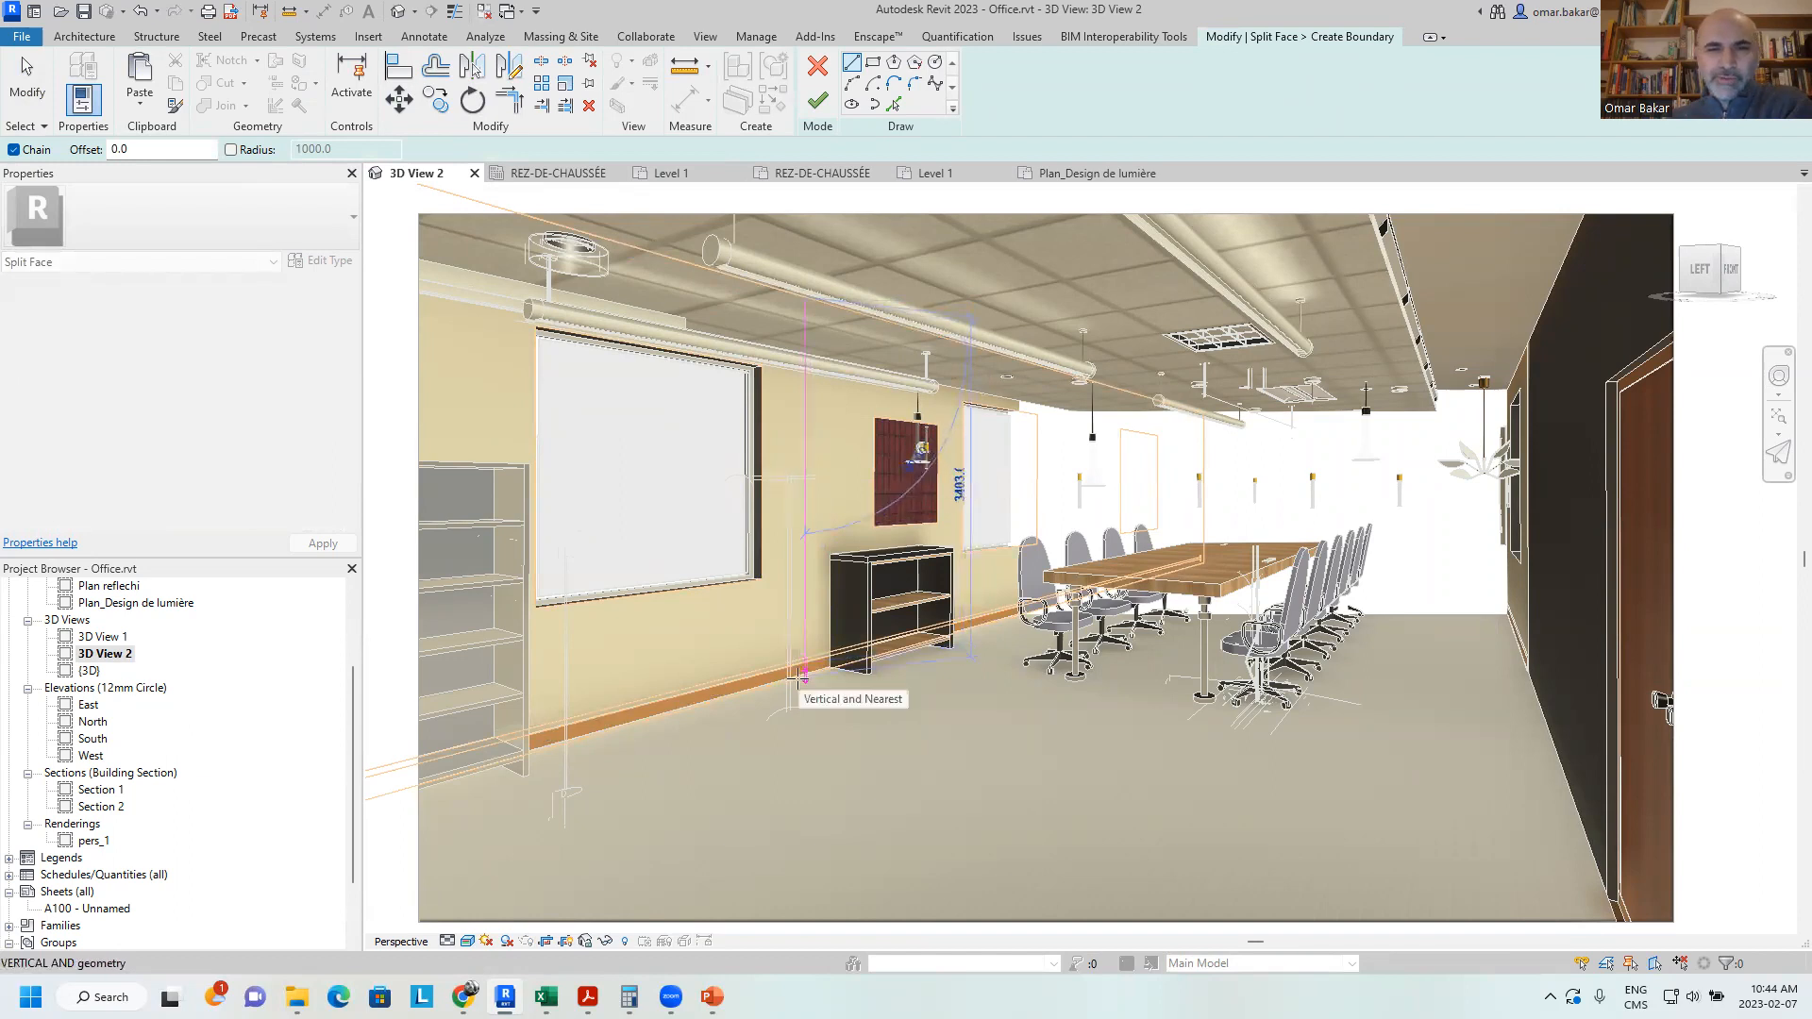
{"action": "left_click", "coordinate": [800, 678]}
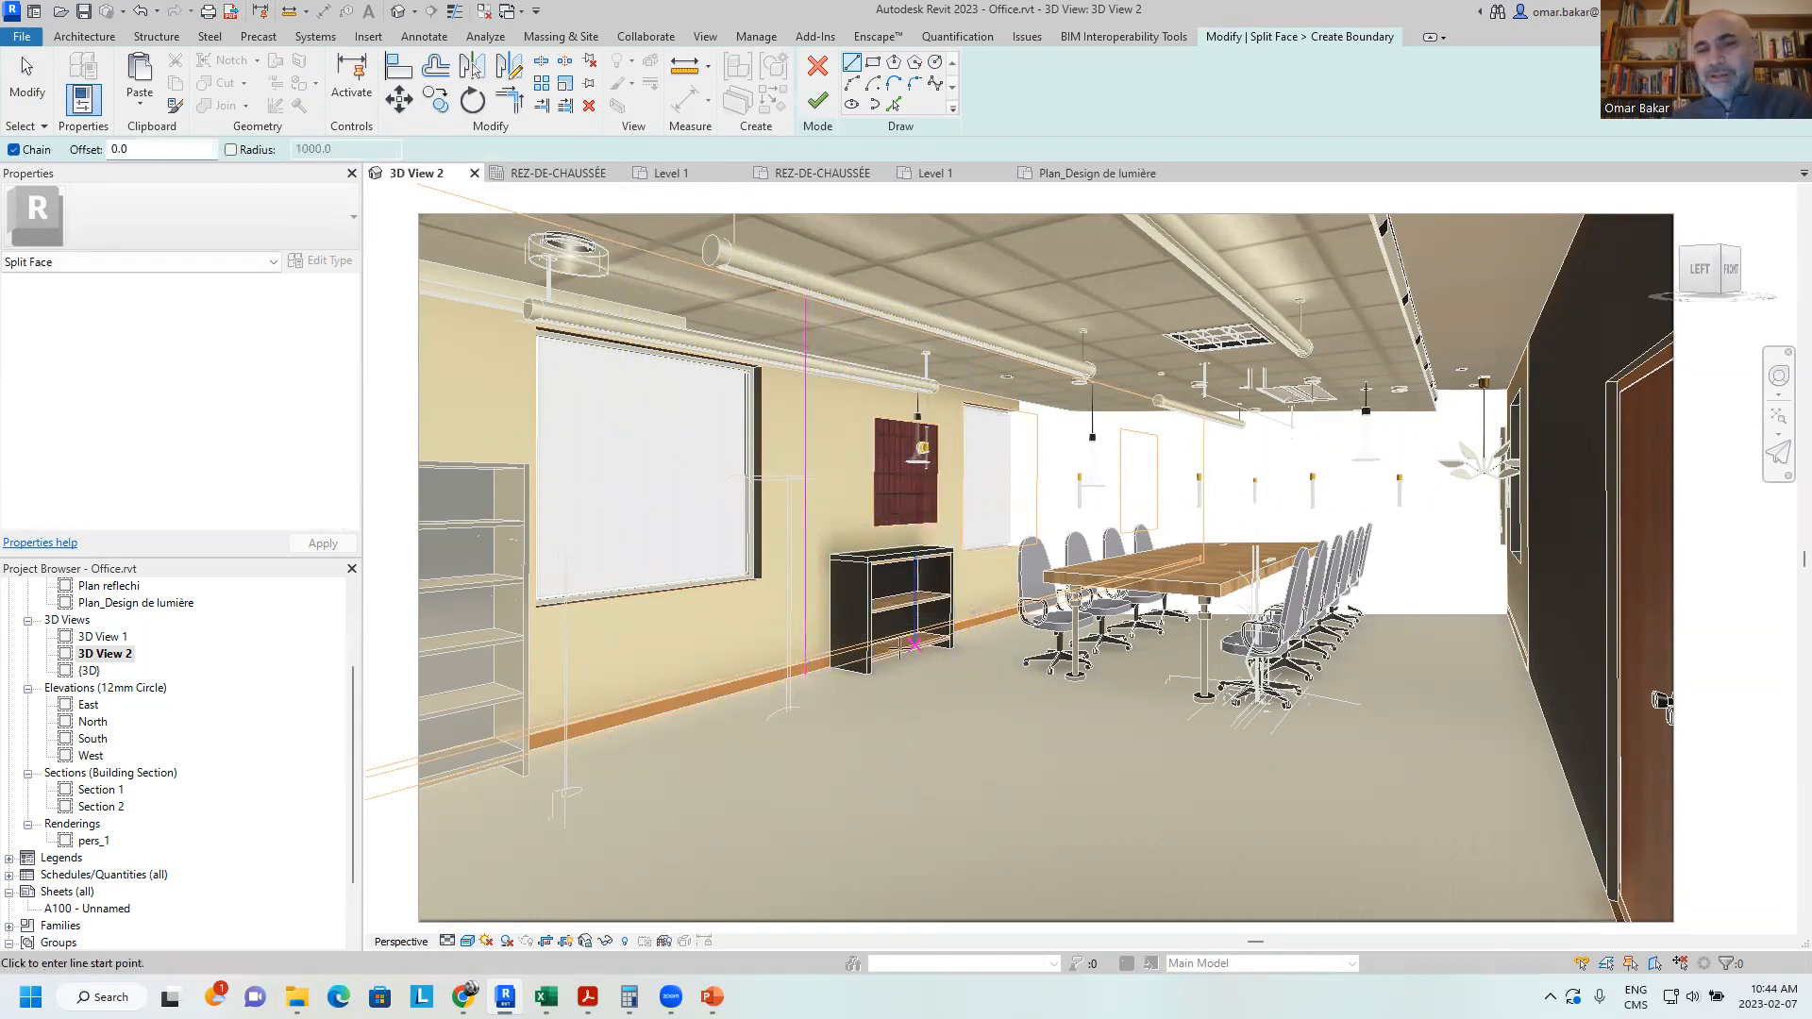
{"action": "key", "text": "Escape"}
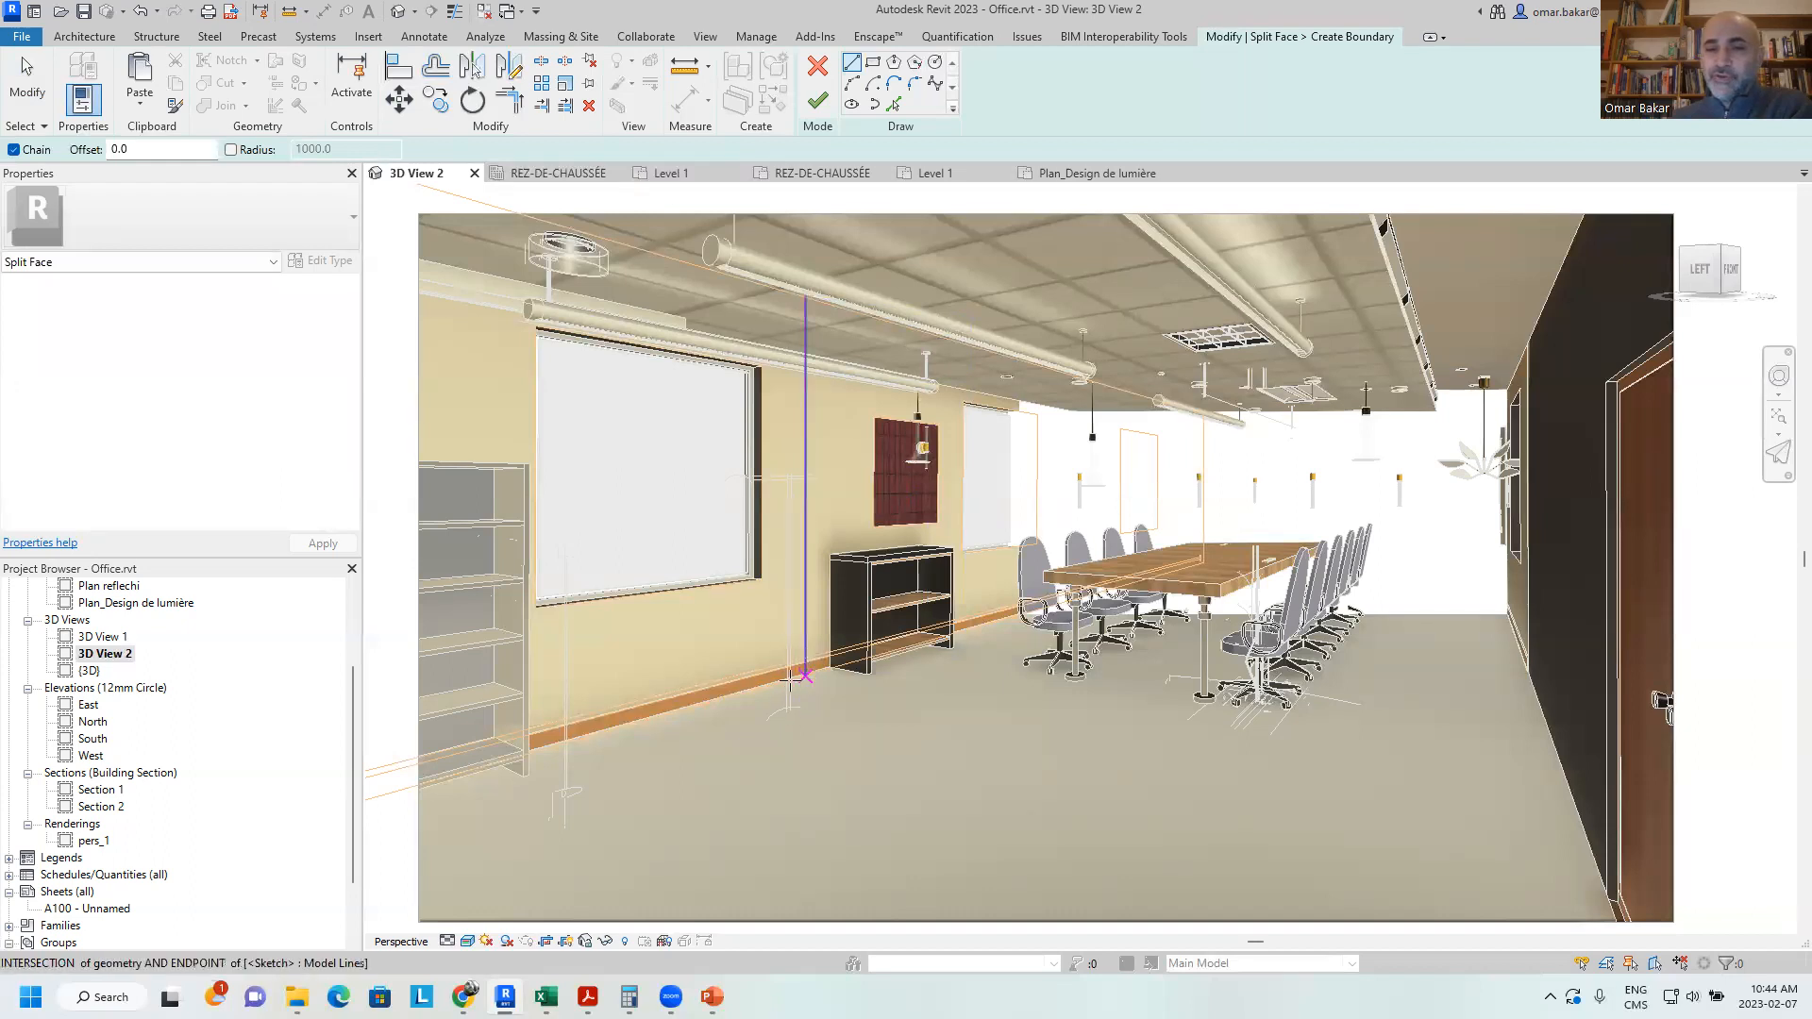
{"action": "key", "text": "Escape"}
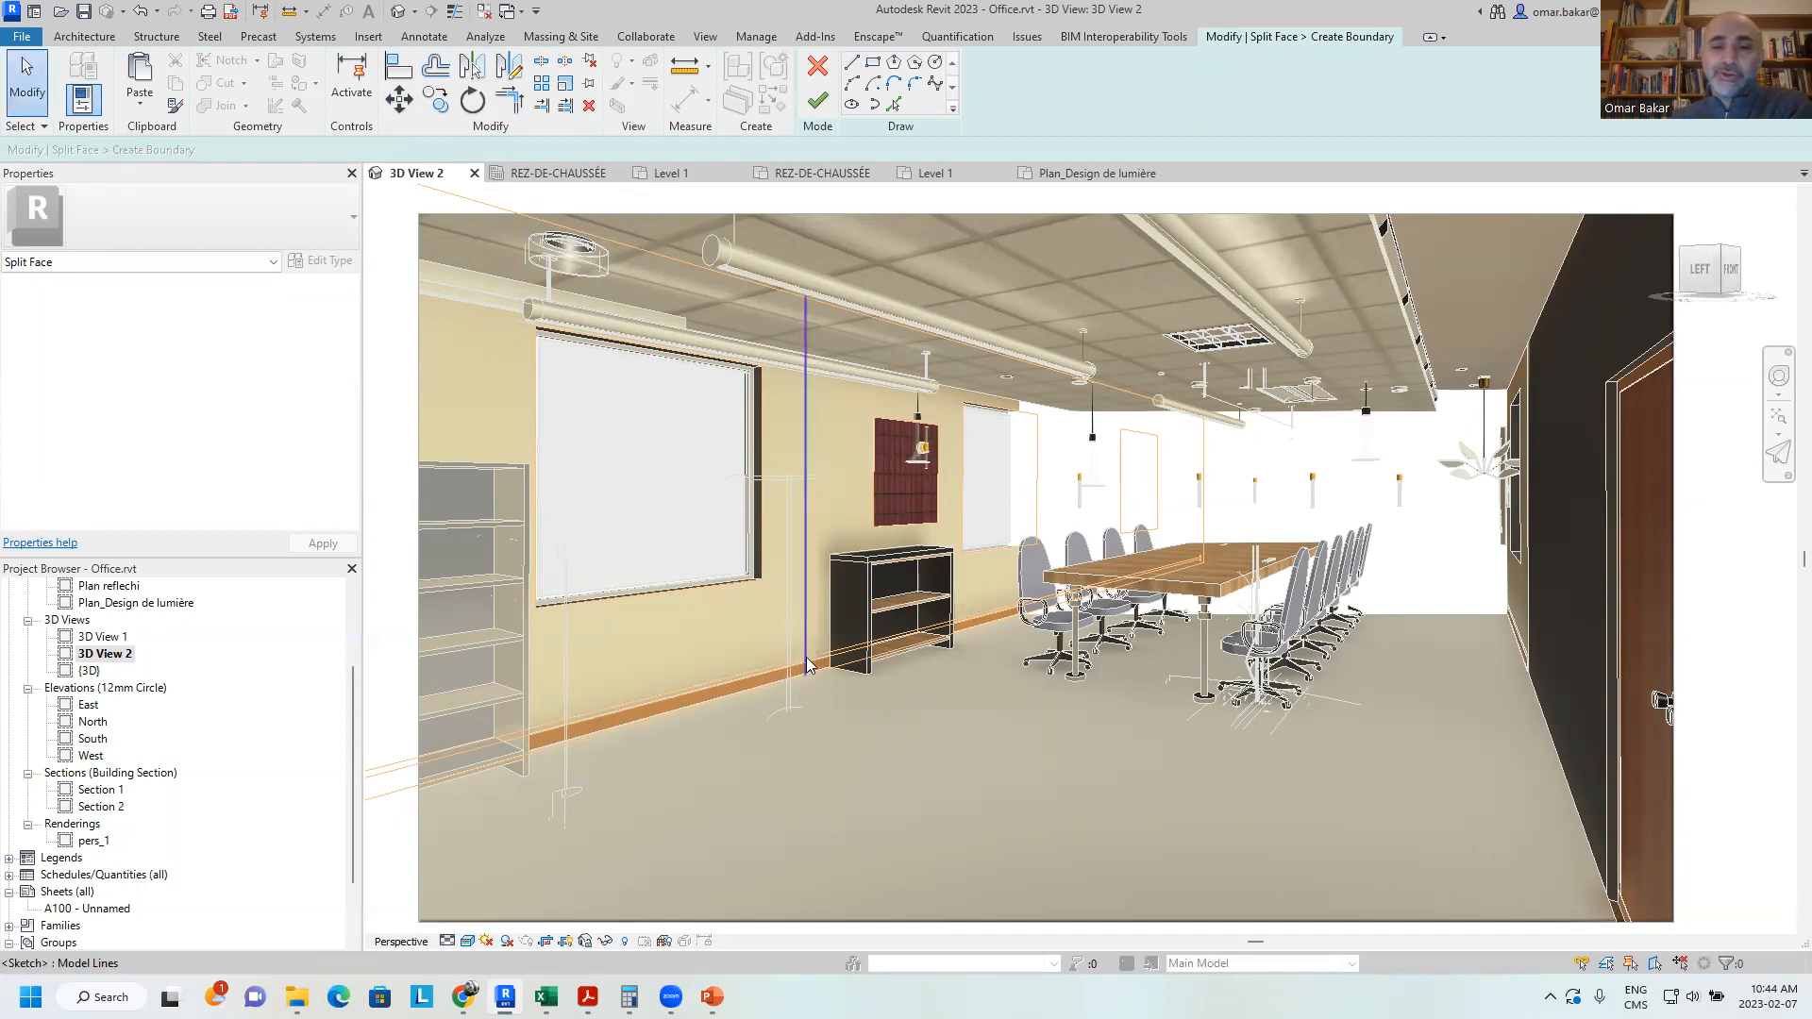
{"action": "left_click", "coordinate": [805, 661]}
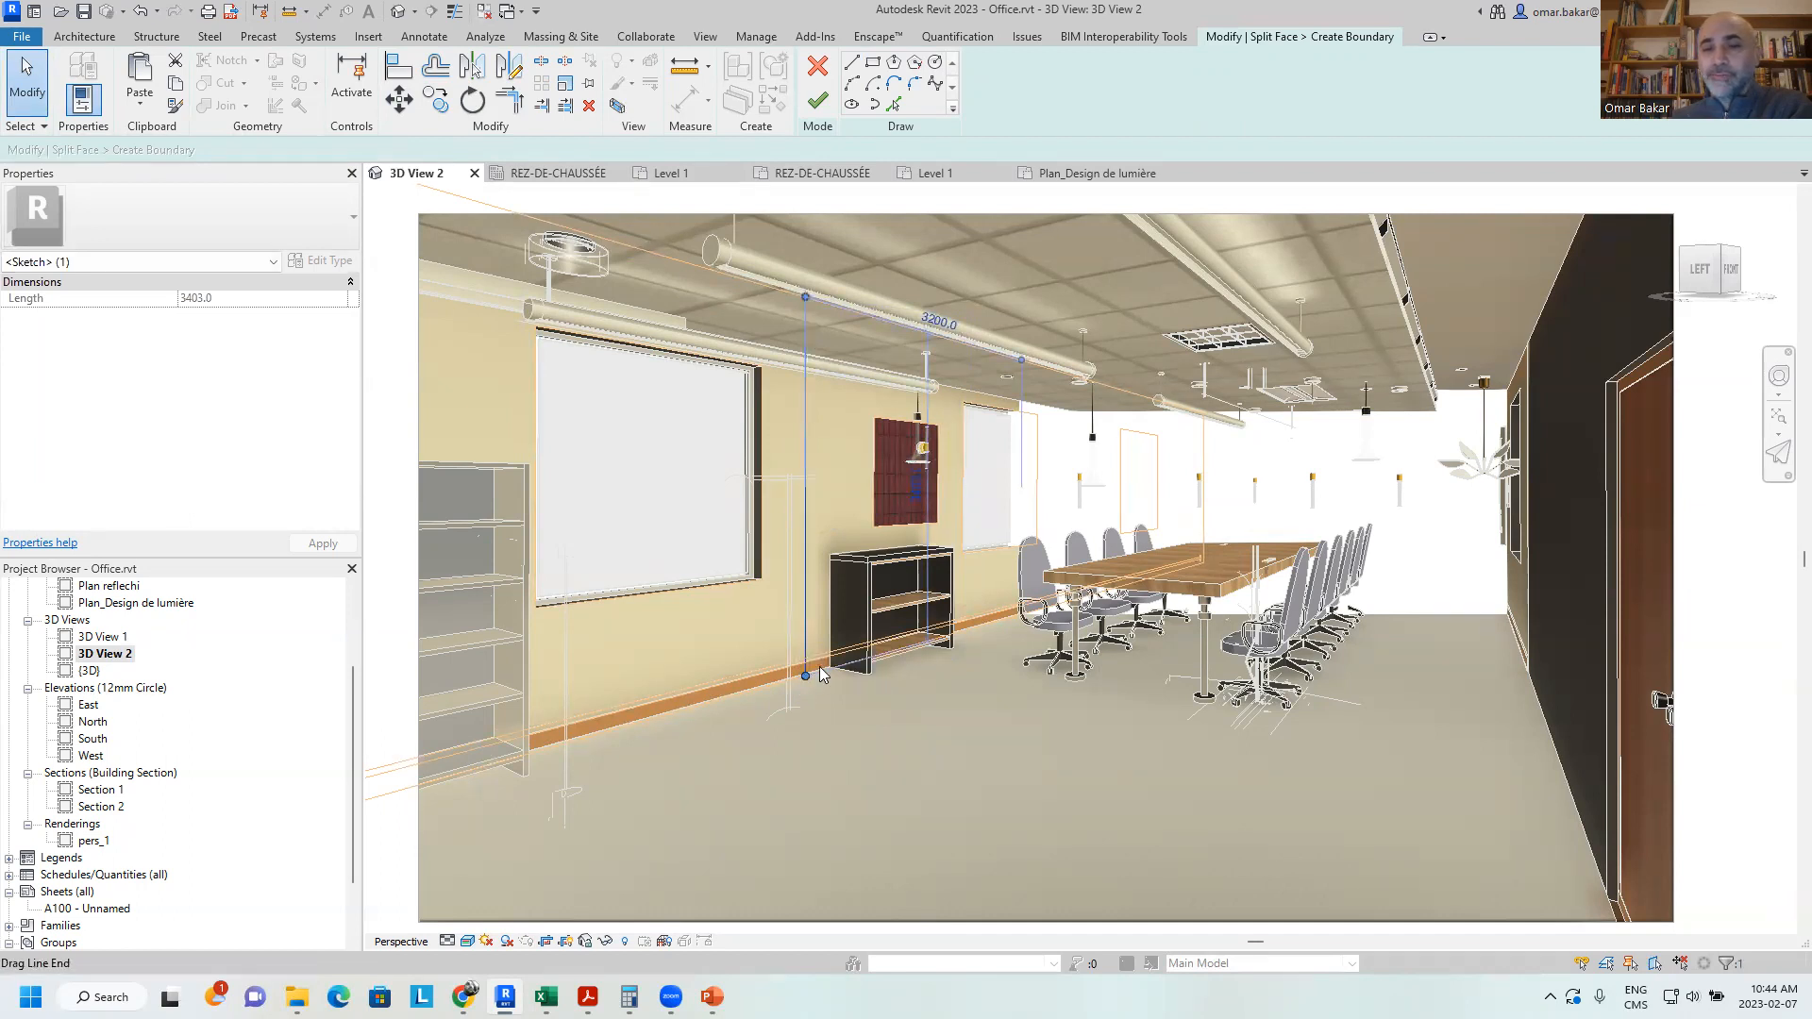
{"action": "mouse_move", "coordinate": [833, 633]}
{"action": "left_mouse_down"}
{"action": "mouse_move", "coordinate": [1036, 512]}
{"action": "mouse_move", "coordinate": [1203, 539]}
{"action": "left_mouse_up"}
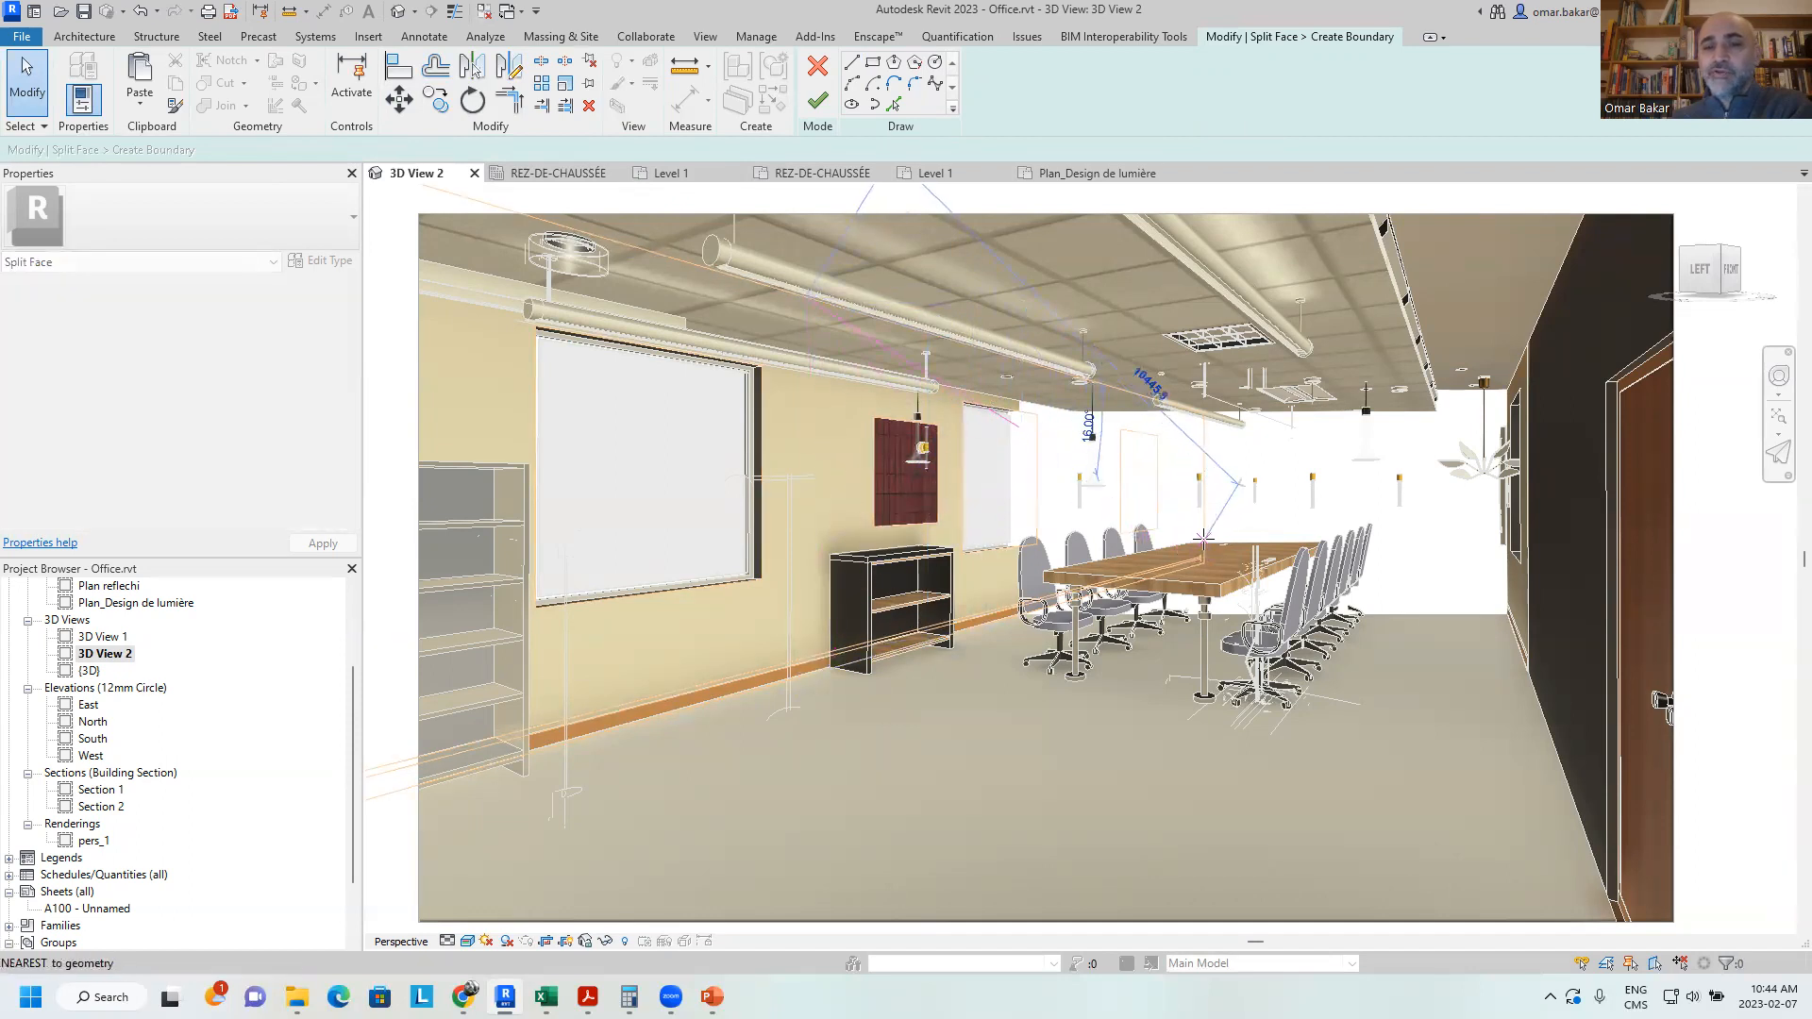
{"action": "left_click", "coordinate": [1203, 539]}
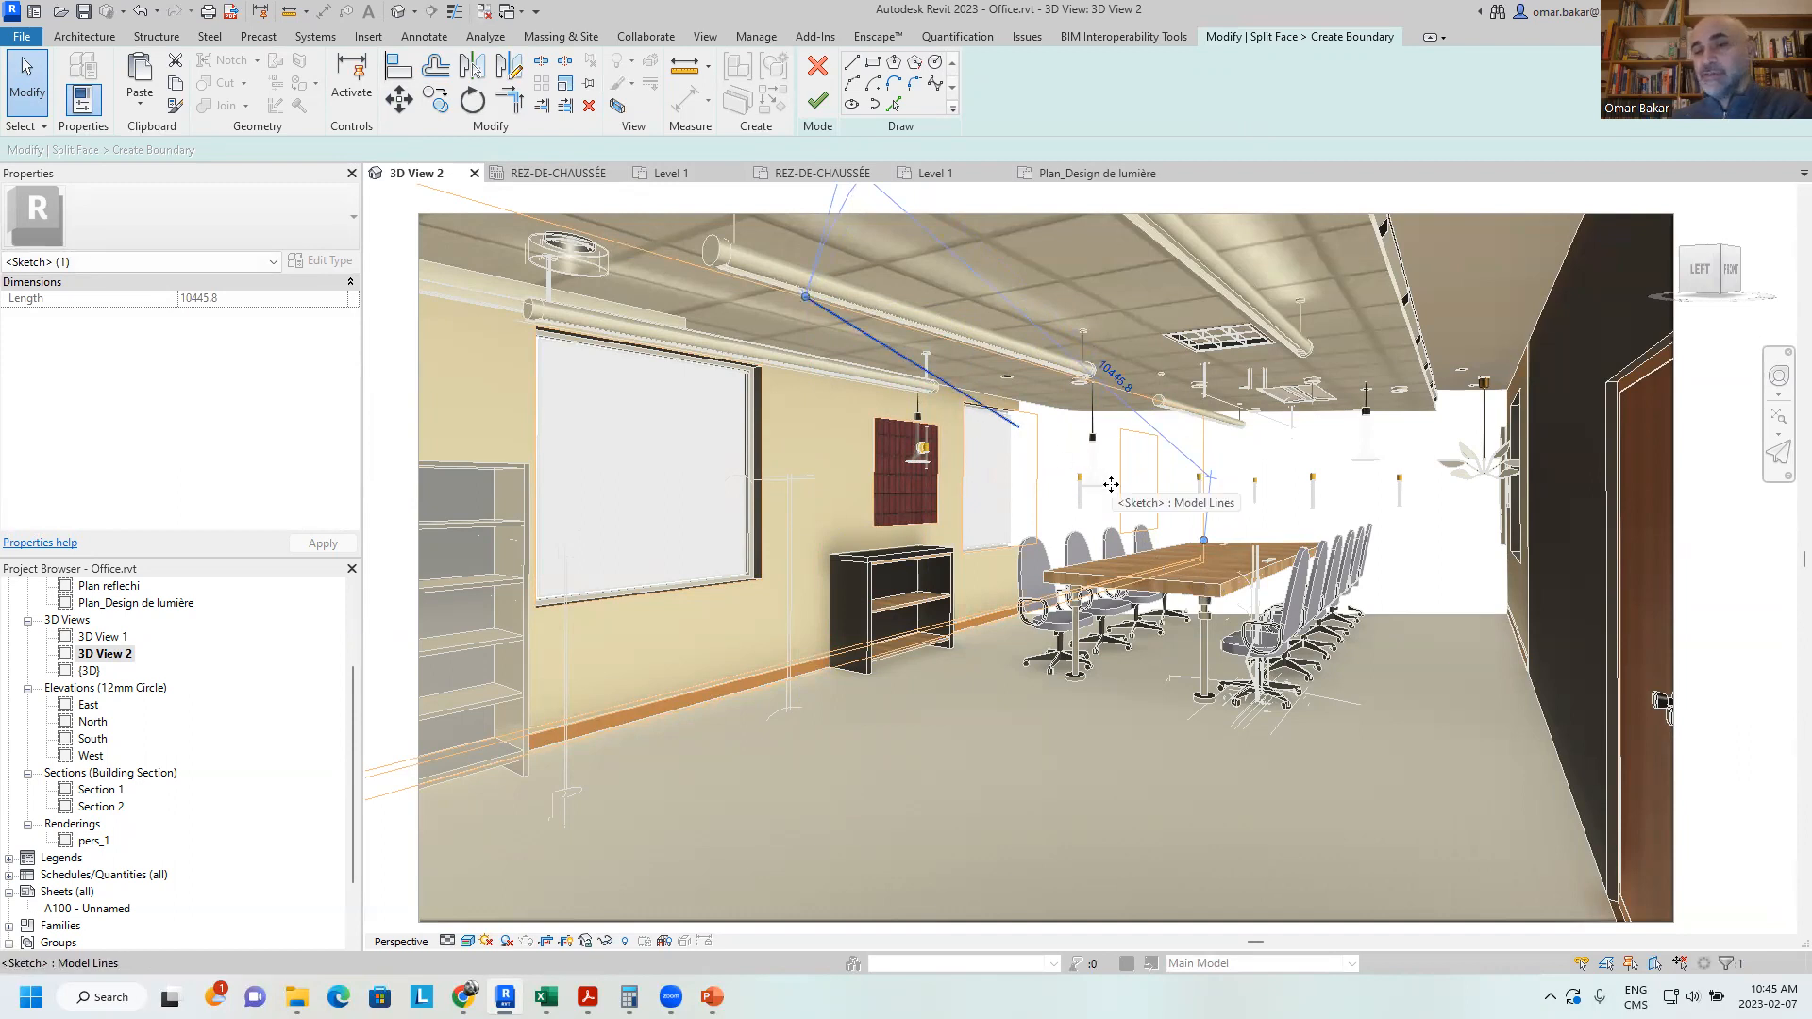
{"action": "left_click", "coordinate": [818, 68]}
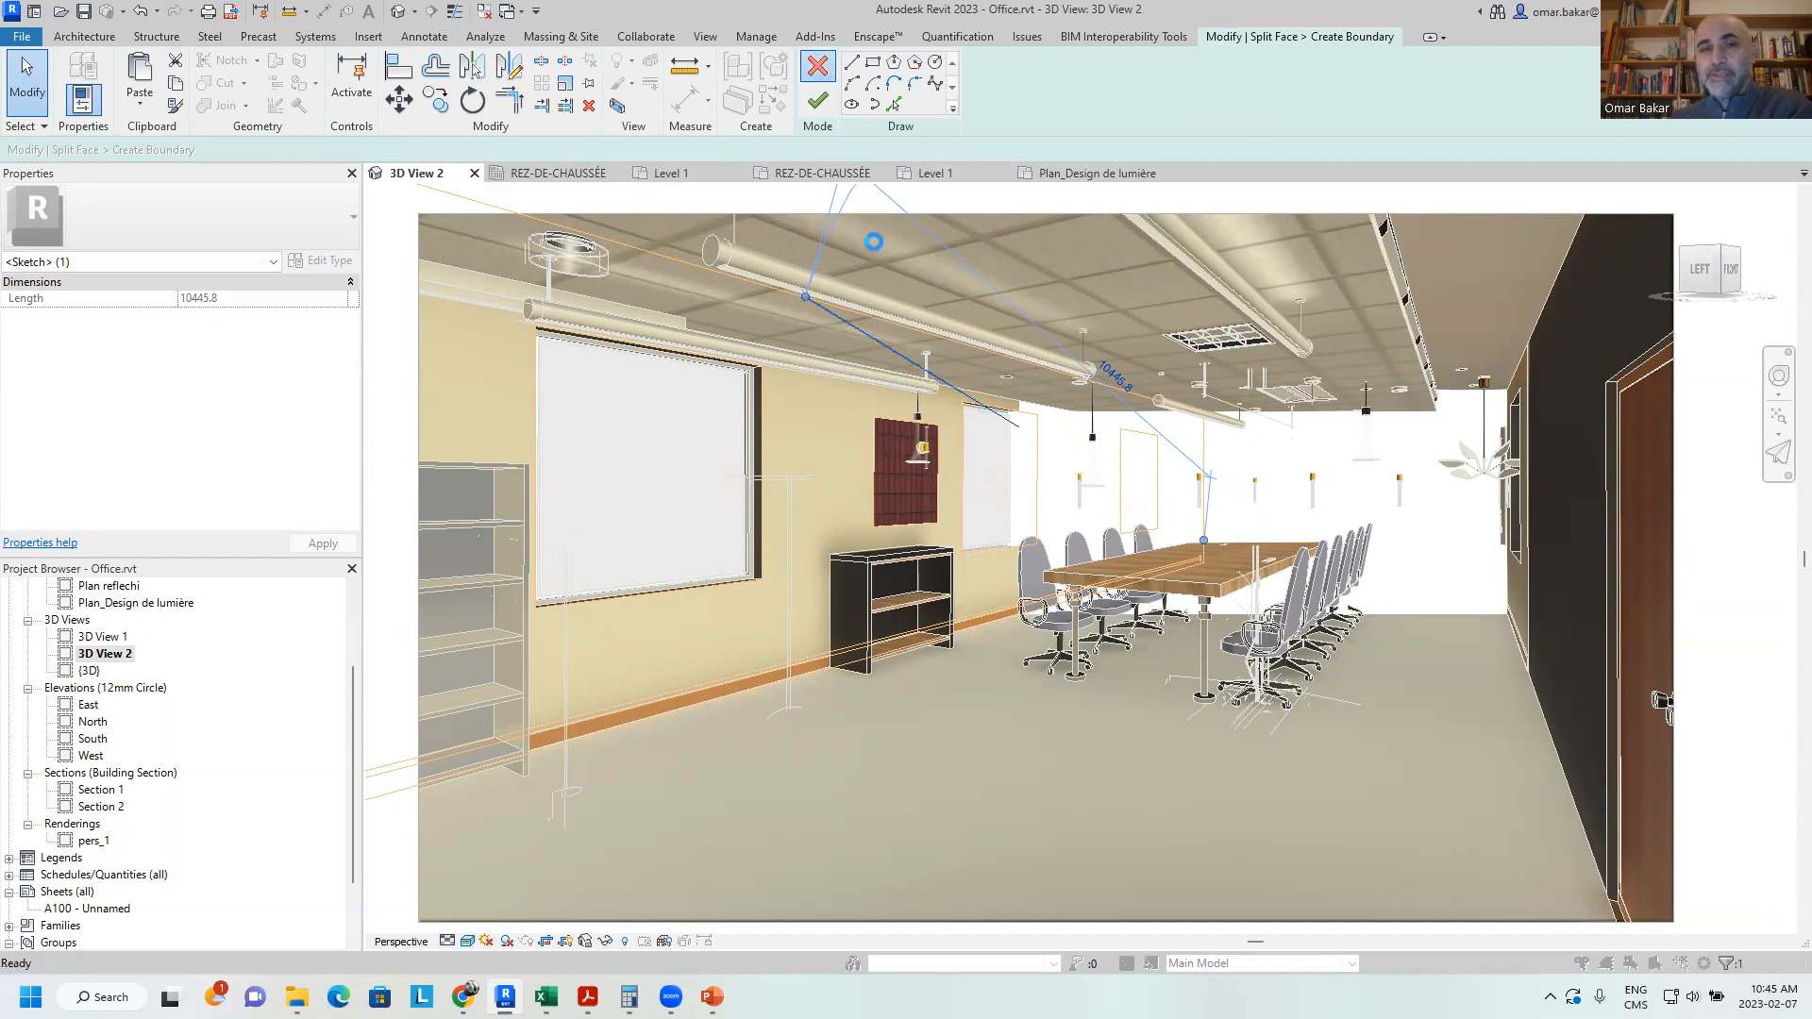
{"action": "left_click", "coordinate": [950, 507]}
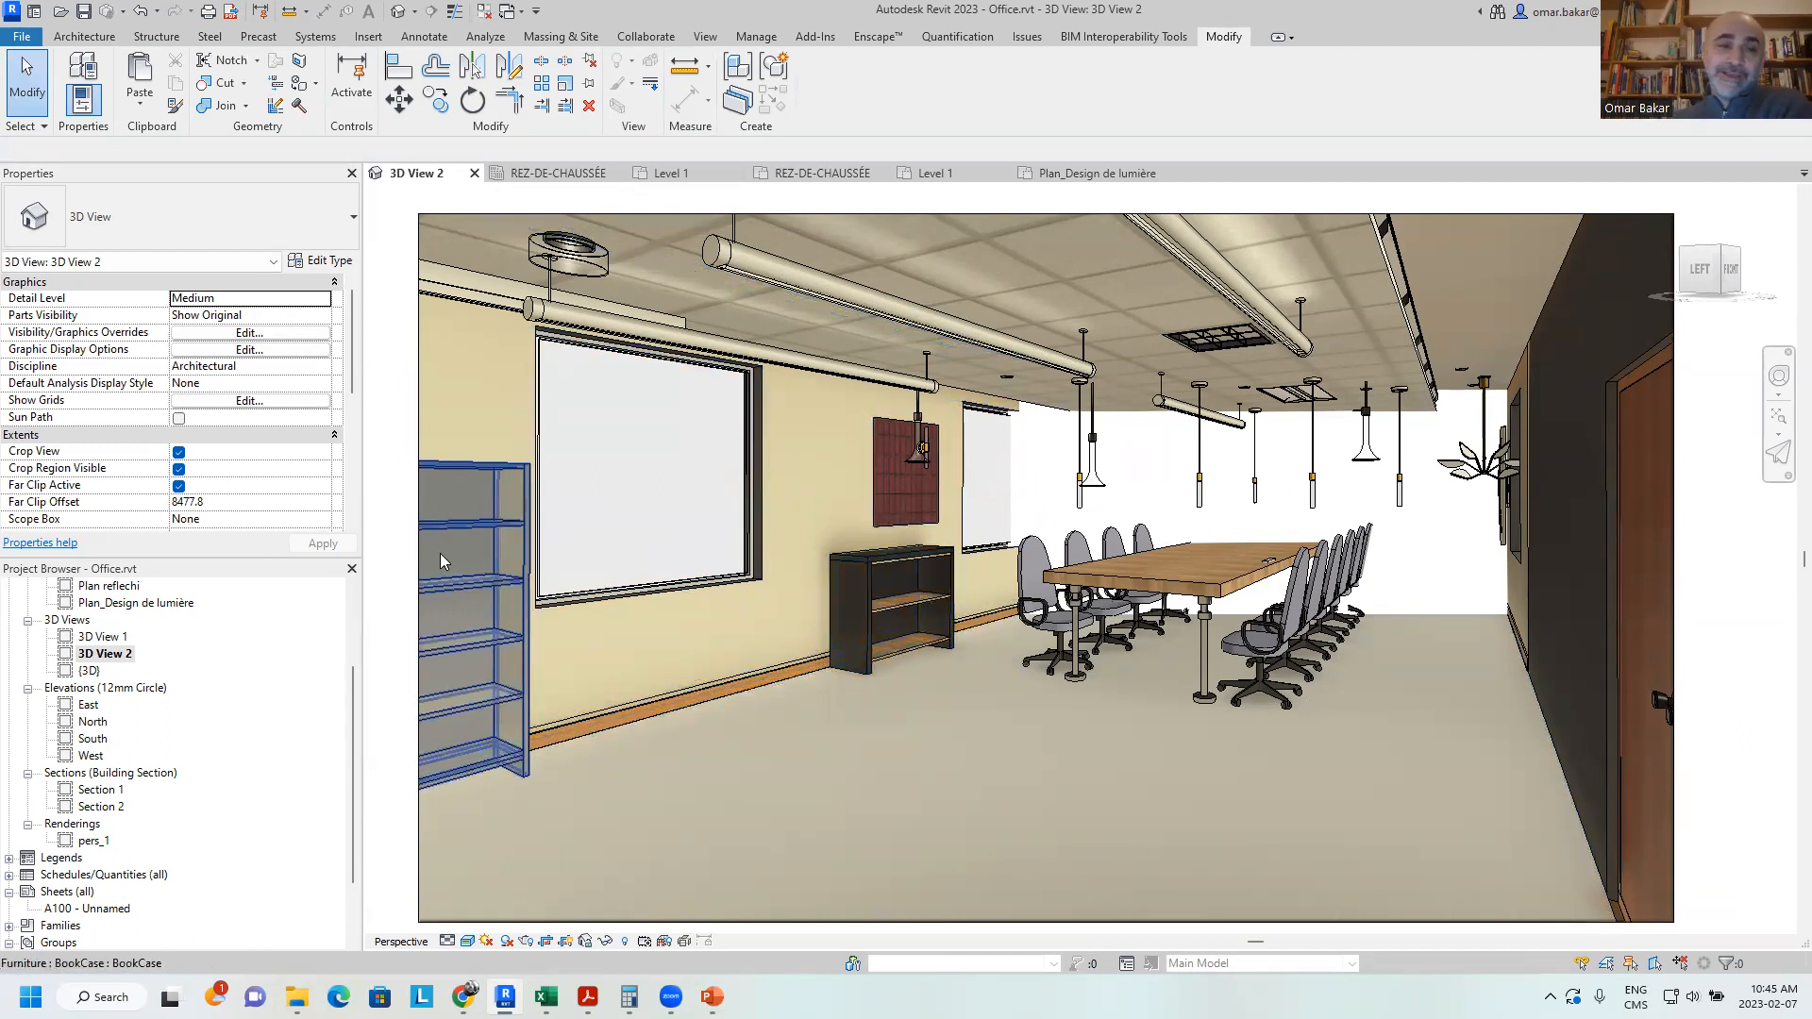
Isolate the RevealPanel System window wall temporarily in the {3D} view
{"action": "double_click", "coordinate": [89, 671]}
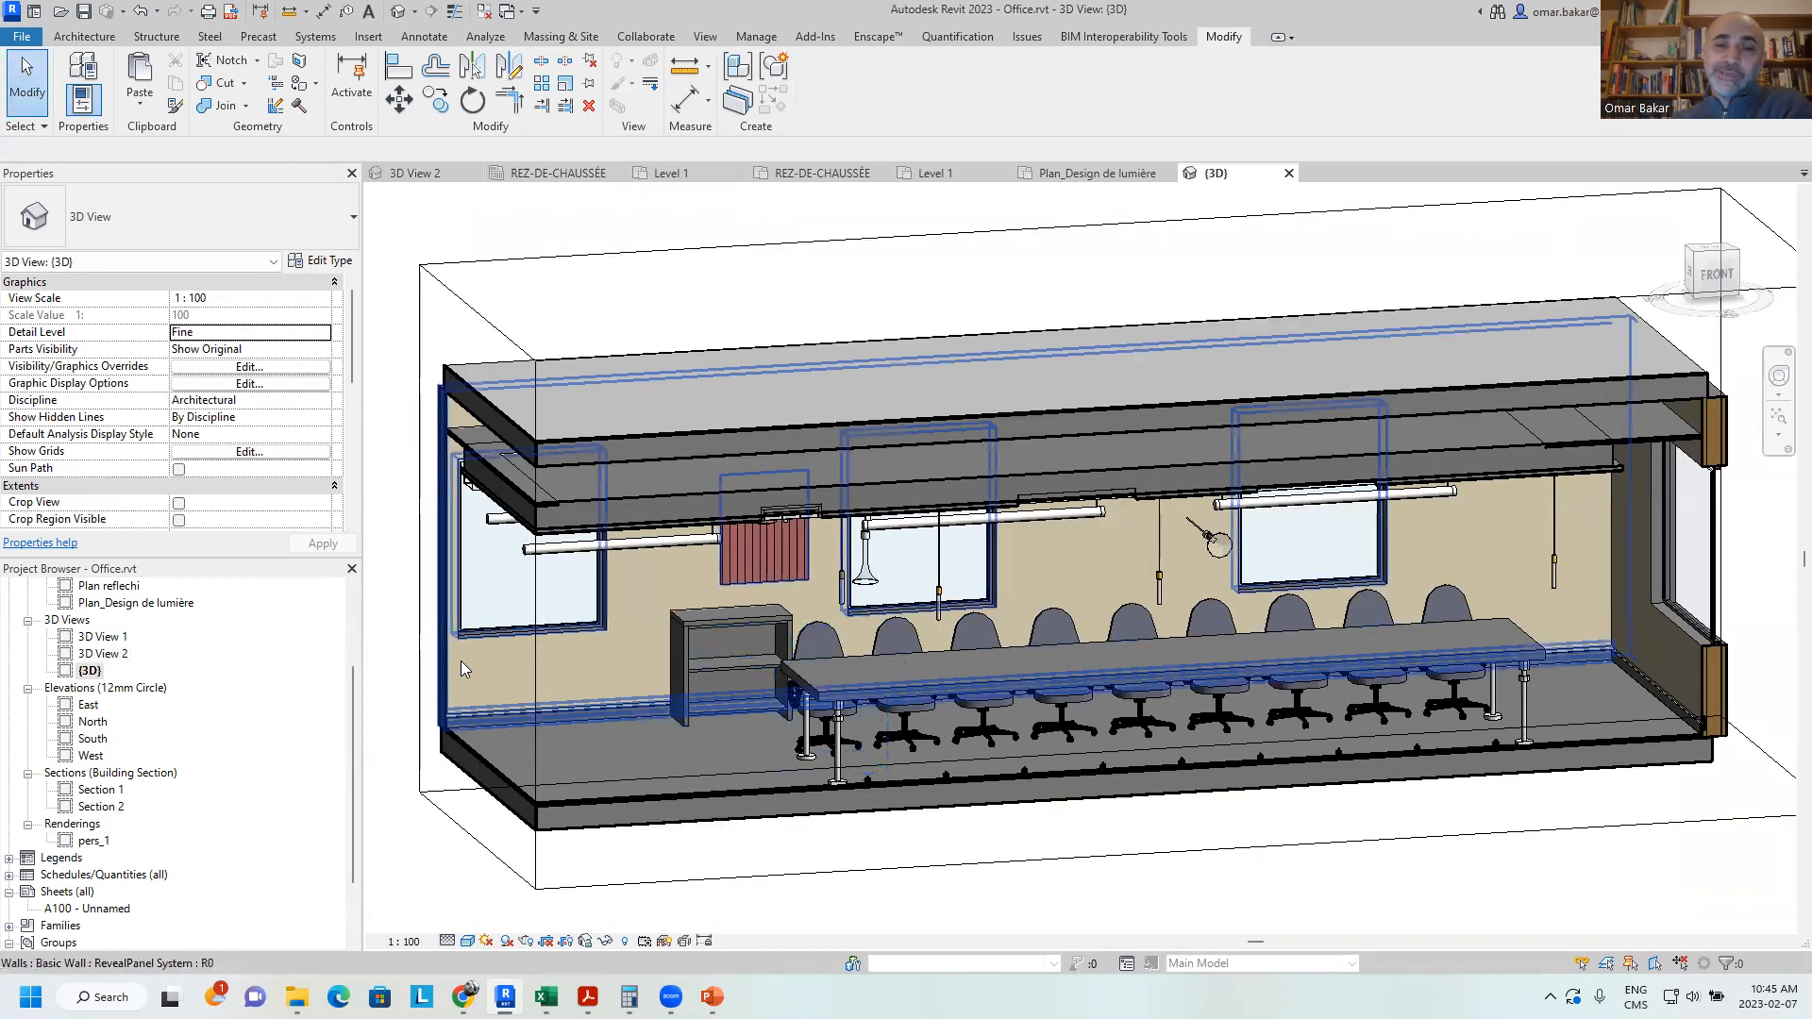
{"action": "left_click", "coordinate": [461, 669]}
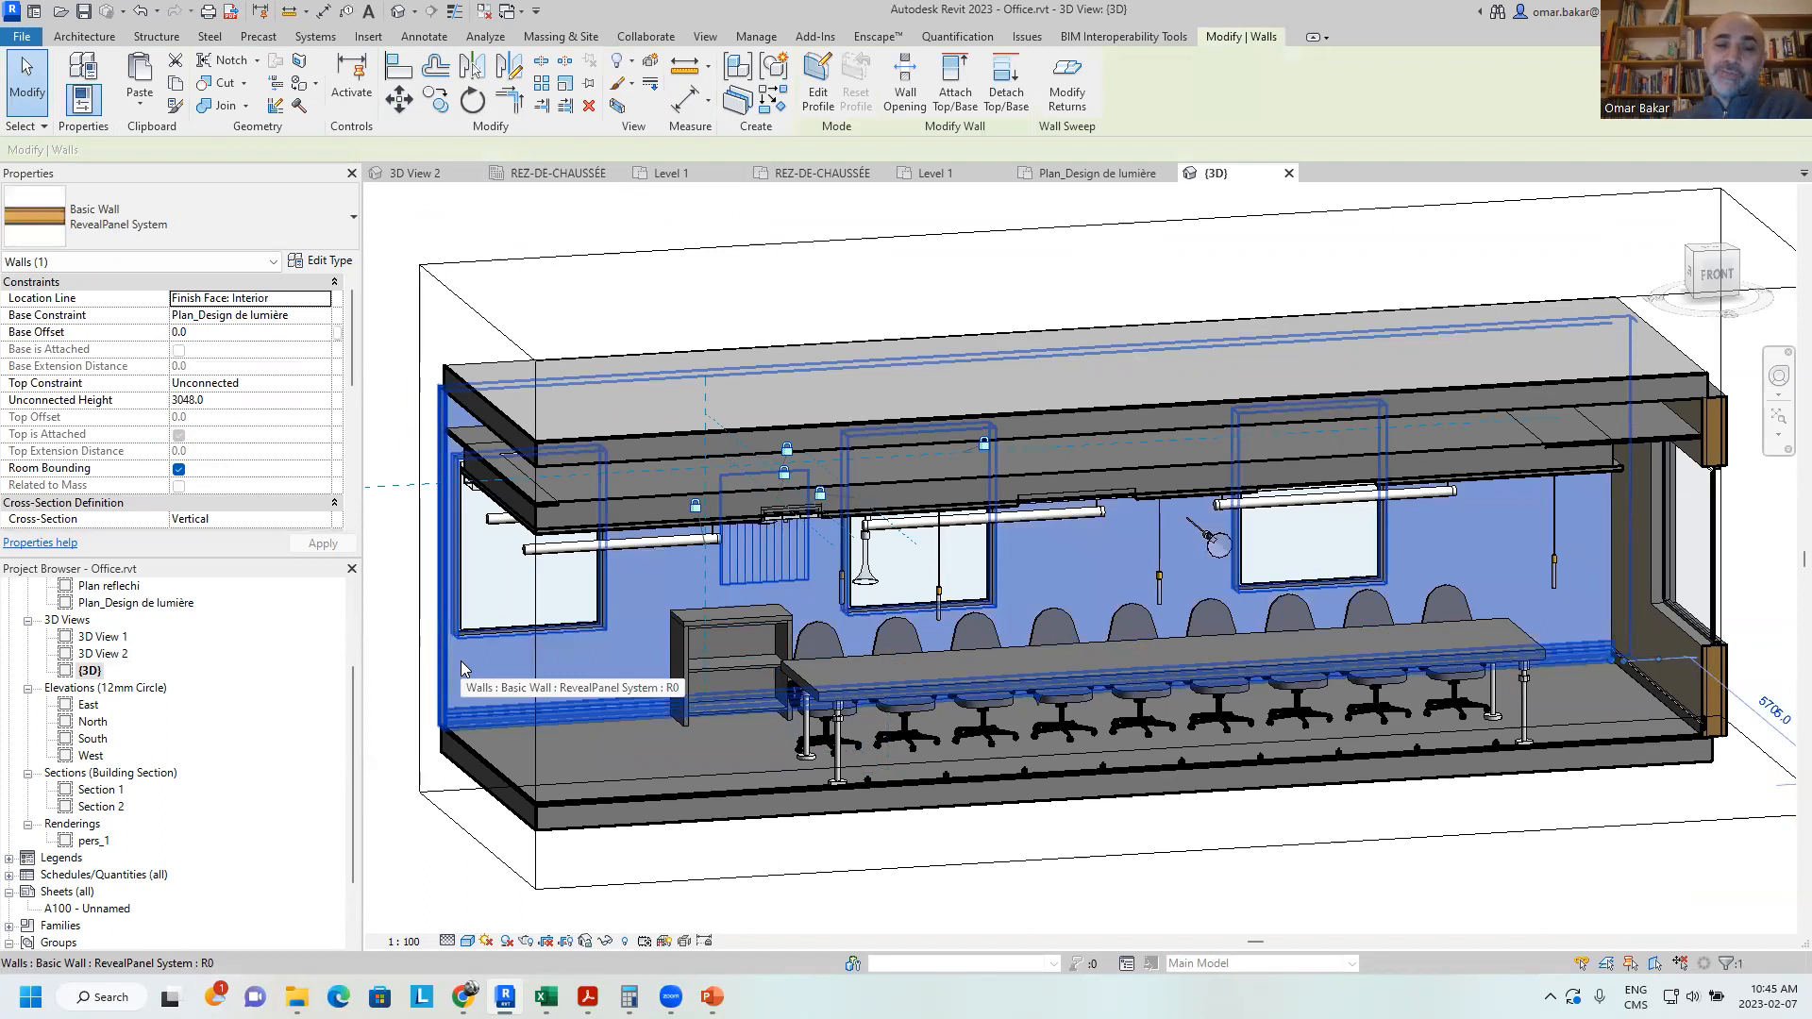
{"action": "left_click", "coordinate": [606, 941]}
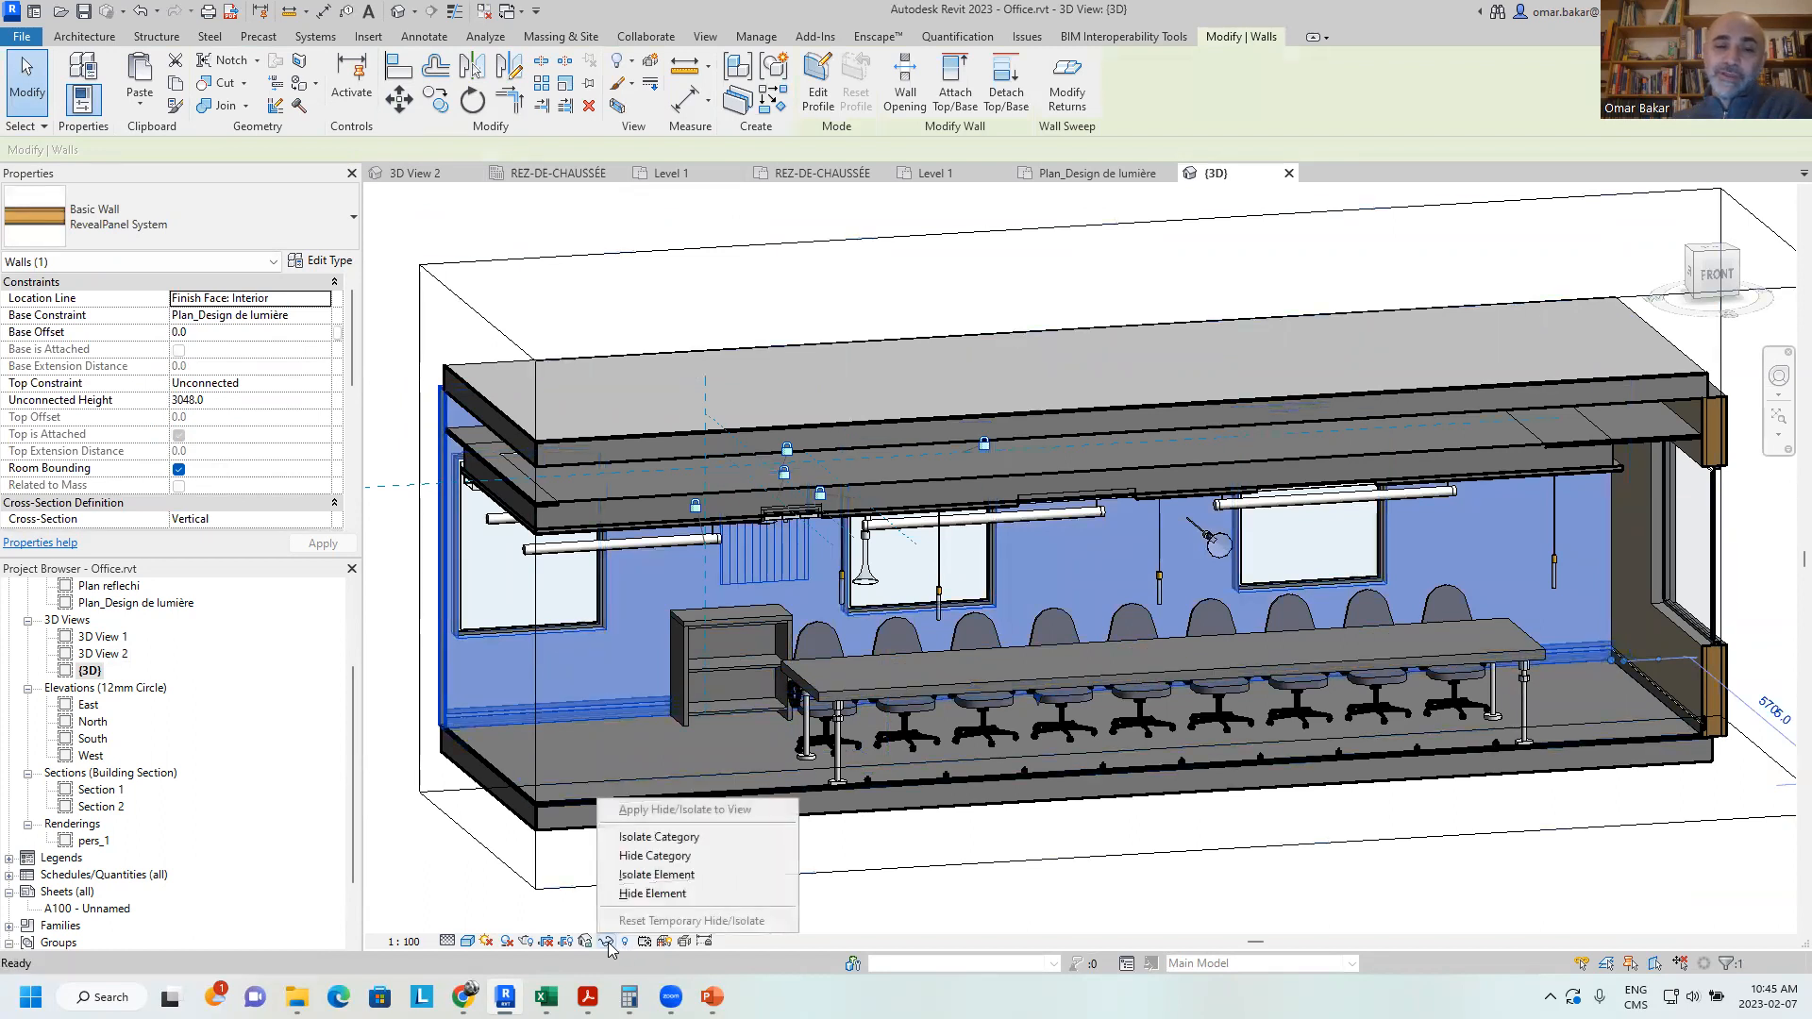
{"action": "left_click", "coordinate": [663, 876]}
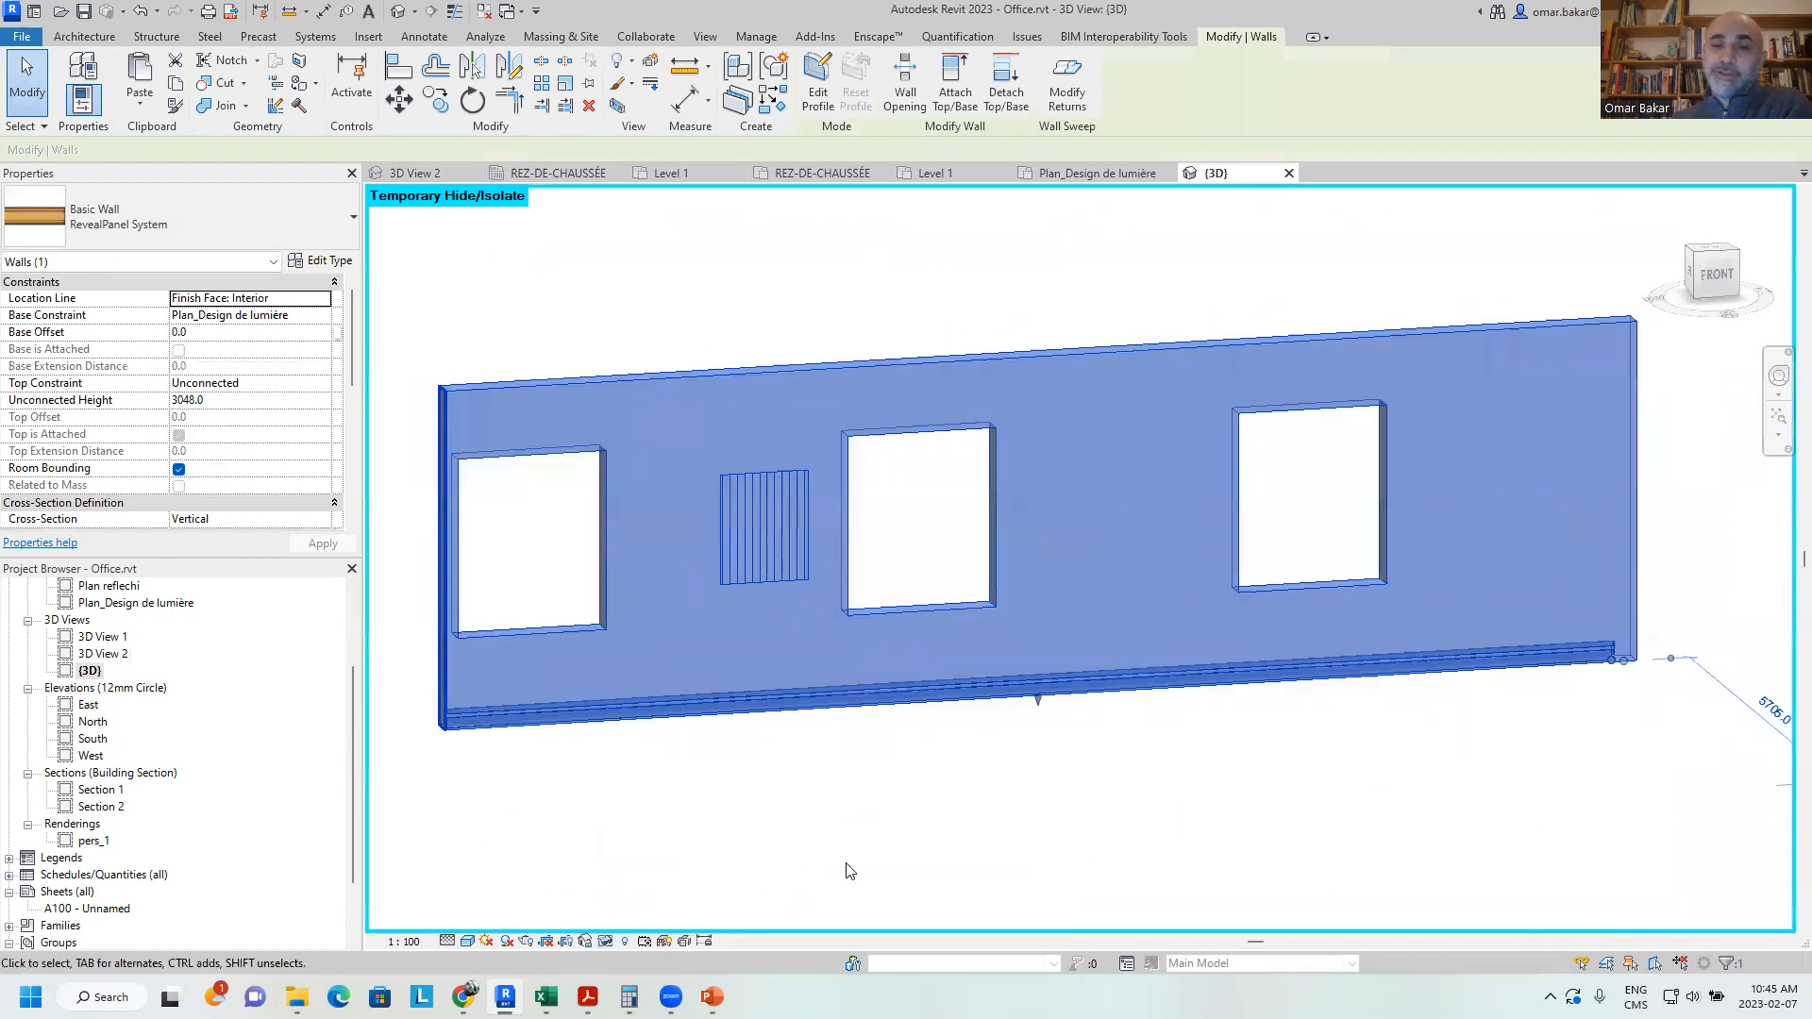
{"action": "left_click", "coordinate": [1067, 755]}
Split the isolated wall's interior face with a near-vertical line from its upper to its lower edge, close to the end where the baseboard stops
{"action": "middle_click_drag", "start_coordinate": [913, 775], "coordinate": [925, 729], "text": "shift"}
{"action": "scroll", "coordinate": [740, 691], "scroll_direction": "up", "scroll_amount": 4}
{"action": "scroll", "coordinate": [1003, 679], "scroll_direction": "down", "scroll_amount": 5}
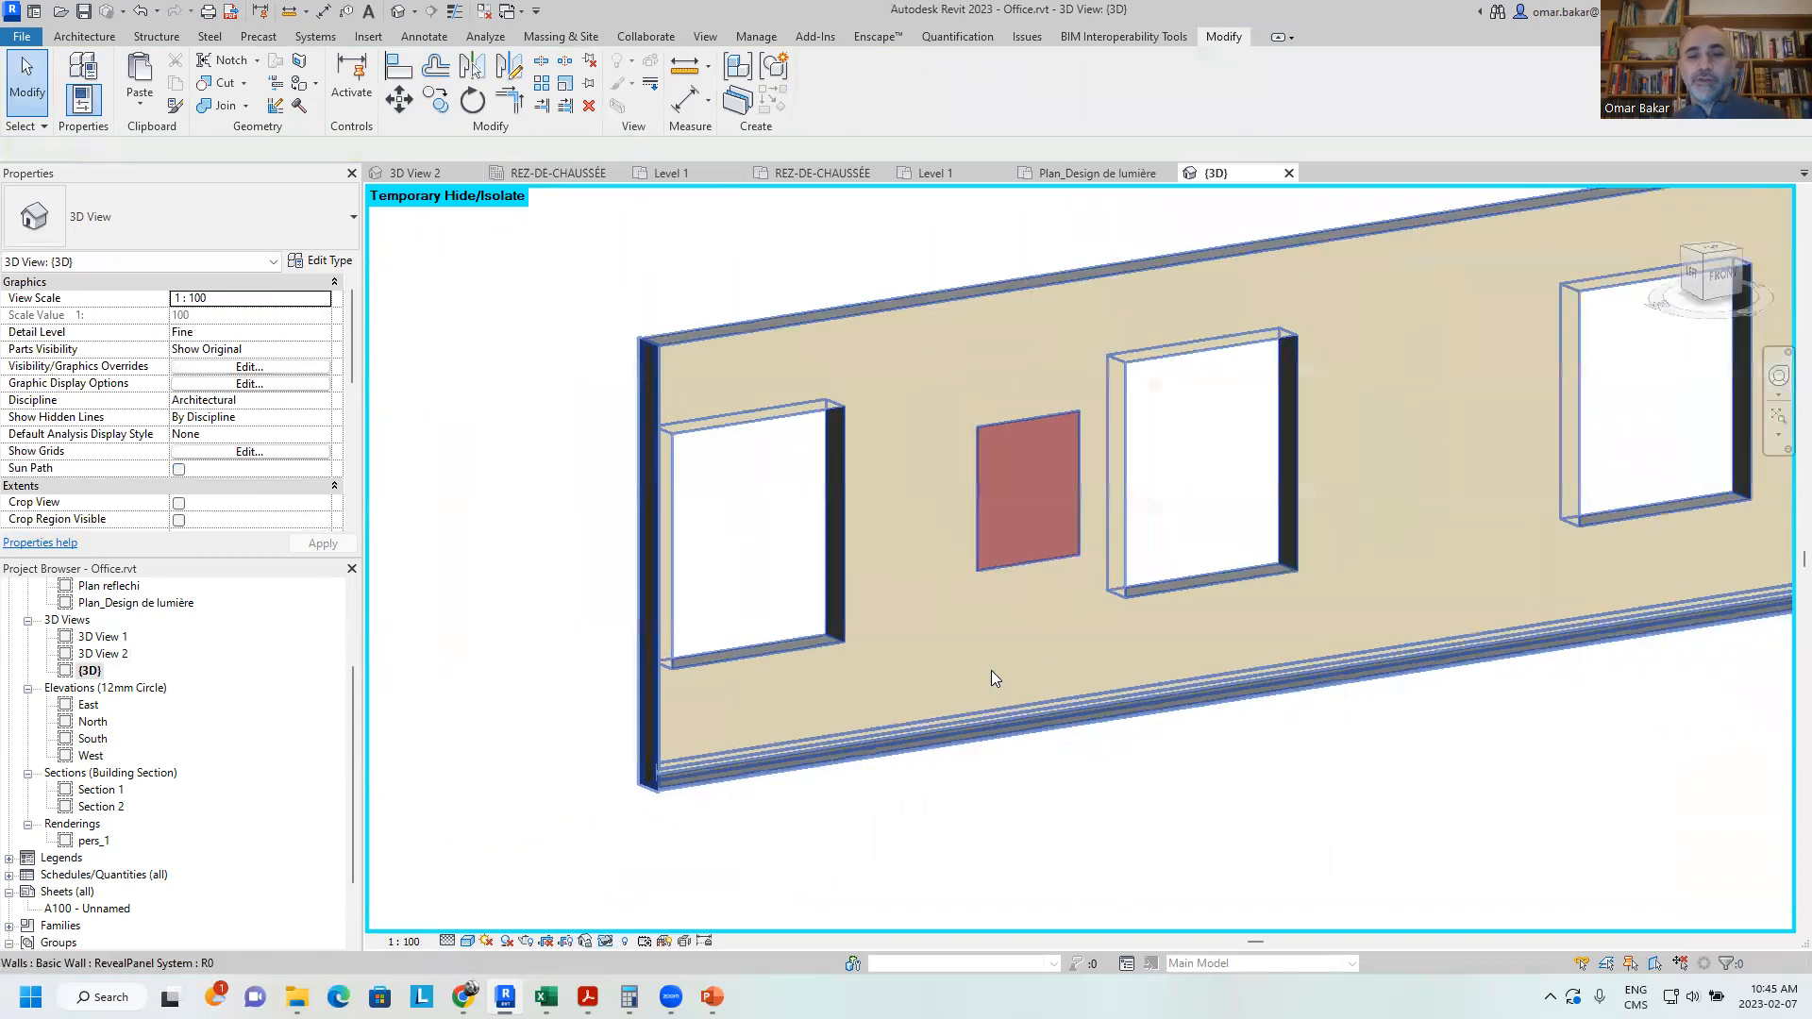
{"action": "scroll", "coordinate": [914, 732], "scroll_direction": "up", "scroll_amount": 2}
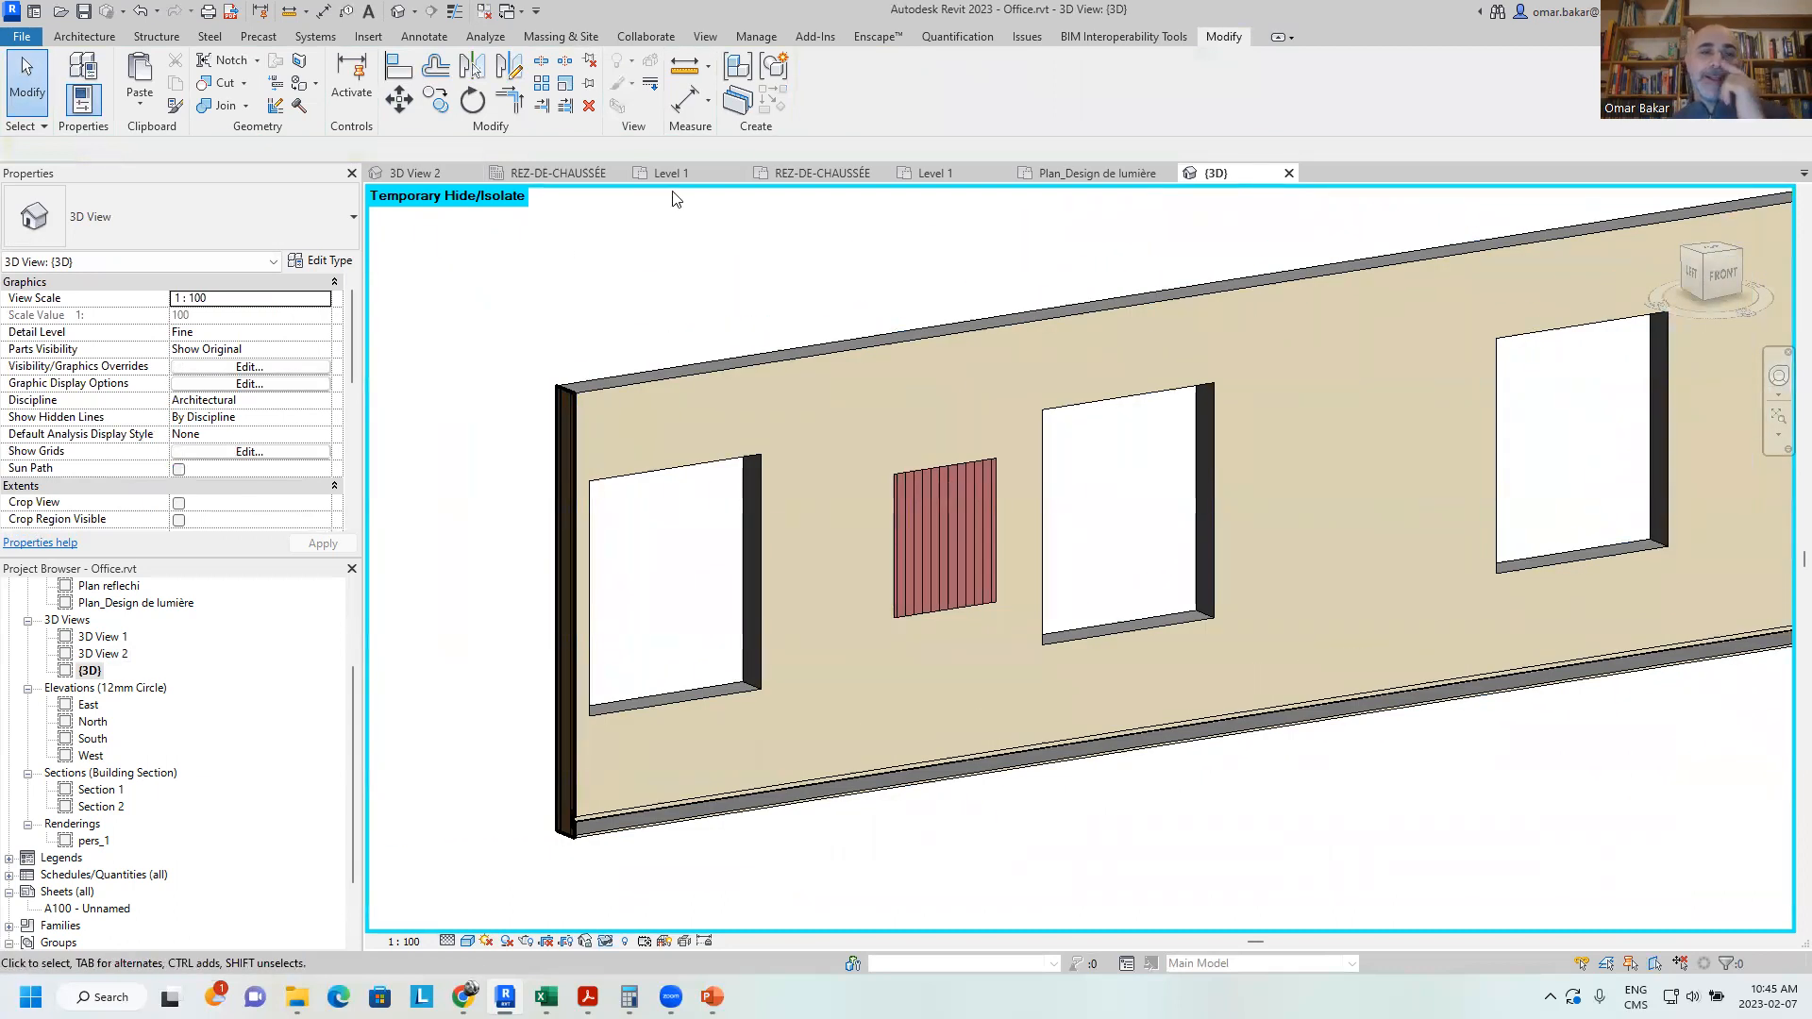
{"action": "left_click", "coordinate": [299, 60]}
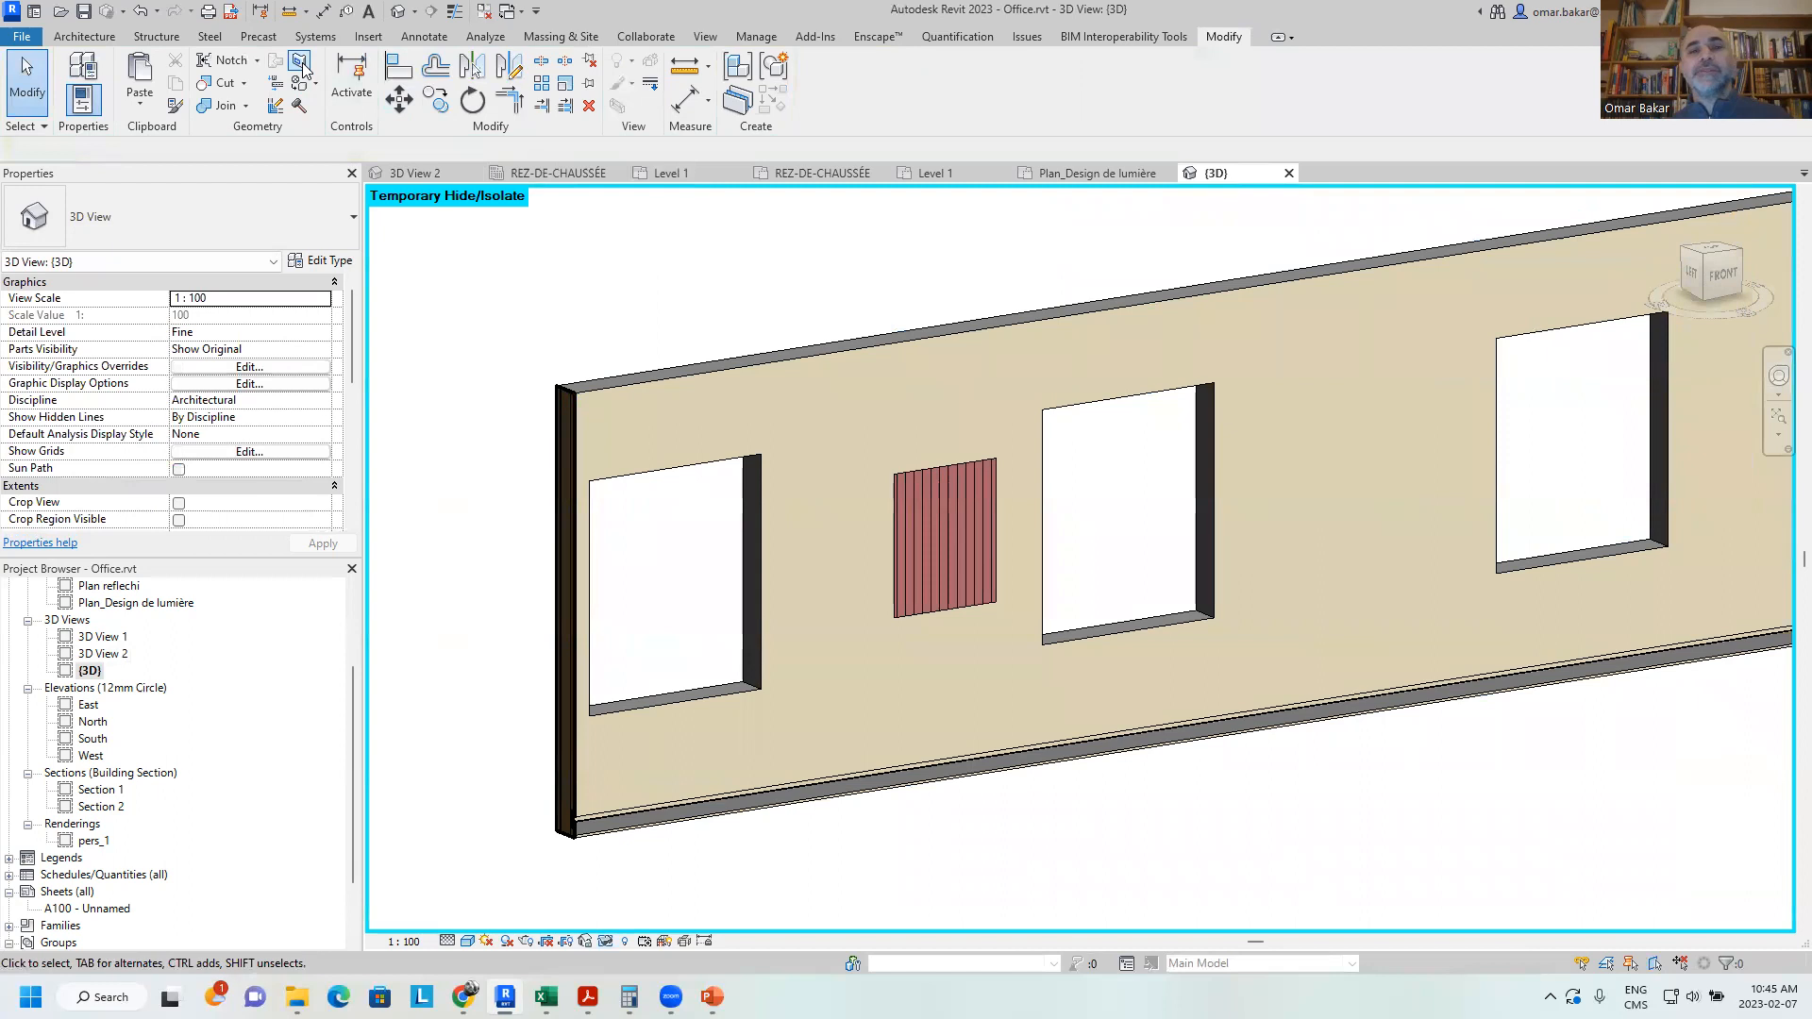
{"action": "left_click", "coordinate": [781, 374]}
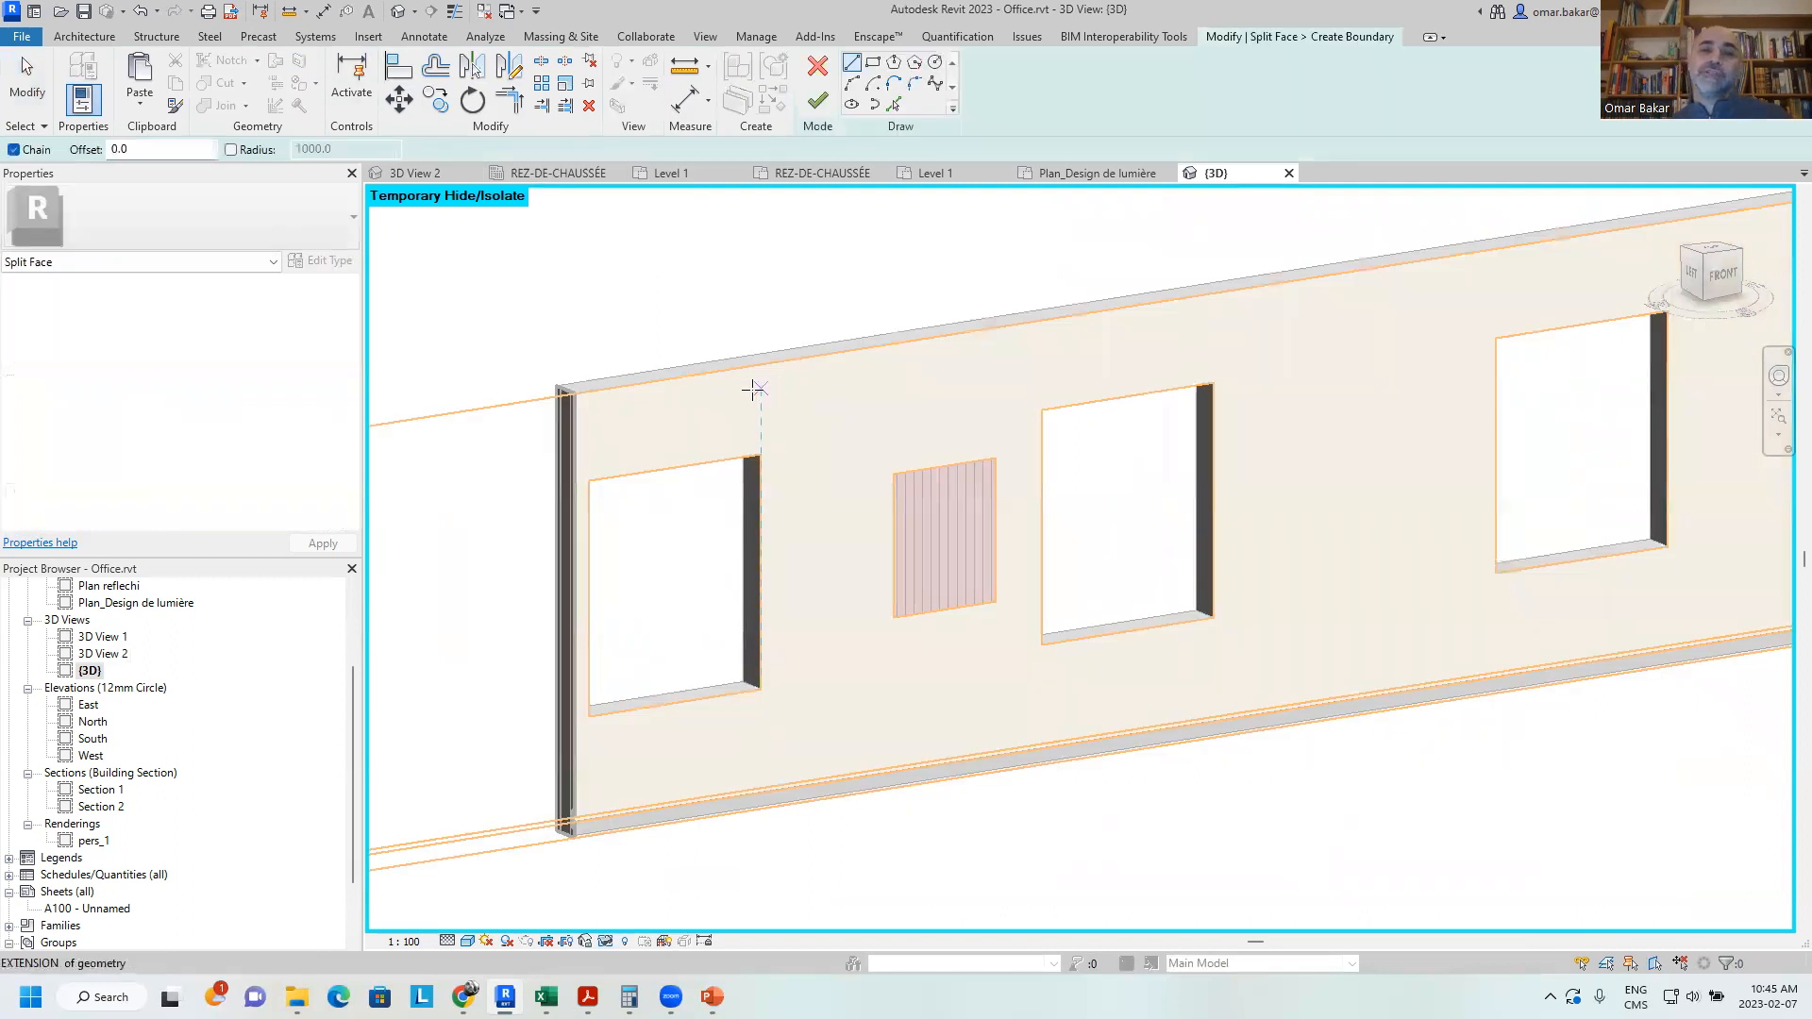
{"action": "scroll", "coordinate": [906, 798], "scroll_direction": "up", "scroll_amount": 3}
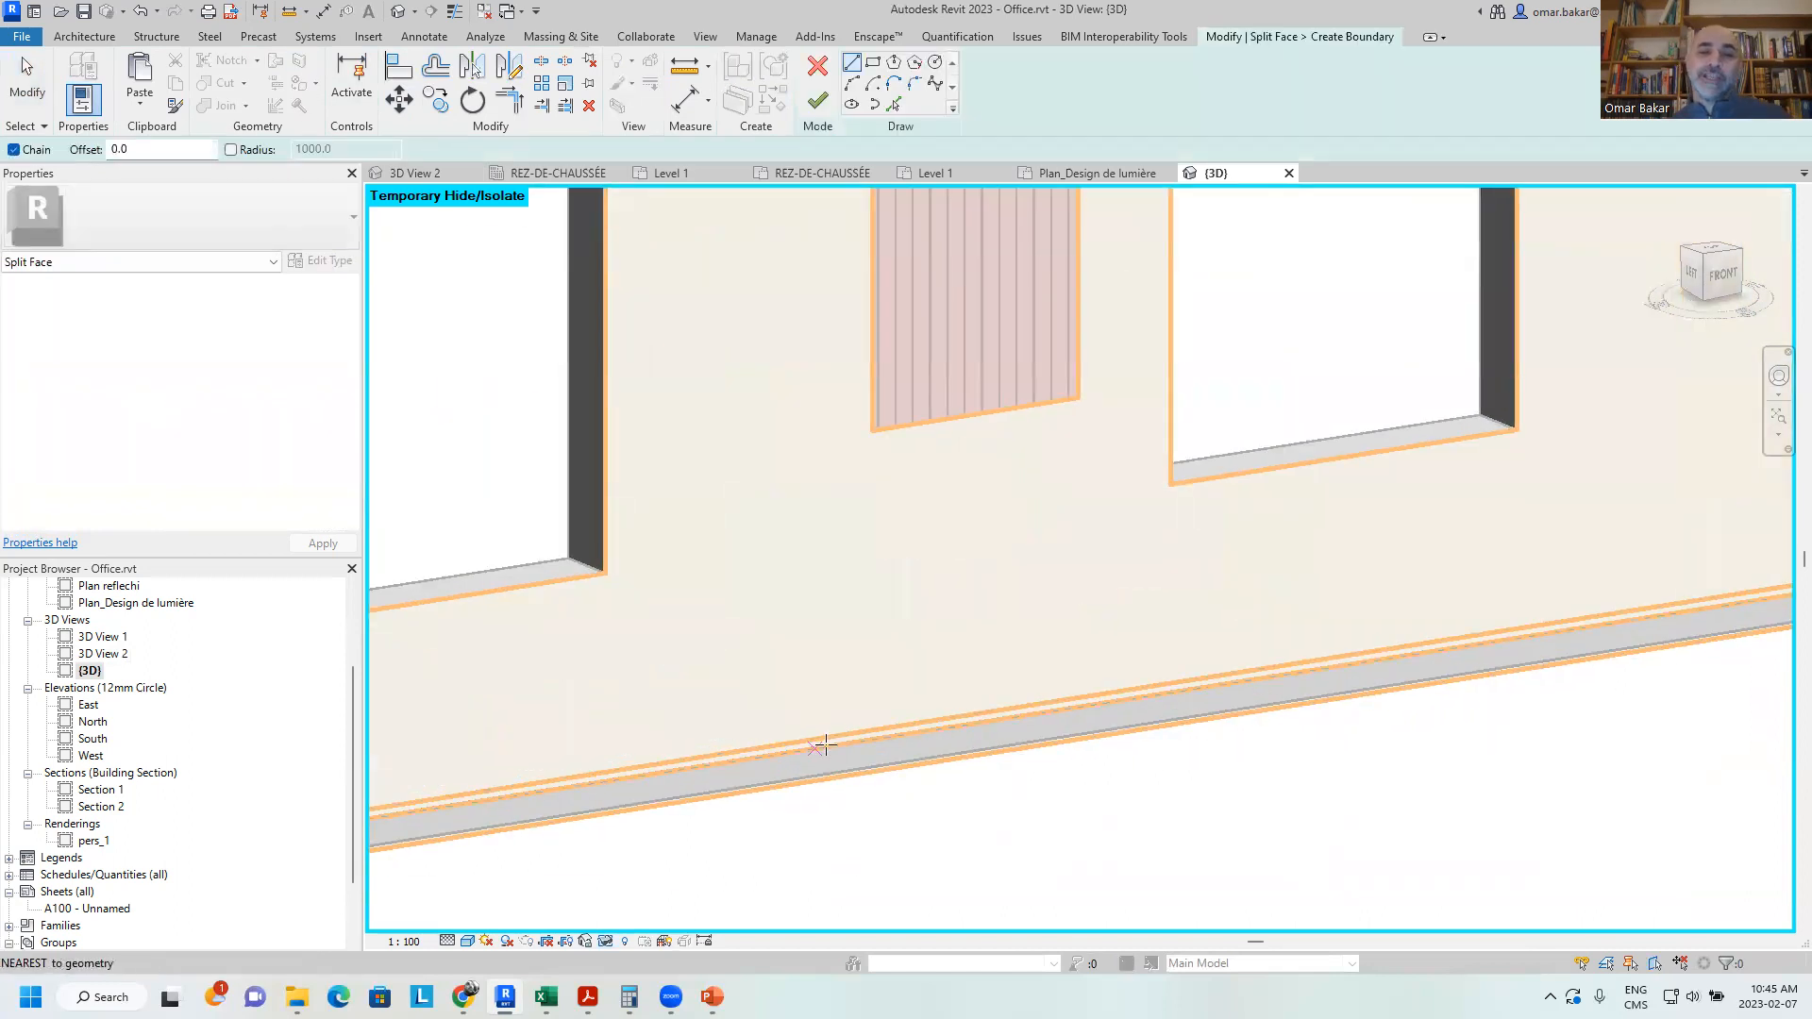
{"action": "scroll", "coordinate": [845, 675], "scroll_direction": "down", "scroll_amount": 3}
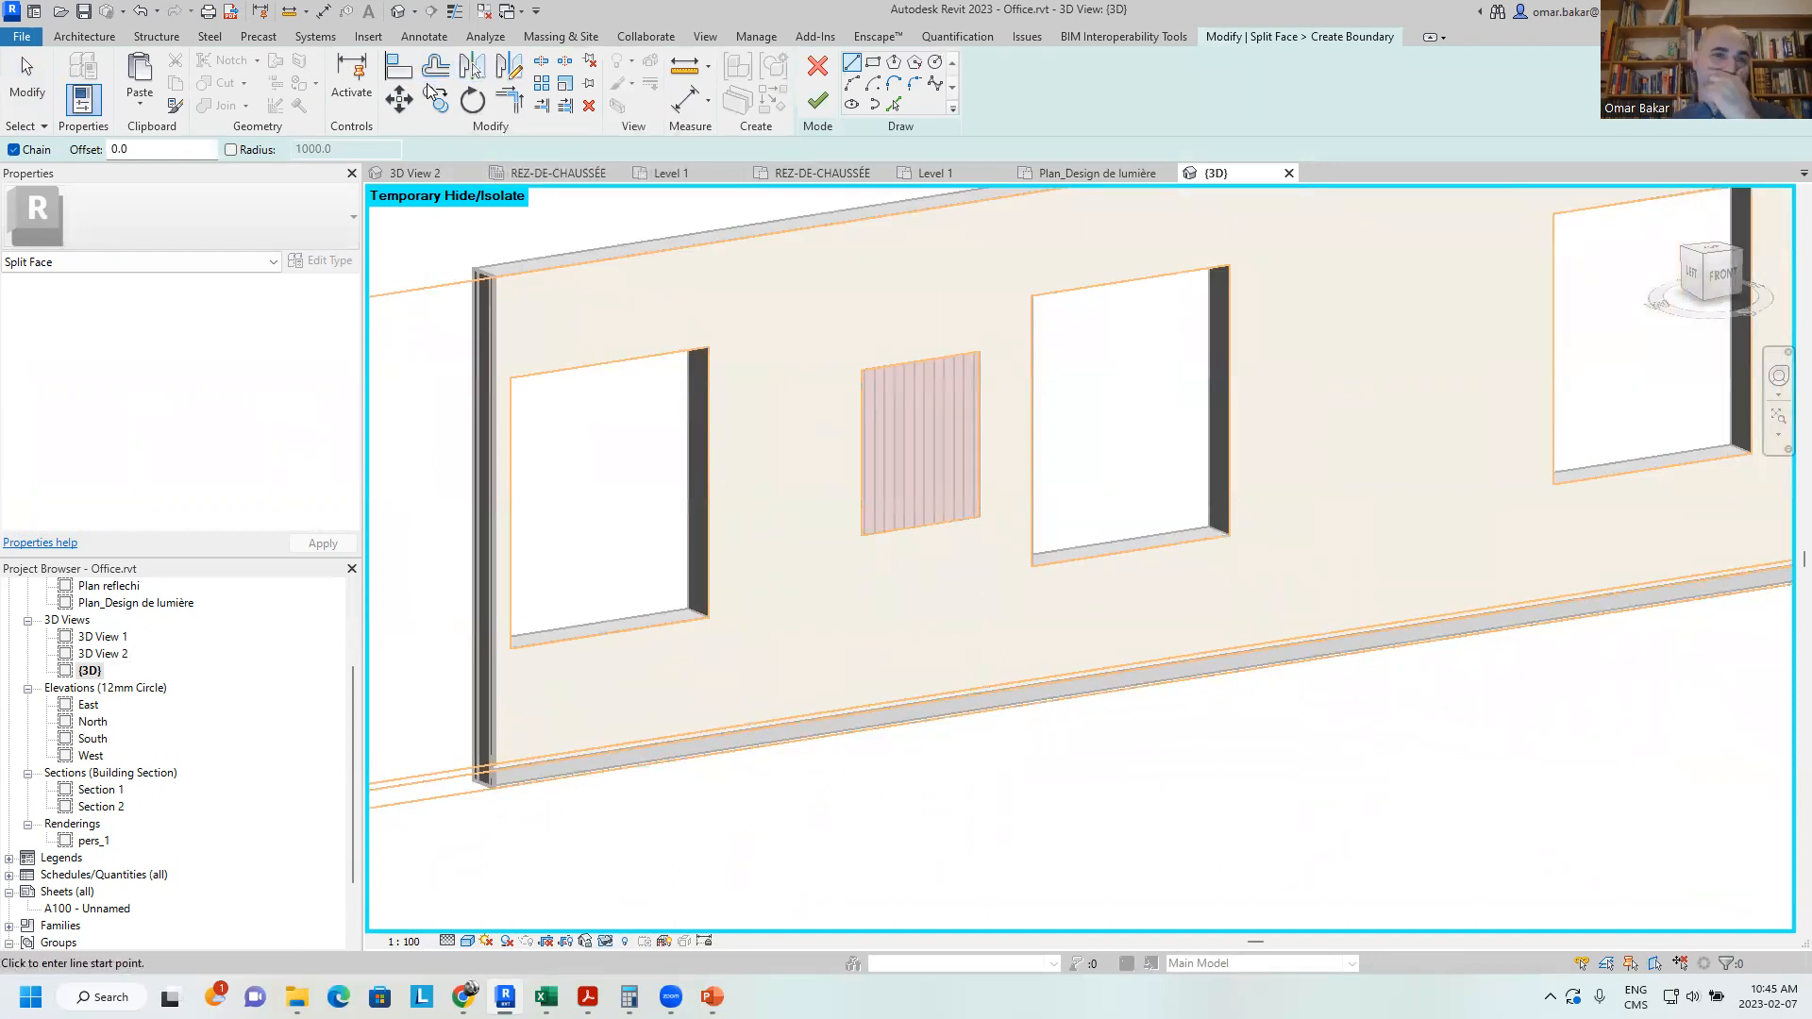
{"action": "middle_click_drag", "start_coordinate": [1280, 410], "coordinate": [490, 521]}
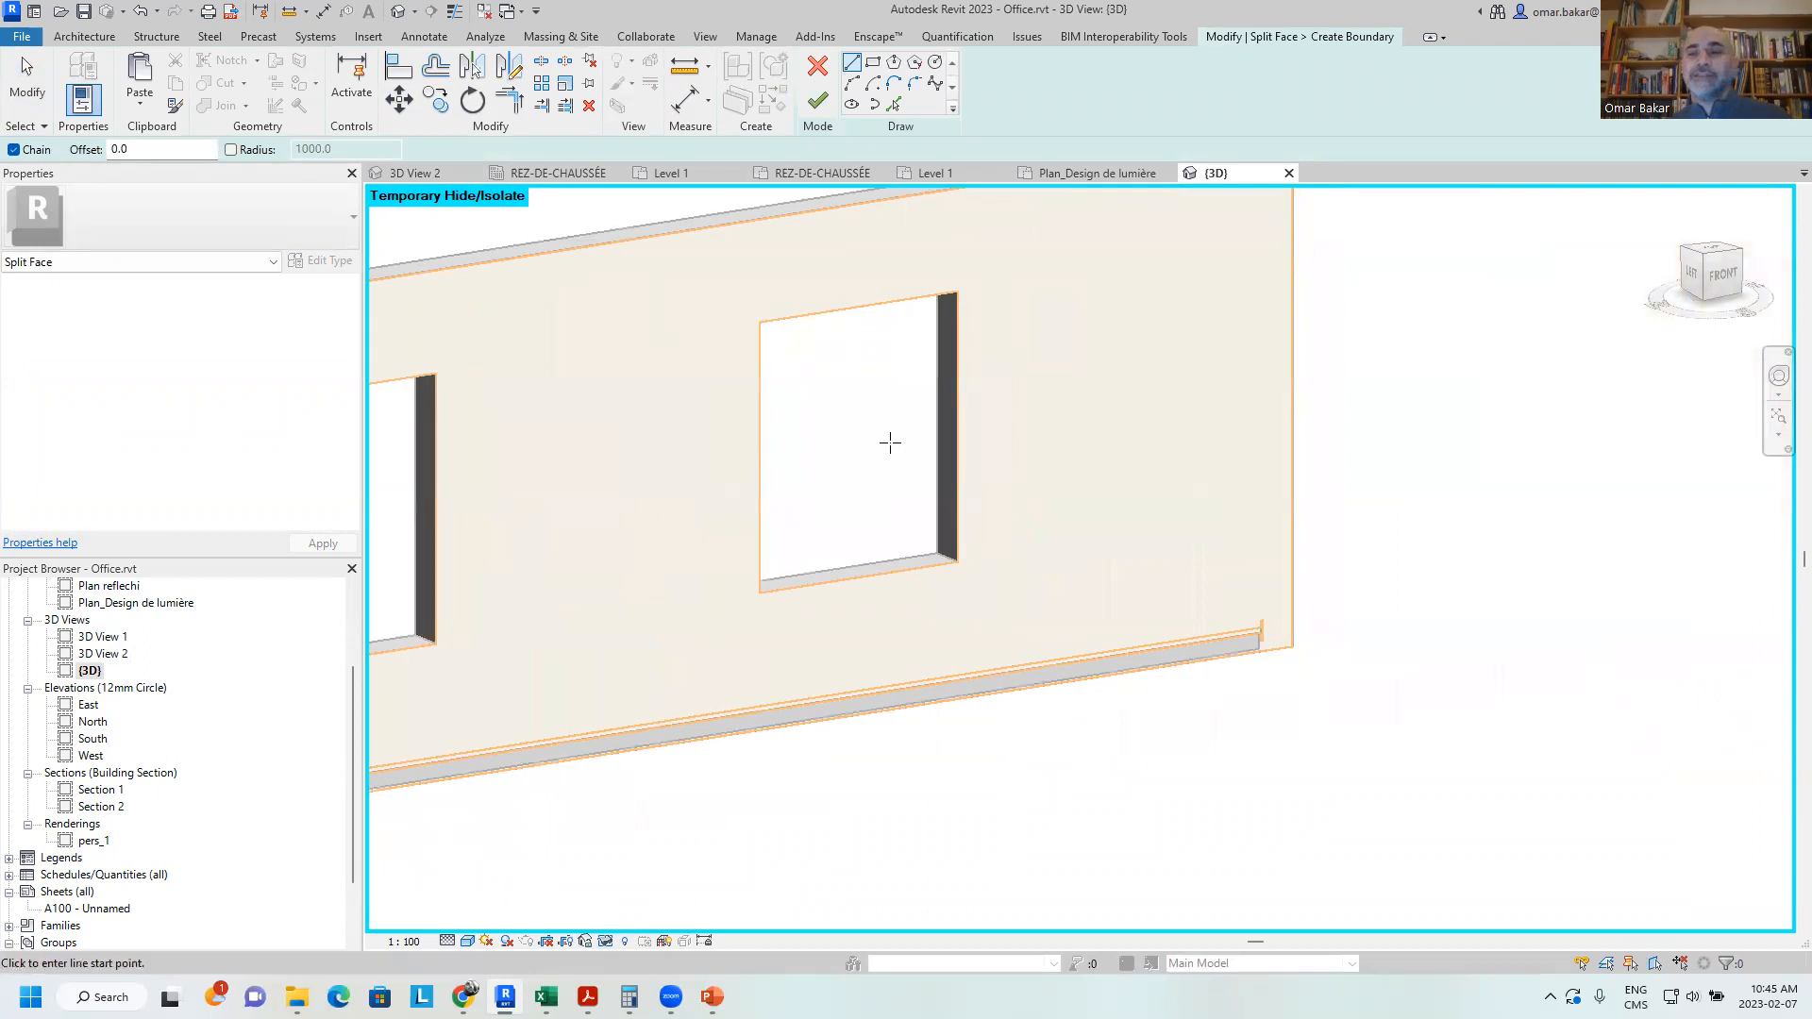
{"action": "middle_click_drag", "start_coordinate": [903, 458], "coordinate": [714, 586]}
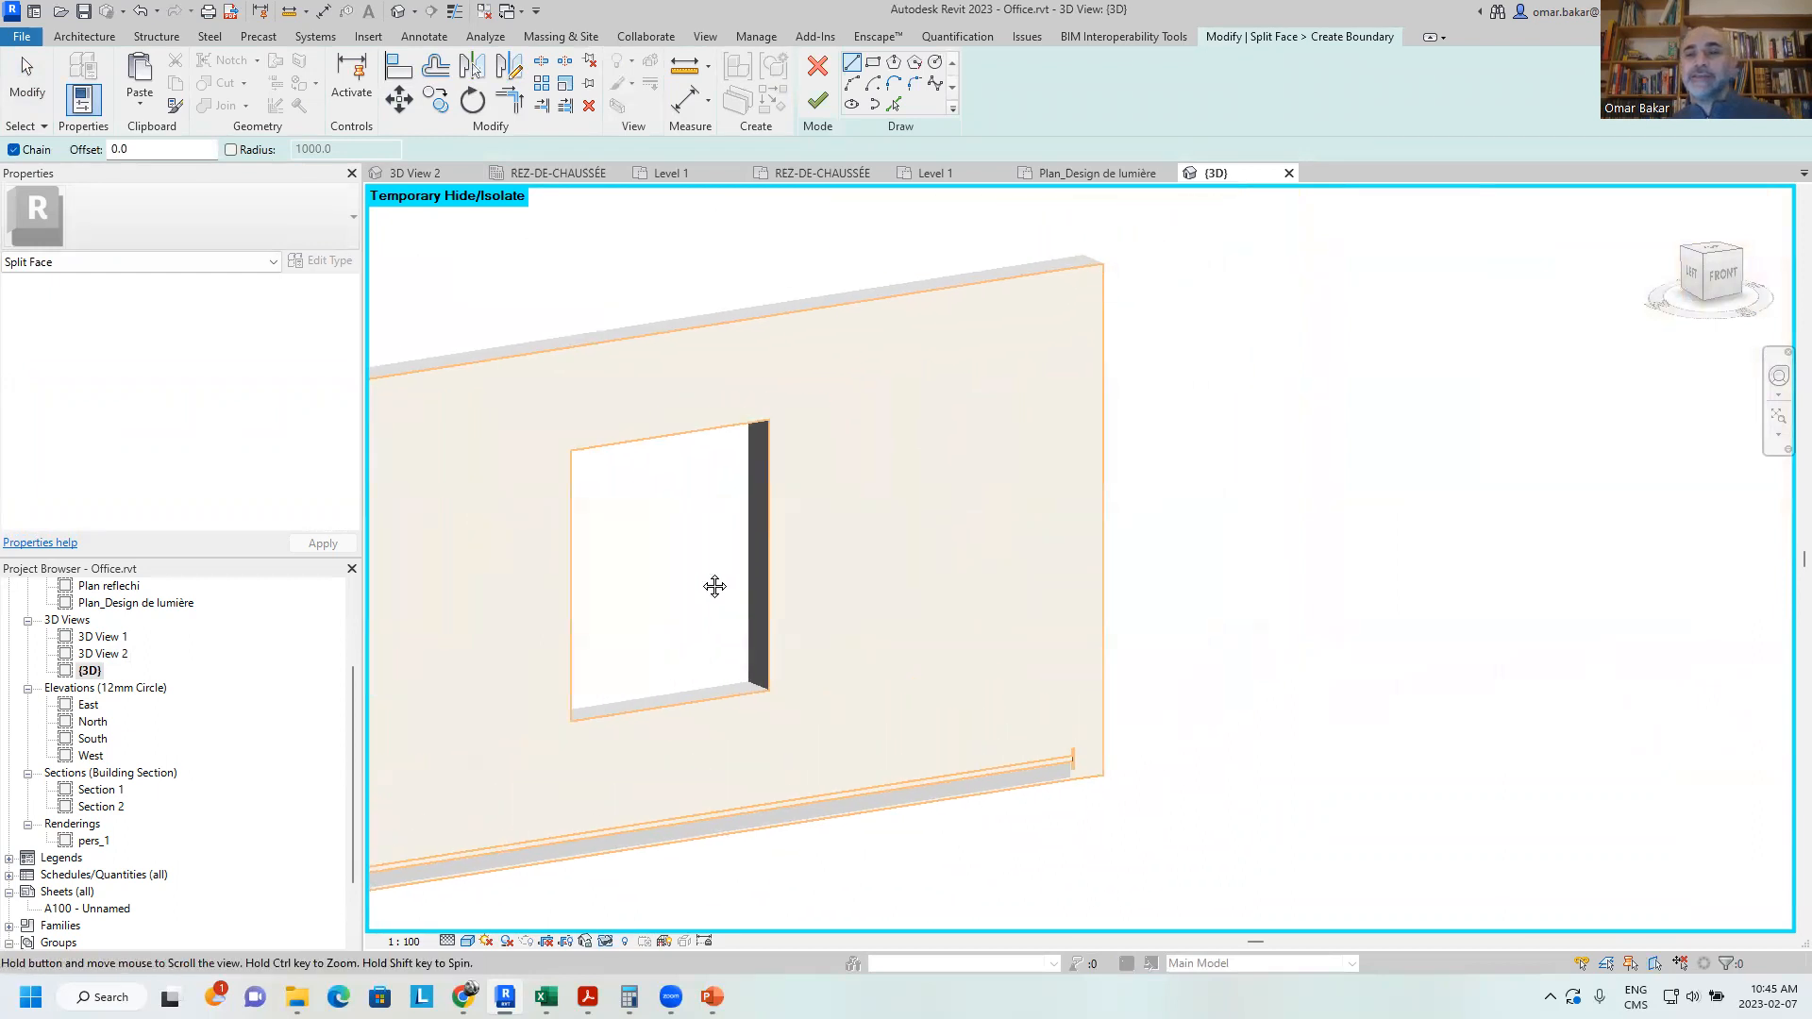
{"action": "left_click", "coordinate": [1079, 269]}
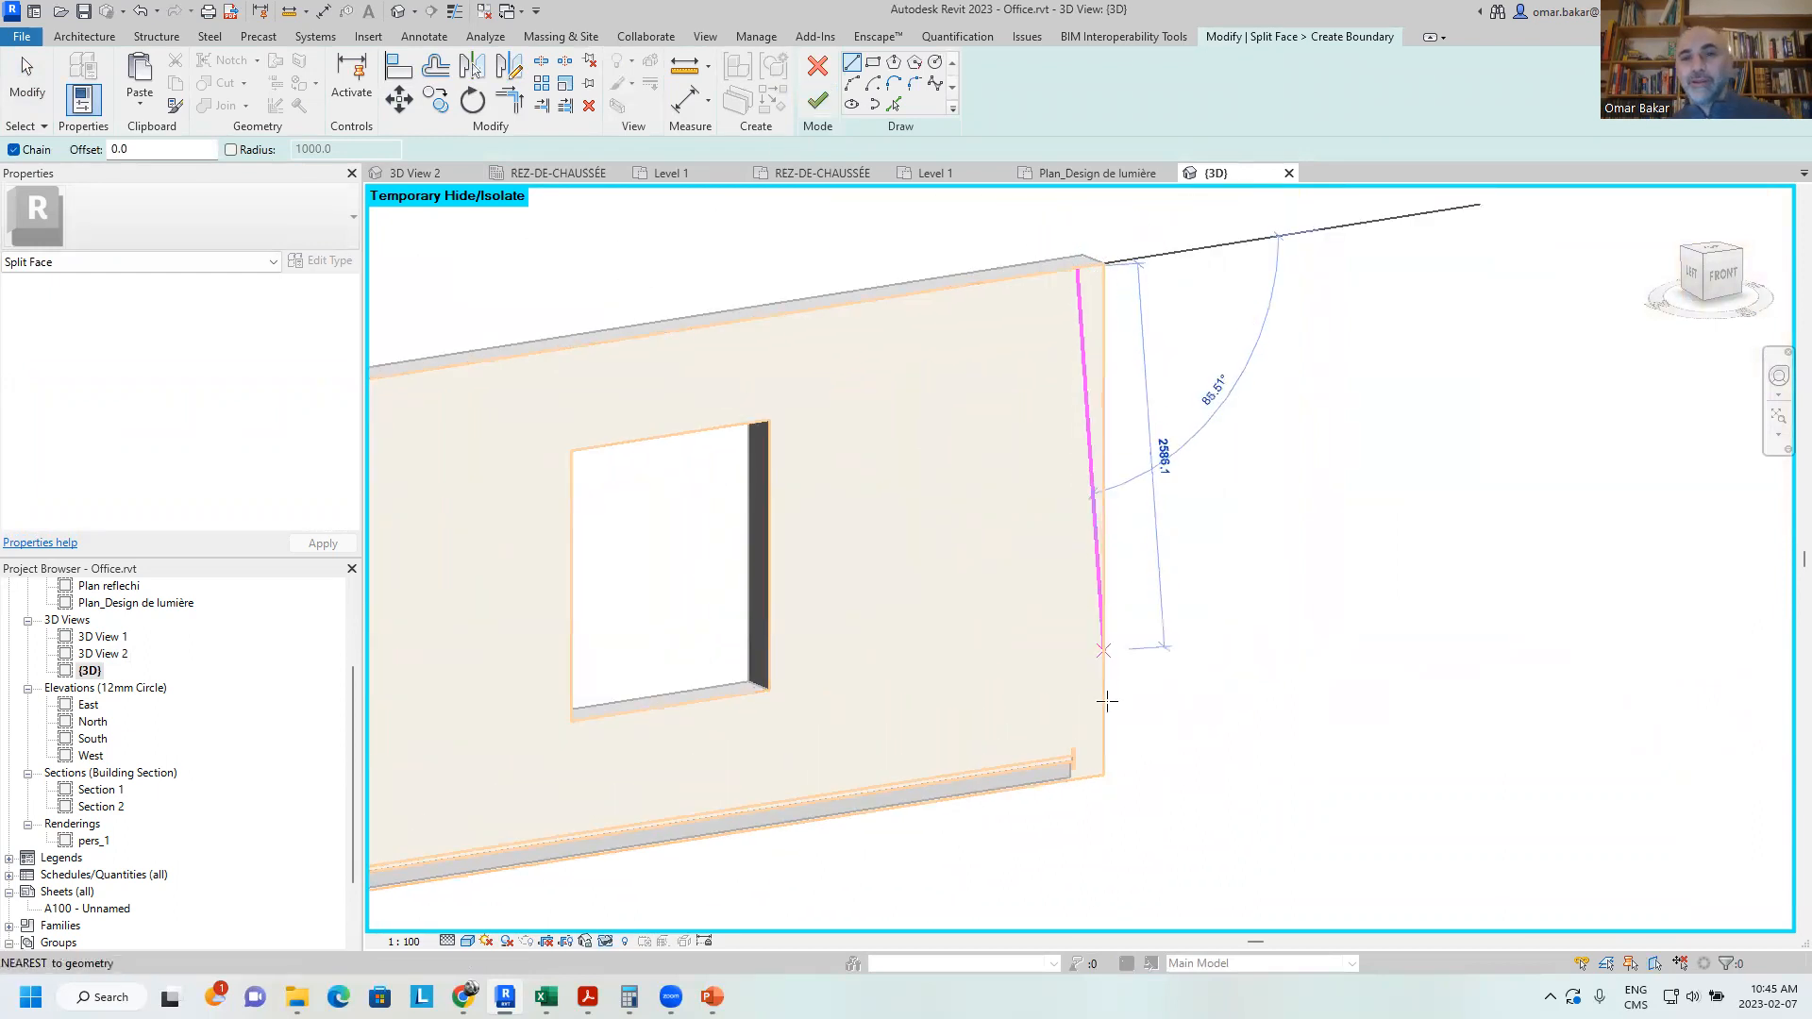
{"action": "left_click", "coordinate": [1088, 778]}
{"action": "key", "text": "Escape"}
{"action": "scroll", "coordinate": [1104, 787], "scroll_direction": "up", "scroll_amount": 3}
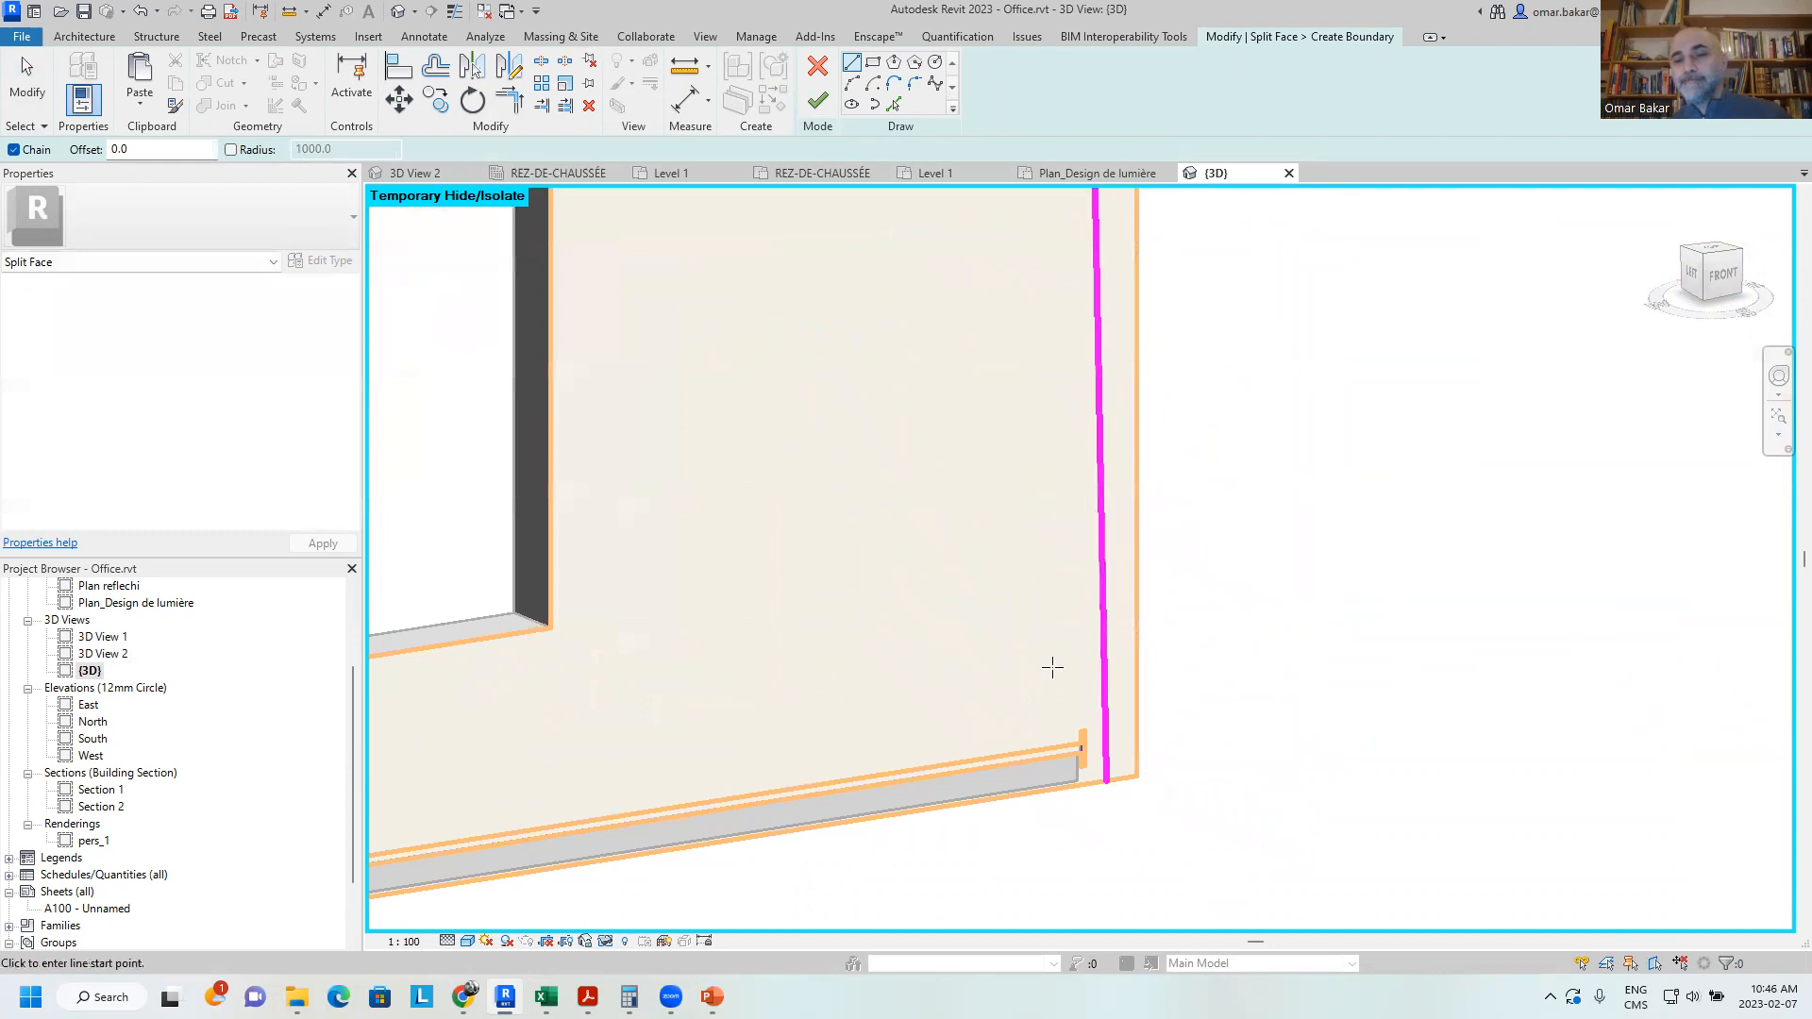
{"action": "scroll", "coordinate": [1060, 660], "scroll_direction": "down", "scroll_amount": 3}
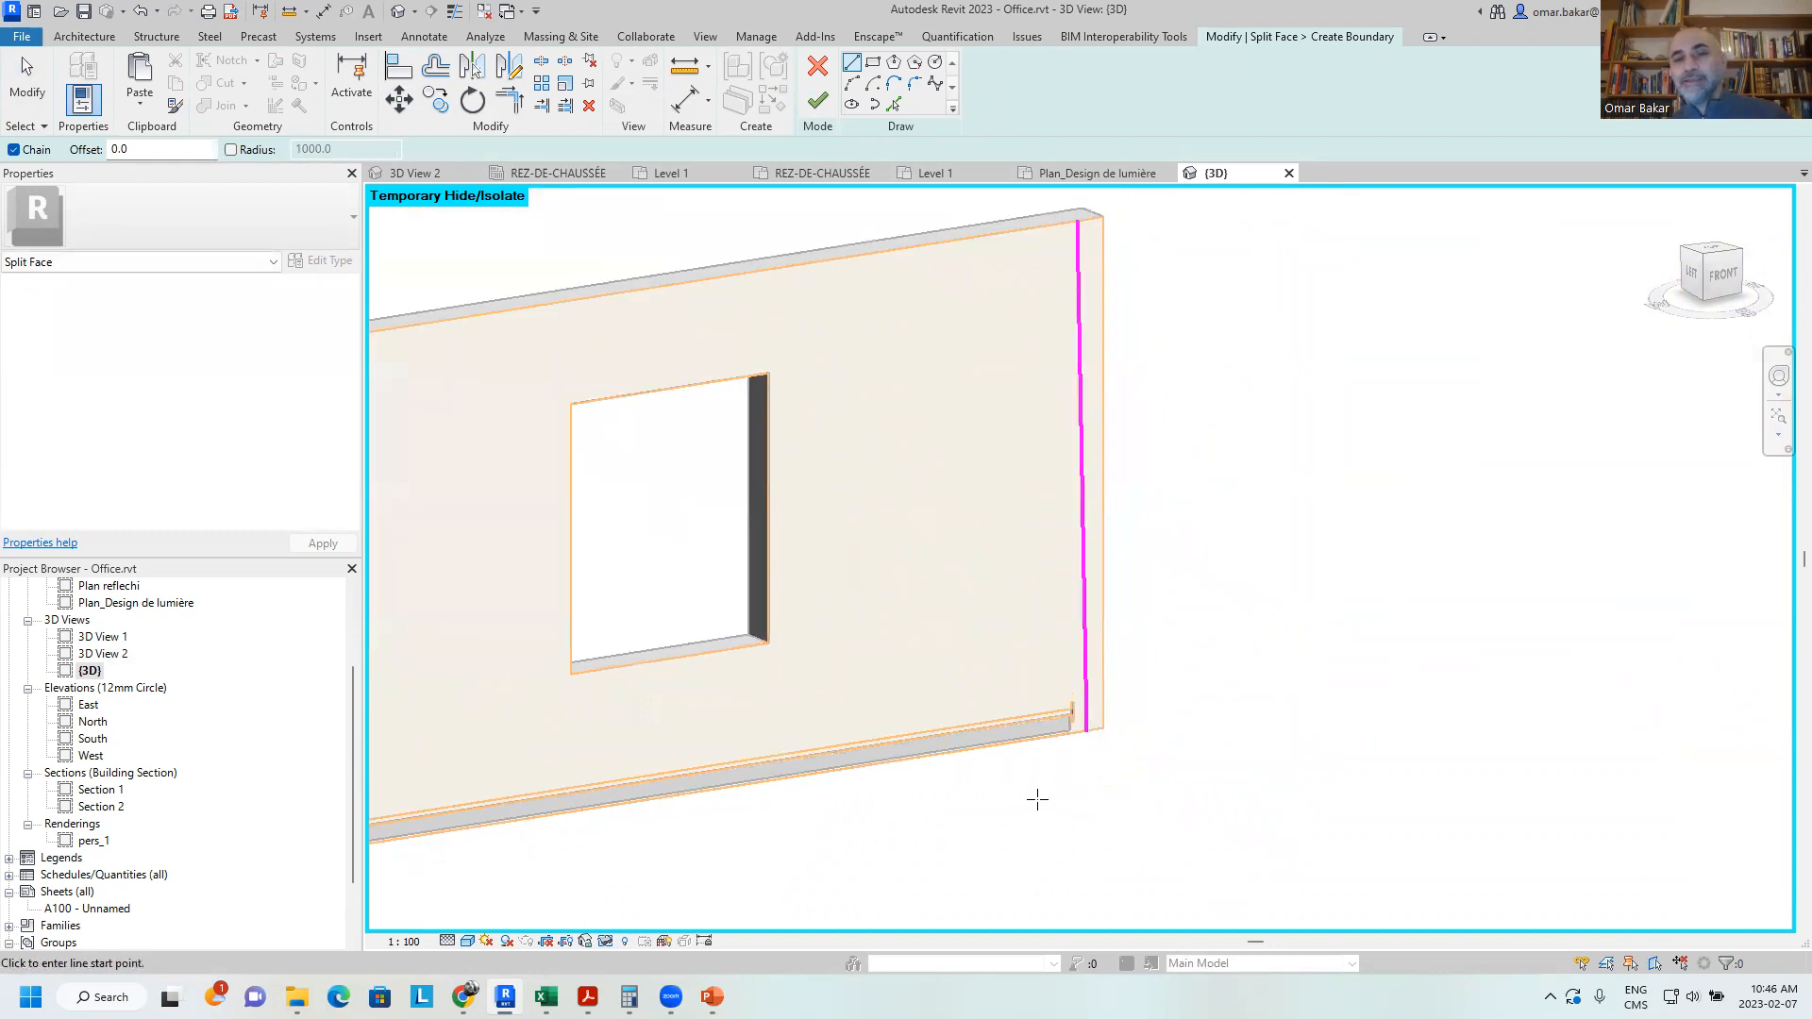
{"action": "left_click", "coordinate": [817, 100]}
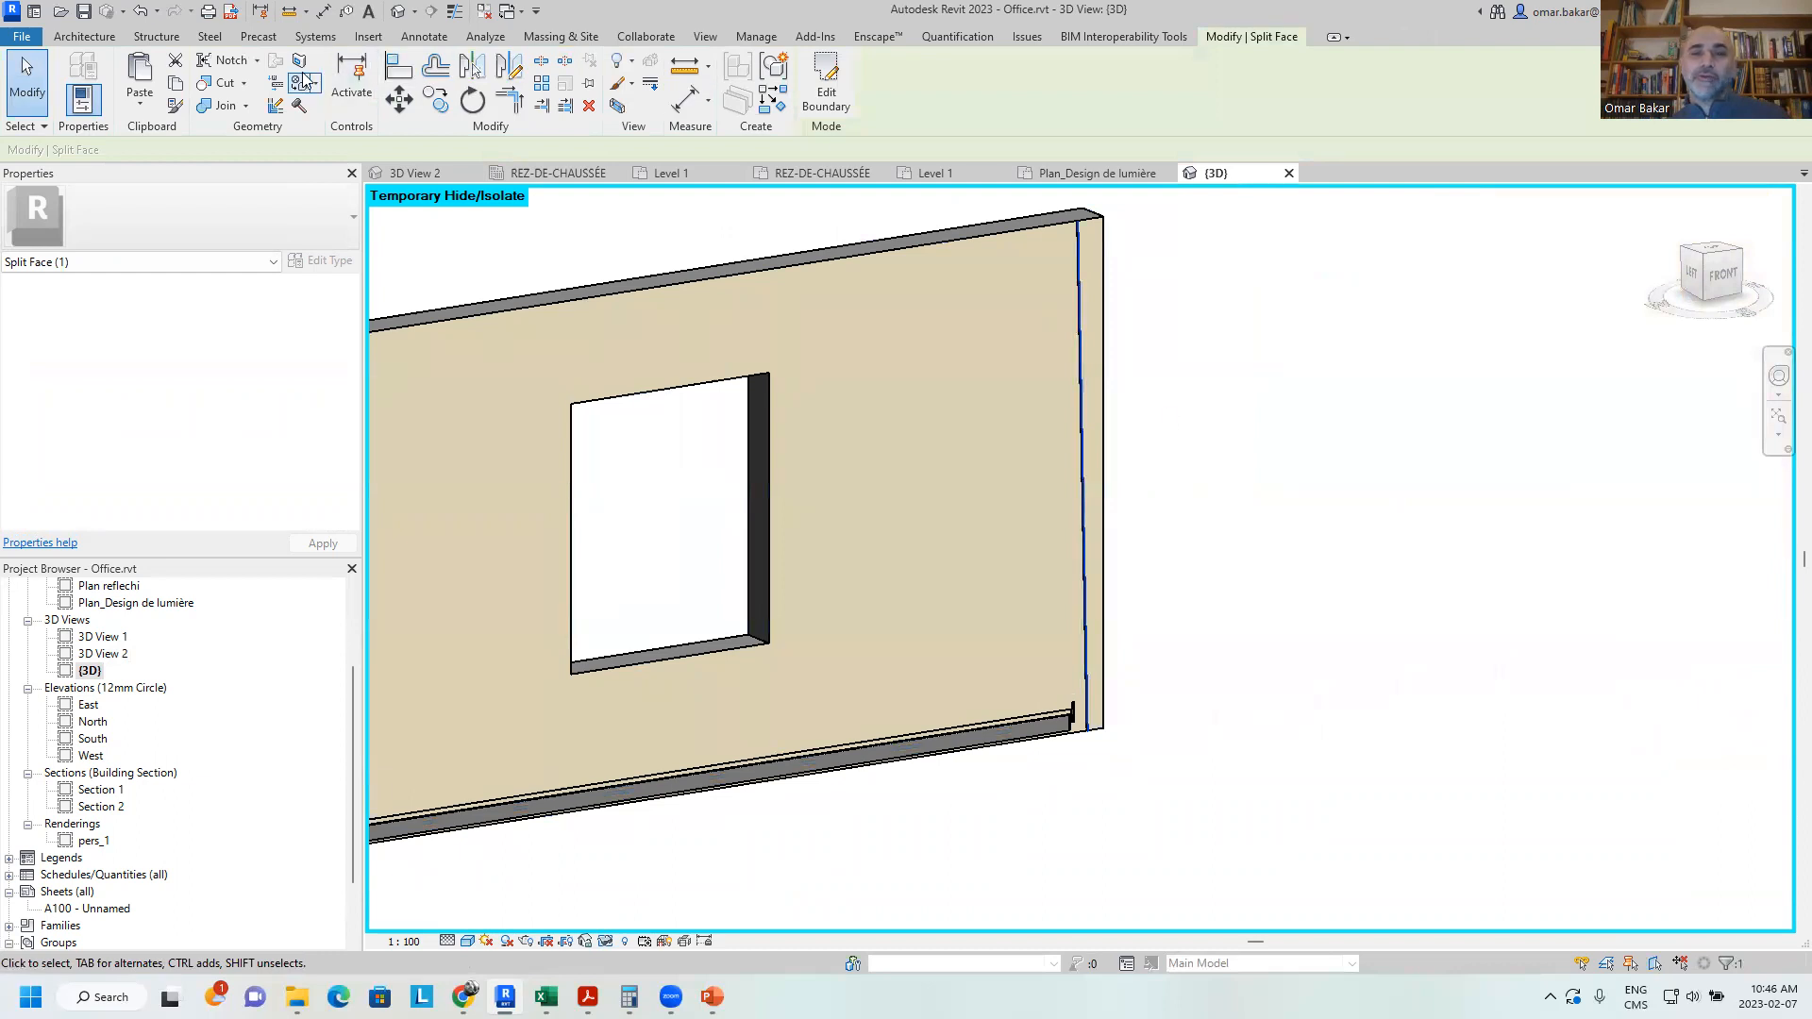
Paint the large region of the split wall face with Brick, Soldier Course and end the Paint command
{"action": "key", "text": "p"}
{"action": "key", "text": "t"}
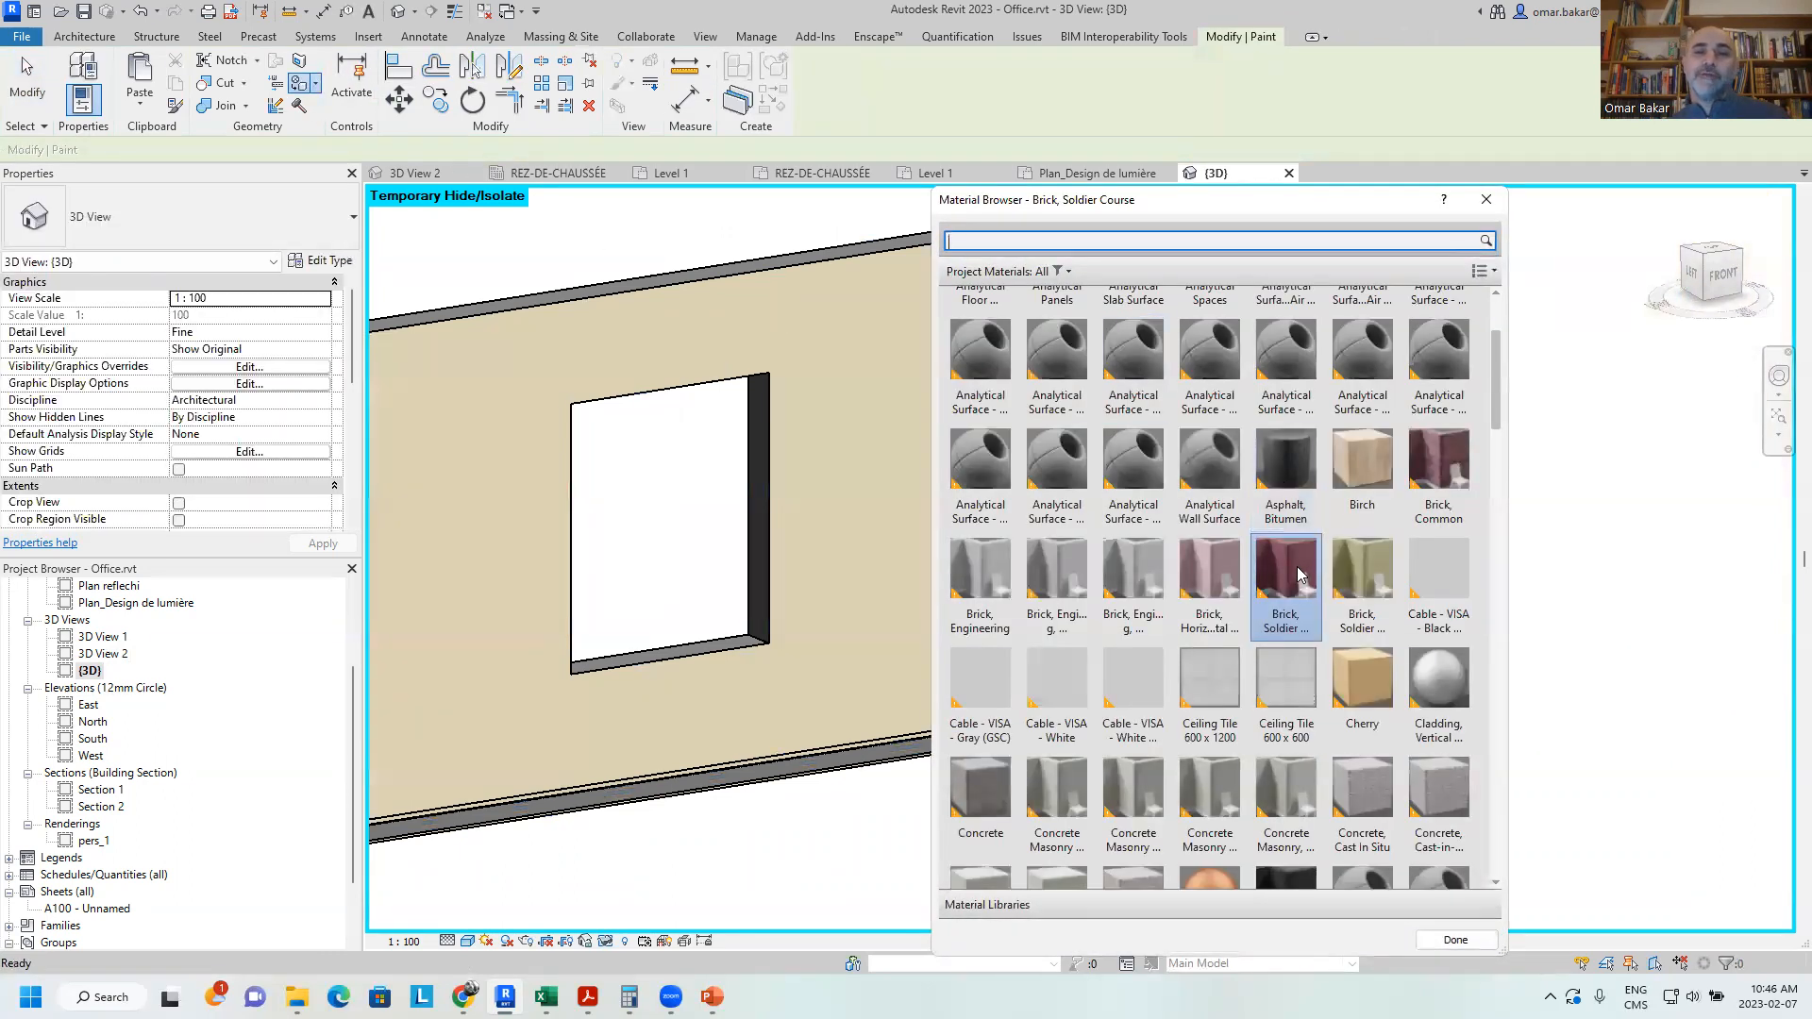
{"action": "left_click_drag", "start_coordinate": [1265, 202], "coordinate": [1569, 230]}
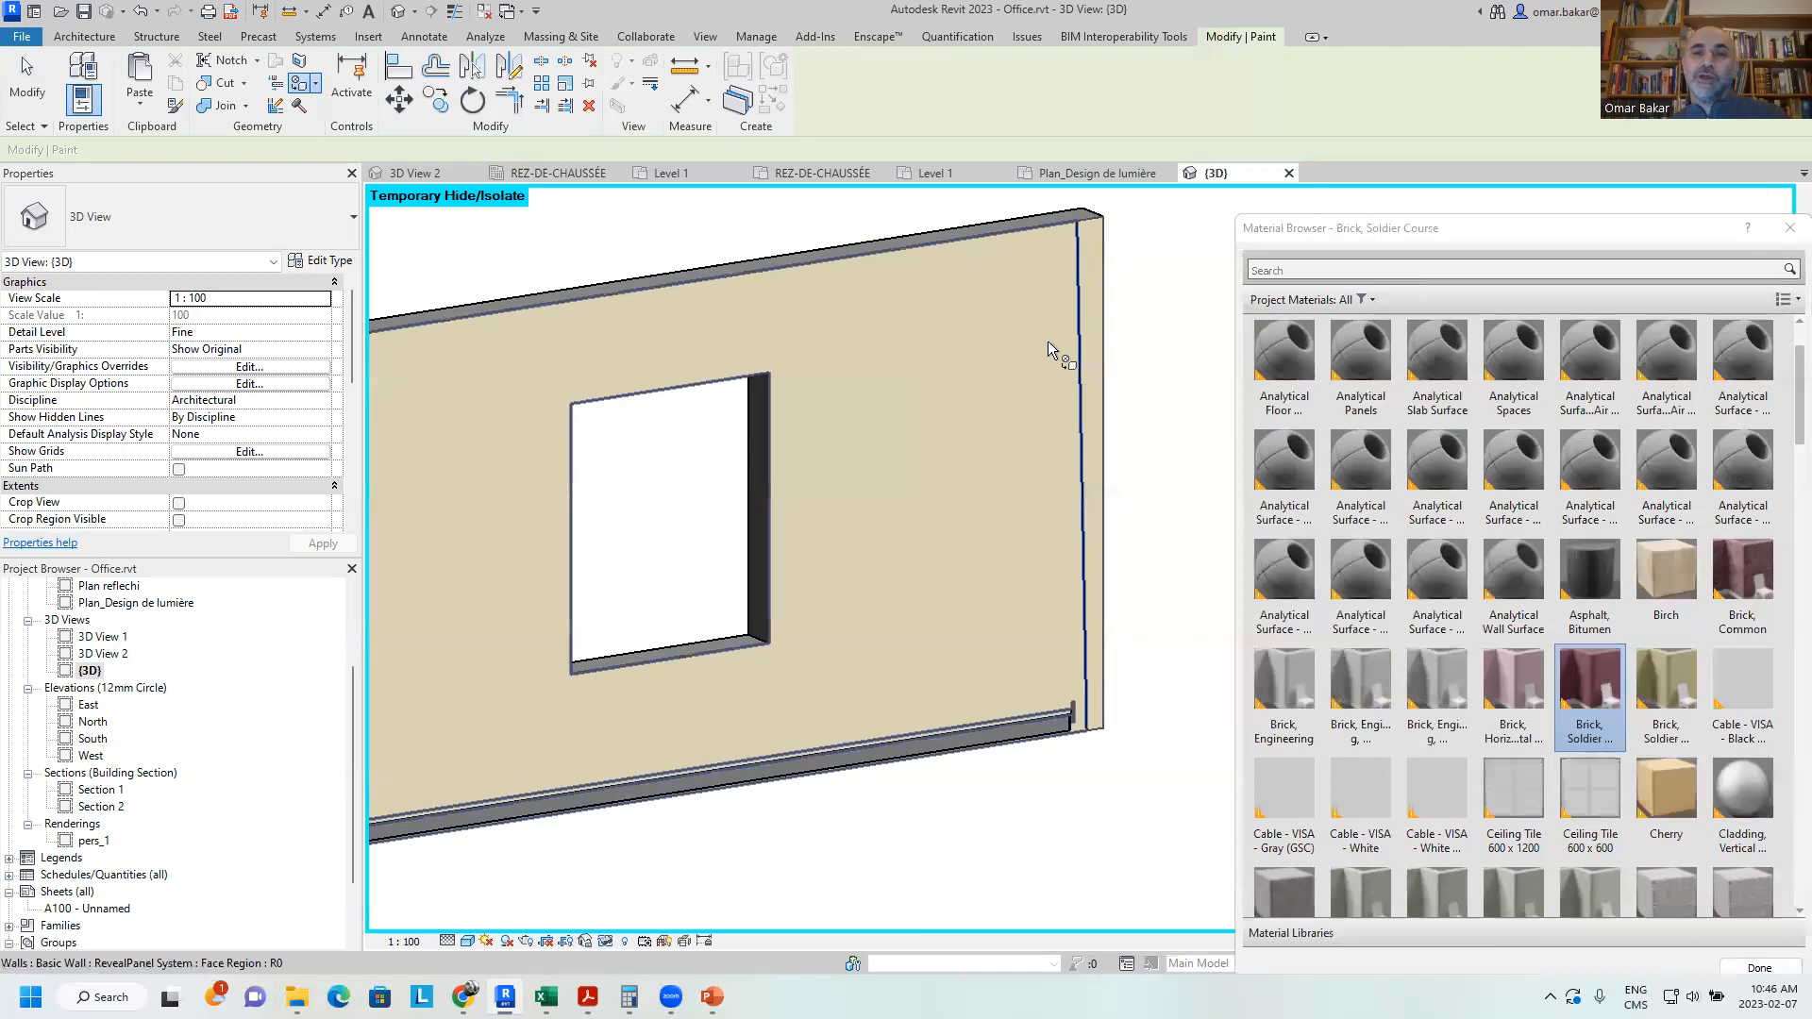
{"action": "left_click", "coordinate": [1089, 341]}
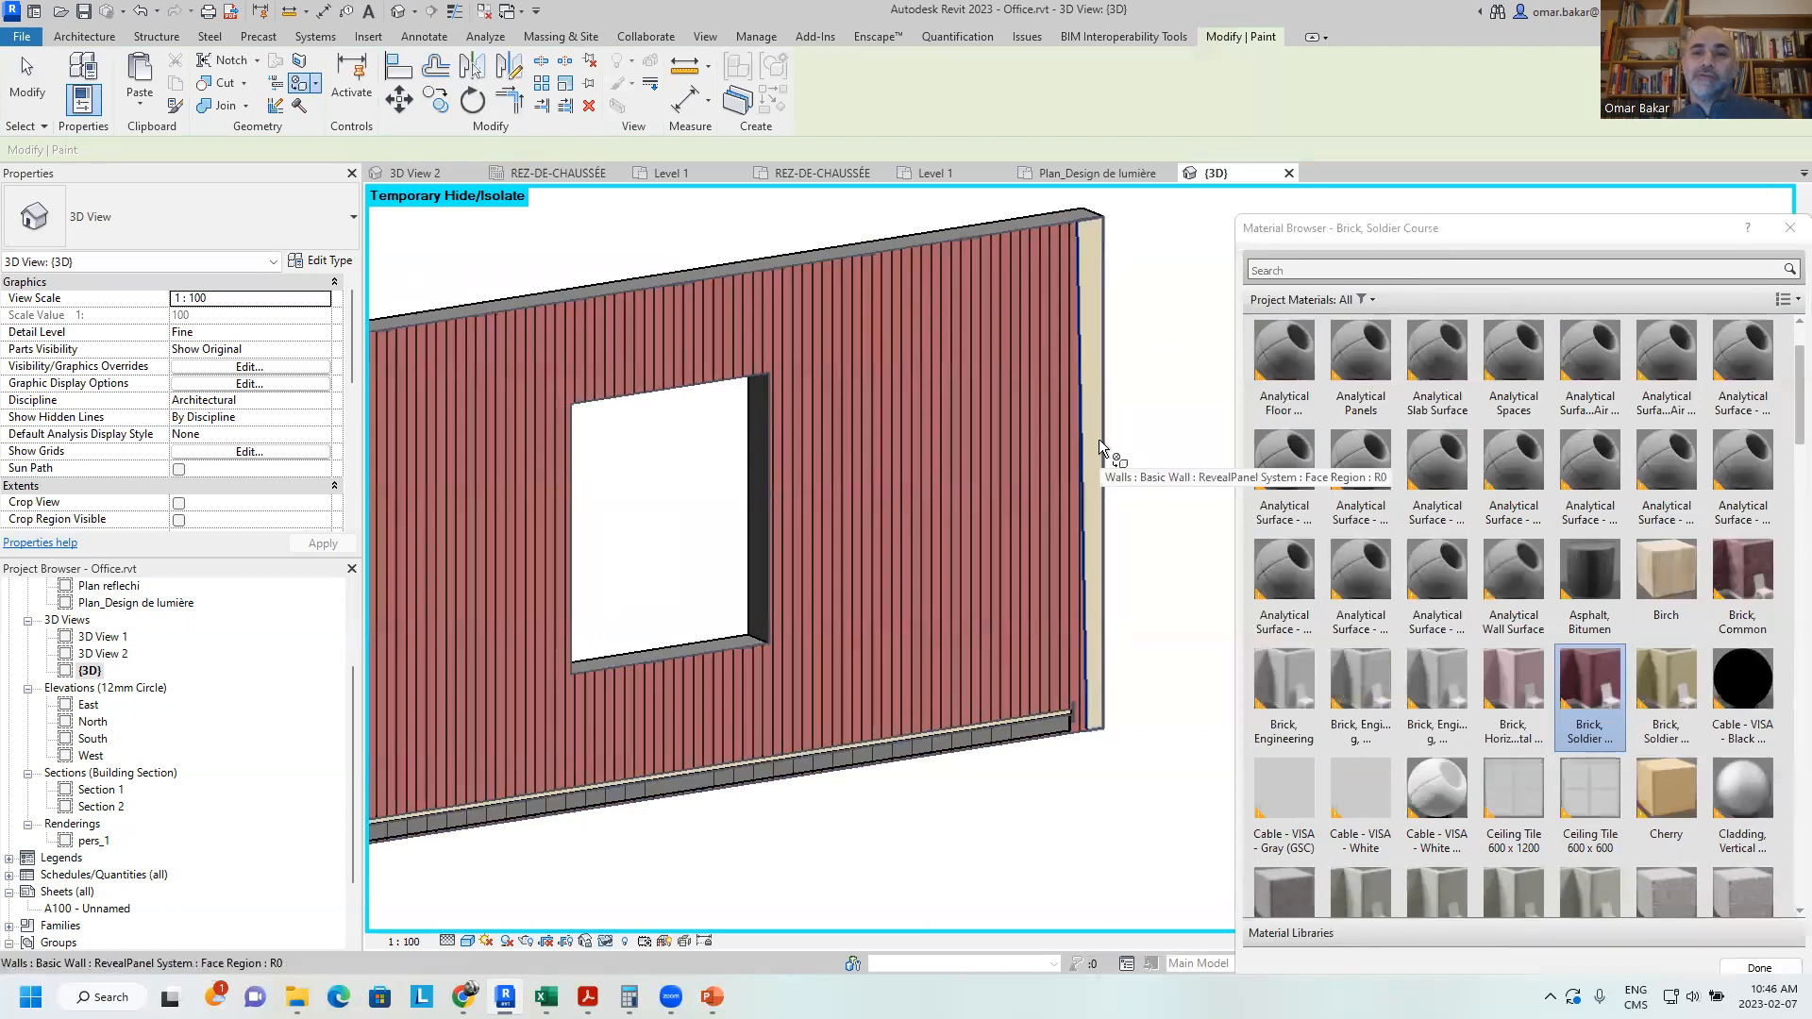
{"action": "key", "text": "Escape"}
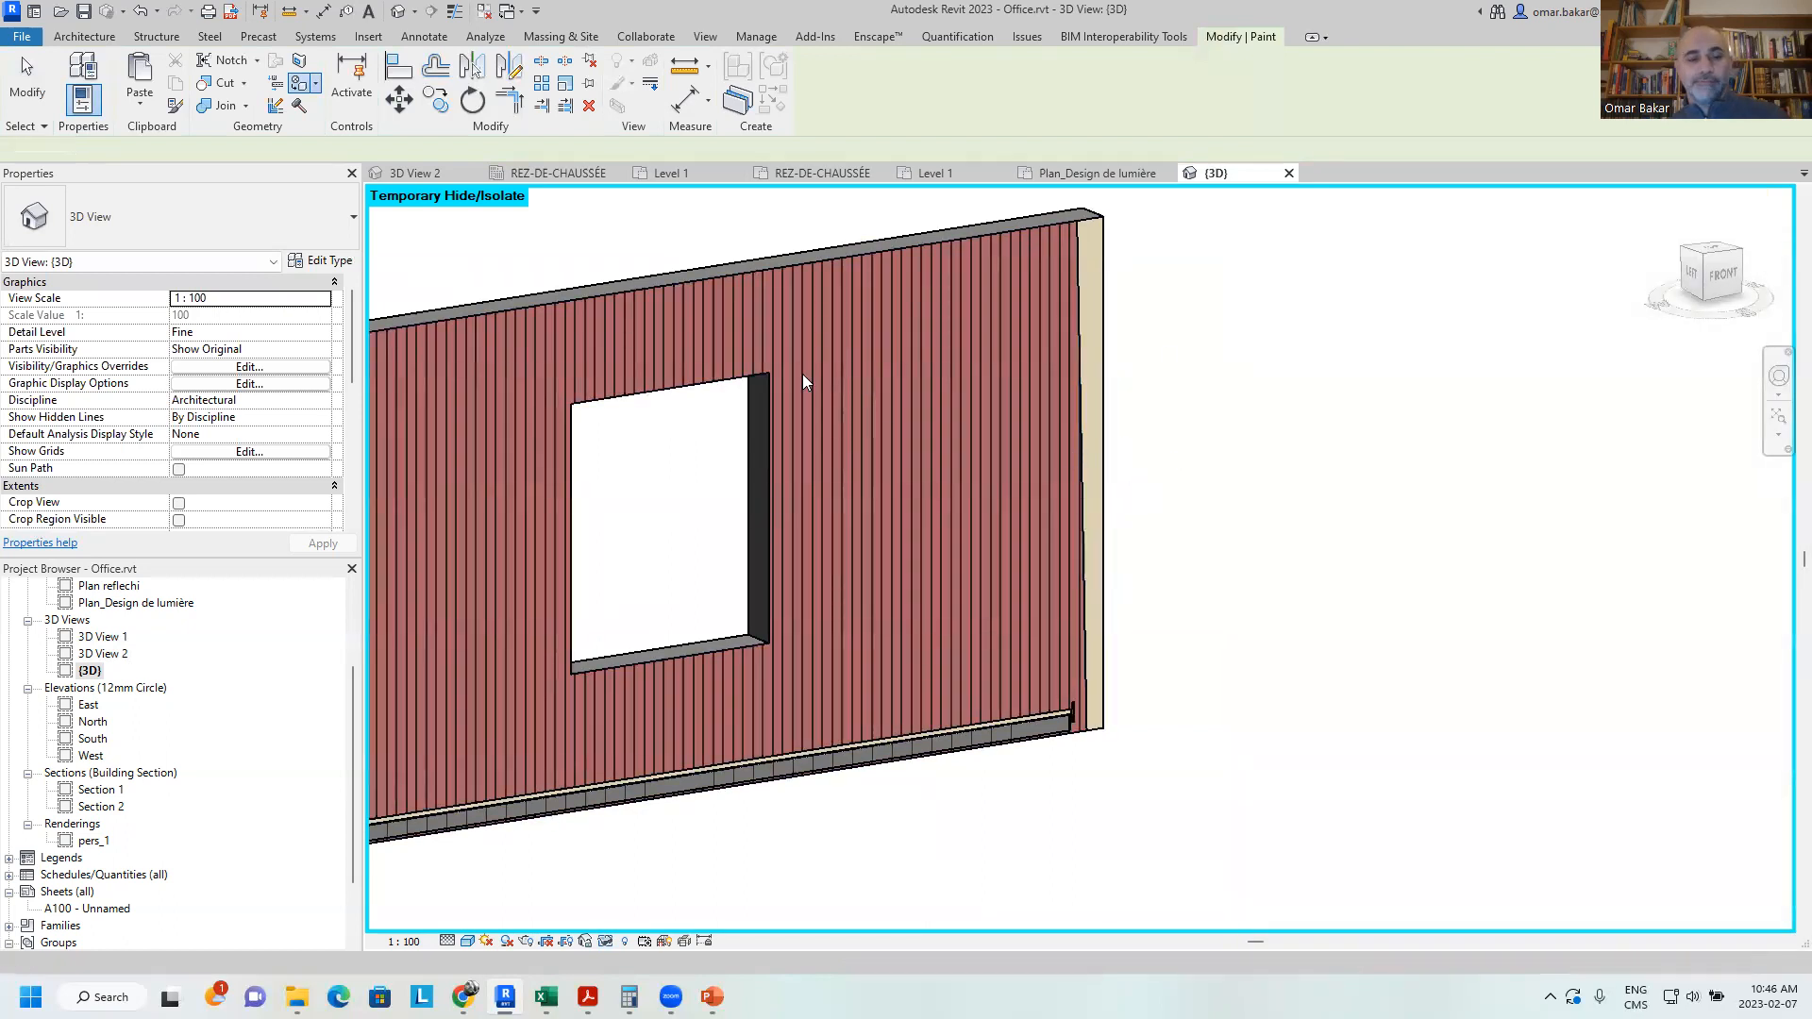
Undo the brick paint on the large face region and finish the split line sketch again
{"action": "left_click", "coordinate": [474, 68]}
{"action": "left_click", "coordinate": [566, 274]}
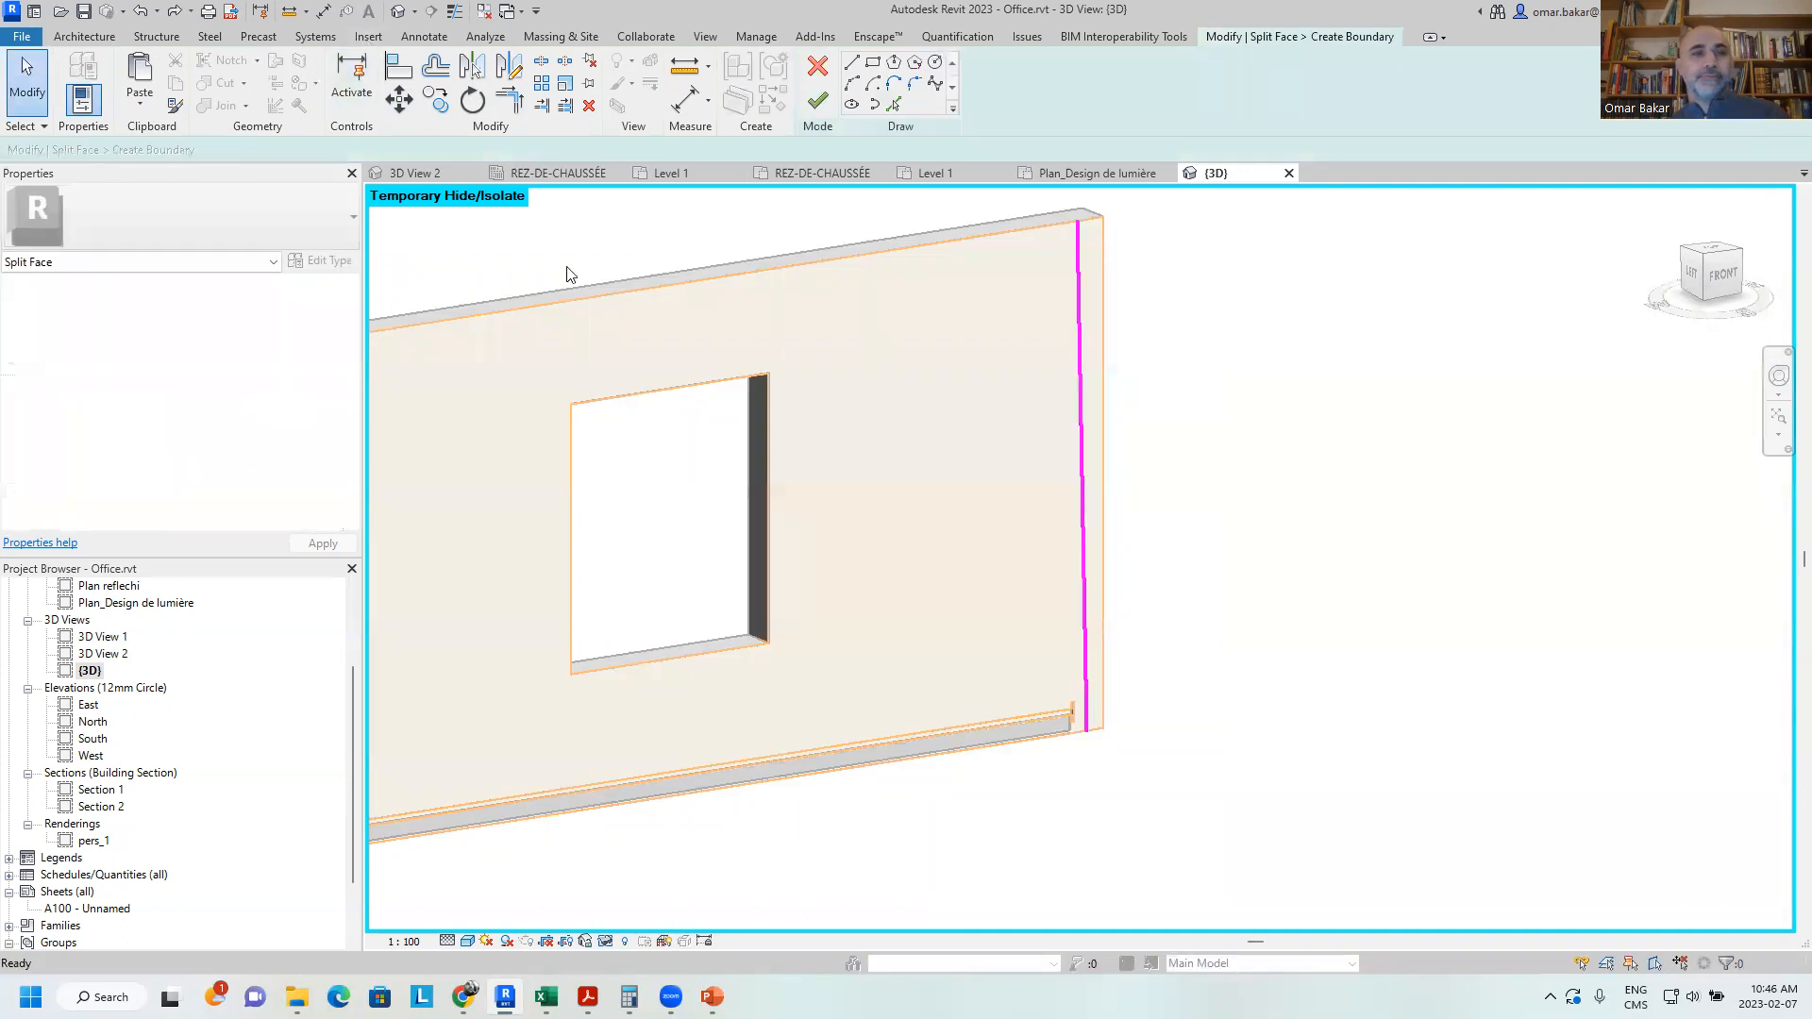
{"action": "left_click", "coordinate": [817, 99]}
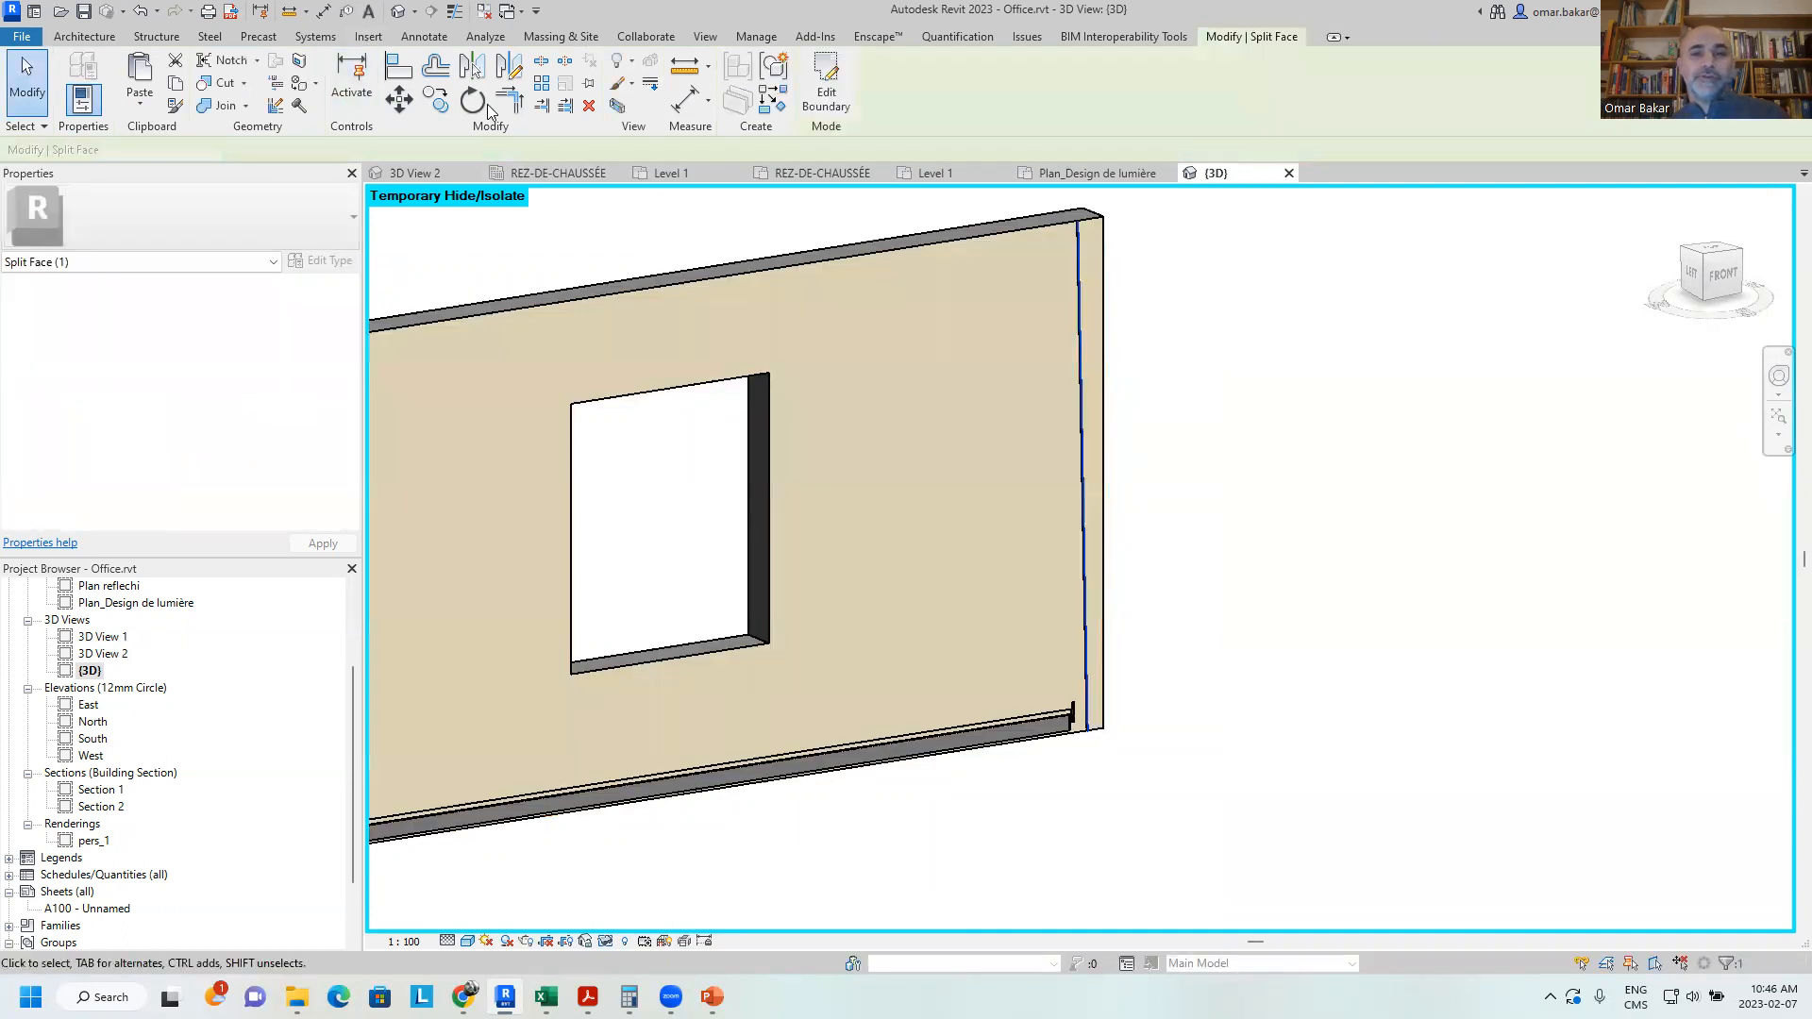
Paint the narrow split strip at the wall's end with Brick, Soldier Course
{"action": "left_click", "coordinate": [299, 82]}
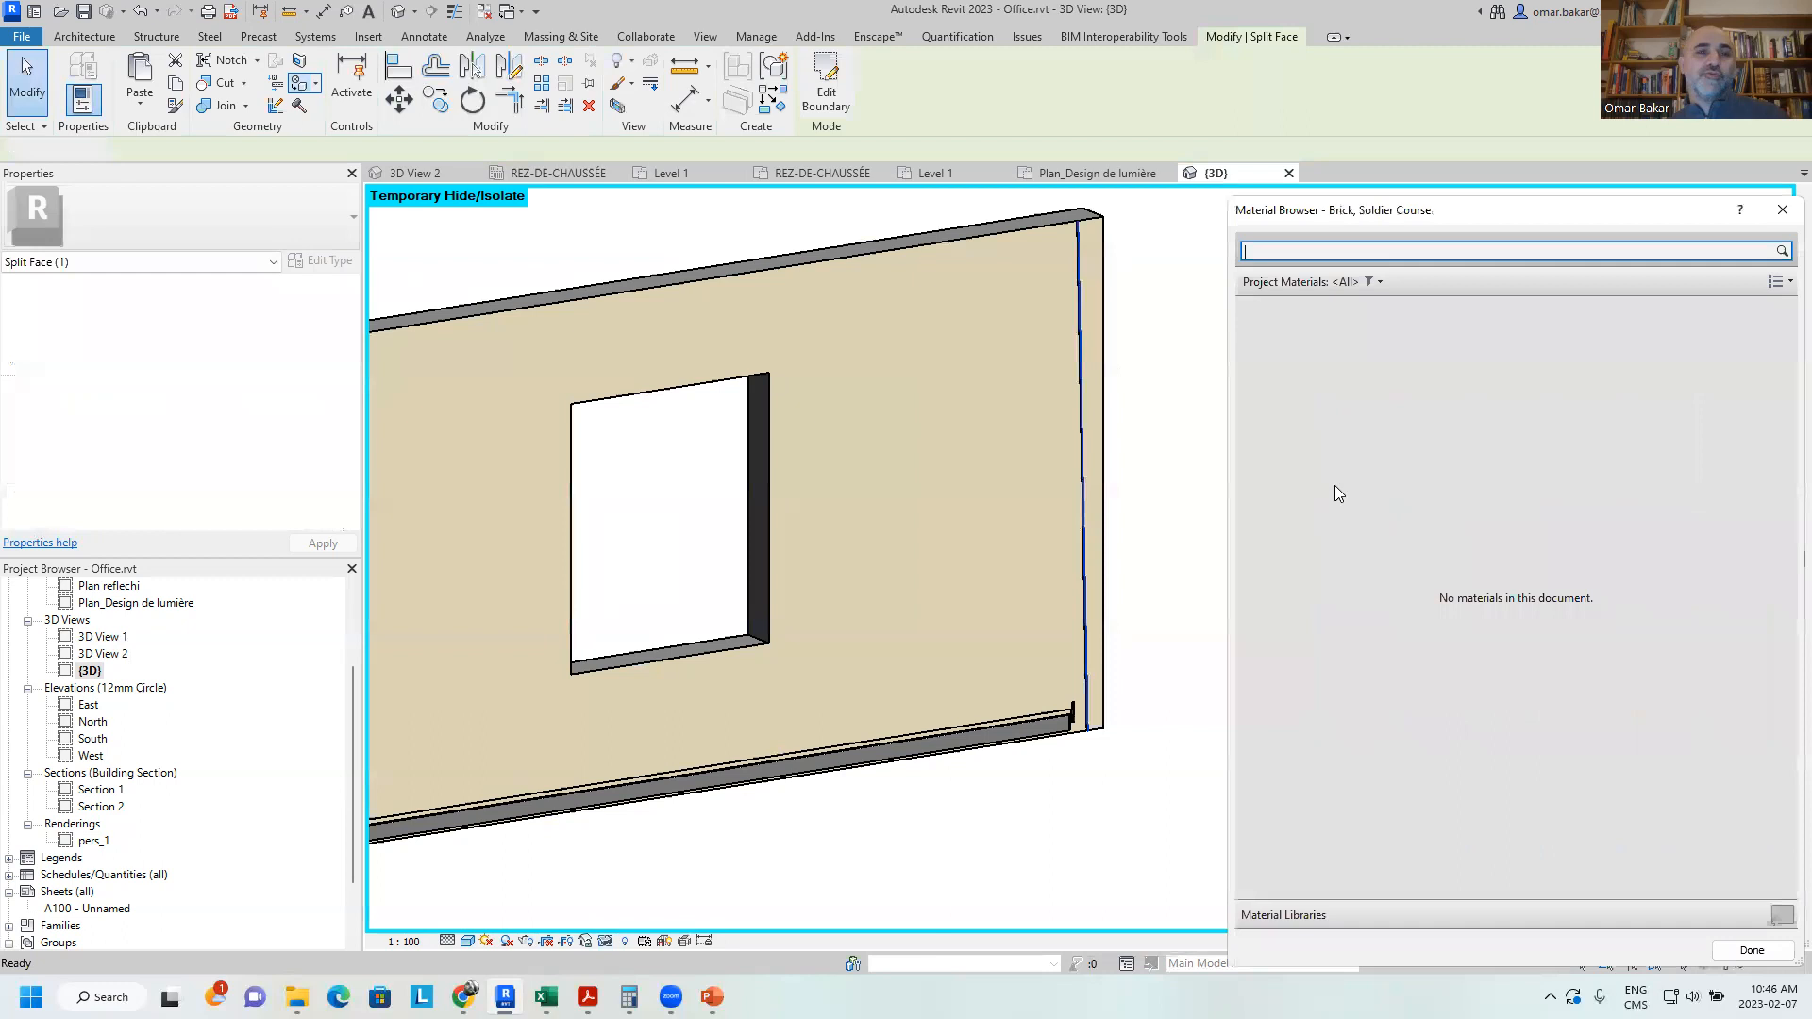
{"action": "left_click", "coordinate": [1089, 337]}
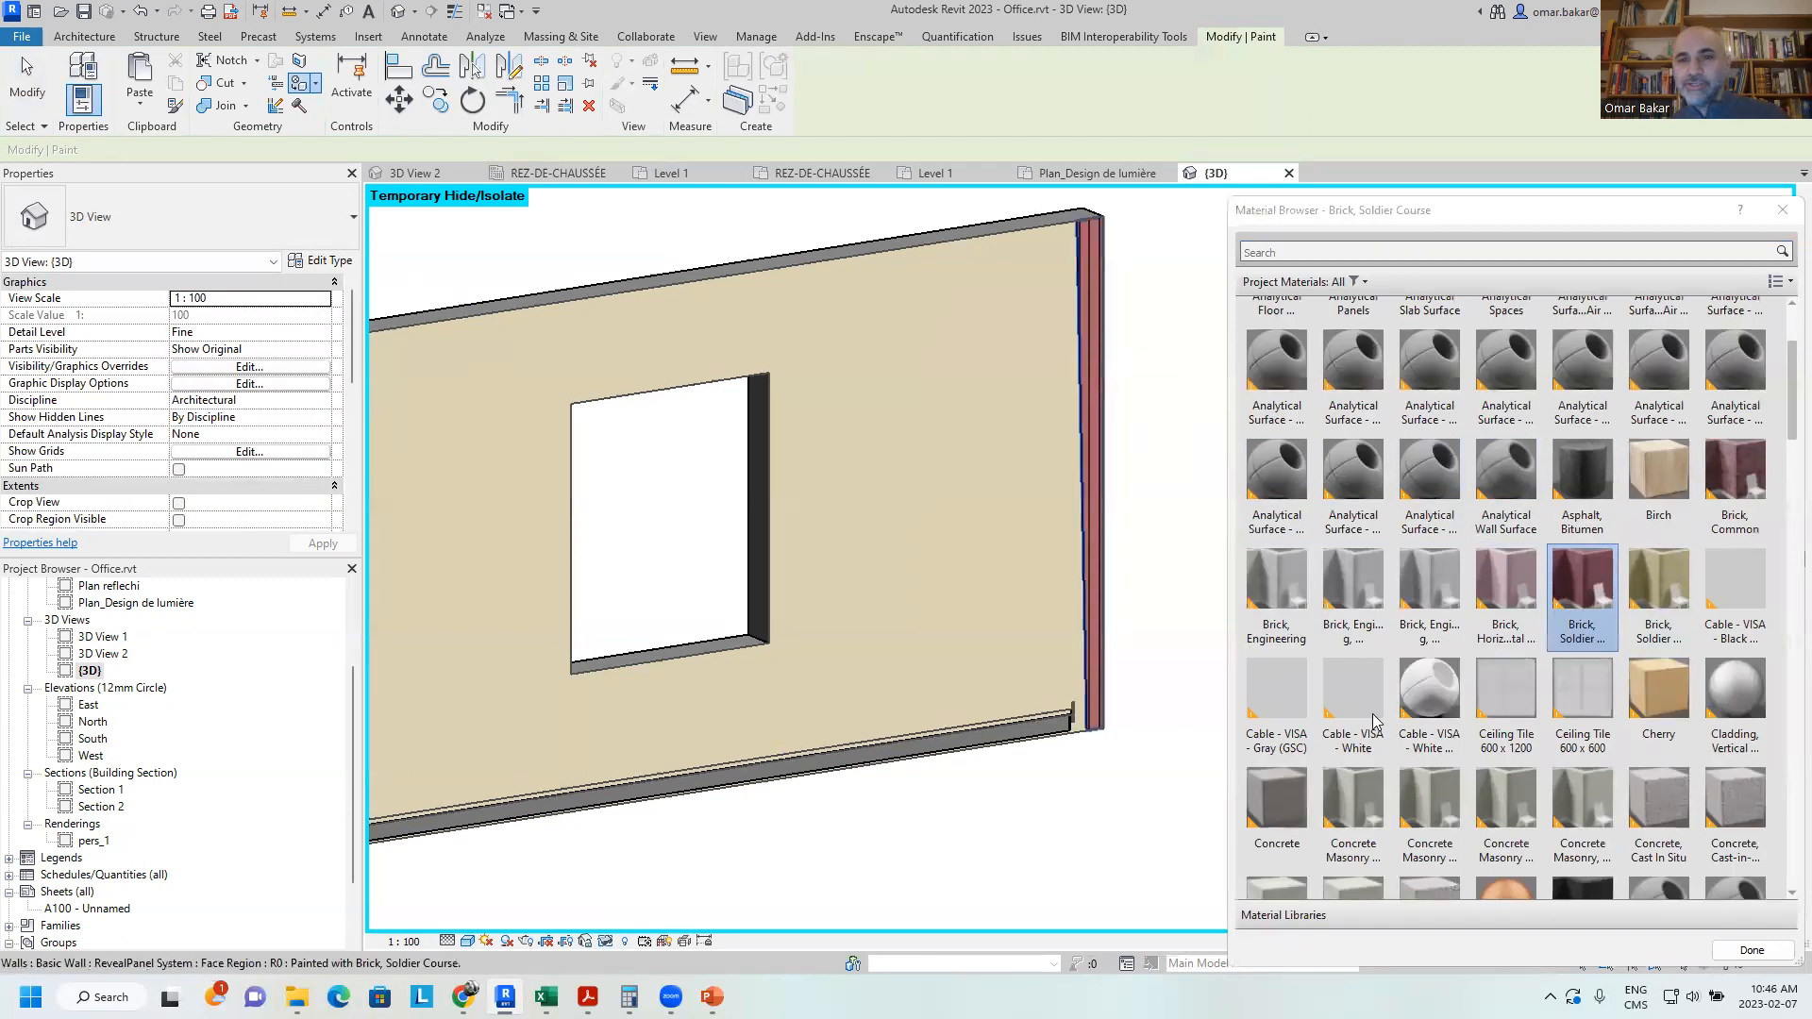
End the Paint command and switch the 3D view to the Realistic visual style to display the material textures
{"action": "scroll", "coordinate": [1510, 802], "scroll_direction": "down", "scroll_amount": 1}
{"action": "left_click", "coordinate": [1717, 948]}
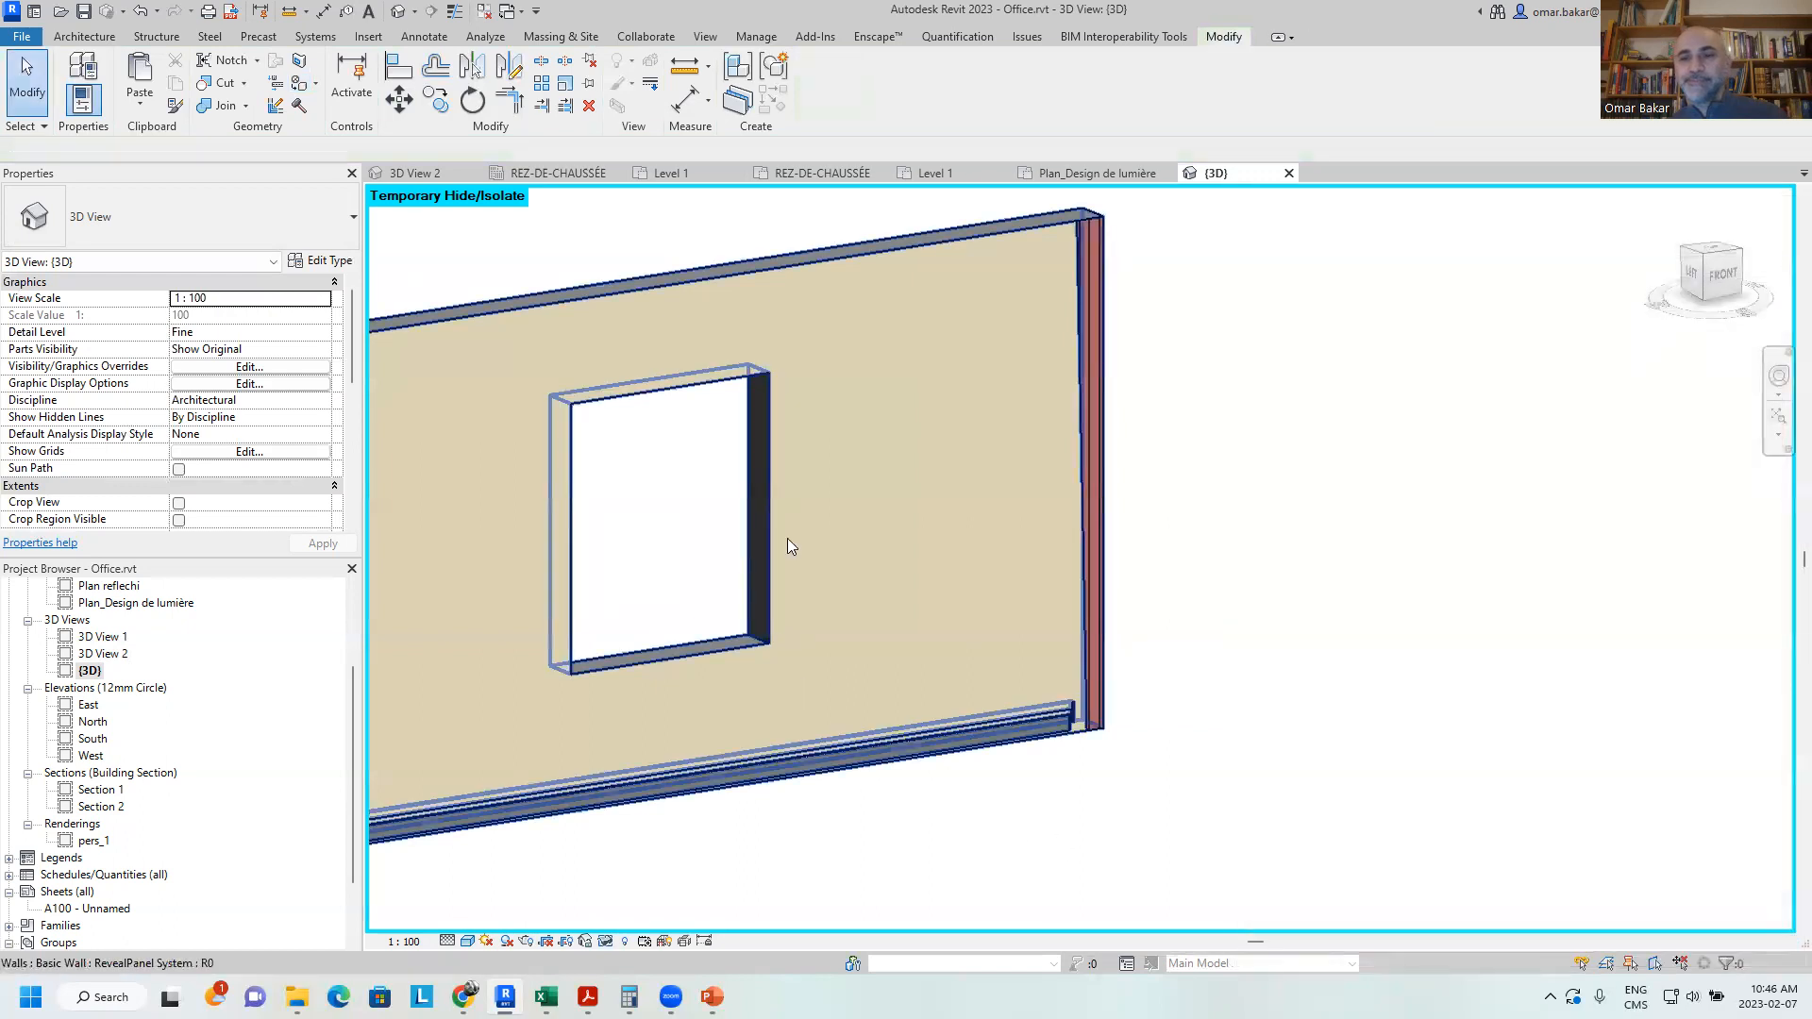
{"action": "left_click", "coordinate": [467, 941]}
{"action": "left_click", "coordinate": [528, 920]}
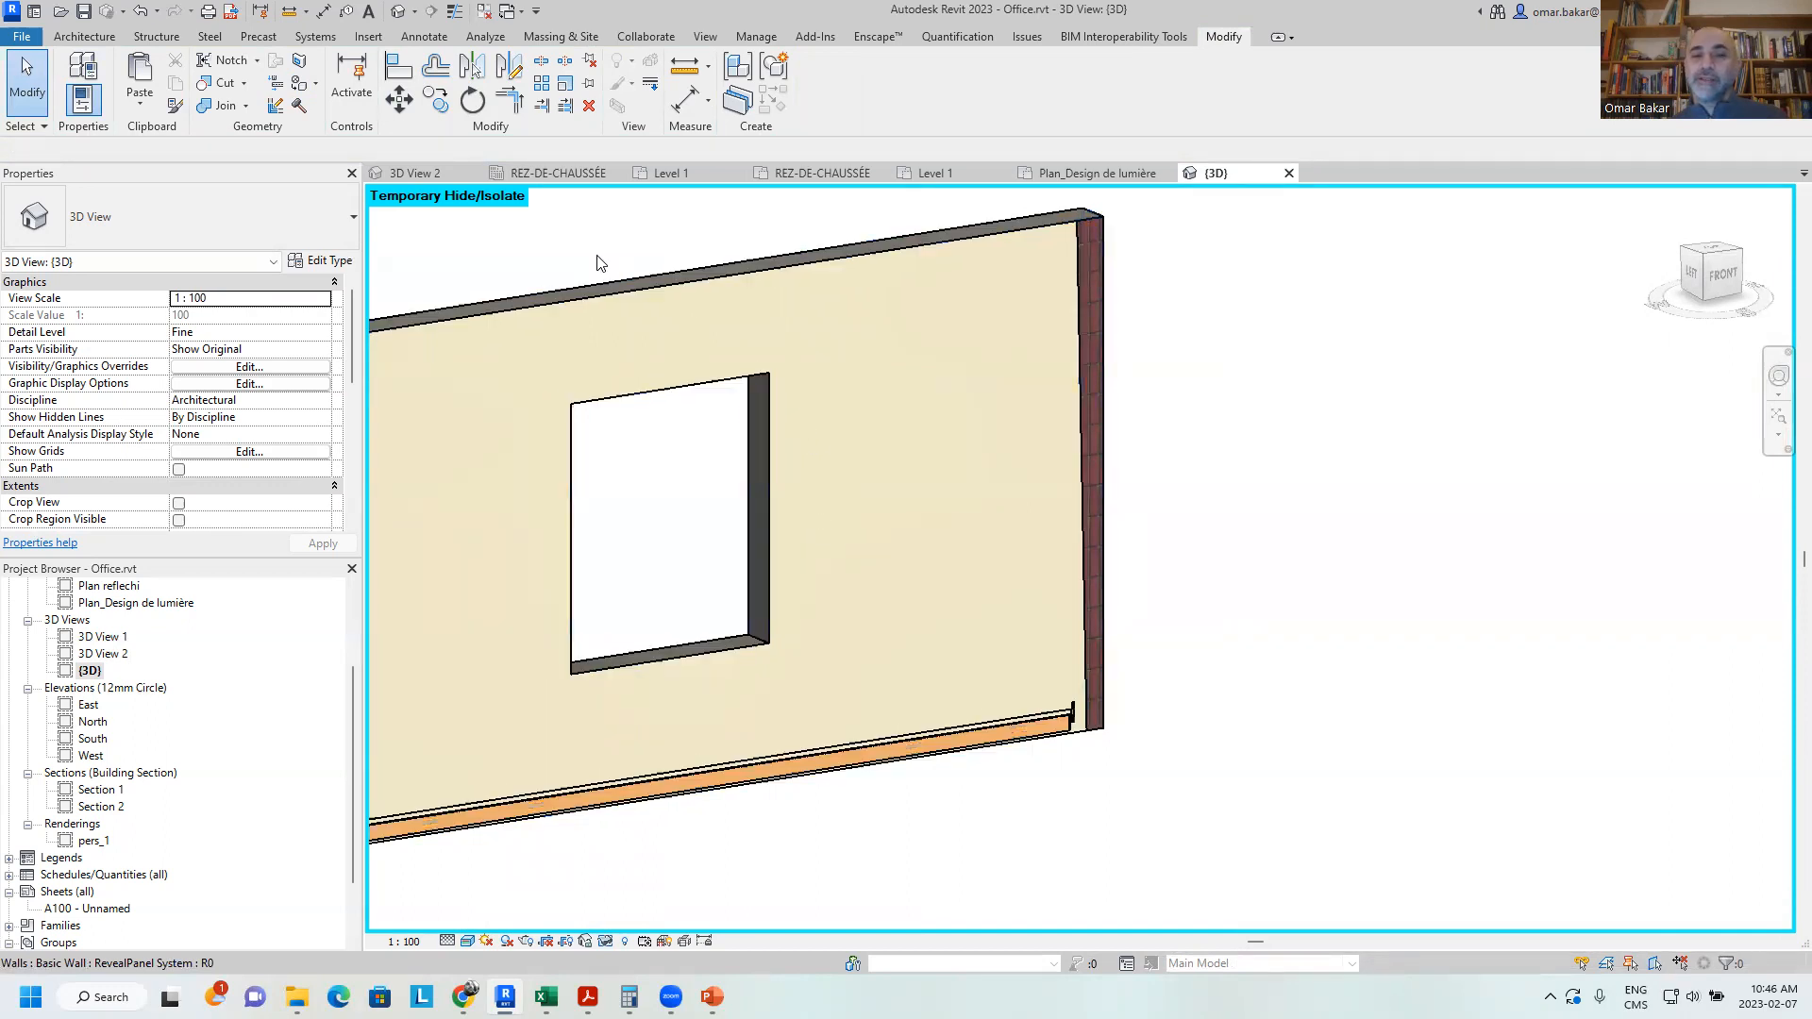
Split the wall's large face with a vertical line about 689 mm long, from the window's upper corner nearest the brick strip to the wall's upper edge
{"action": "left_click", "coordinate": [302, 68]}
{"action": "left_click", "coordinate": [821, 298]}
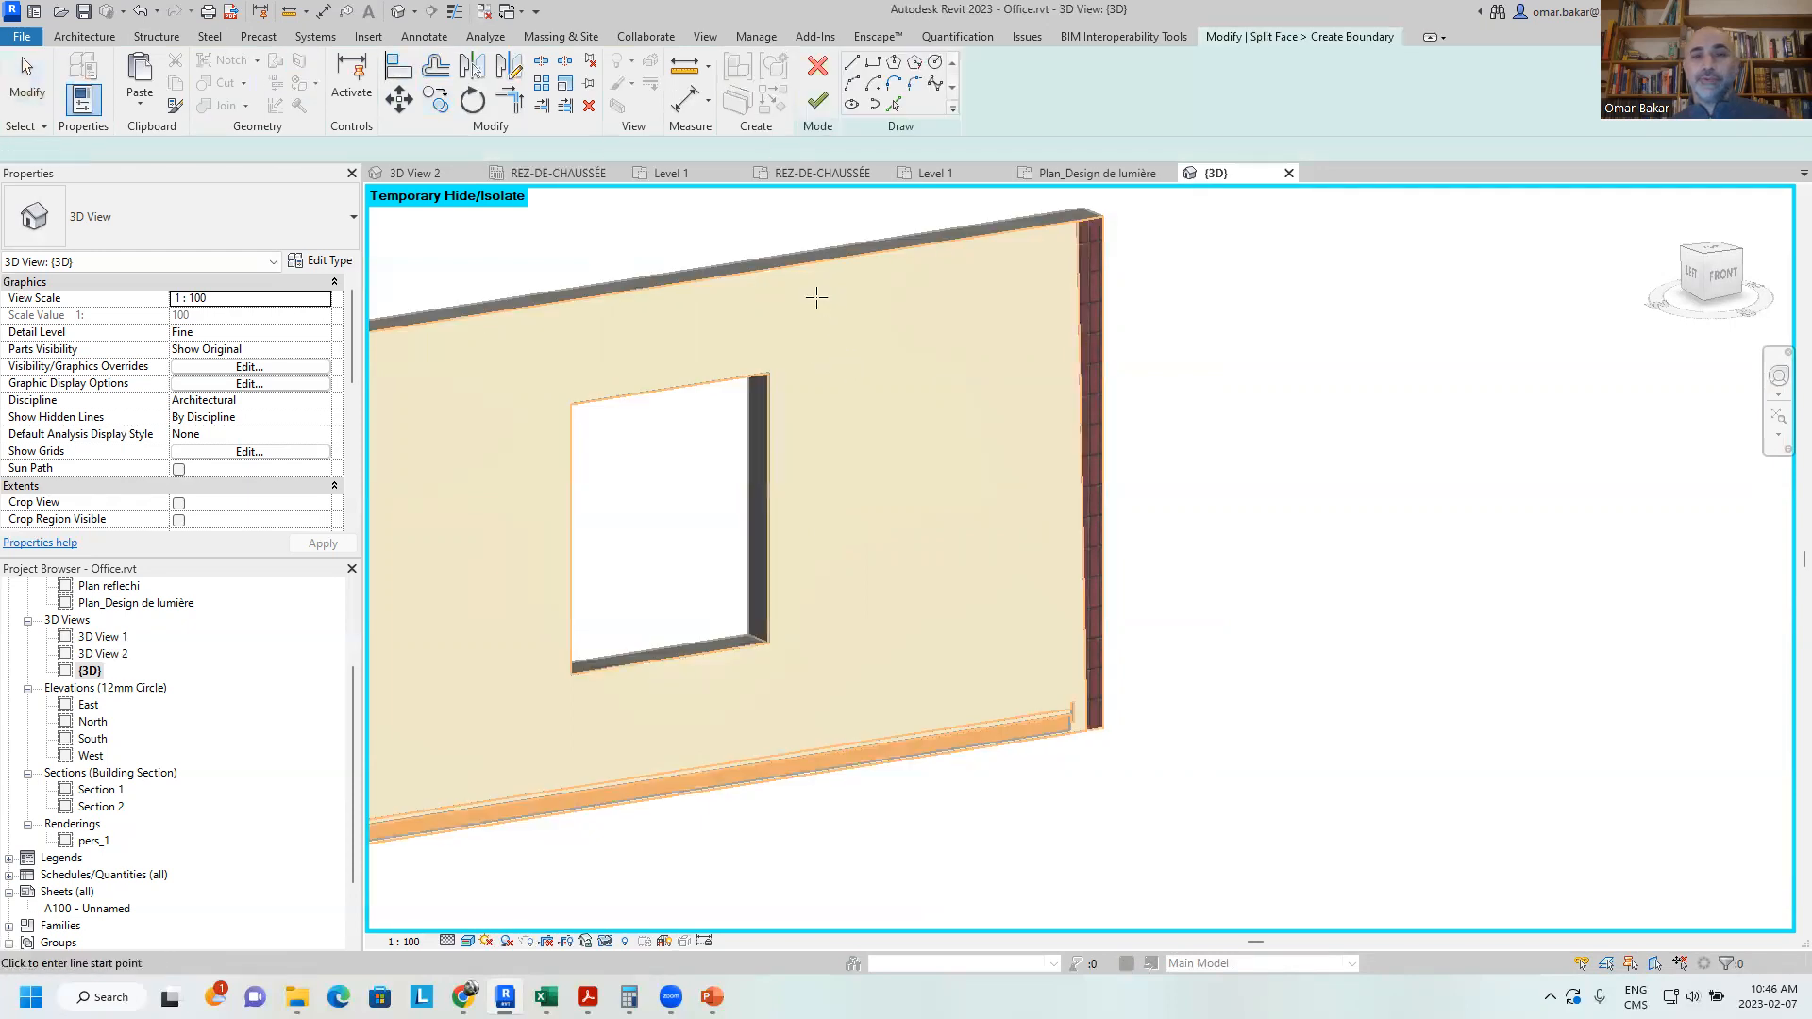
{"action": "left_click", "coordinate": [768, 374]}
{"action": "left_click", "coordinate": [767, 272]}
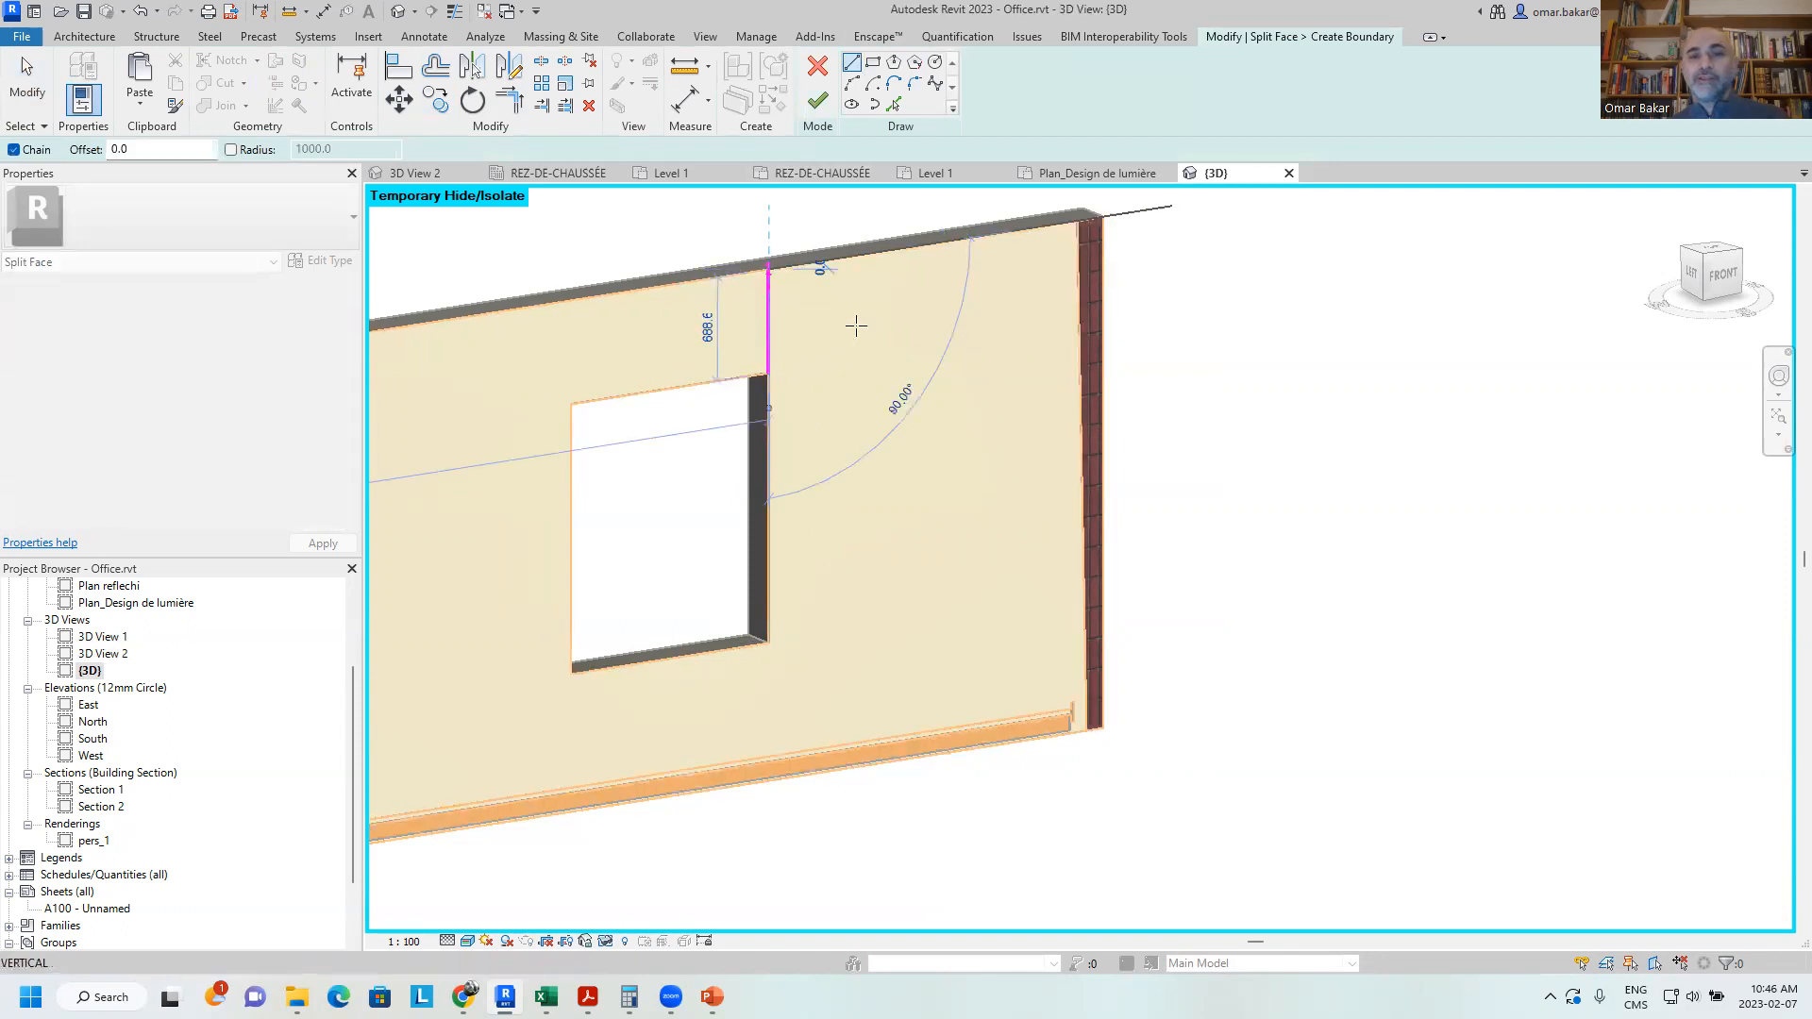
{"action": "key", "text": "Escape"}
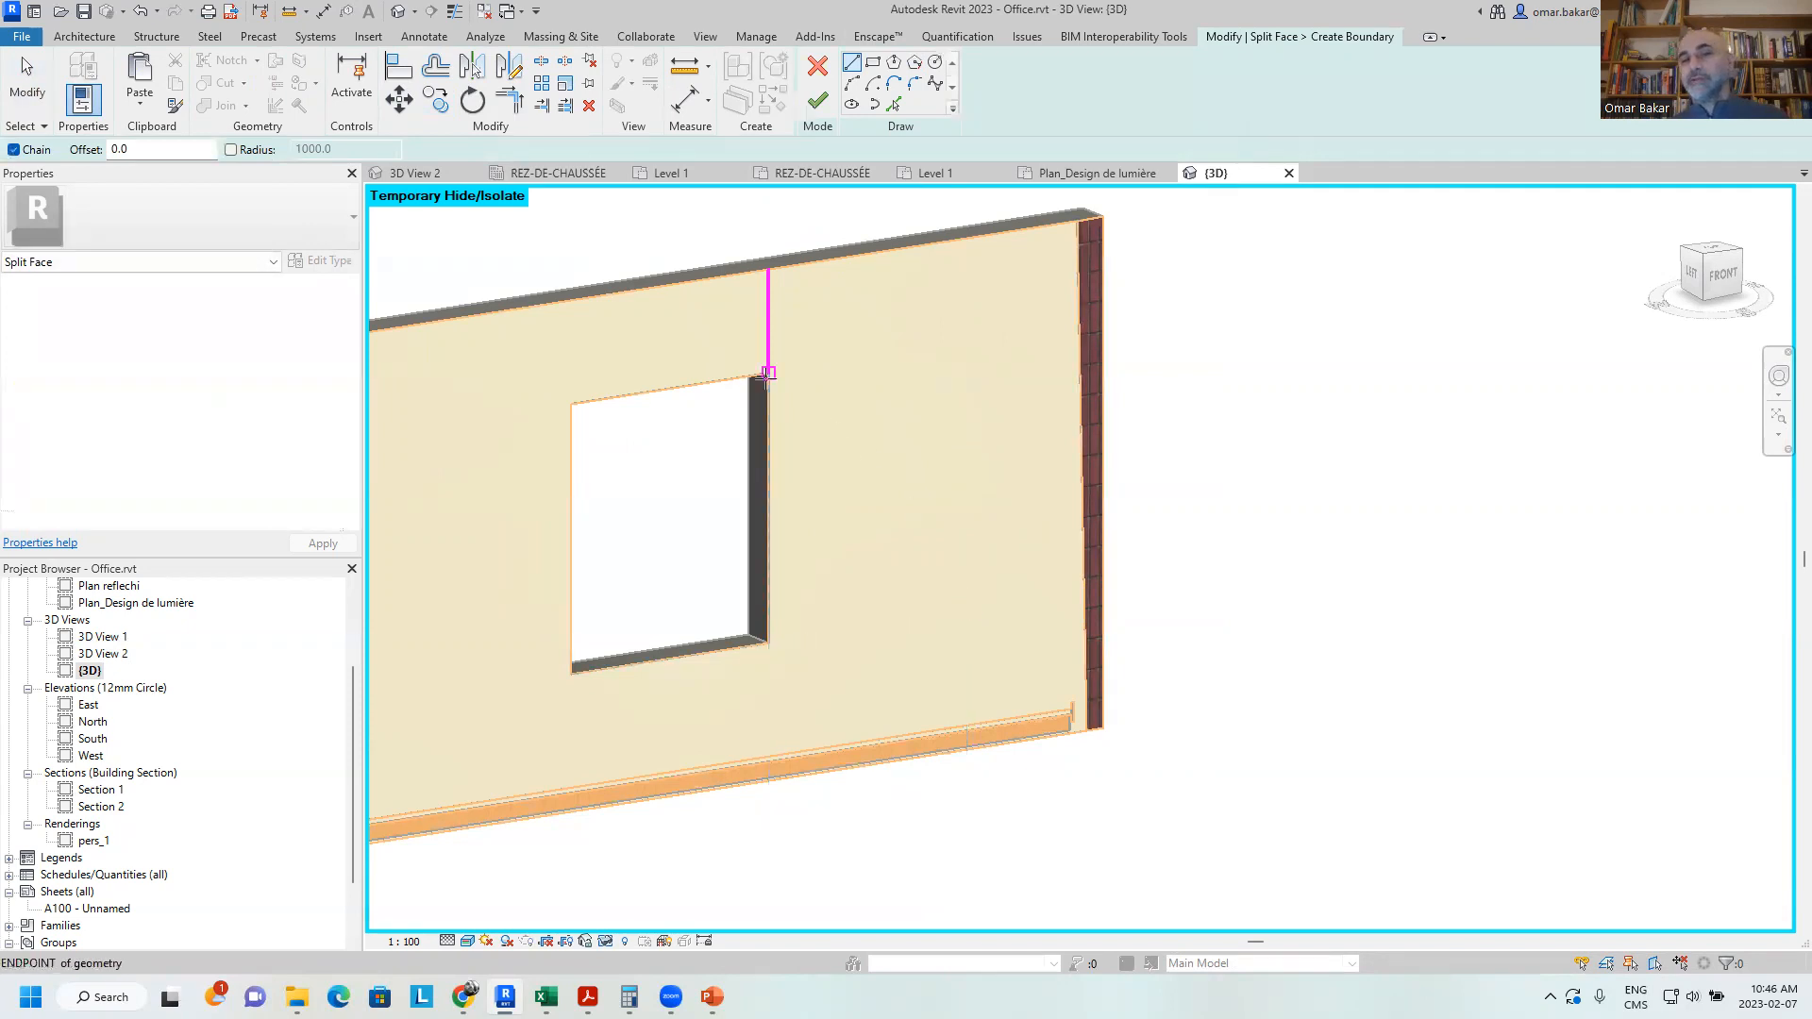
{"action": "left_click", "coordinate": [816, 103]}
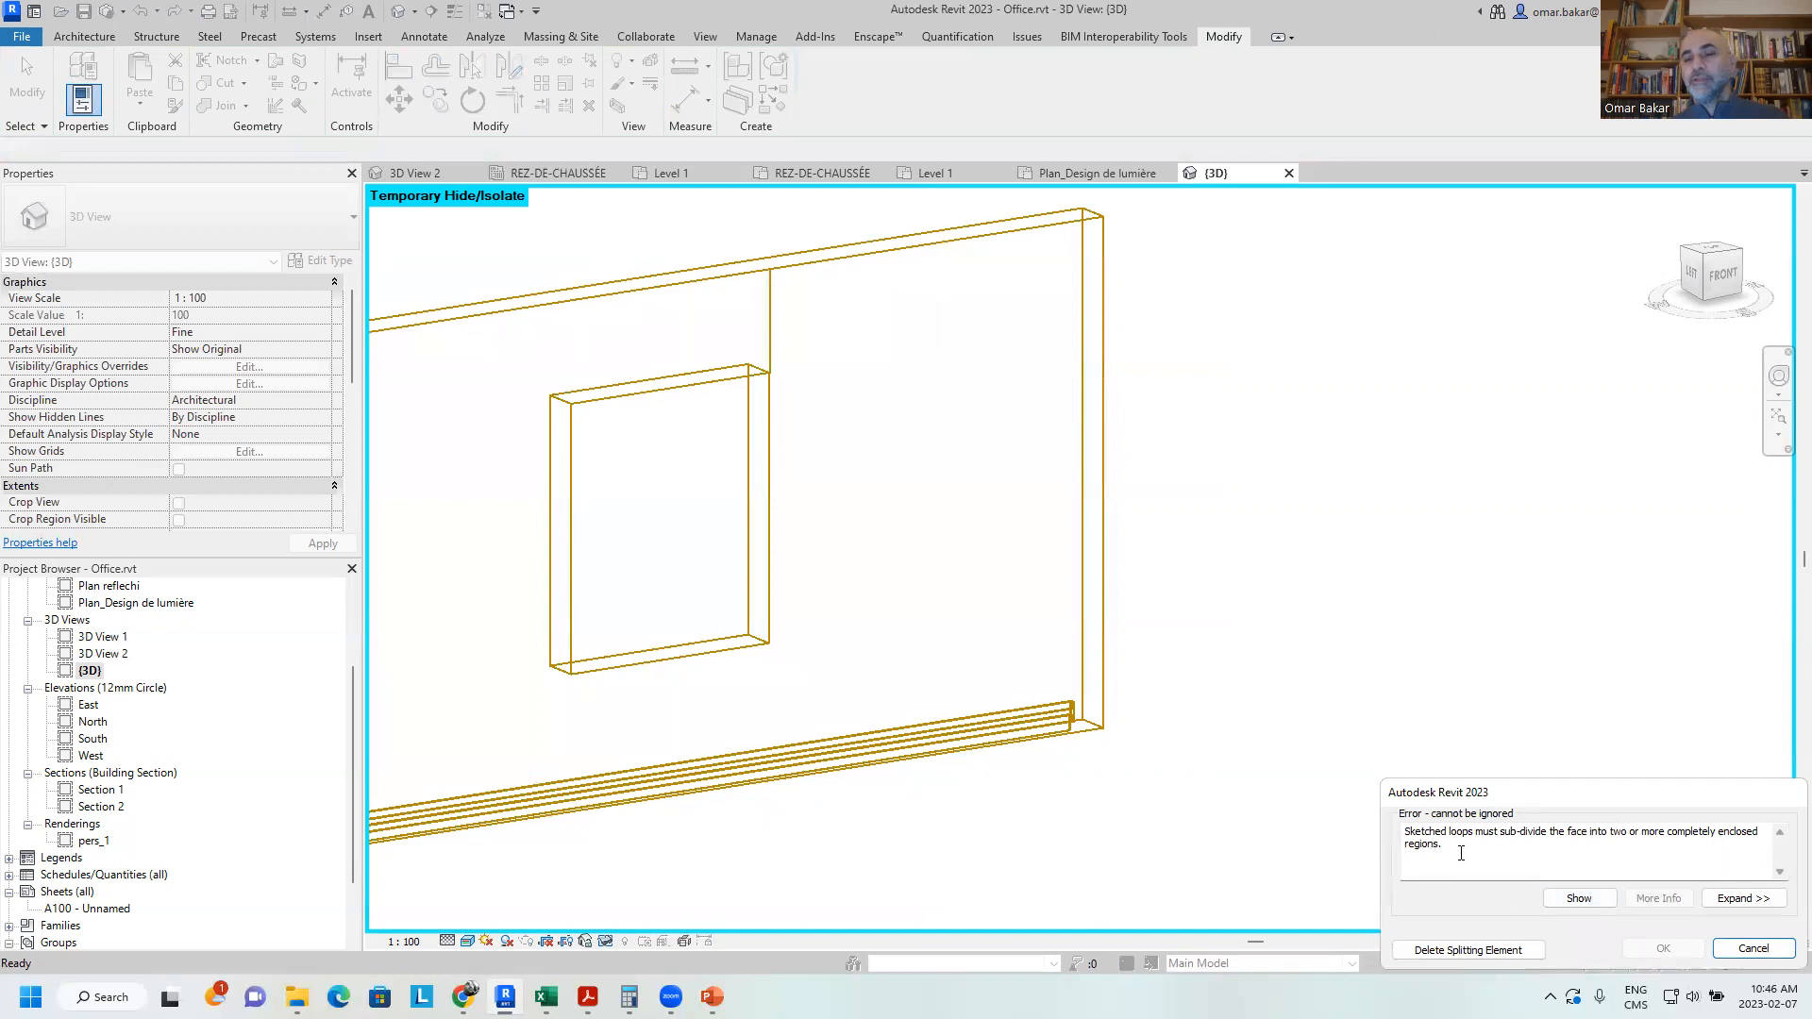
{"action": "left_click", "coordinate": [1752, 949]}
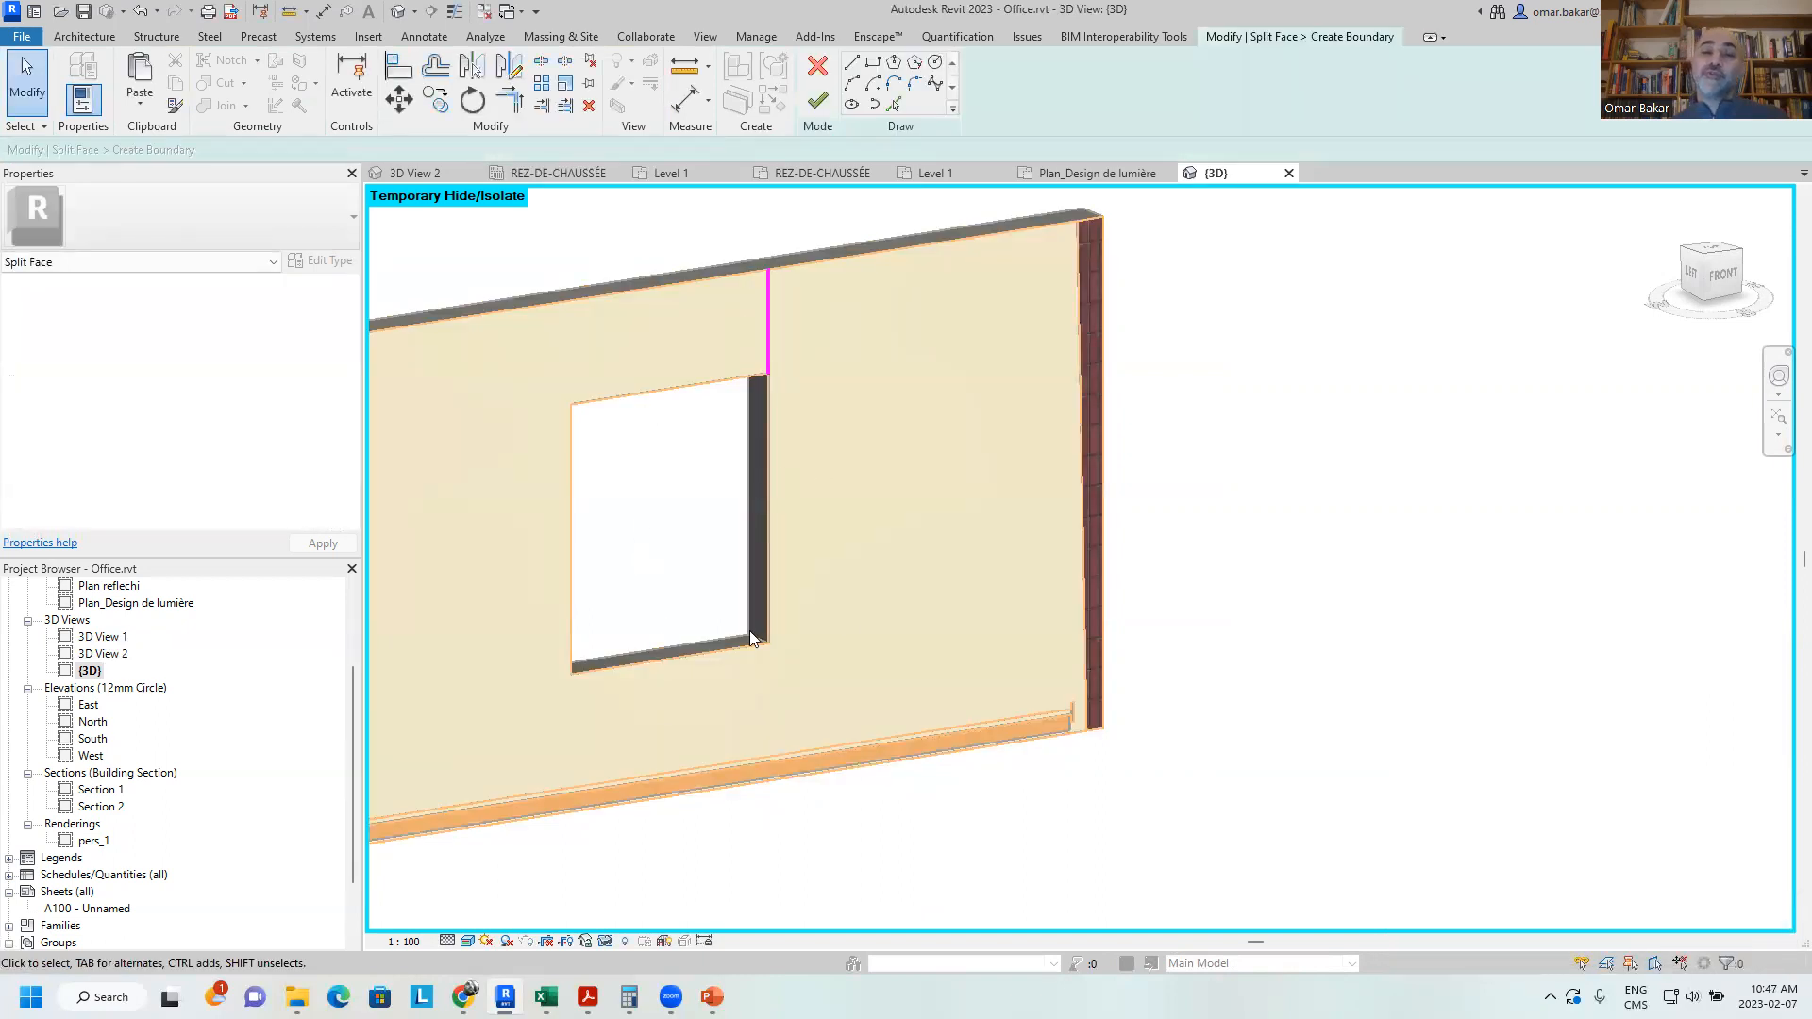
Add a horizontal split line from the window's lower corner to the brick strip and finish the Split Face sketch
{"action": "left_click", "coordinate": [850, 65]}
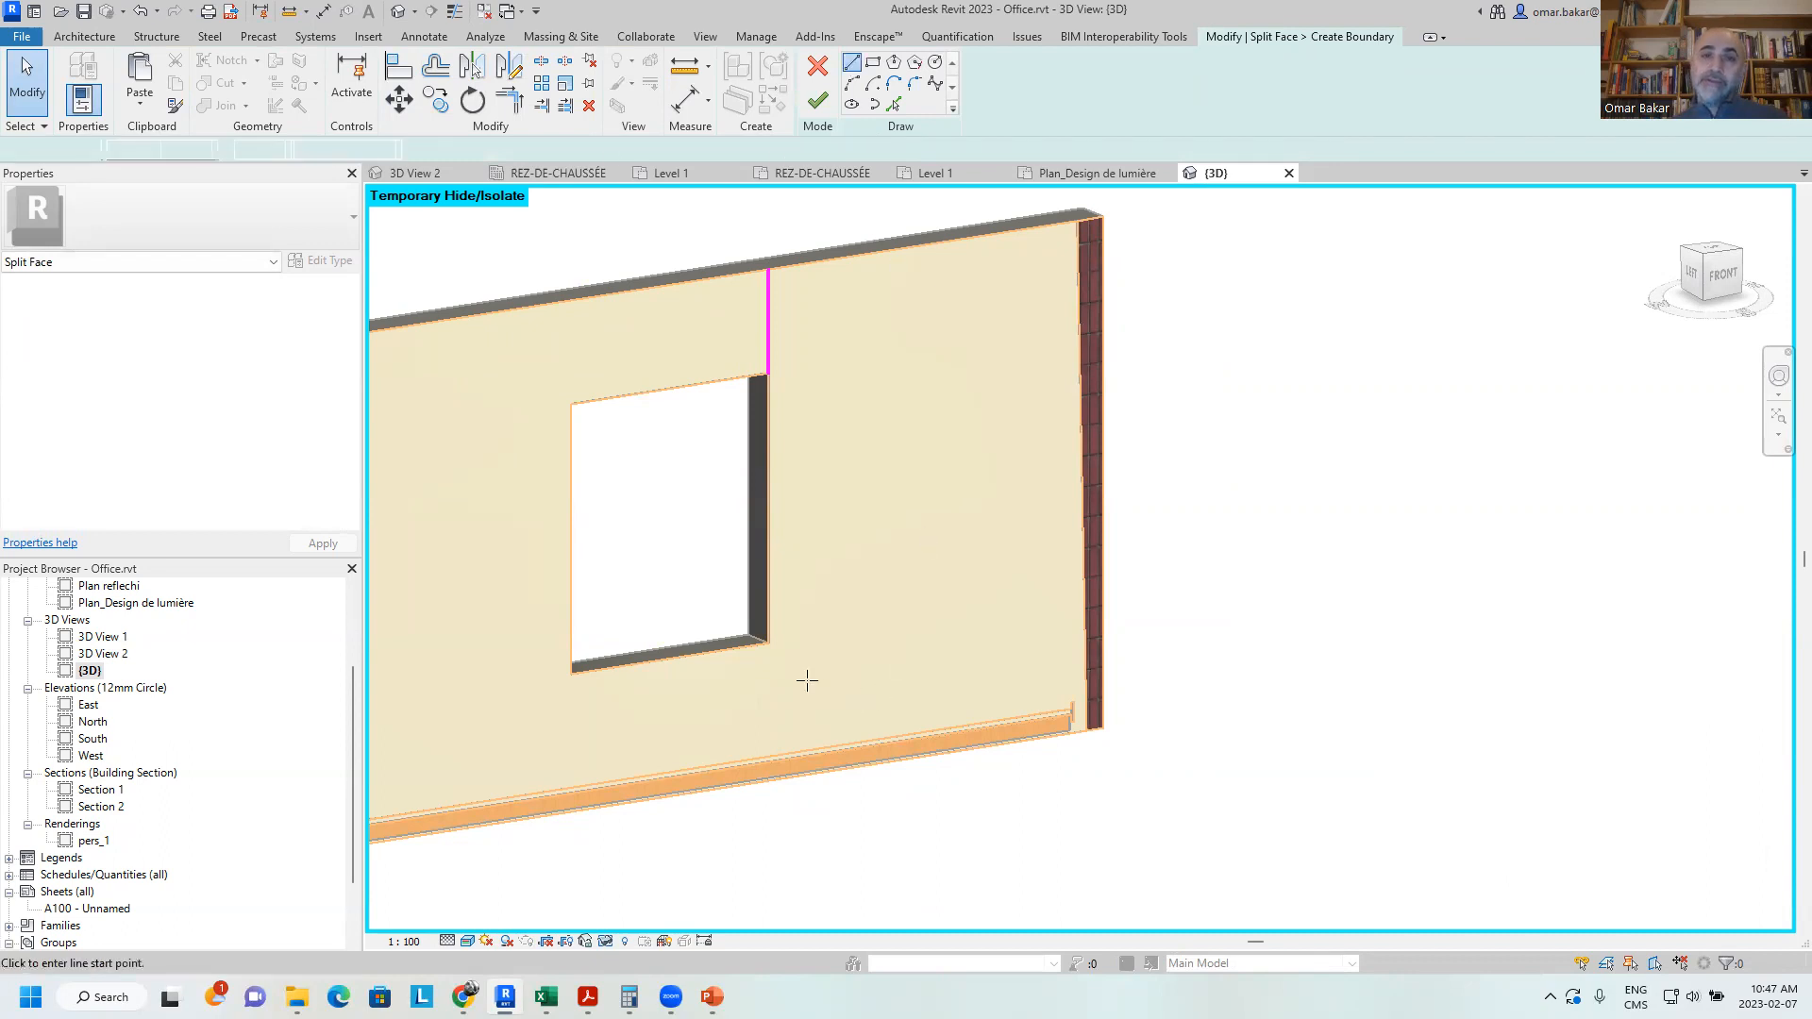
{"action": "left_click", "coordinate": [767, 641]}
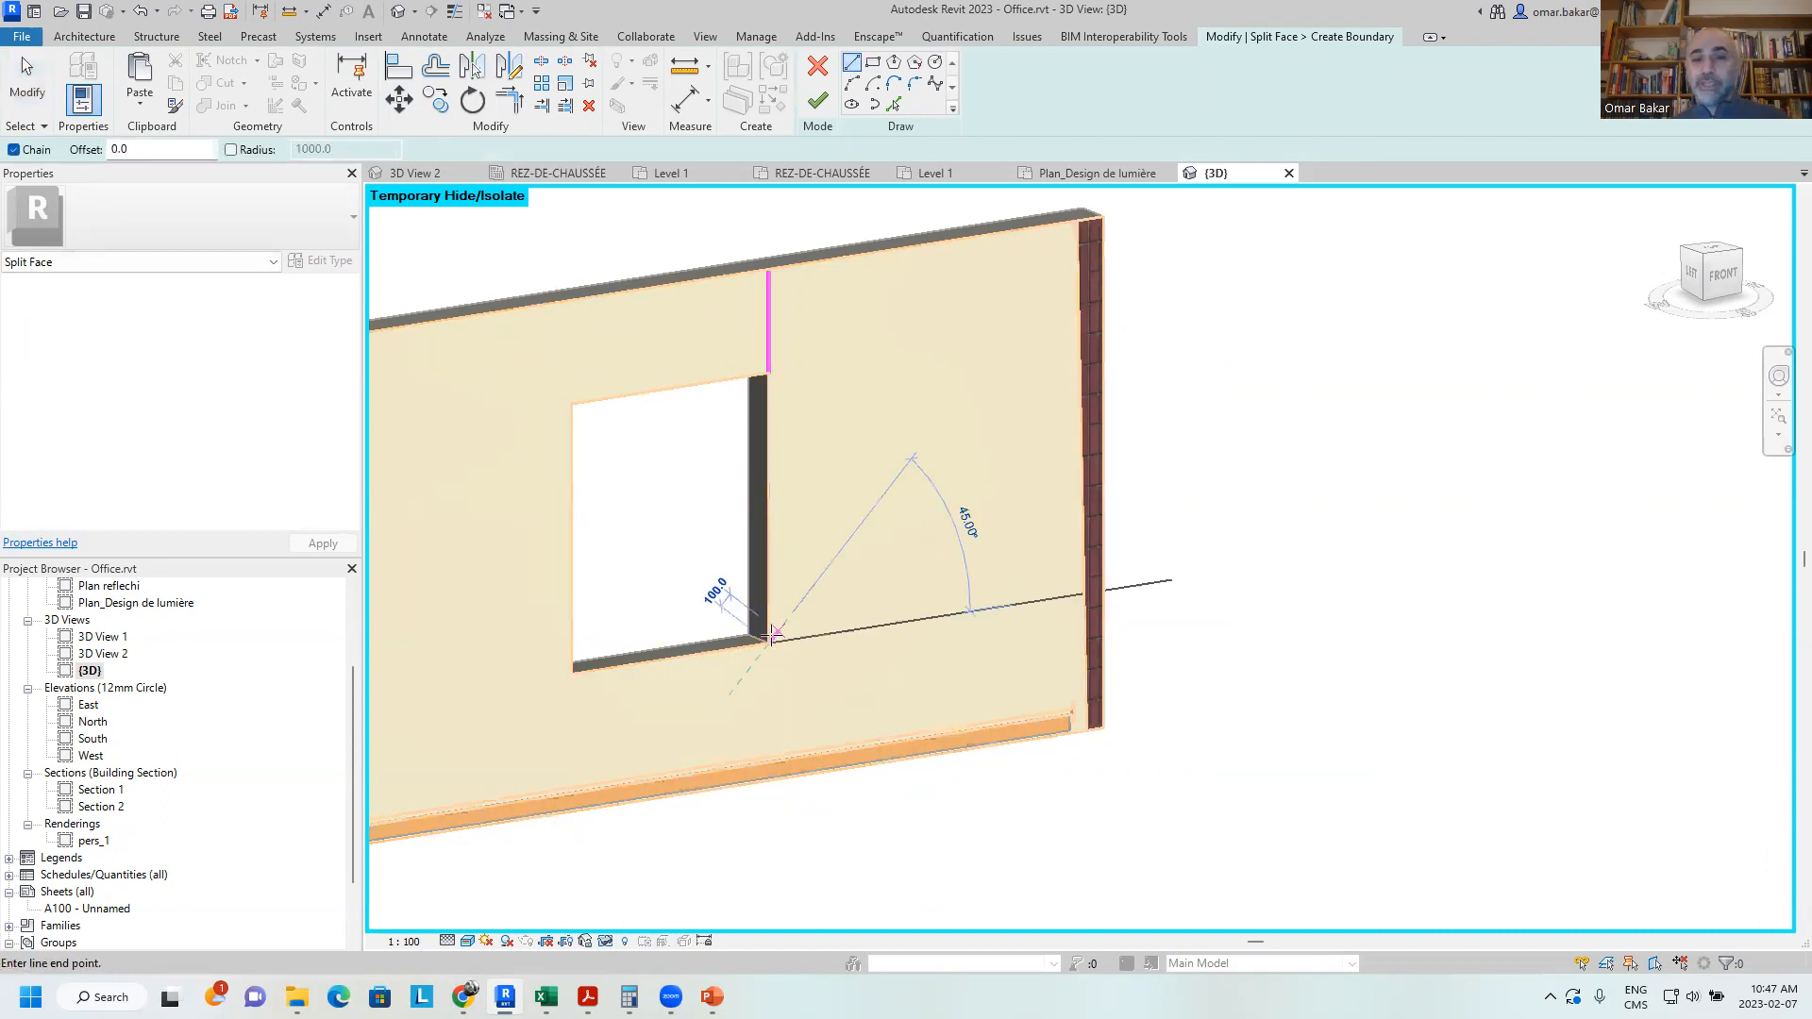
{"action": "left_click", "coordinate": [1082, 594]}
{"action": "key", "text": "Escape"}
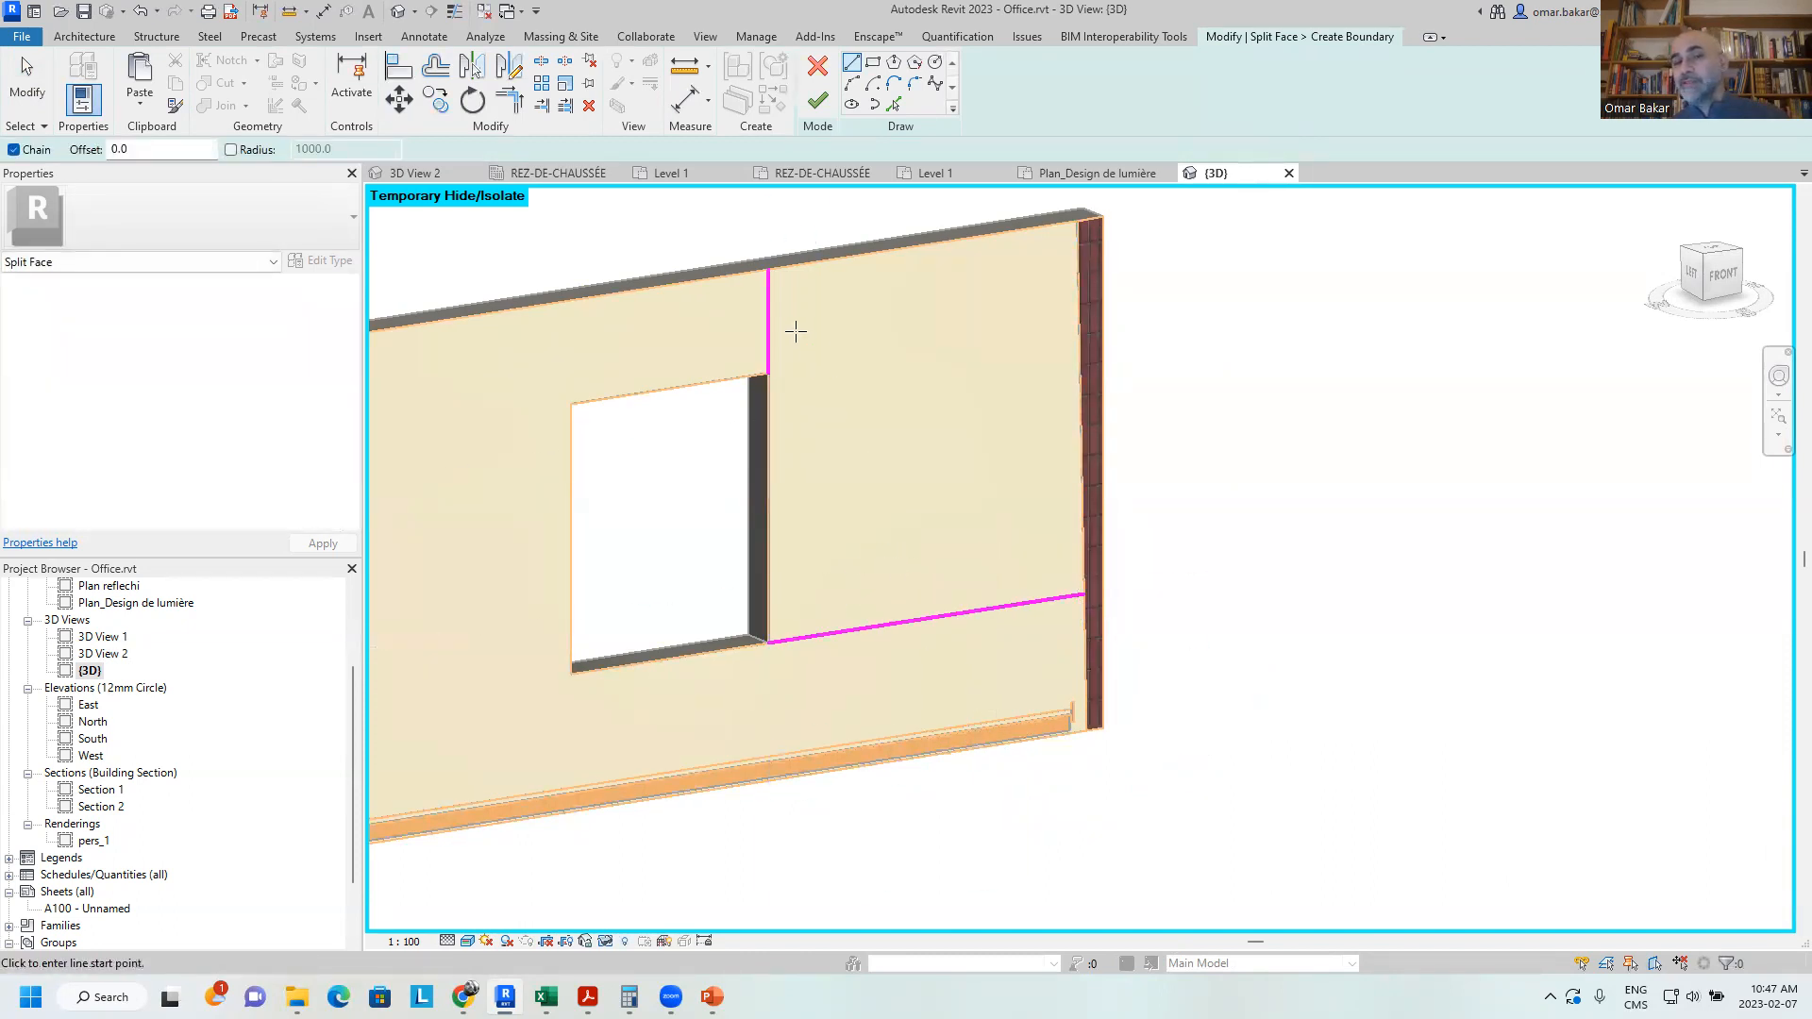
{"action": "left_click", "coordinate": [815, 100]}
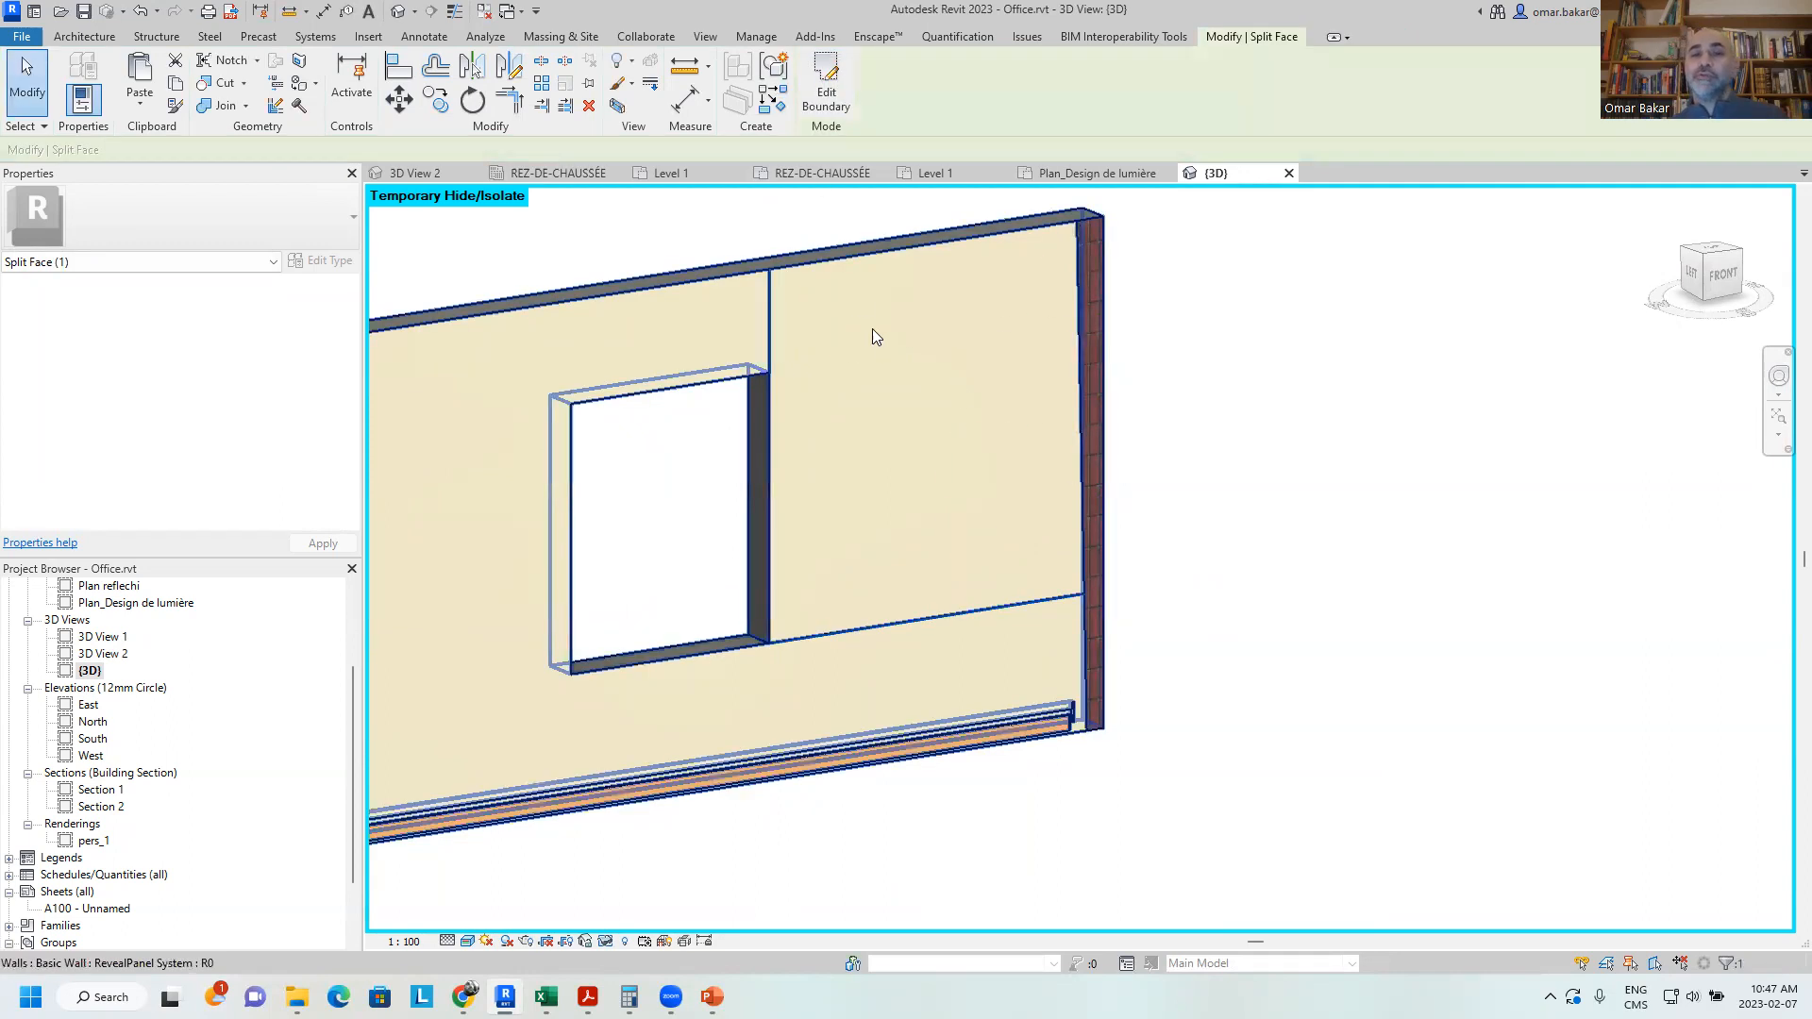
Paint the new region between the window and the brick strip with Birch and end the Paint command
{"action": "left_click", "coordinate": [302, 85]}
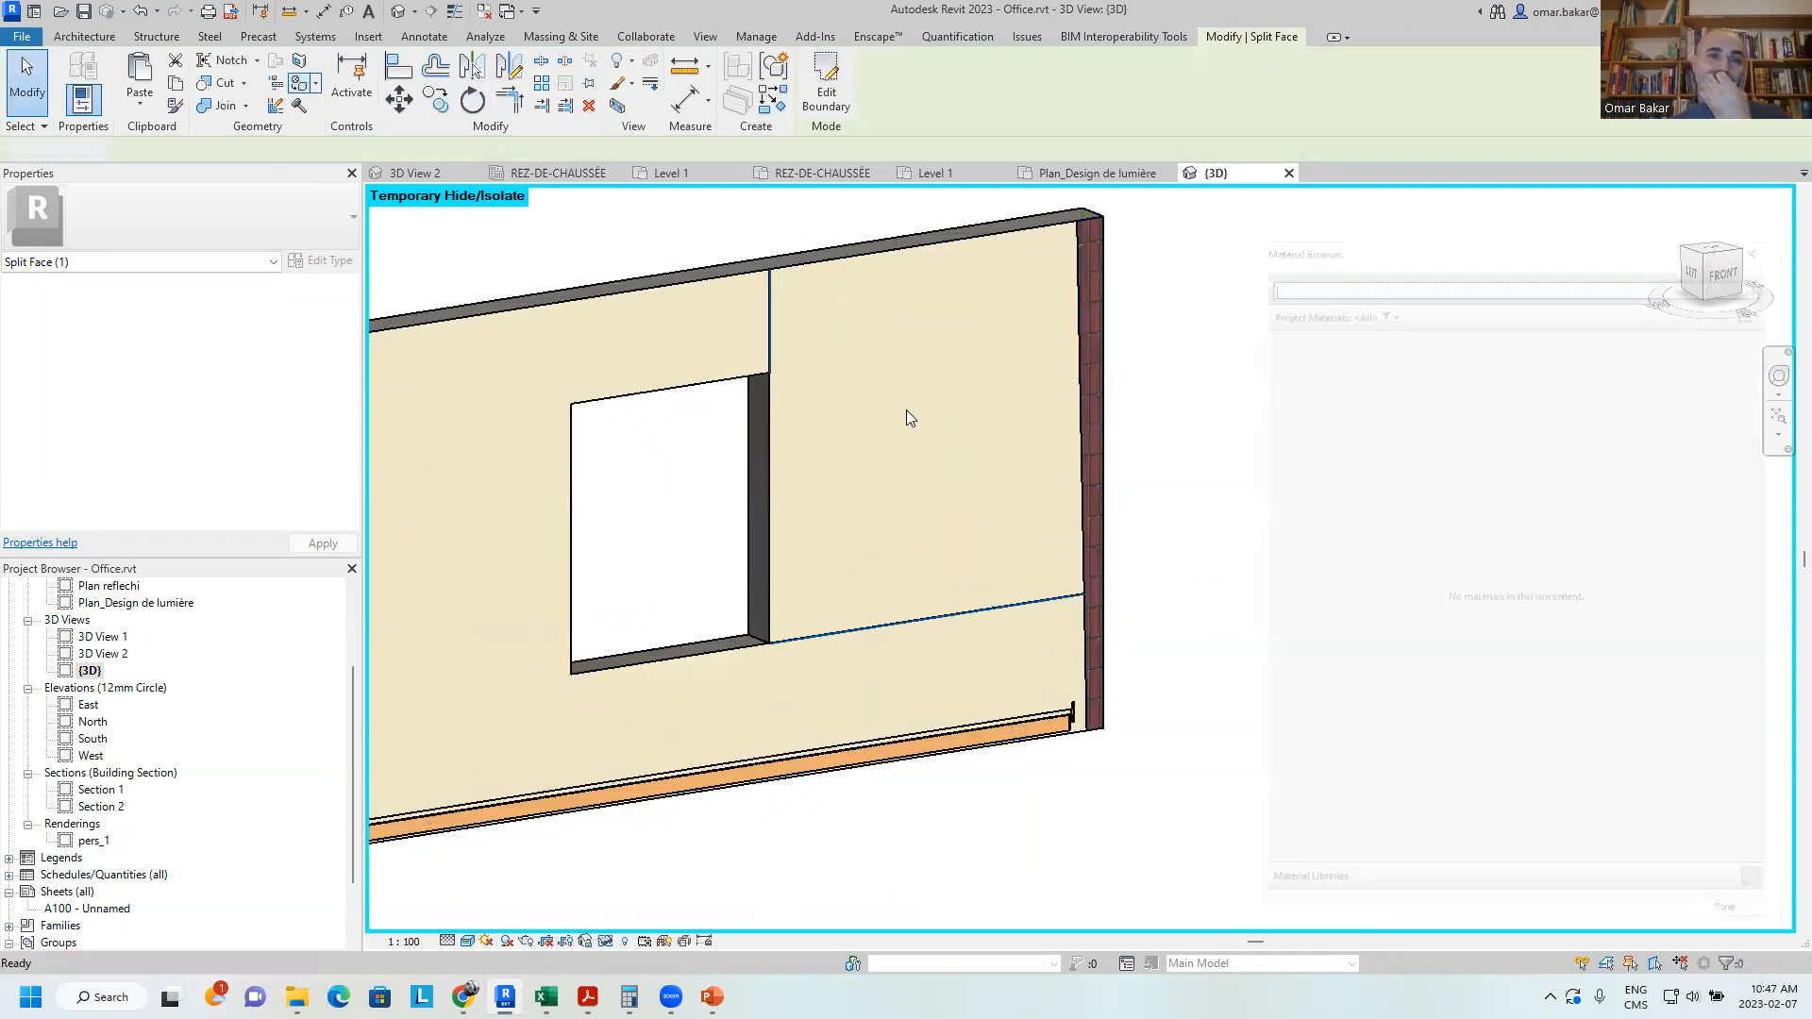
{"action": "left_click", "coordinate": [1634, 476]}
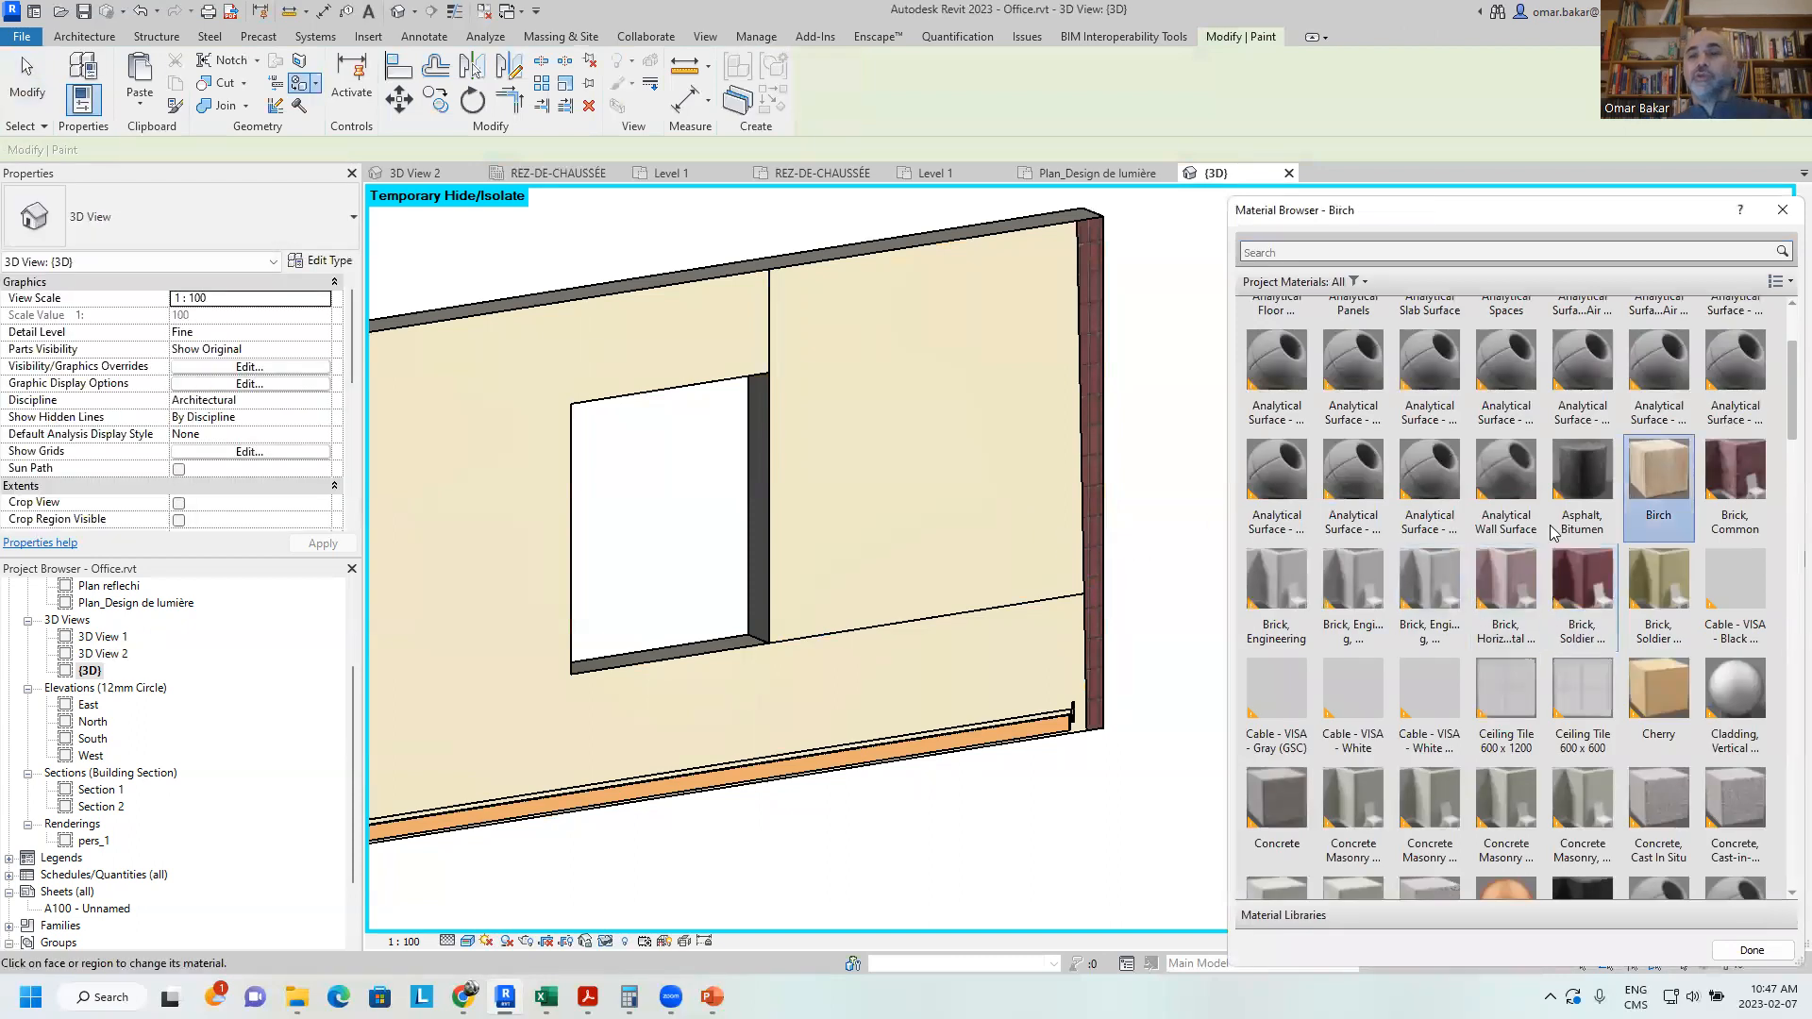
{"action": "left_click", "coordinate": [918, 456]}
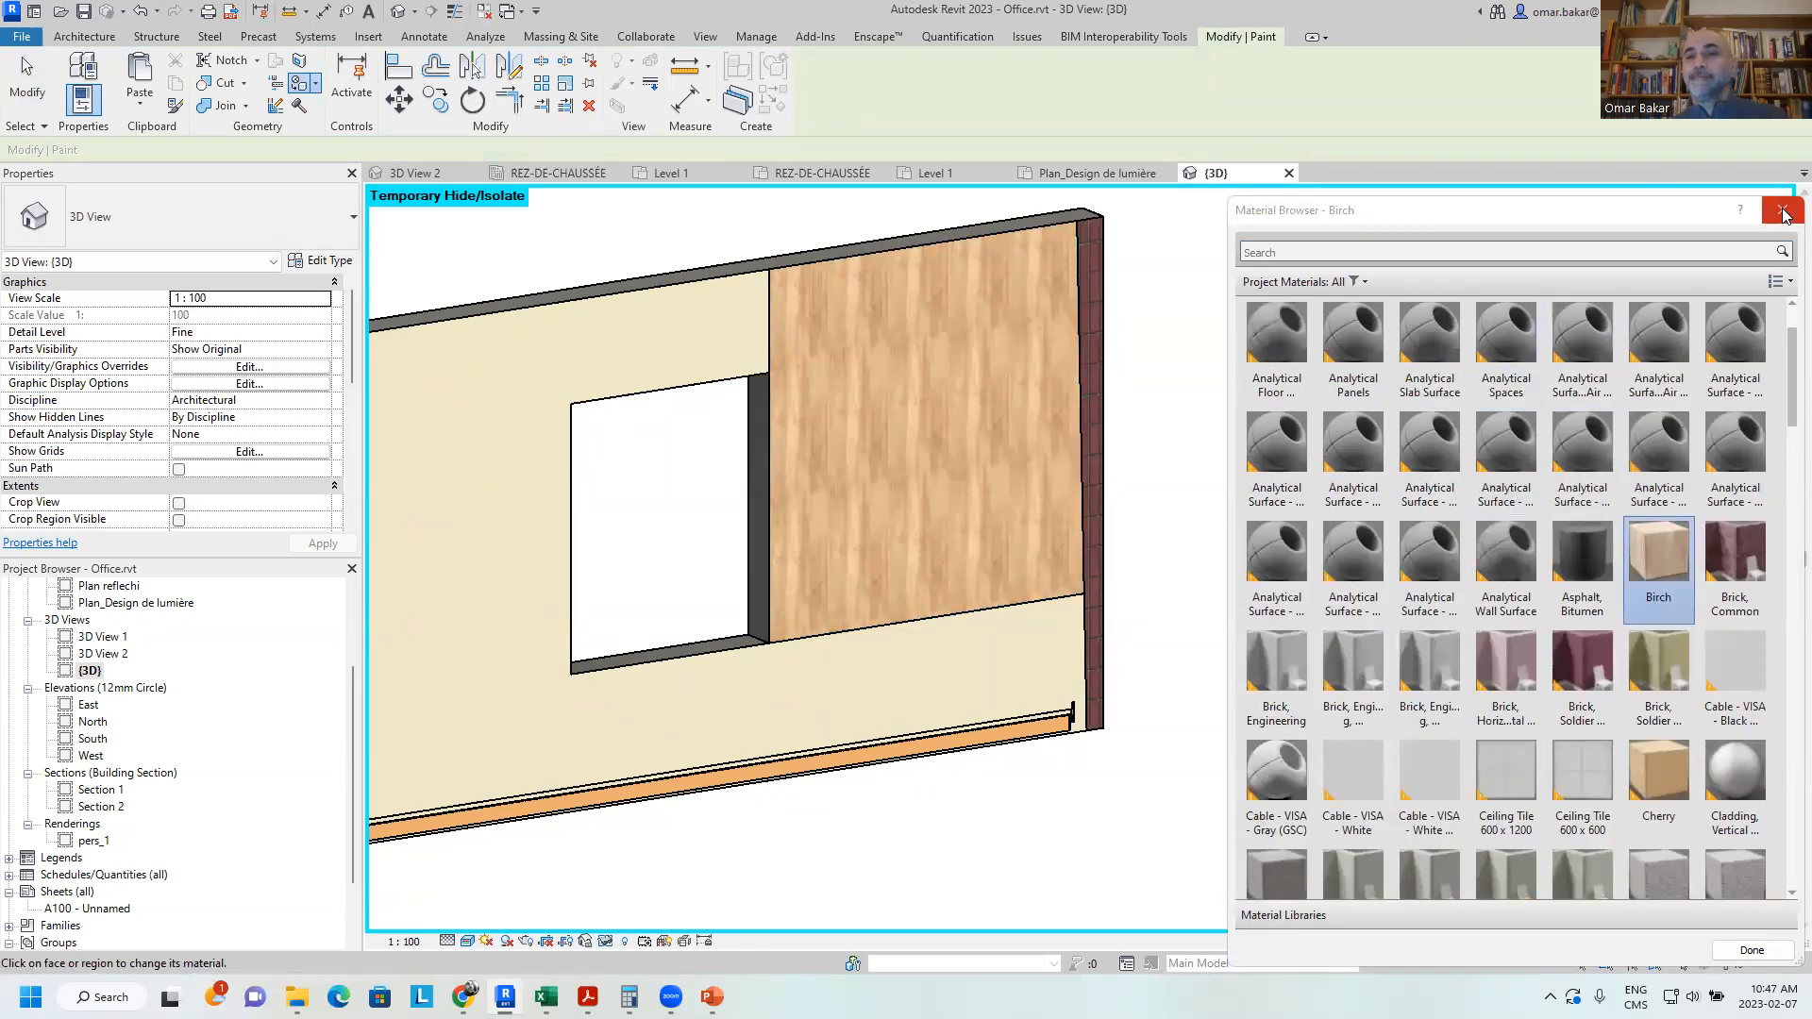
{"action": "left_click", "coordinate": [1782, 210]}
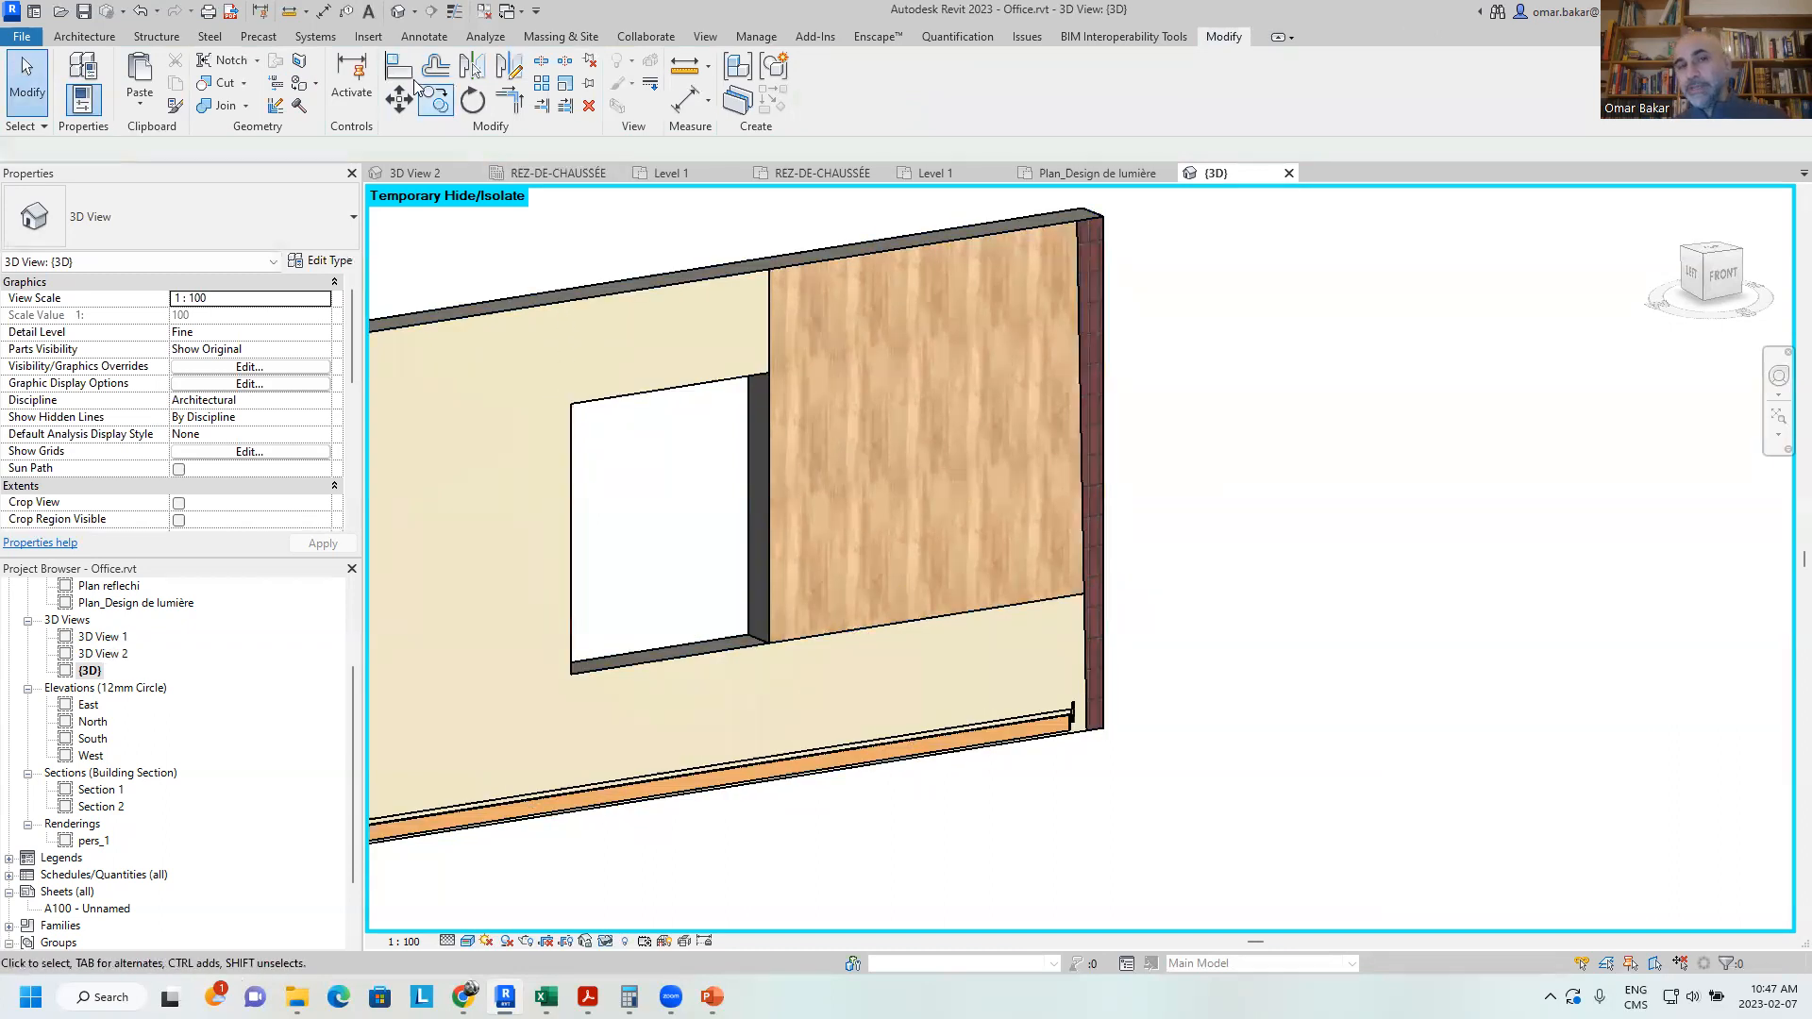
Start a Split Face on the remaining wall face and sketch a vertical line from the window's opposite upper corner to the wall's upper edge
{"action": "left_click", "coordinate": [300, 64]}
{"action": "left_click", "coordinate": [680, 353]}
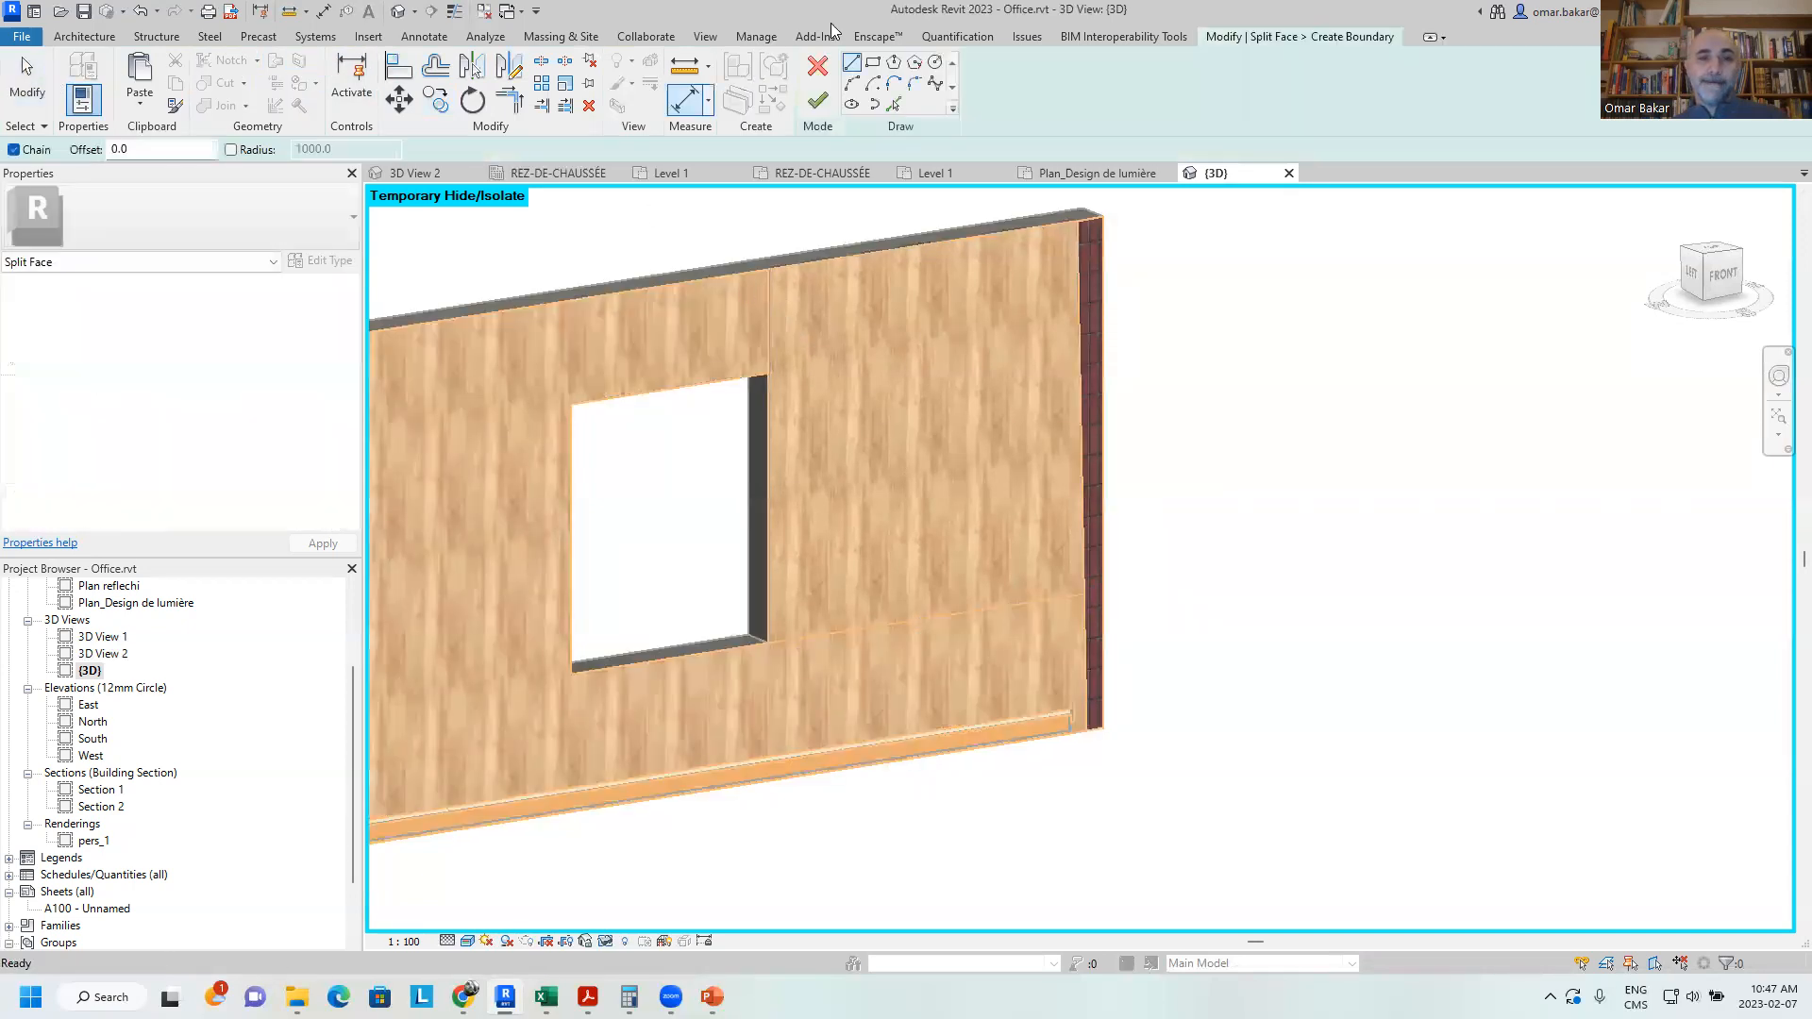
{"action": "left_click", "coordinate": [571, 404]}
{"action": "left_click", "coordinate": [571, 301]}
{"action": "key", "text": "Escape"}
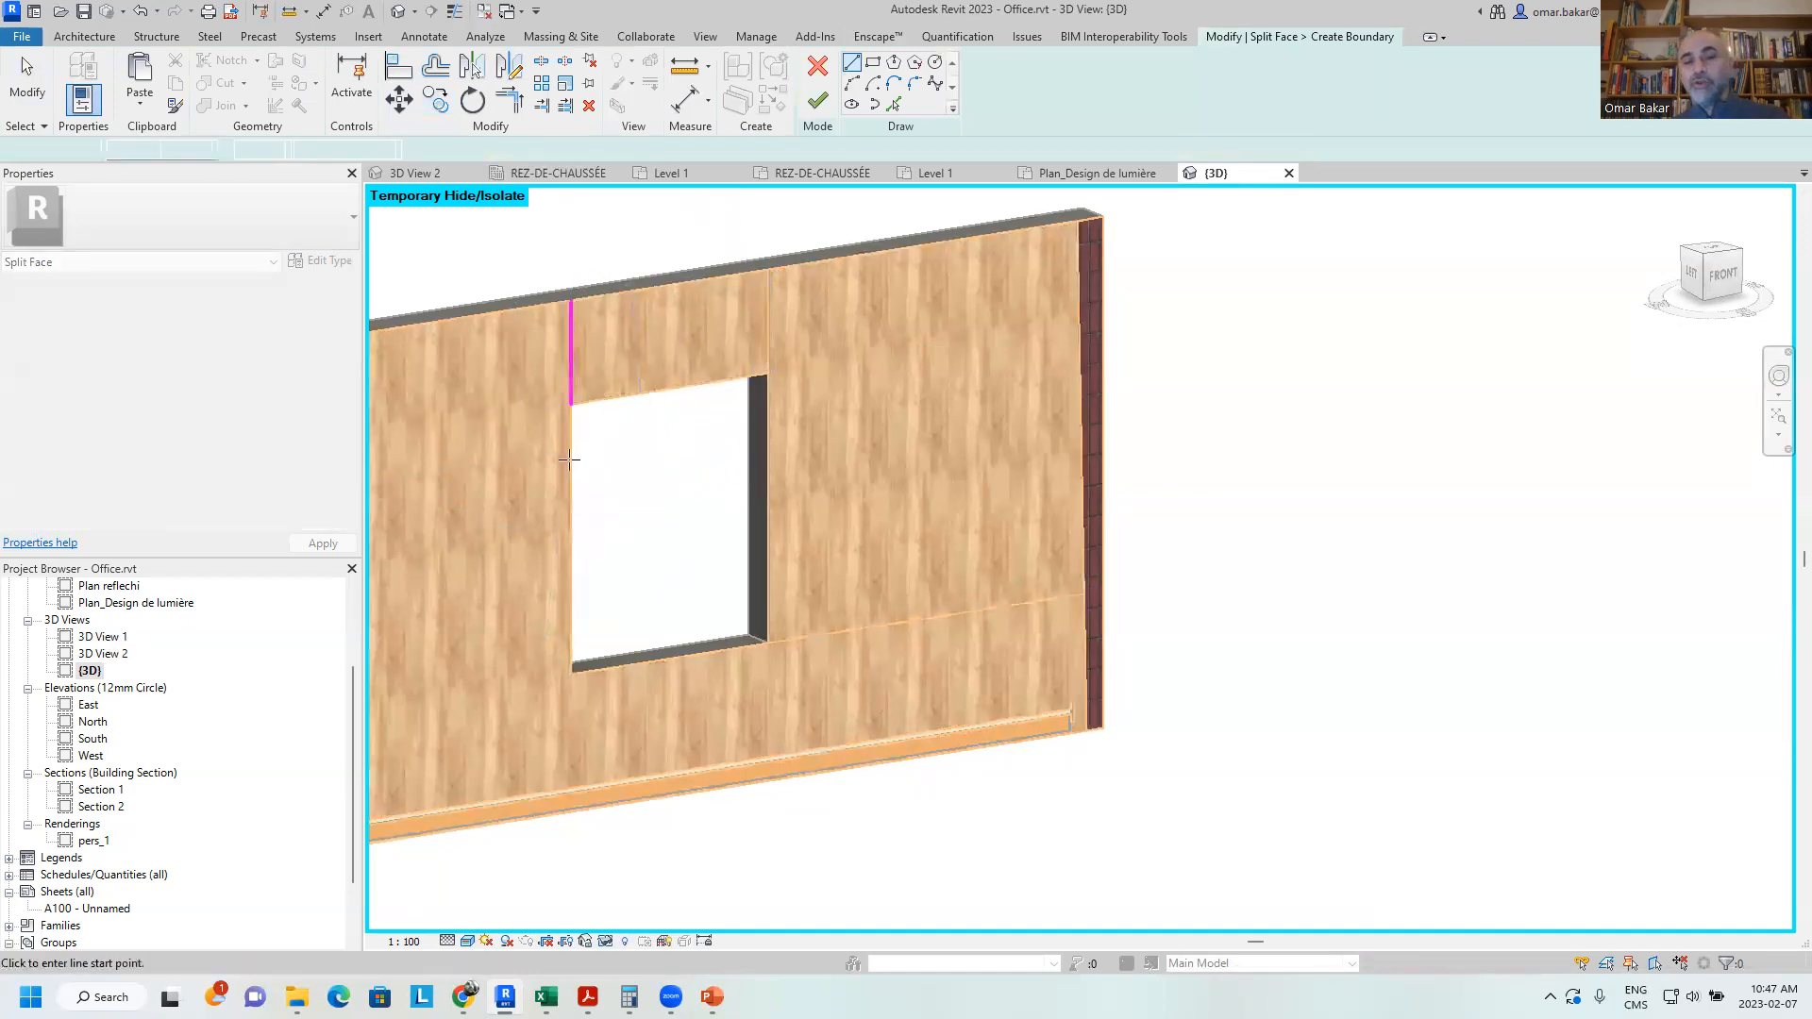
{"action": "left_click", "coordinate": [571, 404]}
{"action": "key", "text": "Escape"}
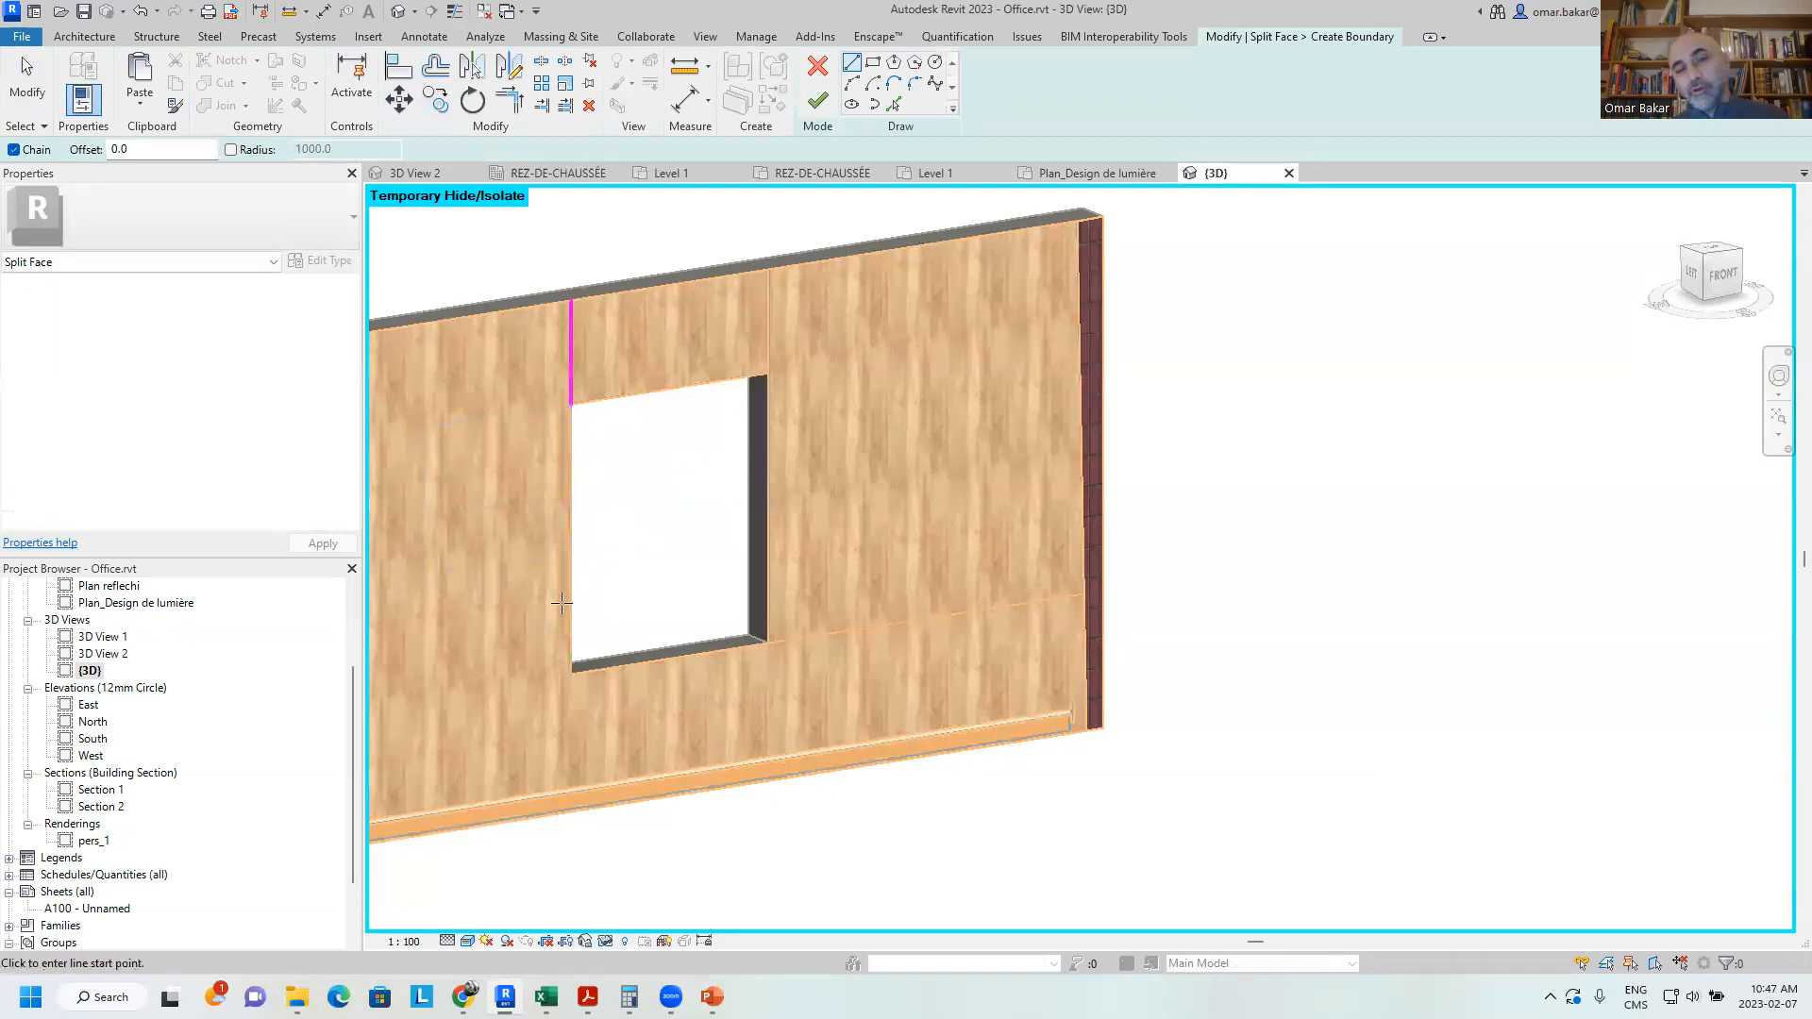
Sketch a vertical split line about 755 mm long from the window's lower corner down to the baseboard and try to finish the sketch
{"action": "left_click", "coordinate": [570, 670]}
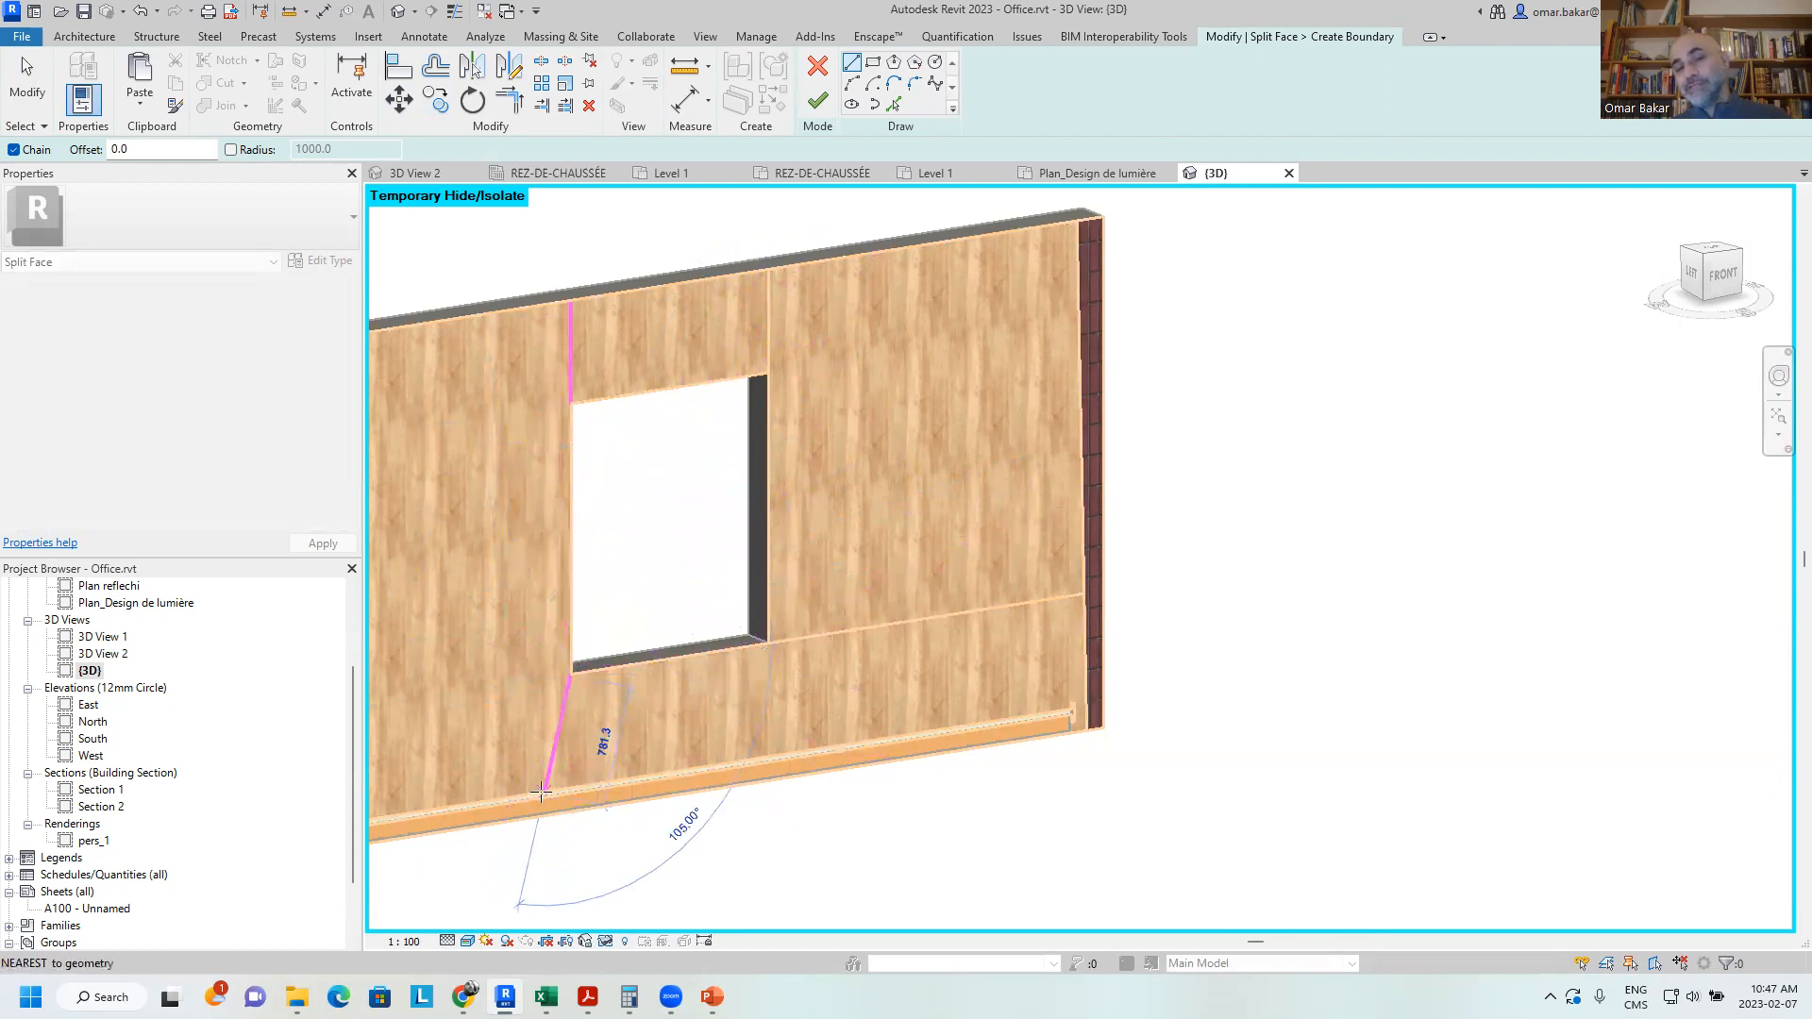
{"action": "scroll", "coordinate": [598, 740], "scroll_direction": "up", "scroll_amount": 4}
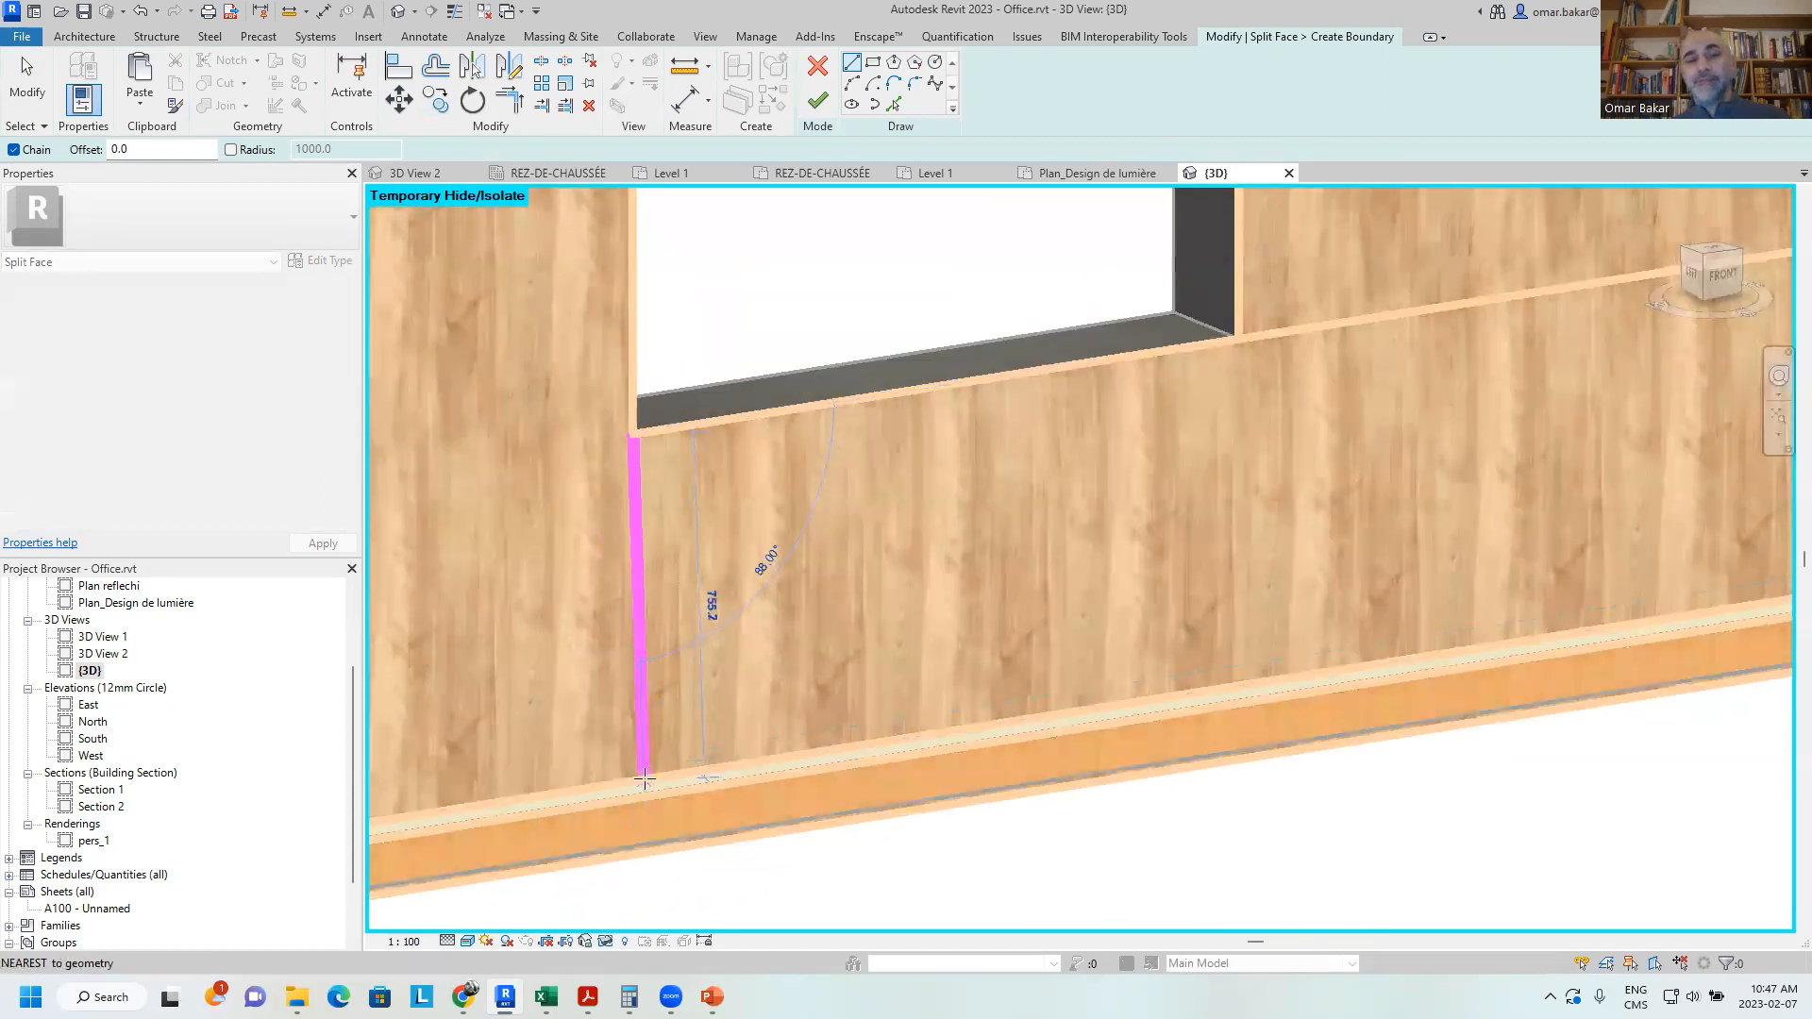
{"action": "scroll", "coordinate": [639, 745], "scroll_direction": "up", "scroll_amount": 2}
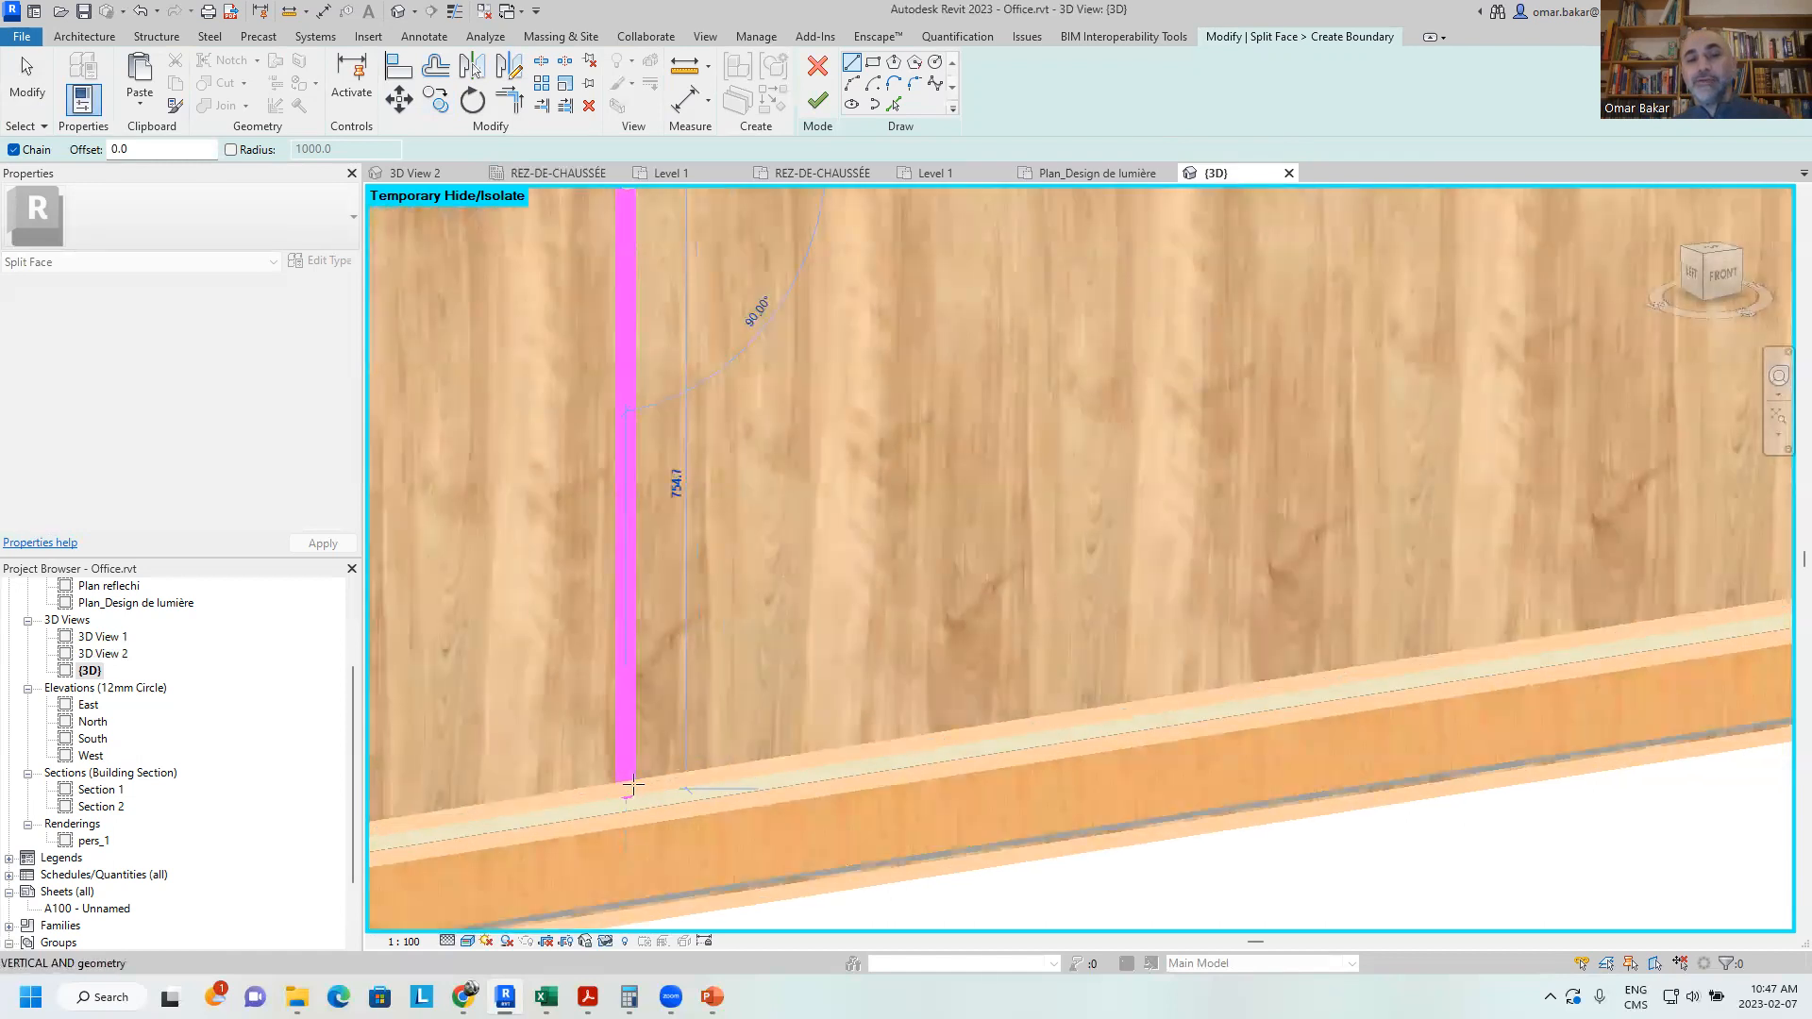
{"action": "left_click", "coordinate": [631, 786]}
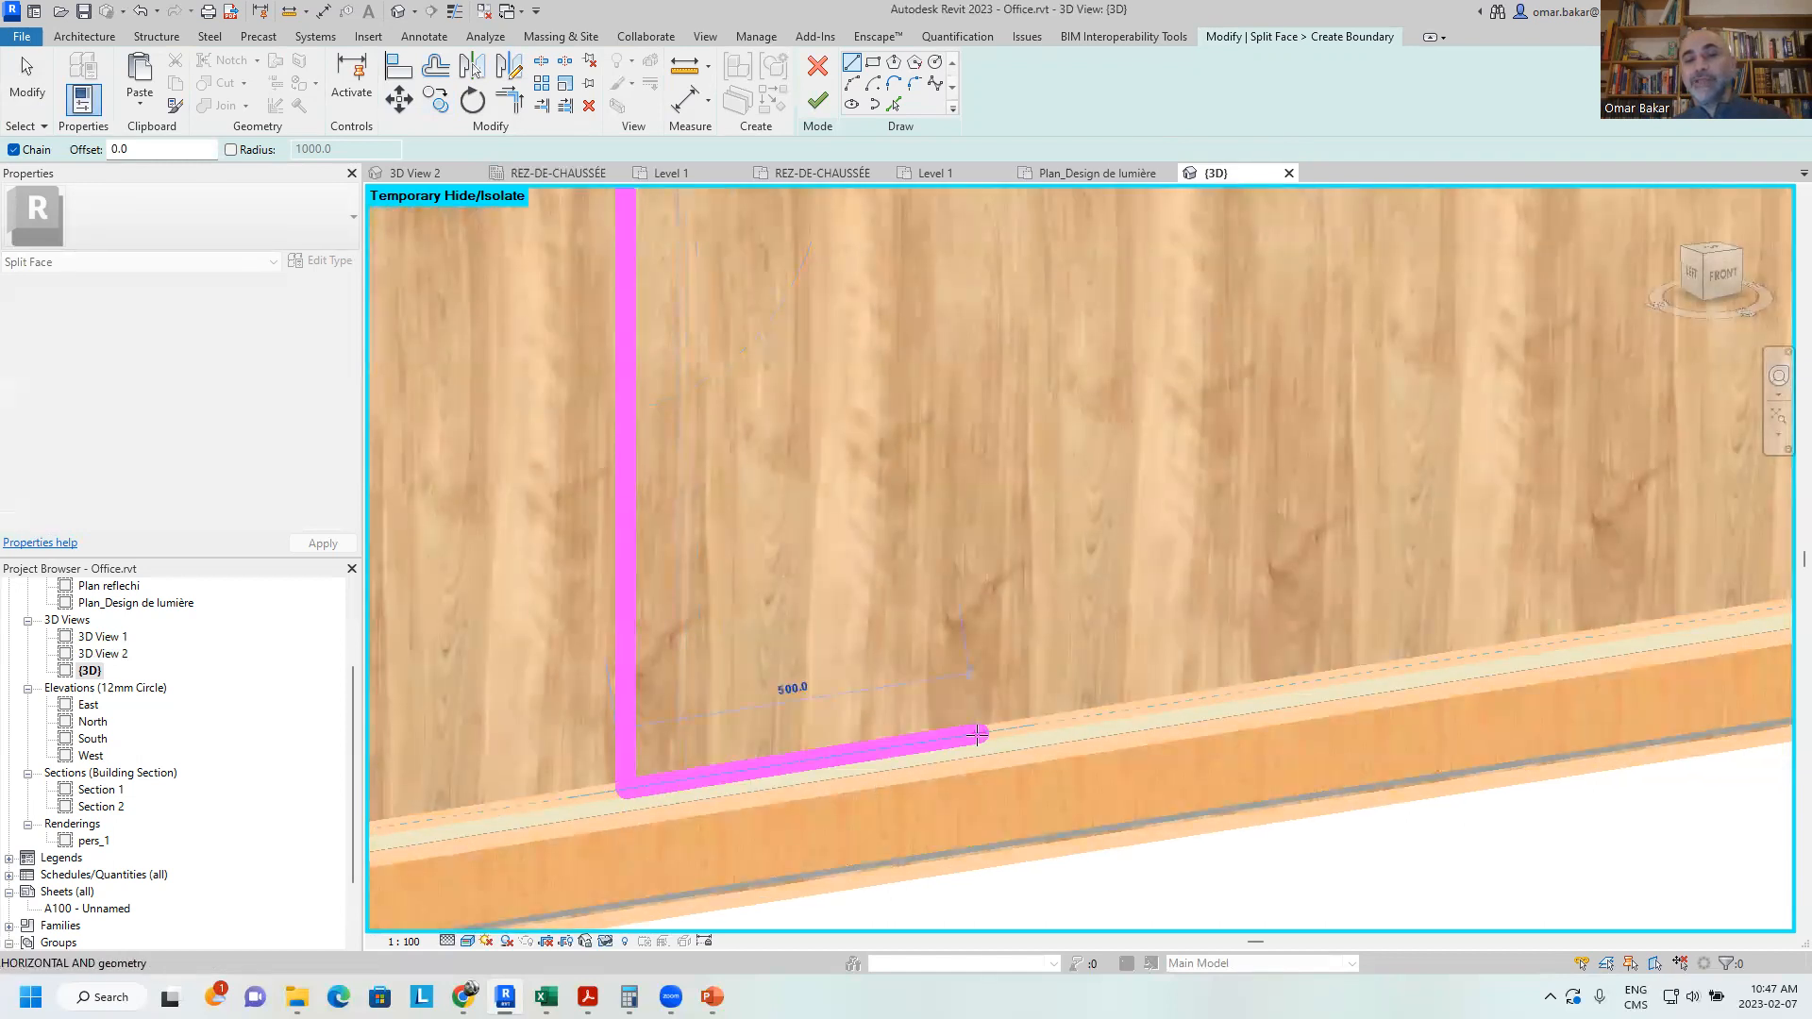
{"action": "key", "text": "Escape"}
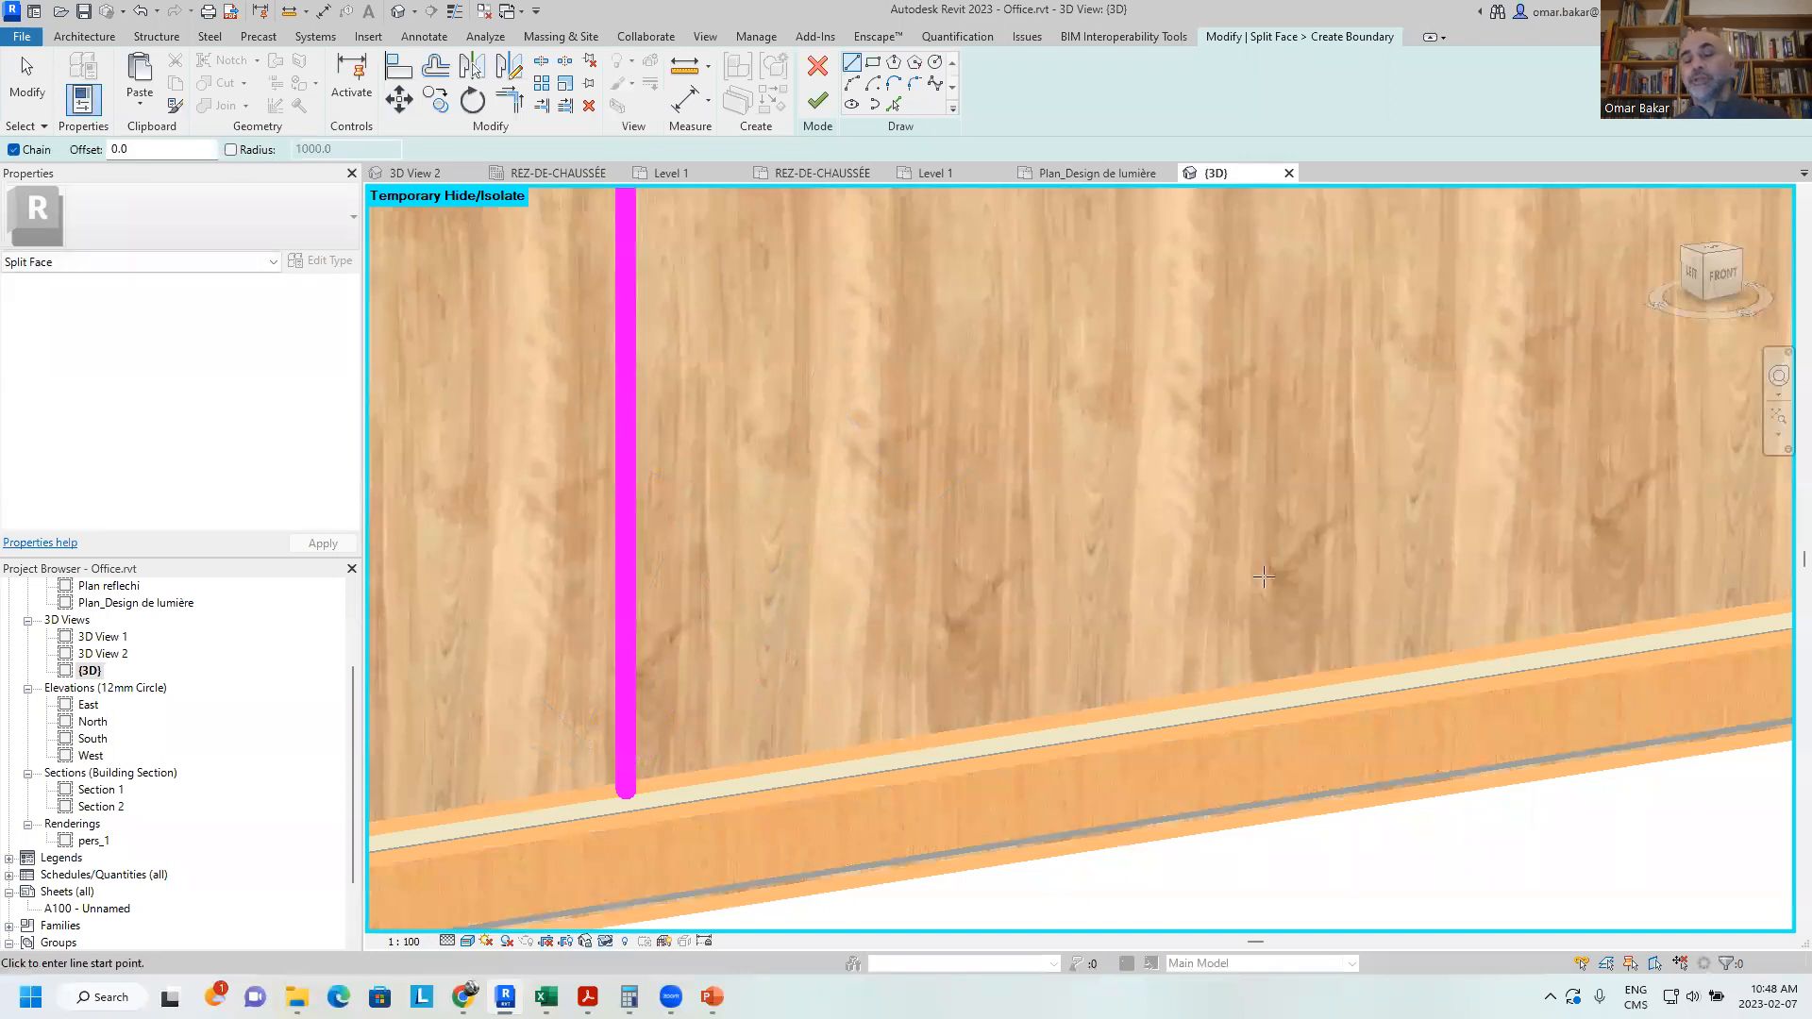
{"action": "scroll", "coordinate": [856, 502], "scroll_direction": "down", "scroll_amount": 5}
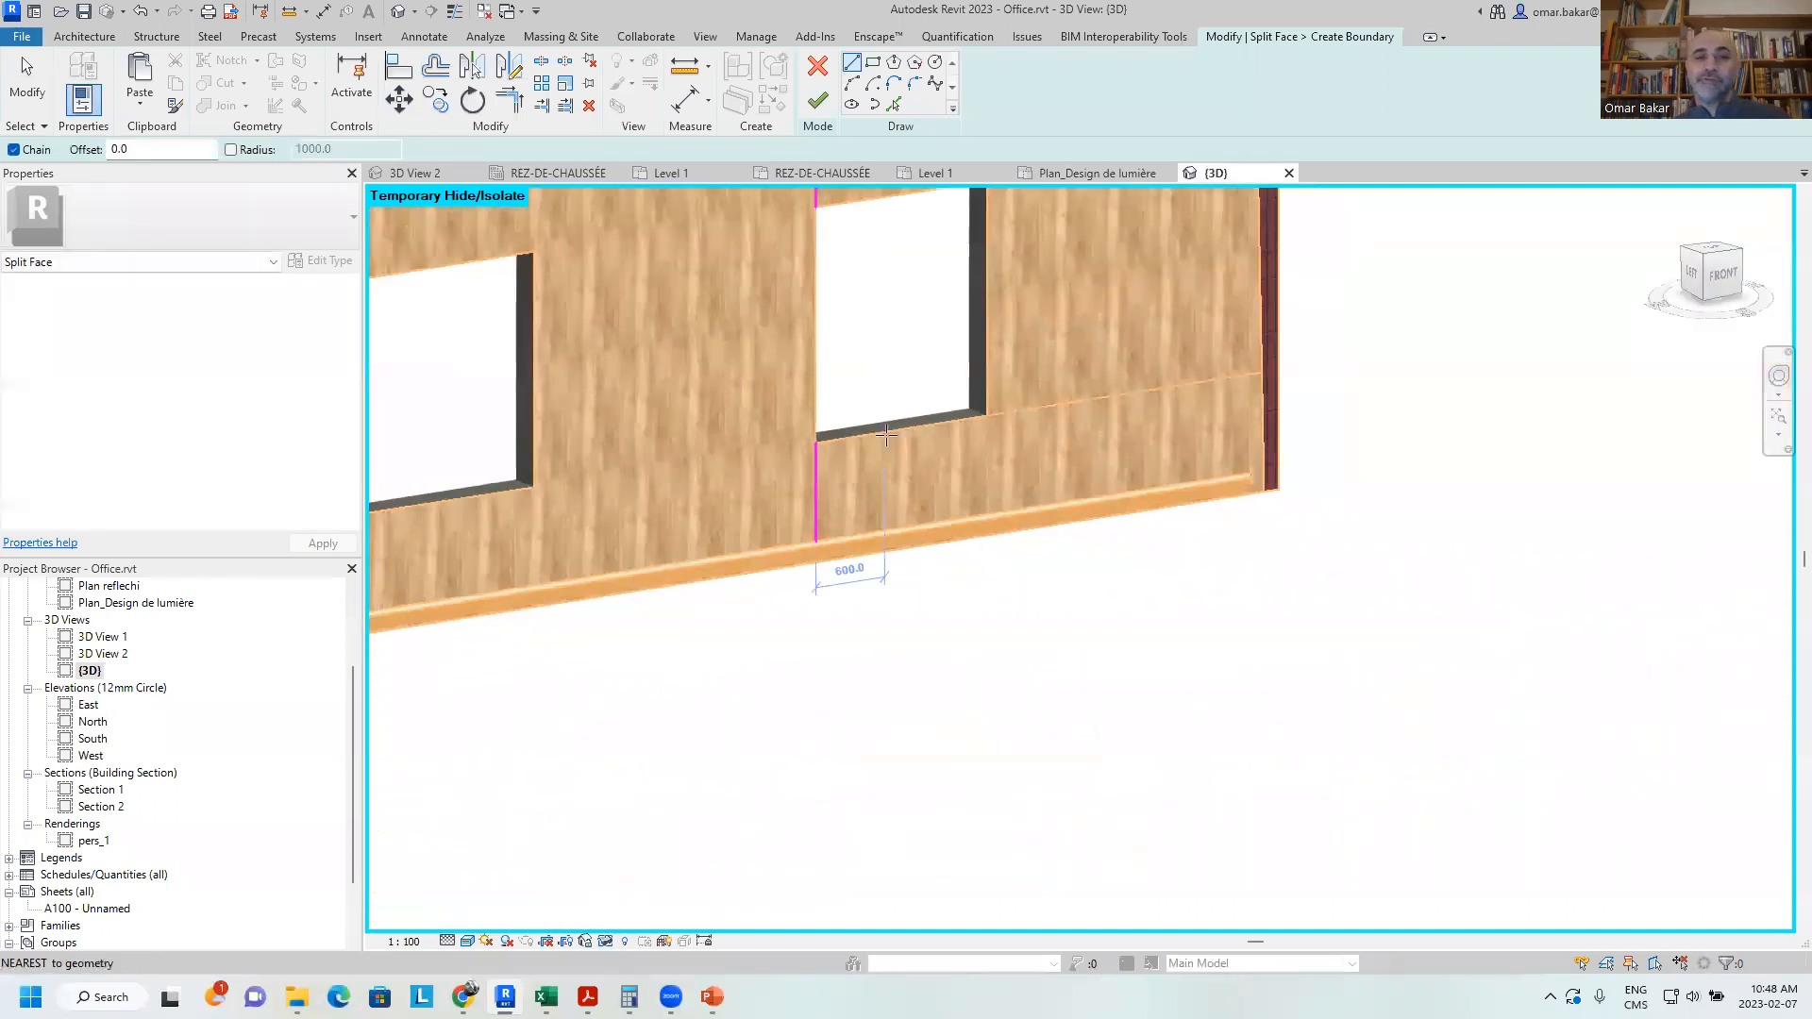
{"action": "middle_click_drag", "start_coordinate": [855, 502], "coordinate": [868, 620]}
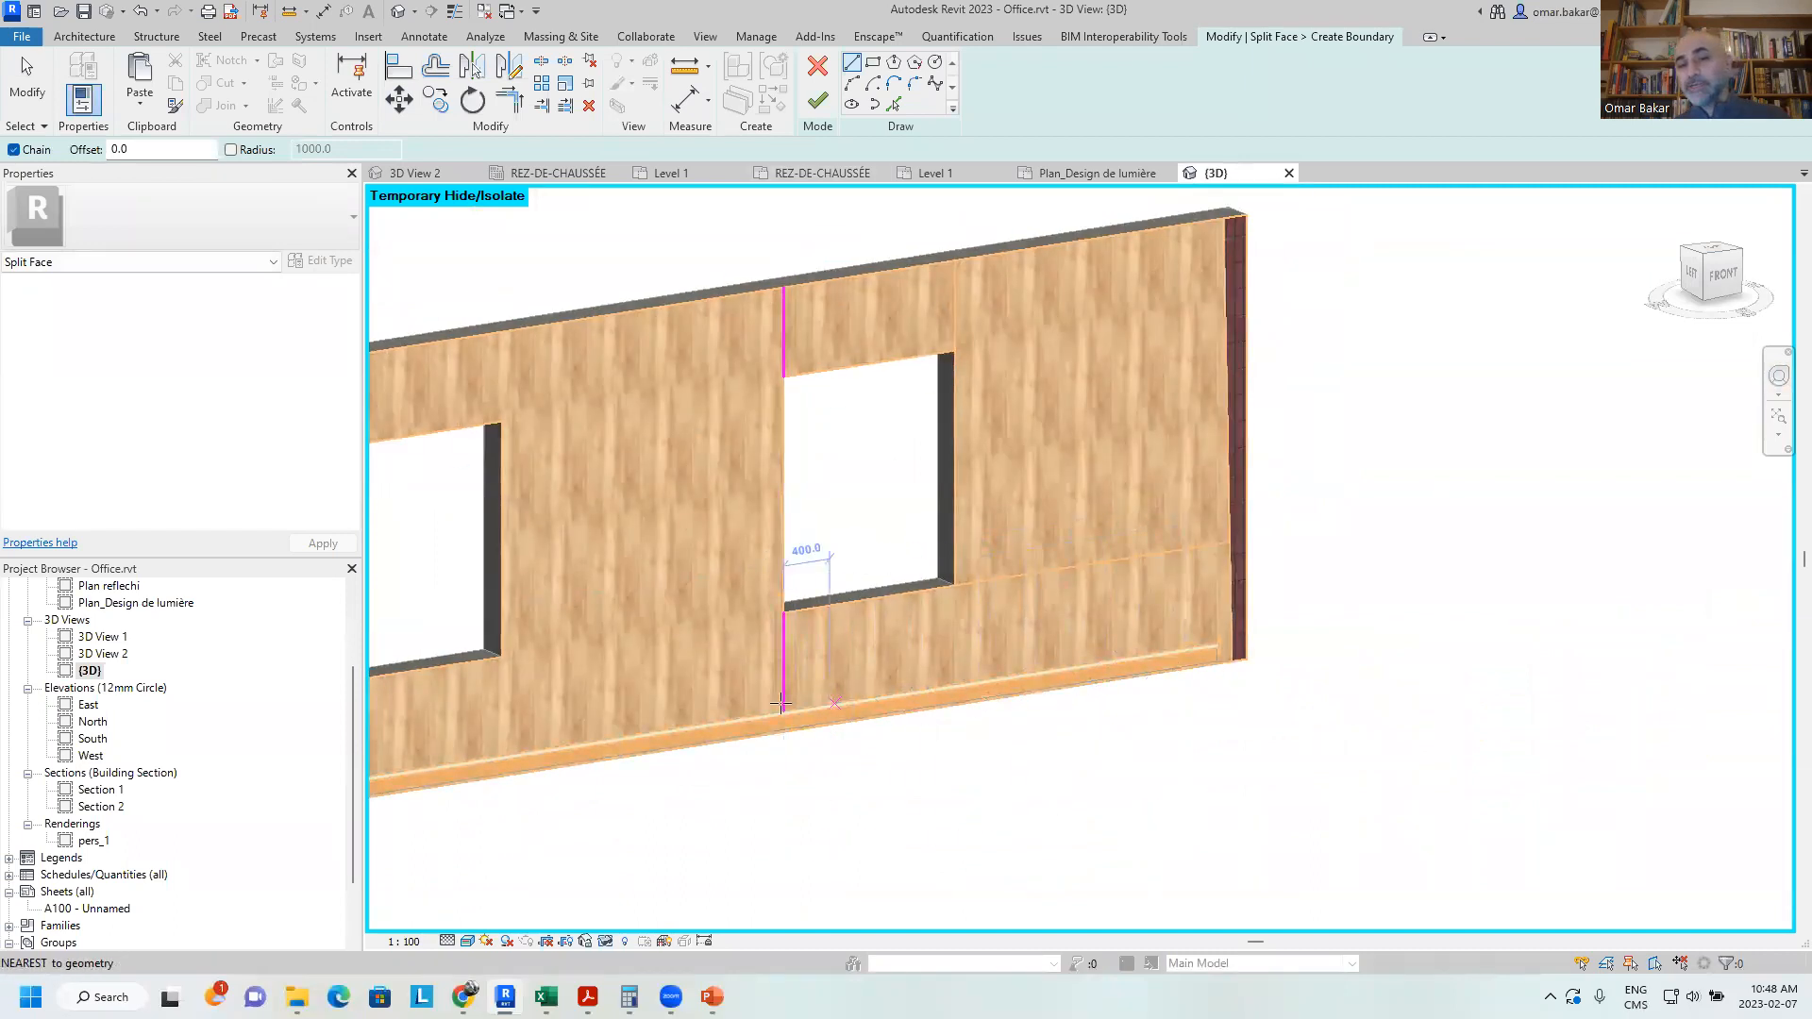
{"action": "left_click", "coordinate": [817, 100]}
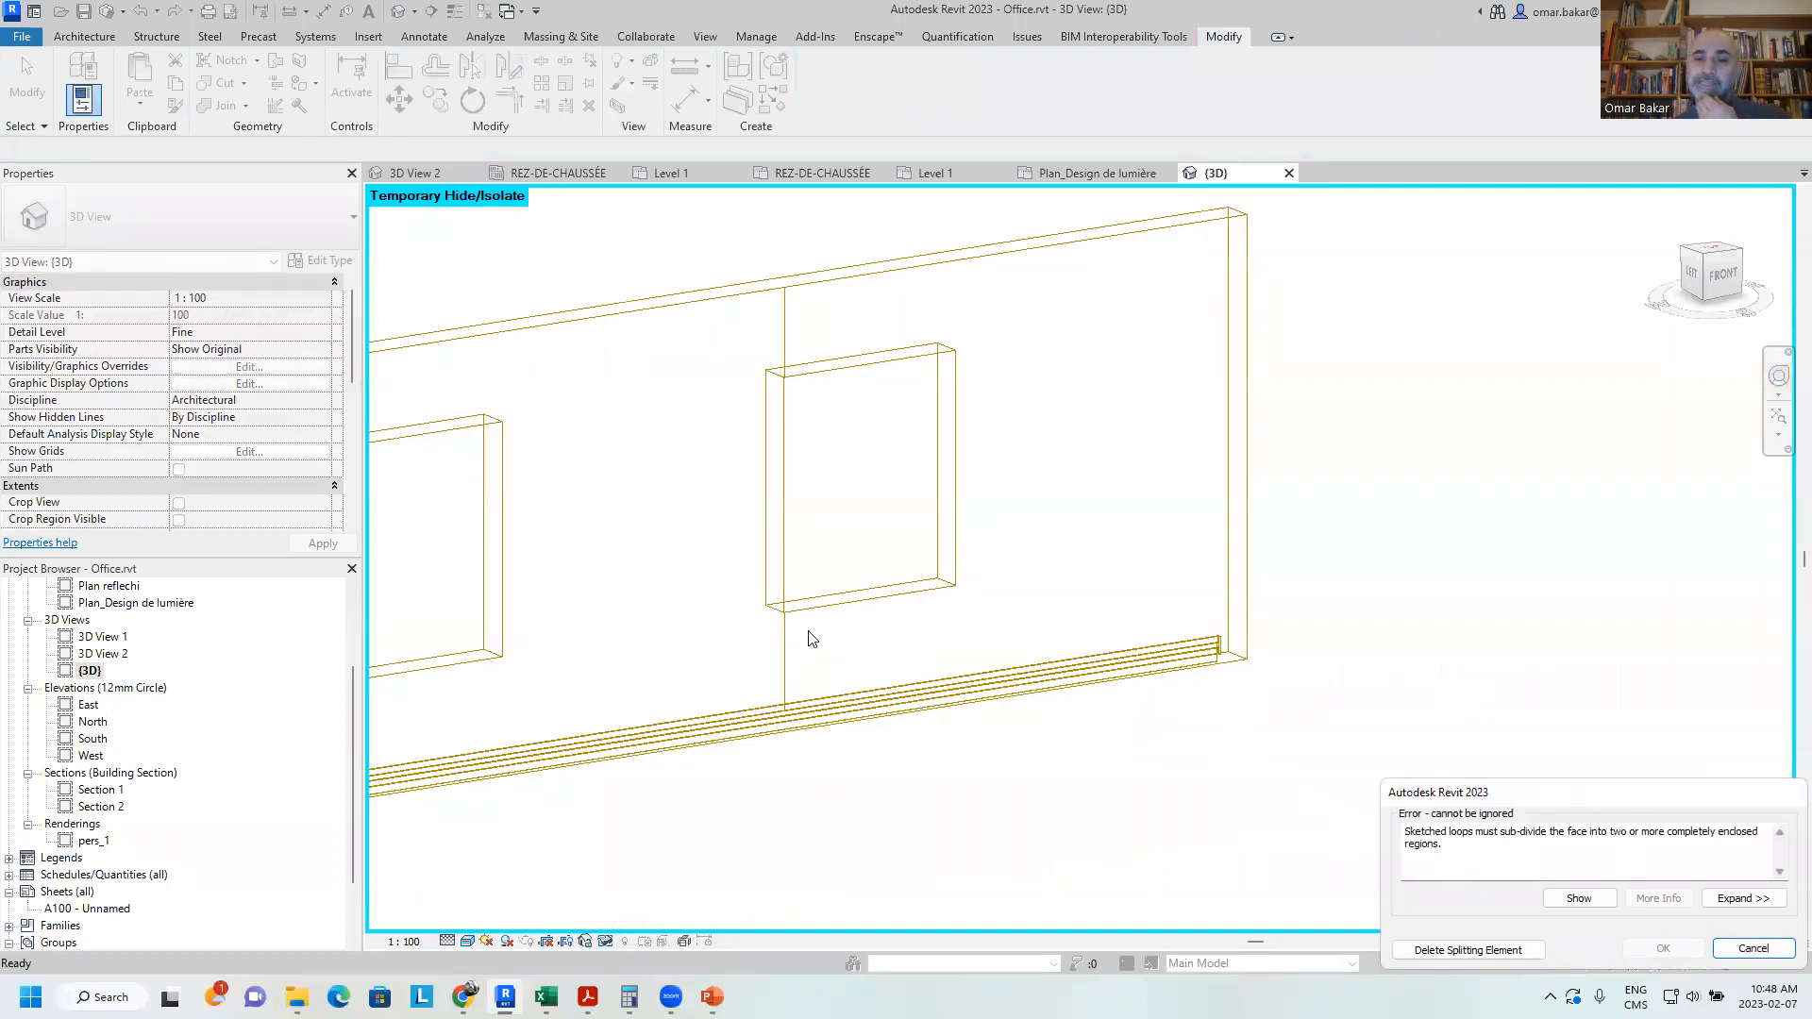
{"action": "left_click", "coordinate": [1753, 948]}
Sketch a vertical line in alignment below the previous one, running across the baseboard to the wall's lower edge
{"action": "scroll", "coordinate": [783, 740], "scroll_direction": "up", "scroll_amount": 4}
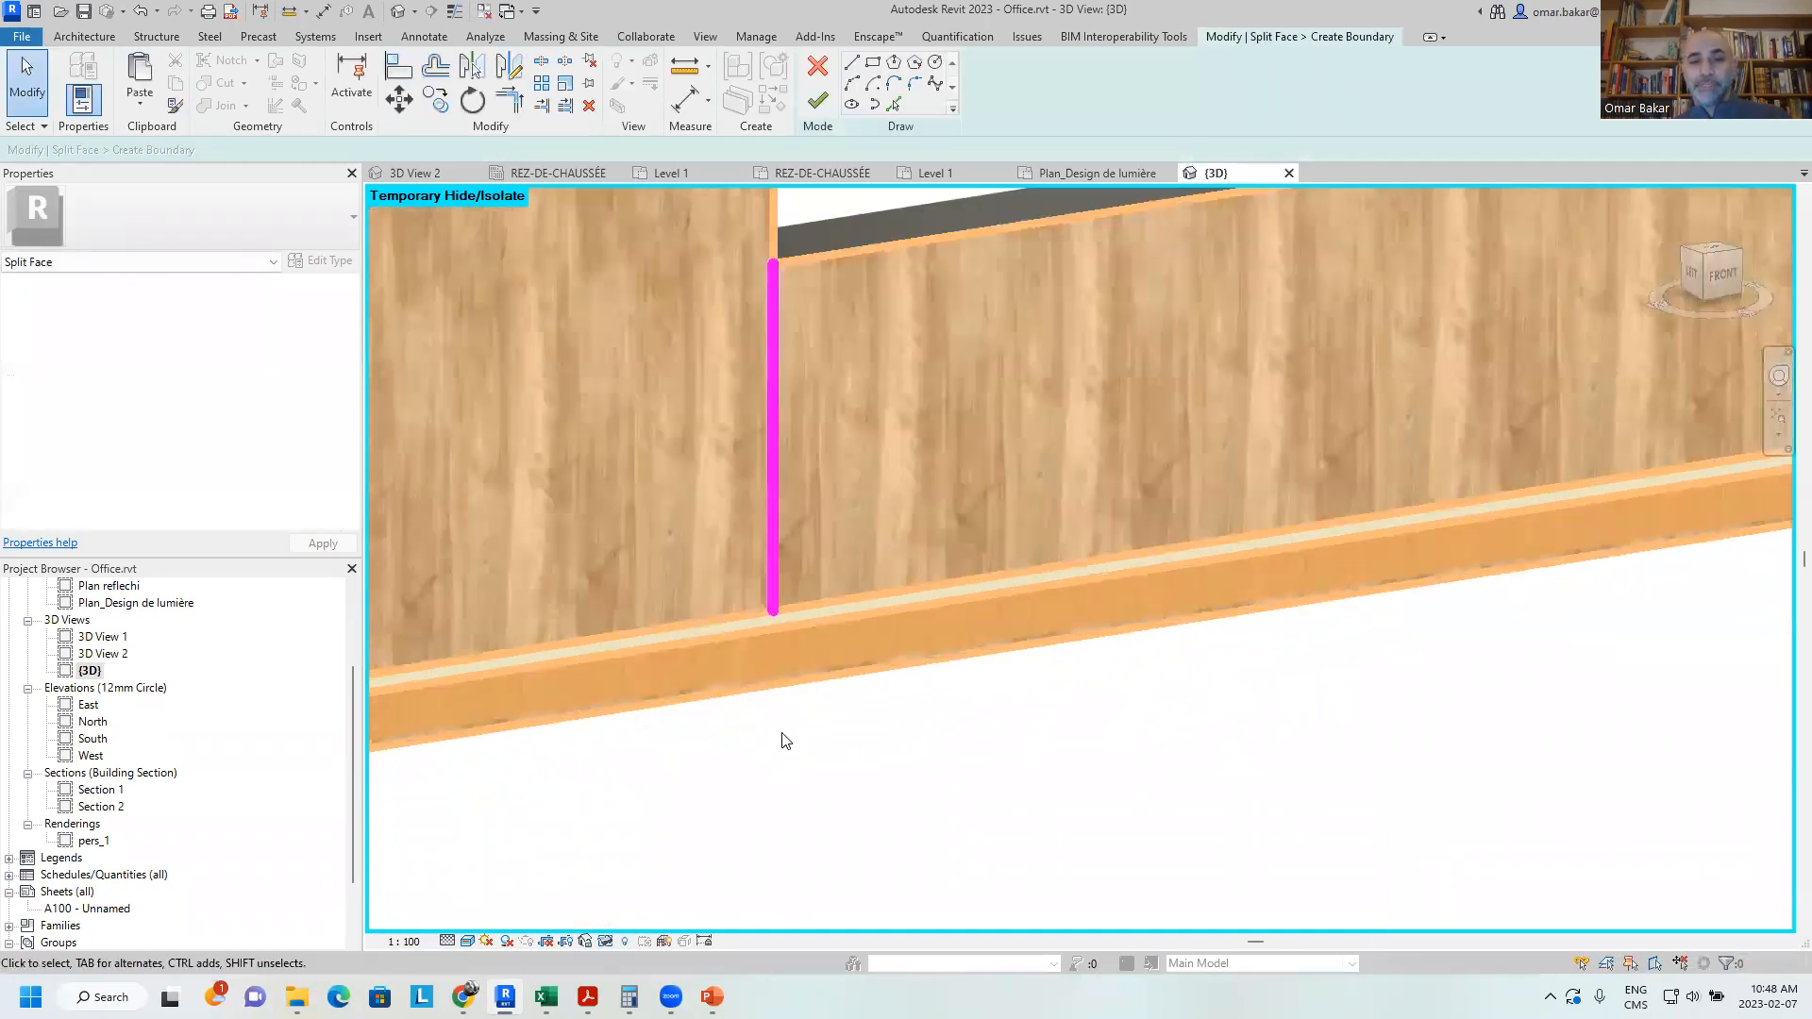
{"action": "scroll", "coordinate": [762, 637], "scroll_direction": "up", "scroll_amount": 2}
{"action": "left_click", "coordinate": [851, 66]}
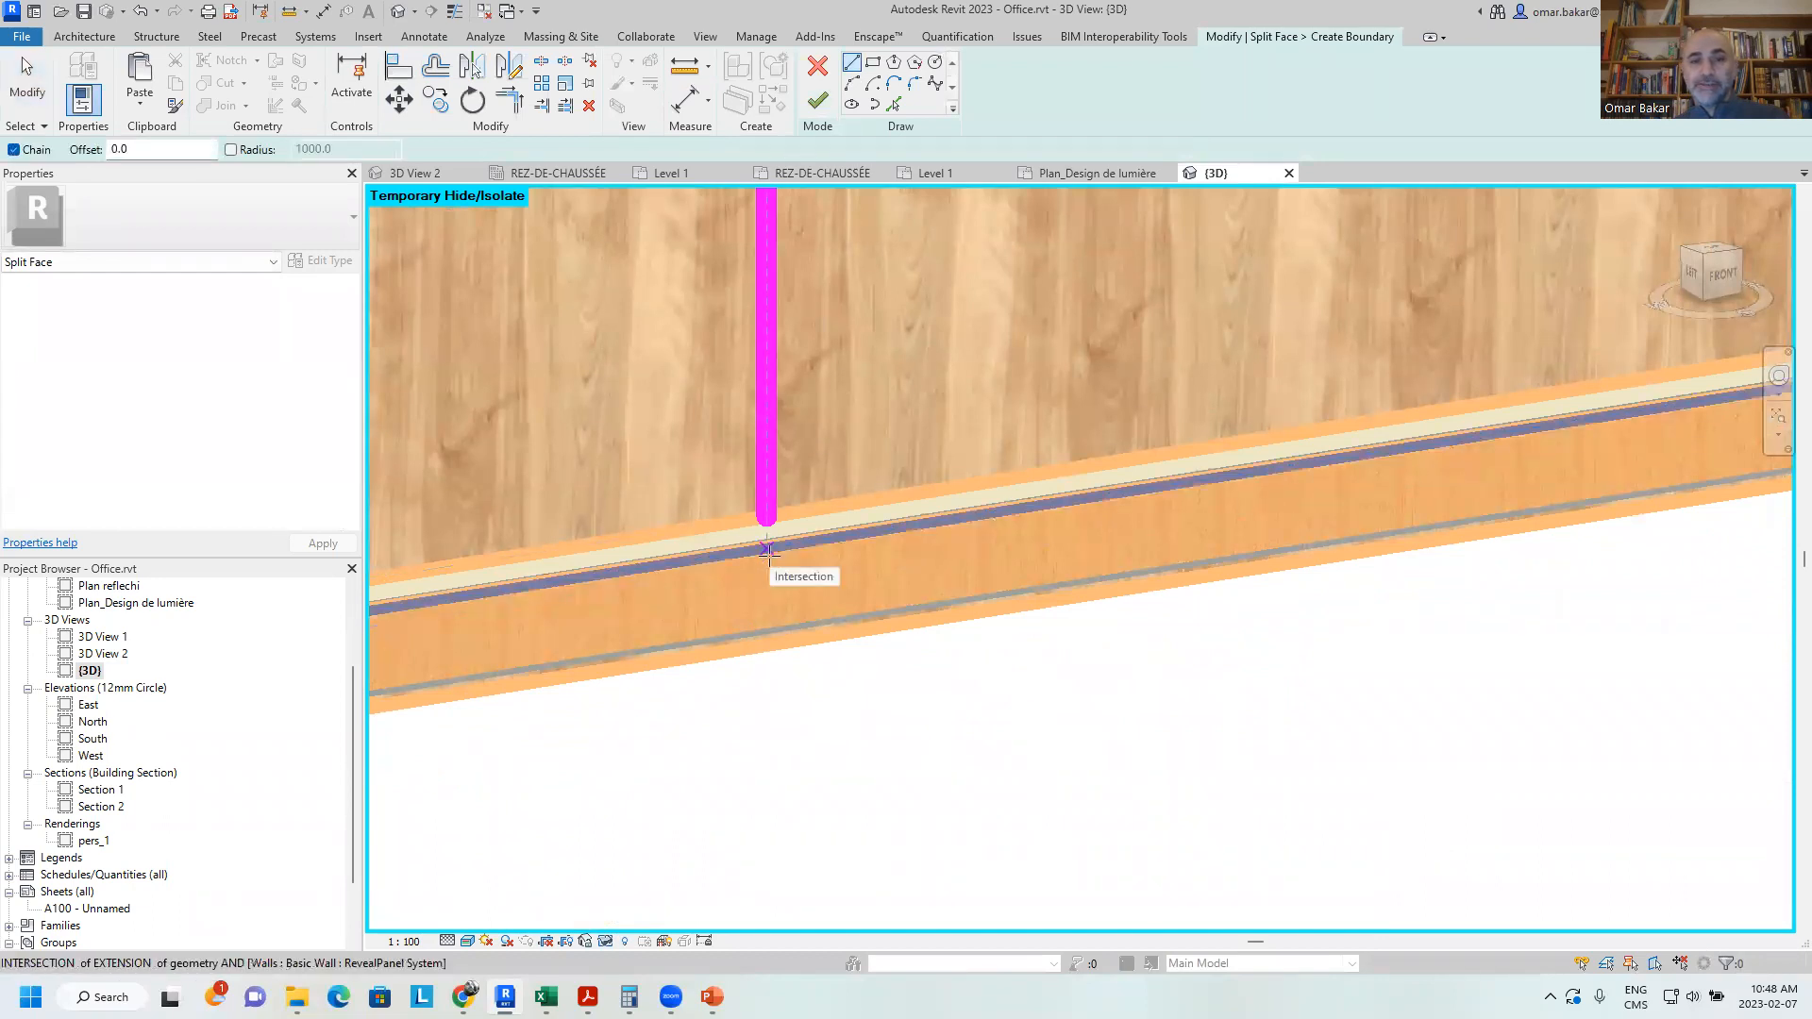
{"action": "left_click", "coordinate": [767, 548]}
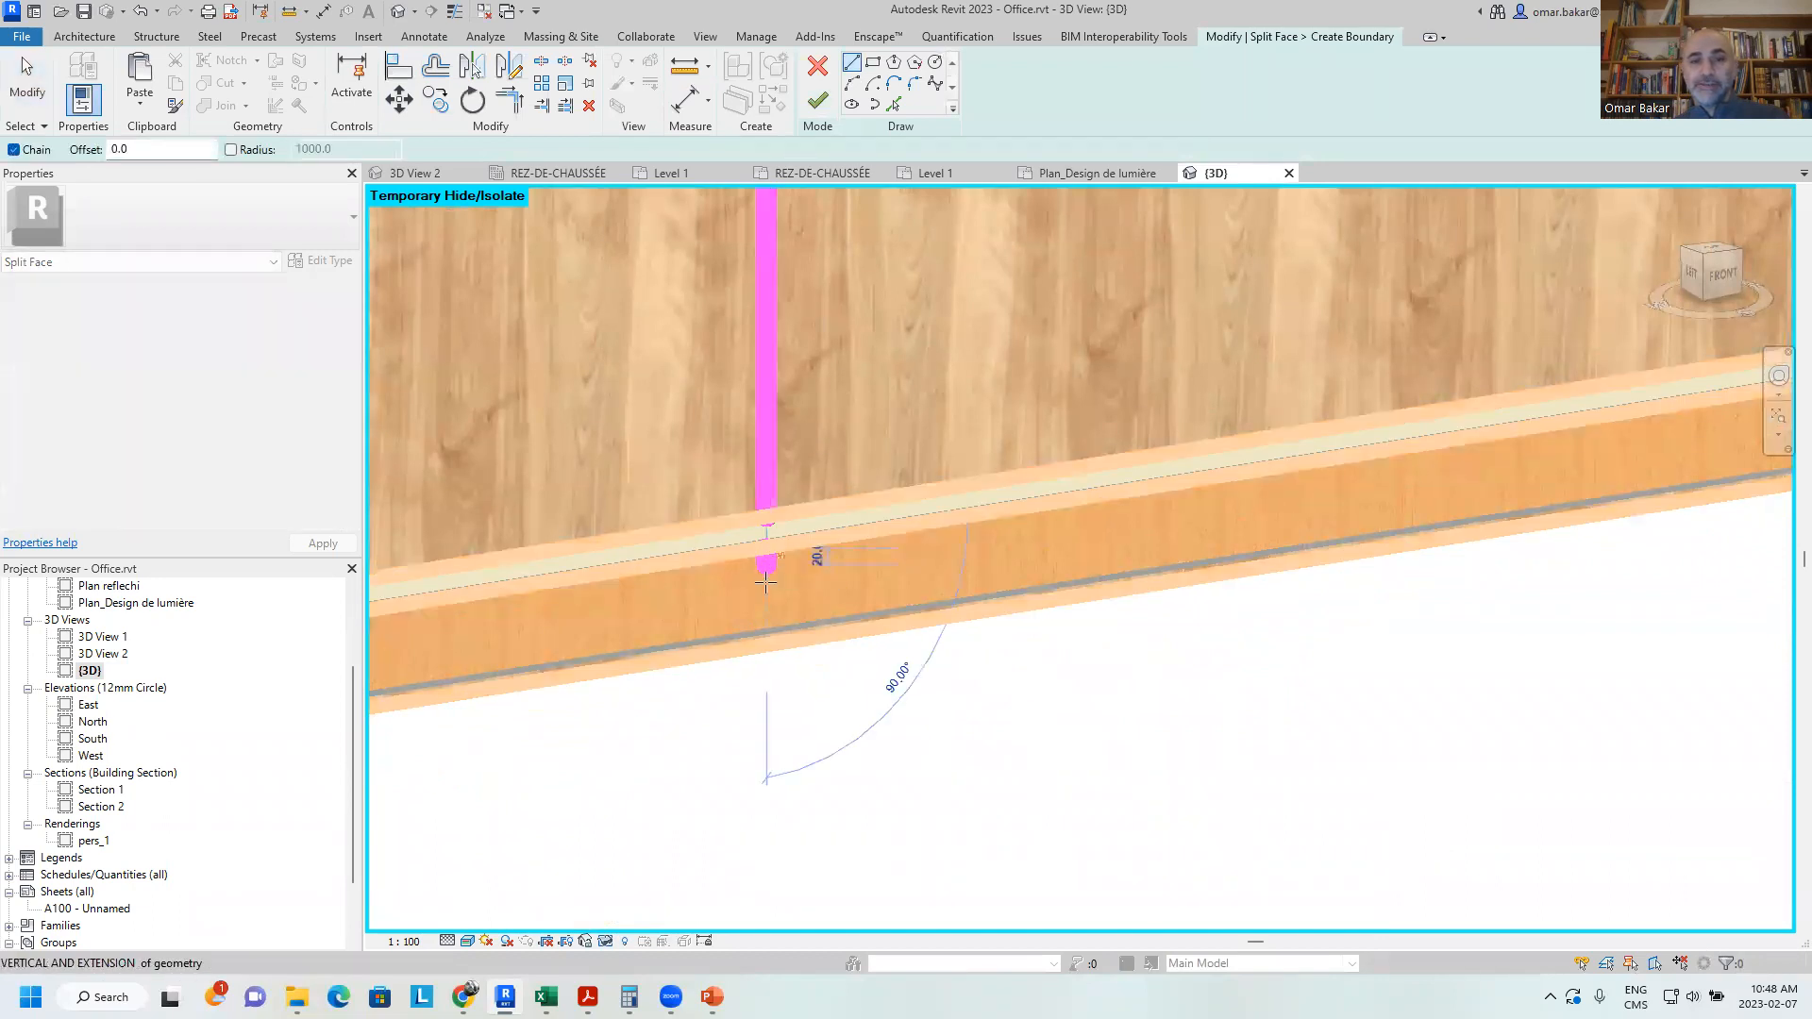
{"action": "left_click", "coordinate": [765, 643]}
{"action": "key", "text": "Escape"}
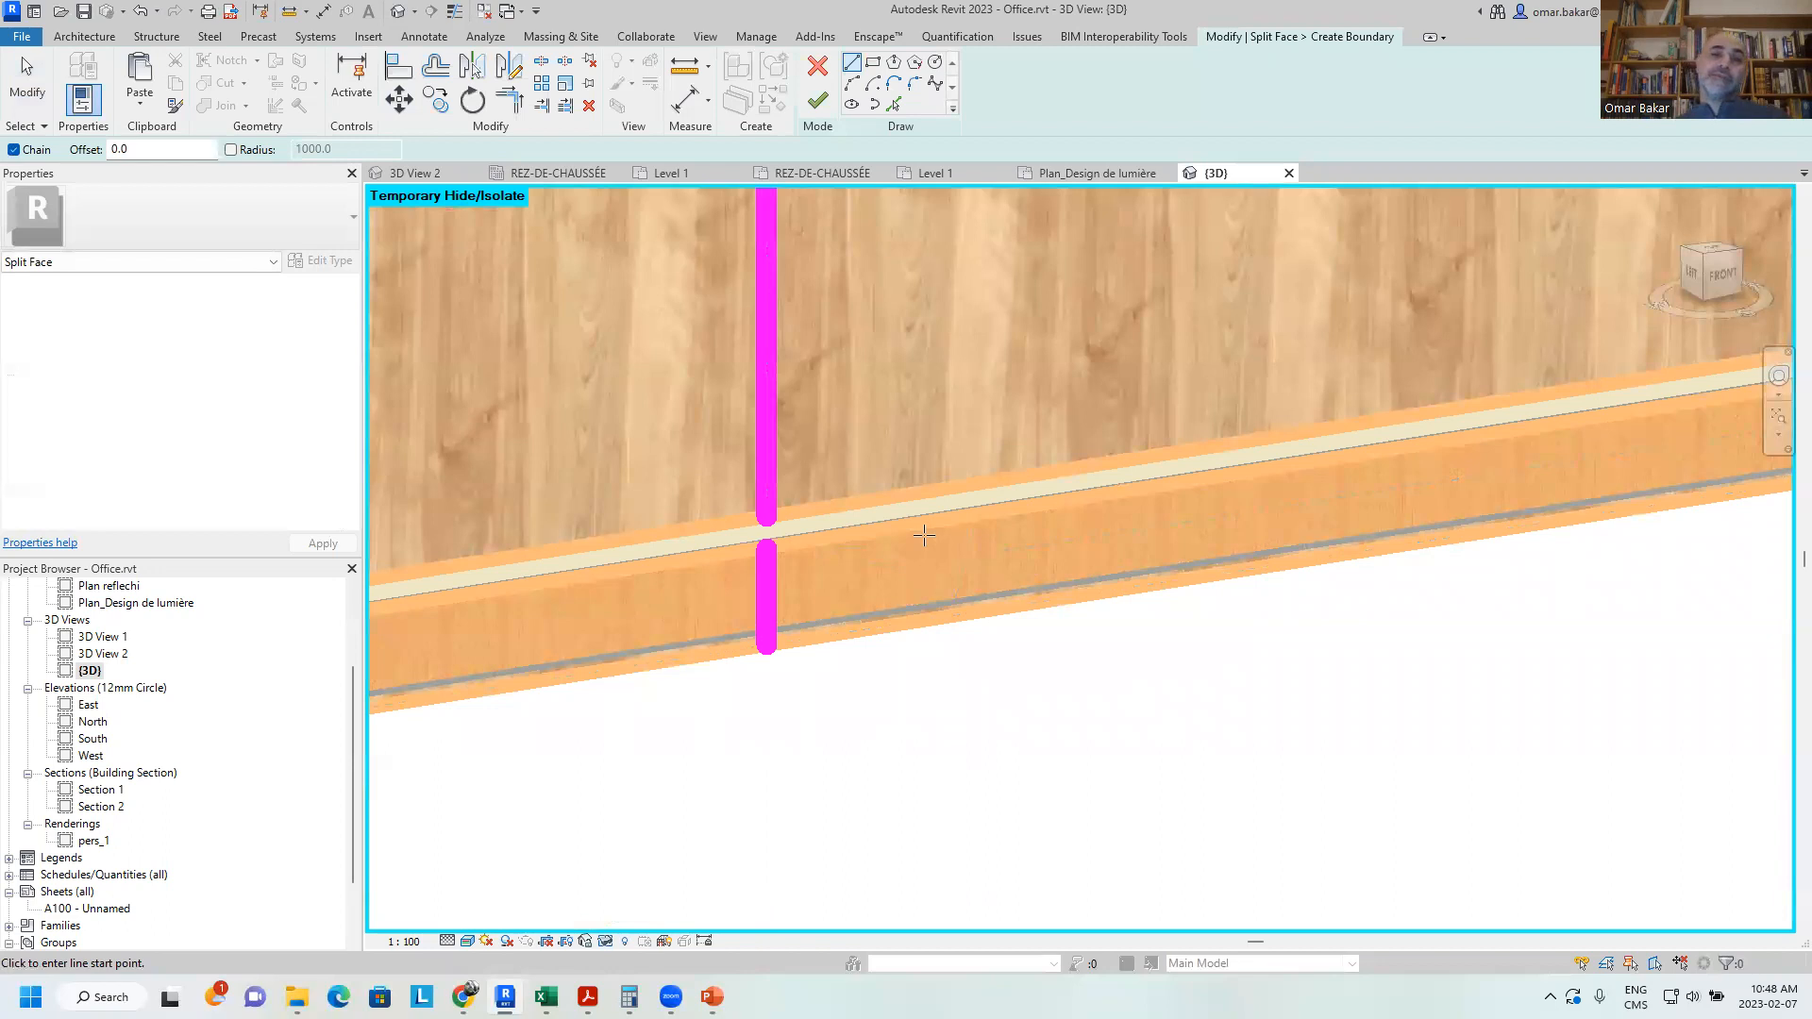
Try to finish the Split Face sketch with the two separate vertical lines and return to editing it
{"action": "scroll", "coordinate": [764, 559], "scroll_direction": "up", "scroll_amount": 3}
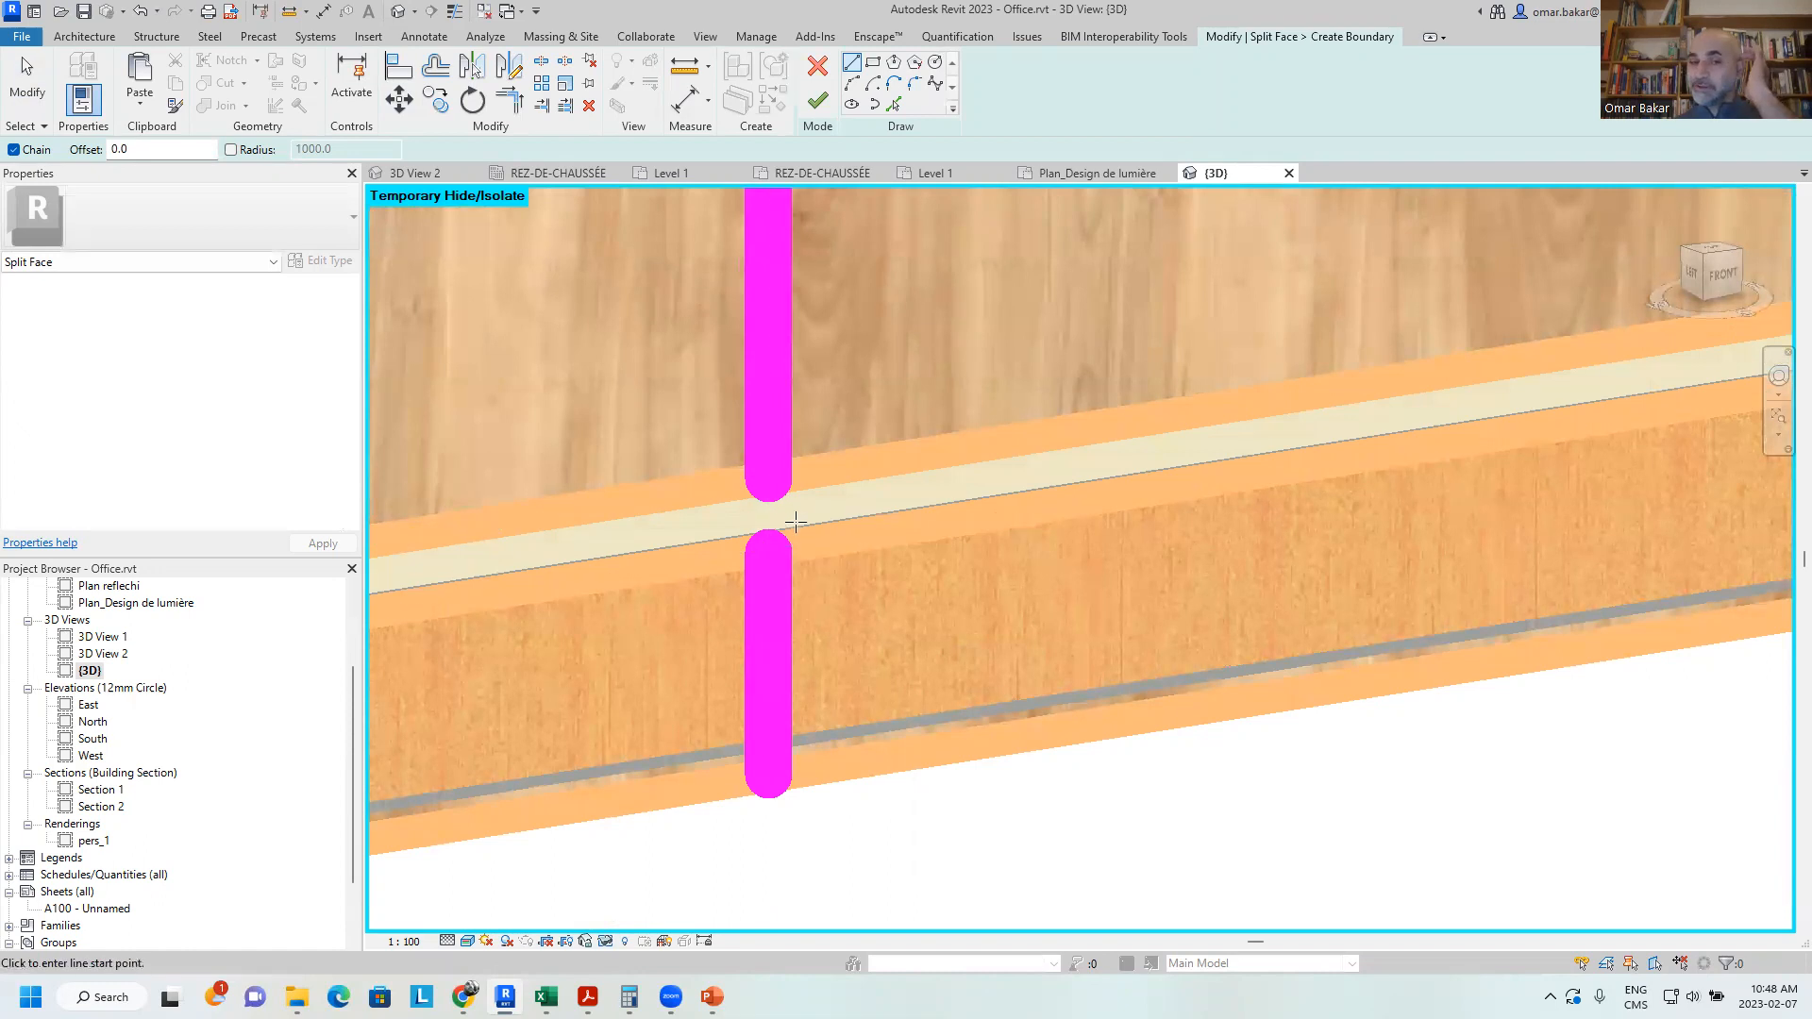
{"action": "scroll", "coordinate": [795, 522], "scroll_direction": "down", "scroll_amount": 6}
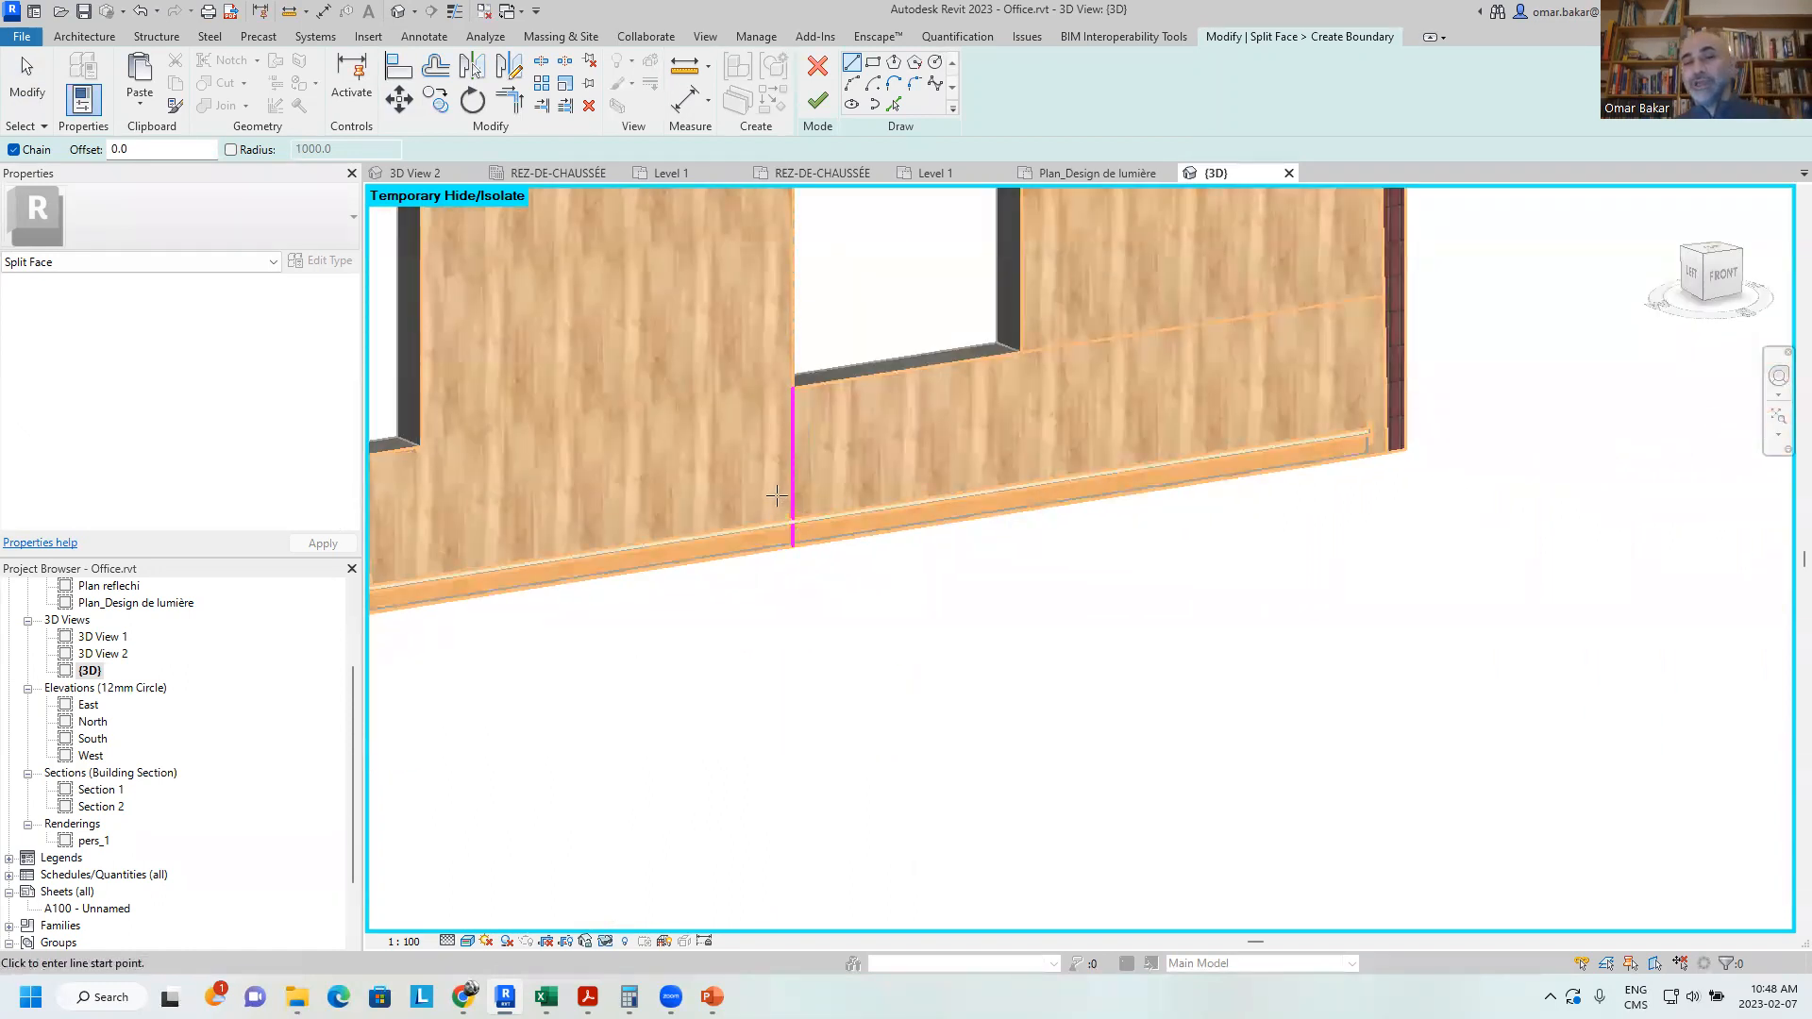
{"action": "left_click", "coordinate": [831, 107]}
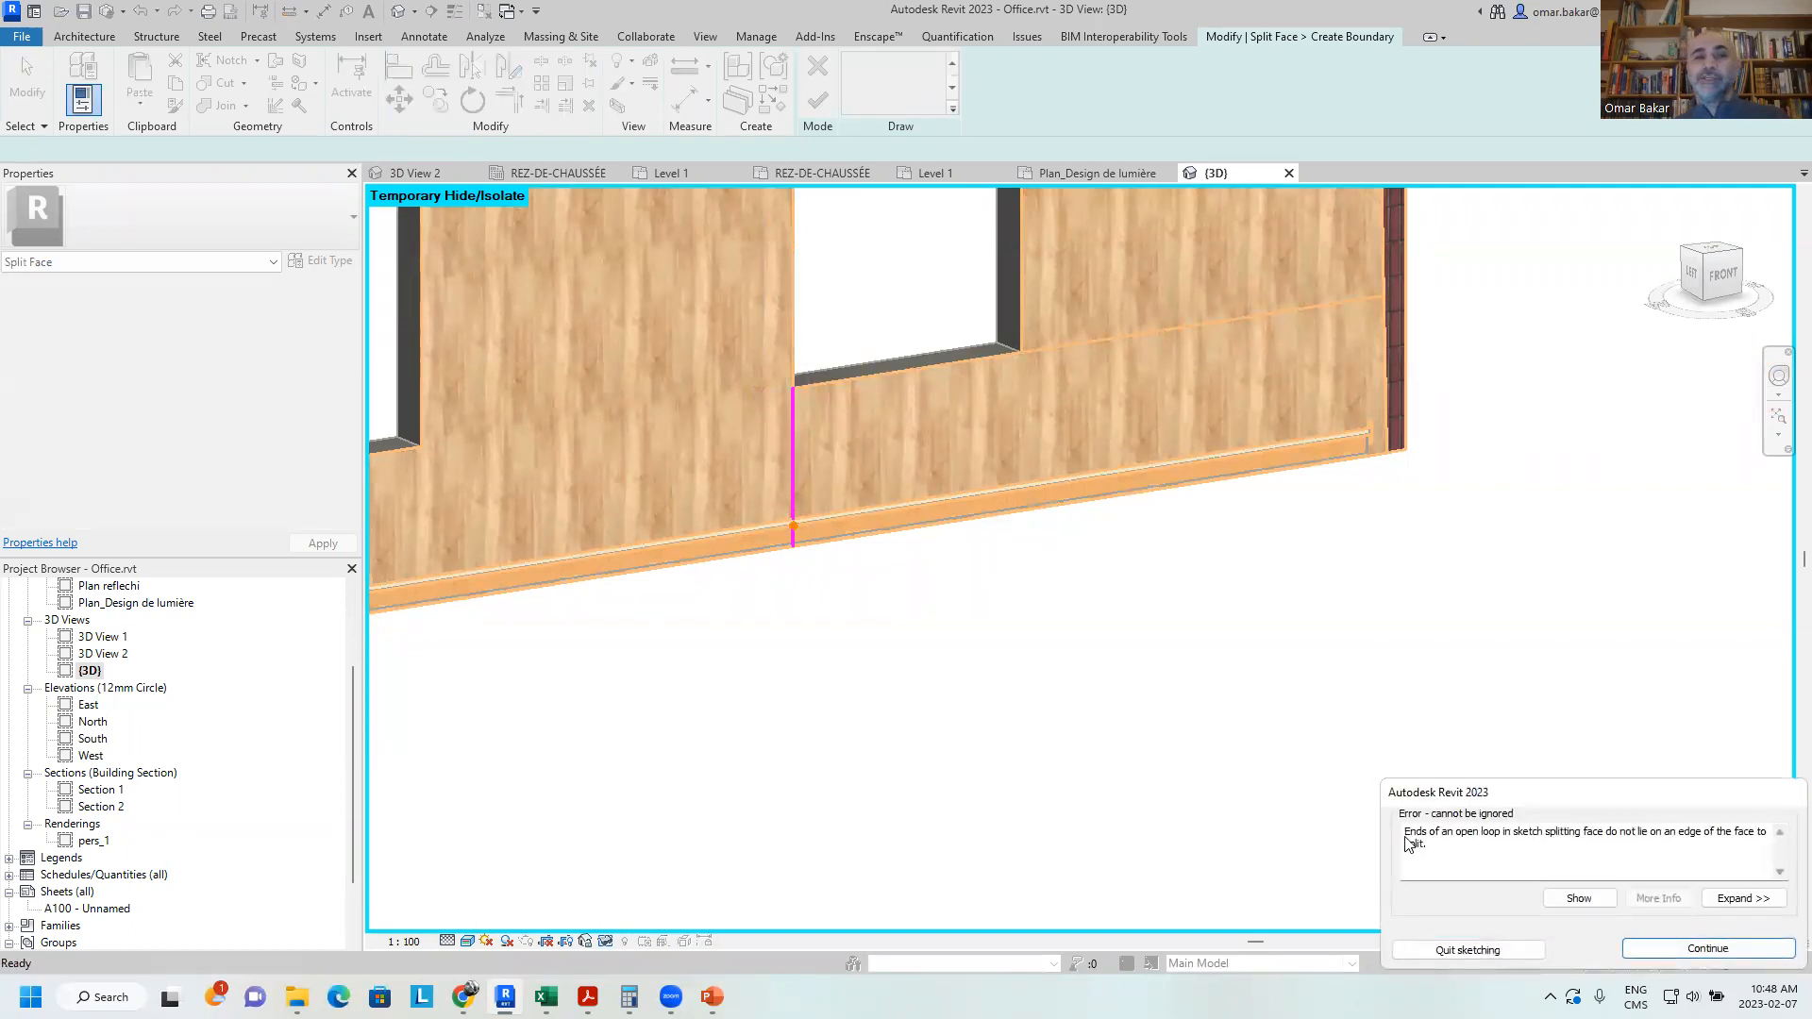
{"action": "left_click", "coordinate": [1707, 949]}
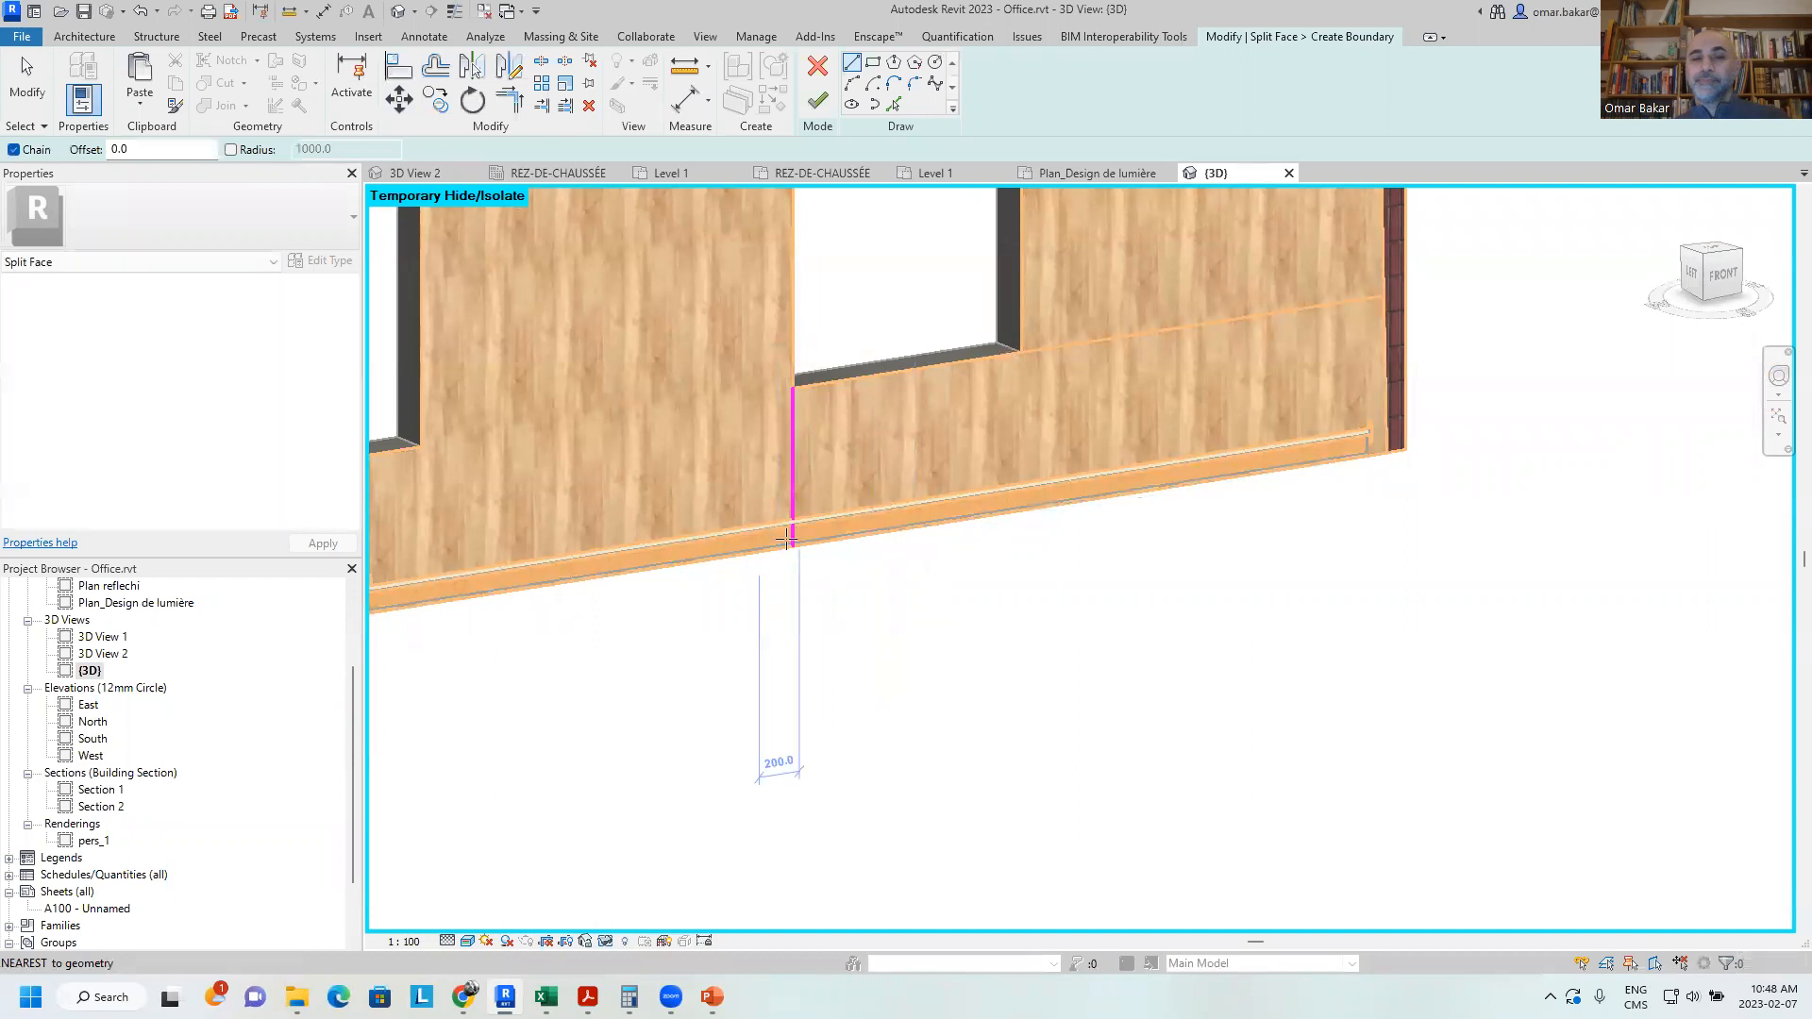
Try to trim or extend the short vertical line on the baseboard using the baseboard's upper edge as reference
{"action": "scroll", "coordinate": [786, 537], "scroll_direction": "up", "scroll_amount": 5}
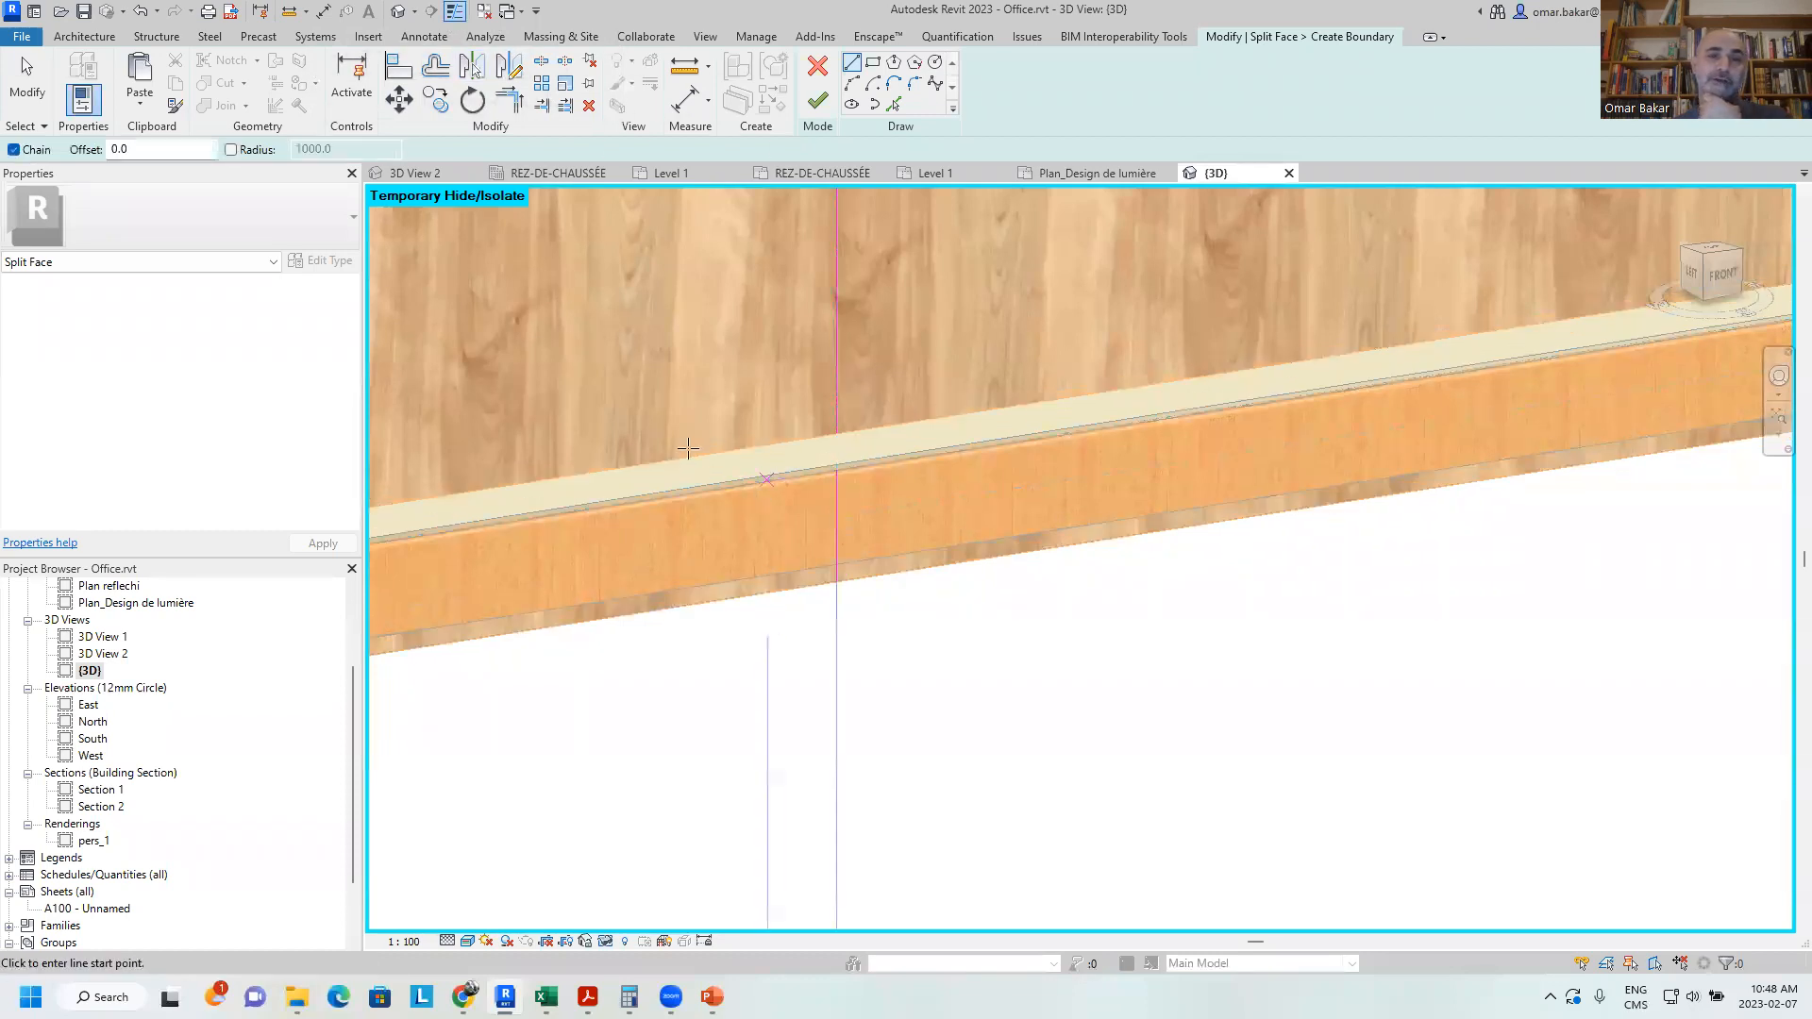
{"action": "scroll", "coordinate": [923, 500], "scroll_direction": "up", "scroll_amount": 5}
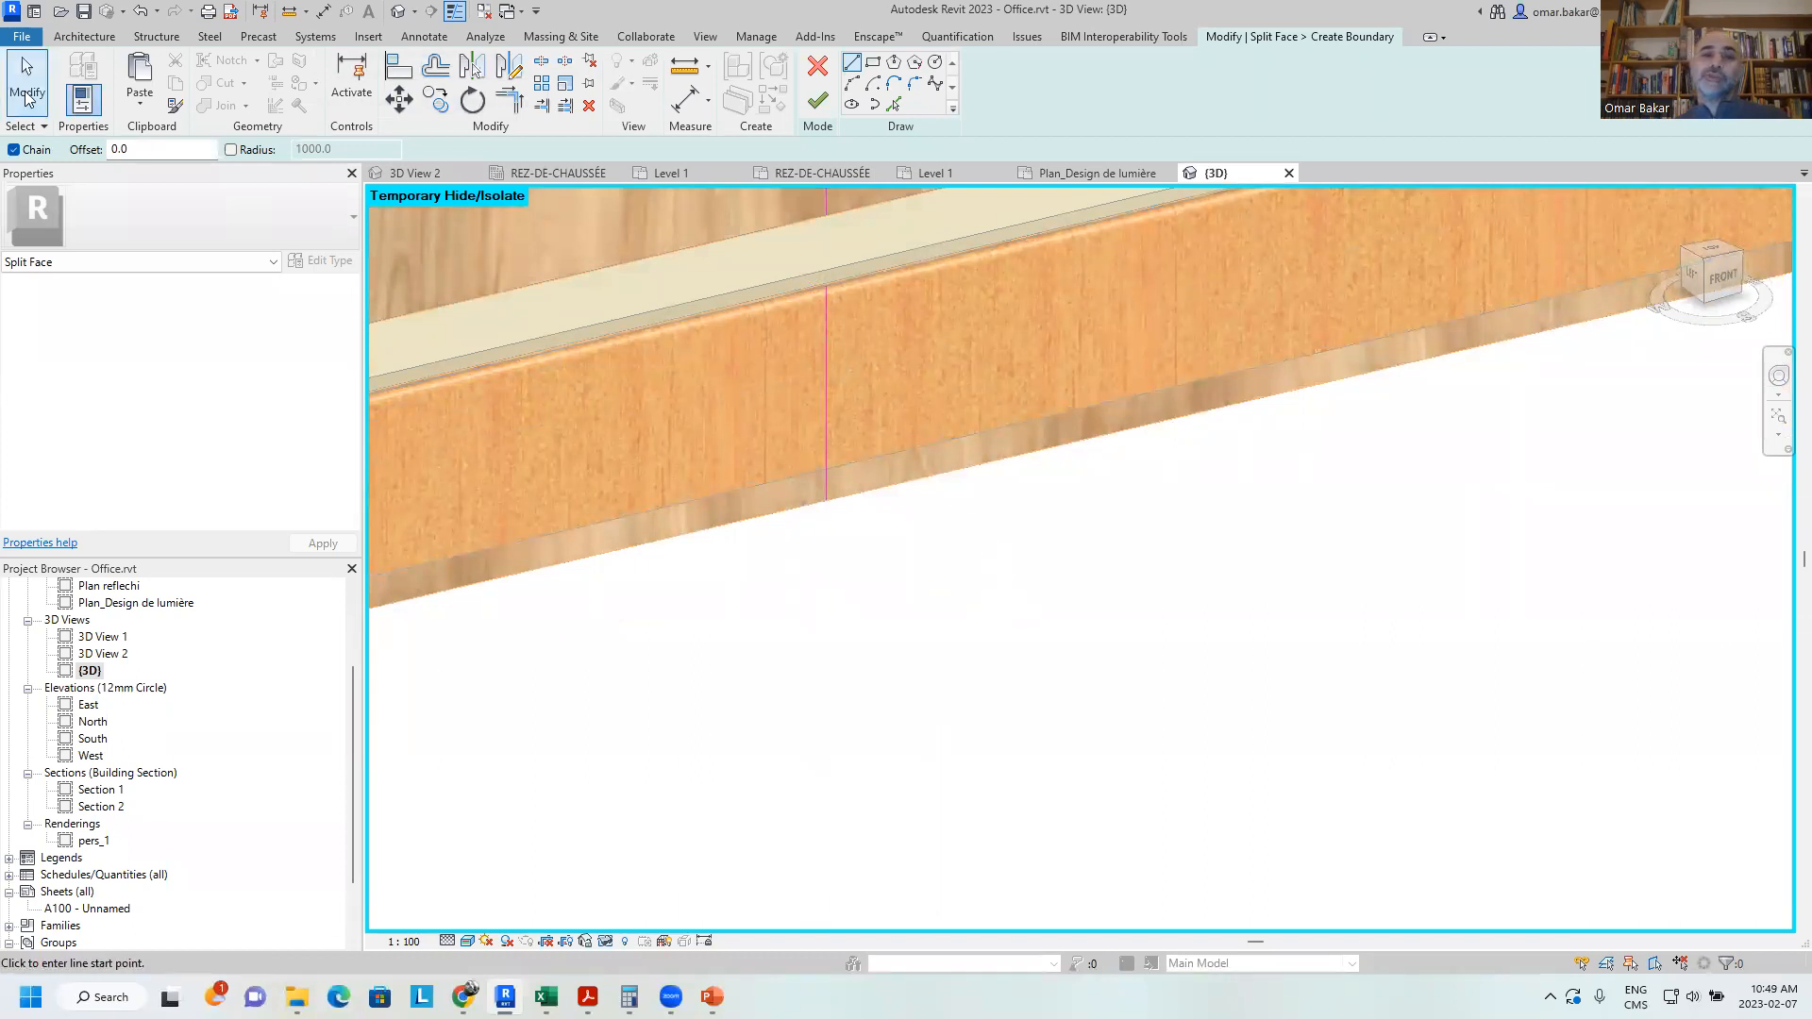
{"action": "key", "text": "Escape"}
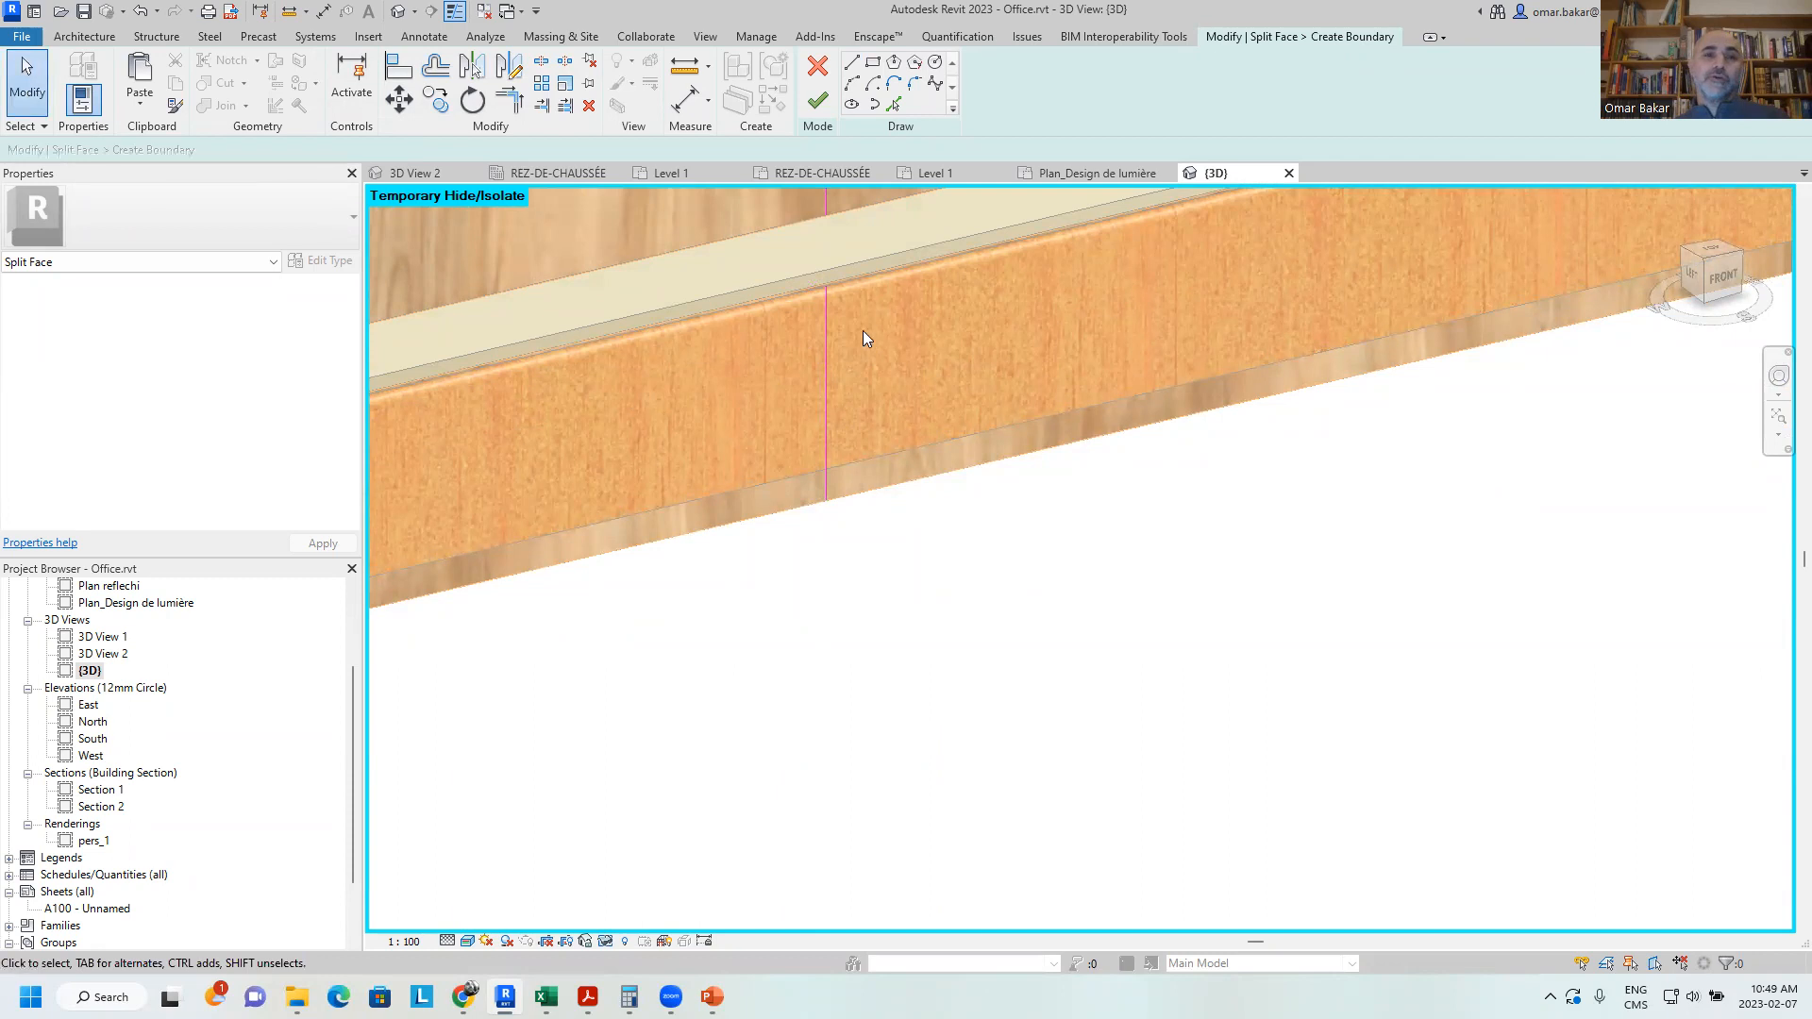
{"action": "left_click", "coordinate": [541, 105]}
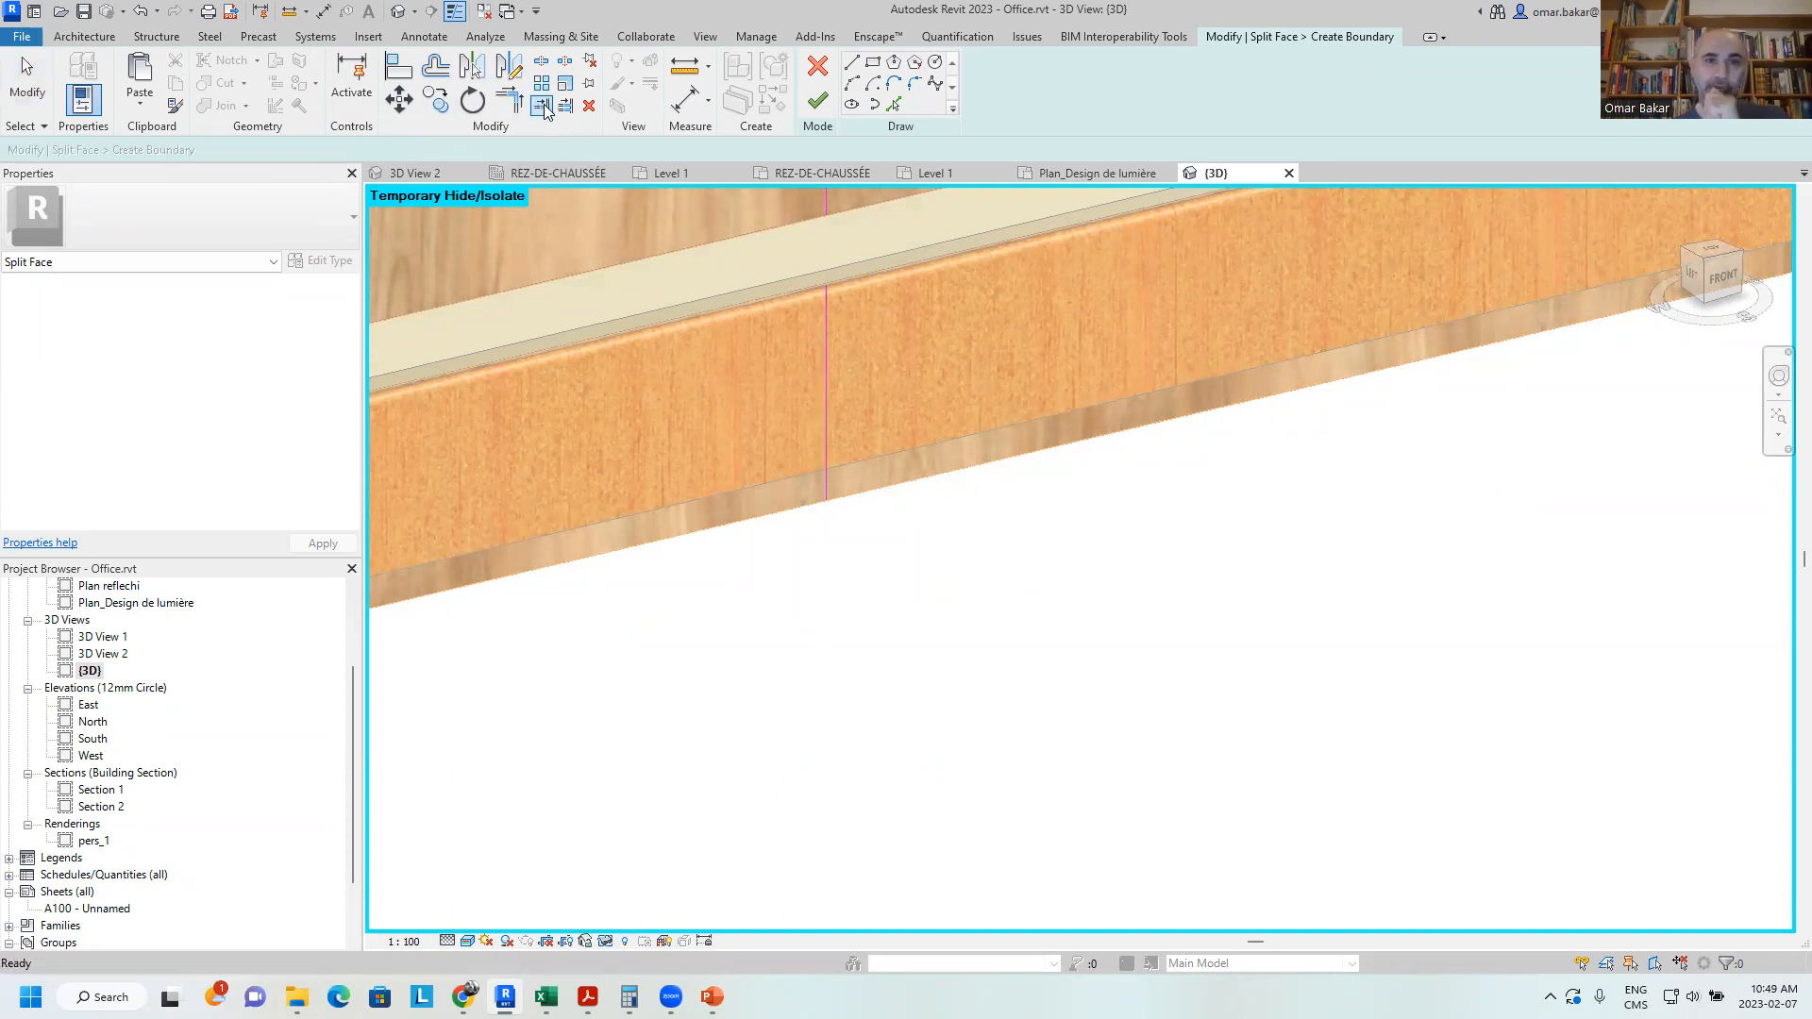
{"action": "left_click", "coordinate": [844, 275]}
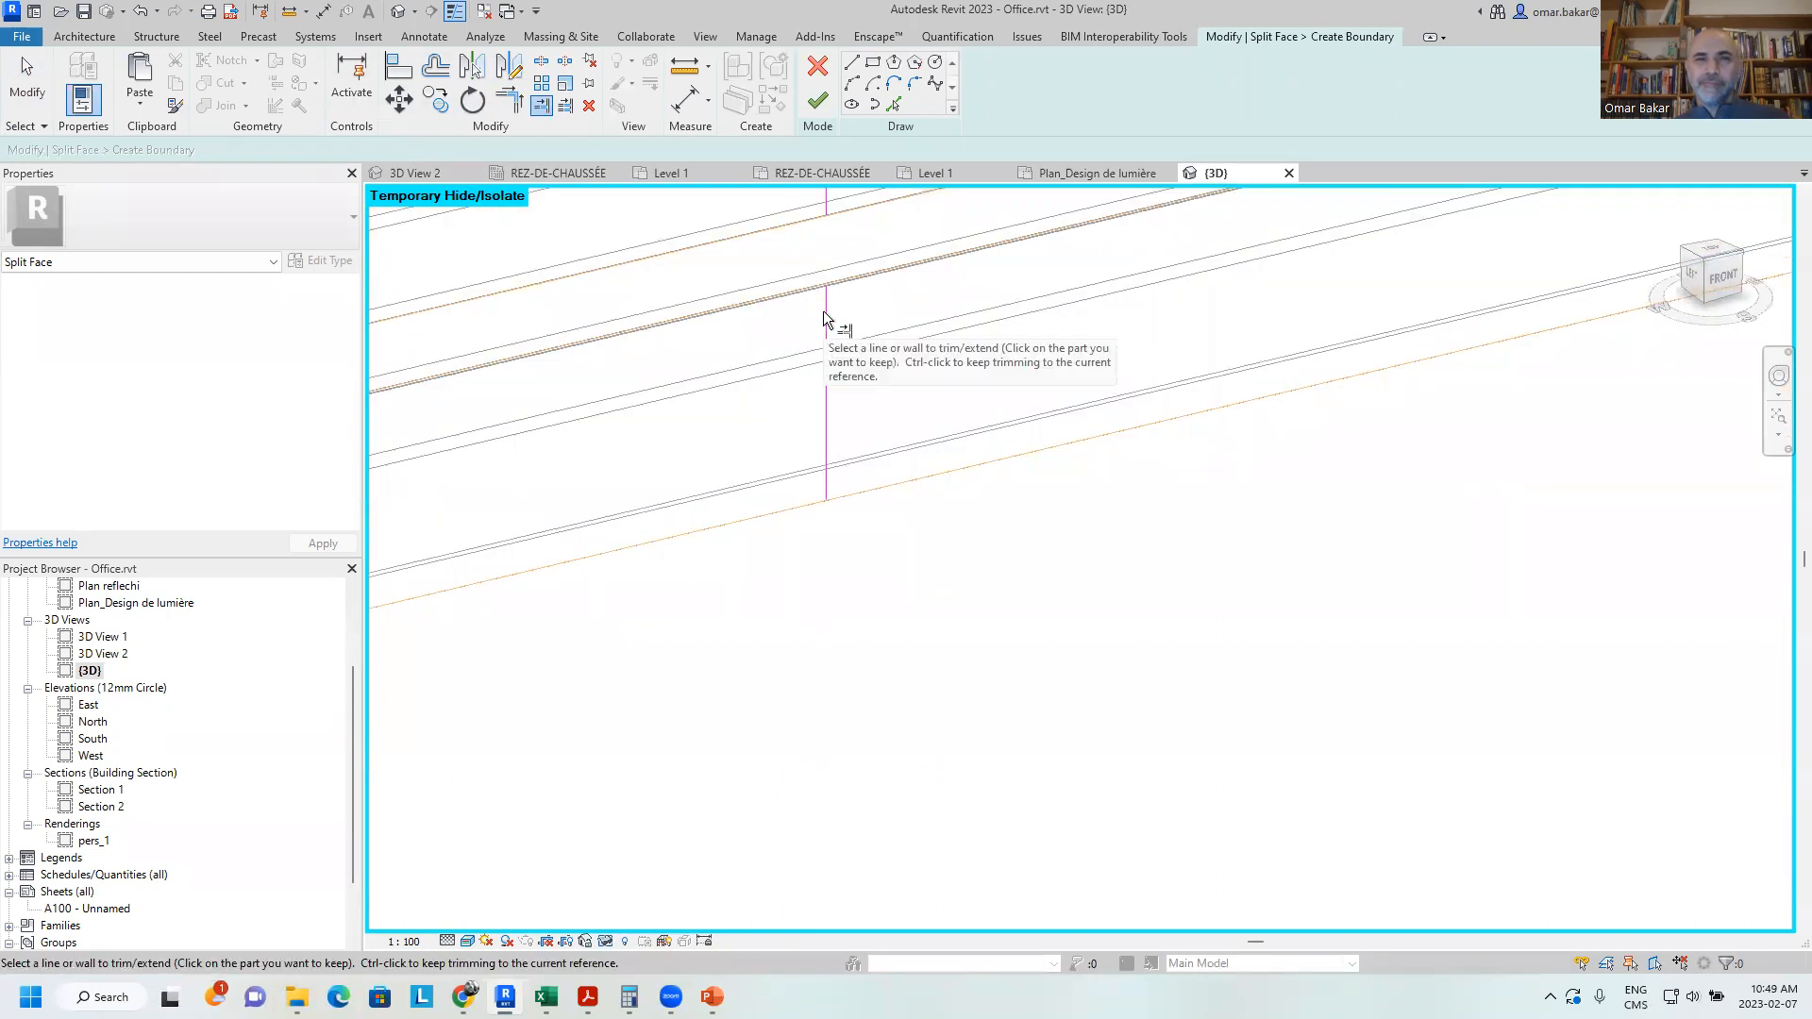
{"action": "scroll", "coordinate": [789, 325], "scroll_direction": "up", "scroll_amount": 4}
{"action": "scroll", "coordinate": [803, 327], "scroll_direction": "up", "scroll_amount": 3}
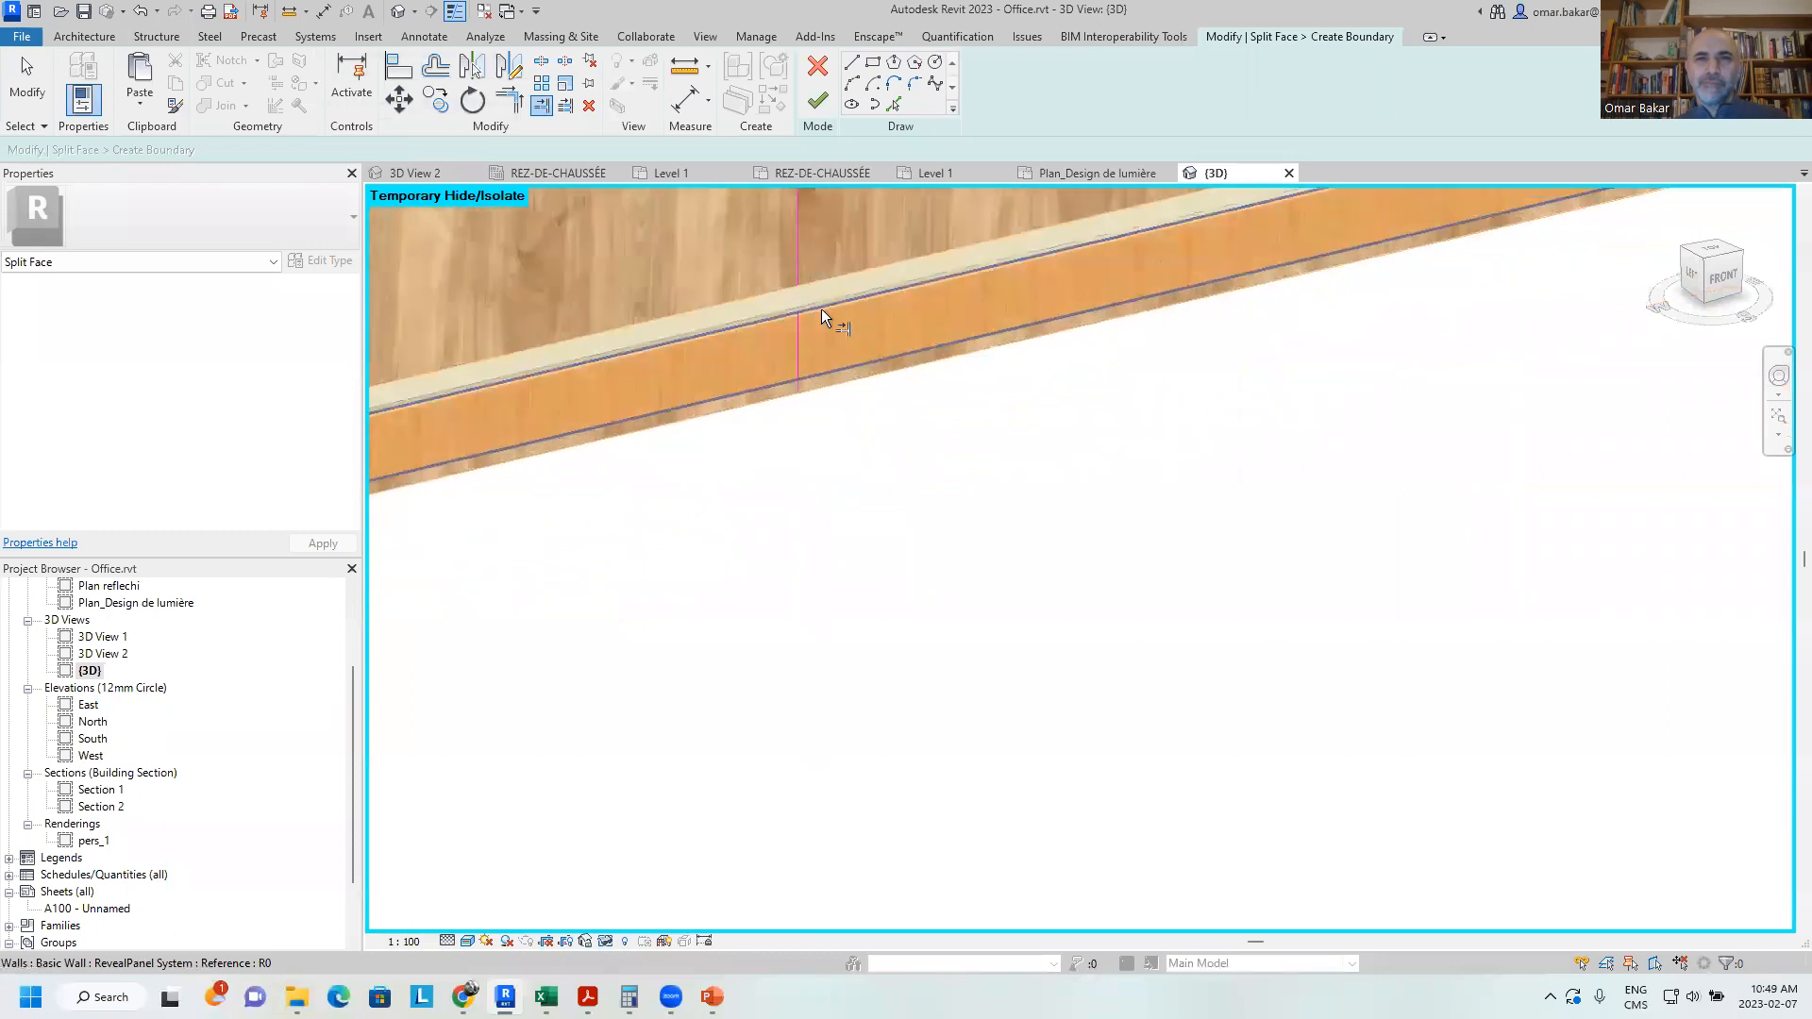
{"action": "scroll", "coordinate": [806, 308], "scroll_direction": "up", "scroll_amount": 1}
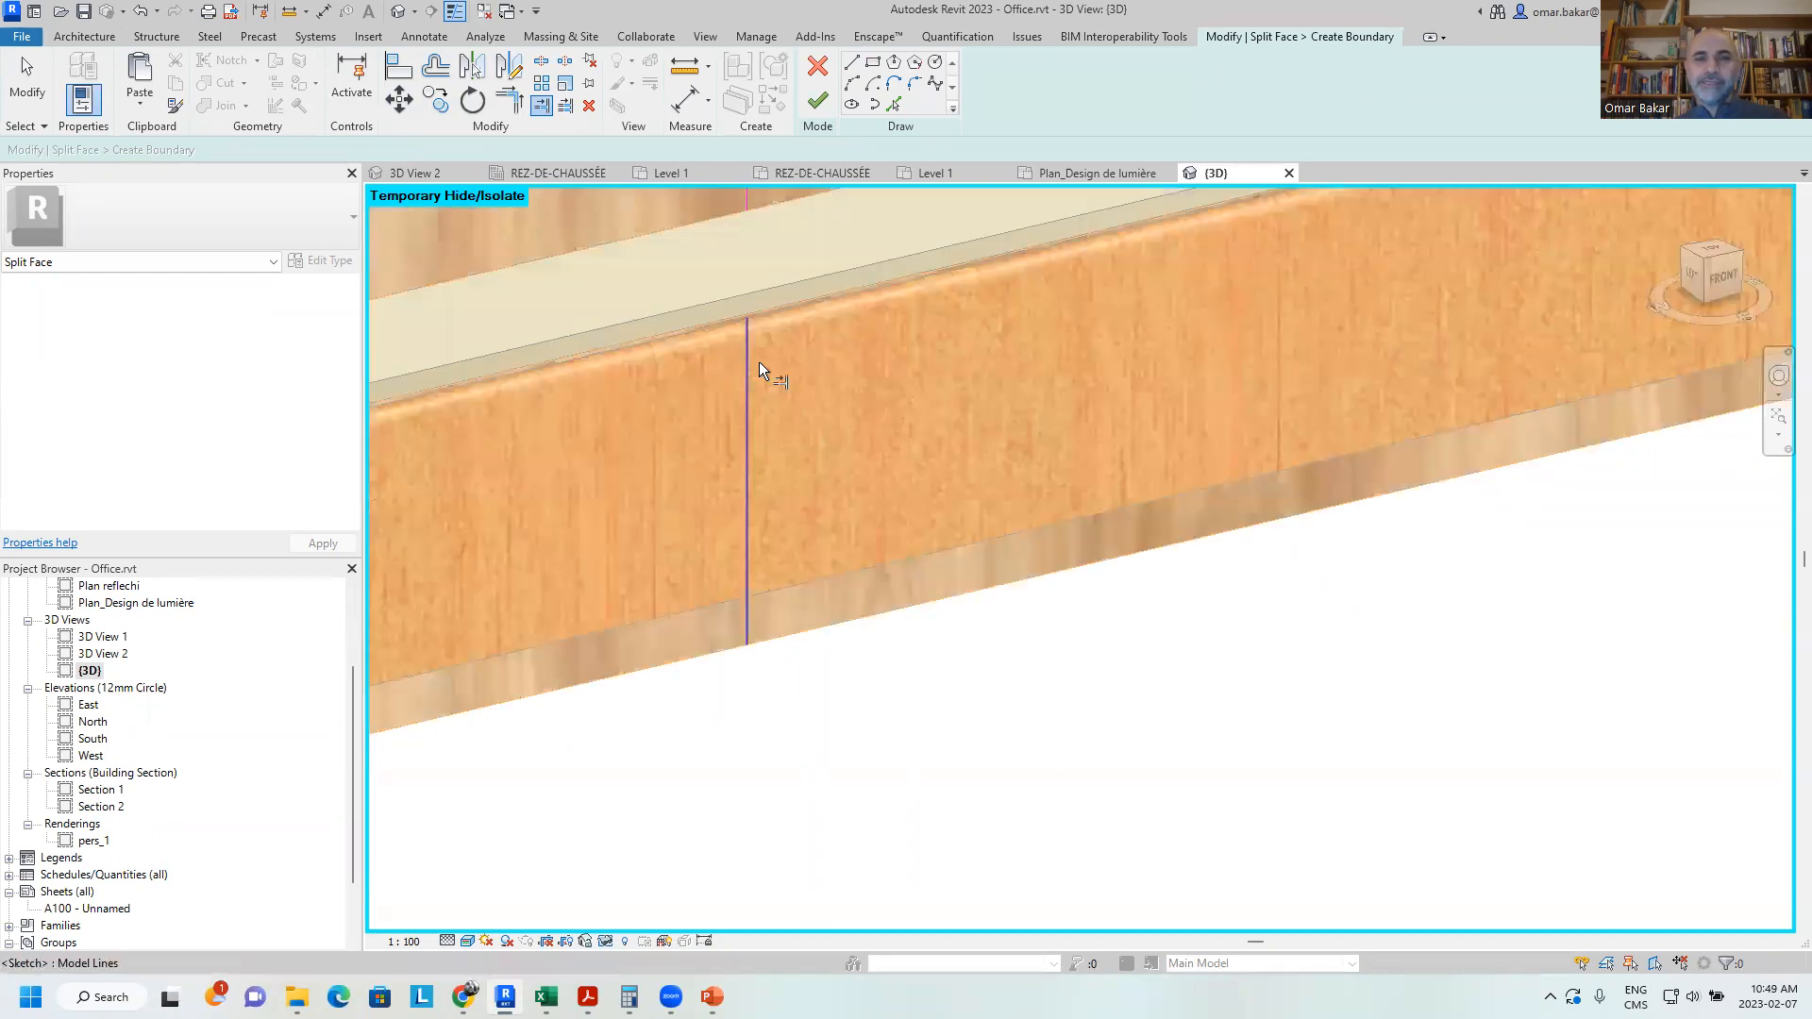
{"action": "scroll", "coordinate": [858, 494], "scroll_direction": "down", "scroll_amount": 3}
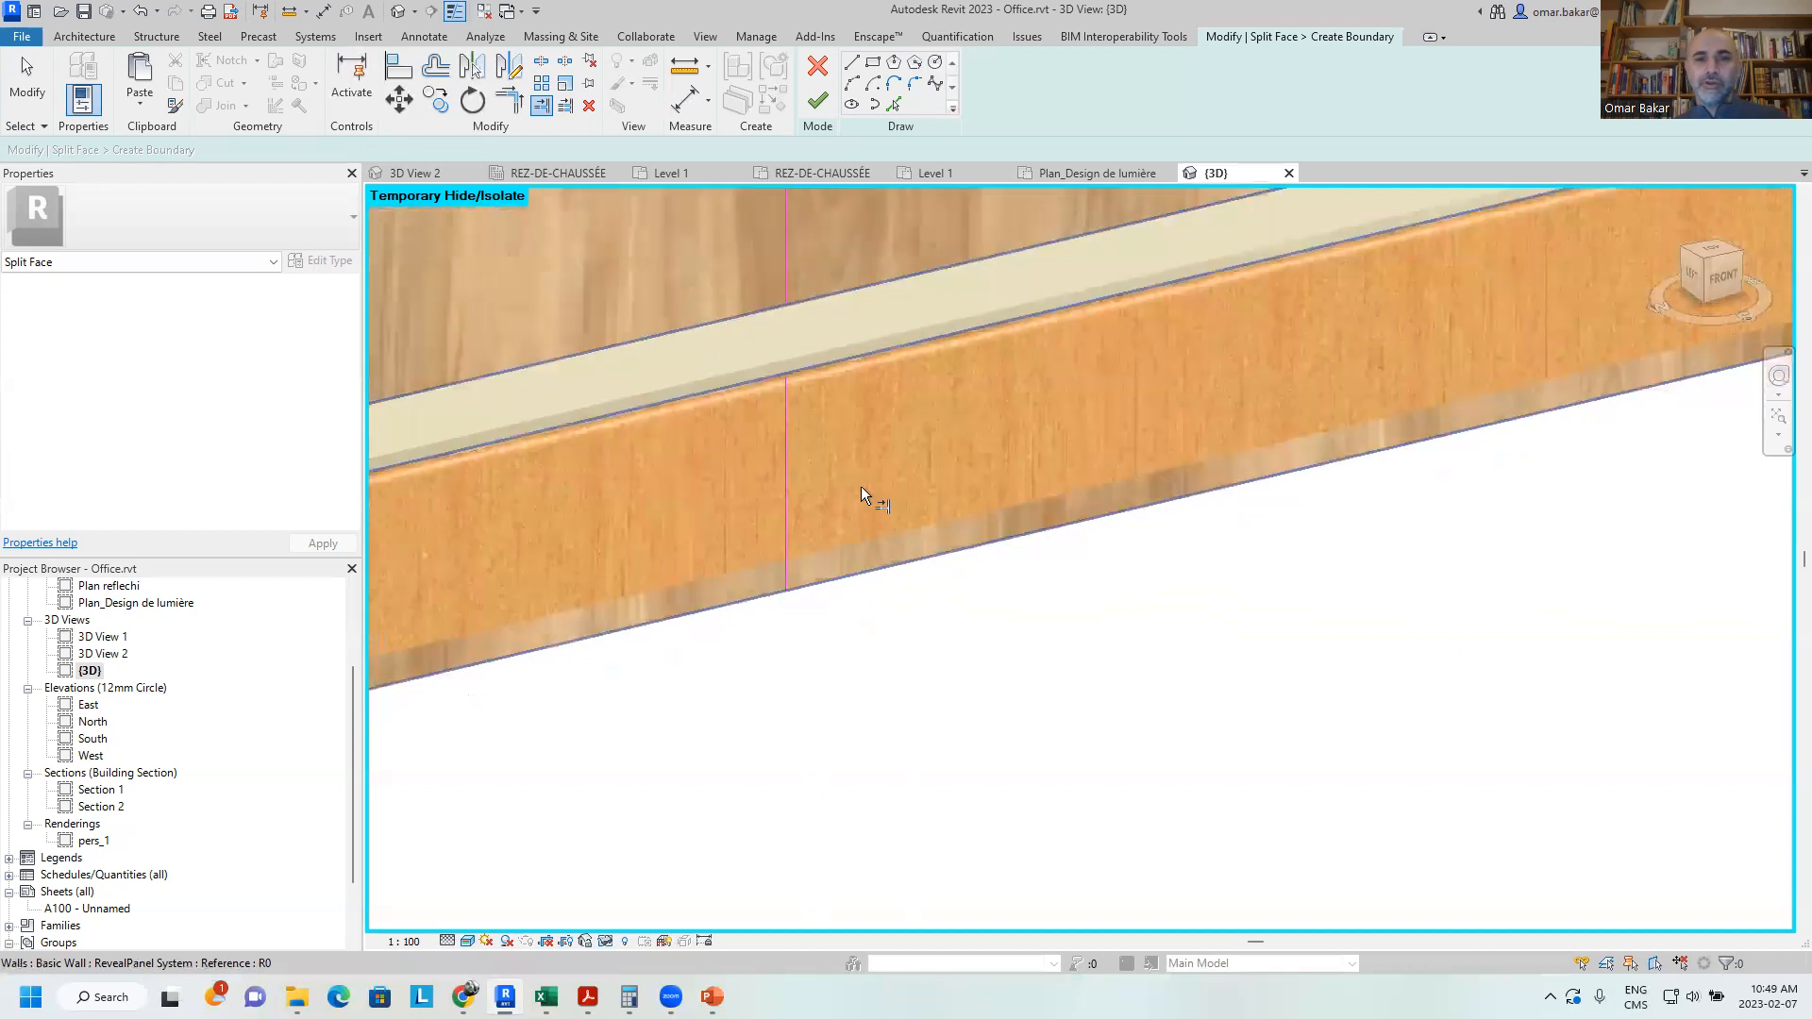
Delete the short vertical sketch line that crosses the baseboard
{"action": "left_click", "coordinate": [26, 85]}
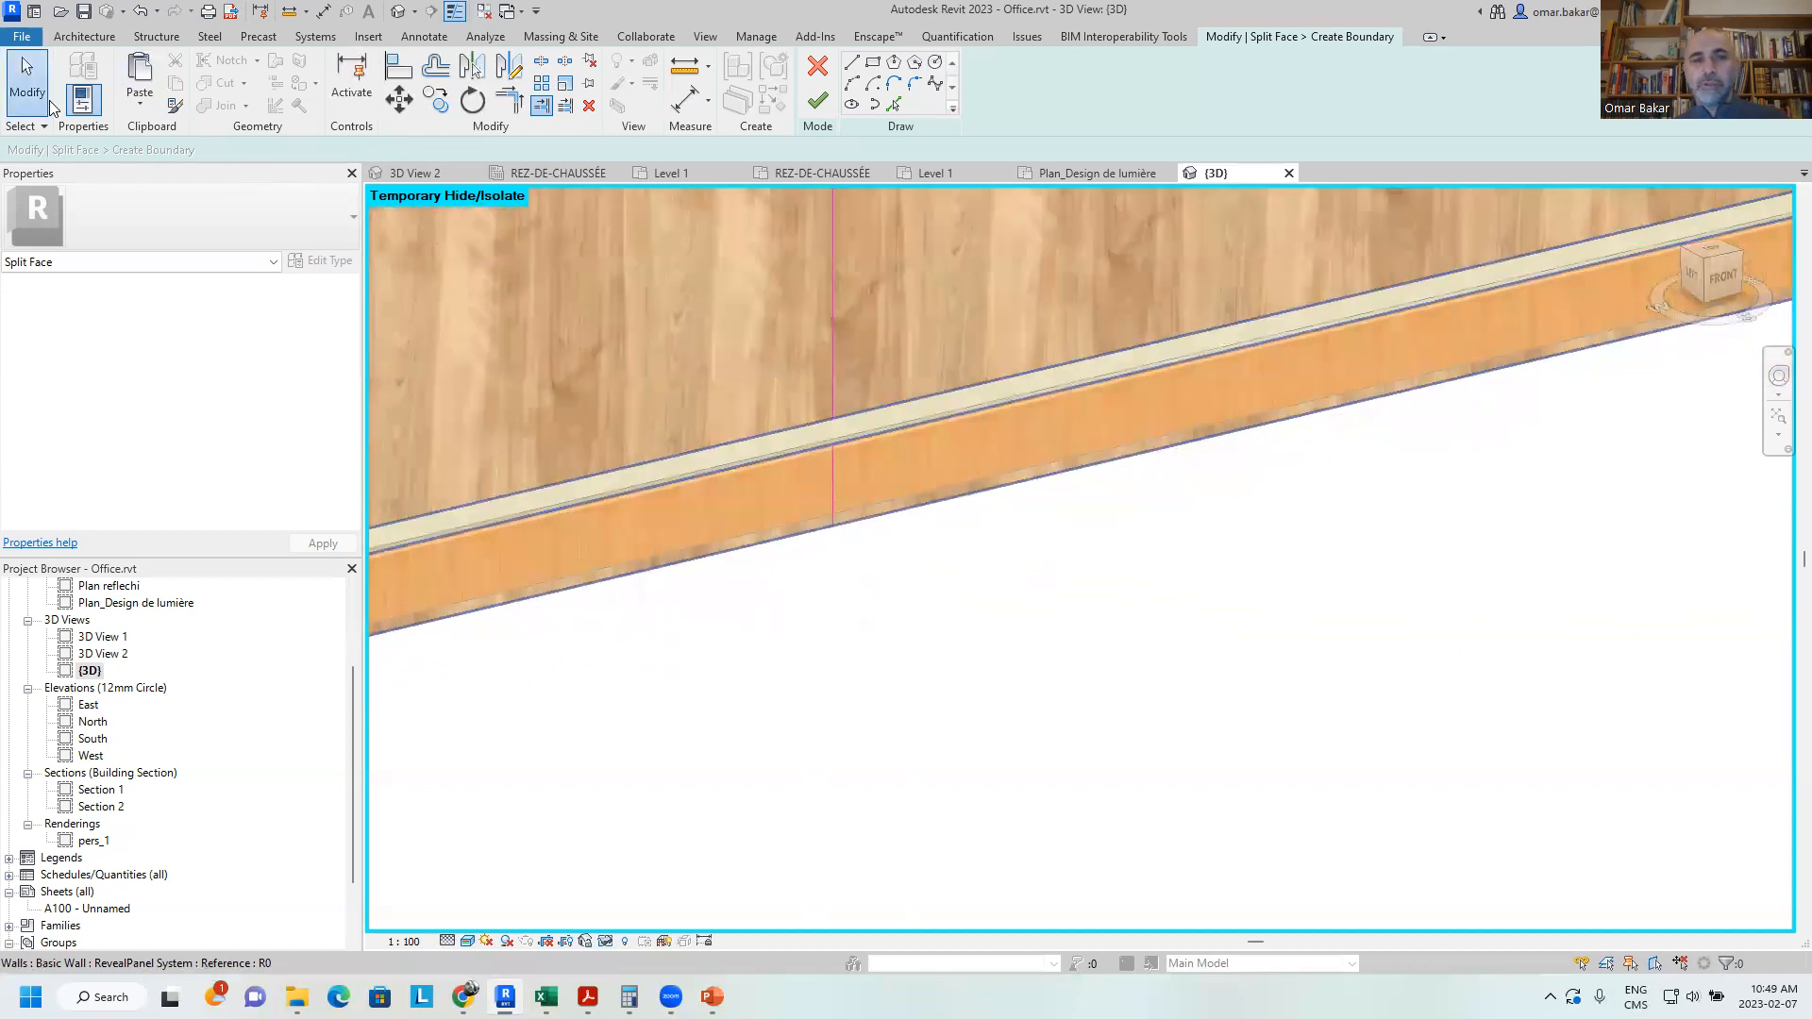
{"action": "left_click", "coordinate": [833, 477]}
{"action": "key", "text": "Delete"}
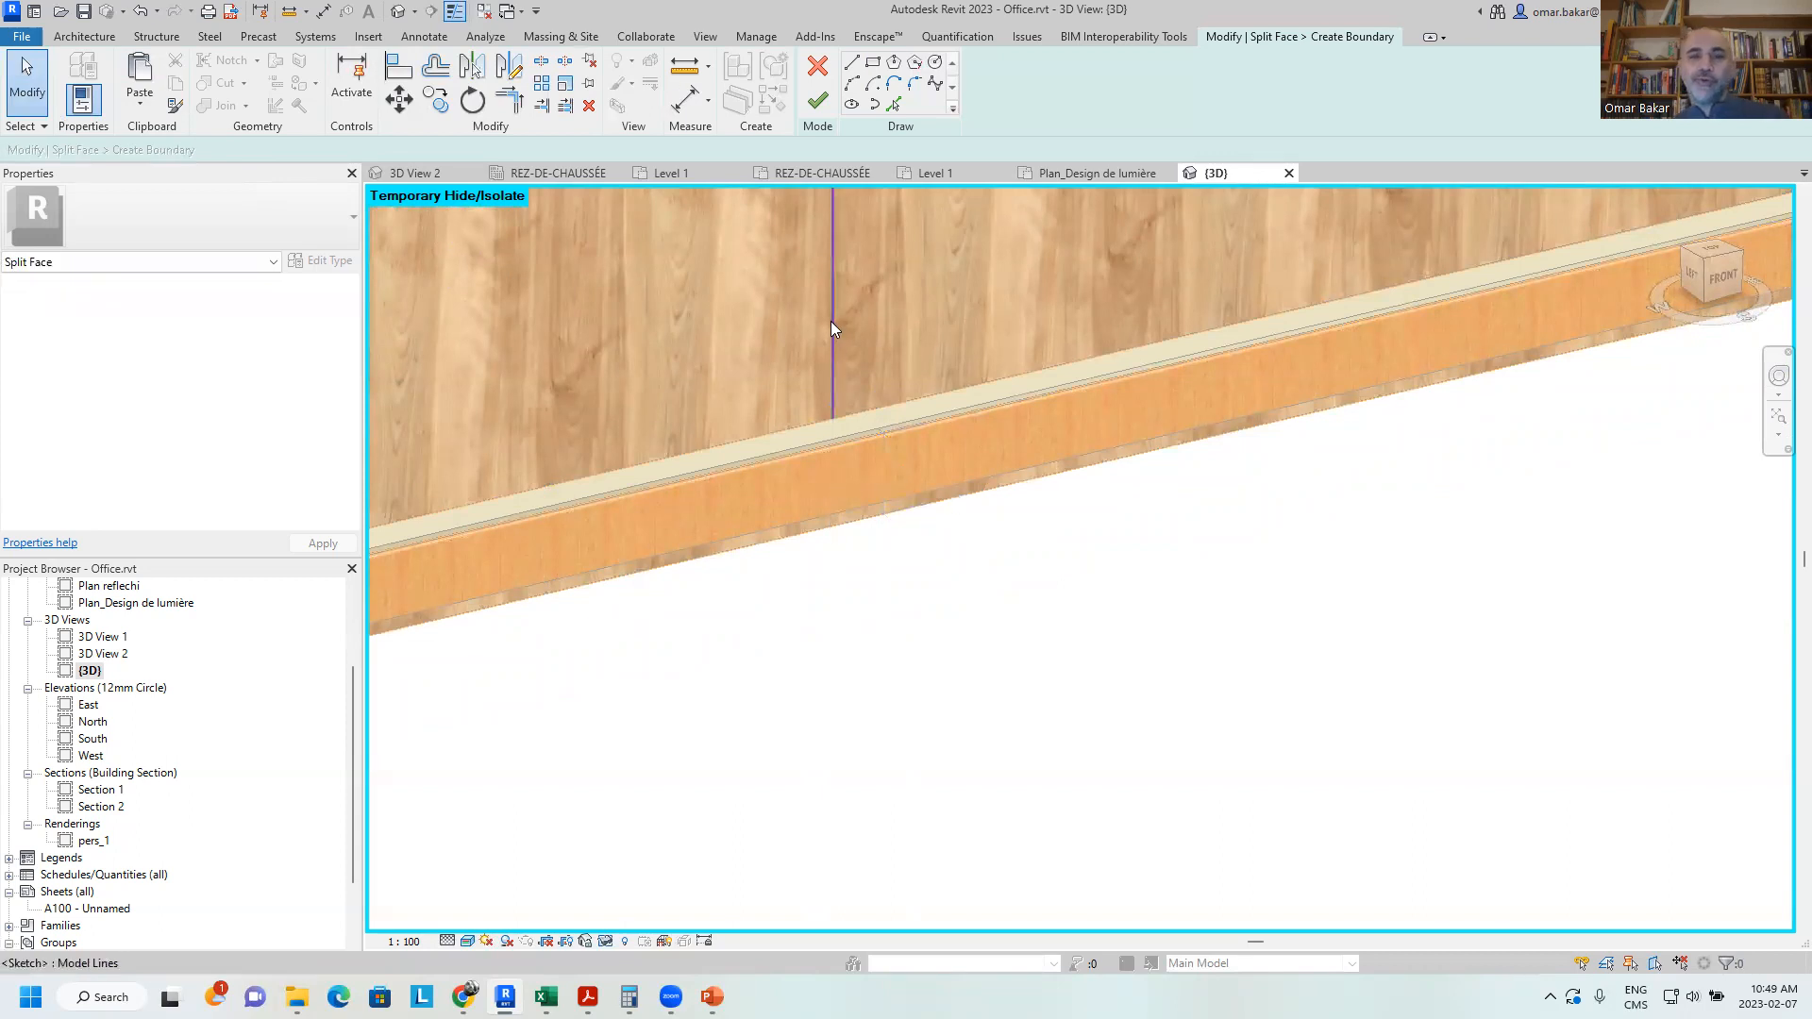
Sketch a short vertical line from the reveal's lower corner near the brick strip to the wall's lower edge and finish the Split Face sketch
{"action": "scroll", "coordinate": [931, 456], "scroll_direction": "down", "scroll_amount": 5}
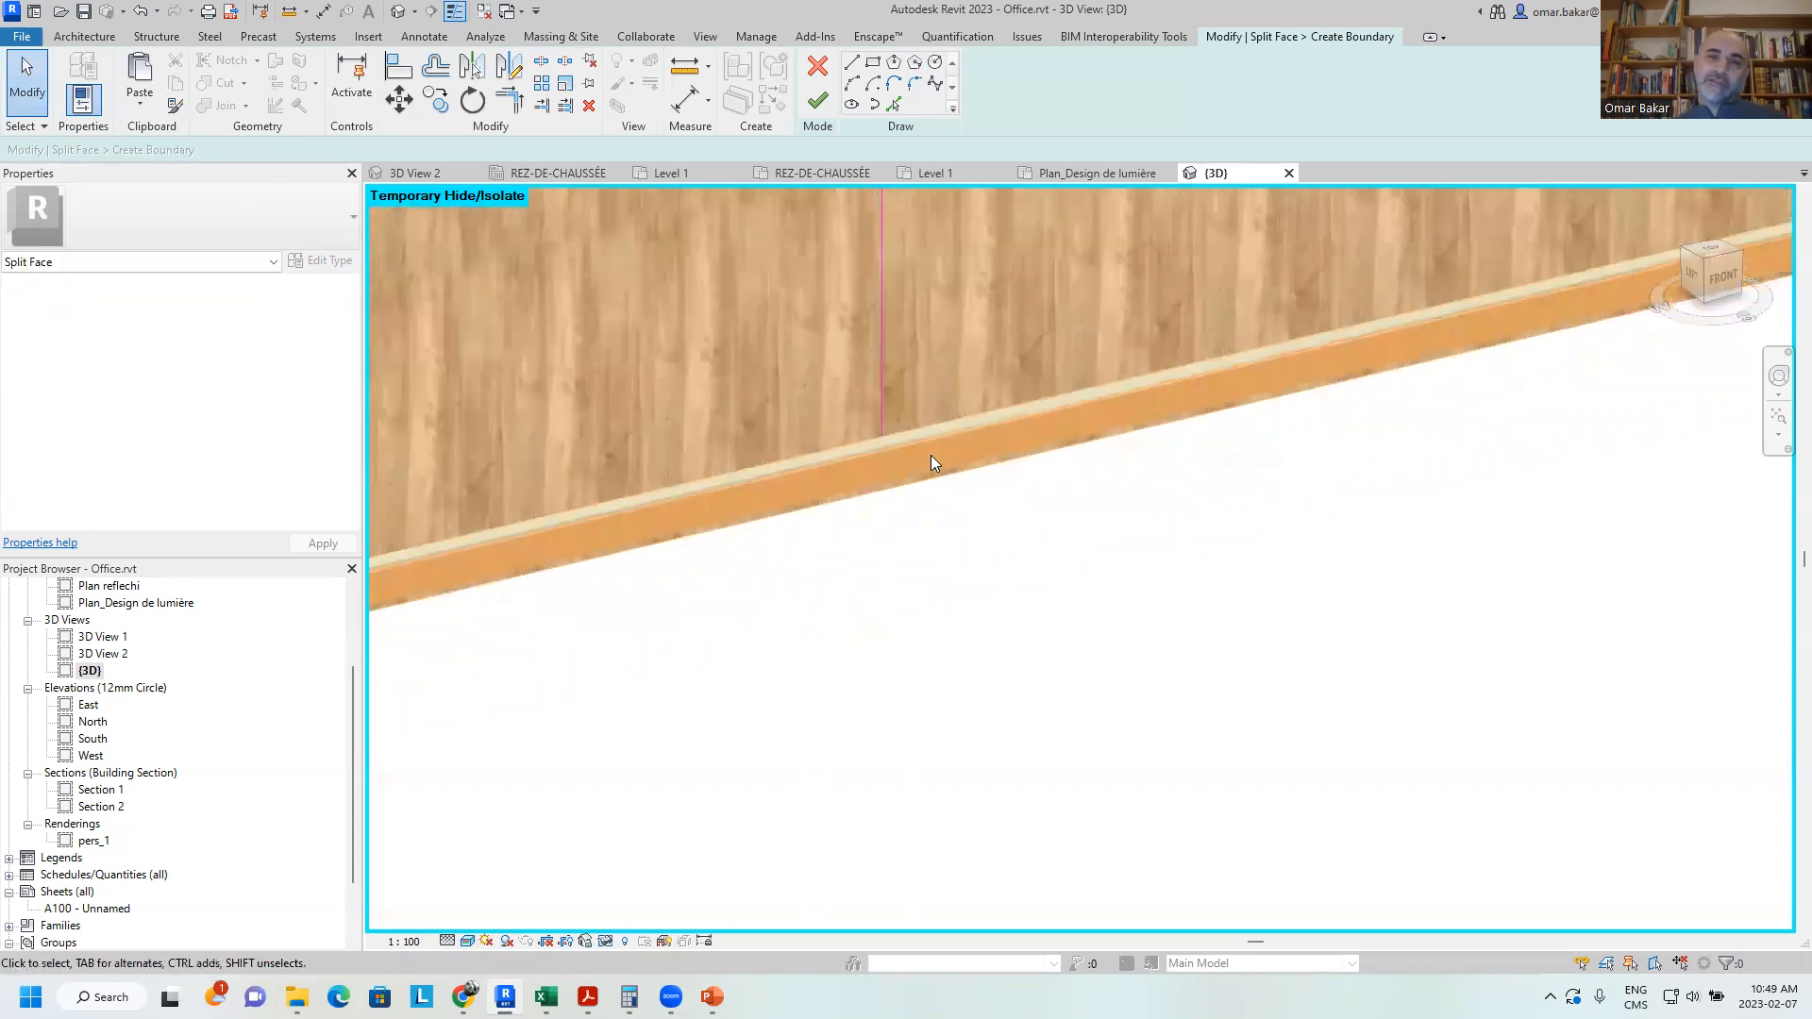
{"action": "middle_click_drag", "start_coordinate": [1089, 425], "coordinate": [600, 488]}
{"action": "scroll", "coordinate": [1060, 357], "scroll_direction": "up", "scroll_amount": 6}
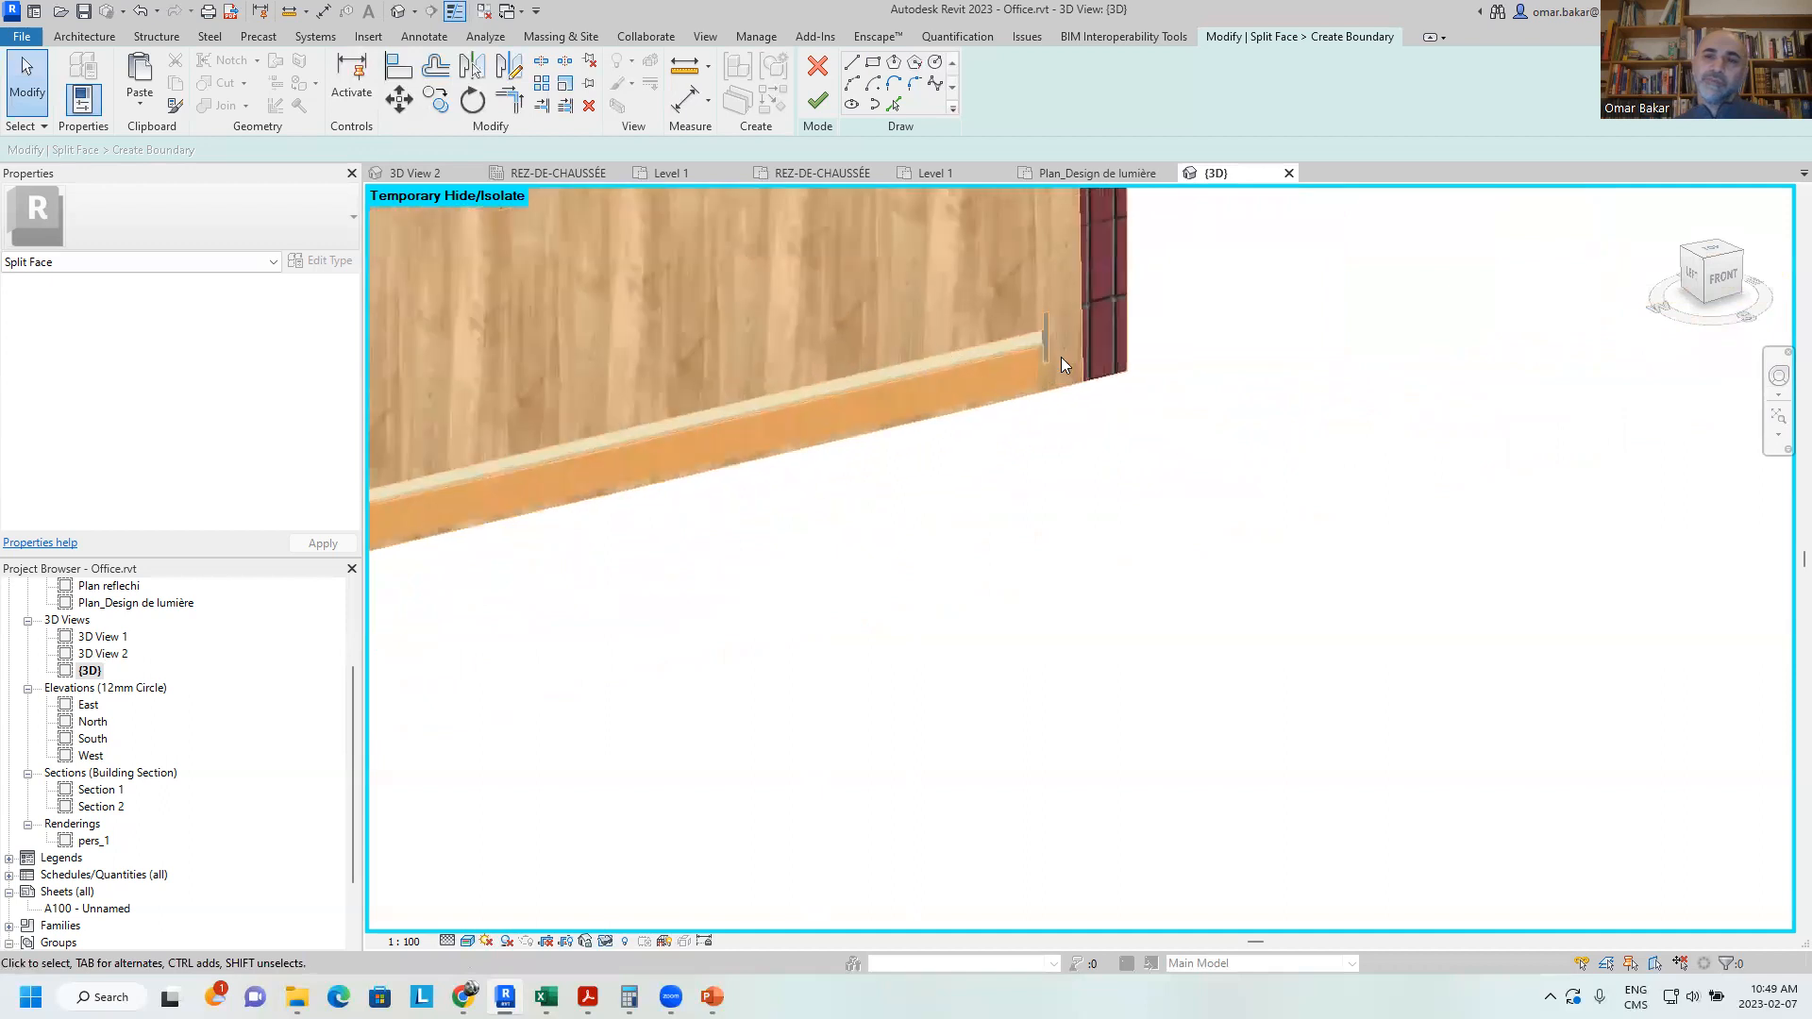
{"action": "middle_click_drag", "start_coordinate": [1059, 404], "coordinate": [955, 547]}
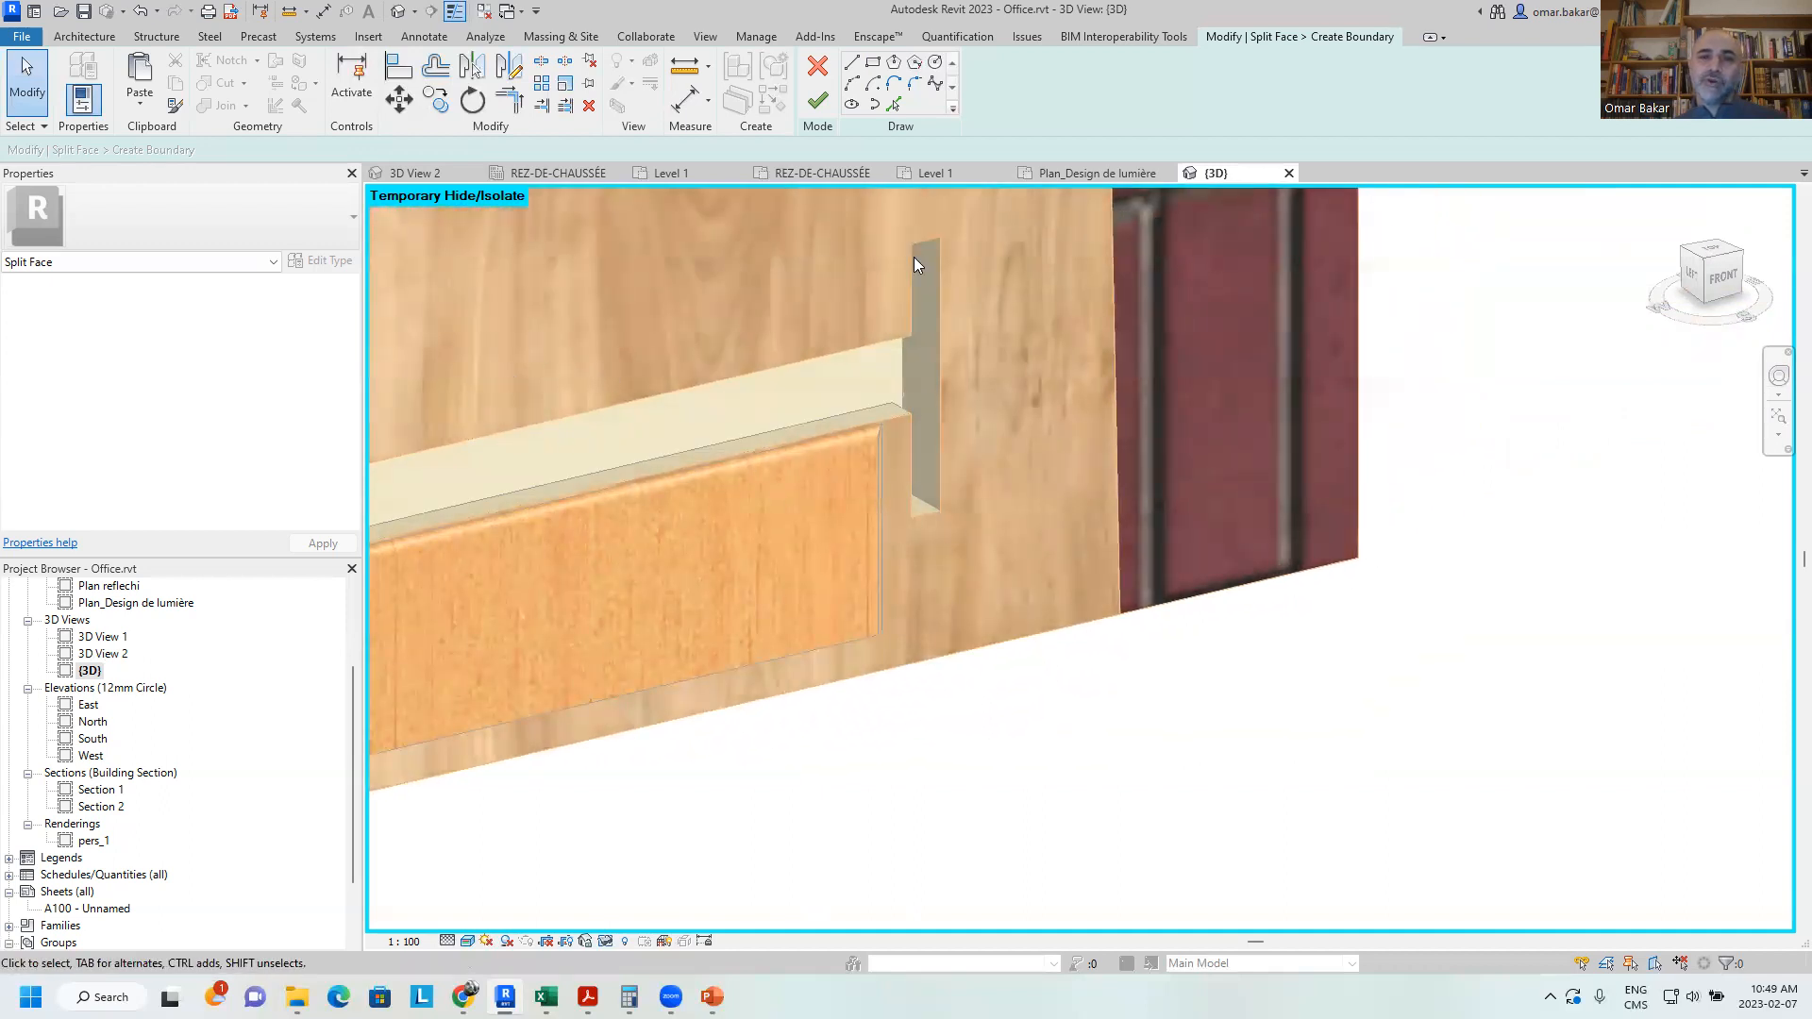
{"action": "left_click", "coordinate": [852, 62]}
{"action": "left_click", "coordinate": [939, 512]}
{"action": "left_click", "coordinate": [940, 655]}
{"action": "key", "text": "Escape"}
{"action": "scroll", "coordinate": [1133, 544], "scroll_direction": "up", "scroll_amount": 2}
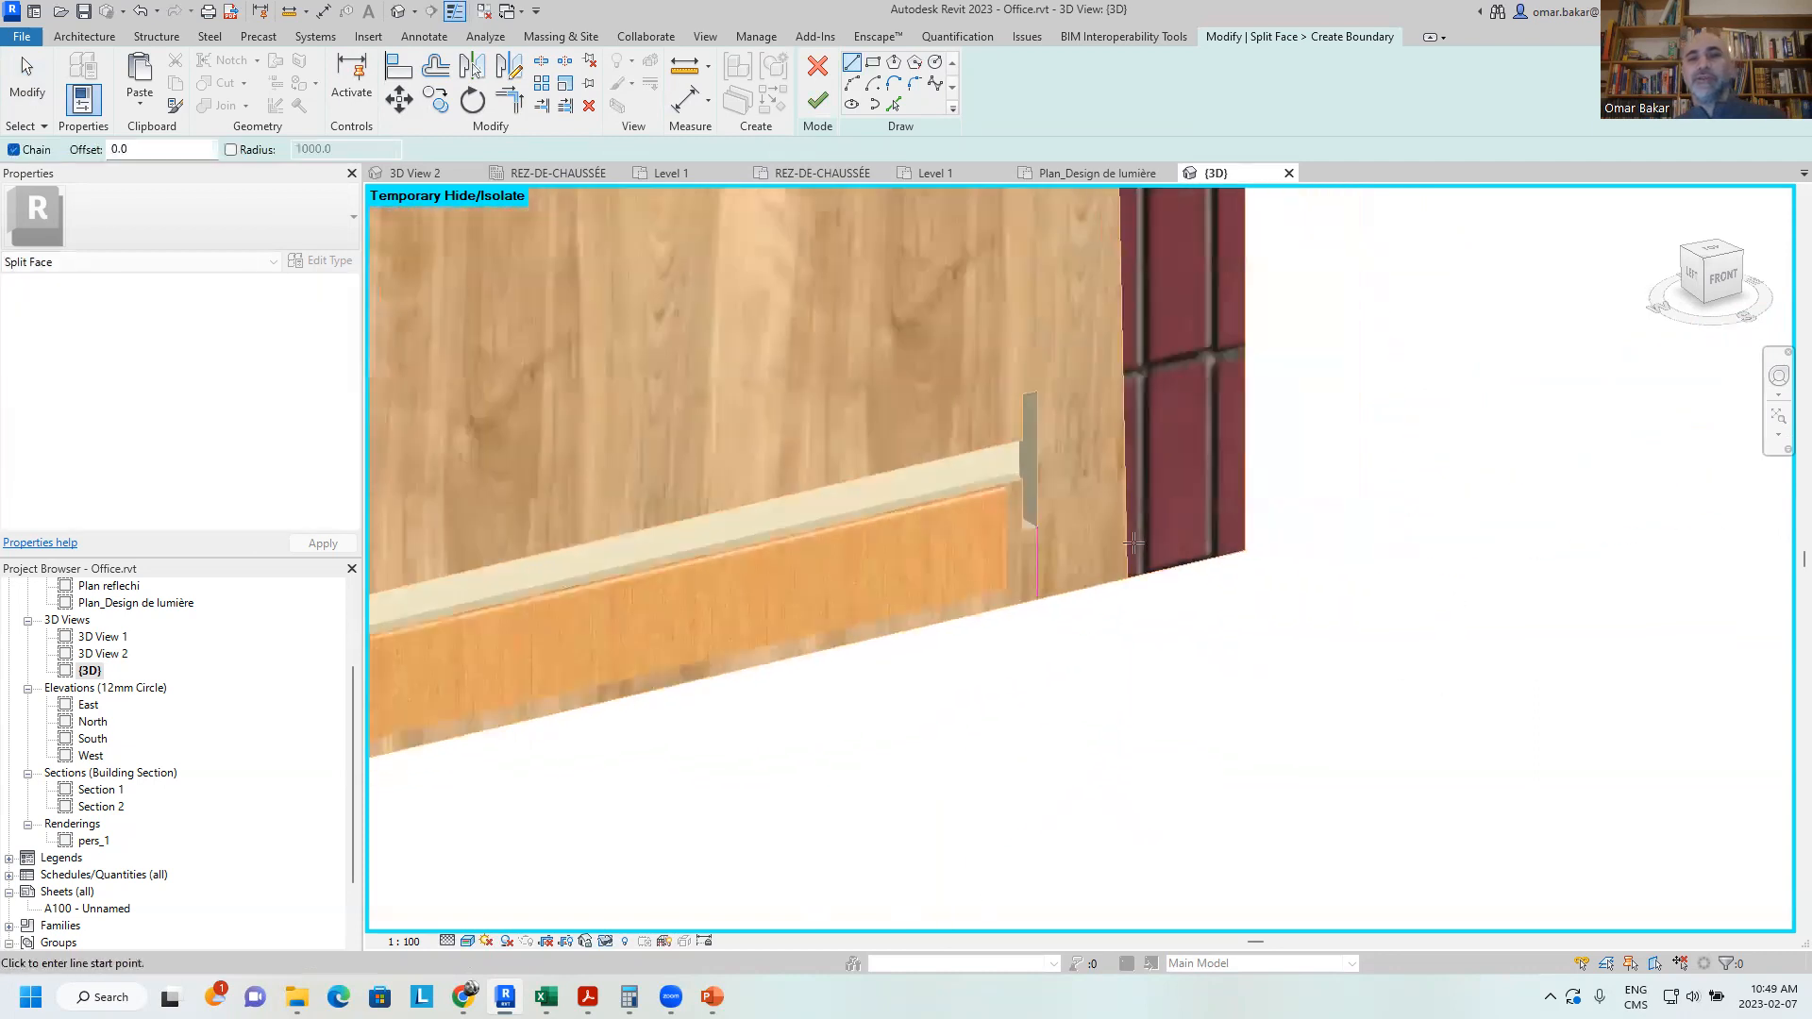
{"action": "scroll", "coordinate": [1133, 543], "scroll_direction": "down", "scroll_amount": 5}
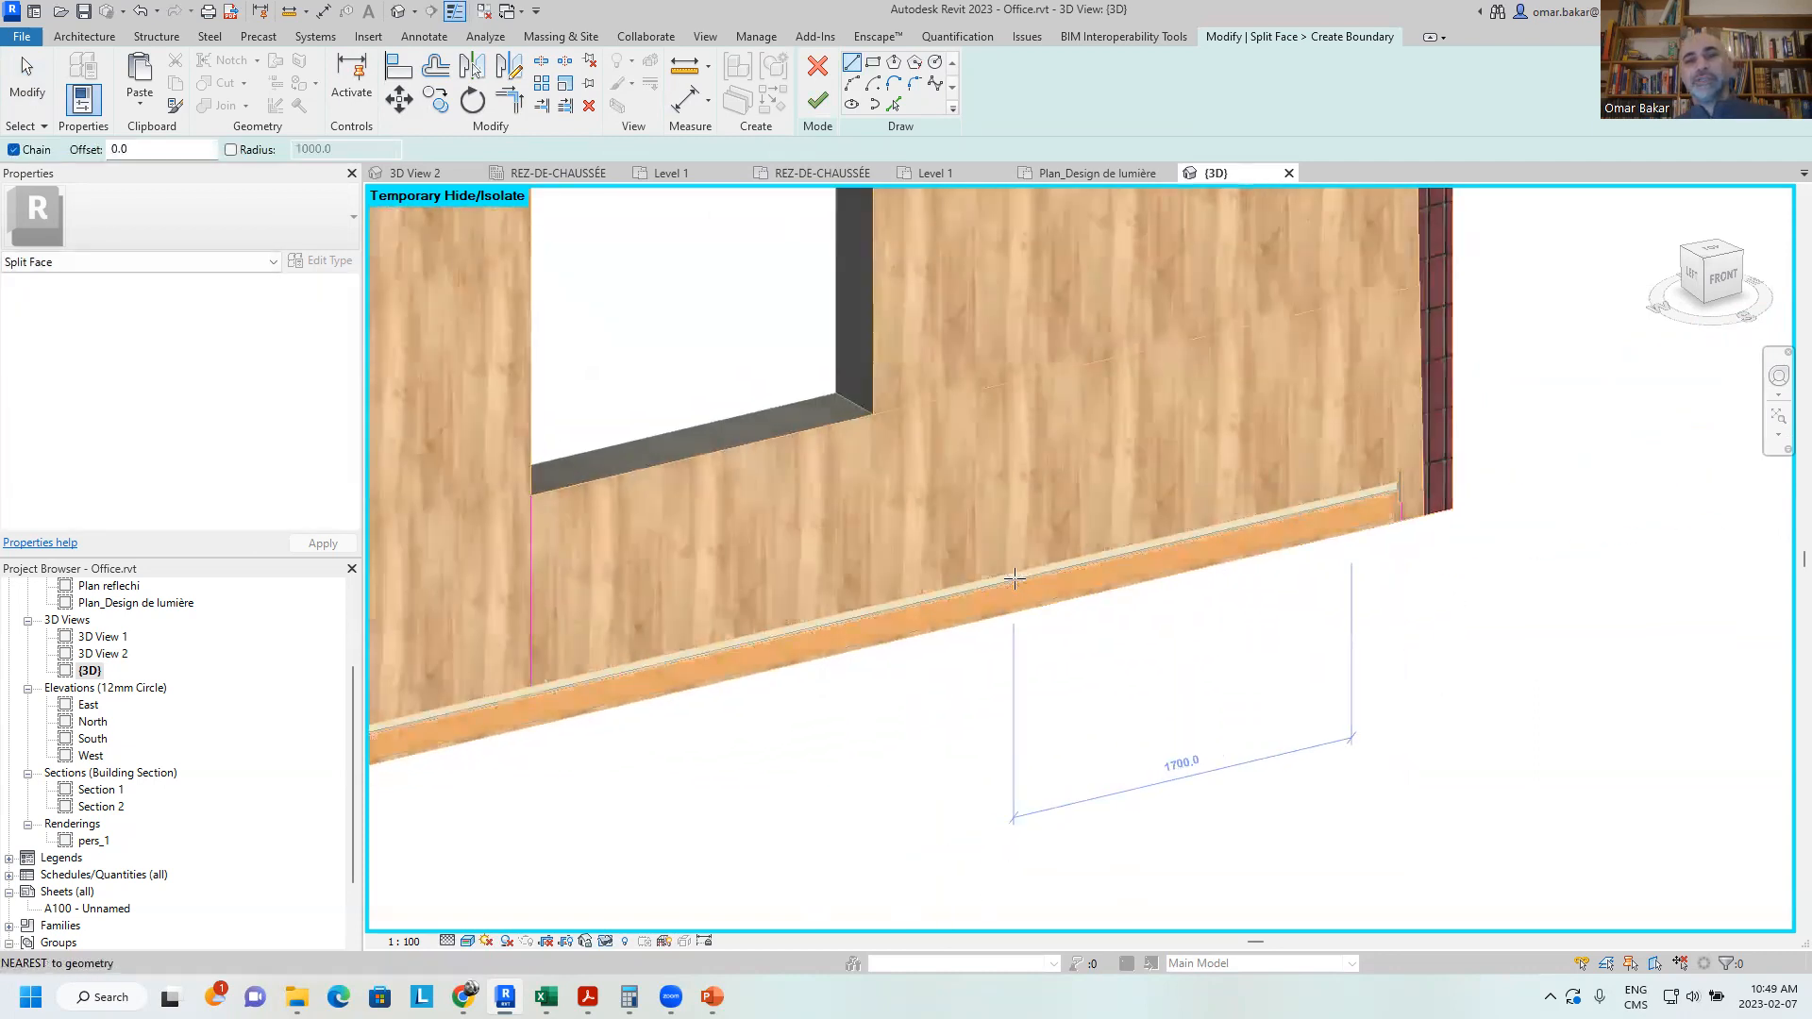
{"action": "scroll", "coordinate": [943, 542], "scroll_direction": "down", "scroll_amount": 3}
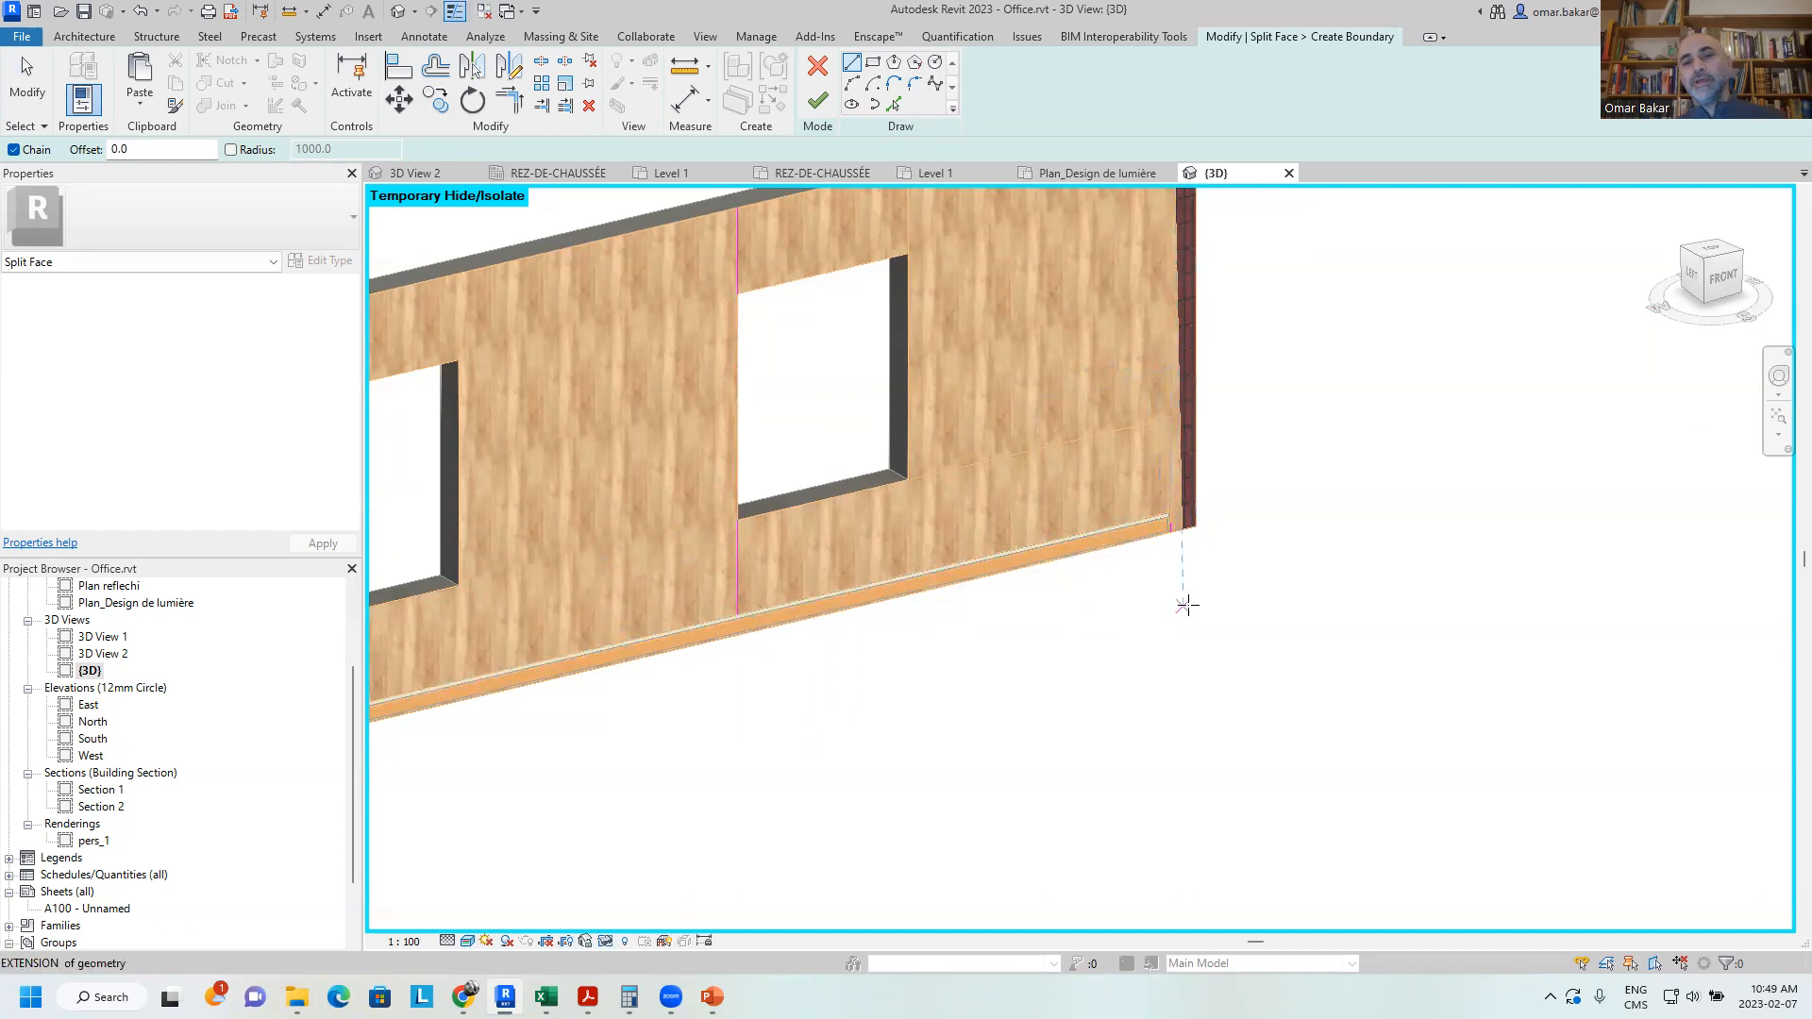
{"action": "left_click", "coordinate": [817, 100]}
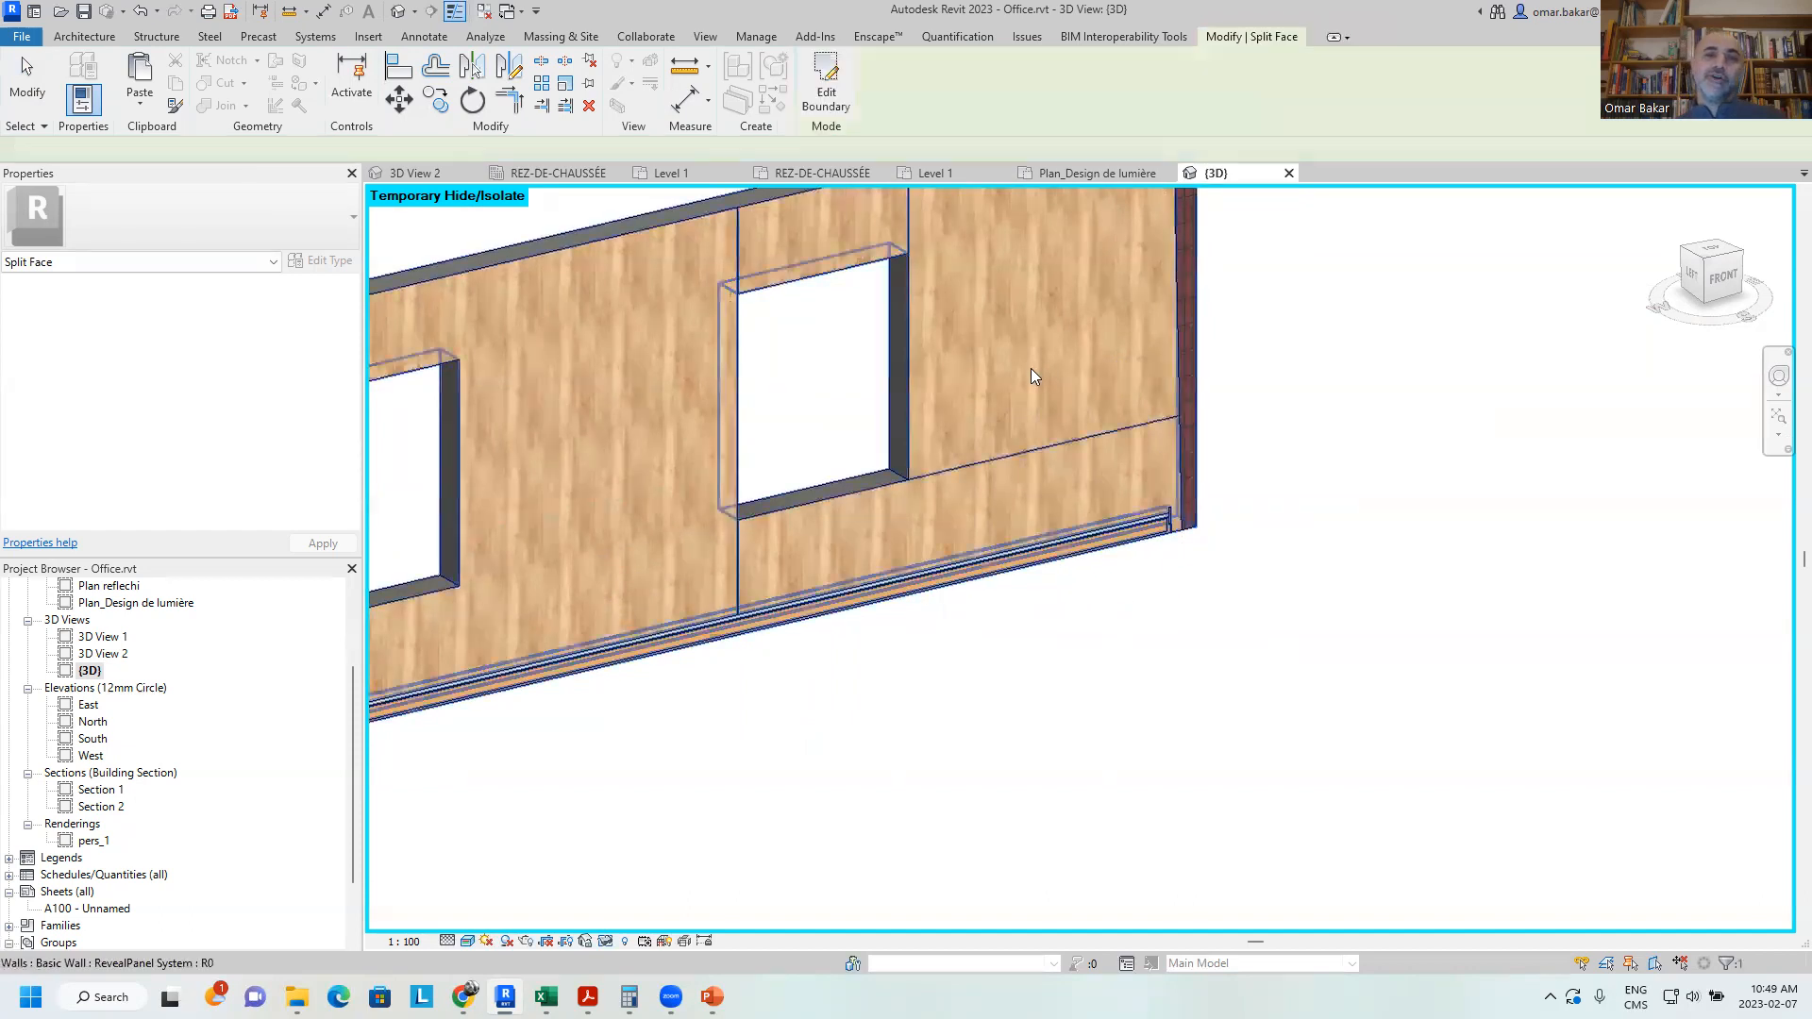
Paint the wall region above the window with the Cladding, Vertical Ribbed material
{"action": "middle_click_drag", "start_coordinate": [1319, 493], "coordinate": [1264, 625]}
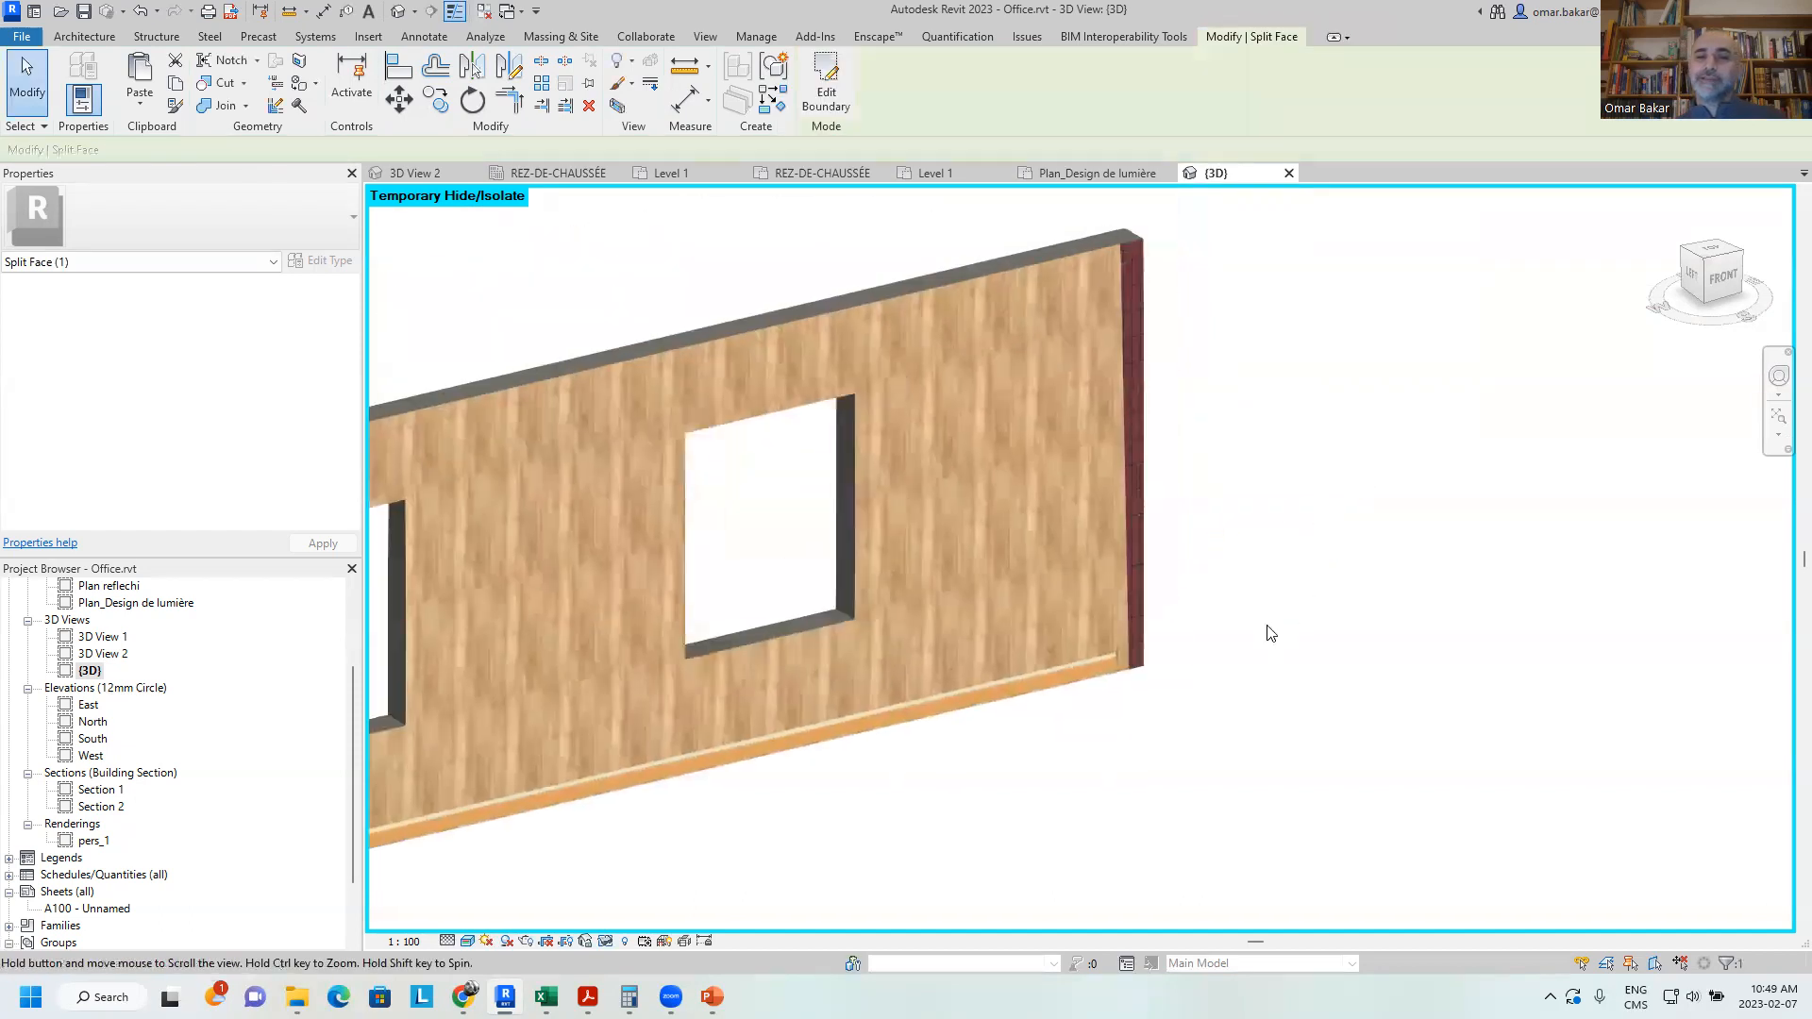
{"action": "left_click", "coordinate": [300, 85]}
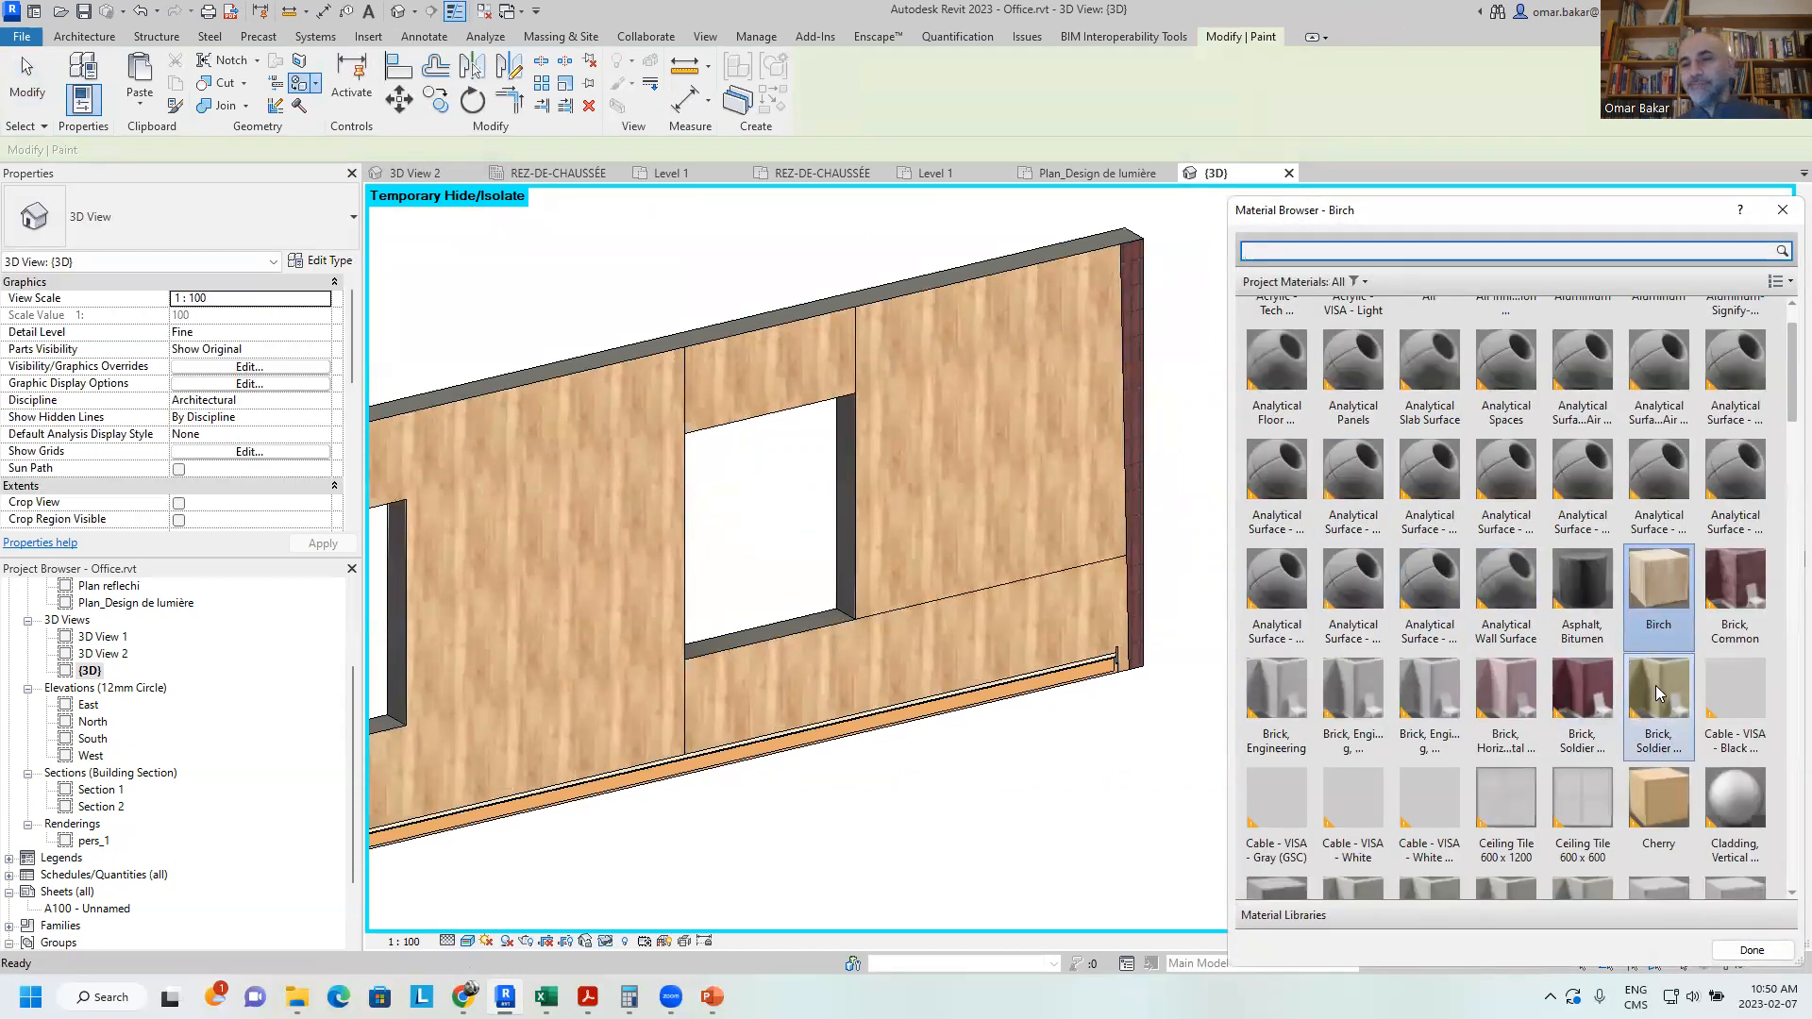
{"action": "left_click", "coordinate": [1734, 797]}
{"action": "left_click", "coordinate": [774, 378]}
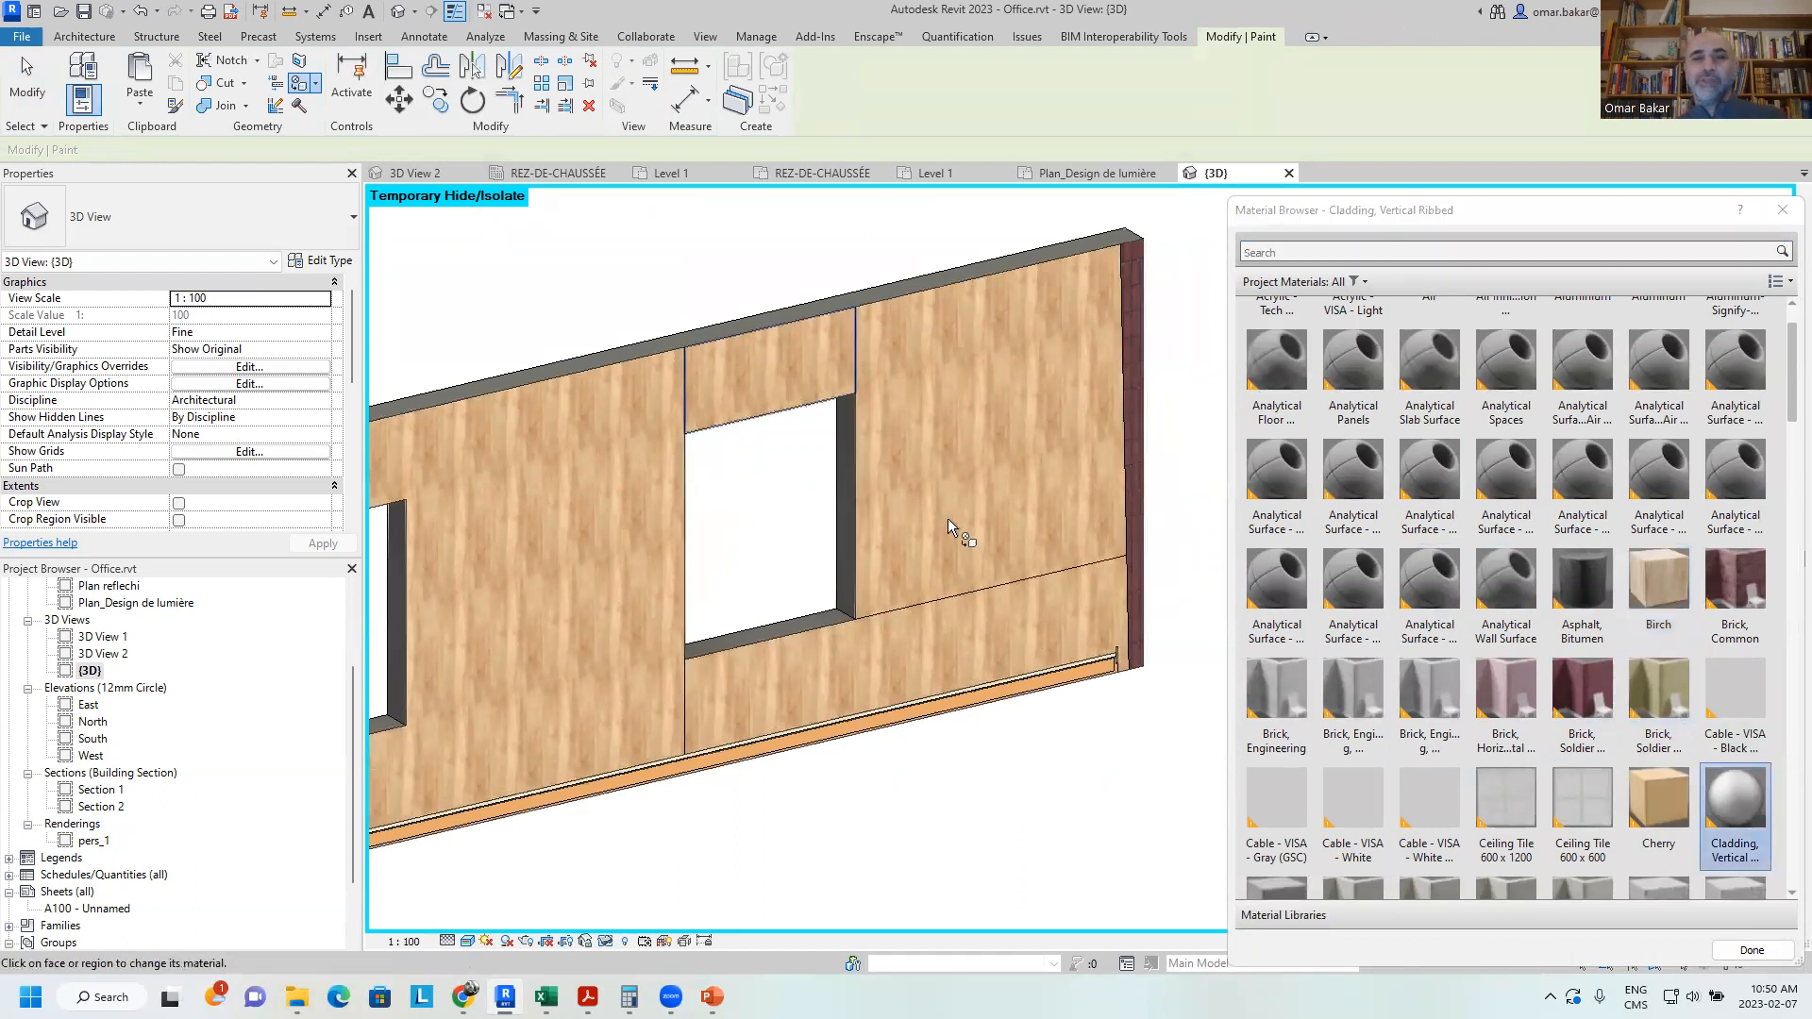
Paint the wall region below the window with Brick, Soldier Course, Buff and end the Paint command
{"action": "left_click", "coordinate": [1656, 709]}
{"action": "left_click", "coordinate": [895, 678]}
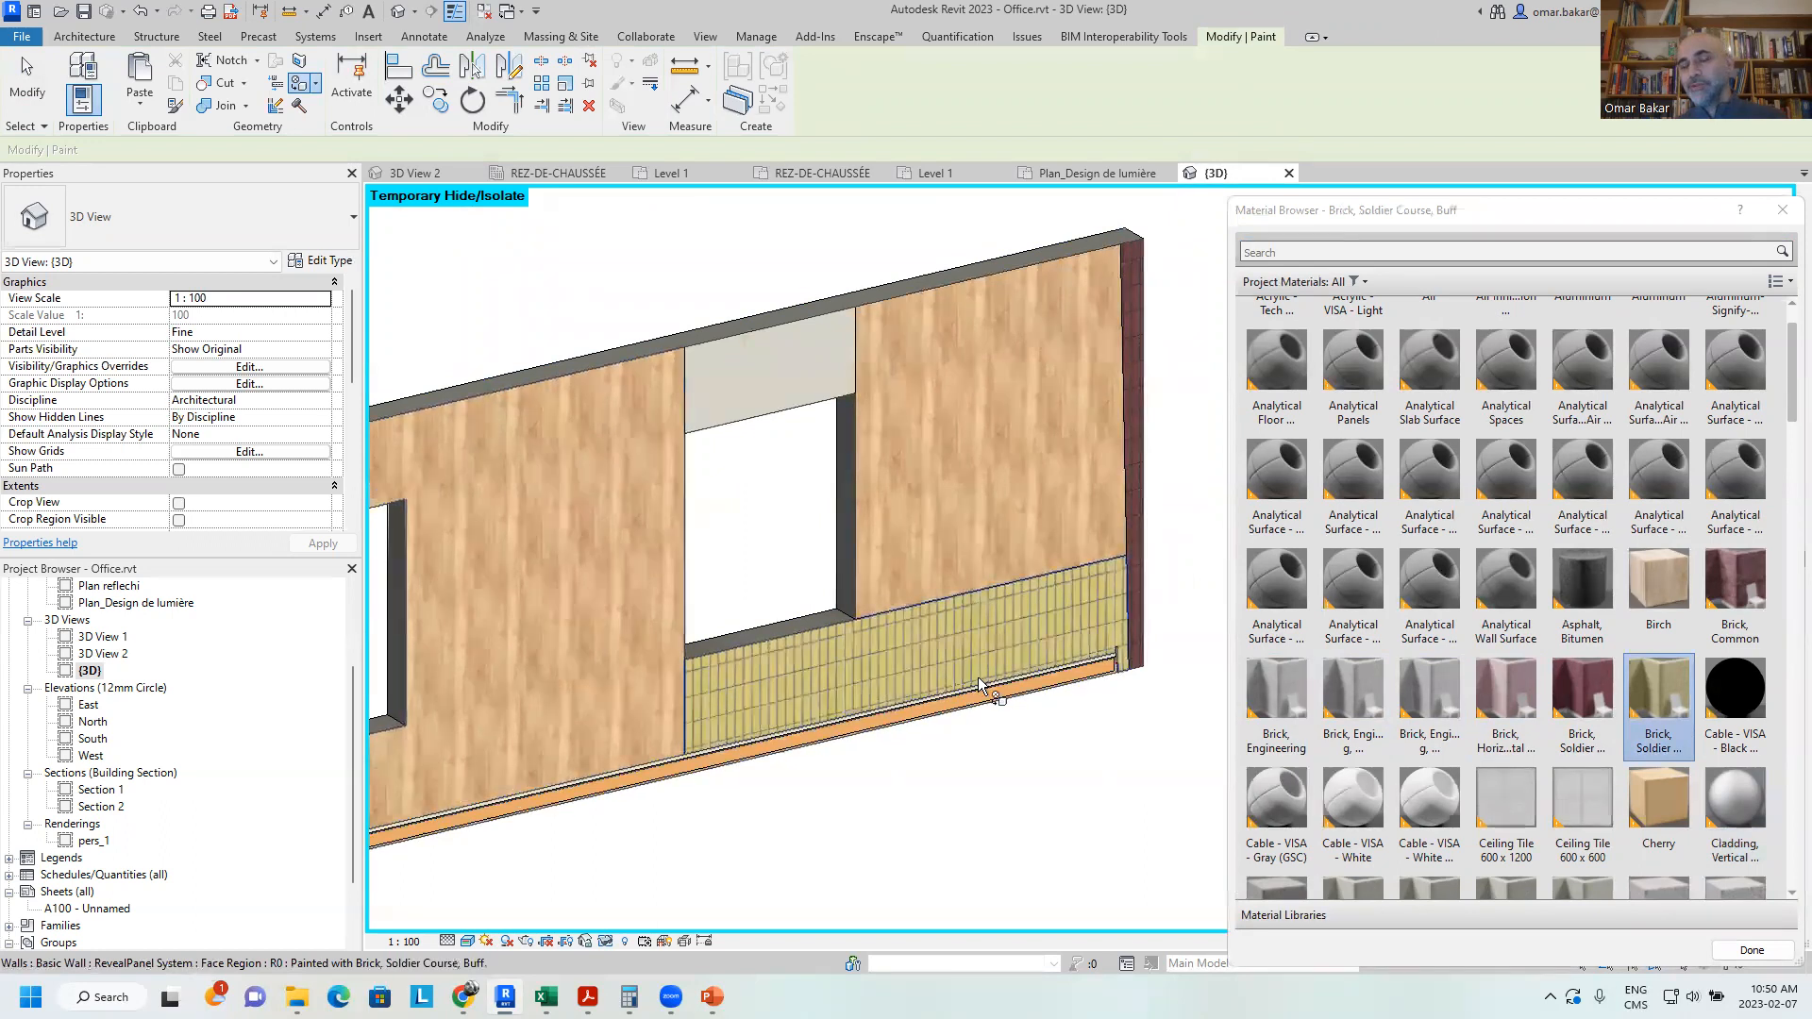
{"action": "scroll", "coordinate": [1016, 654], "scroll_direction": "down", "scroll_amount": 2}
{"action": "middle_click_drag", "start_coordinate": [783, 699], "coordinate": [843, 568]}
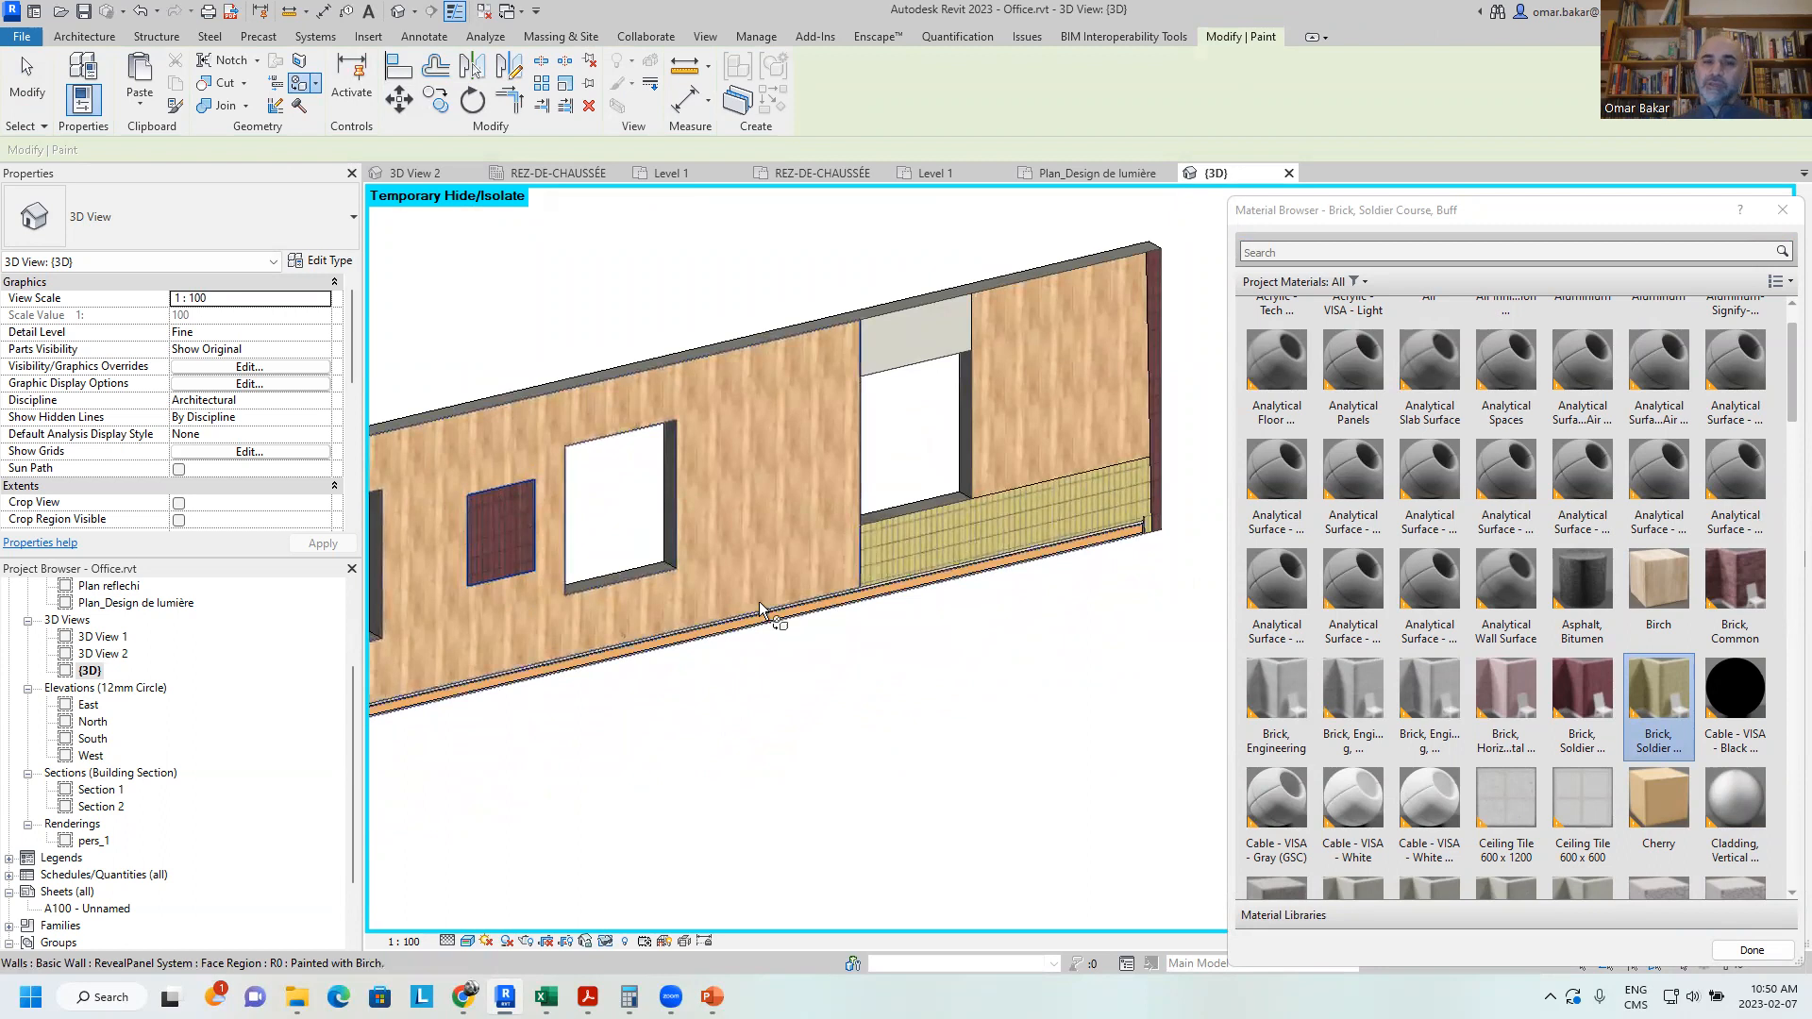
{"action": "middle_click_drag", "start_coordinate": [686, 486], "coordinate": [793, 452]}
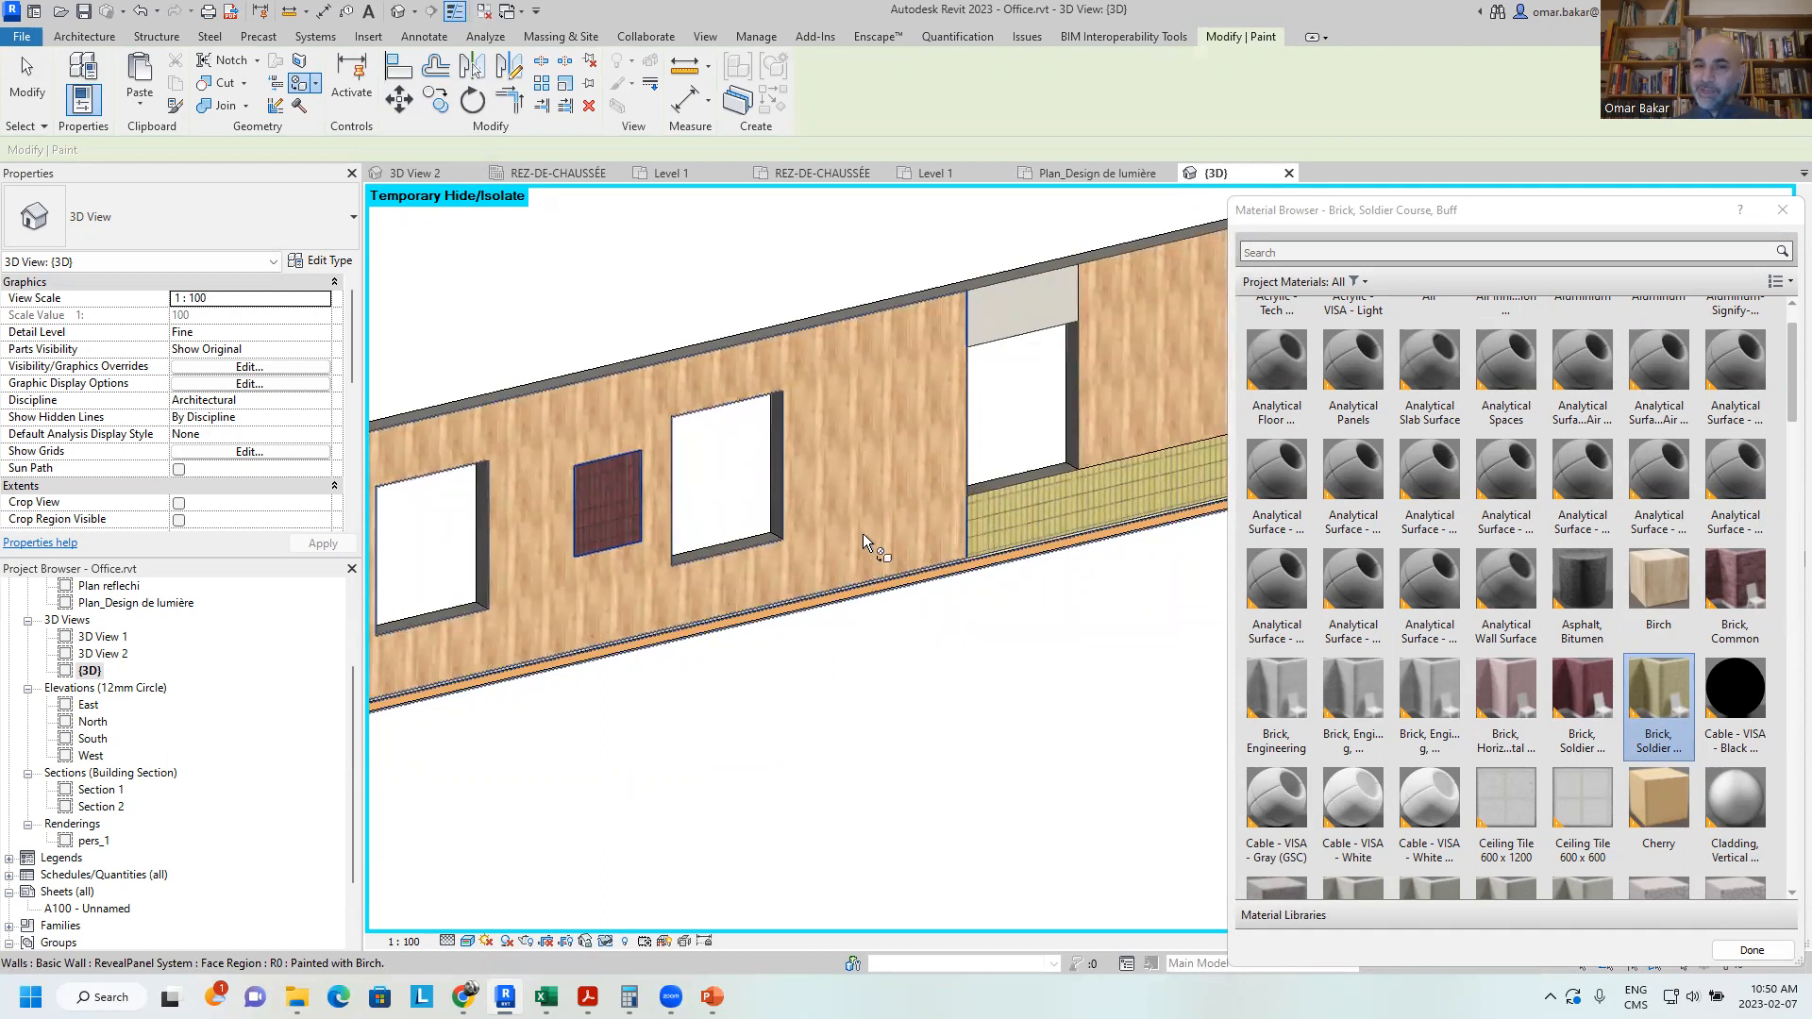
{"action": "middle_click_drag", "start_coordinate": [868, 495], "coordinate": [662, 529]}
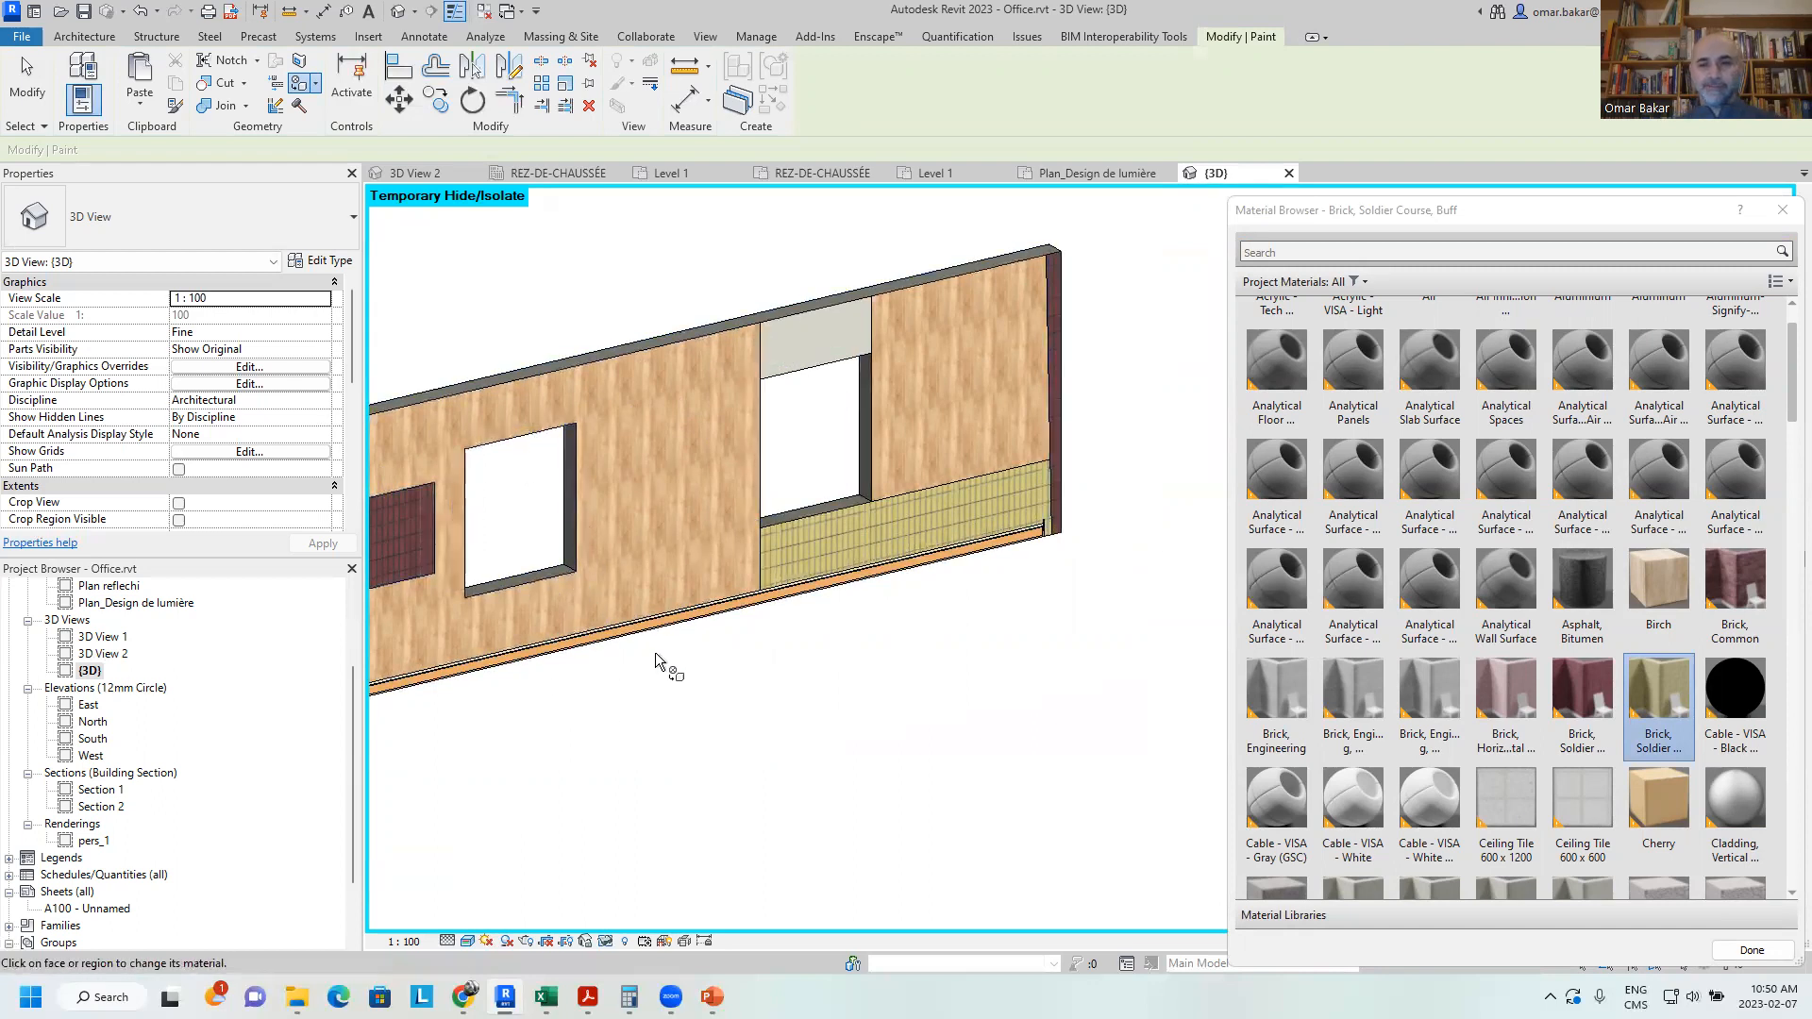
{"action": "middle_click_drag", "start_coordinate": [517, 463], "coordinate": [647, 426]}
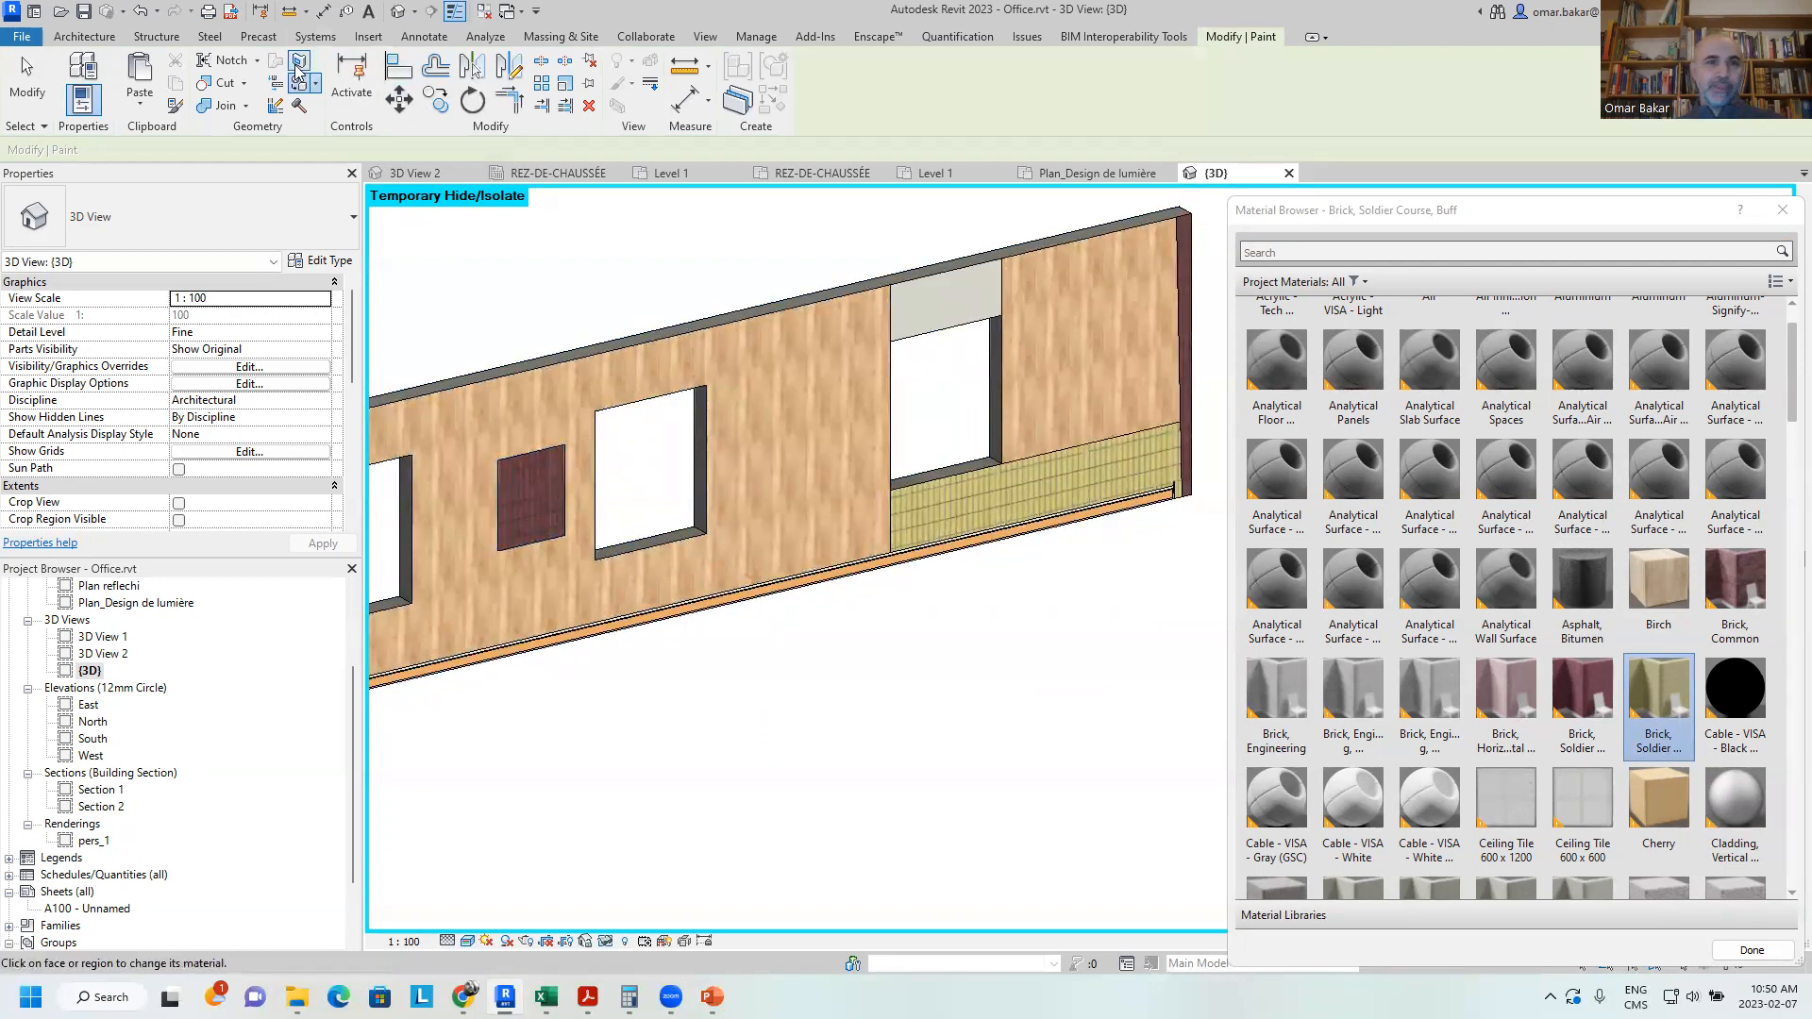
{"action": "key", "text": "Escape"}
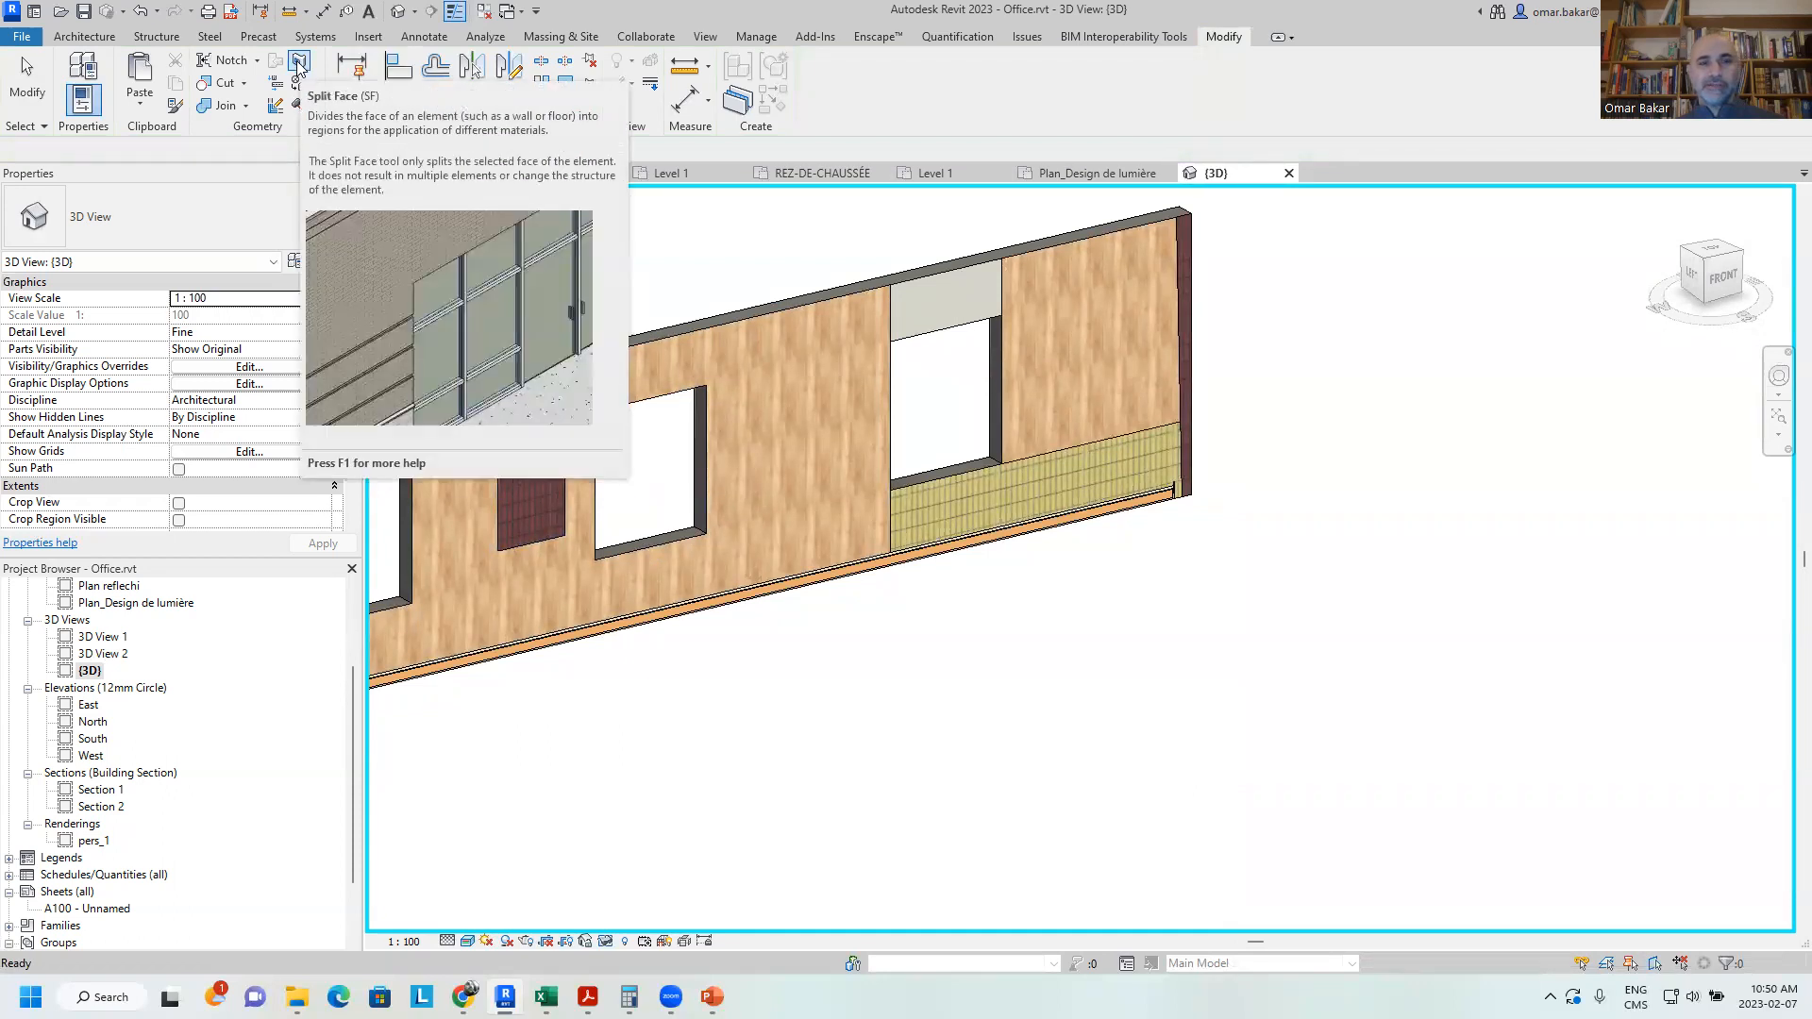
Start Split Face on the wood wall and sketch a circle of about 300 mm radius near its upper edge, between the two windows
{"action": "left_click", "coordinate": [299, 64]}
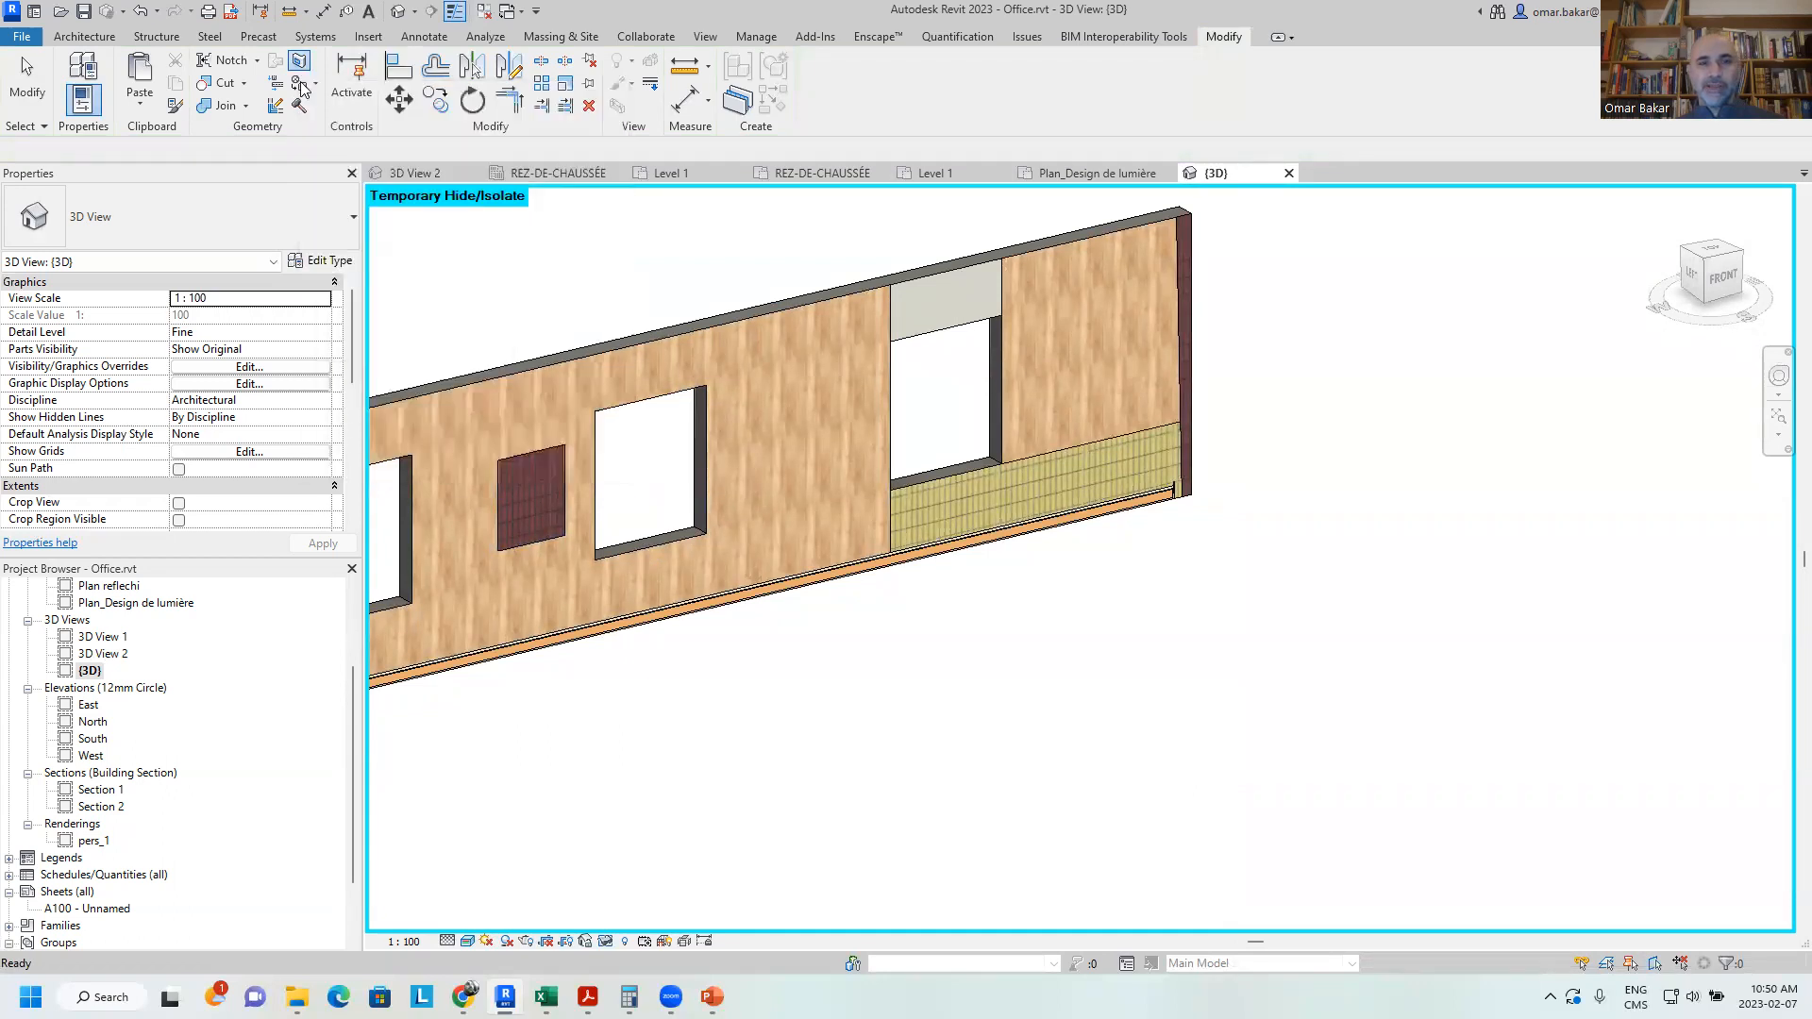
{"action": "left_click", "coordinate": [754, 348]}
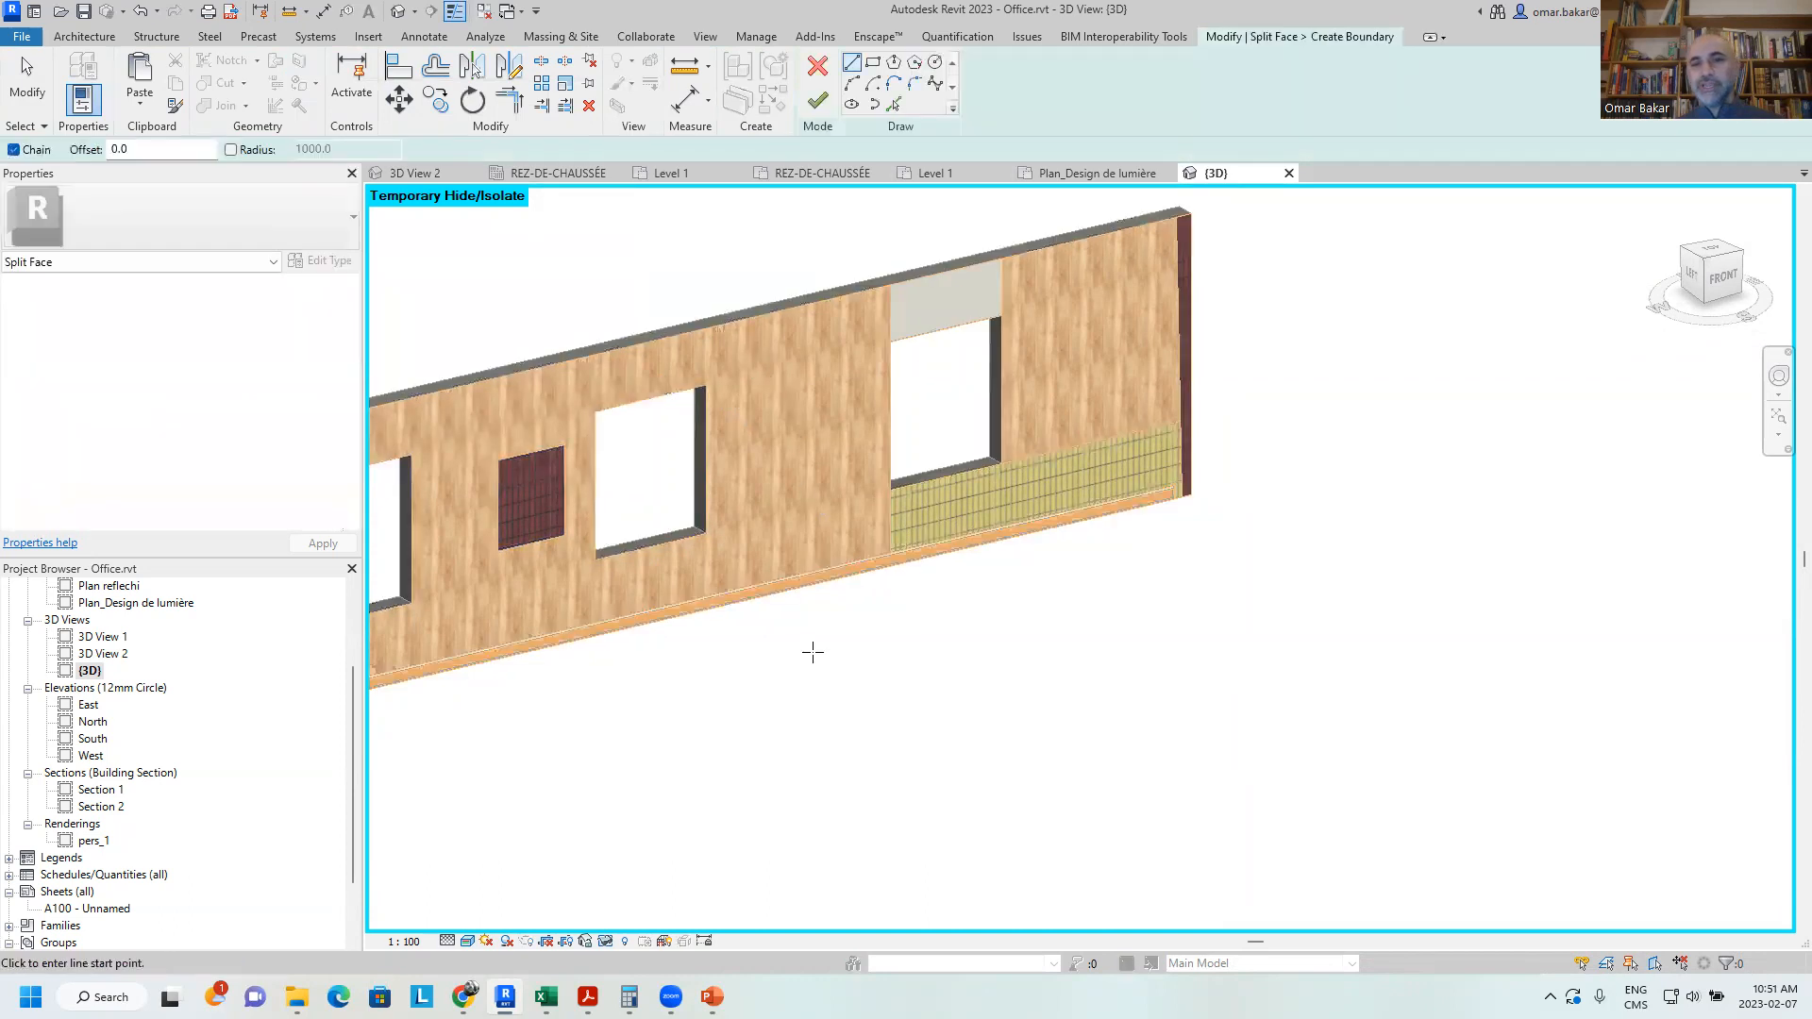
{"action": "scroll", "coordinate": [736, 556], "scroll_direction": "up", "scroll_amount": 2}
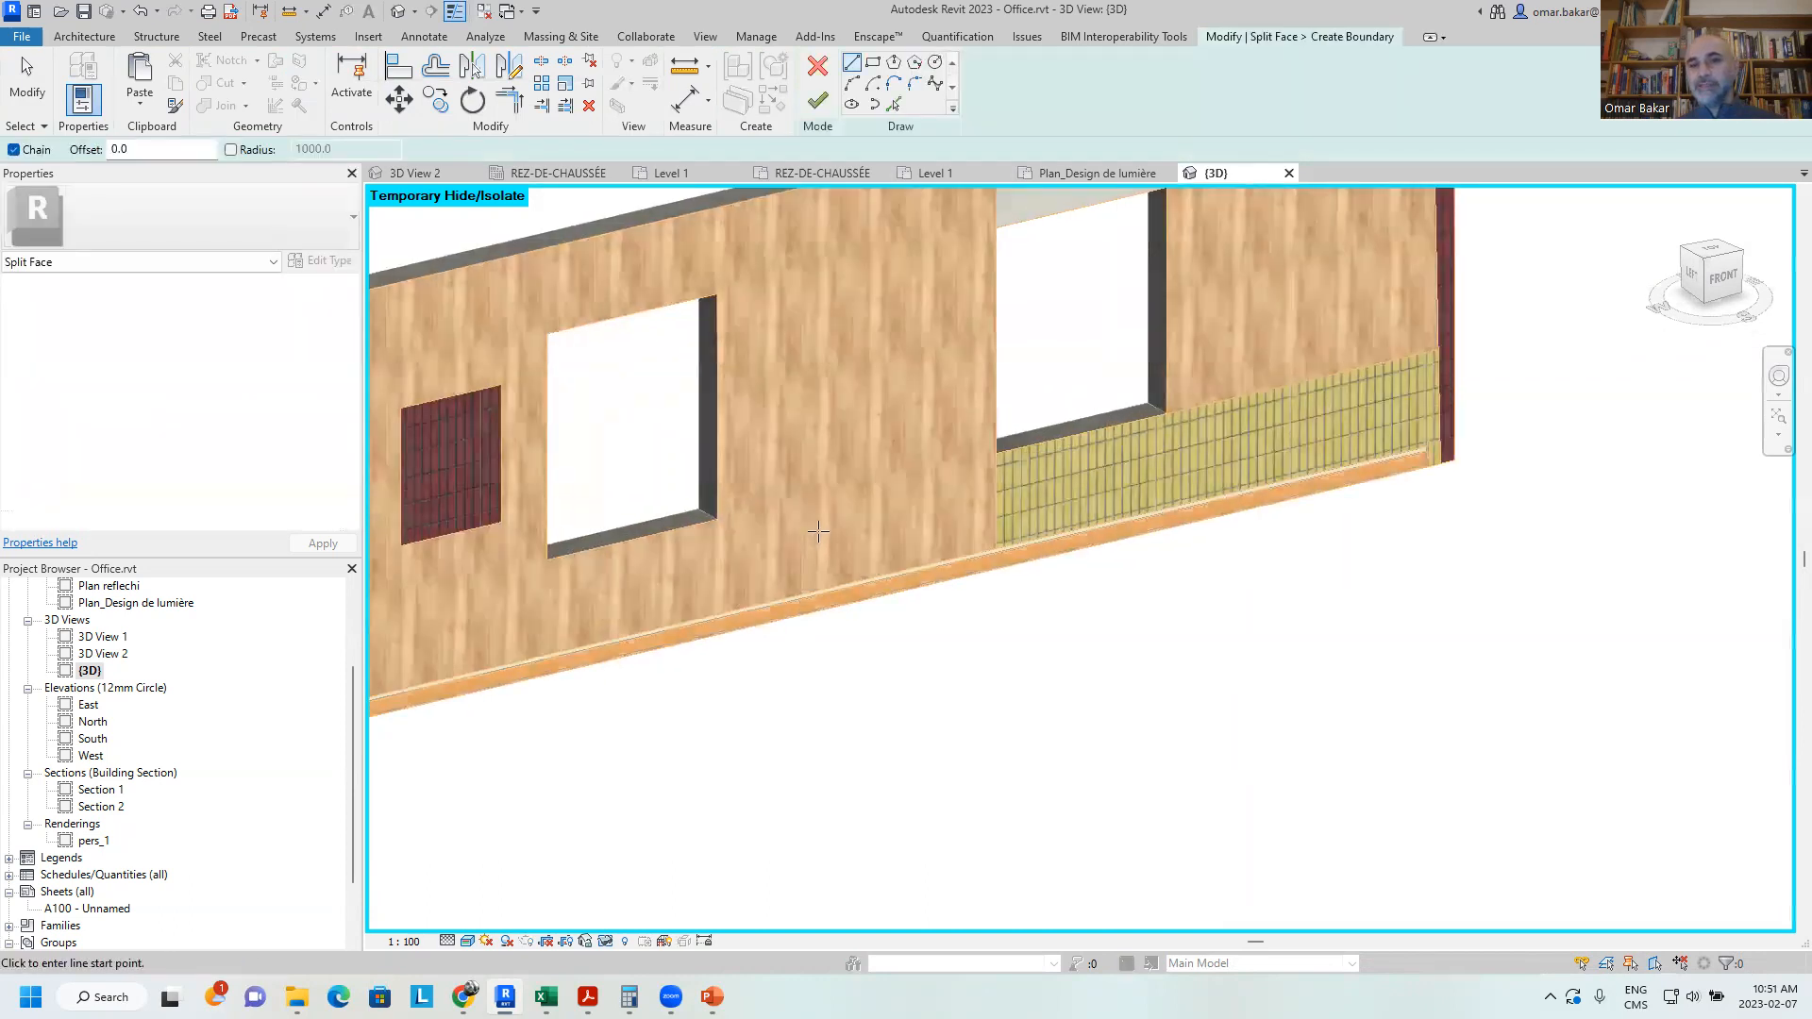
{"action": "scroll", "coordinate": [981, 594], "scroll_direction": "up", "scroll_amount": 2}
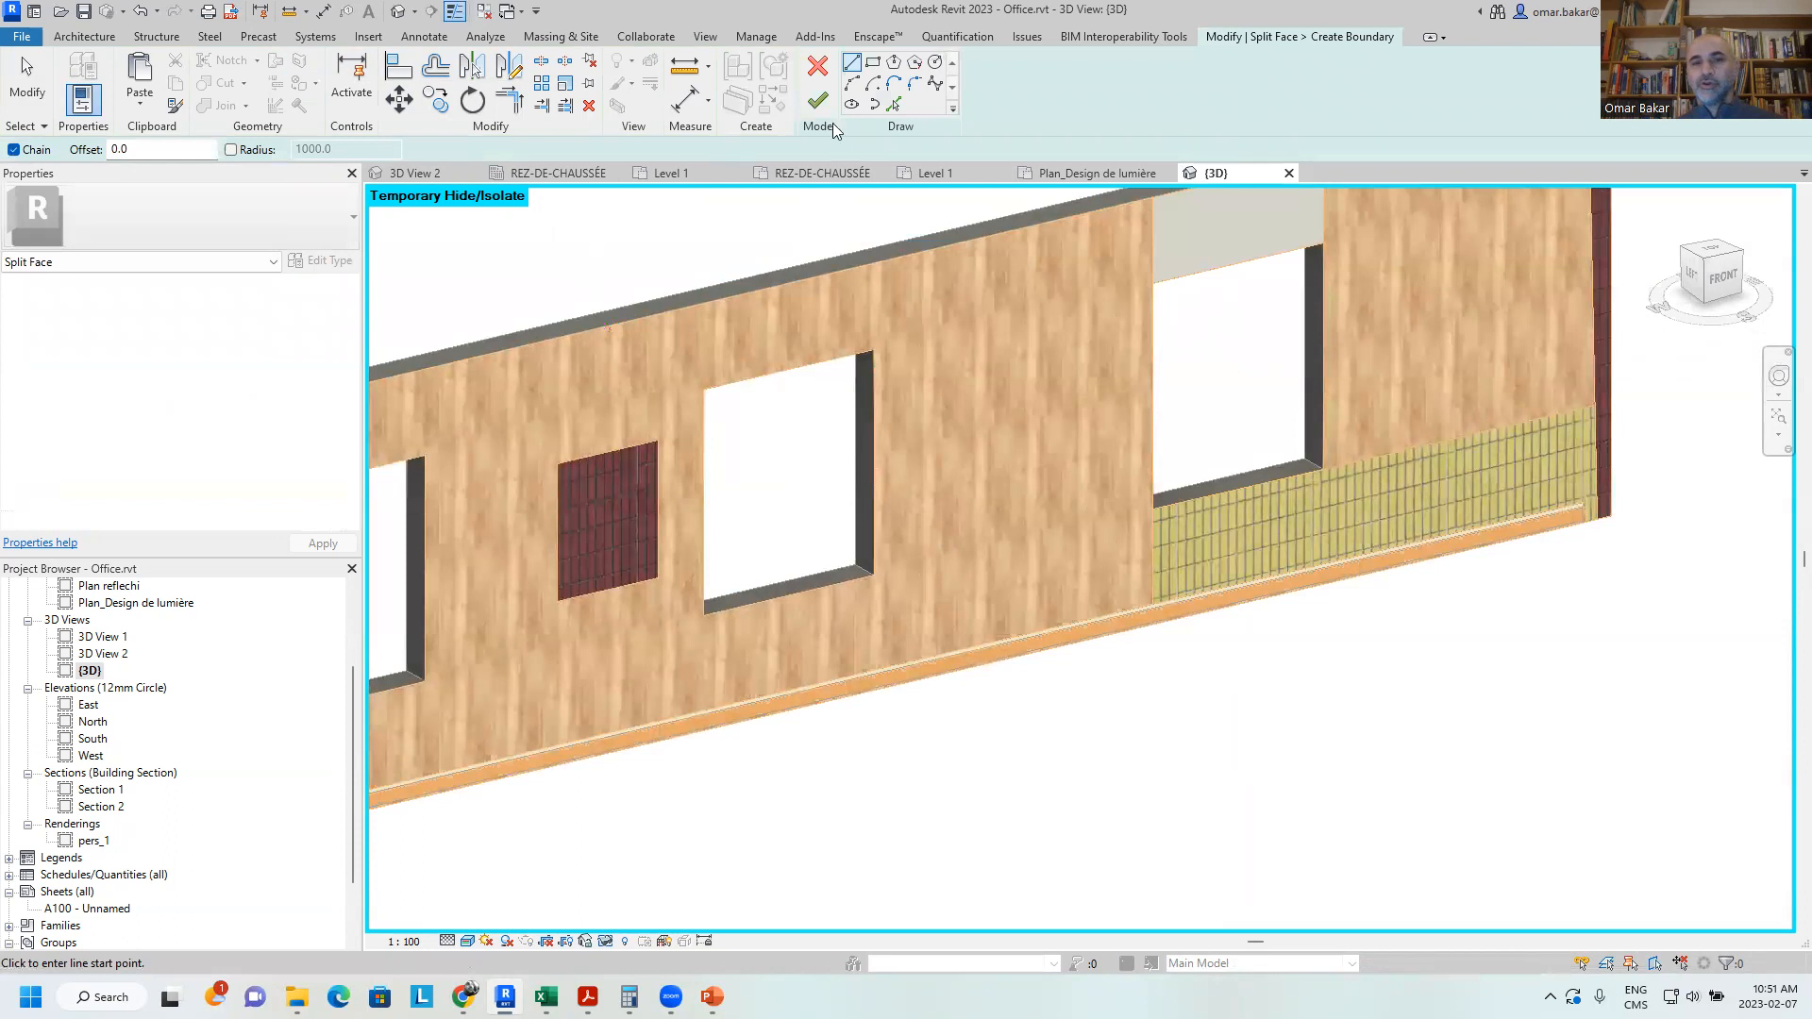
{"action": "left_click", "coordinate": [935, 63]}
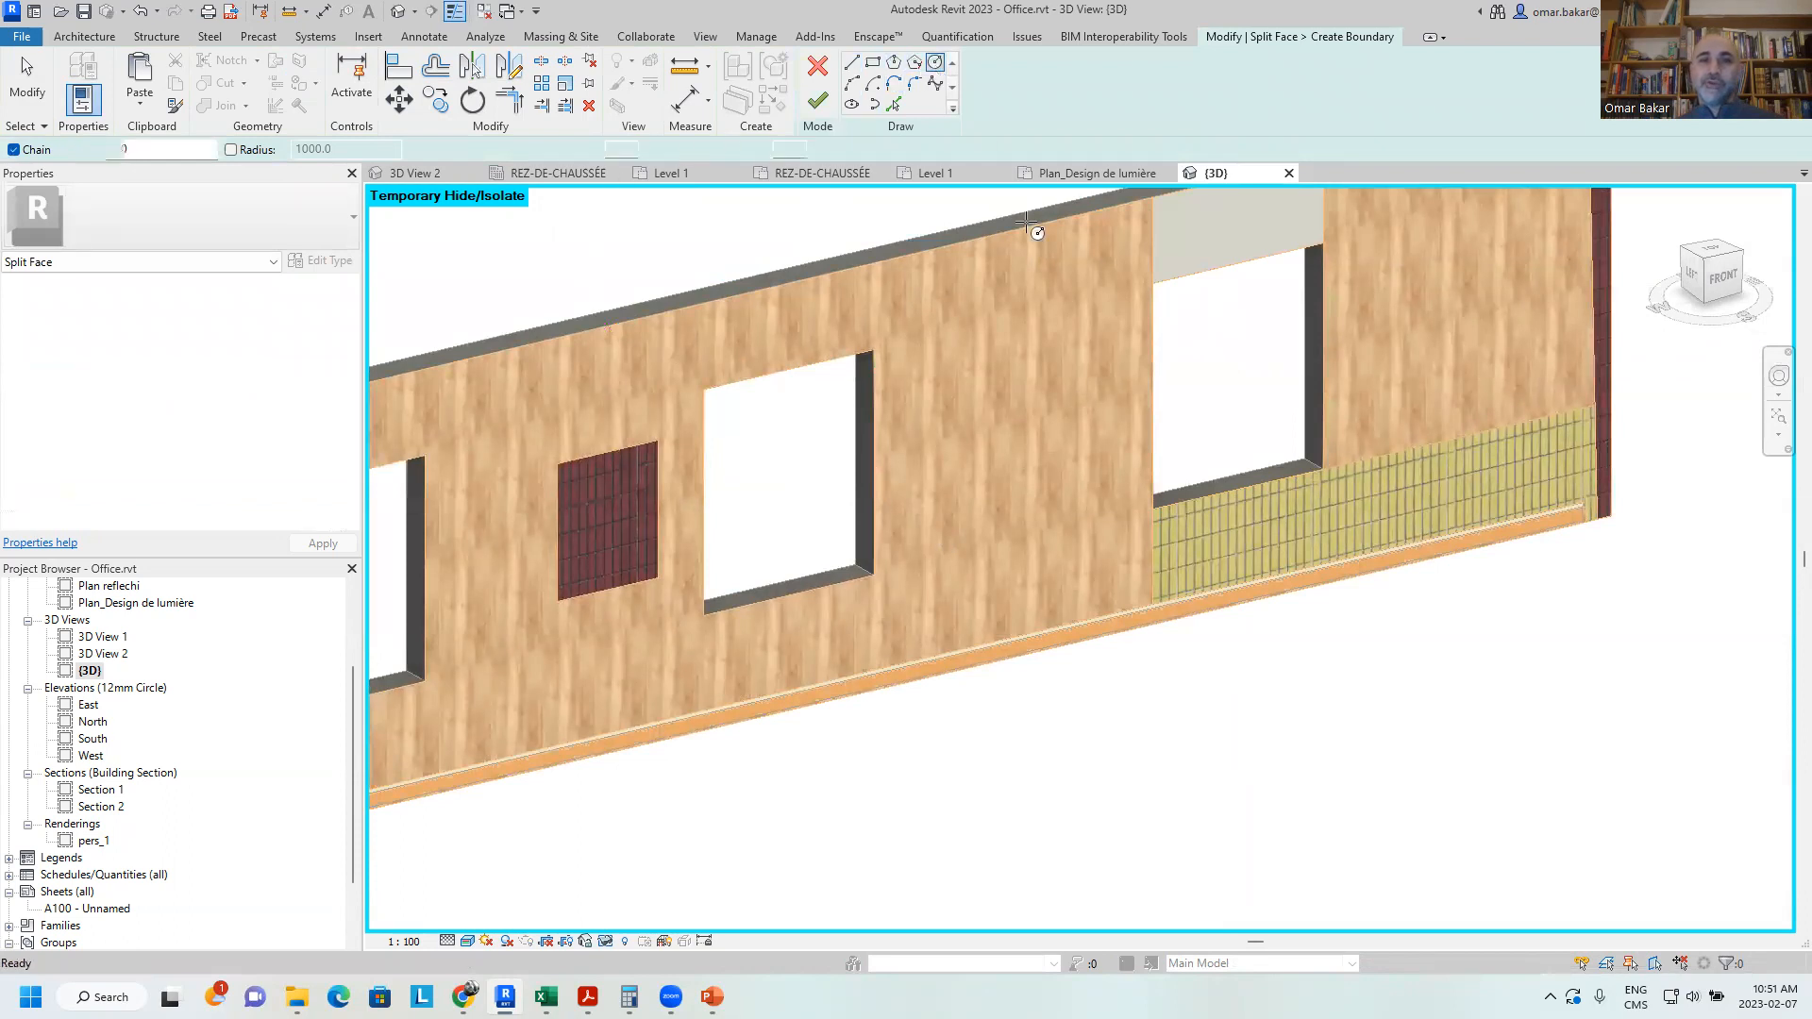
{"action": "left_click", "coordinate": [1085, 287]}
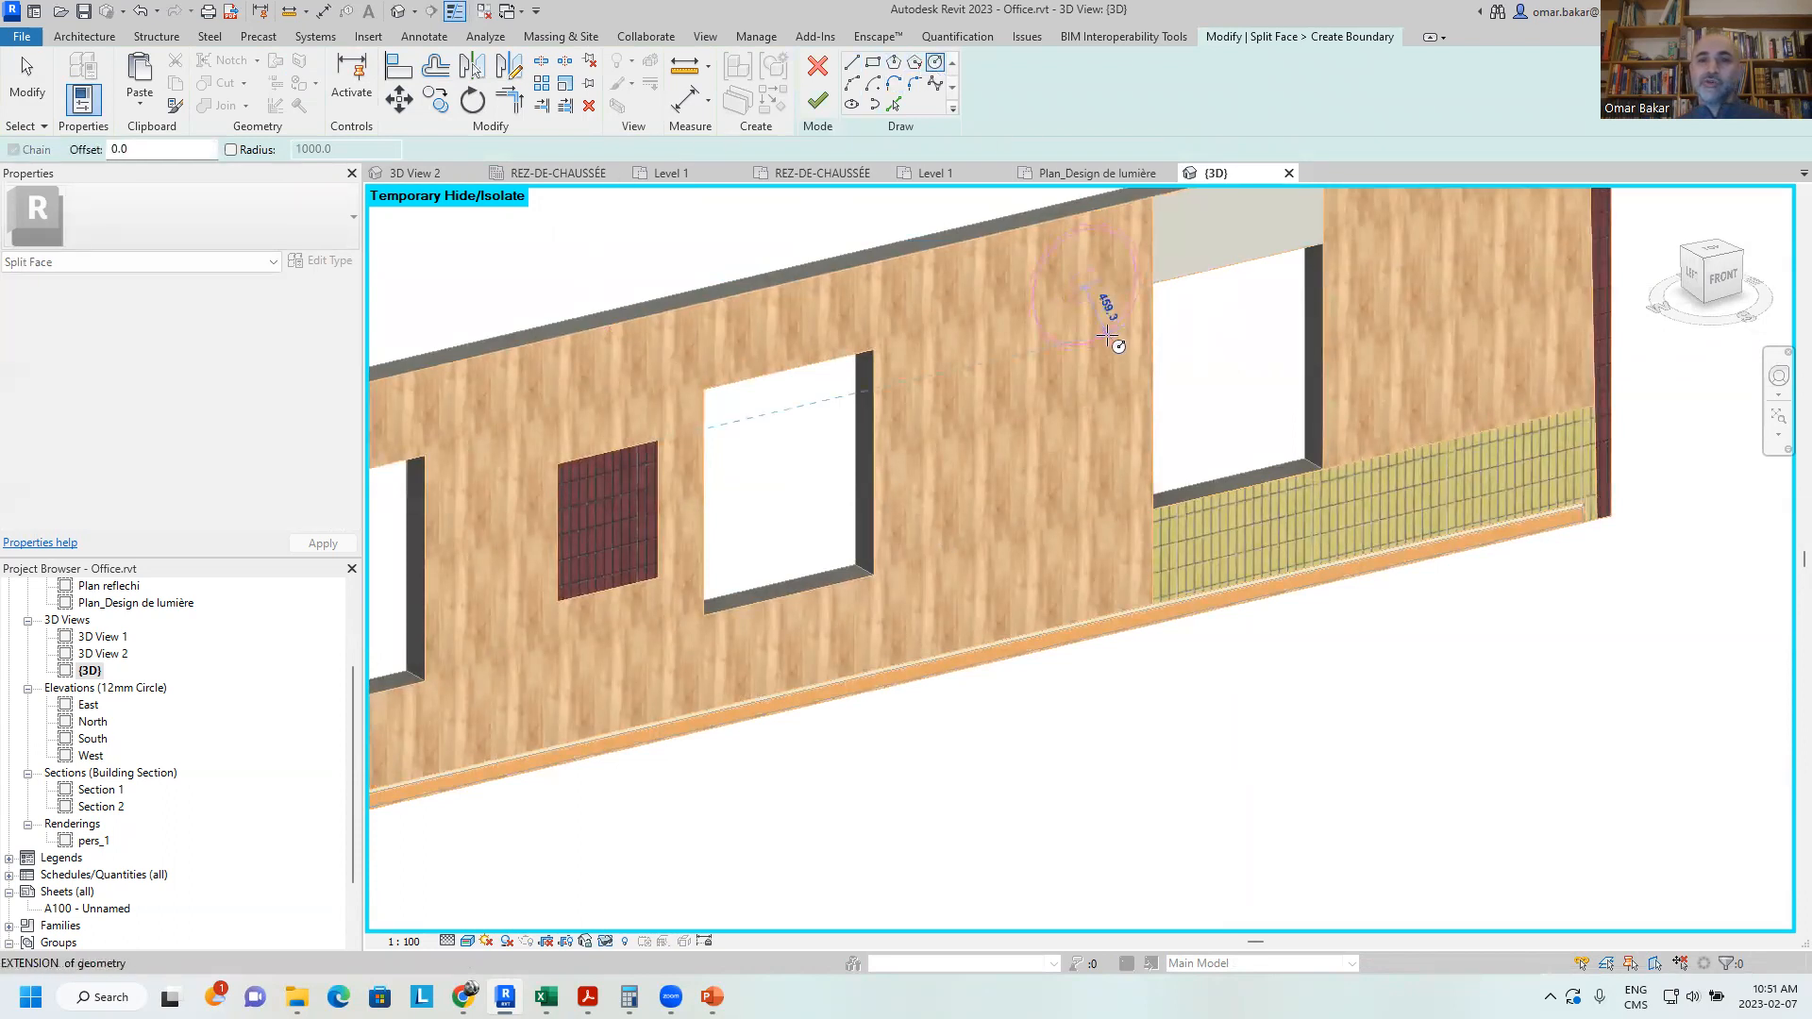
{"action": "left_click", "coordinate": [1099, 314]}
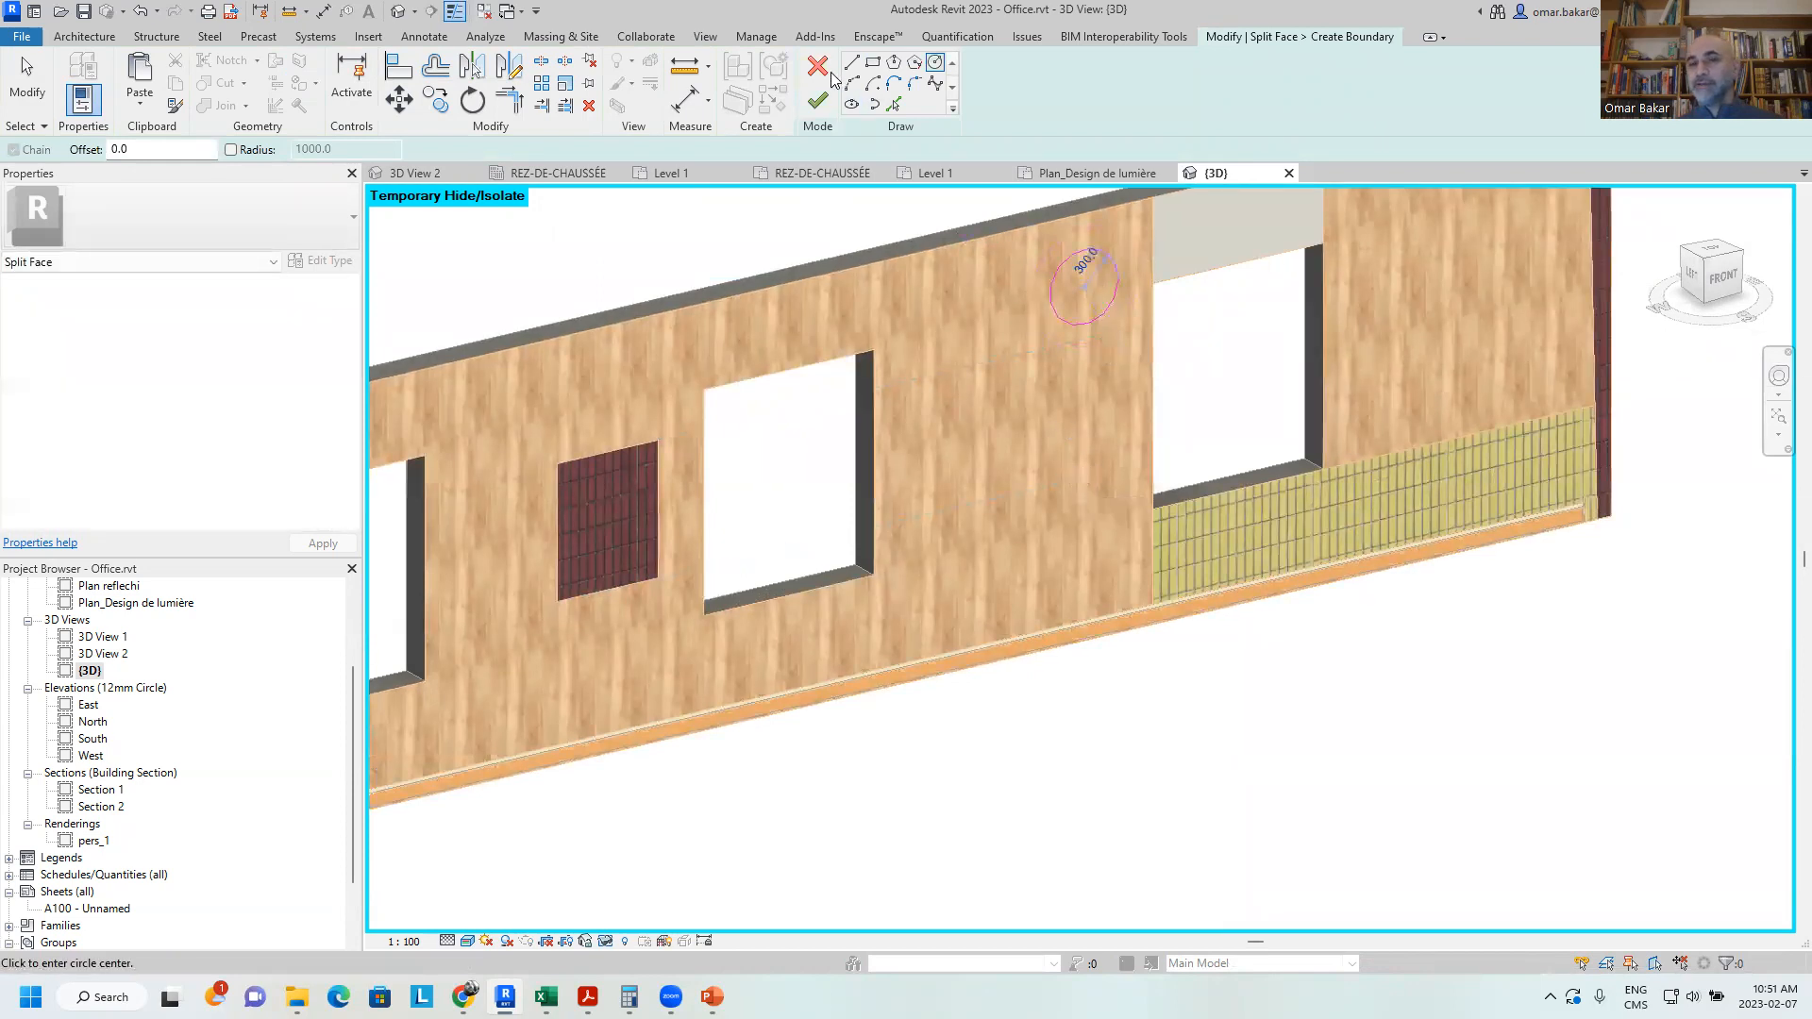
Sketch a diagonal line from beside the circle down to the brick strip's lower corner and try to finish the Split Face sketch
{"action": "left_click", "coordinate": [854, 73]}
{"action": "left_click", "coordinate": [941, 248]}
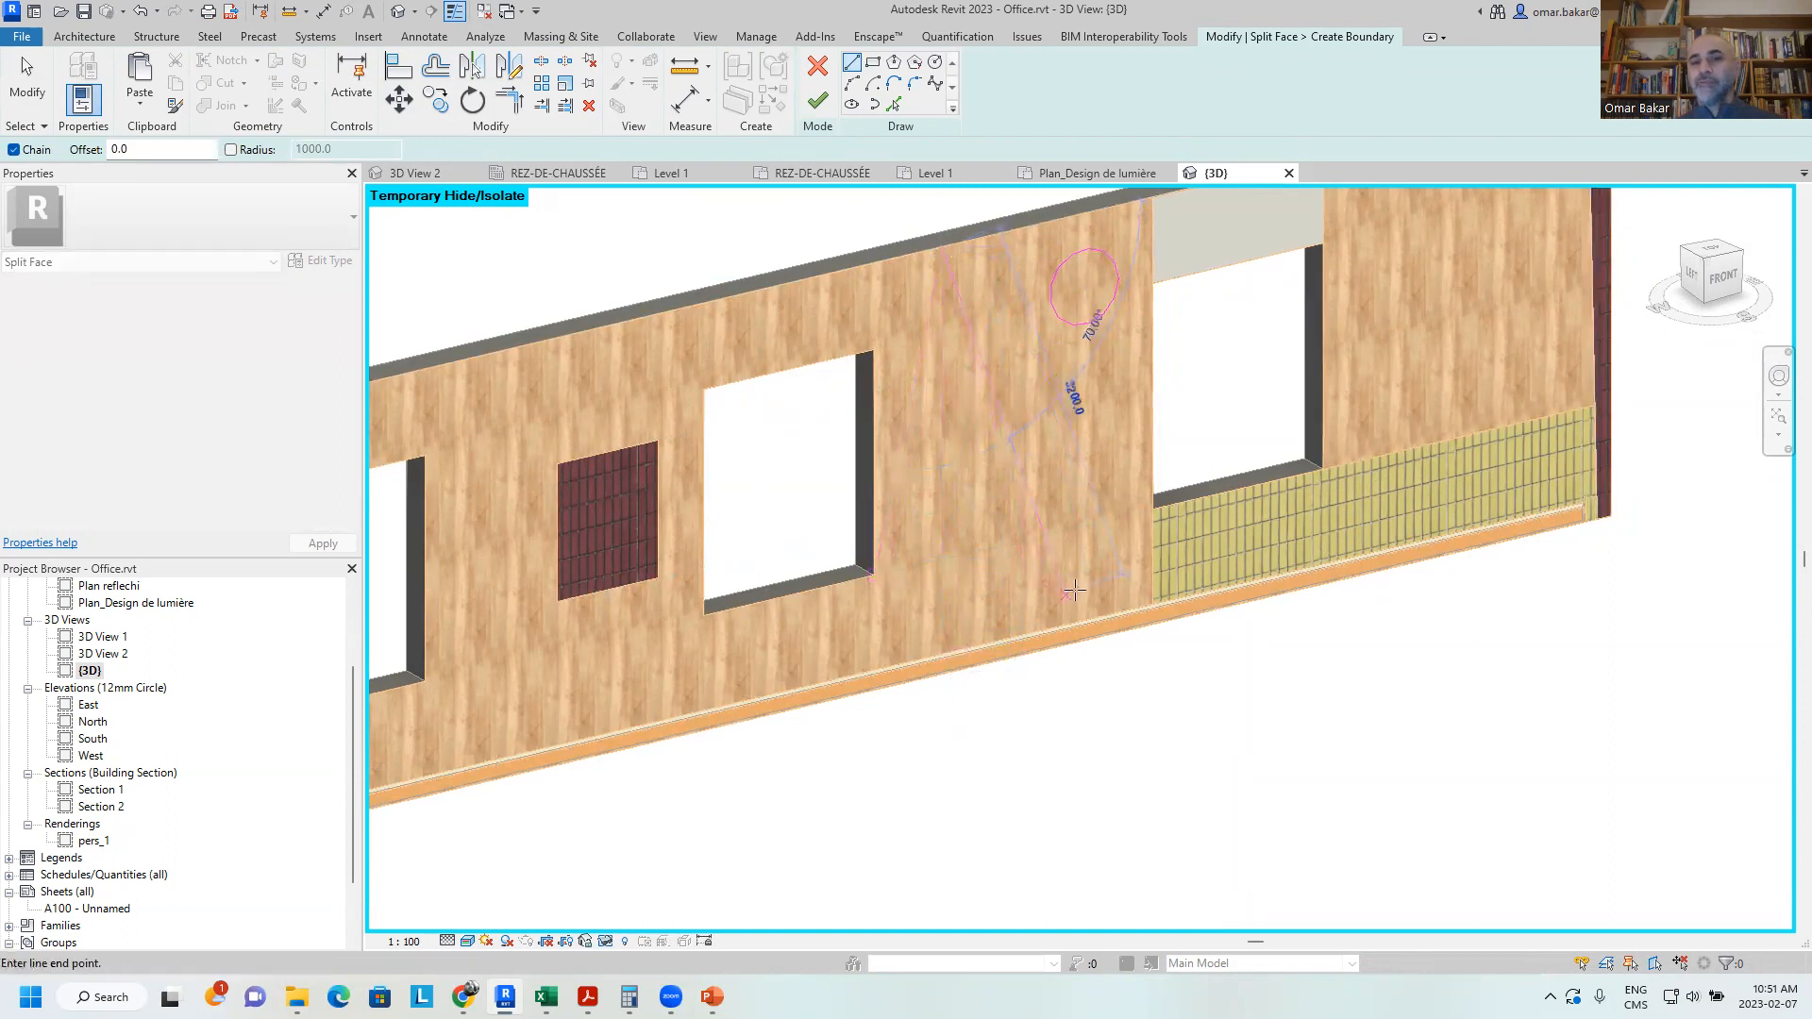
{"action": "scroll", "coordinate": [1139, 601], "scroll_direction": "up", "scroll_amount": 4}
{"action": "left_click", "coordinate": [1164, 611]}
{"action": "scroll", "coordinate": [923, 519], "scroll_direction": "down", "scroll_amount": 4}
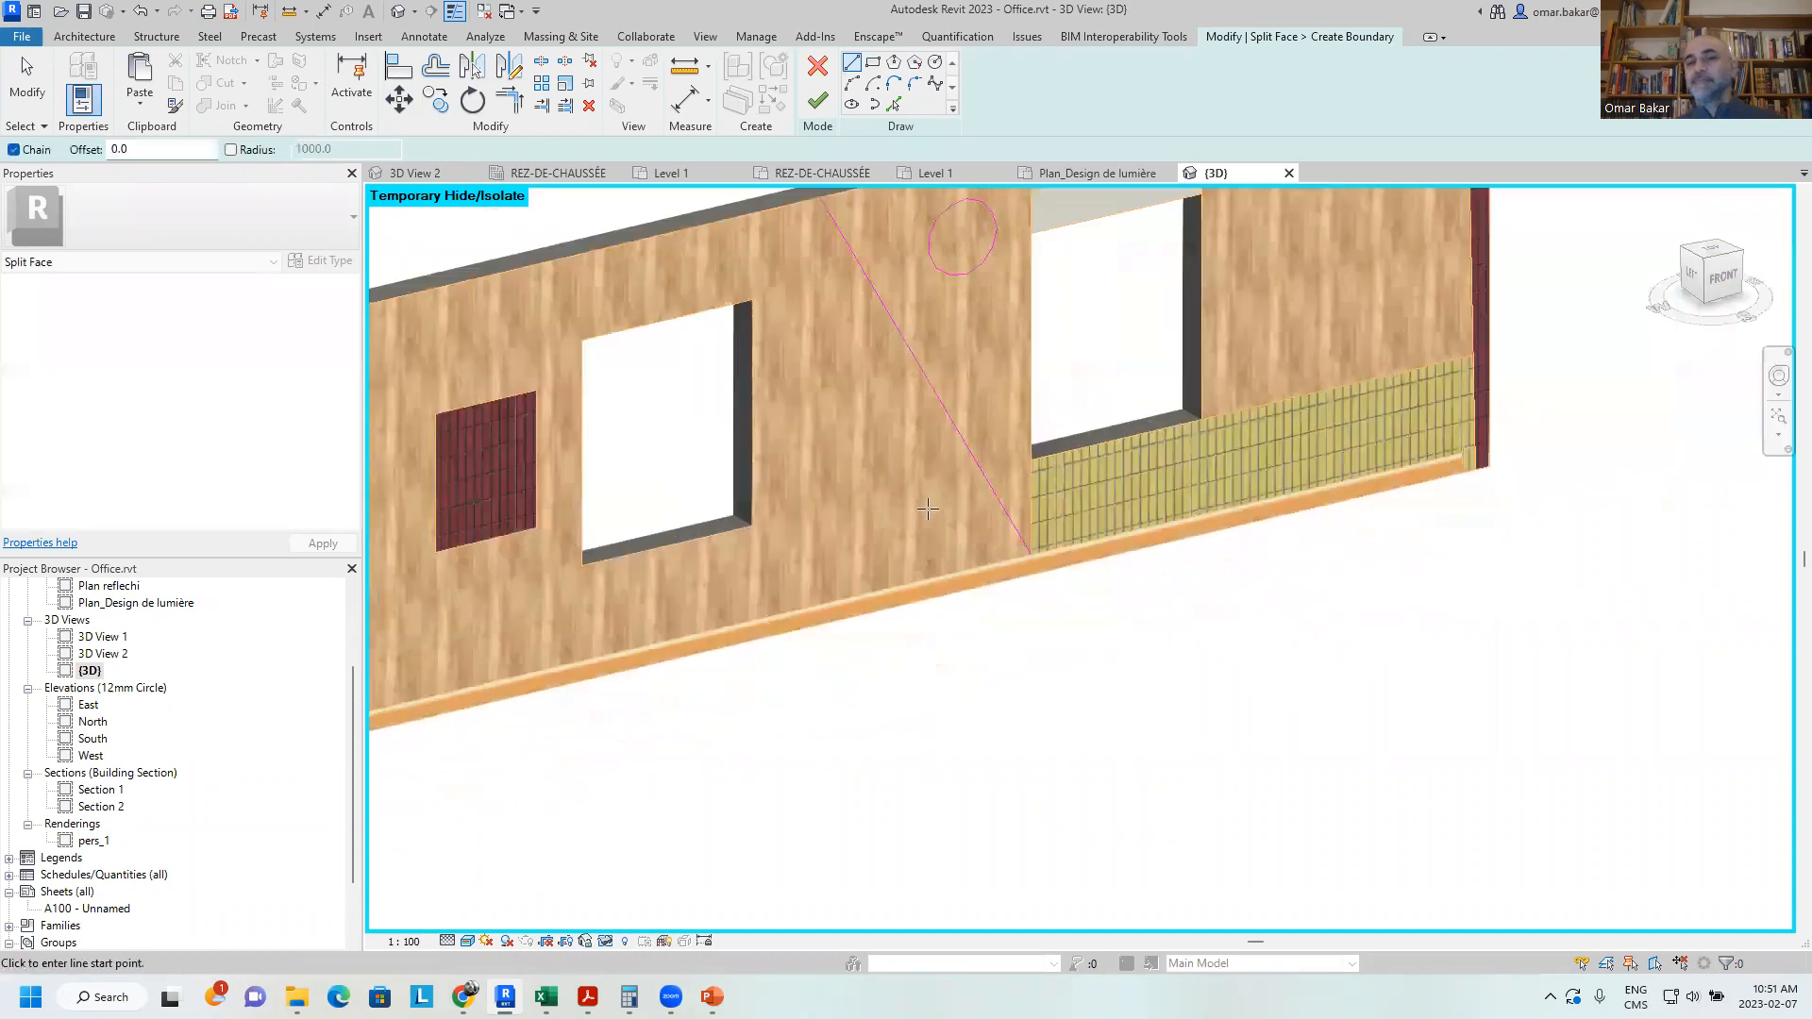
{"action": "scroll", "coordinate": [927, 510], "scroll_direction": "down", "scroll_amount": 1}
{"action": "left_click", "coordinate": [817, 100]}
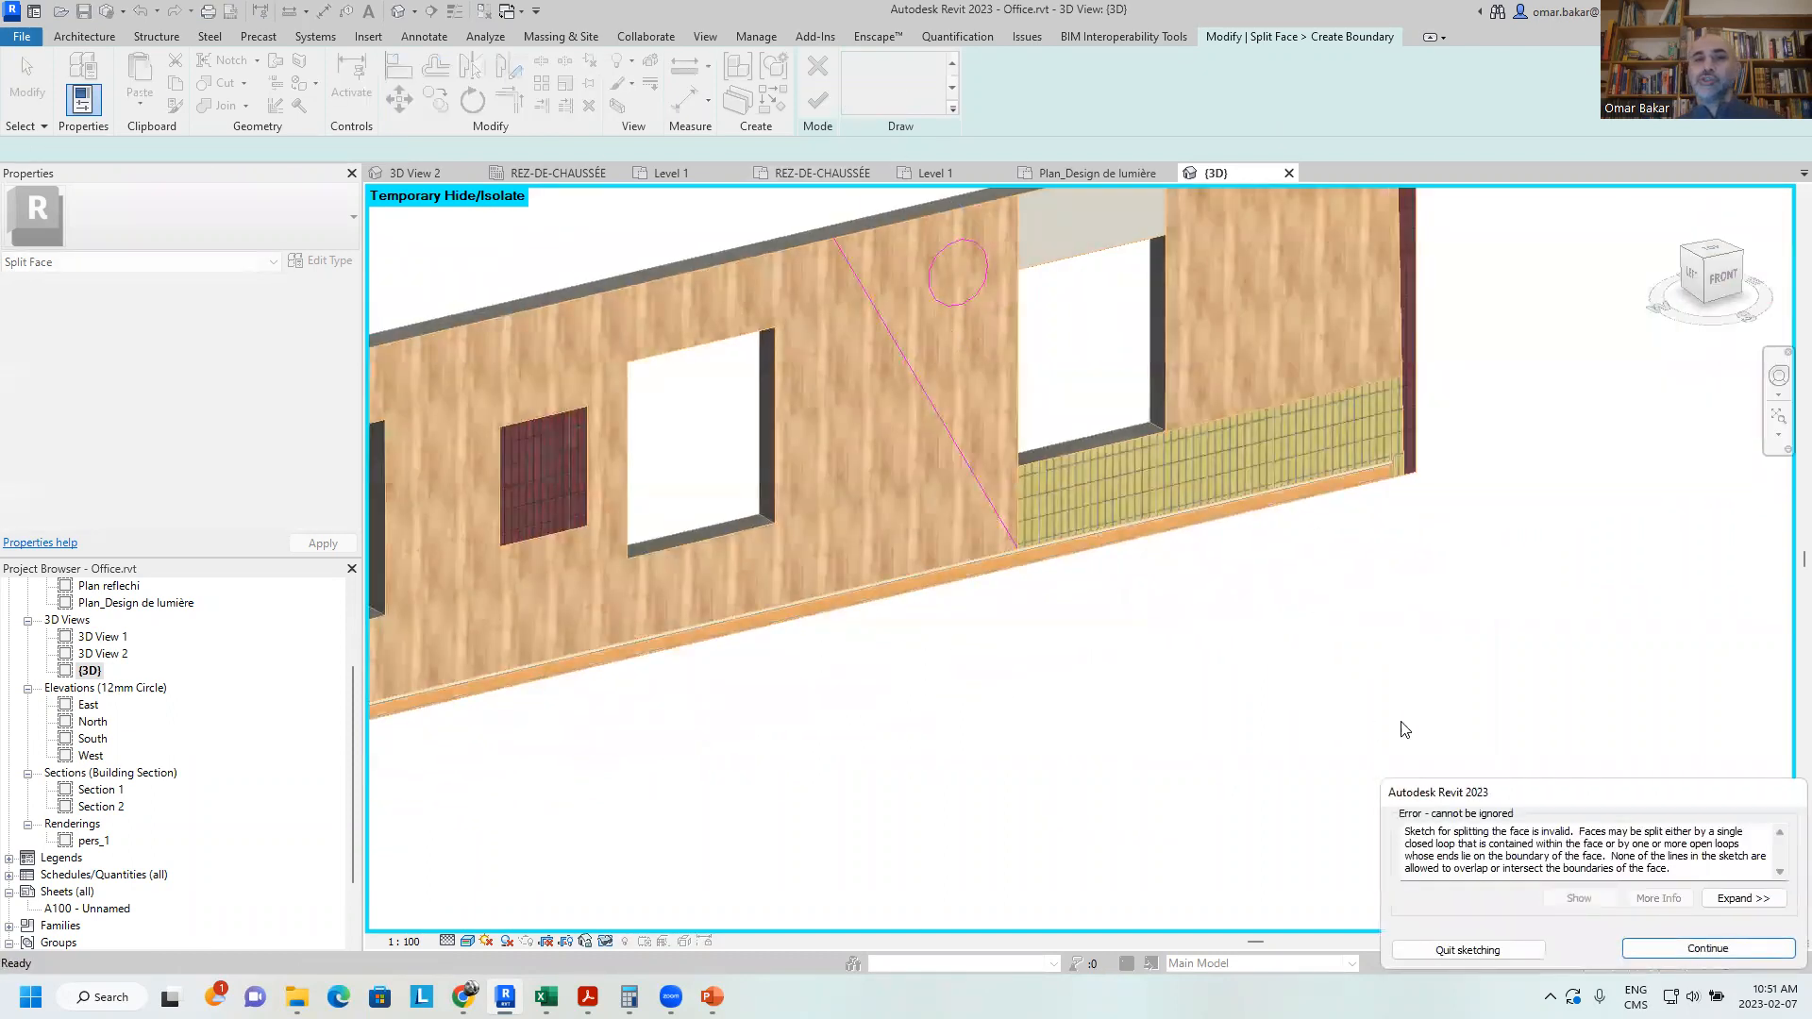
{"action": "left_click", "coordinate": [1706, 949]}
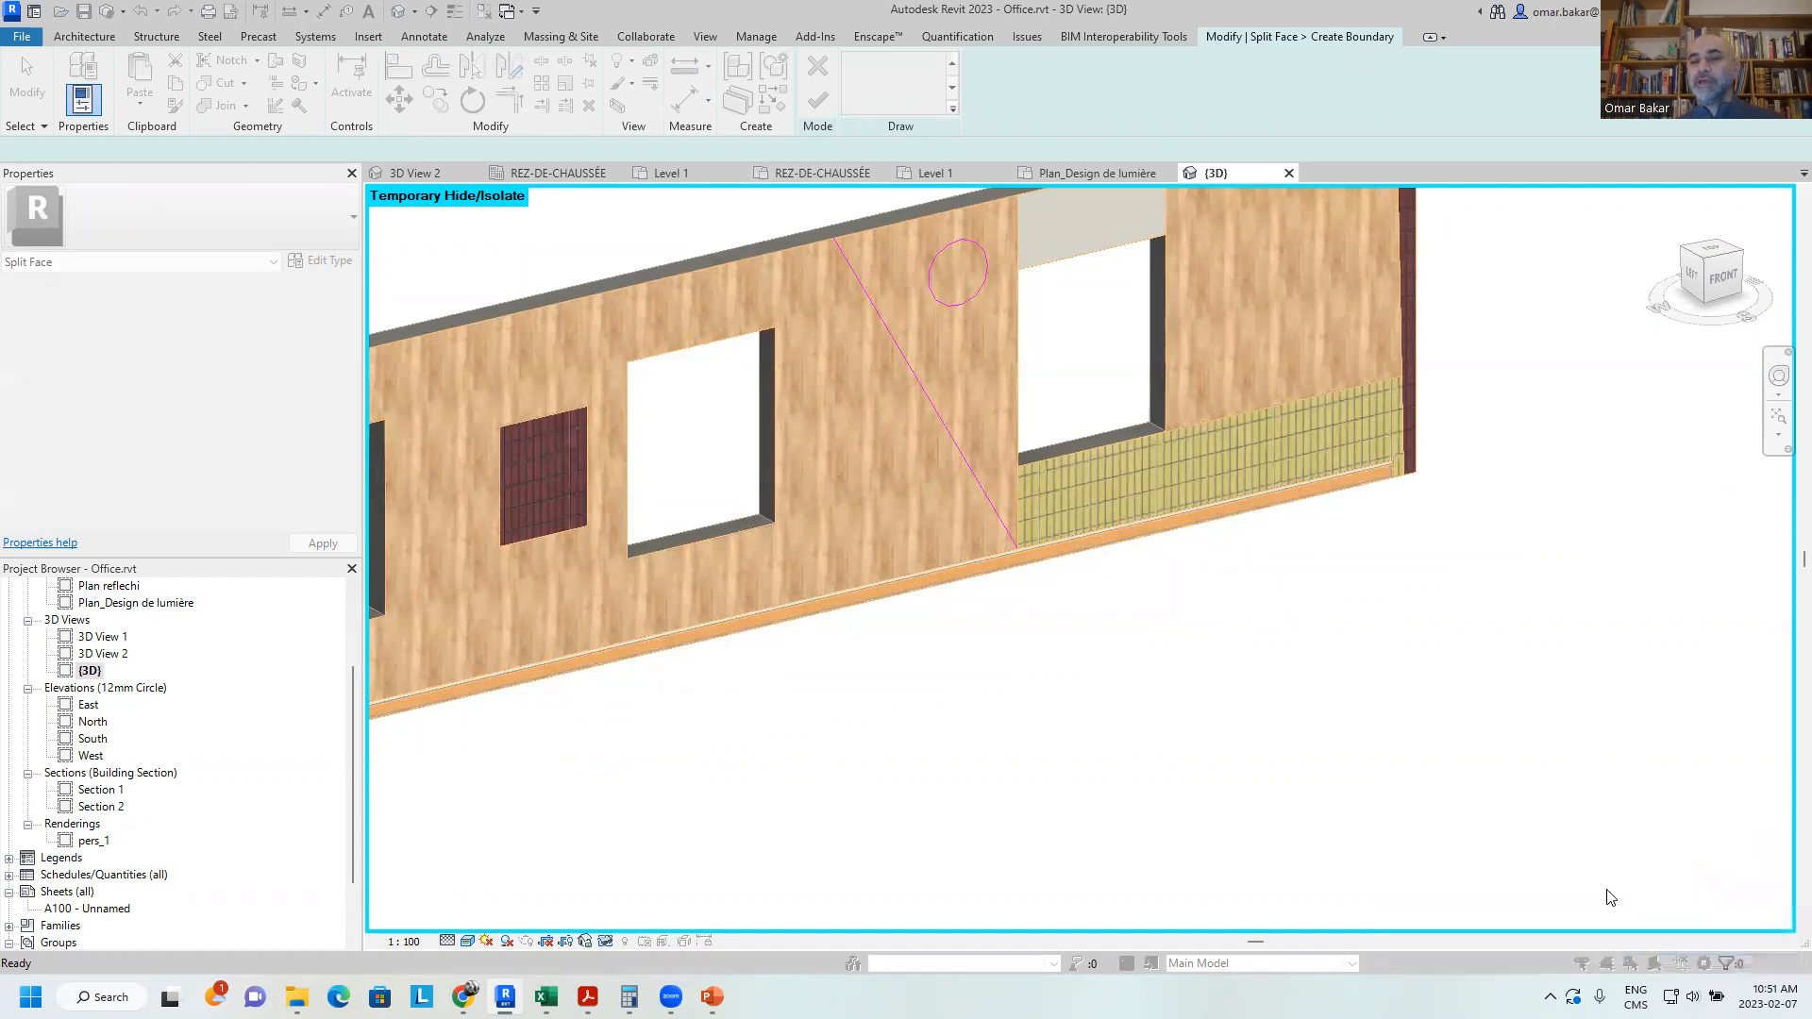
Delete the diagonal line and finish the Split Face sketch with only the circle
{"action": "left_click", "coordinate": [27, 73]}
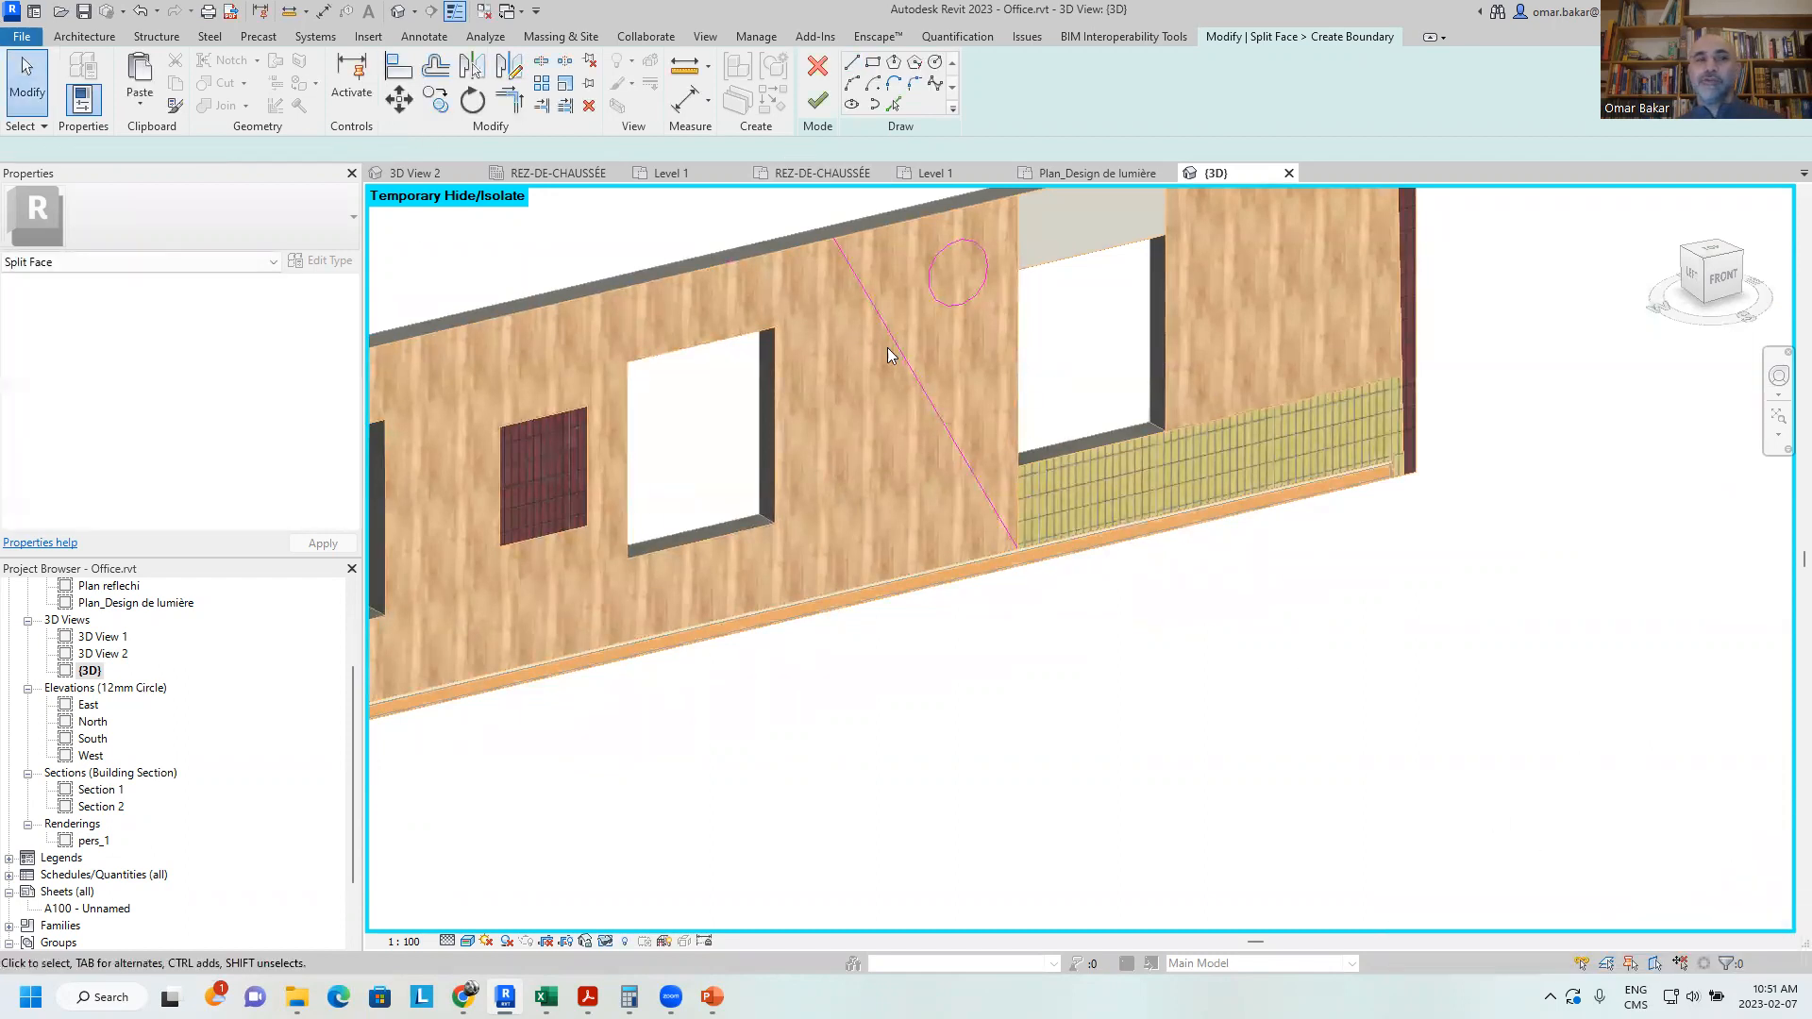
{"action": "left_click", "coordinate": [913, 368]}
{"action": "key", "text": "Delete"}
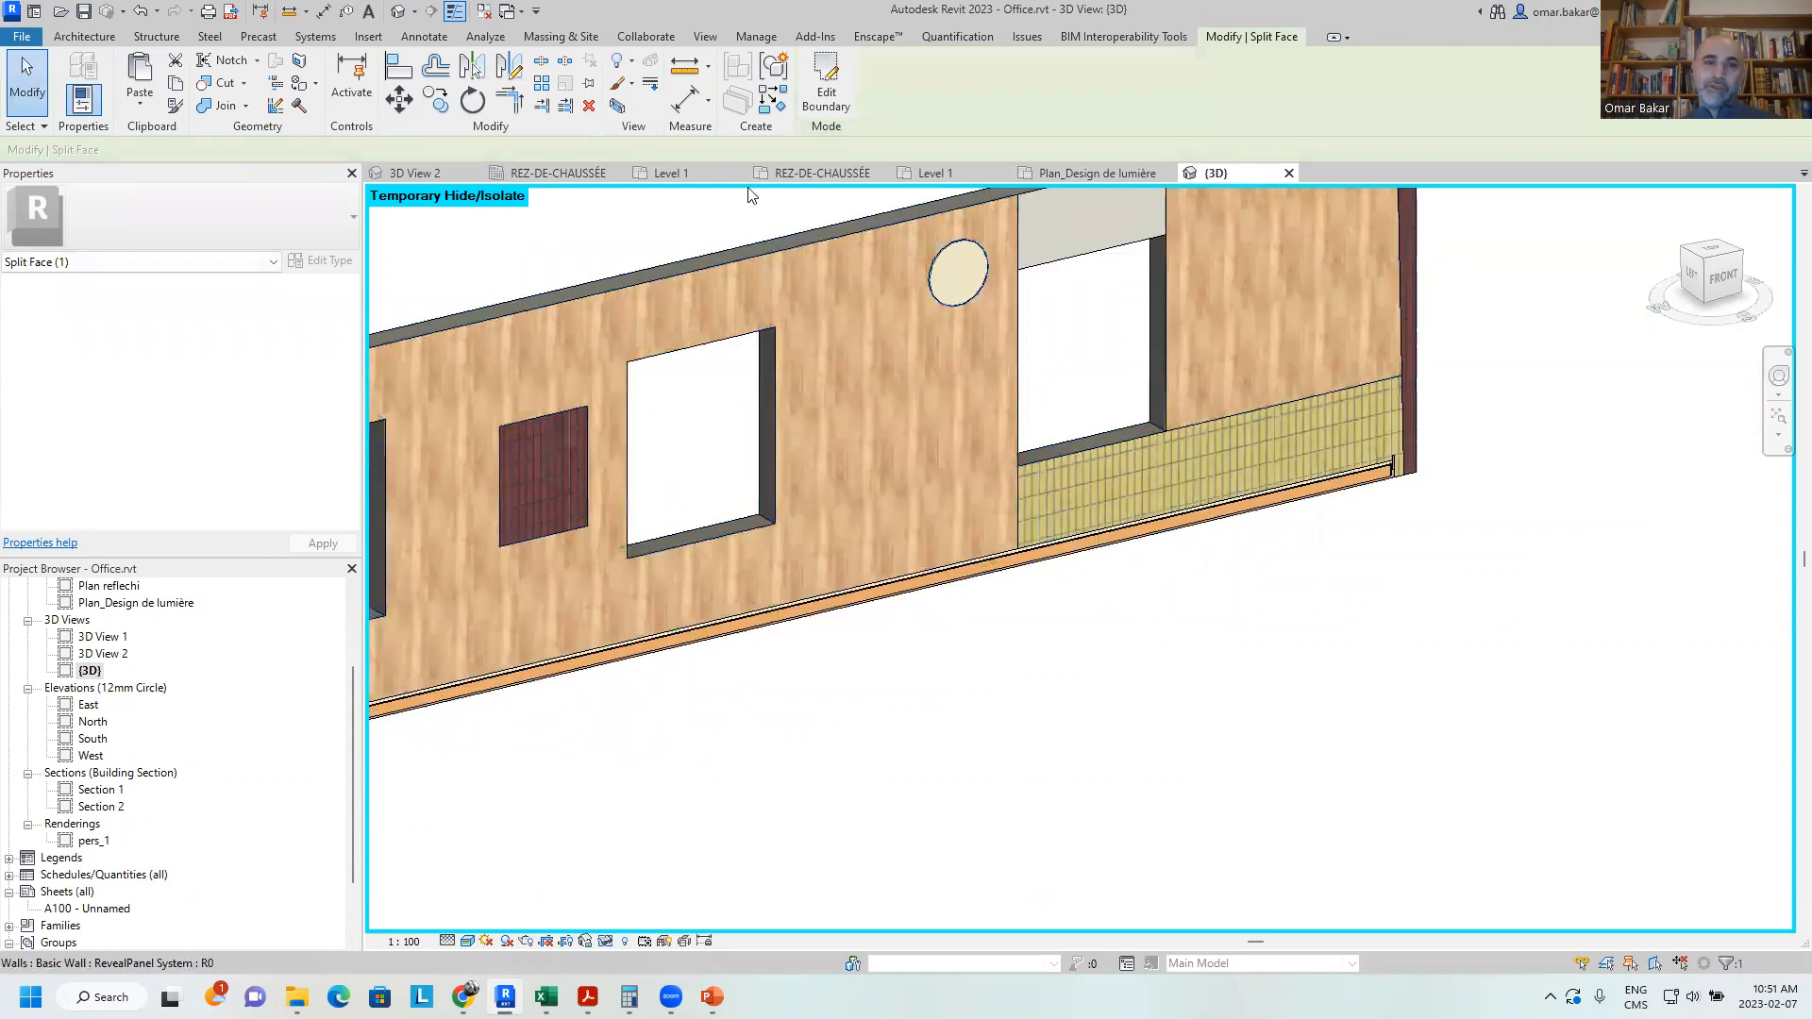
Split the wood face with a stepped line running from the wall's upper edge around the circle's area to the window's lower corner
{"action": "left_click", "coordinate": [301, 63]}
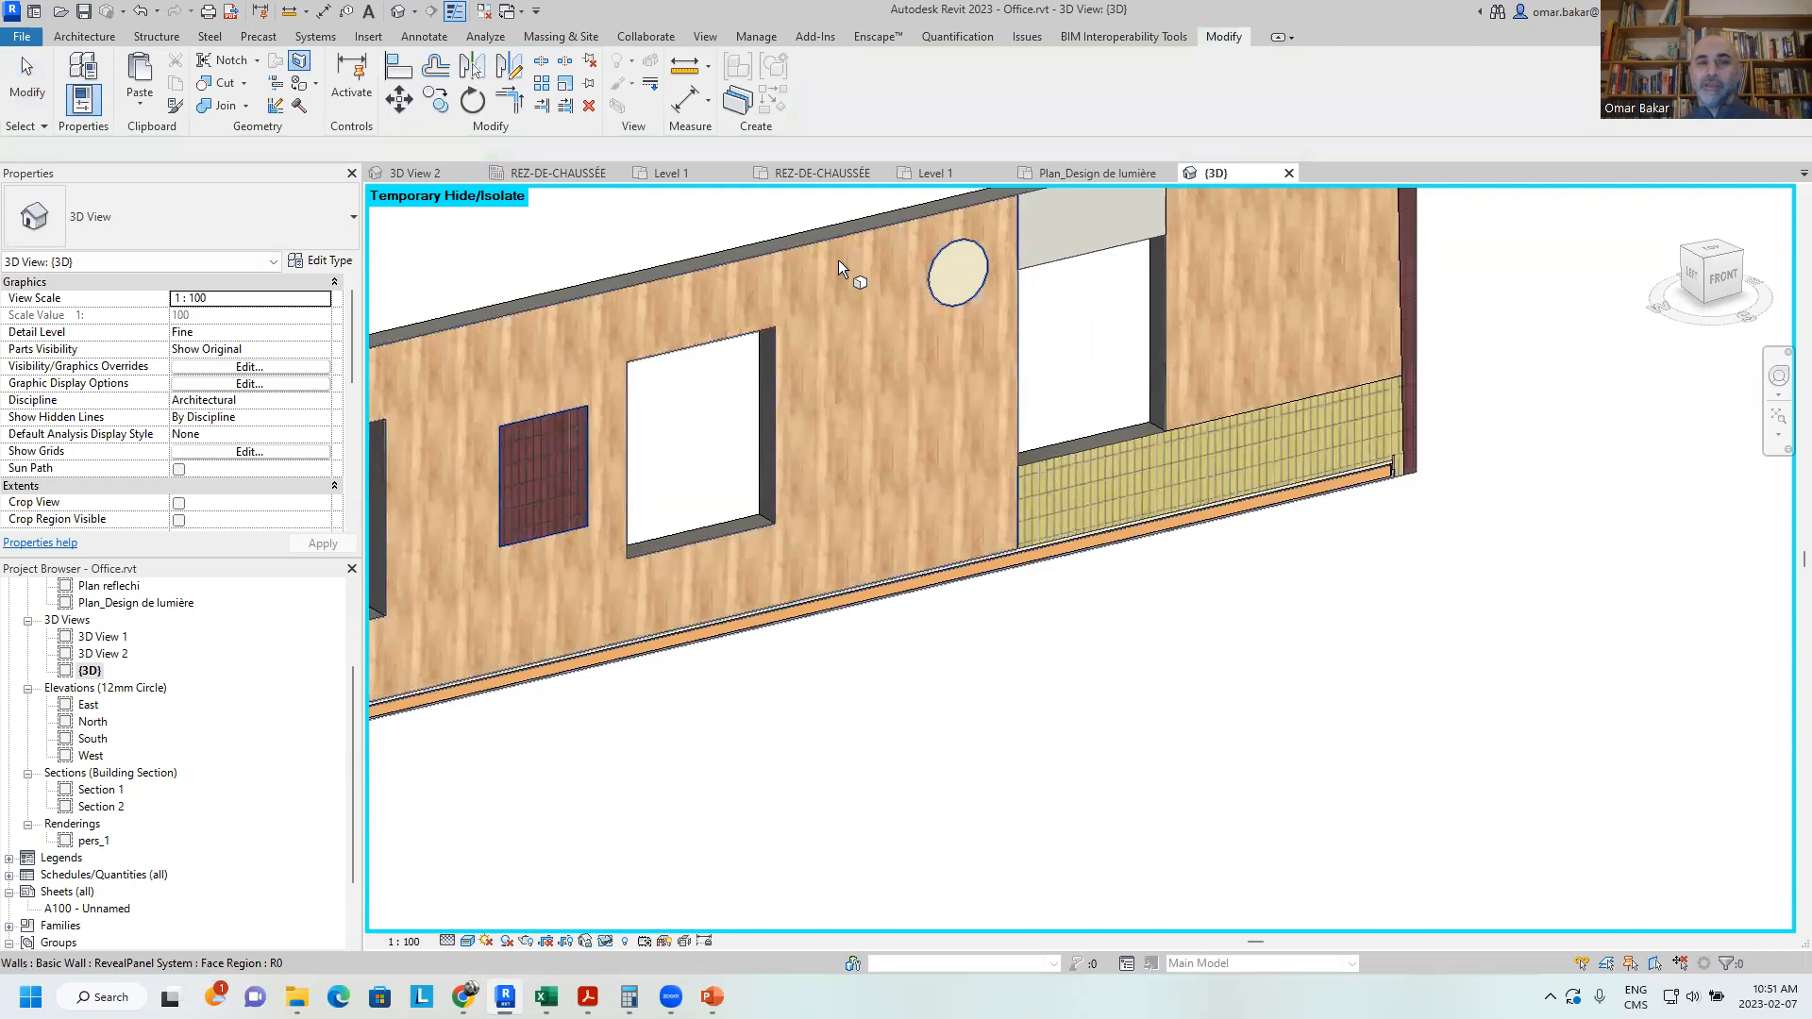
{"action": "left_click", "coordinate": [869, 293]}
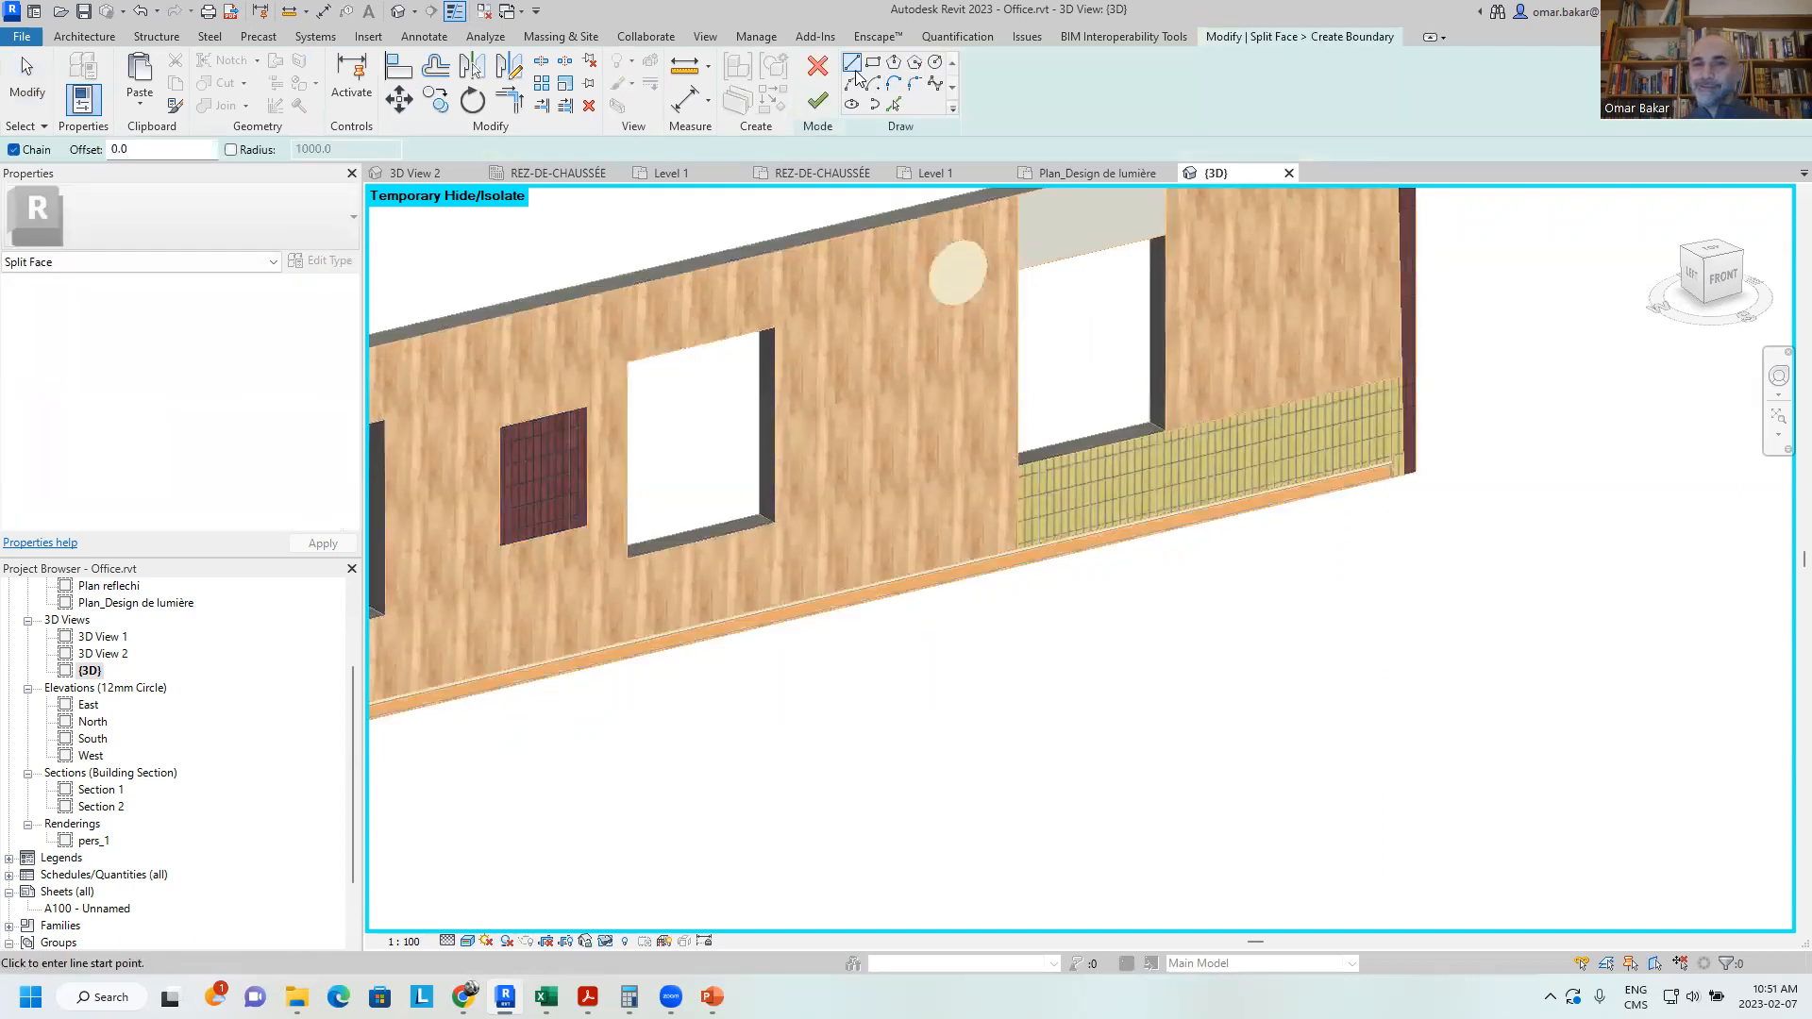
{"action": "left_click", "coordinate": [810, 242]}
{"action": "left_click", "coordinate": [810, 362]}
{"action": "left_click", "coordinate": [909, 340]}
{"action": "left_click", "coordinate": [912, 416]}
{"action": "left_click", "coordinate": [839, 432]}
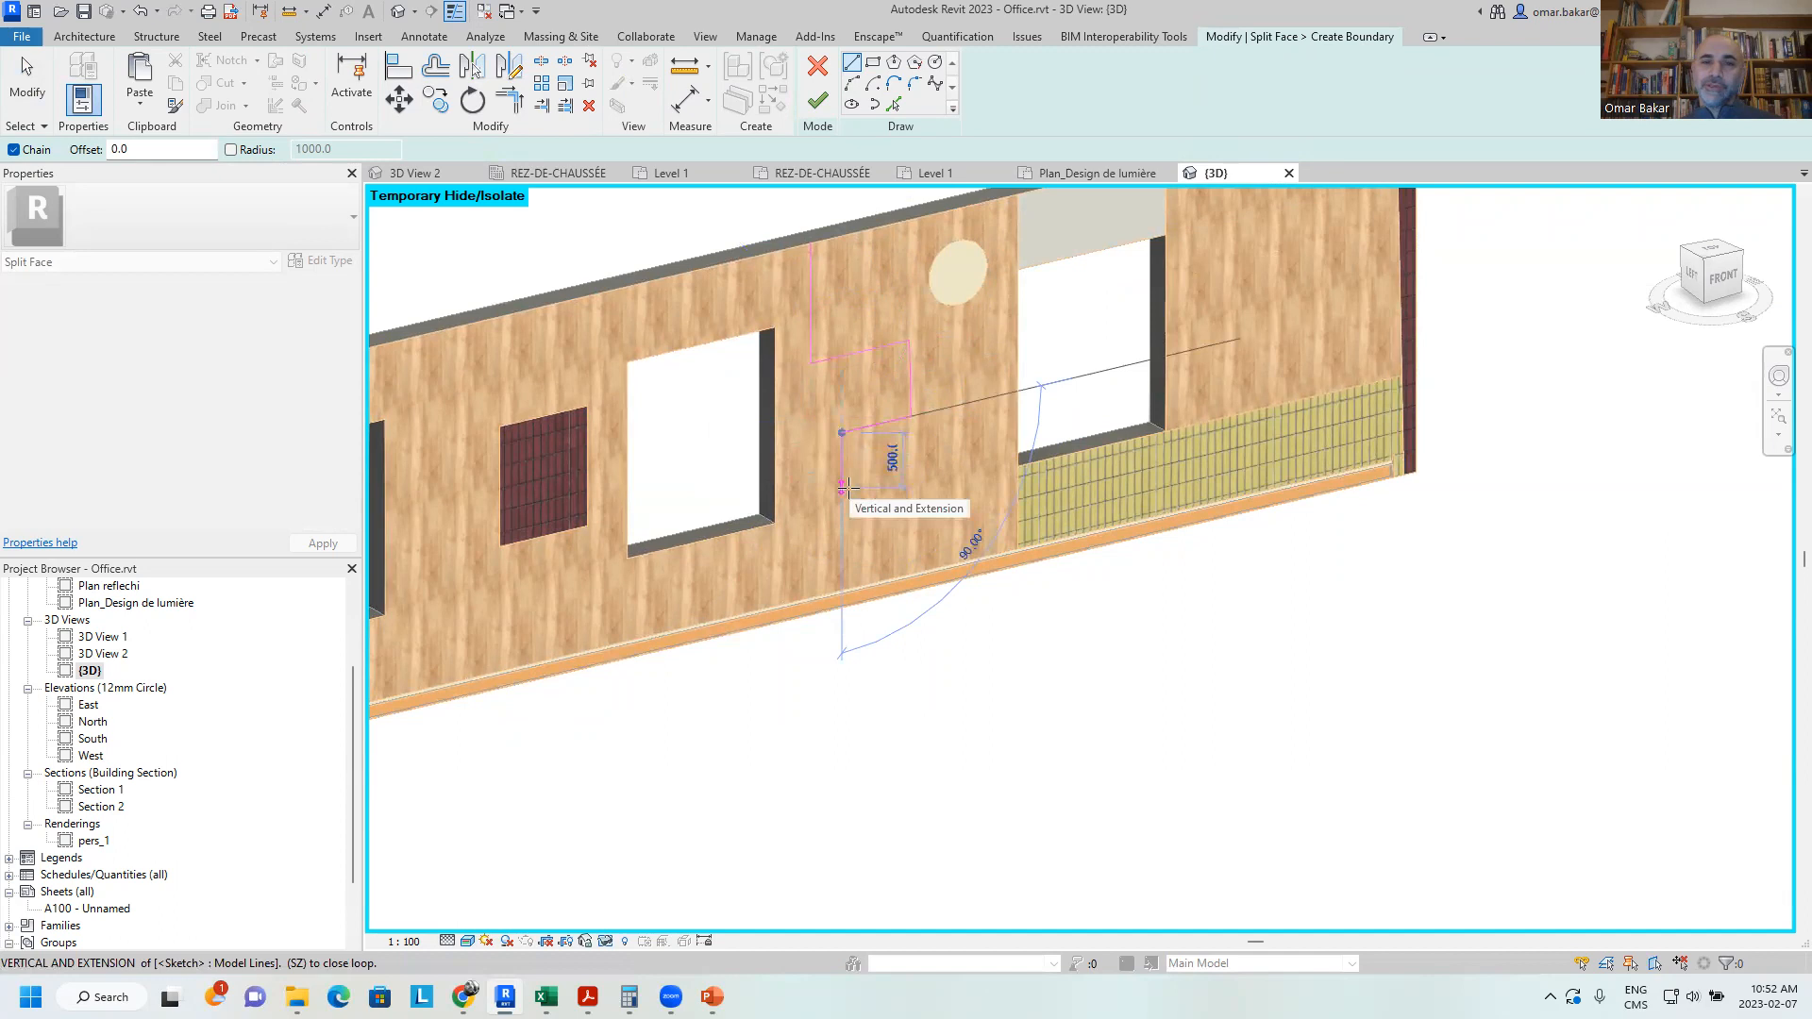
{"action": "left_click", "coordinate": [841, 507]}
{"action": "left_click", "coordinate": [1018, 466]}
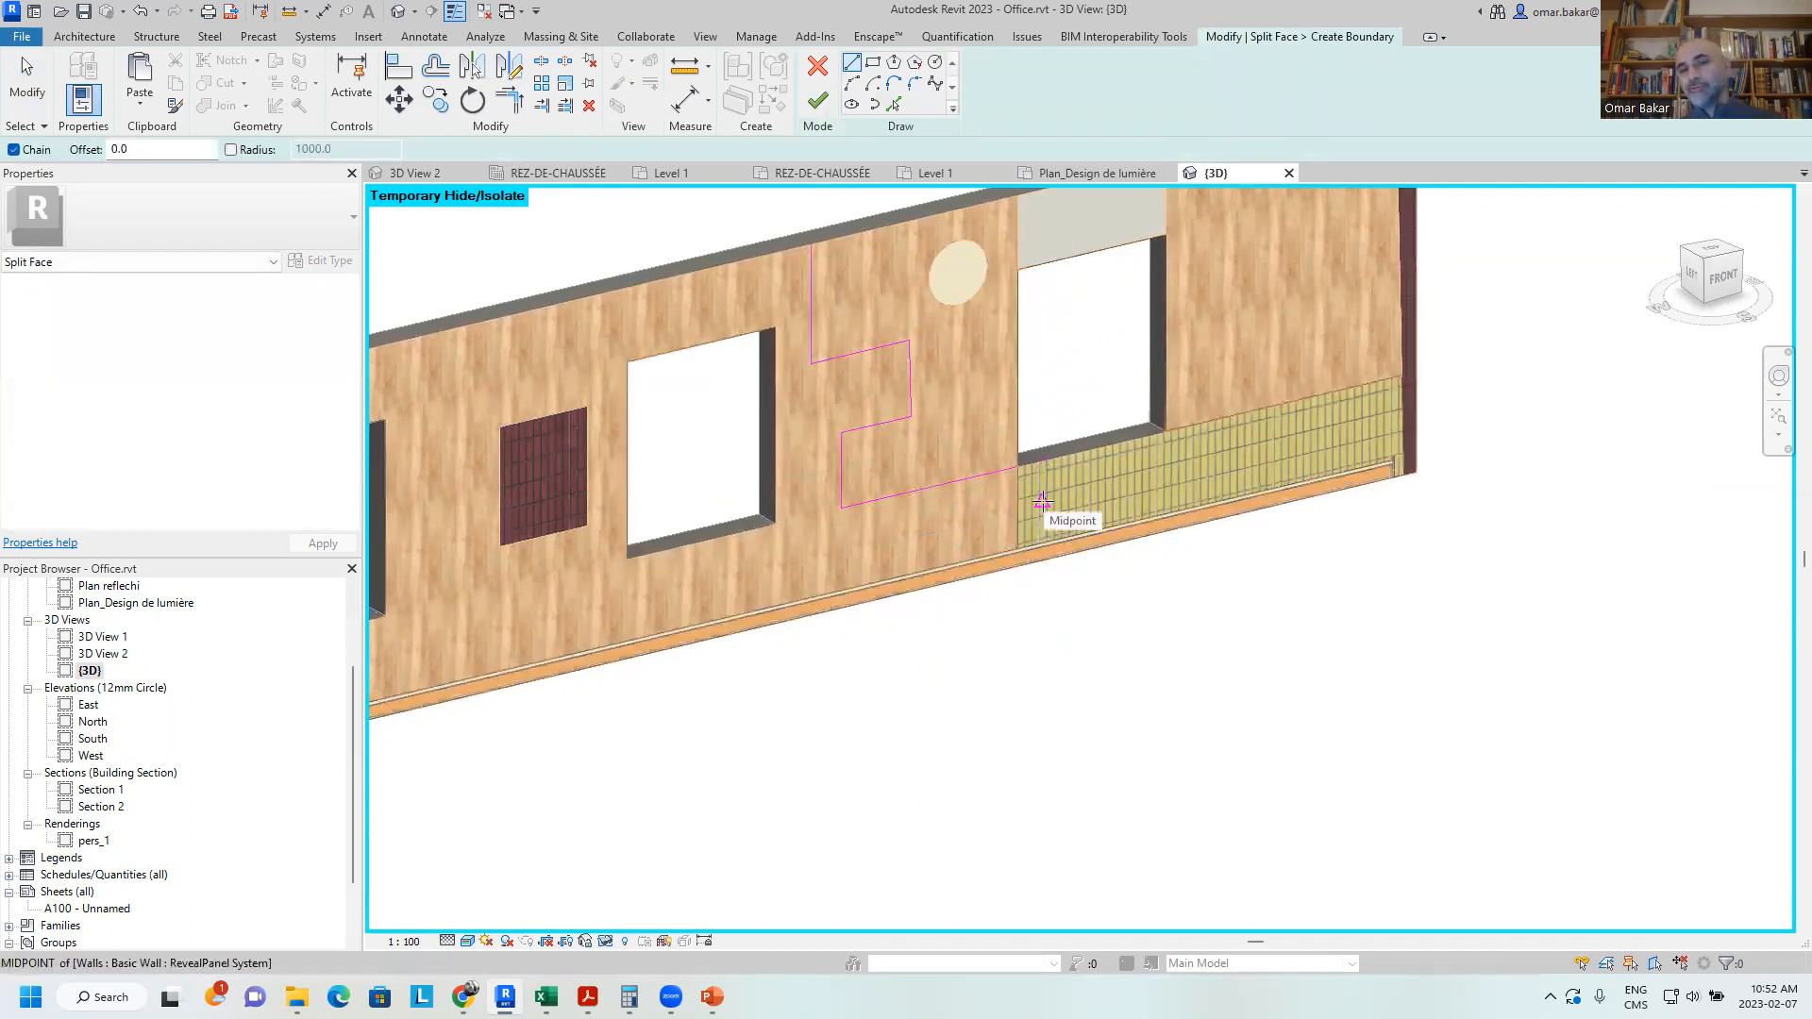
{"action": "left_click", "coordinate": [817, 100]}
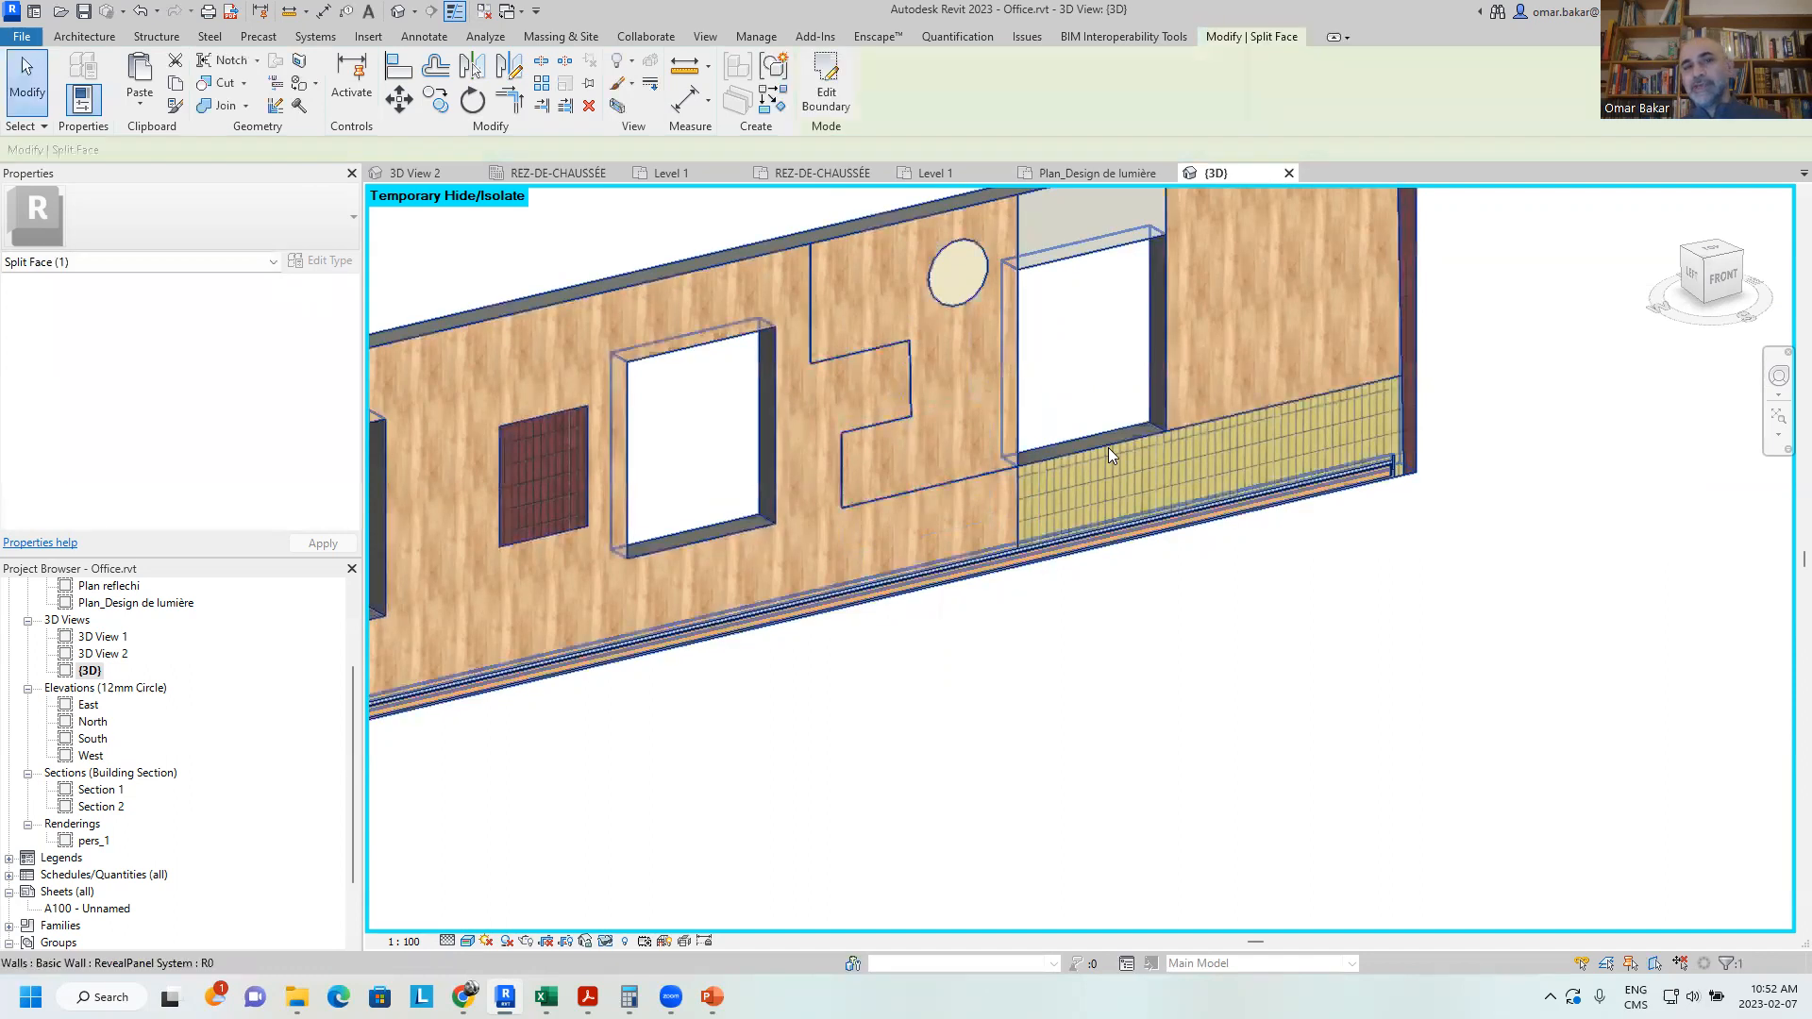
Paint the new stepped wall region around the circle with the red Brick, Soldier Course material
{"action": "left_click", "coordinate": [304, 85]}
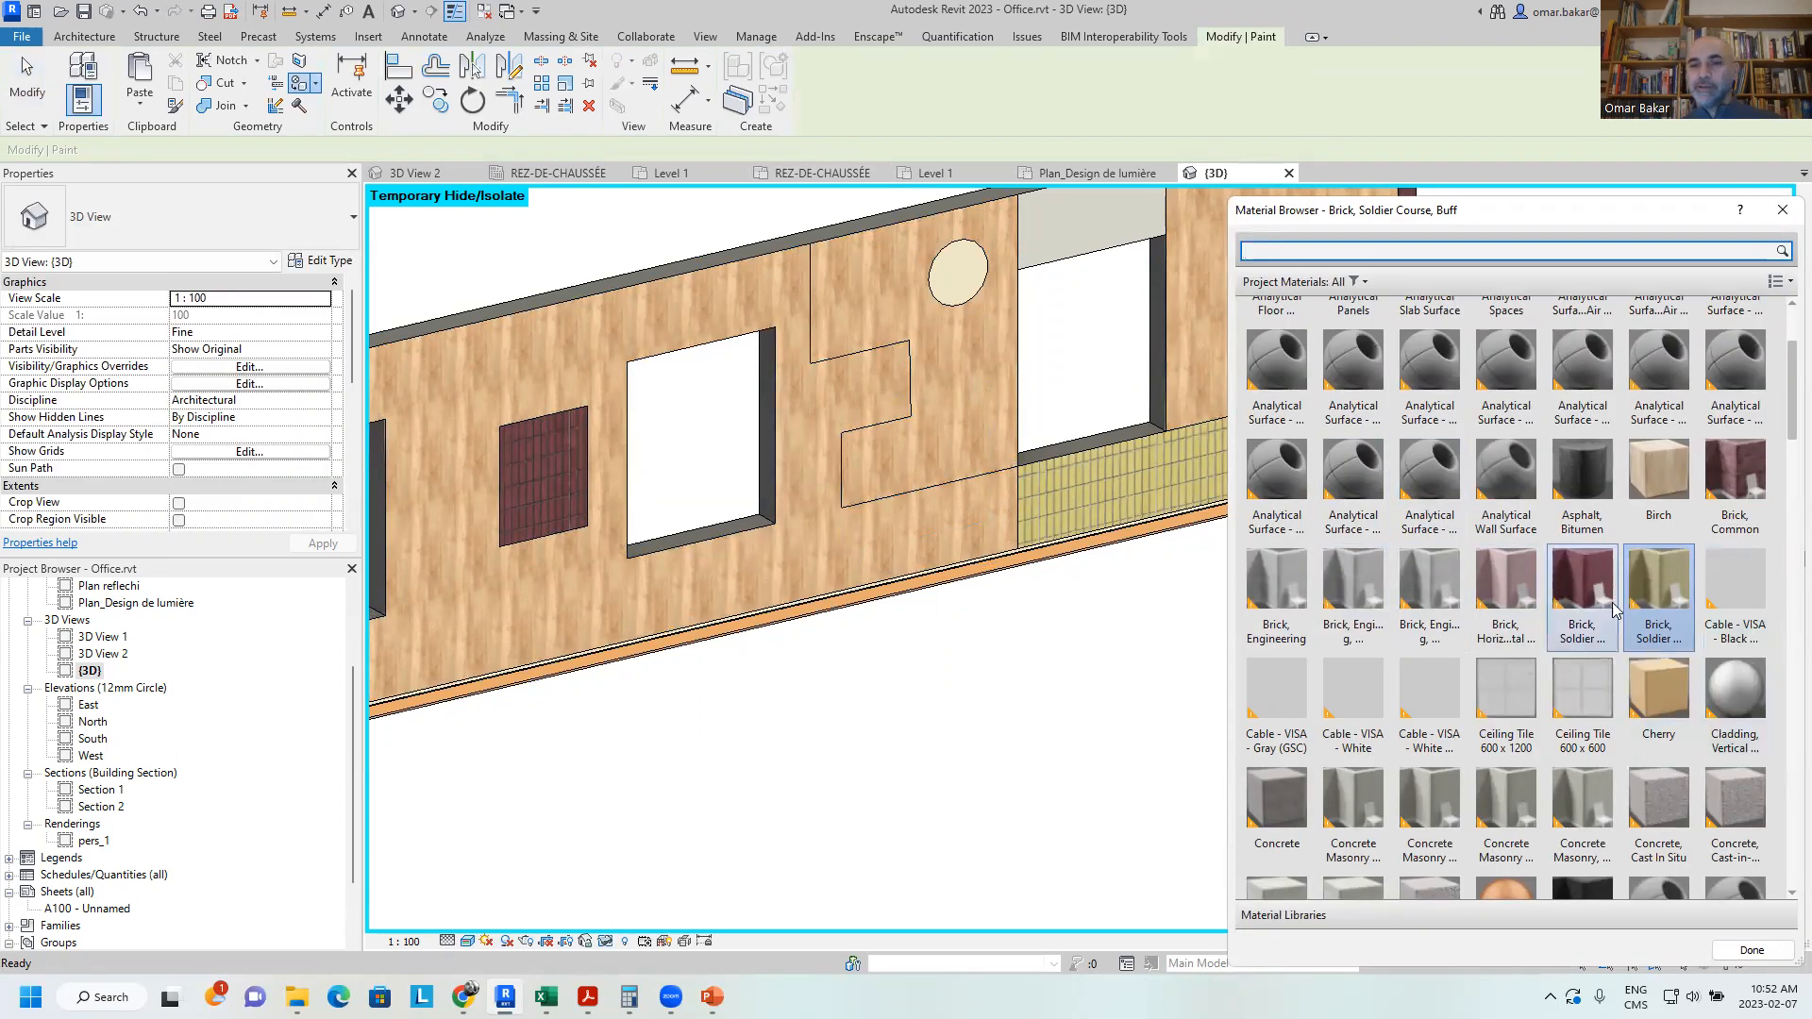
{"action": "left_click", "coordinate": [1583, 590]}
{"action": "left_click", "coordinate": [954, 390]}
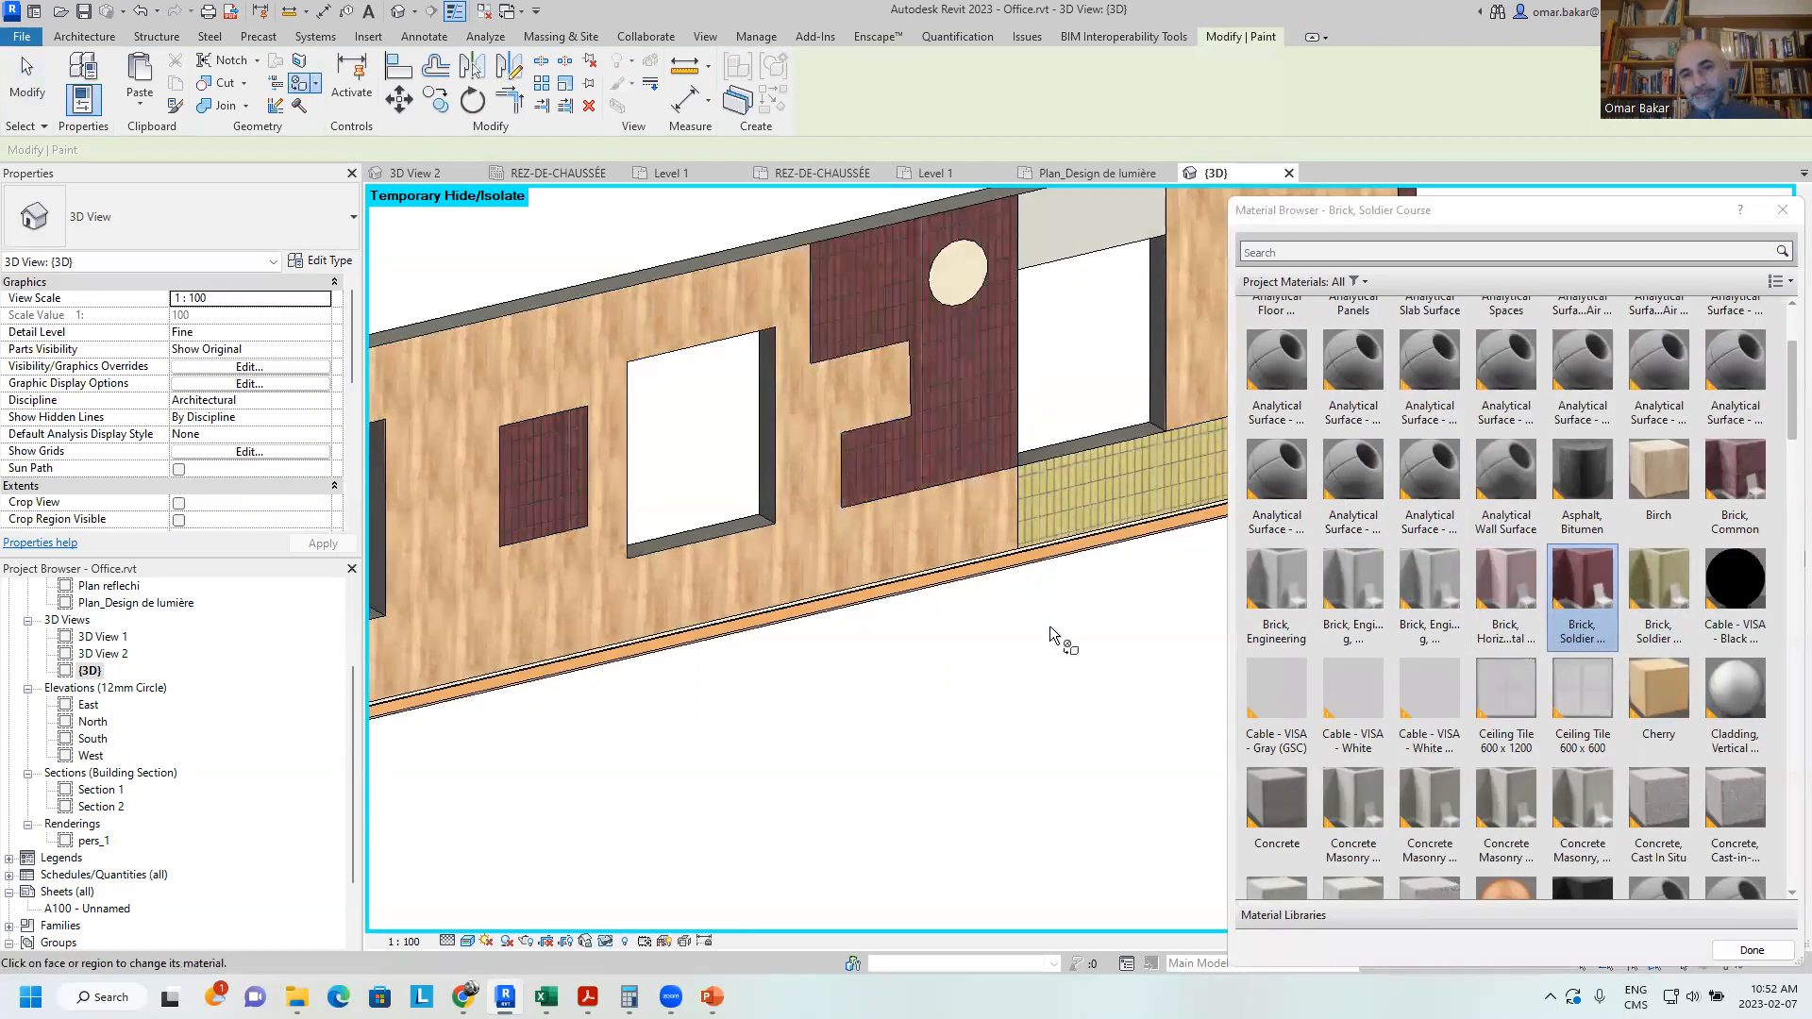
Paint the circular region with Concrete, Cast In Situ and end the Paint command
{"action": "left_click", "coordinate": [1648, 789]}
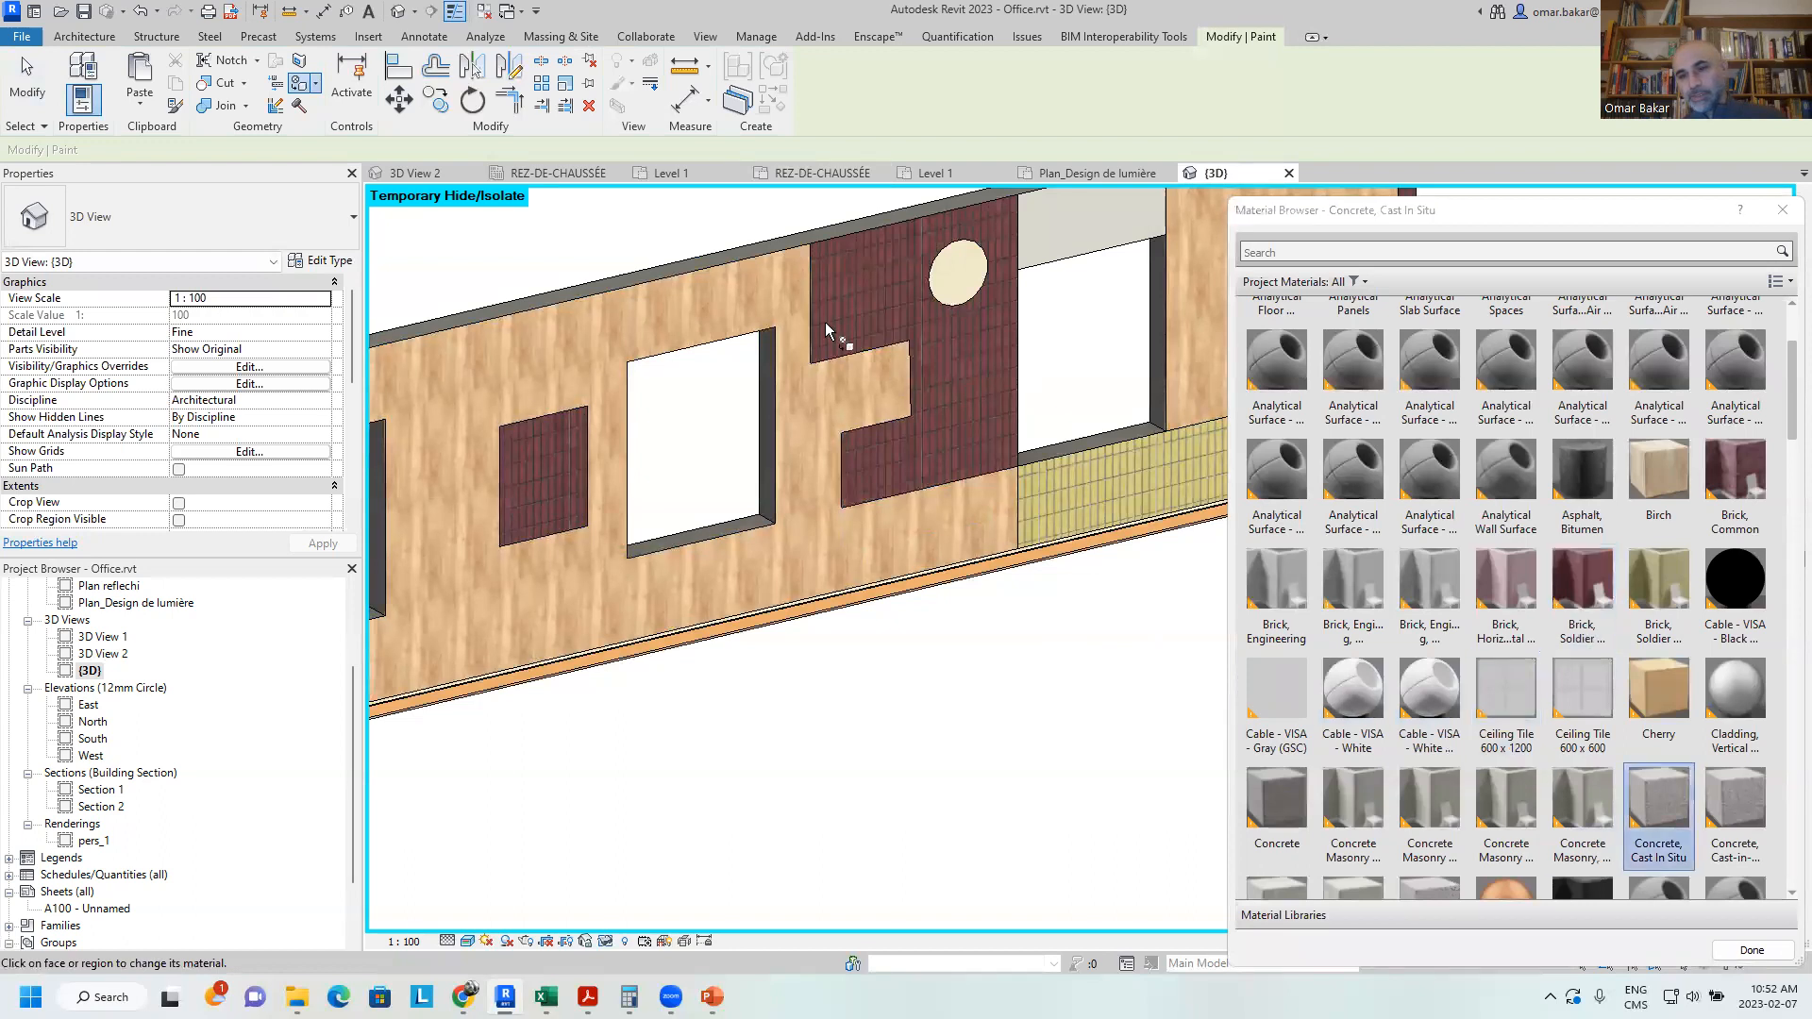
{"action": "left_click", "coordinate": [956, 274]}
{"action": "scroll", "coordinate": [1510, 831], "scroll_direction": "down", "scroll_amount": 1}
{"action": "left_click", "coordinate": [1751, 950]}
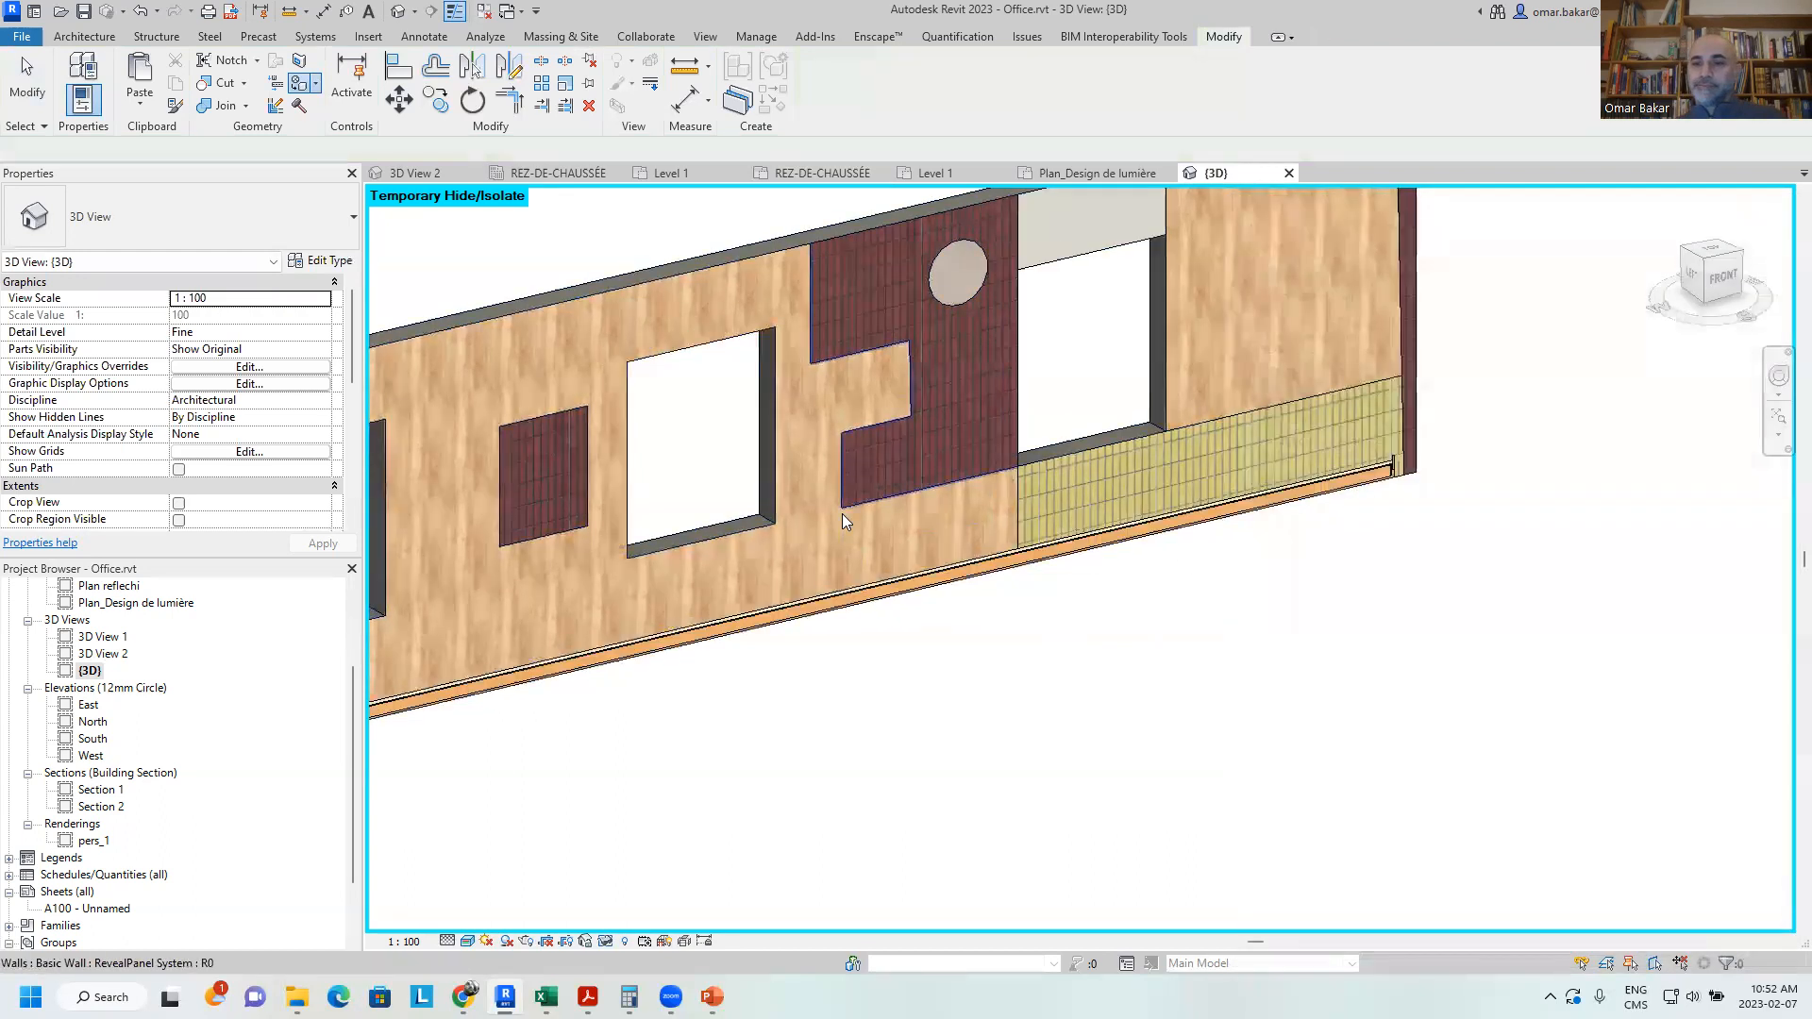
Start Split Face on the wood wall and sketch a vertical line from the end window's inner upper corner to the wall's upper edge
{"action": "middle_click_drag", "start_coordinate": [1020, 535], "coordinate": [914, 621]}
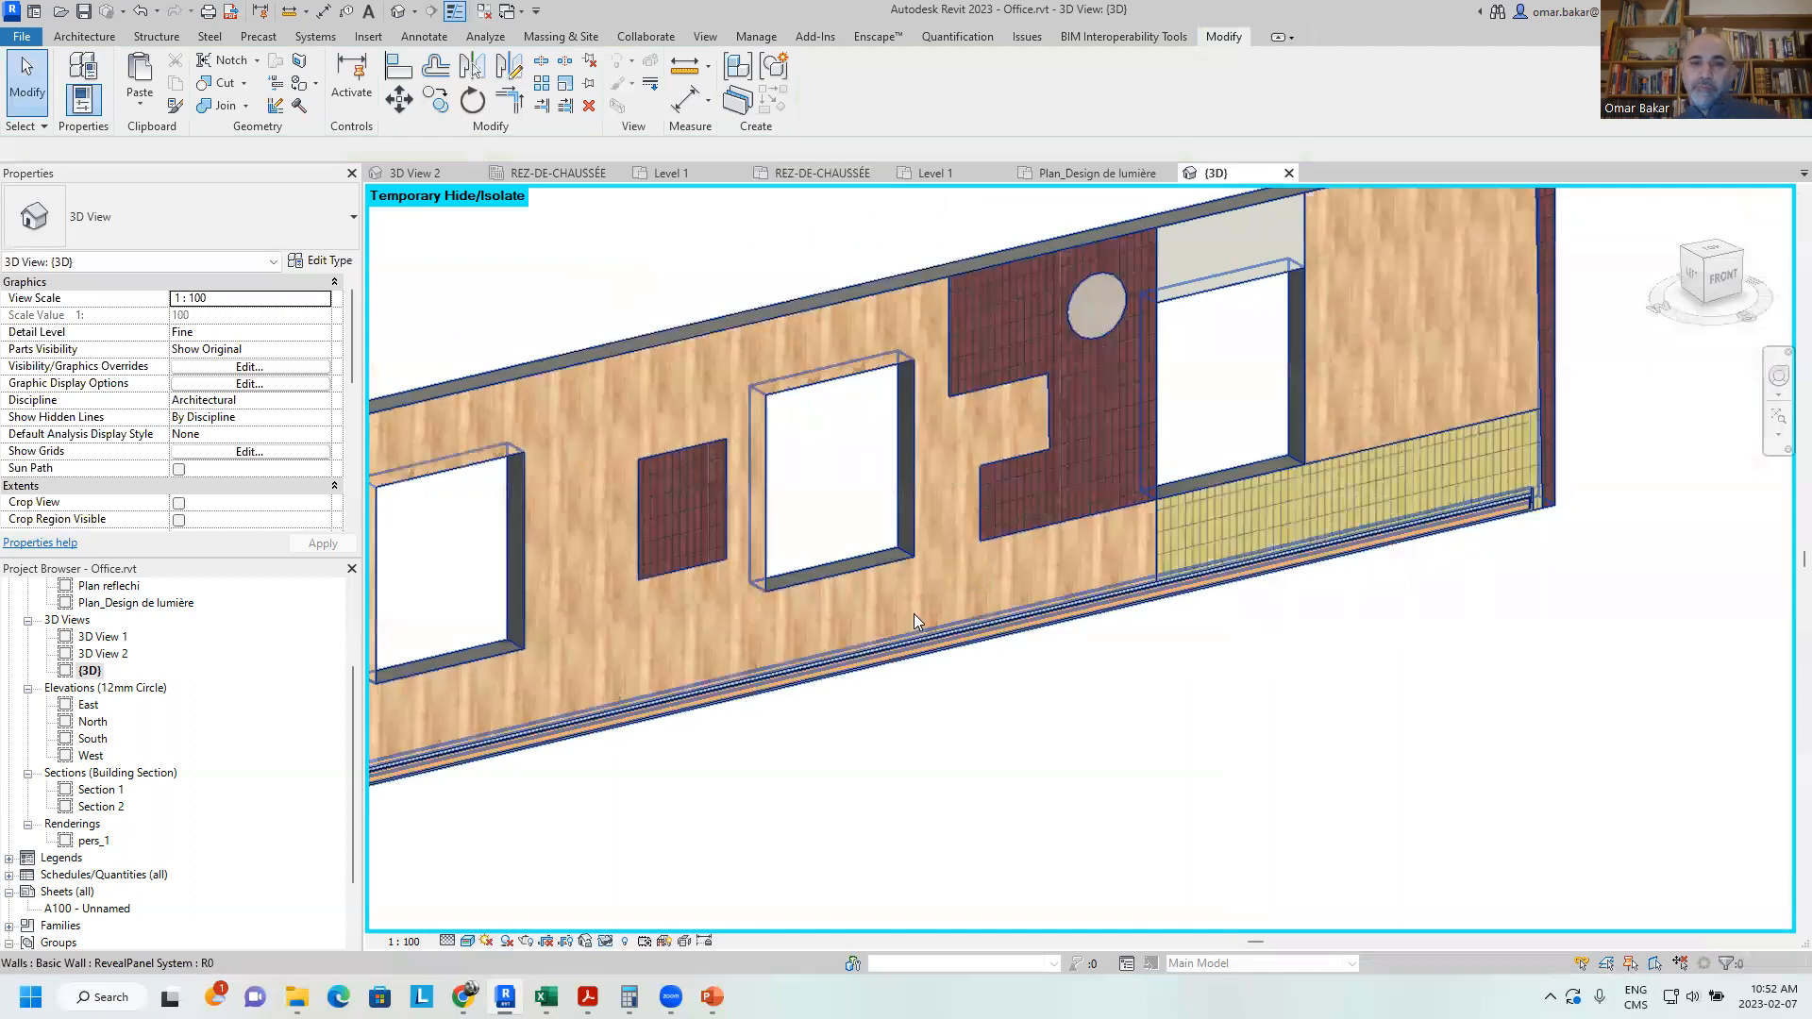
{"action": "middle_click_drag", "start_coordinate": [513, 534], "coordinate": [599, 502]}
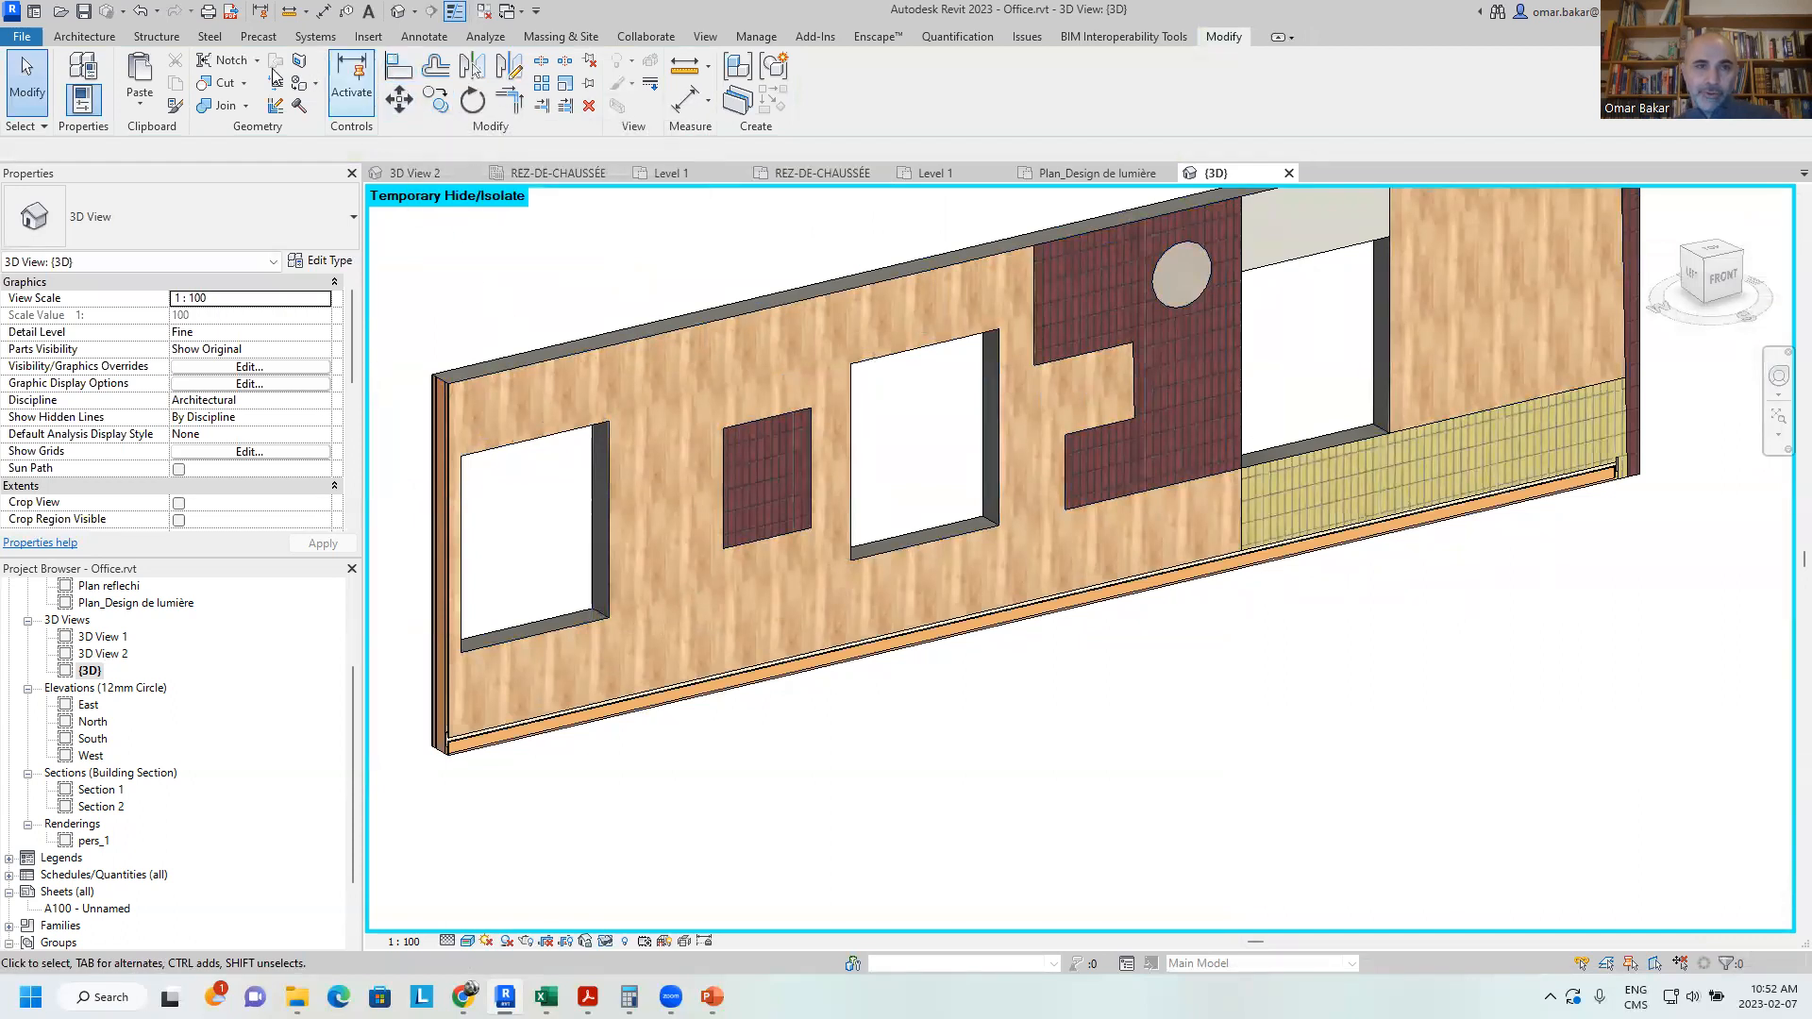
{"action": "left_click", "coordinate": [299, 59]}
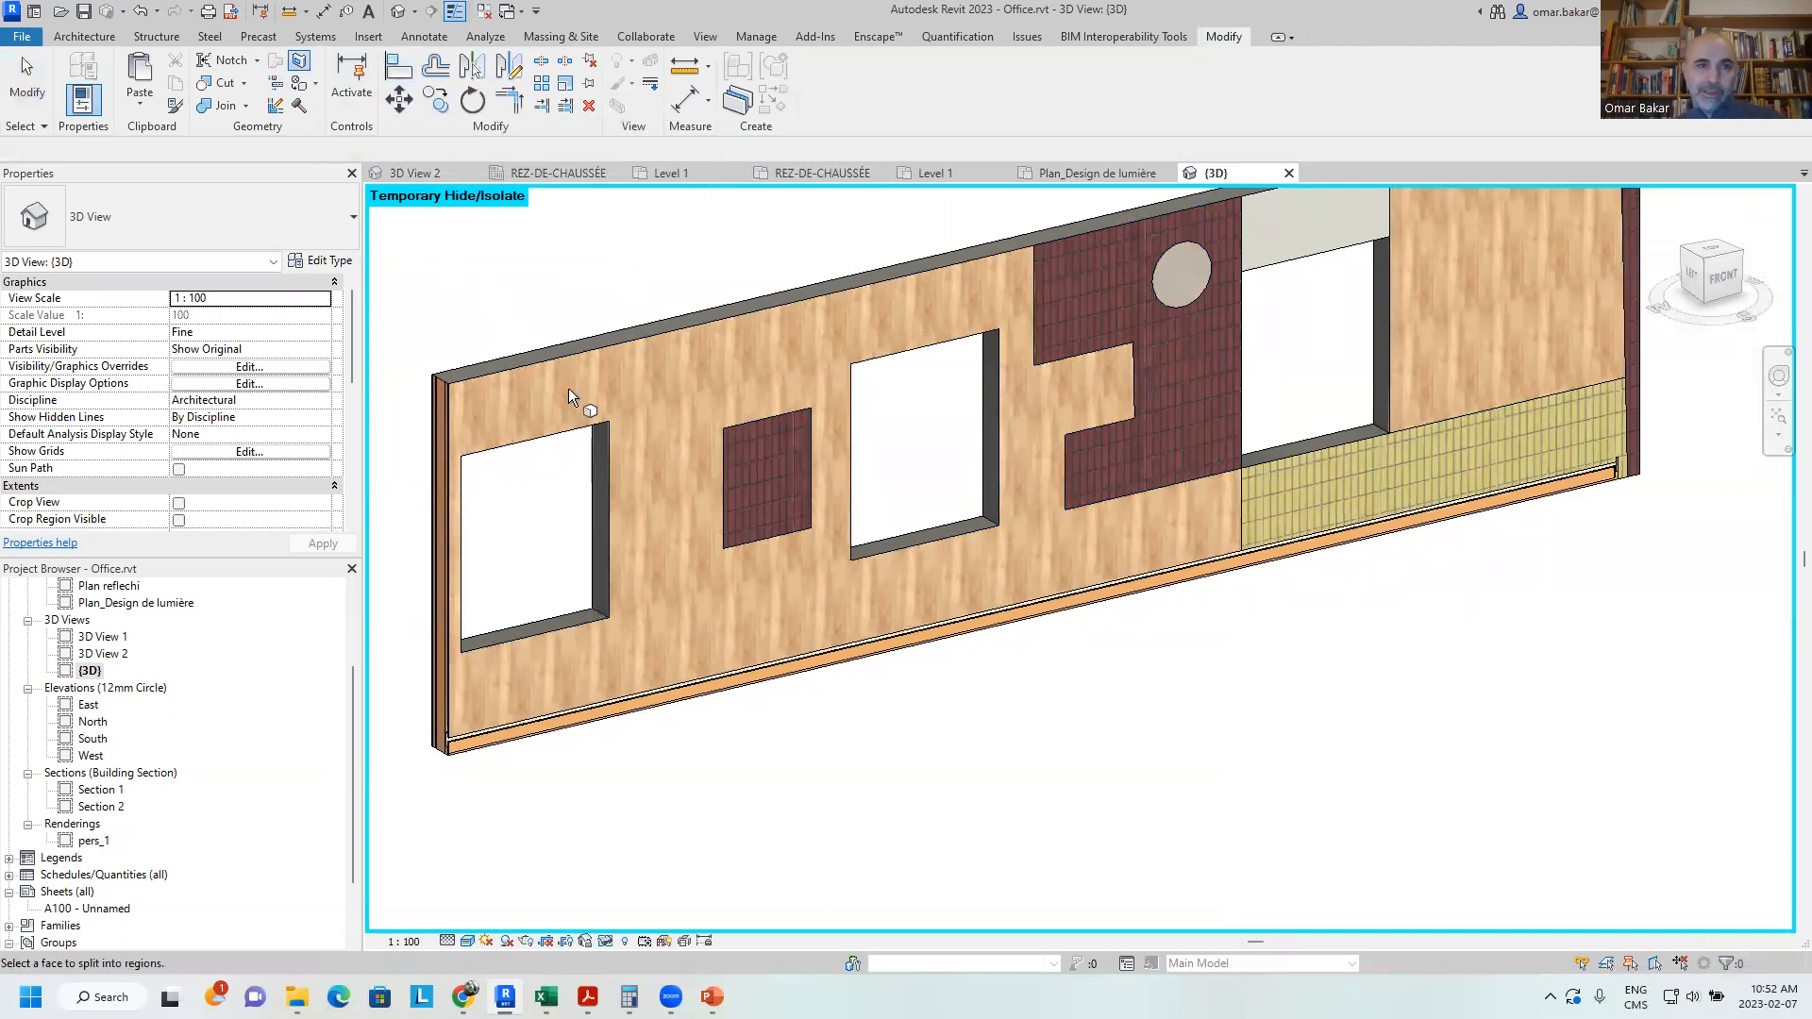
{"action": "left_click", "coordinate": [645, 410]}
{"action": "left_click", "coordinate": [849, 66]}
{"action": "left_click", "coordinate": [609, 421]}
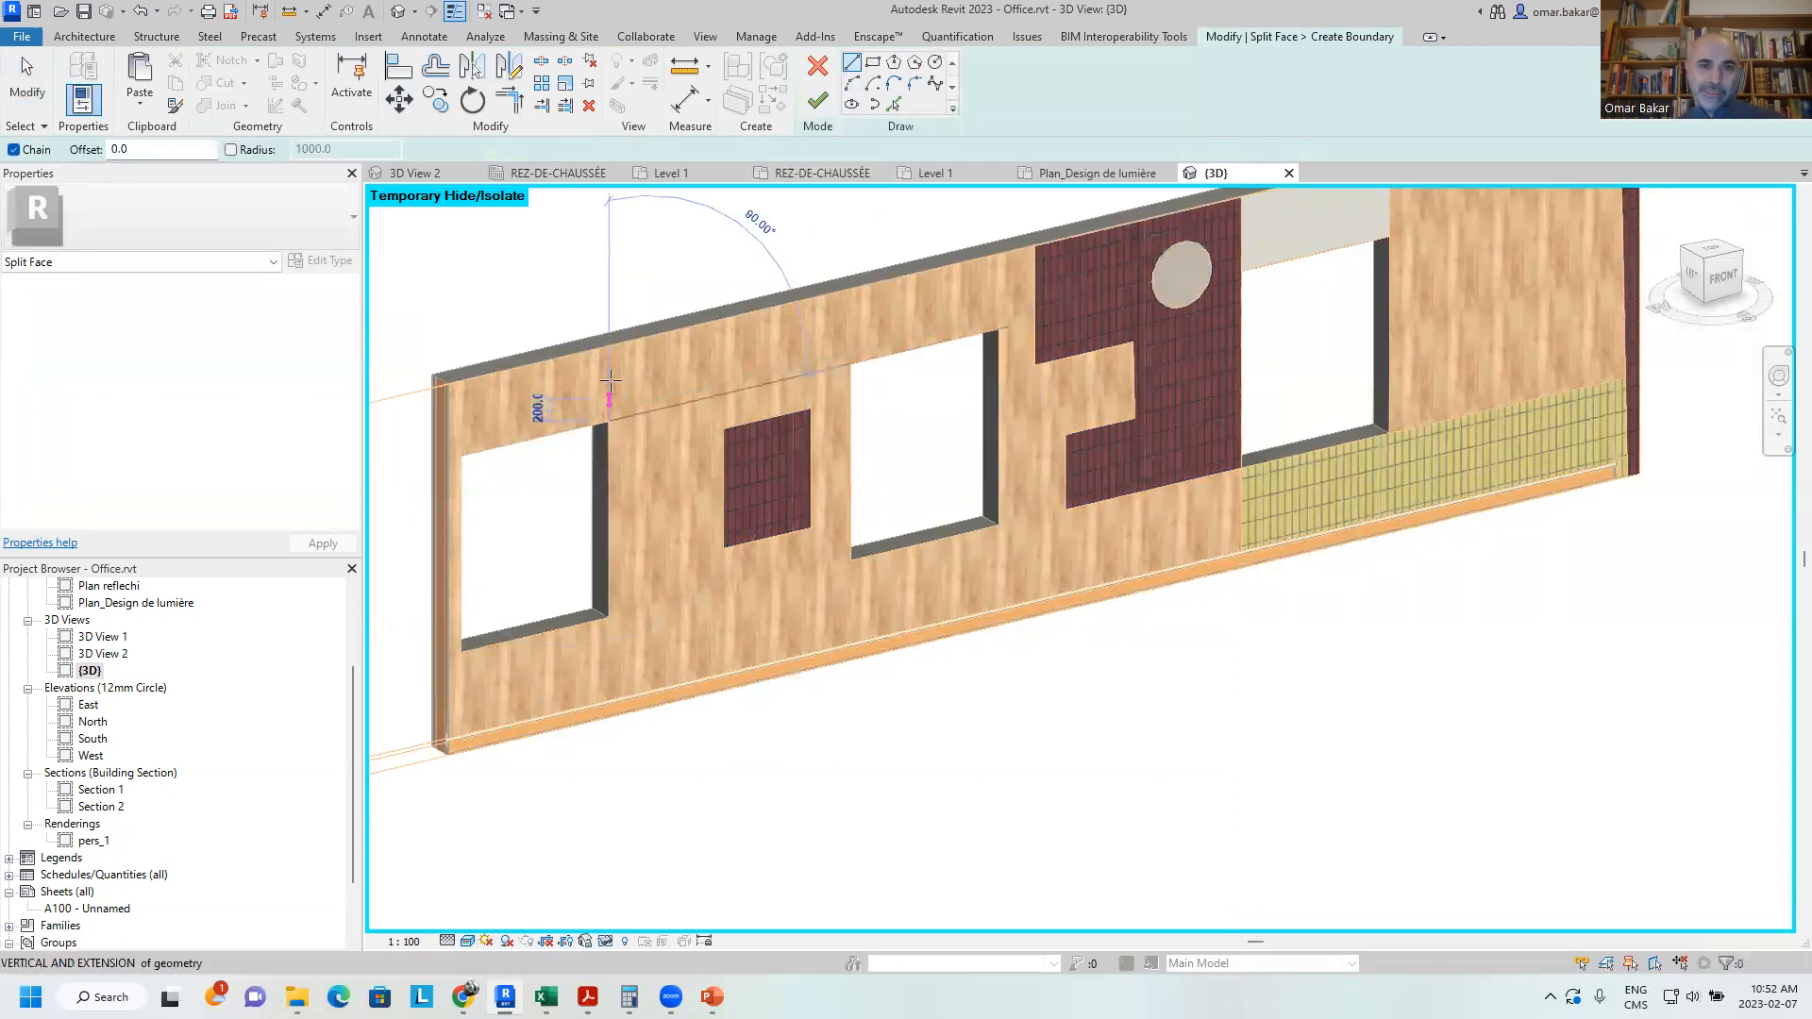
{"action": "left_click", "coordinate": [609, 347]}
{"action": "key", "text": "Escape"}
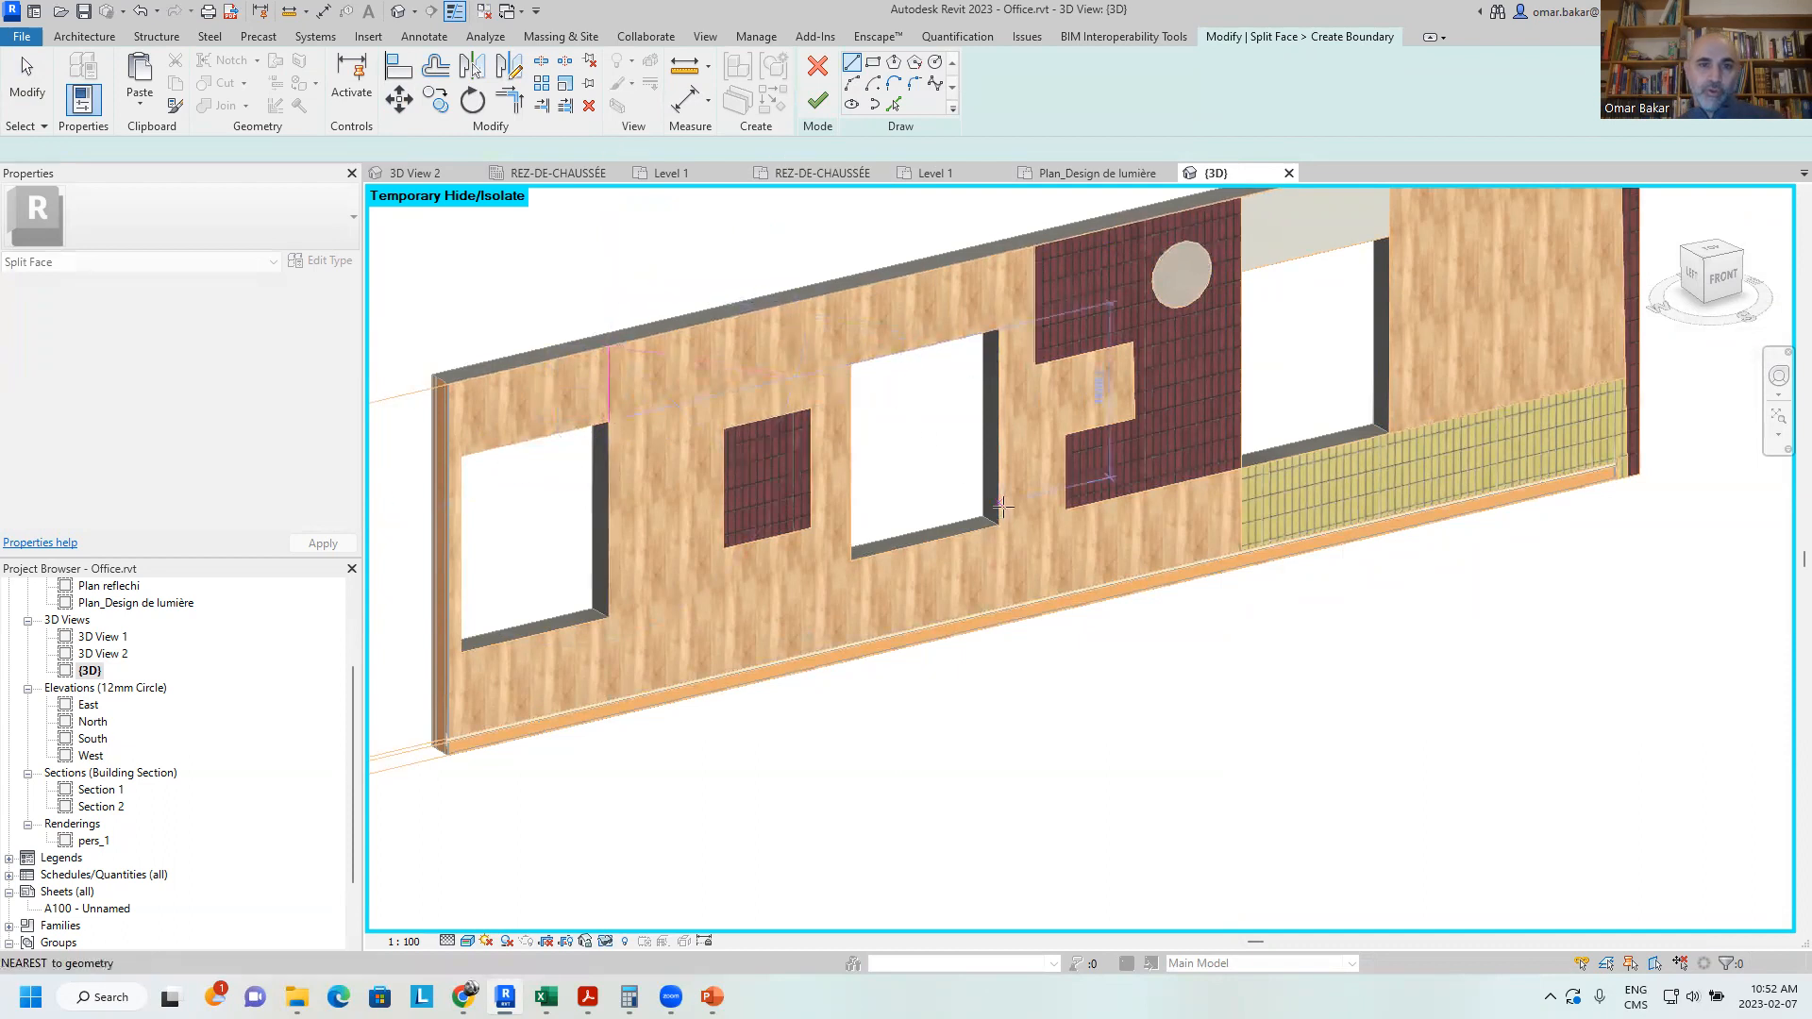
Sketch a horizontal line from the end window's outer upper corner to the face boundary beyond the wall end, and finish the Split Face sketch
{"action": "scroll", "coordinate": [461, 457], "scroll_direction": "up", "scroll_amount": 5}
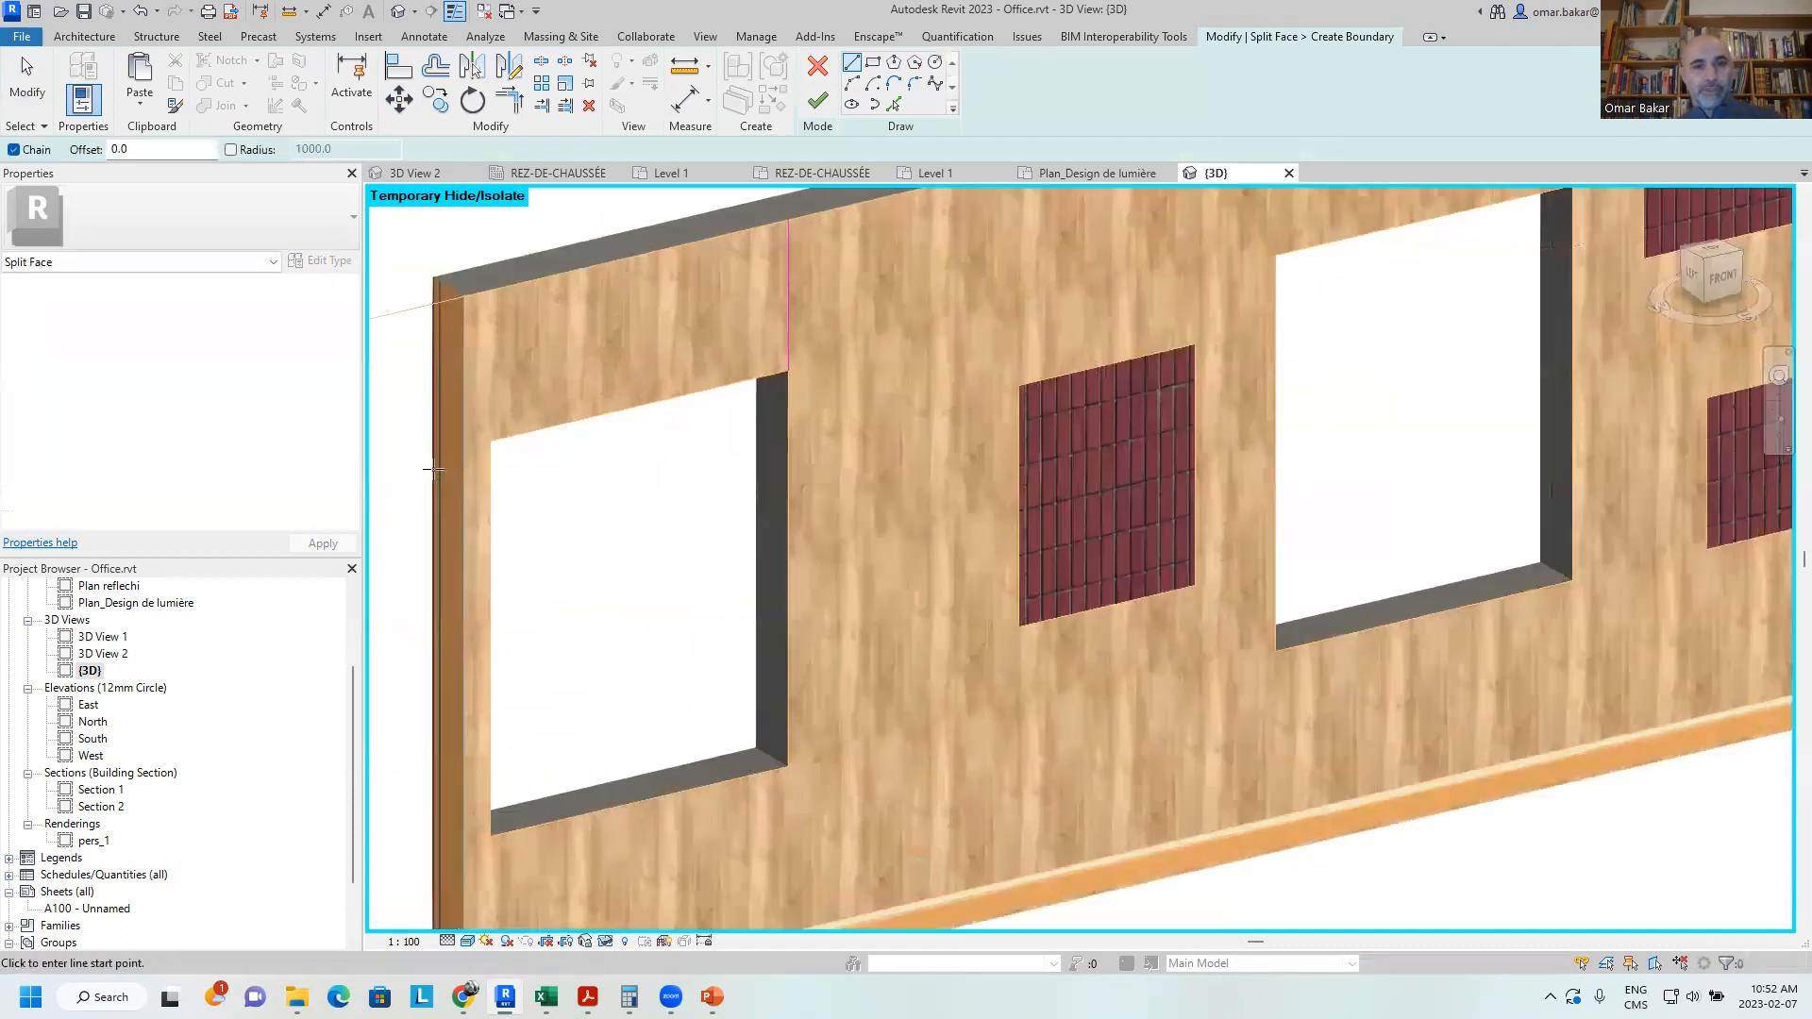
{"action": "left_click", "coordinate": [498, 435]}
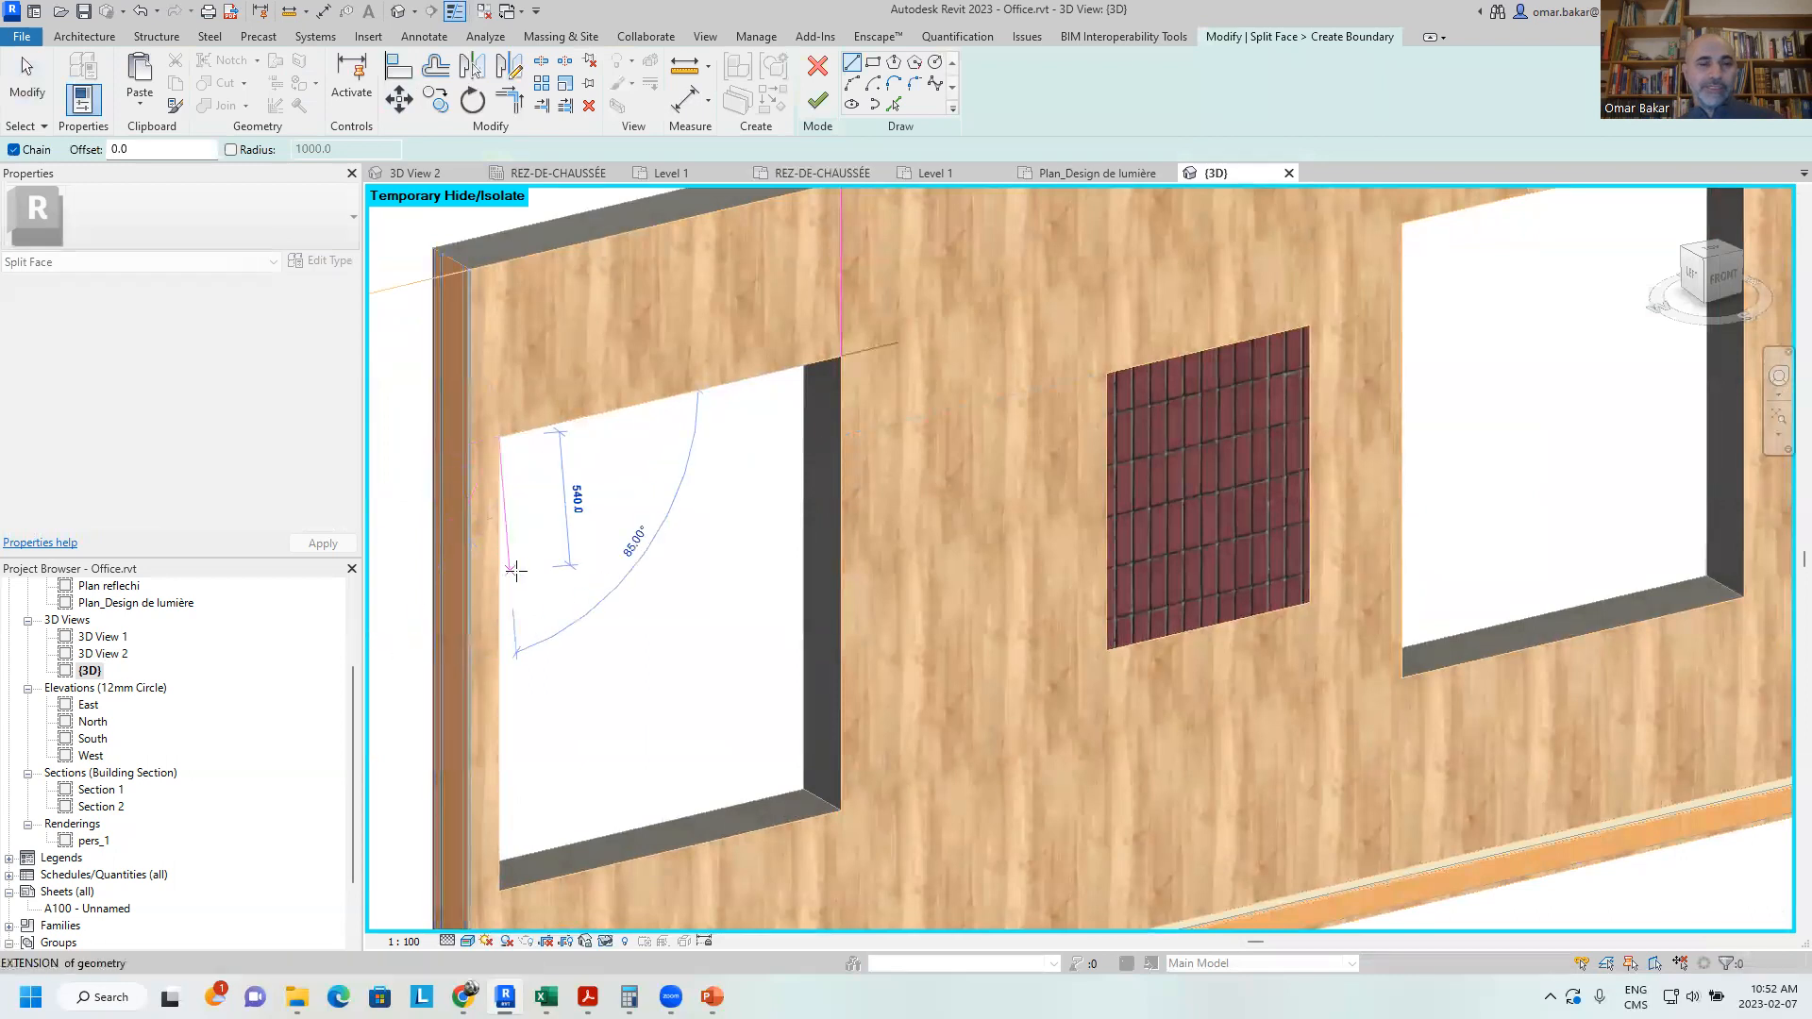
{"action": "scroll", "coordinate": [514, 557], "scroll_direction": "down", "scroll_amount": 2}
{"action": "middle_click_drag", "start_coordinate": [807, 508], "coordinate": [1276, 394]}
{"action": "scroll", "coordinate": [820, 467], "scroll_direction": "down", "scroll_amount": 1}
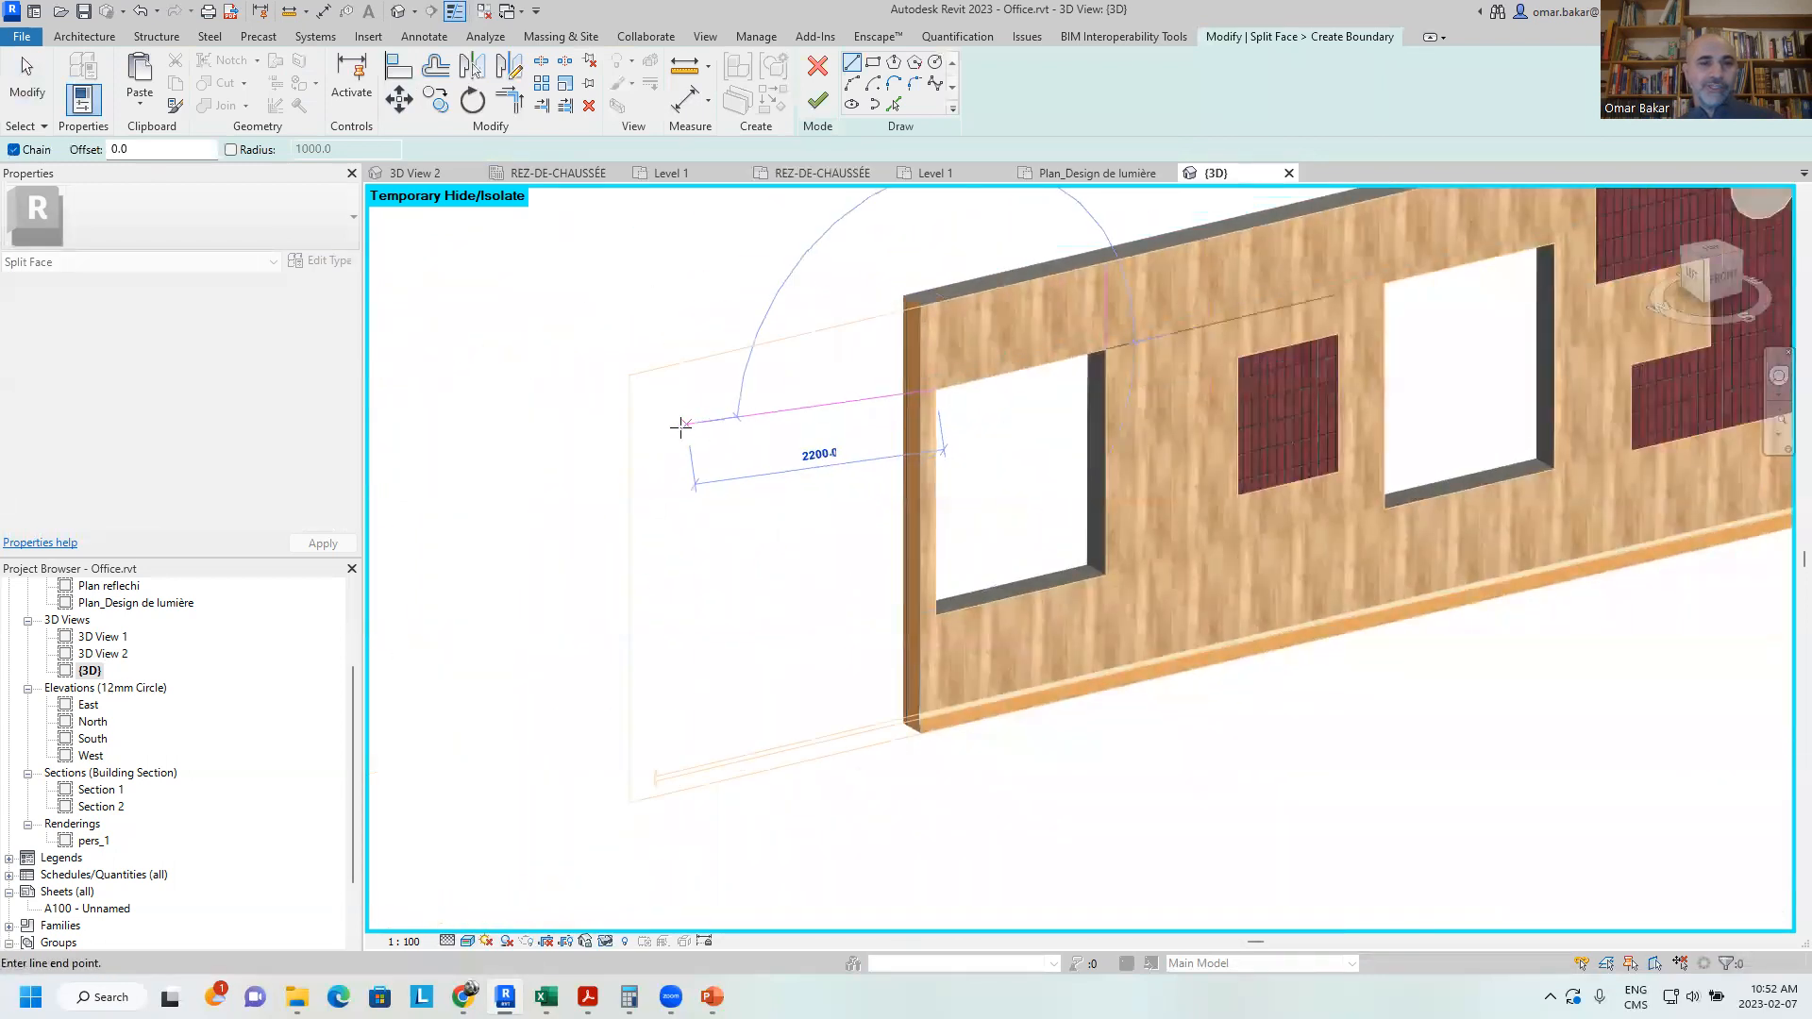
{"action": "left_click", "coordinate": [629, 461]}
{"action": "key", "text": "Escape"}
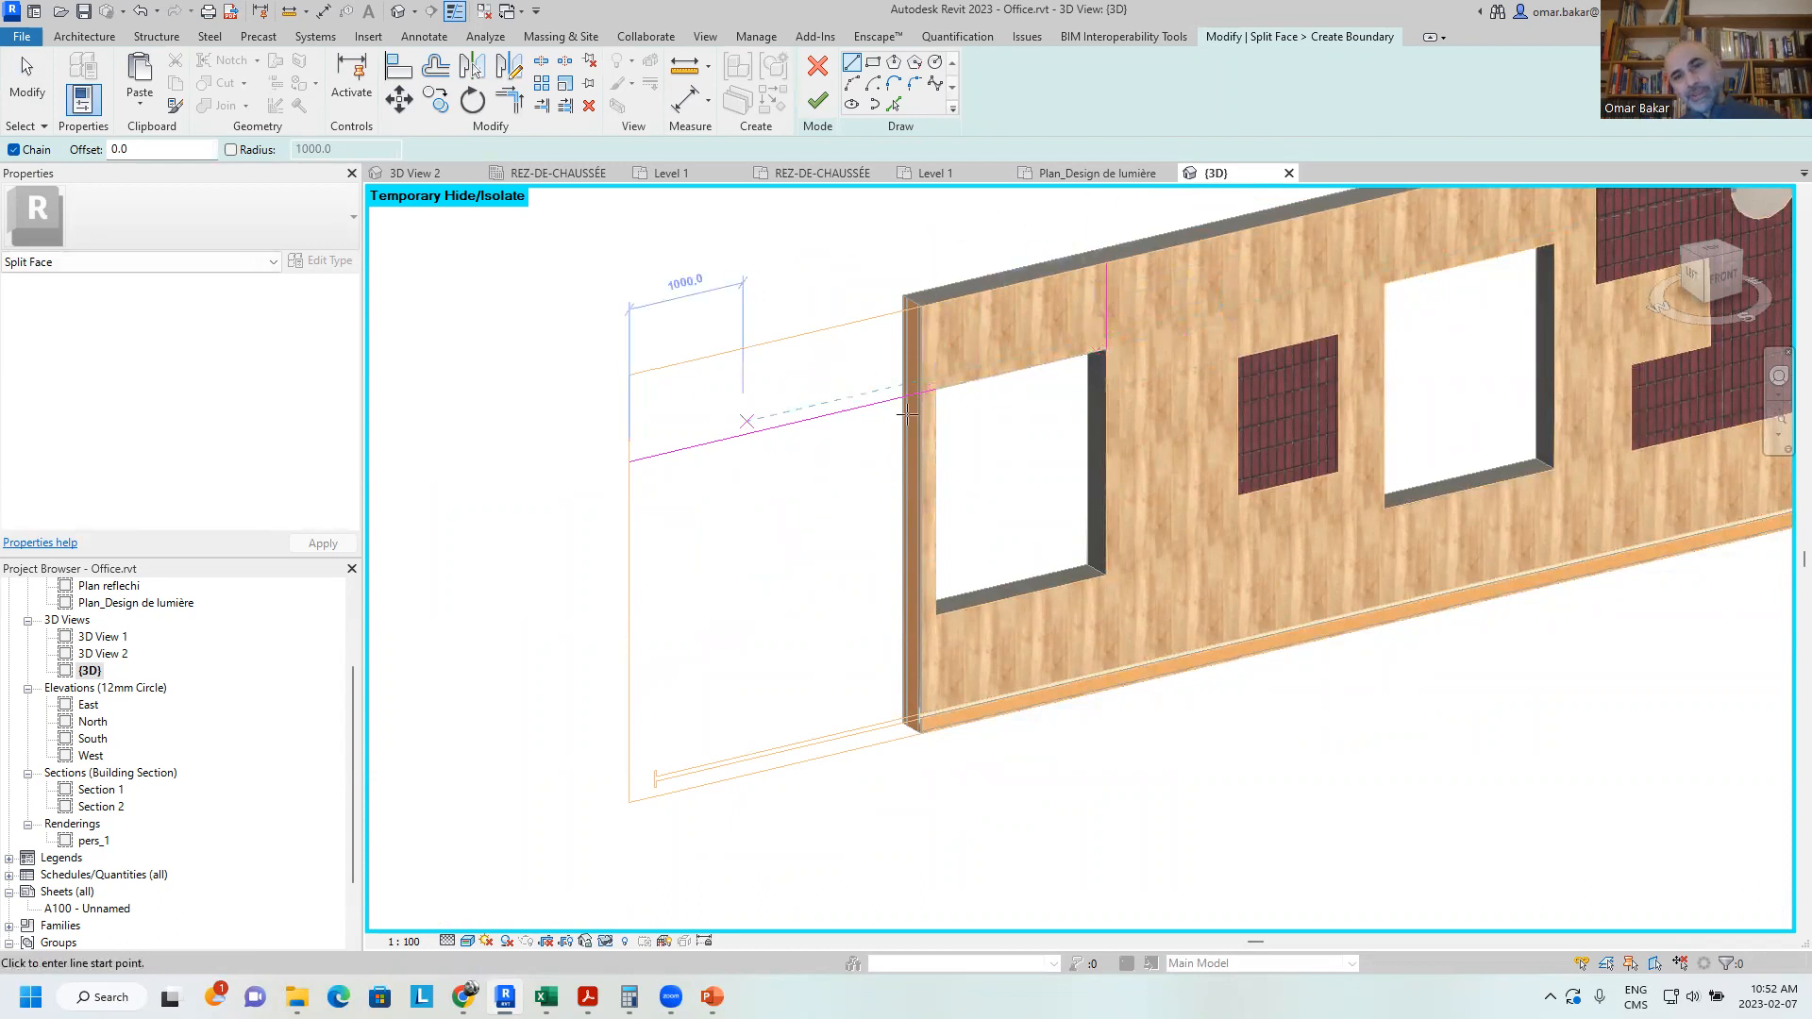
{"action": "scroll", "coordinate": [999, 372], "scroll_direction": "up", "scroll_amount": 5}
{"action": "scroll", "coordinate": [1000, 373], "scroll_direction": "up", "scroll_amount": 2}
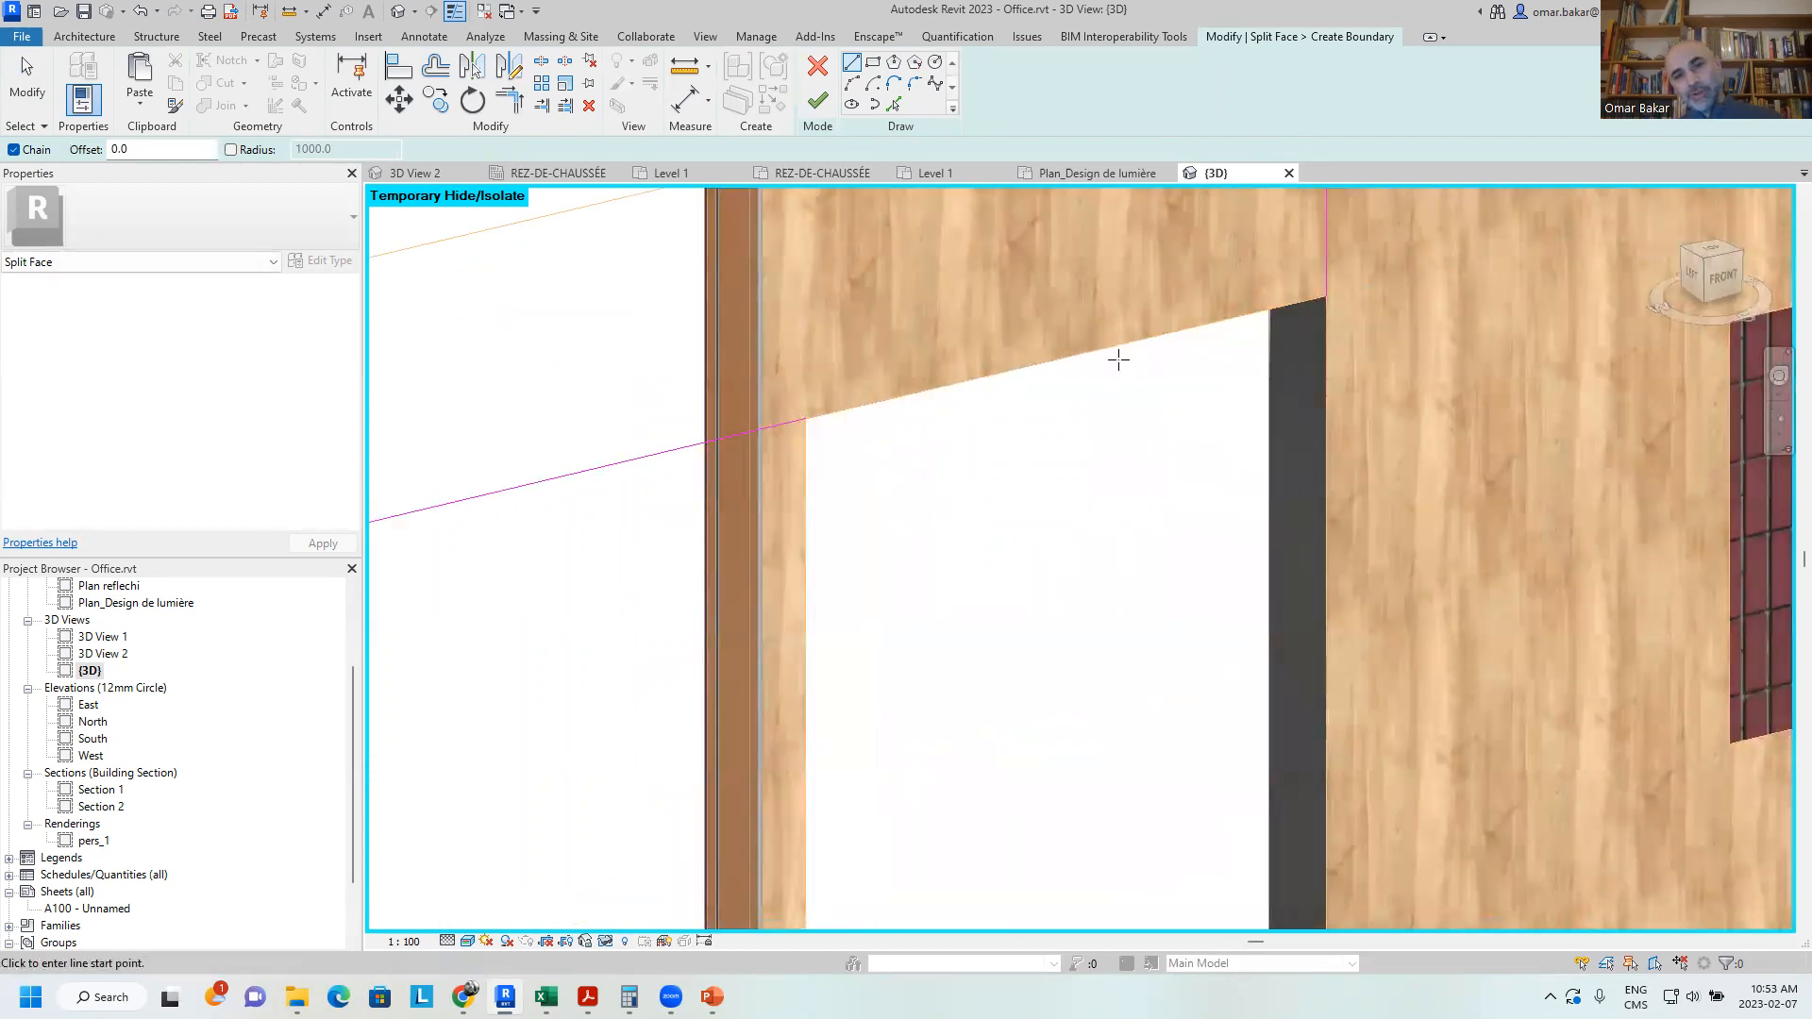
{"action": "scroll", "coordinate": [1071, 398], "scroll_direction": "down", "scroll_amount": 5}
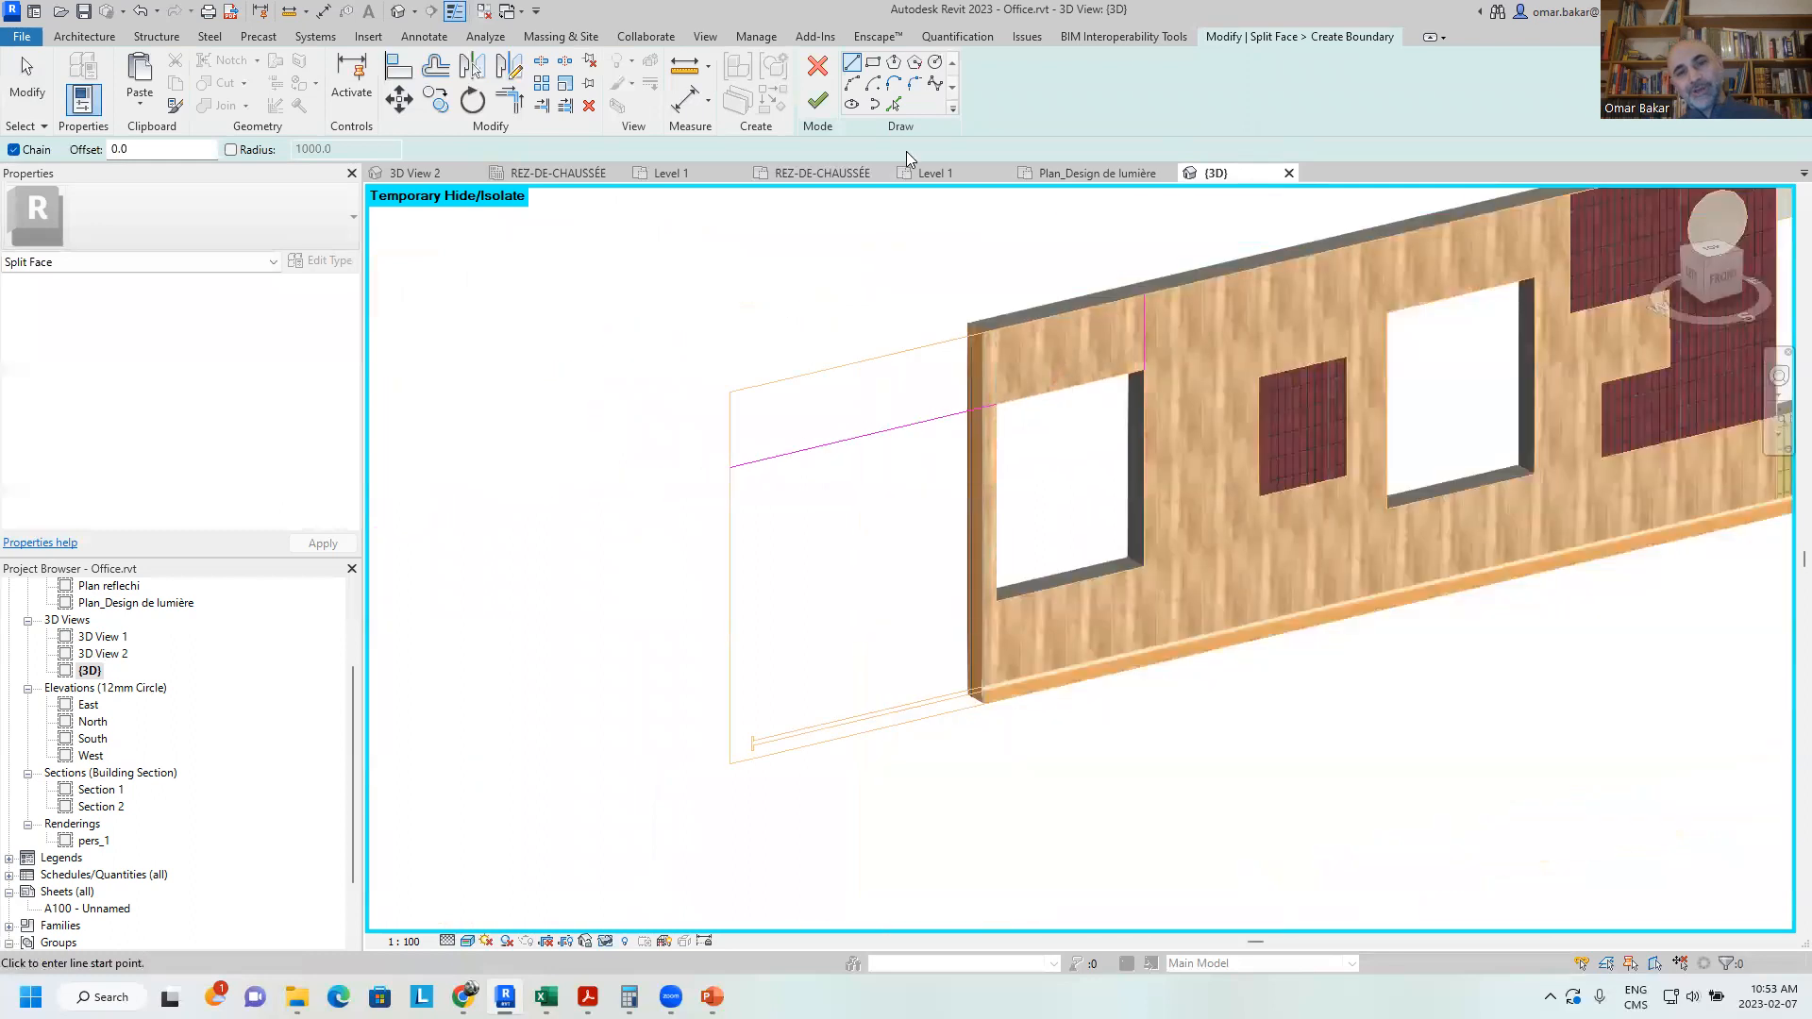
{"action": "left_click", "coordinate": [817, 99]}
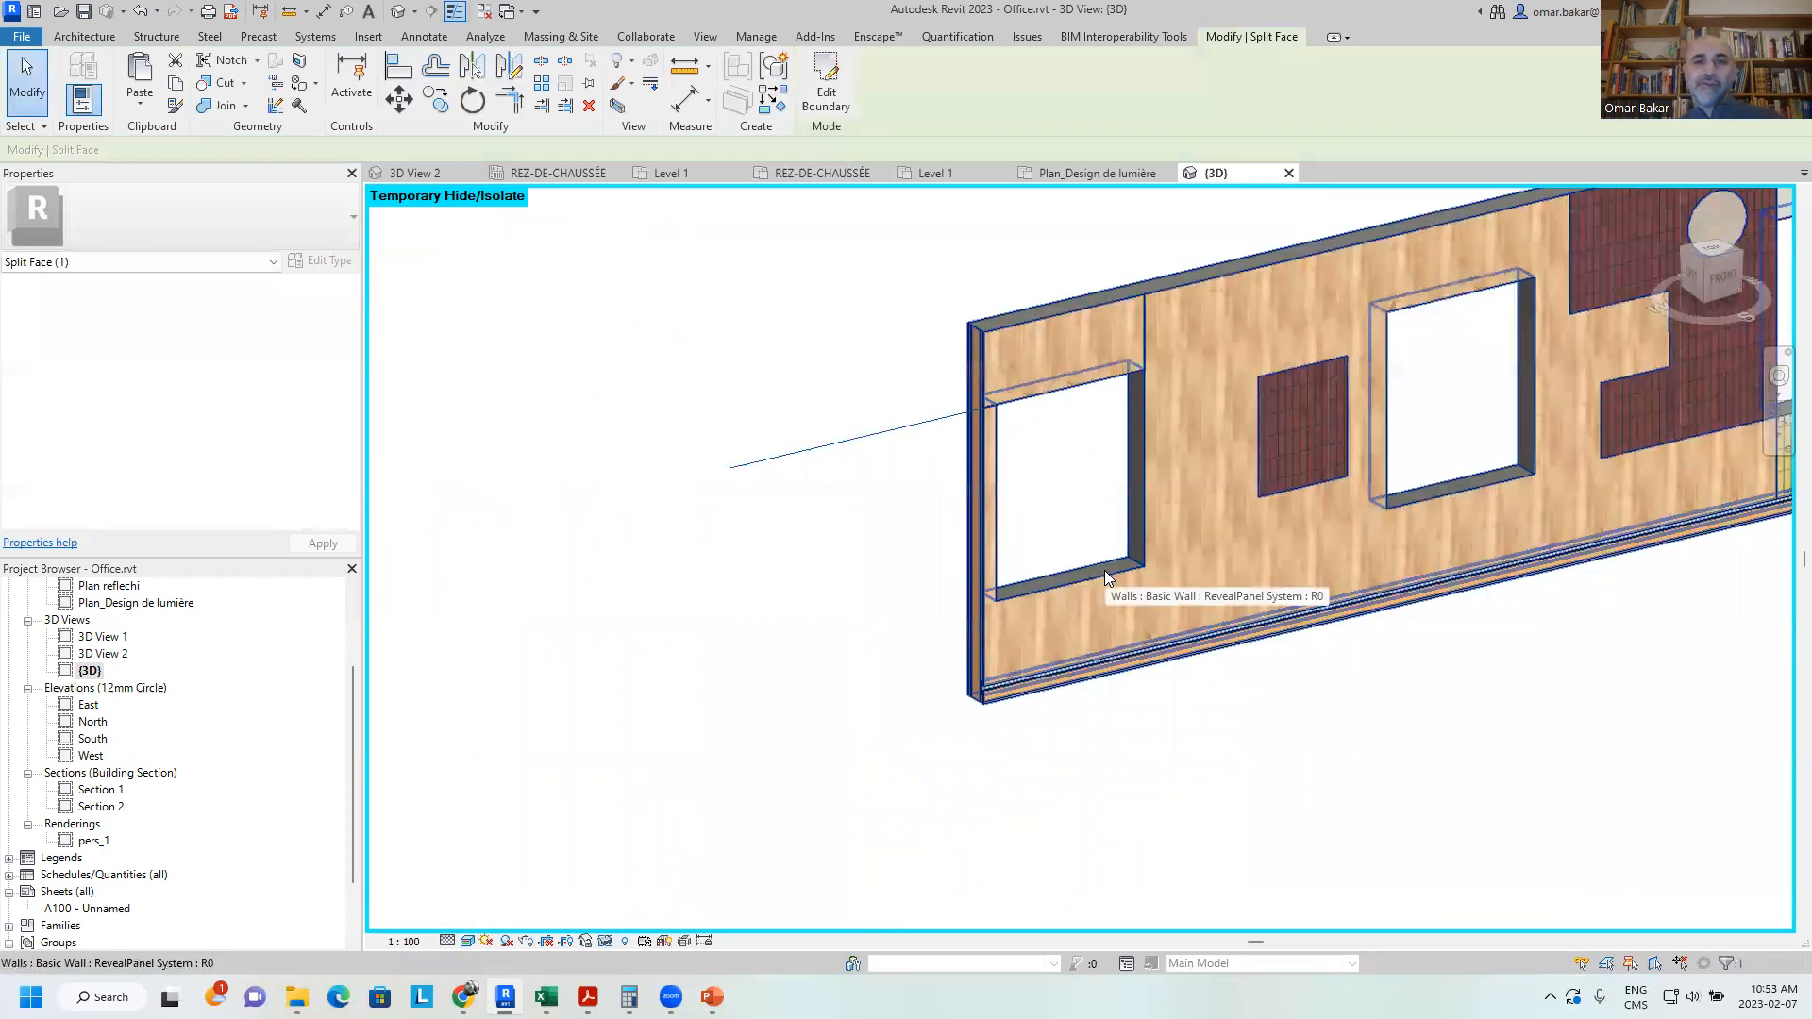
{"action": "middle_click_drag", "start_coordinate": [1225, 527], "coordinate": [1059, 556]}
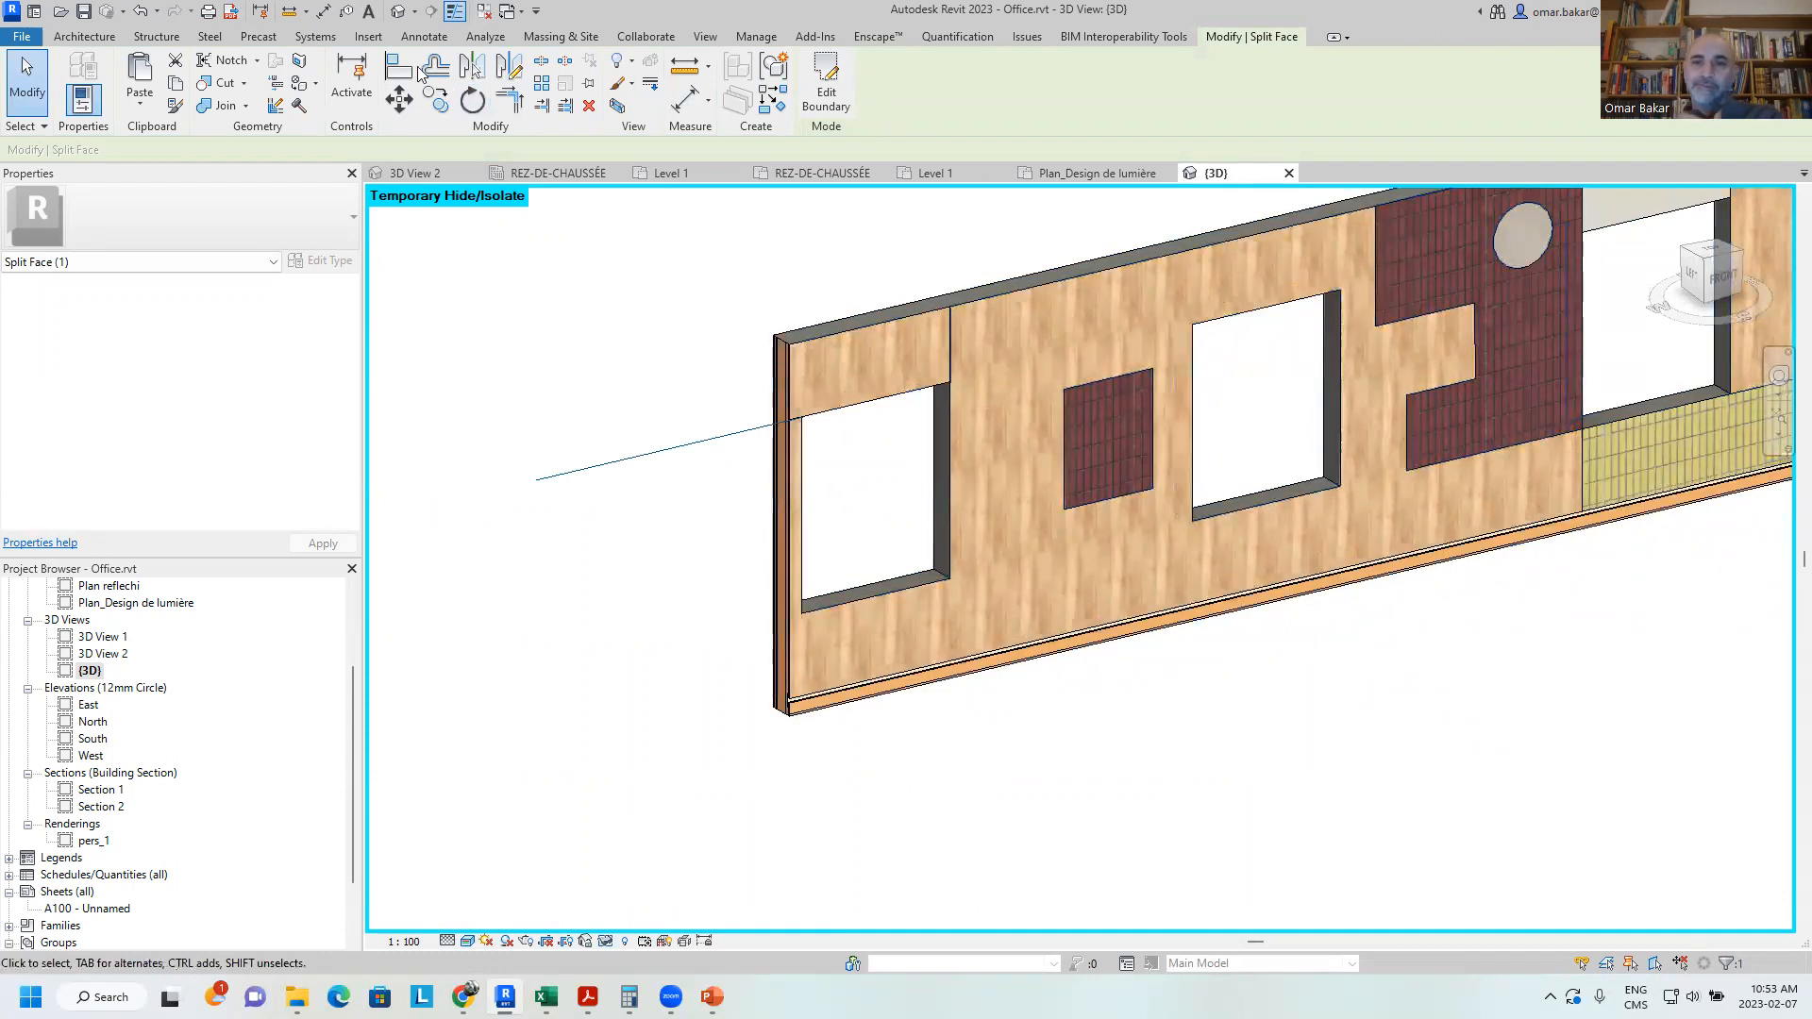
Start Split Face on the wood wall and sketch an arc from the middle window's upper left corner to the wall's upper edge
{"action": "left_click", "coordinate": [299, 60]}
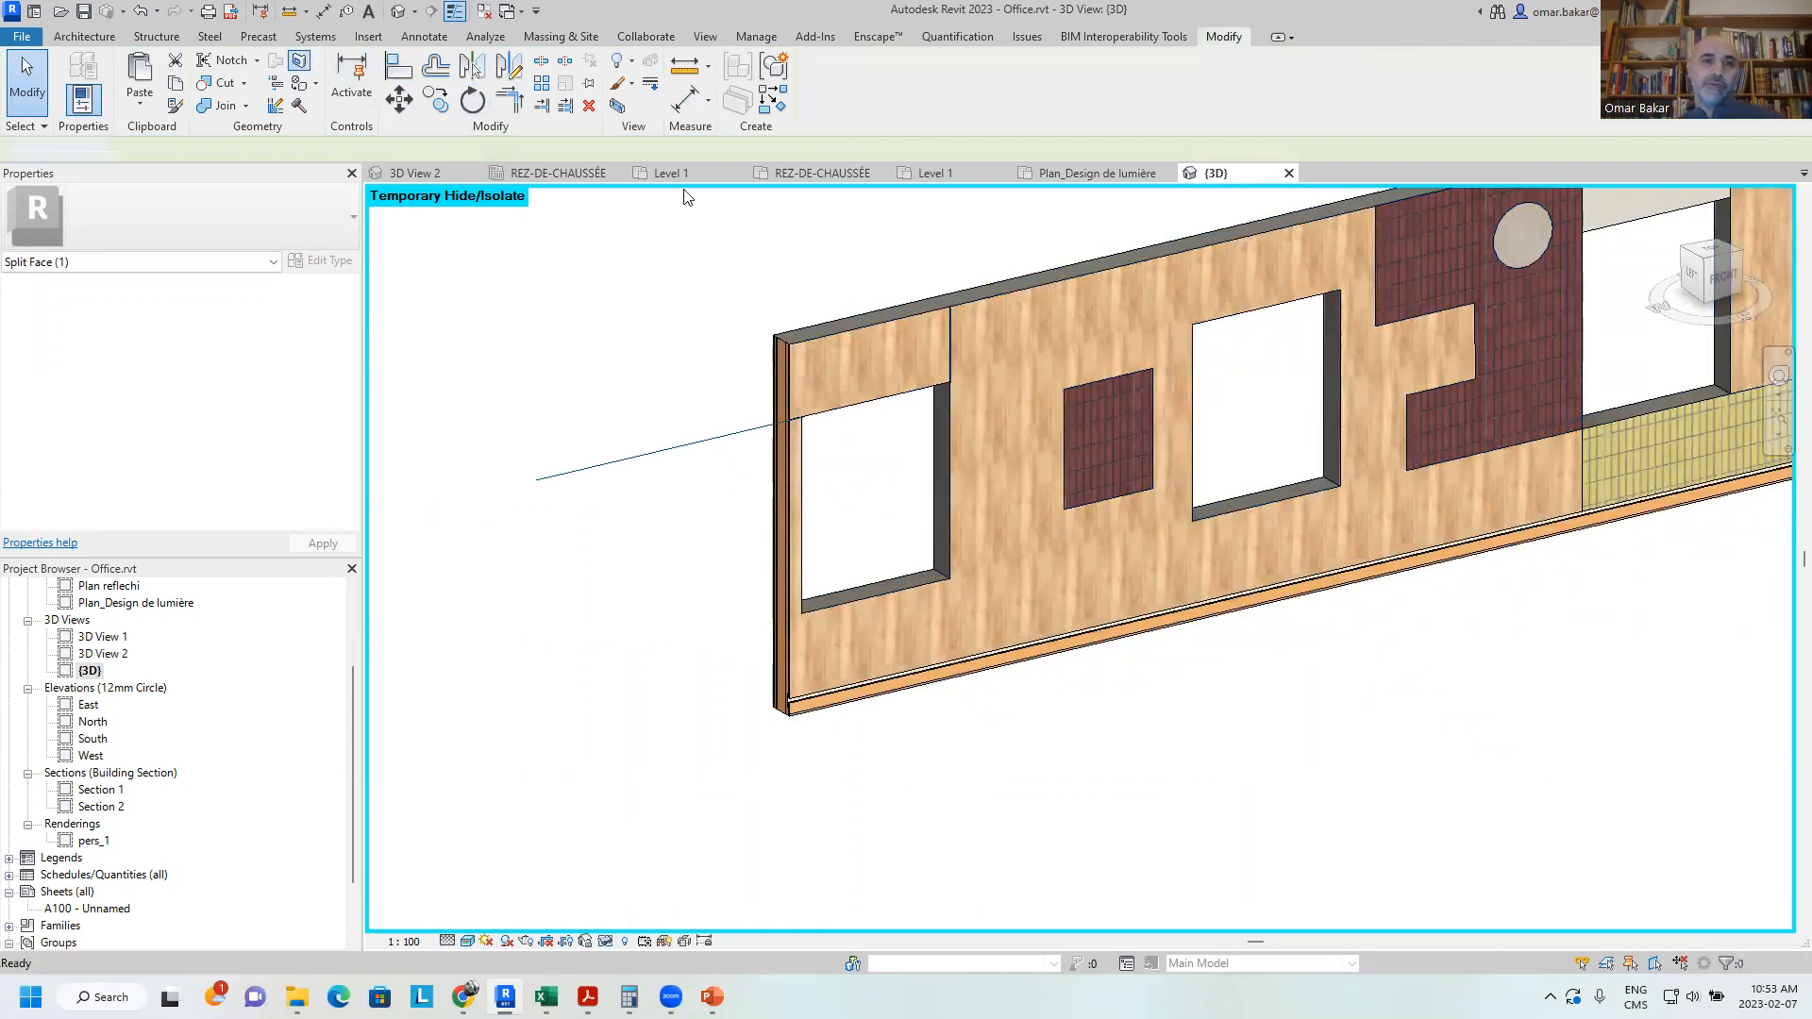
{"action": "left_click", "coordinate": [1255, 478]}
{"action": "scroll", "coordinate": [1283, 424], "scroll_direction": "up", "scroll_amount": 3}
{"action": "mouse_move", "coordinate": [1271, 365]}
{"action": "middle_mouse_down"}
{"action": "mouse_move", "coordinate": [1140, 486]}
{"action": "mouse_move", "coordinate": [1081, 500]}
{"action": "middle_mouse_up"}
{"action": "left_click", "coordinate": [851, 84]}
{"action": "left_click", "coordinate": [983, 407]}
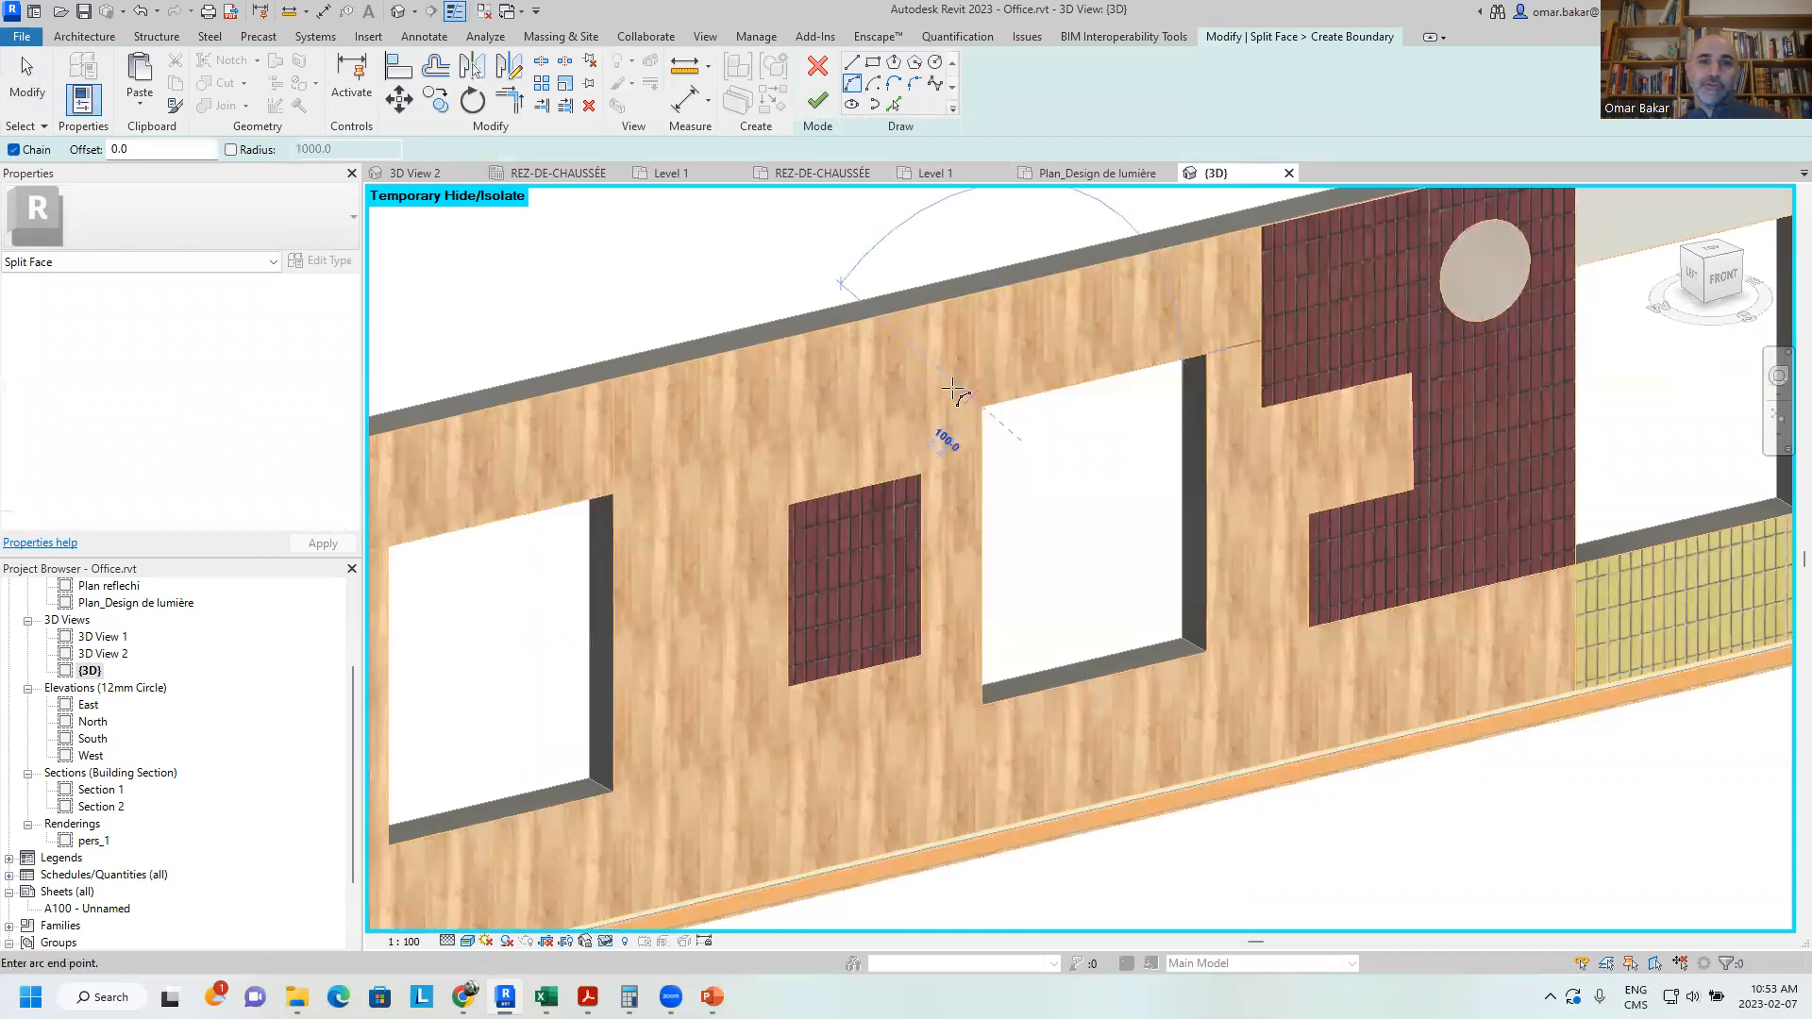
{"action": "left_click", "coordinate": [878, 323]}
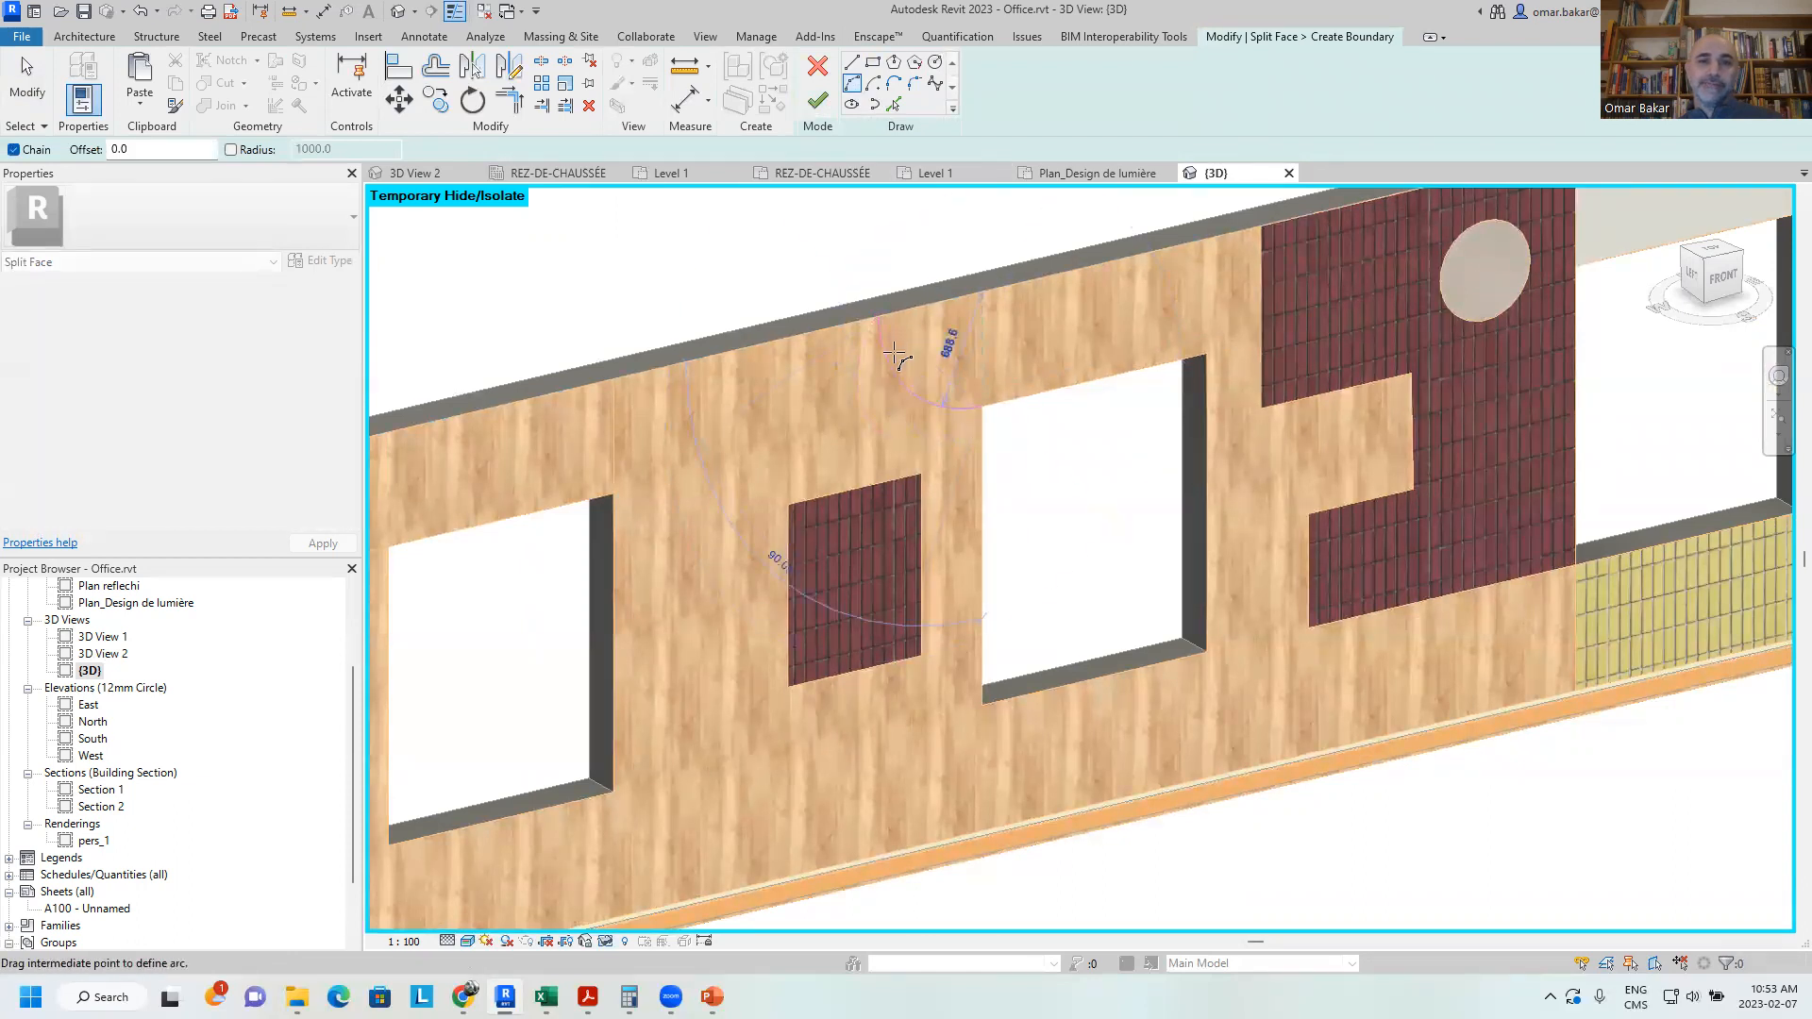
{"action": "left_click", "coordinate": [893, 353]}
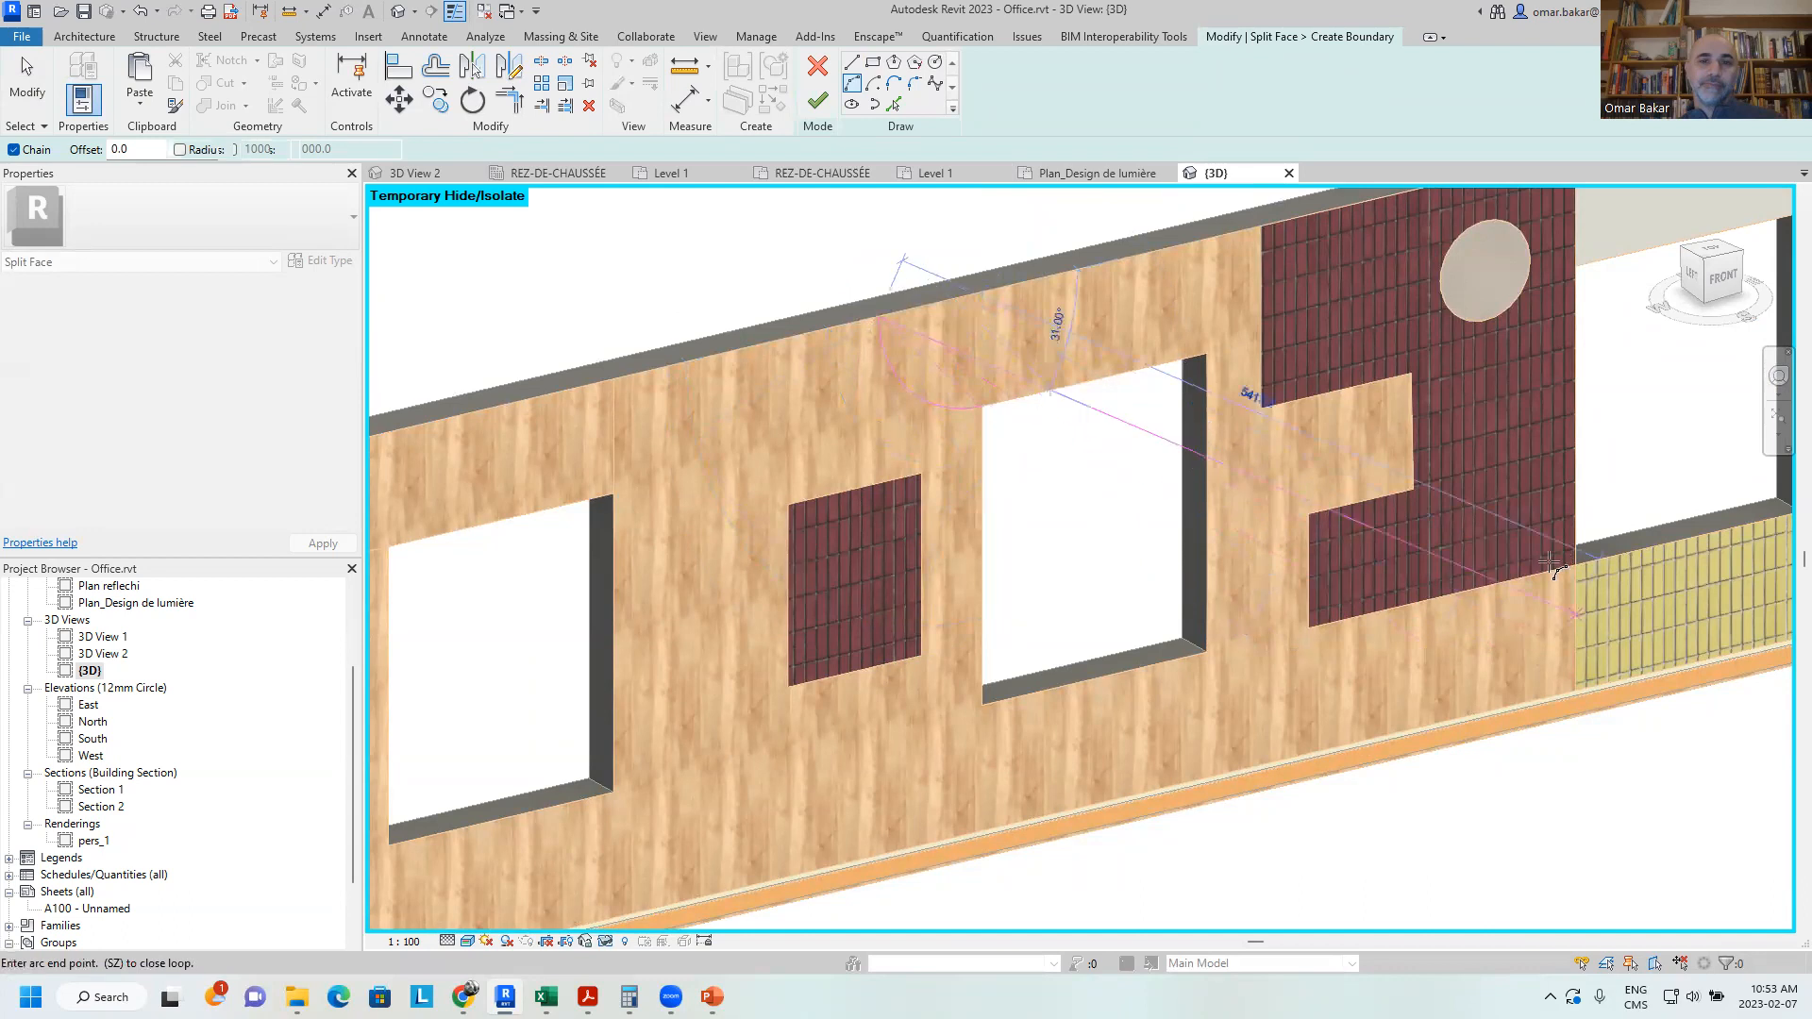
{"action": "key", "text": "Escape"}
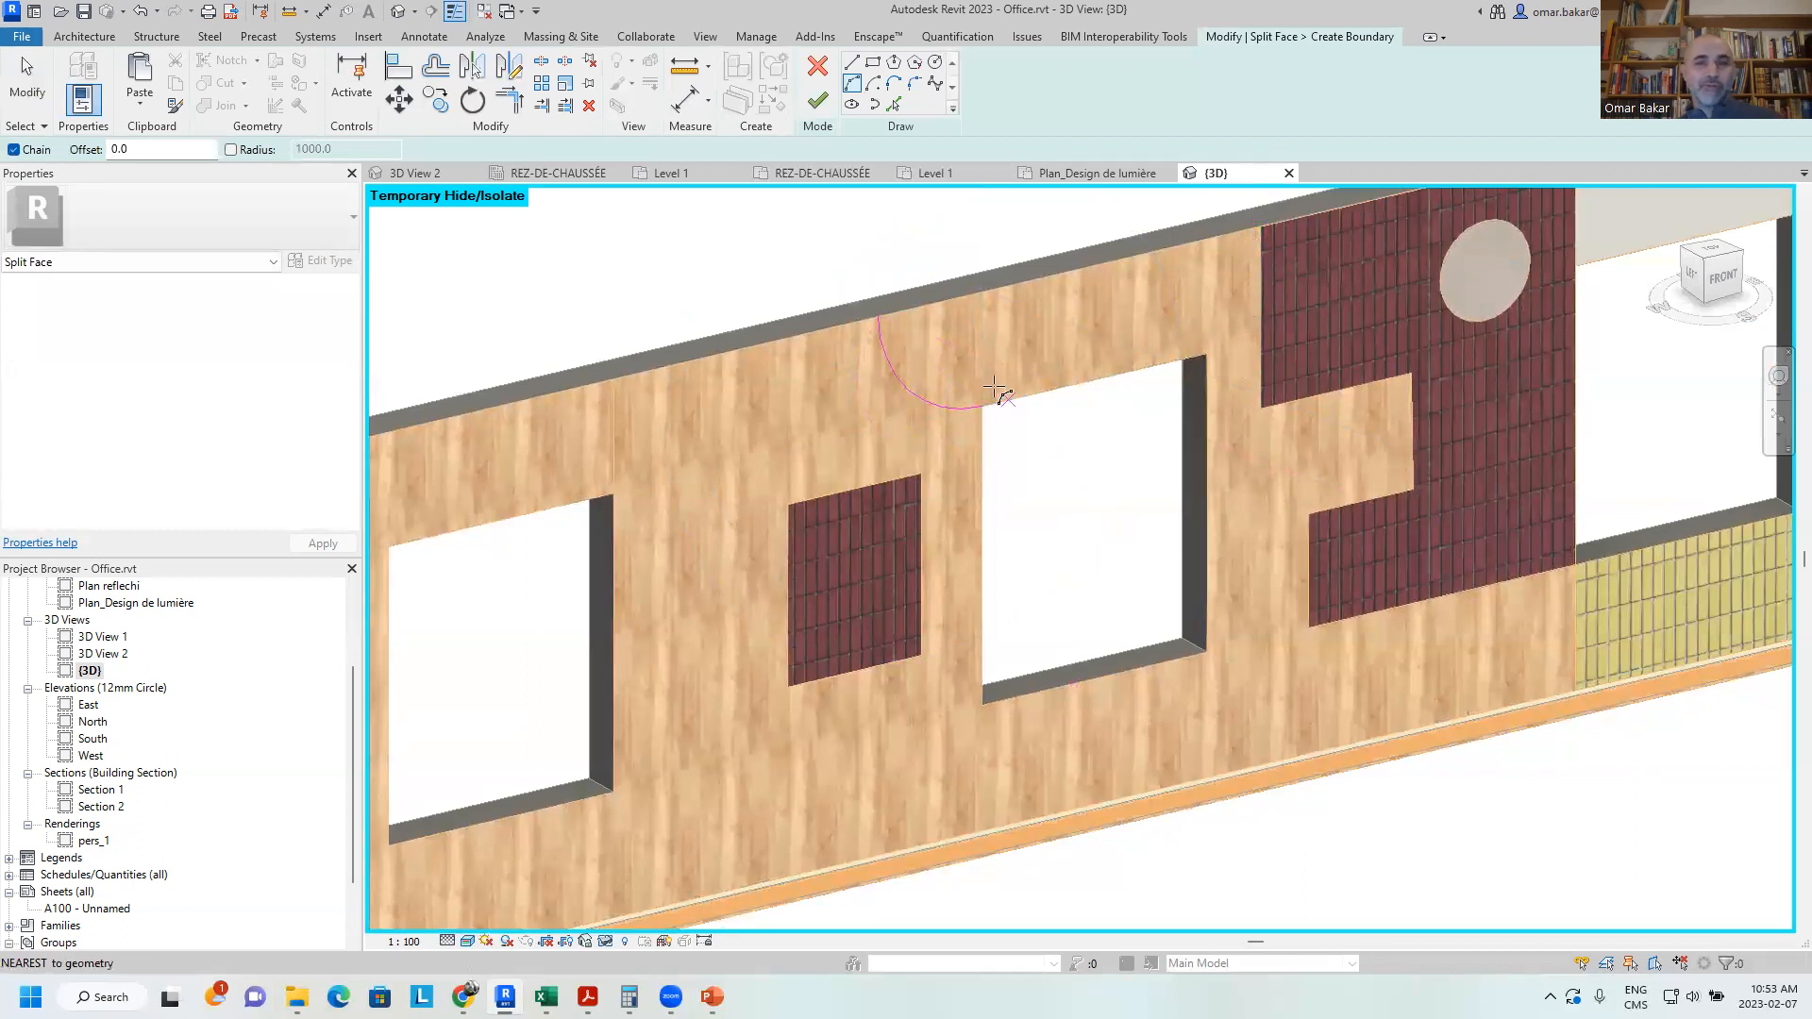
Sketch a second arc from the middle window's lower left corner to the wall's lower edge, and finish the Split Face sketch
{"action": "left_click", "coordinate": [981, 706]}
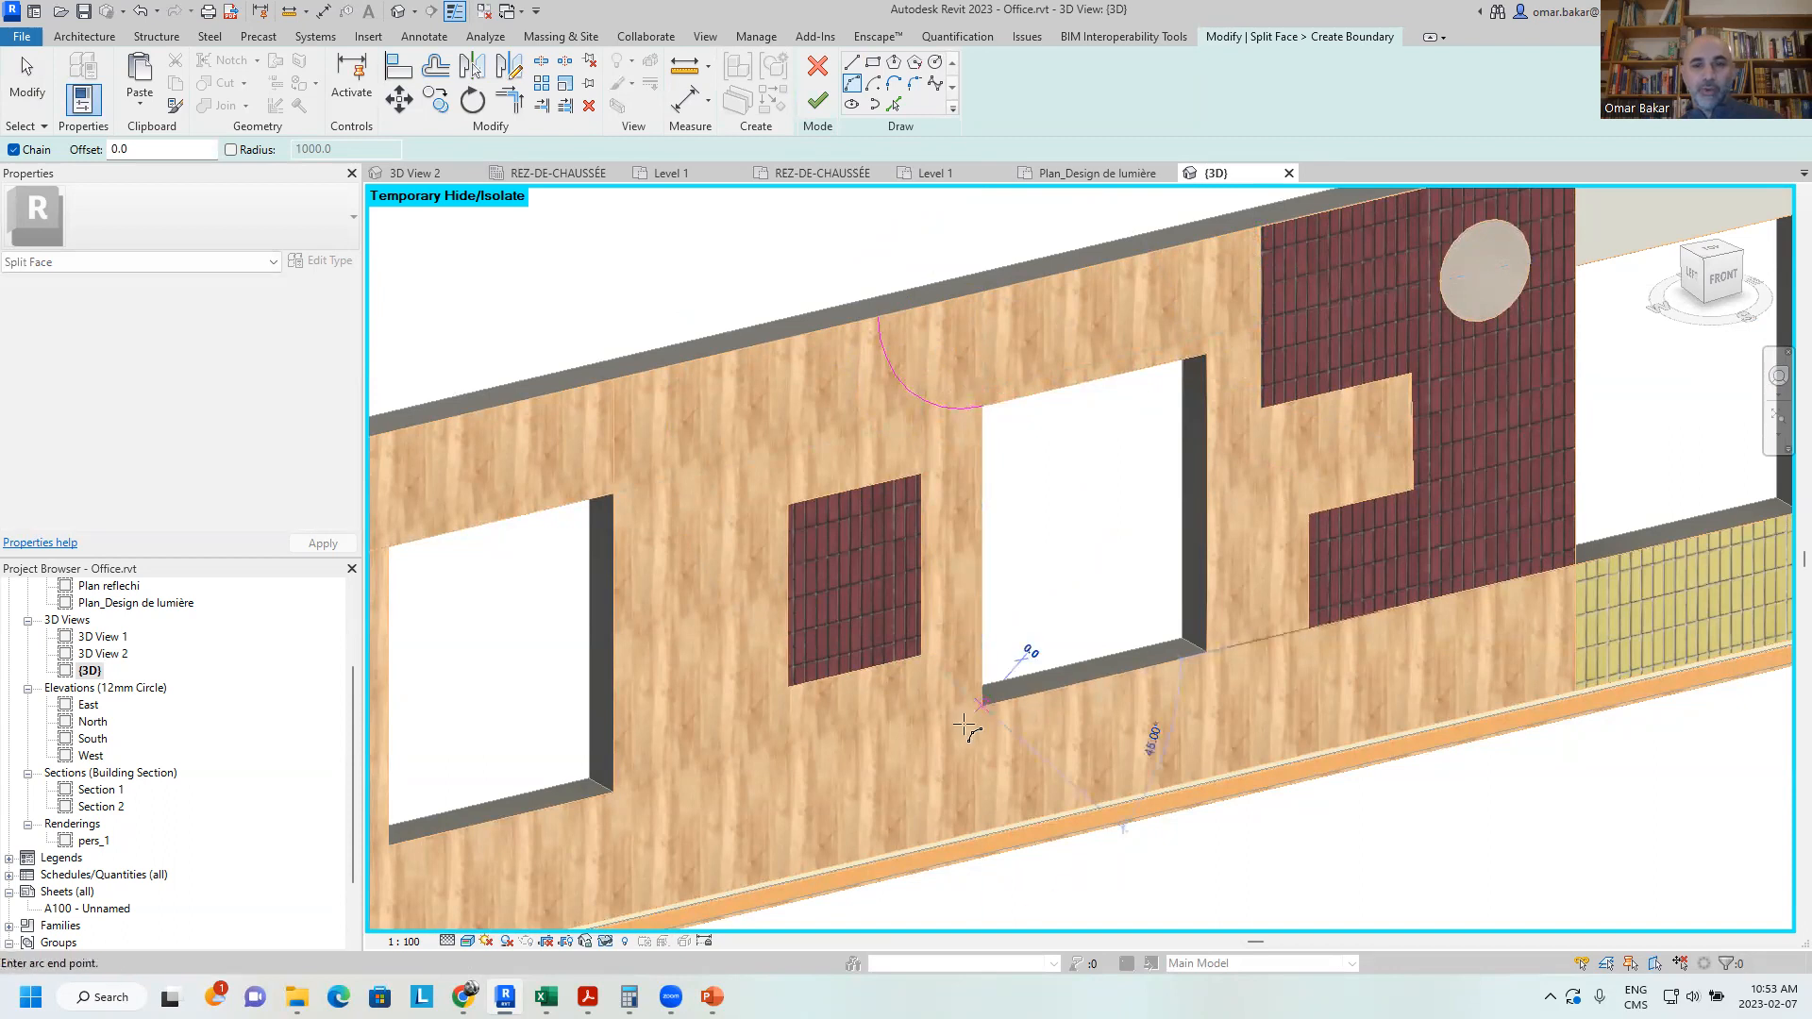
{"action": "left_click", "coordinate": [902, 847]}
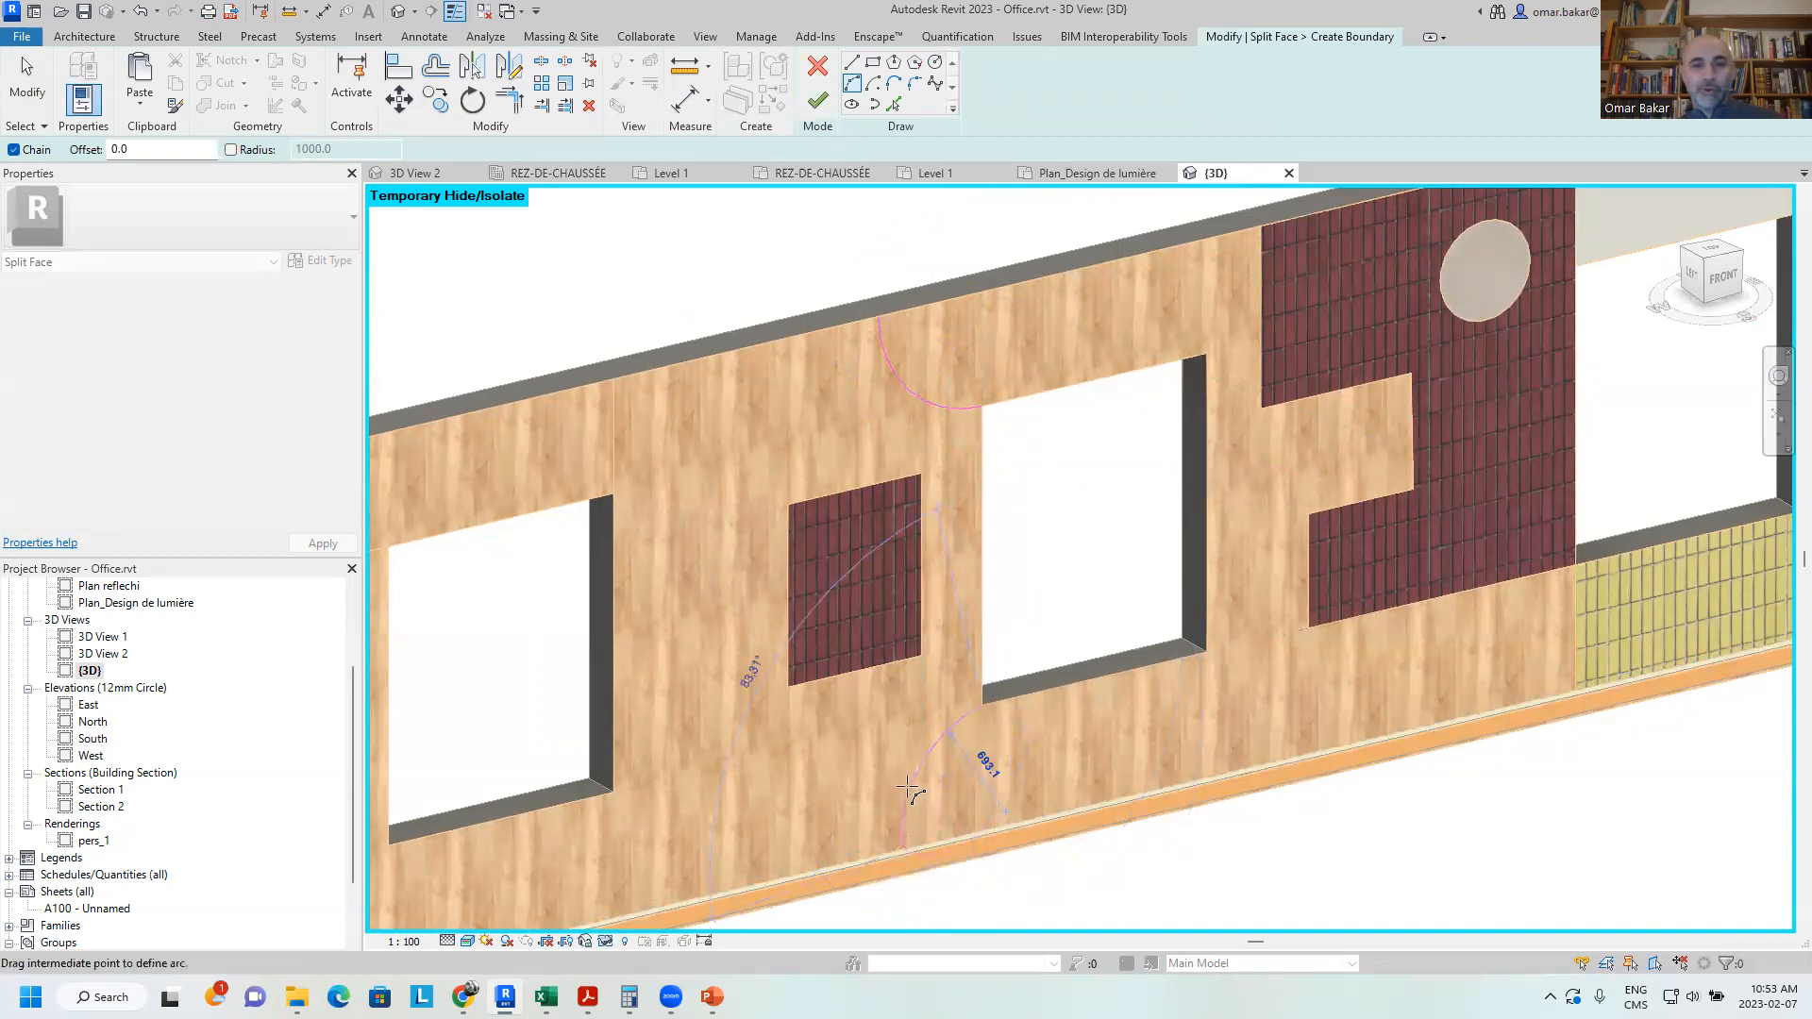
{"action": "left_click", "coordinate": [920, 756]}
{"action": "key", "text": "Escape"}
{"action": "key", "text": "Escape"}
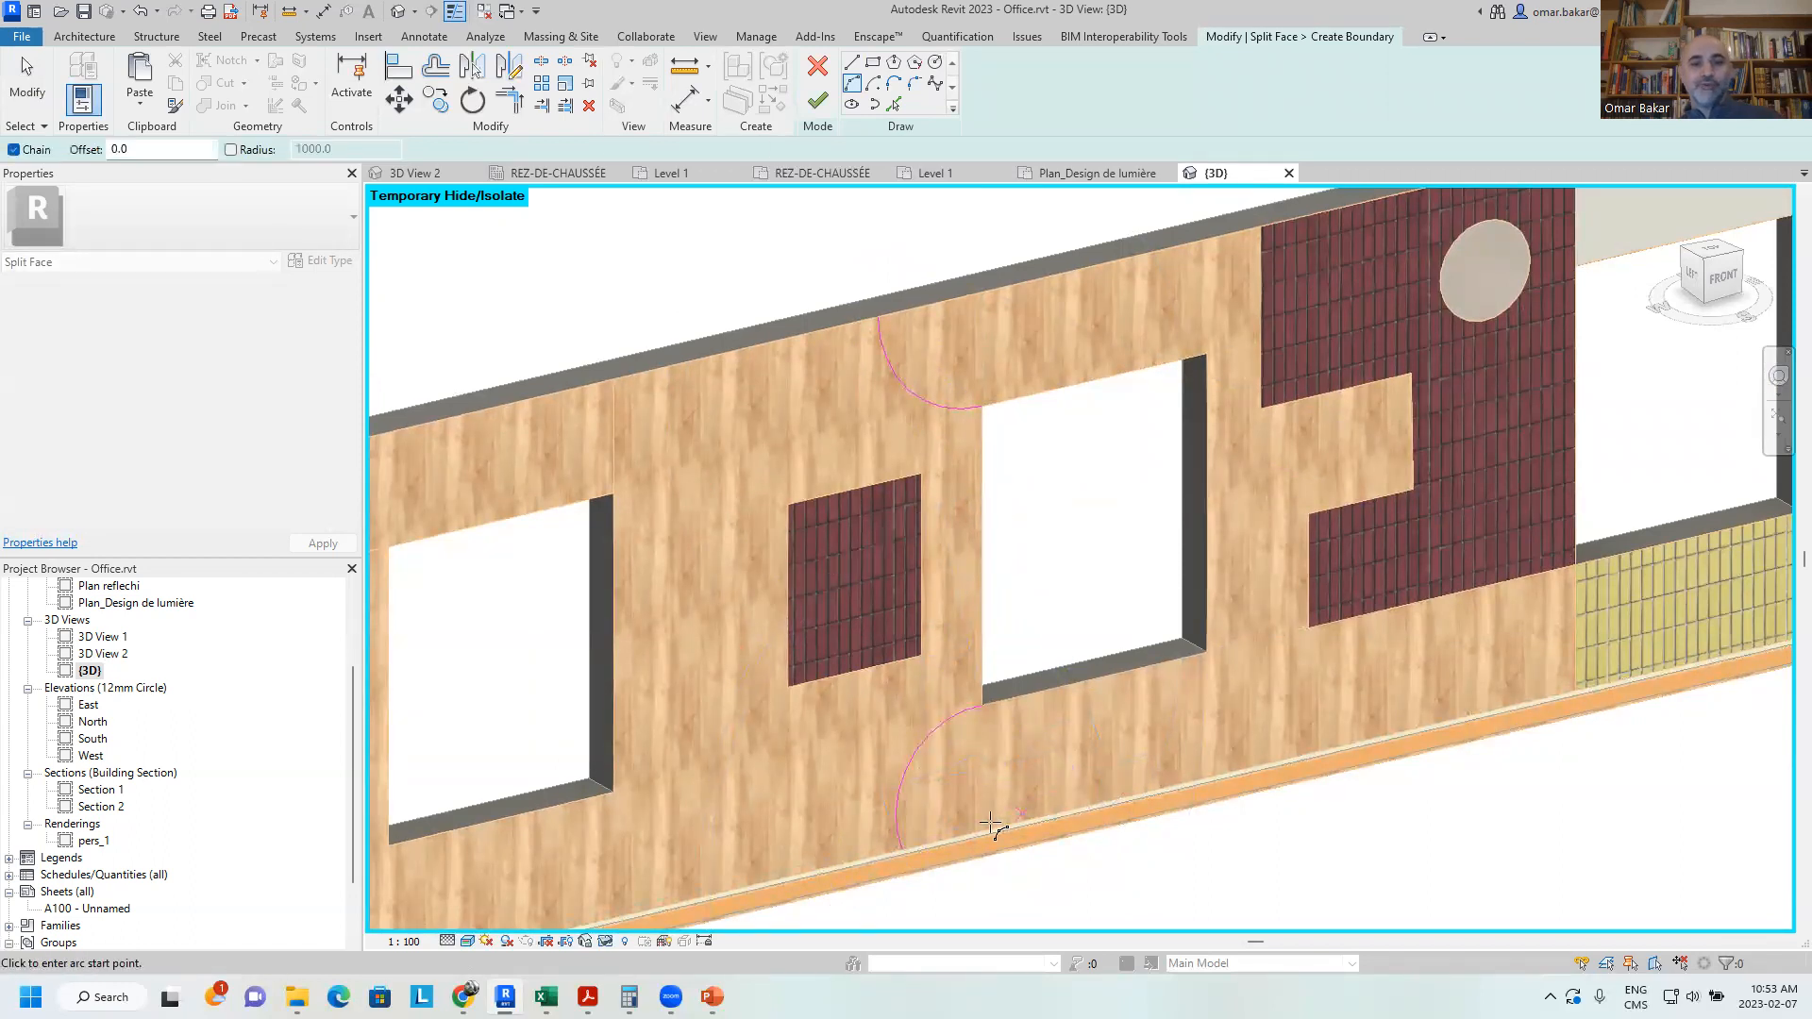
{"action": "scroll", "coordinate": [987, 825], "scroll_direction": "up", "scroll_amount": 4}
{"action": "scroll", "coordinate": [920, 707], "scroll_direction": "down", "scroll_amount": 4}
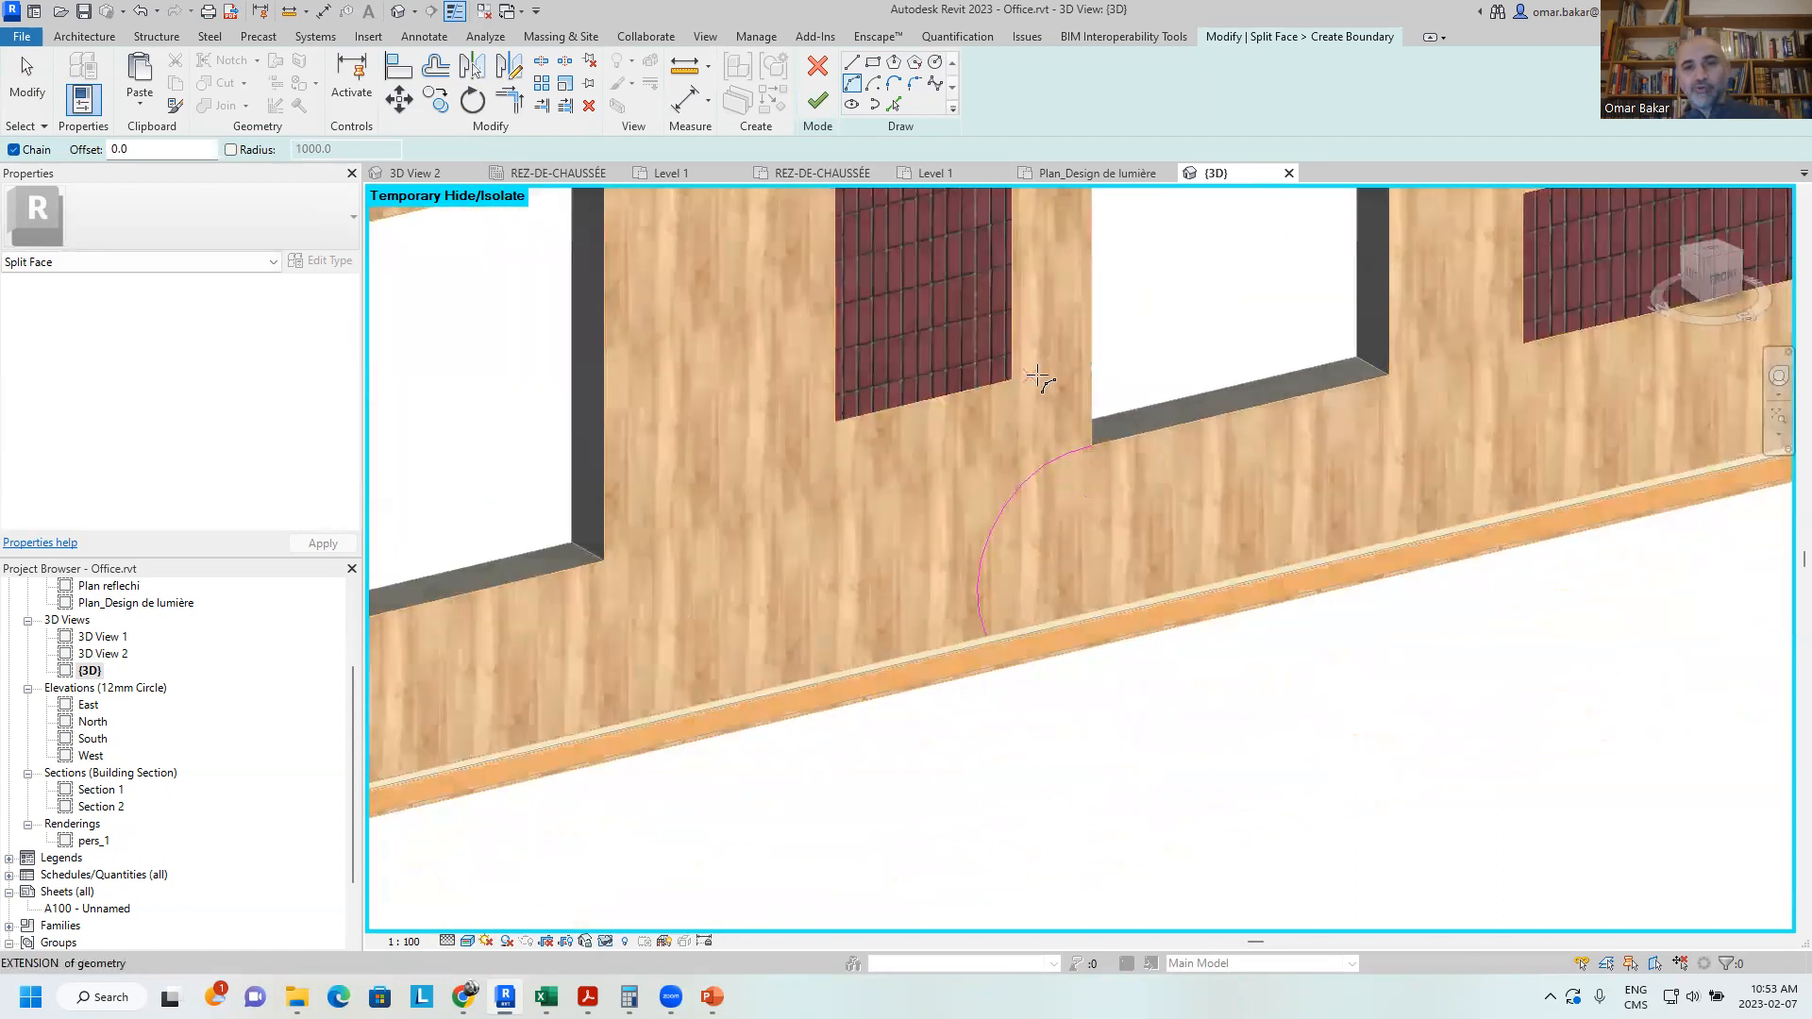
{"action": "scroll", "coordinate": [1039, 378], "scroll_direction": "down", "scroll_amount": 2}
{"action": "left_click", "coordinate": [818, 99]}
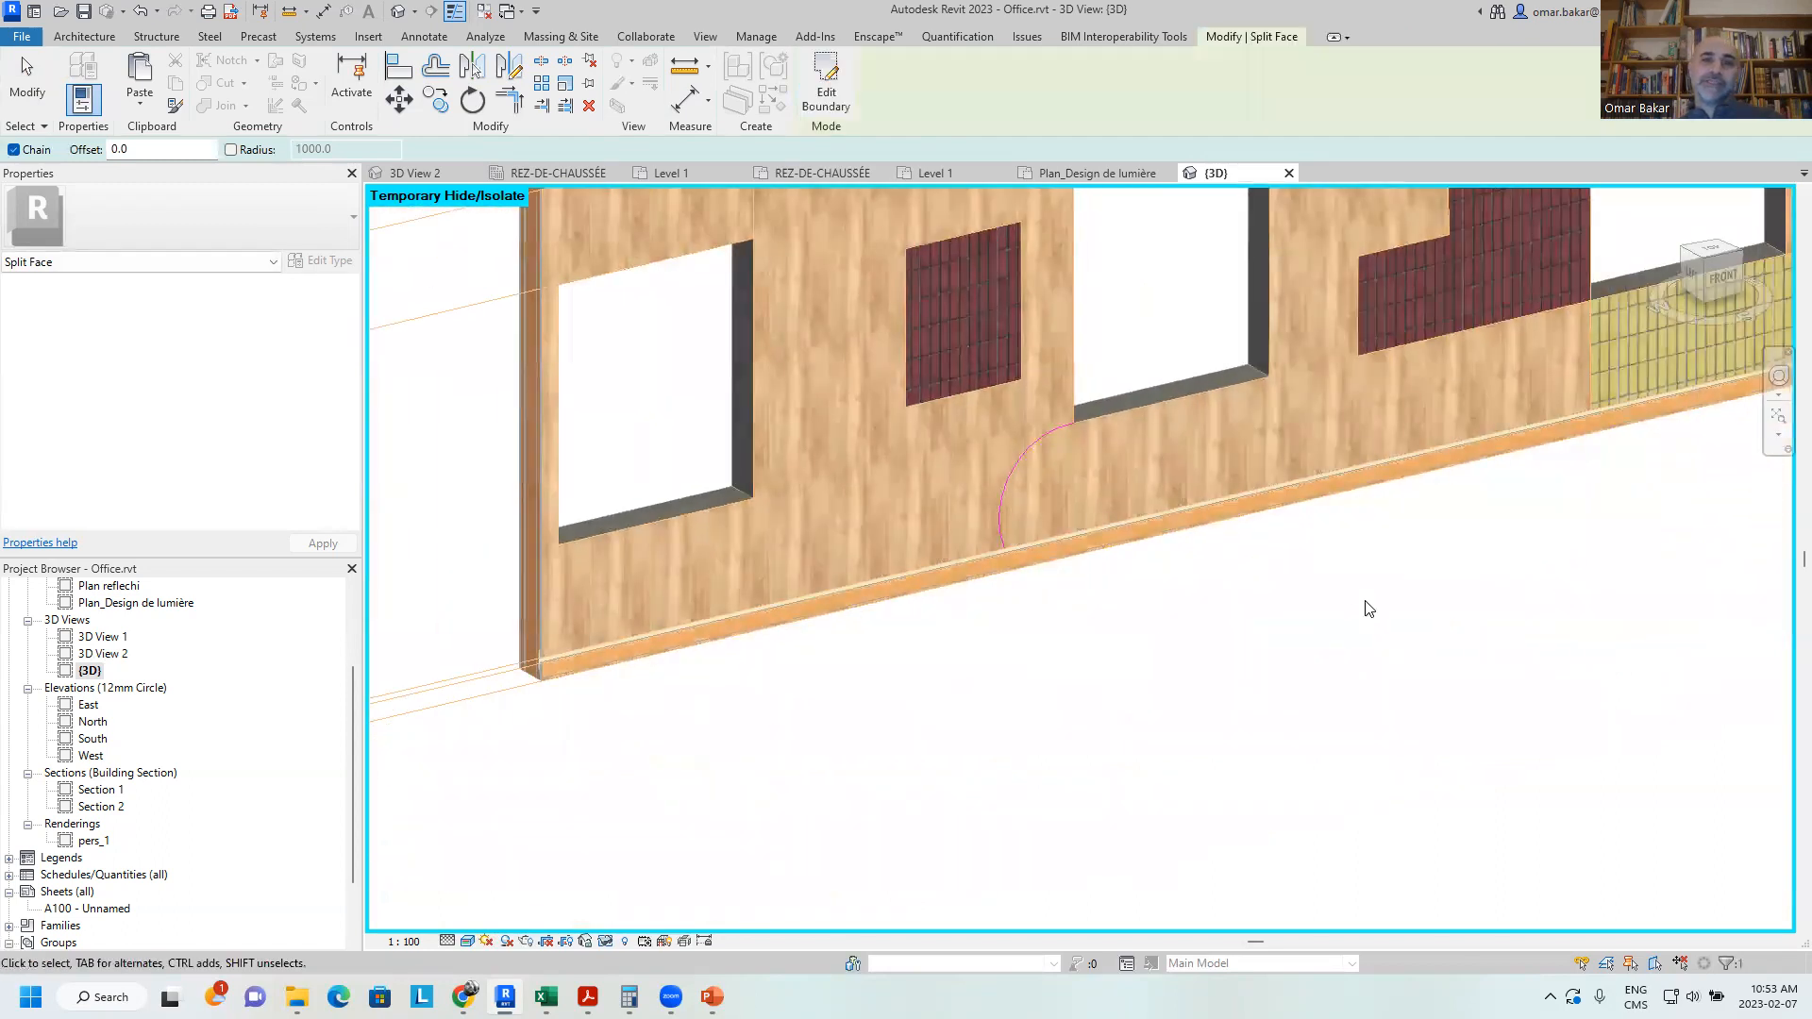
Split the wood face with a vertical line about 755 mm long from the stepped brick region's lower left corner to the face's lower edge
{"action": "middle_click_drag", "start_coordinate": [1269, 552], "coordinate": [1332, 730]}
{"action": "middle_click_drag", "start_coordinate": [1521, 696], "coordinate": [1242, 538], "text": "shift"}
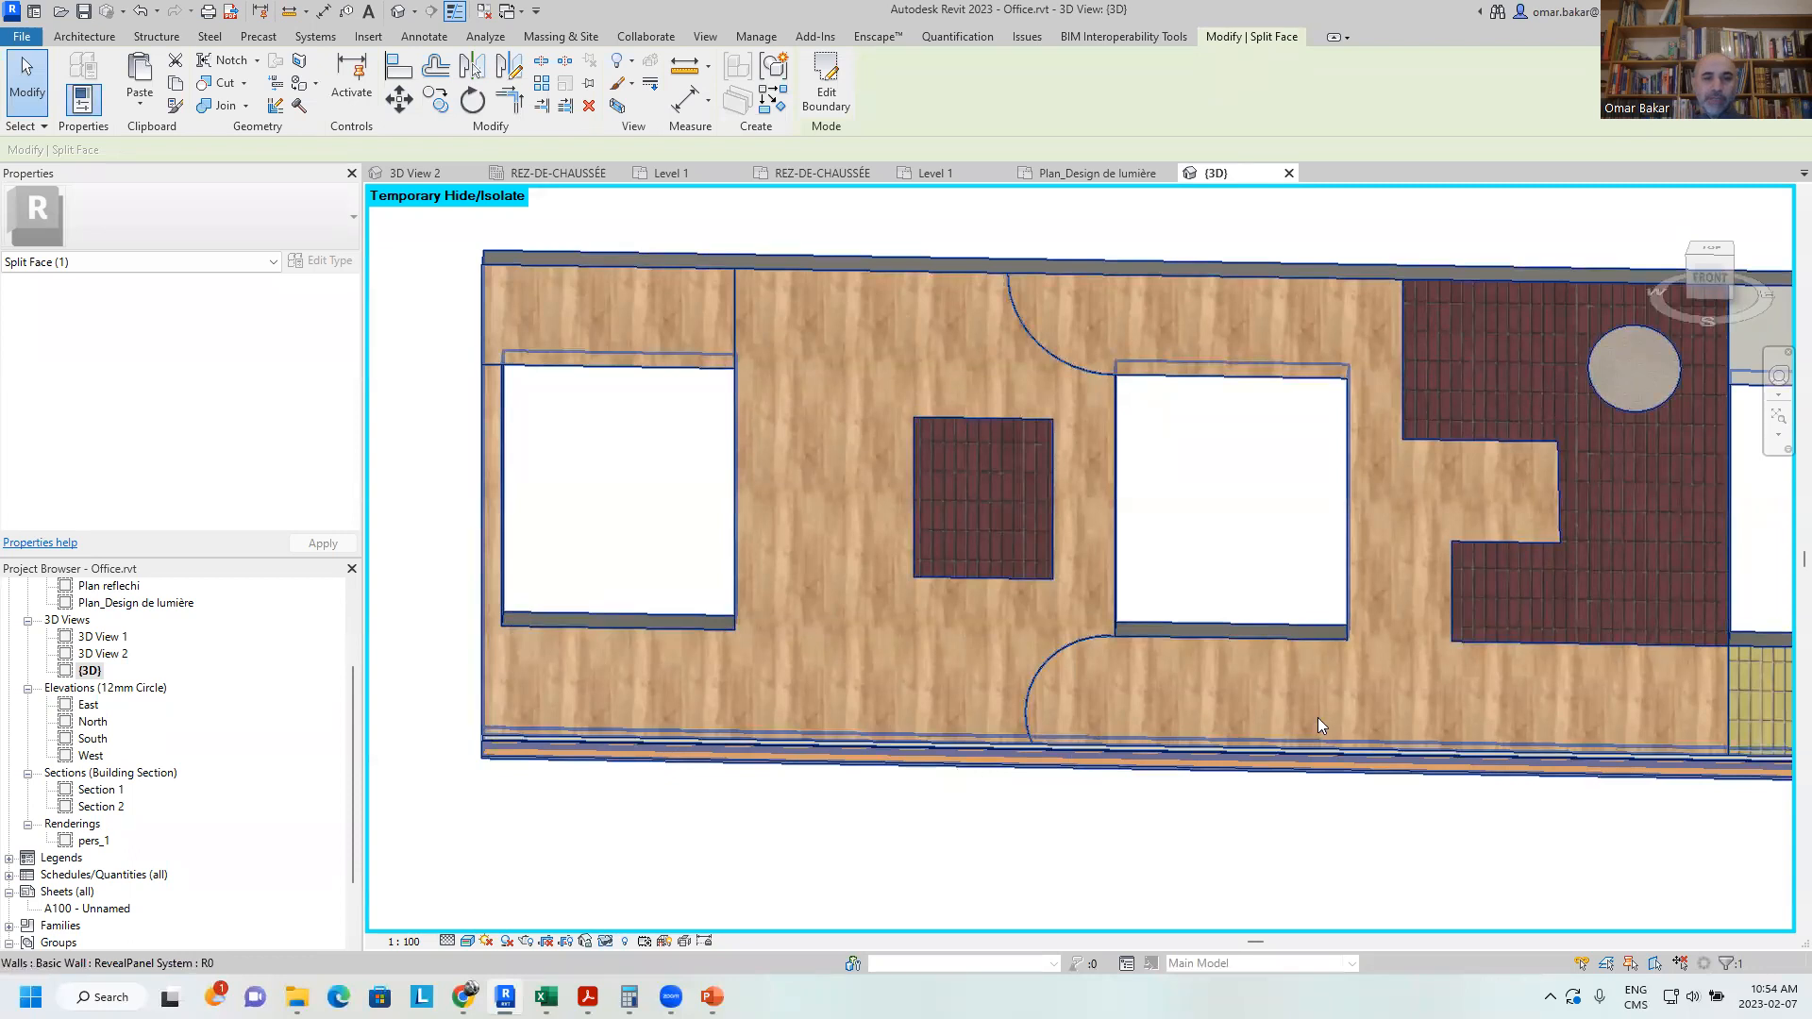
{"action": "middle_click_drag", "start_coordinate": [1479, 693], "coordinate": [1185, 562]}
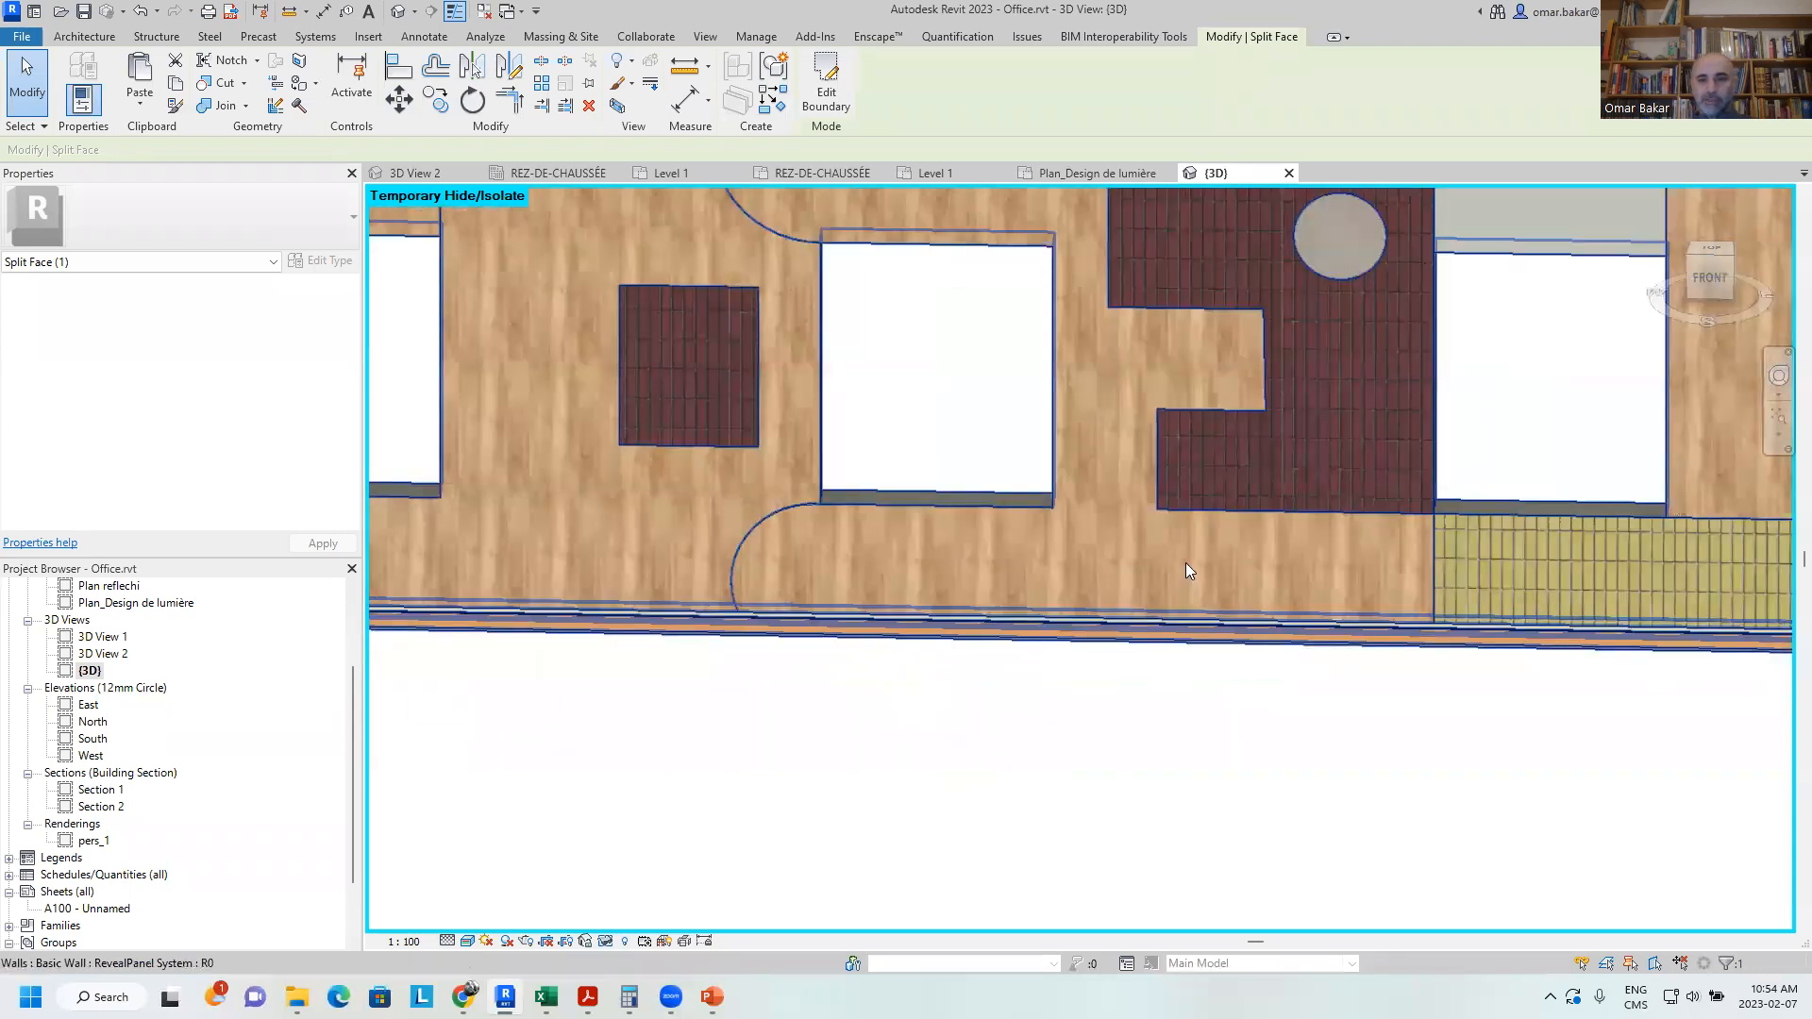
{"action": "scroll", "coordinate": [1185, 563], "scroll_direction": "up", "scroll_amount": 2}
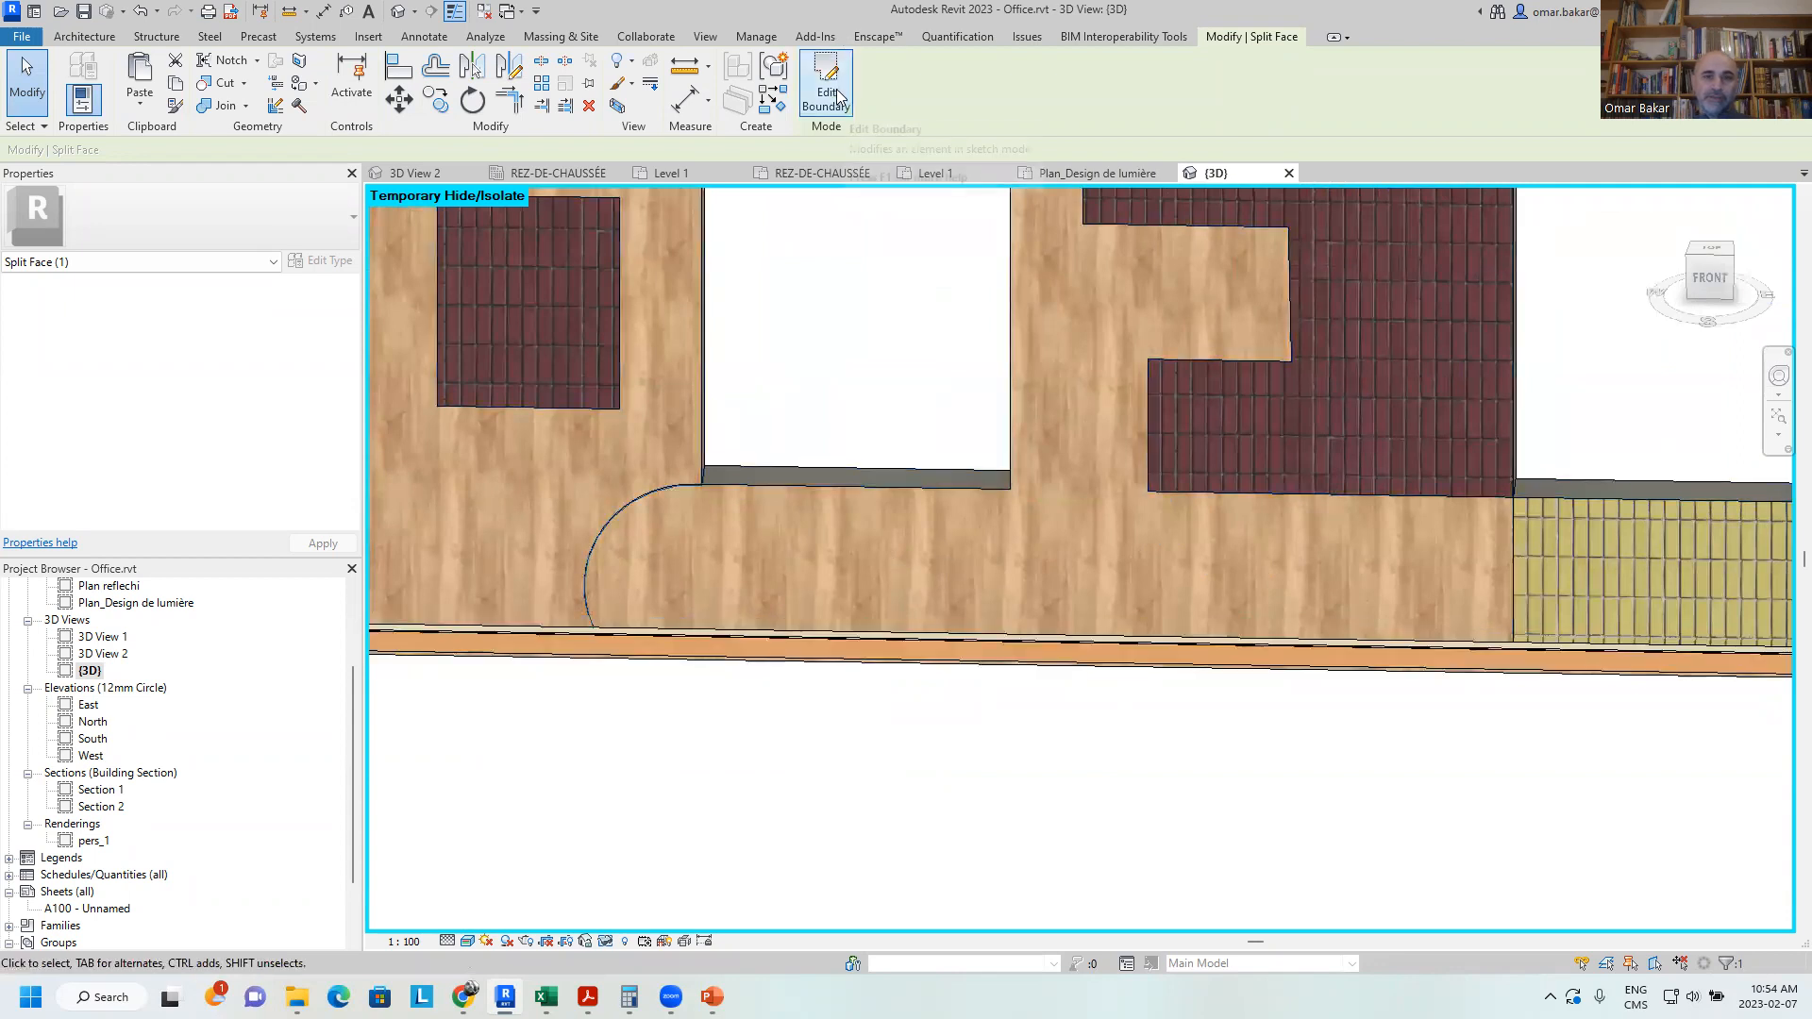
{"action": "left_click", "coordinate": [299, 63]}
{"action": "left_click", "coordinate": [1021, 569]}
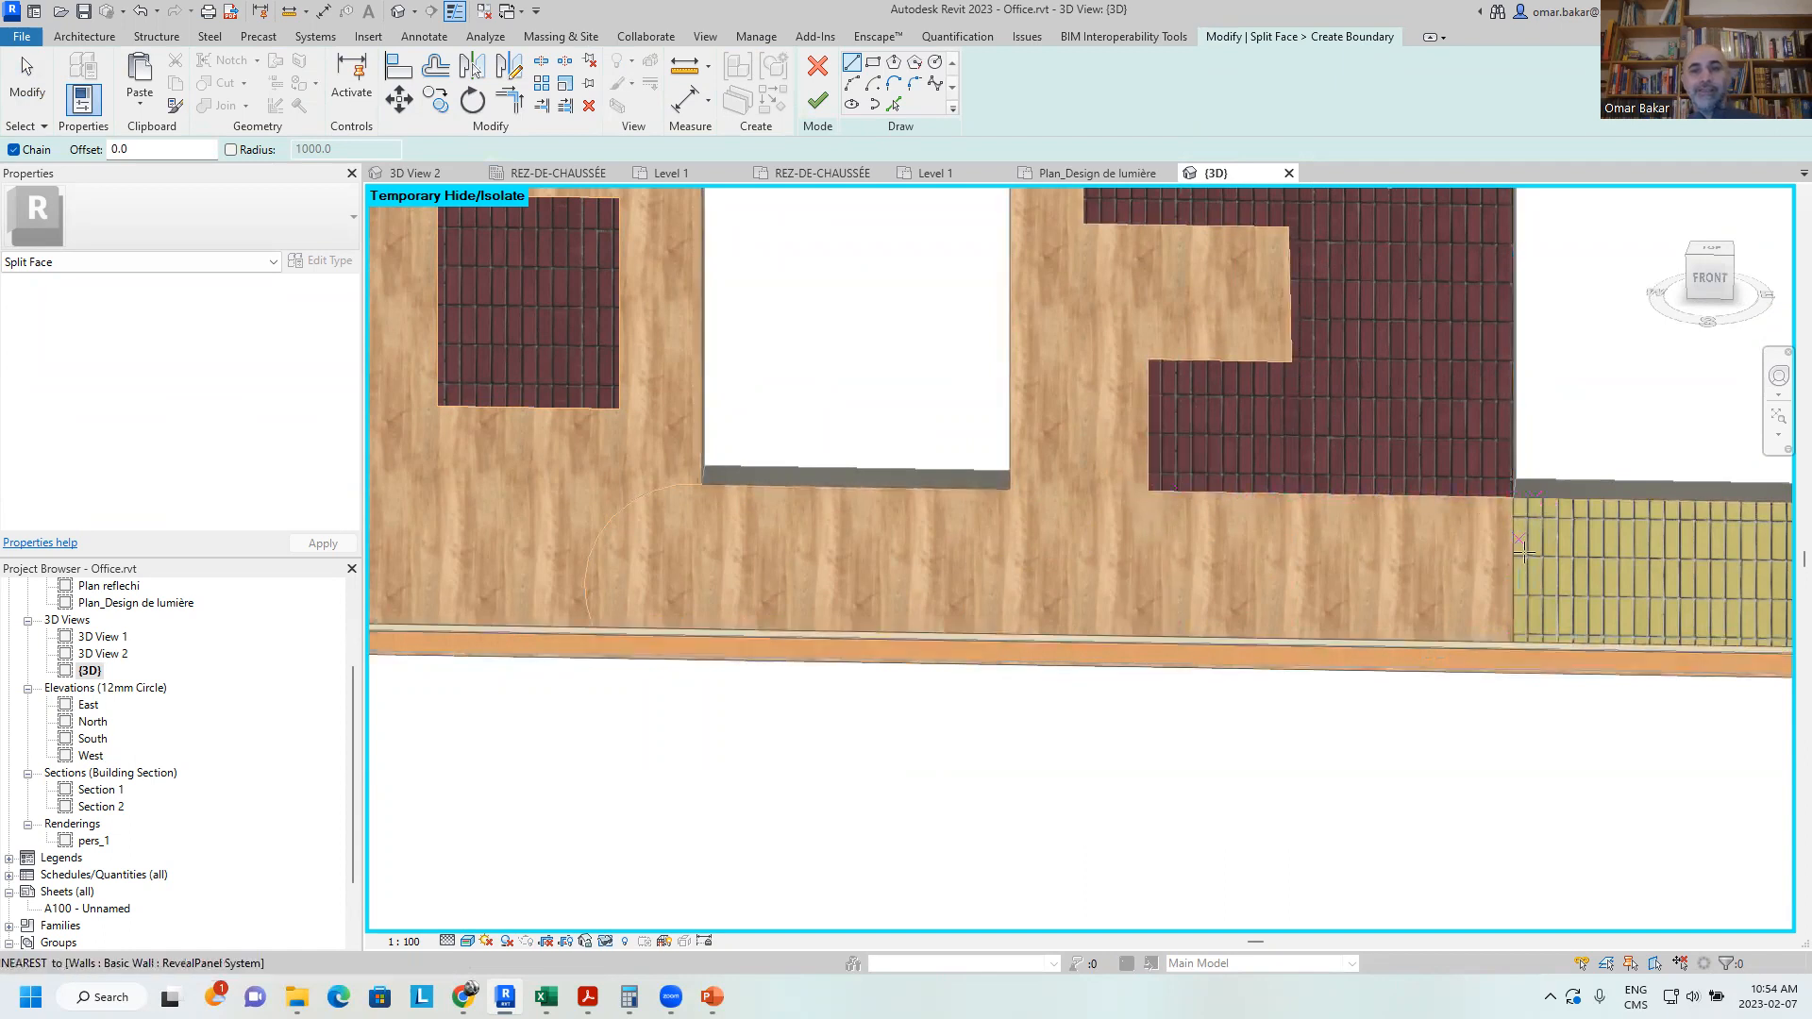
{"action": "scroll", "coordinate": [1179, 642], "scroll_direction": "up", "scroll_amount": 4}
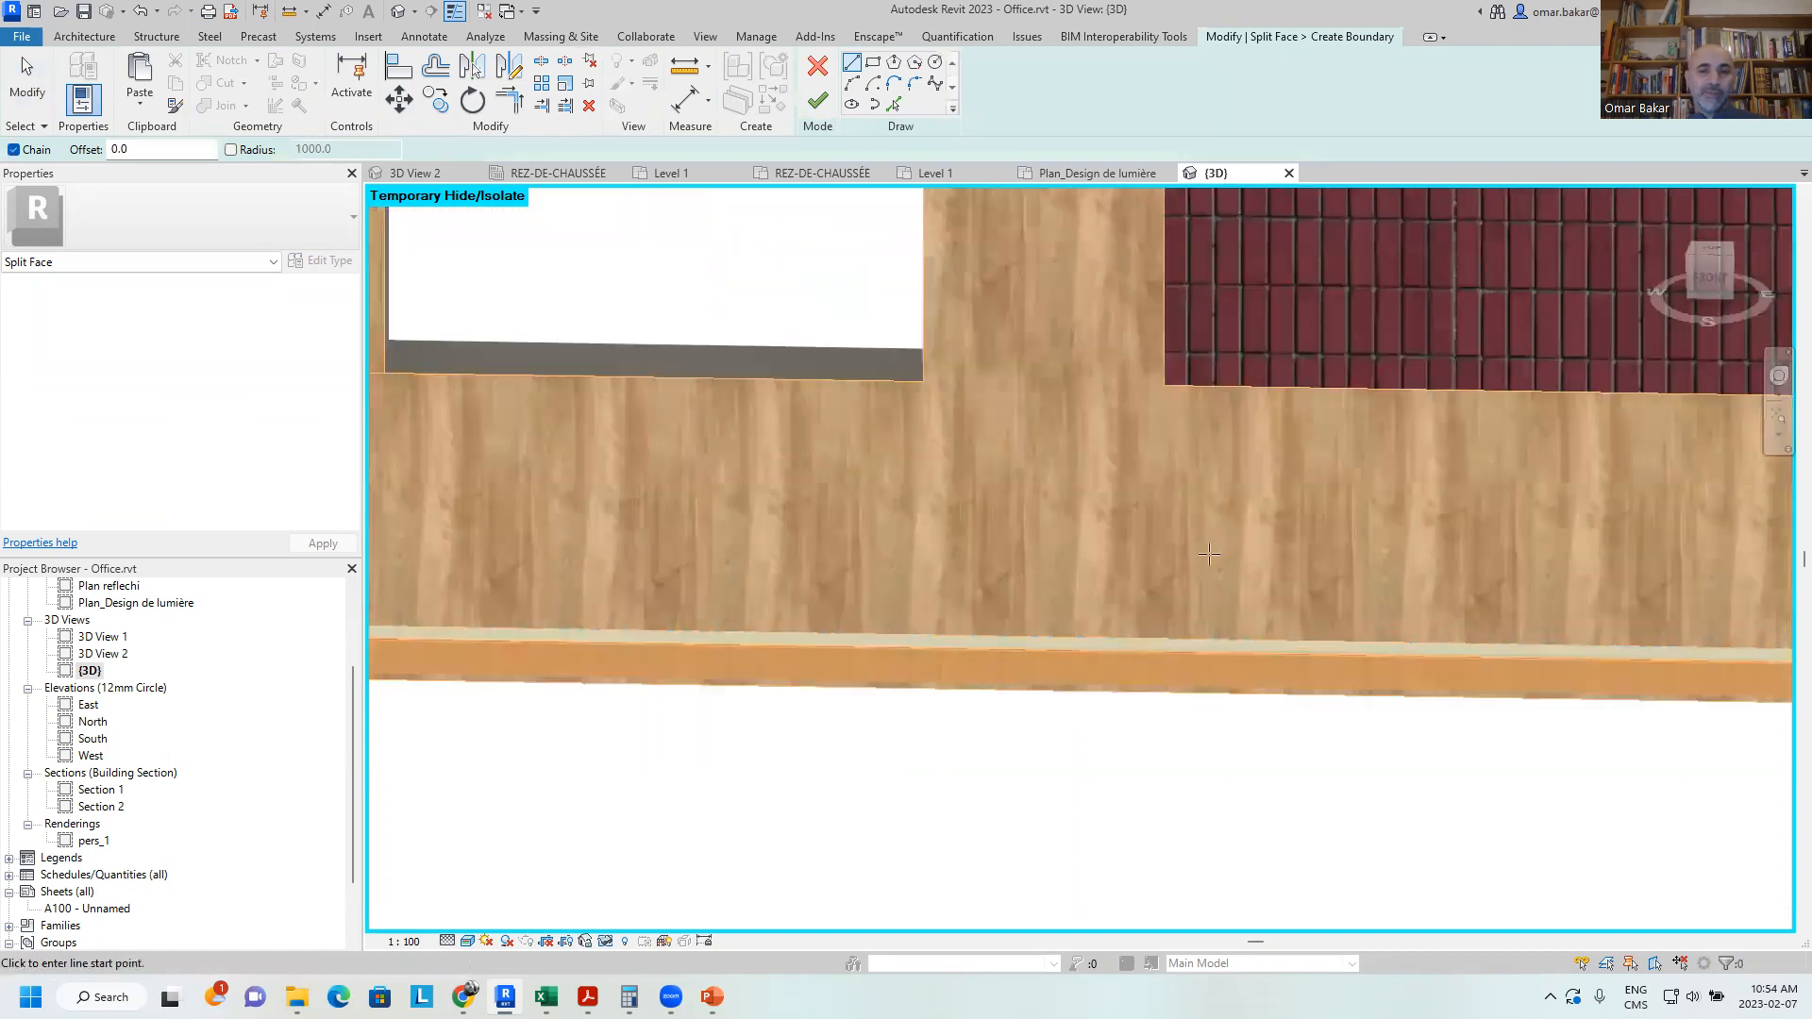
{"action": "left_click", "coordinate": [1163, 385]}
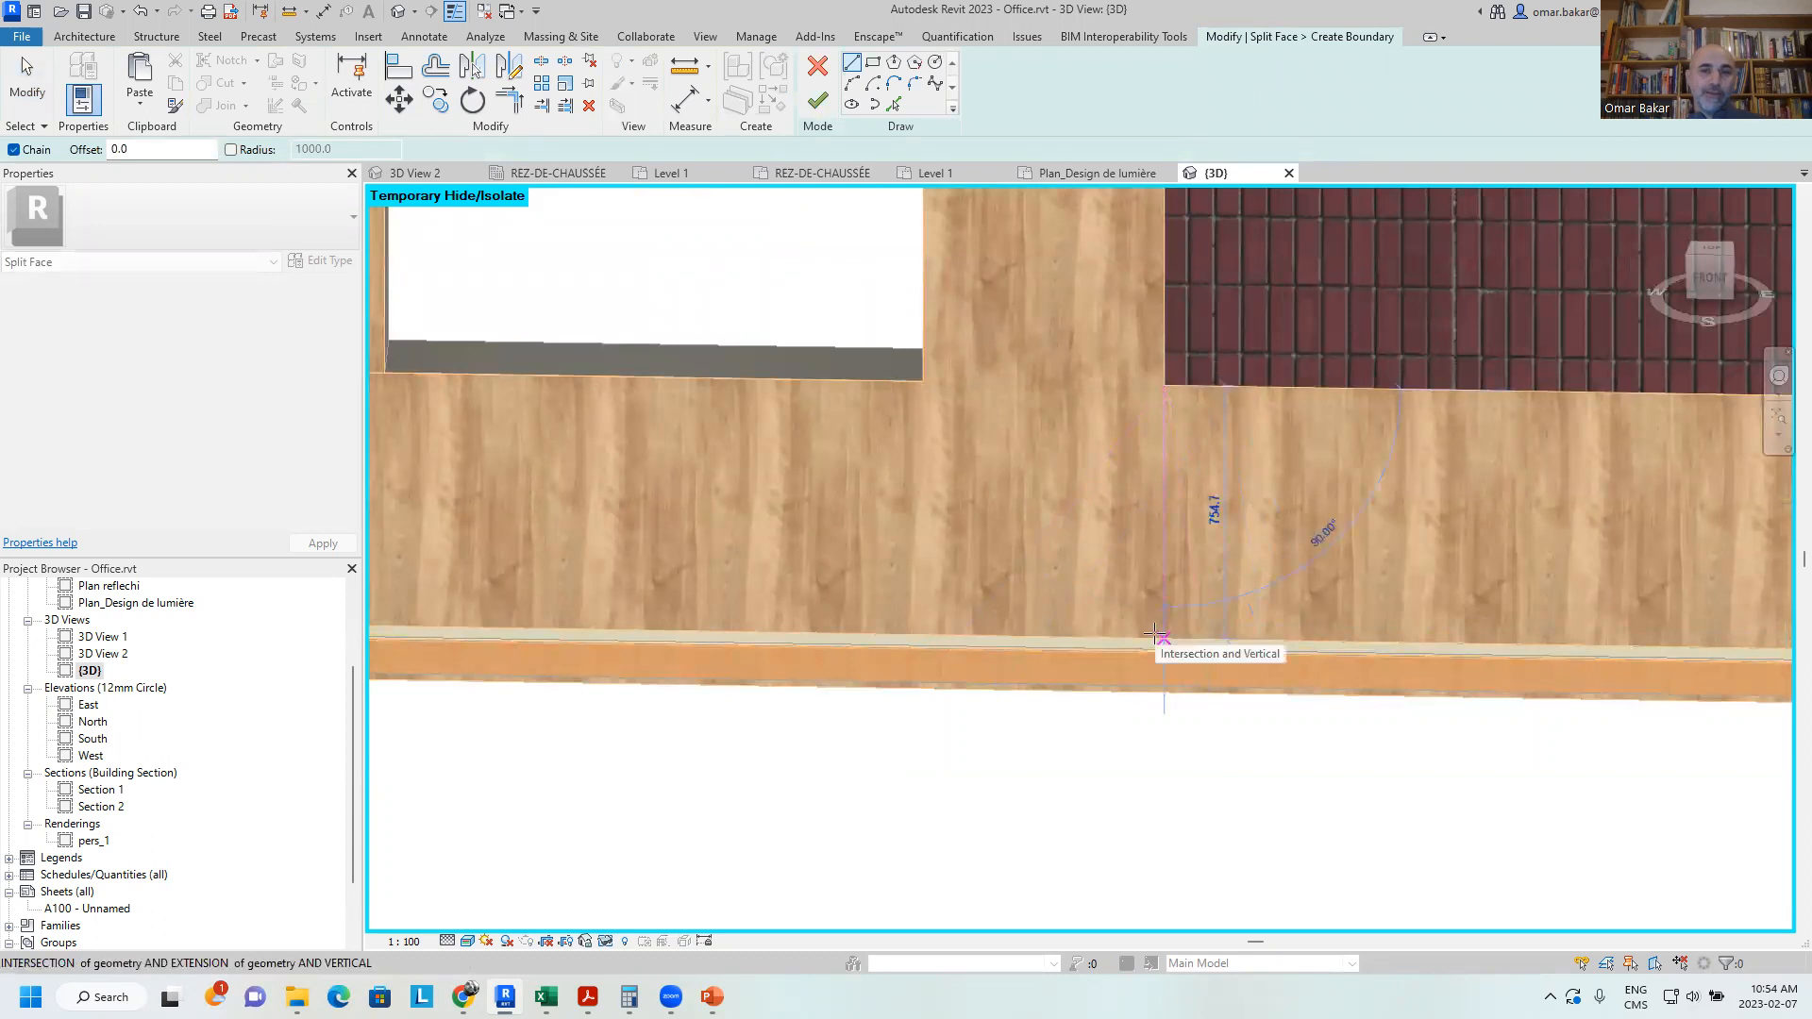
{"action": "left_click", "coordinate": [1161, 637]}
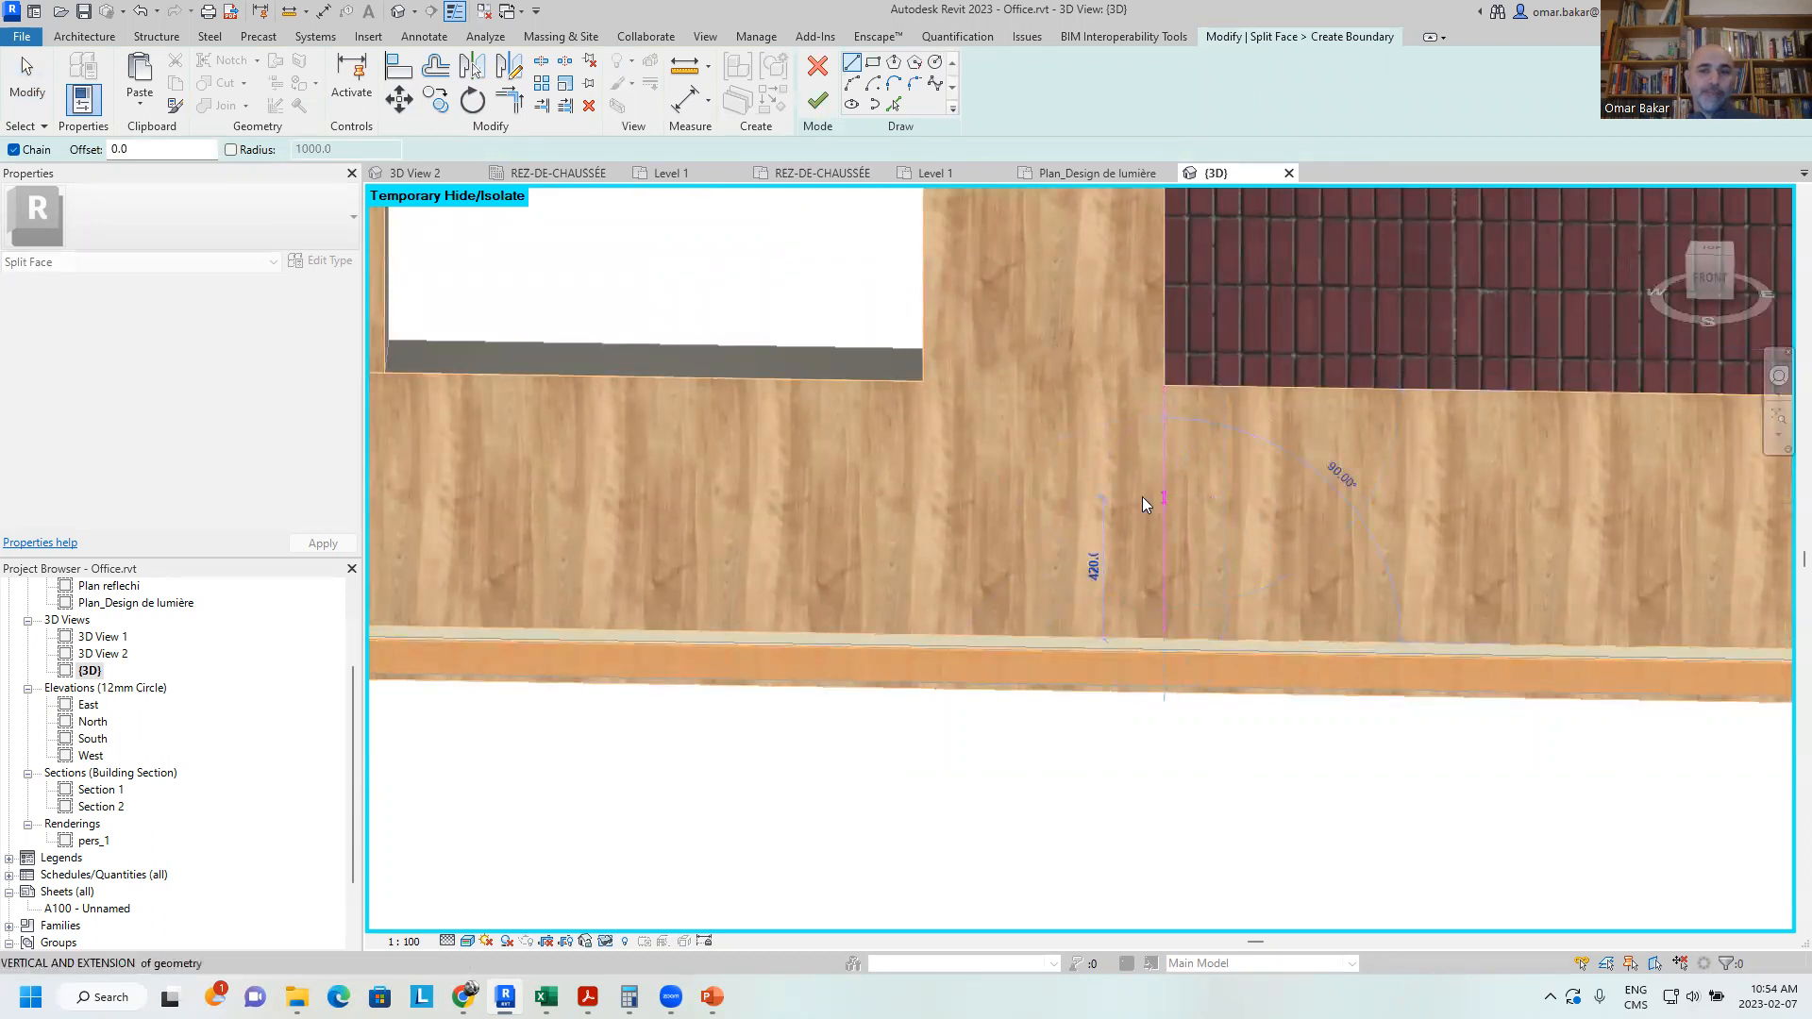
{"action": "key", "text": "Escape"}
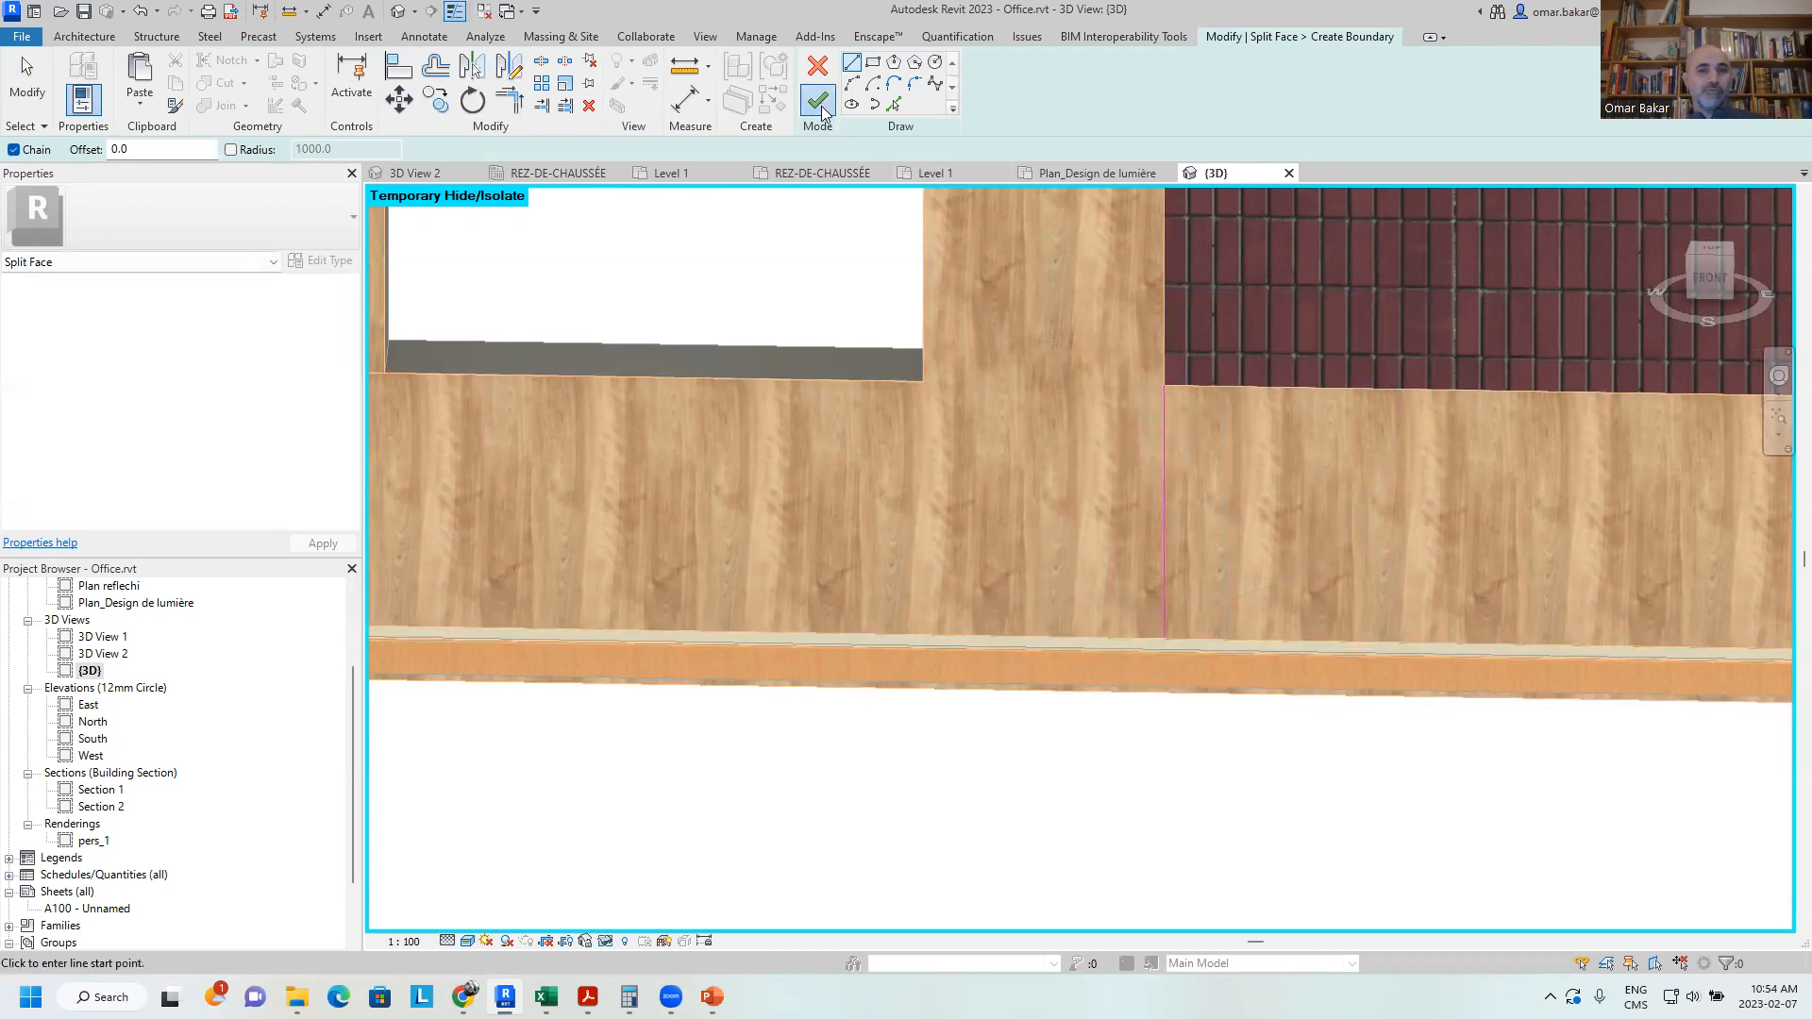
{"action": "left_click", "coordinate": [818, 101]}
Paint the rectangular wood region below the stepped brick area with Copper and end the Paint command
{"action": "scroll", "coordinate": [1281, 502], "scroll_direction": "down", "scroll_amount": 5}
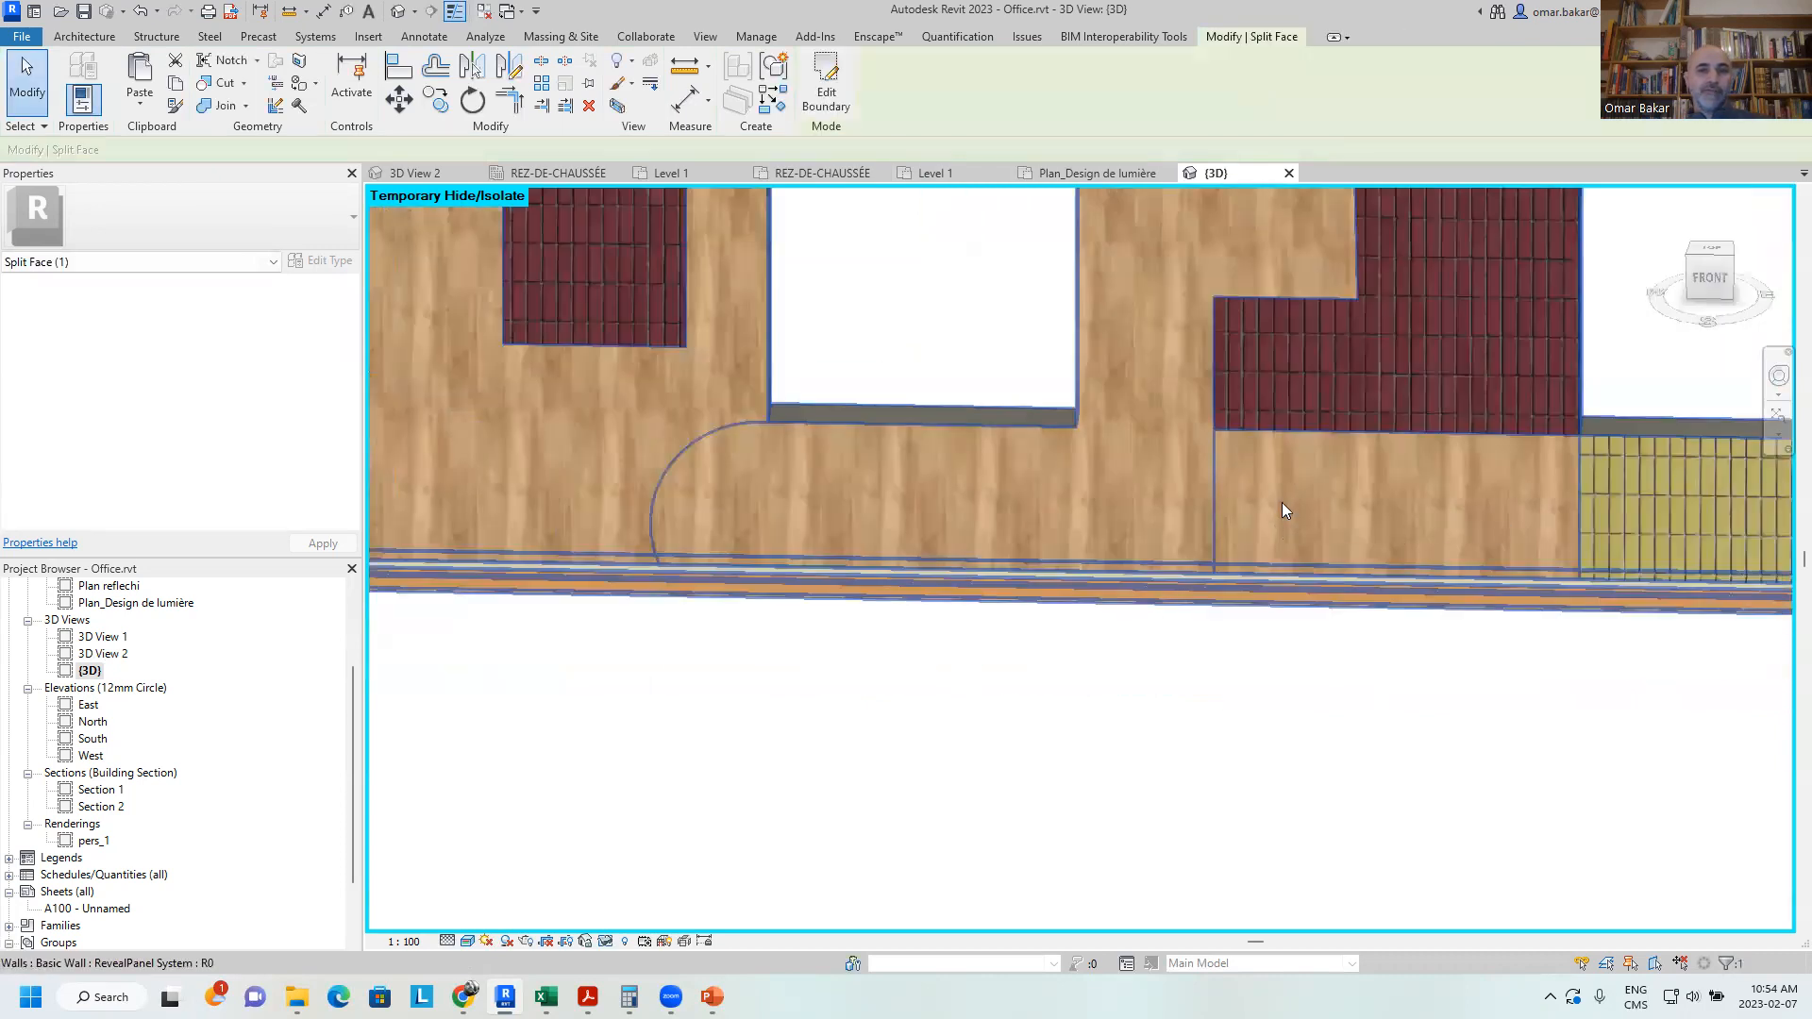
{"action": "middle_click_drag", "start_coordinate": [1303, 519], "coordinate": [1396, 447], "text": "shift"}
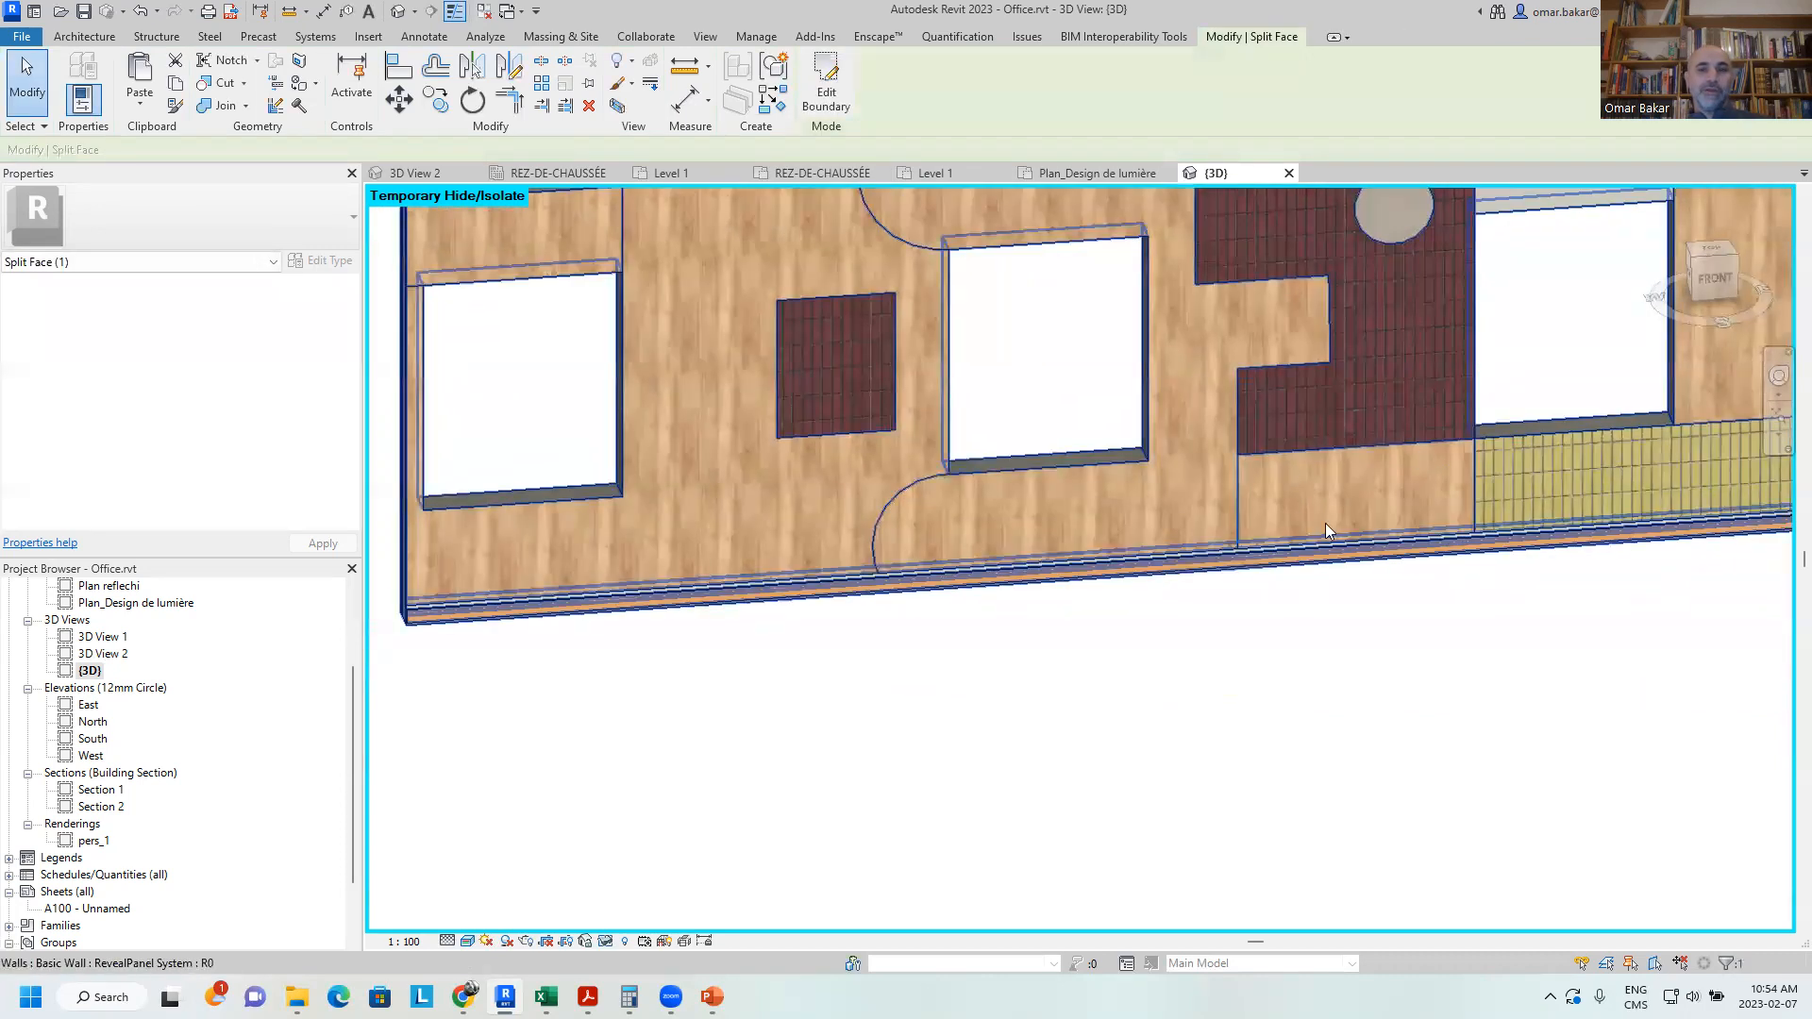
{"action": "left_click", "coordinate": [290, 90]}
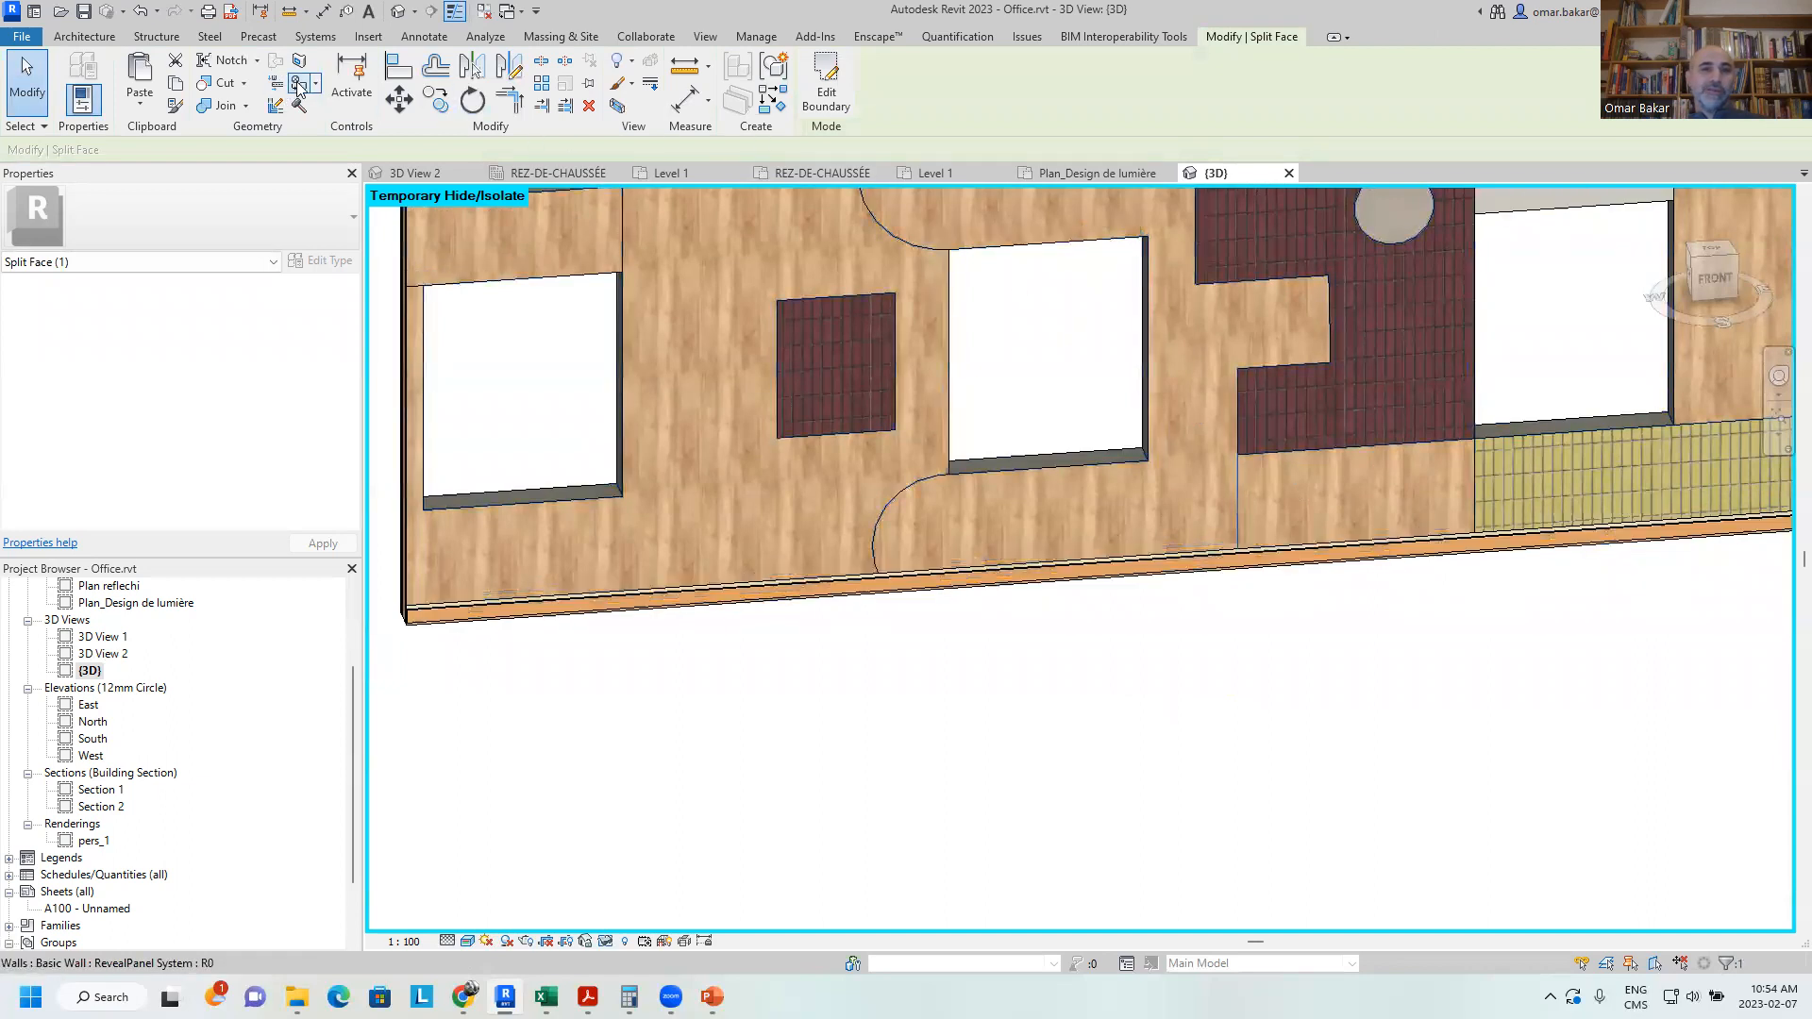
{"action": "left_click", "coordinate": [1519, 696]}
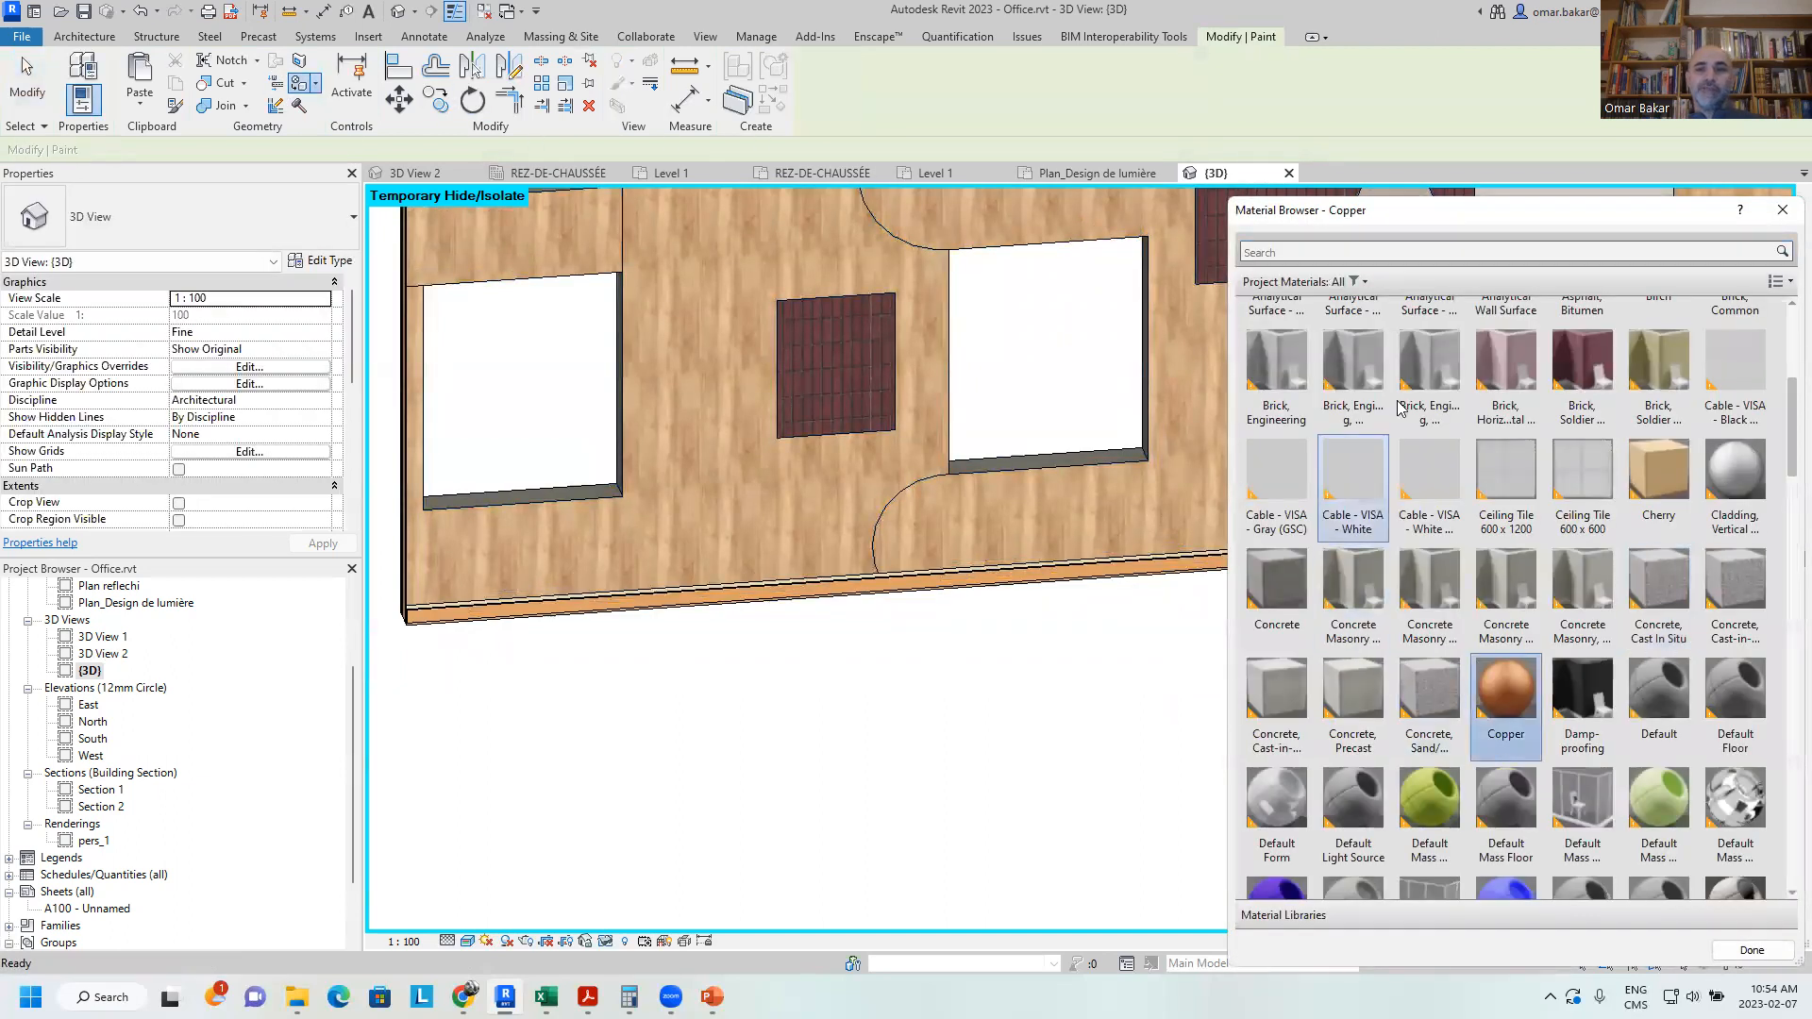
{"action": "scroll", "coordinate": [1520, 661], "scroll_direction": "up", "scroll_amount": 2}
{"action": "left_click_drag", "start_coordinate": [1561, 217], "coordinate": [728, 338]}
{"action": "left_click", "coordinate": [1397, 484]}
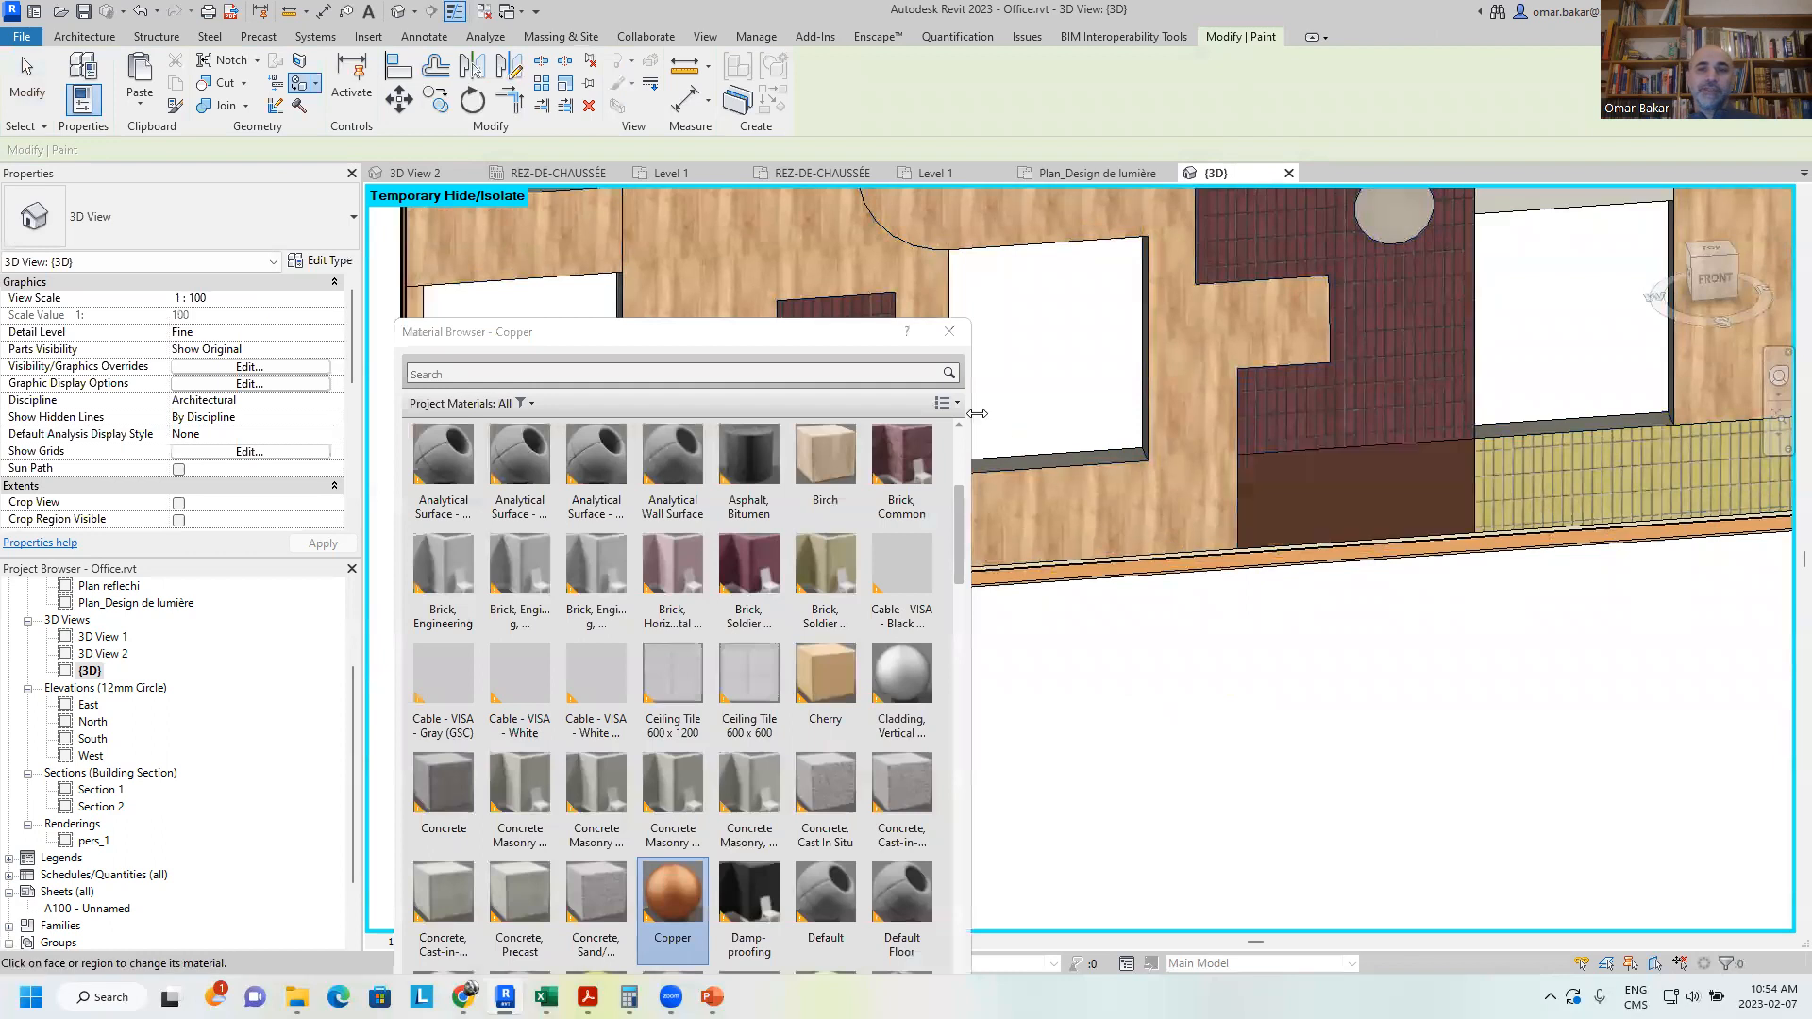
{"action": "left_click", "coordinate": [949, 338]}
{"action": "scroll", "coordinate": [1245, 598], "scroll_direction": "down", "scroll_amount": 5}
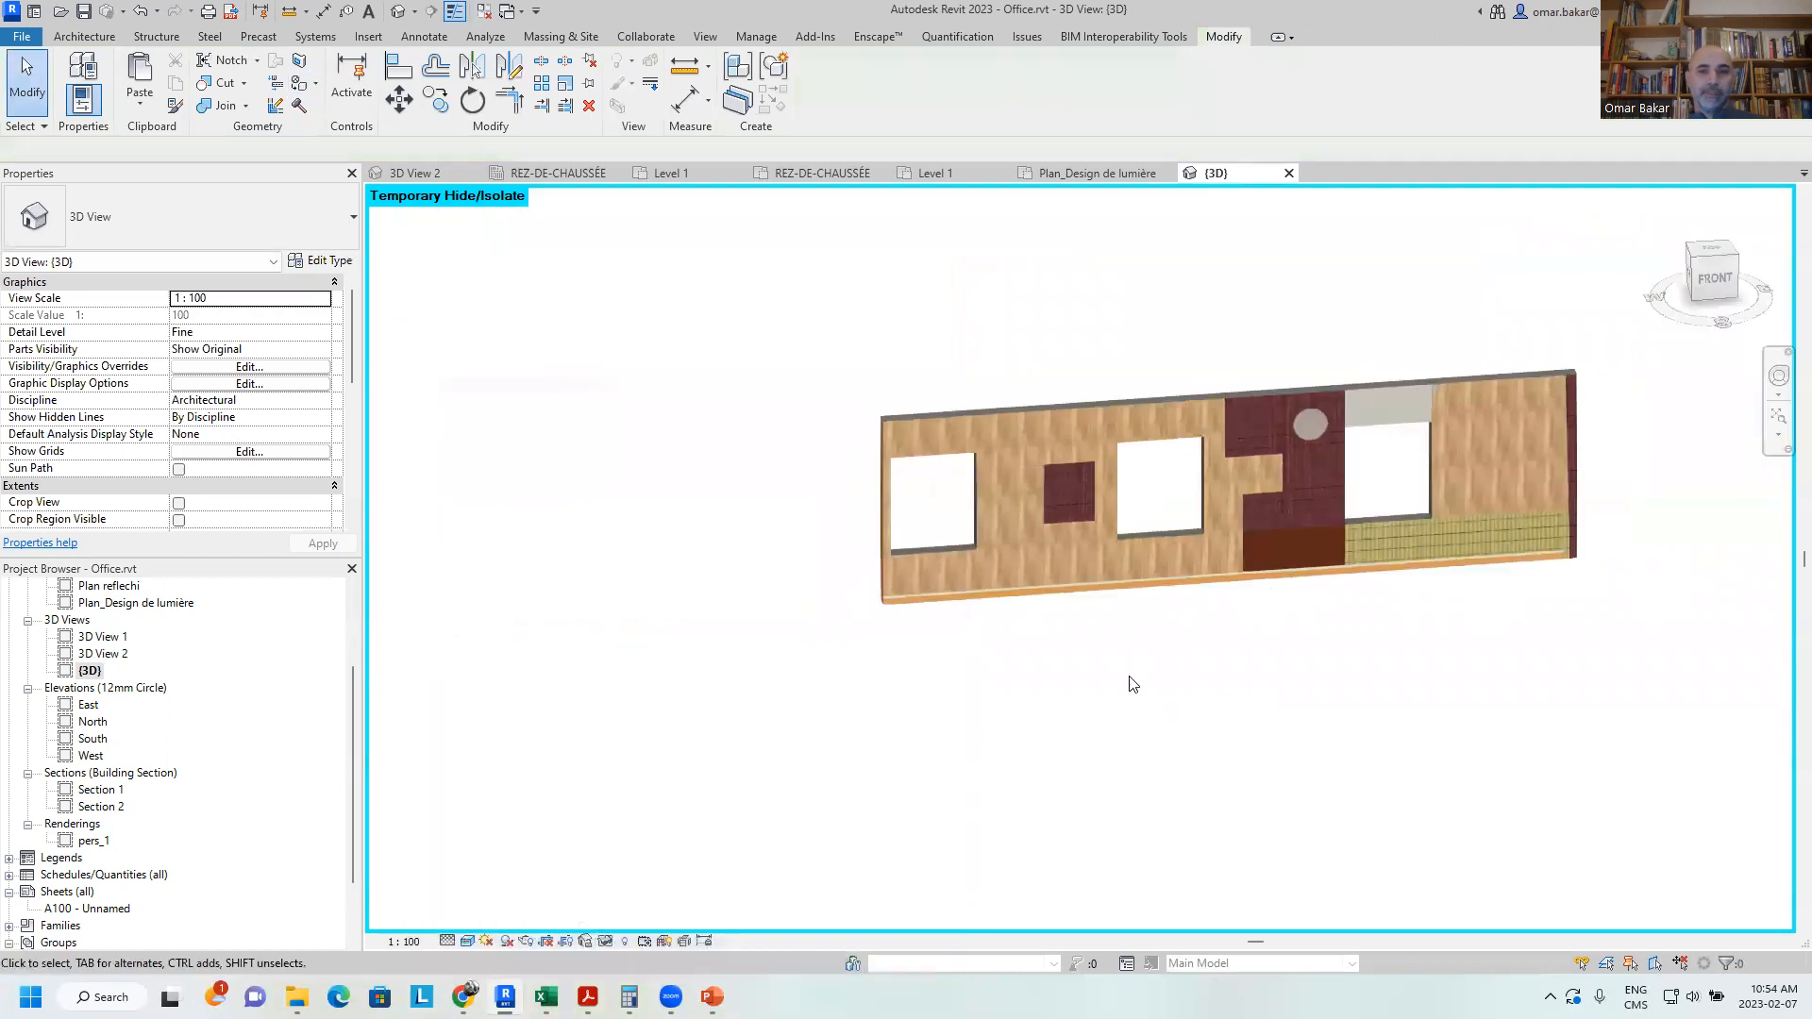
{"action": "middle_click_drag", "start_coordinate": [1246, 598], "coordinate": [1302, 671], "text": "shift"}
{"action": "scroll", "coordinate": [1218, 590], "scroll_direction": "up", "scroll_amount": 2}
{"action": "middle_click_drag", "start_coordinate": [1274, 581], "coordinate": [1215, 665], "text": "shift"}
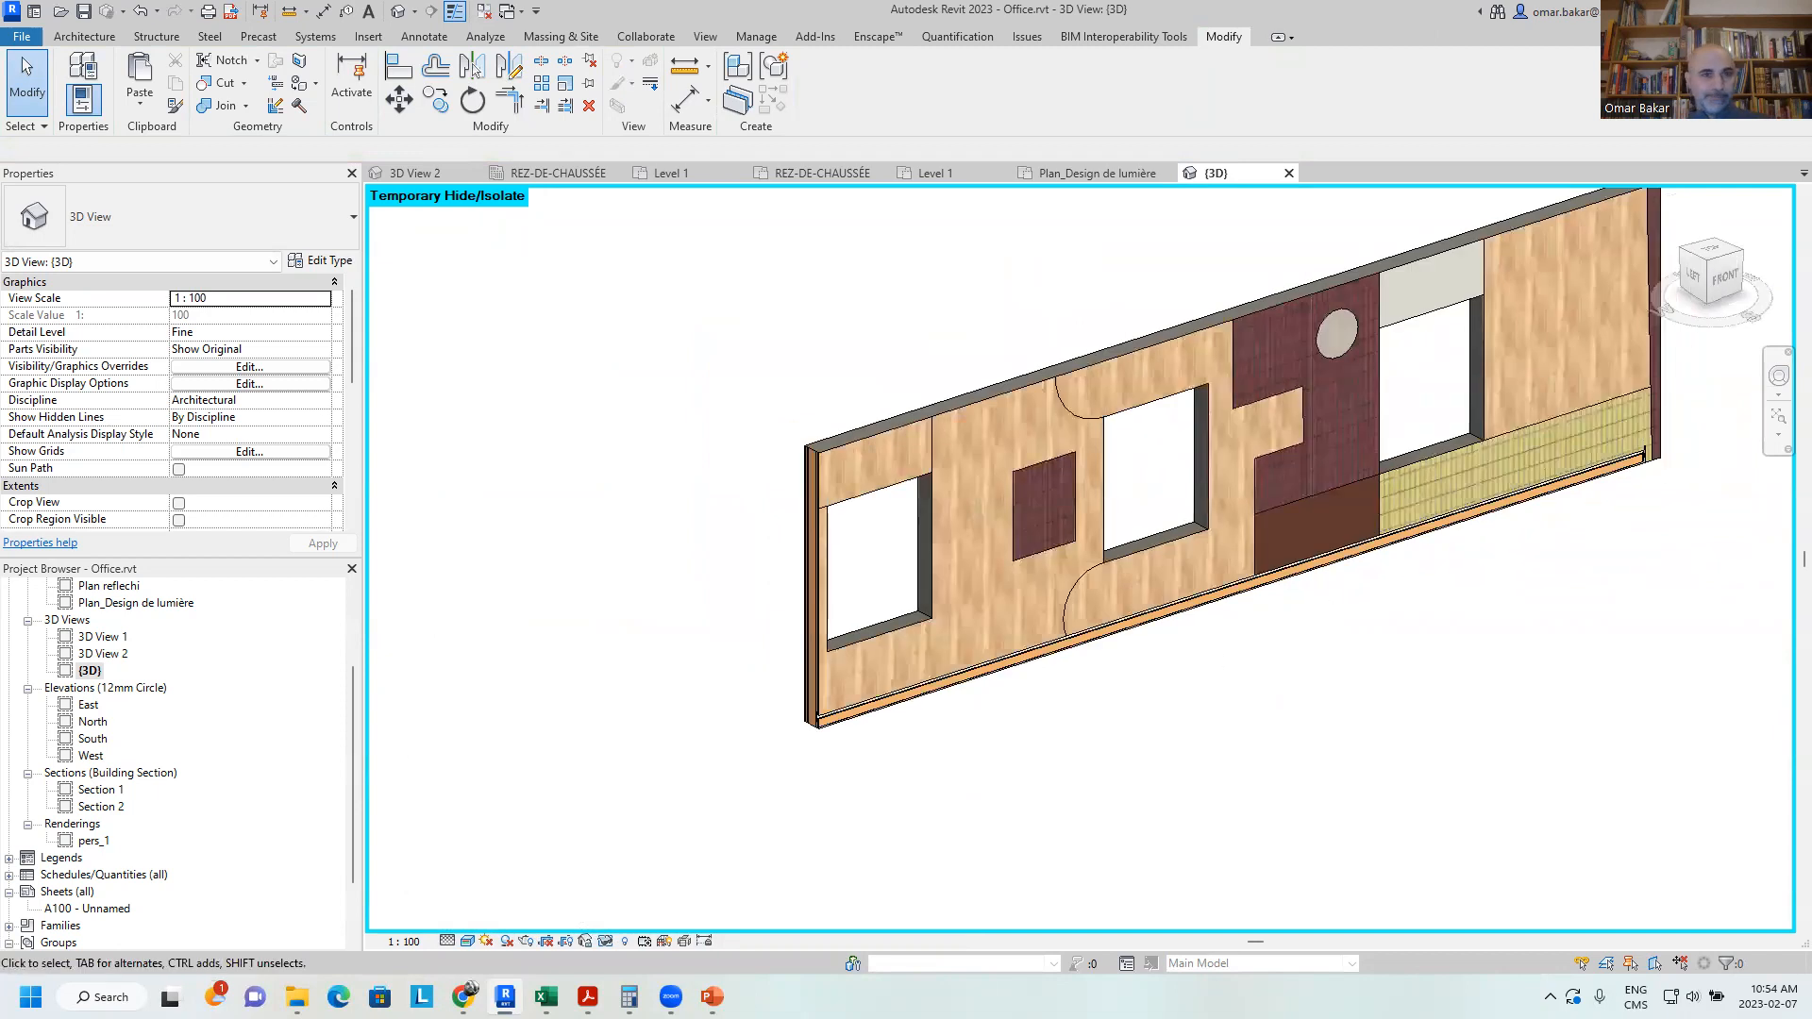